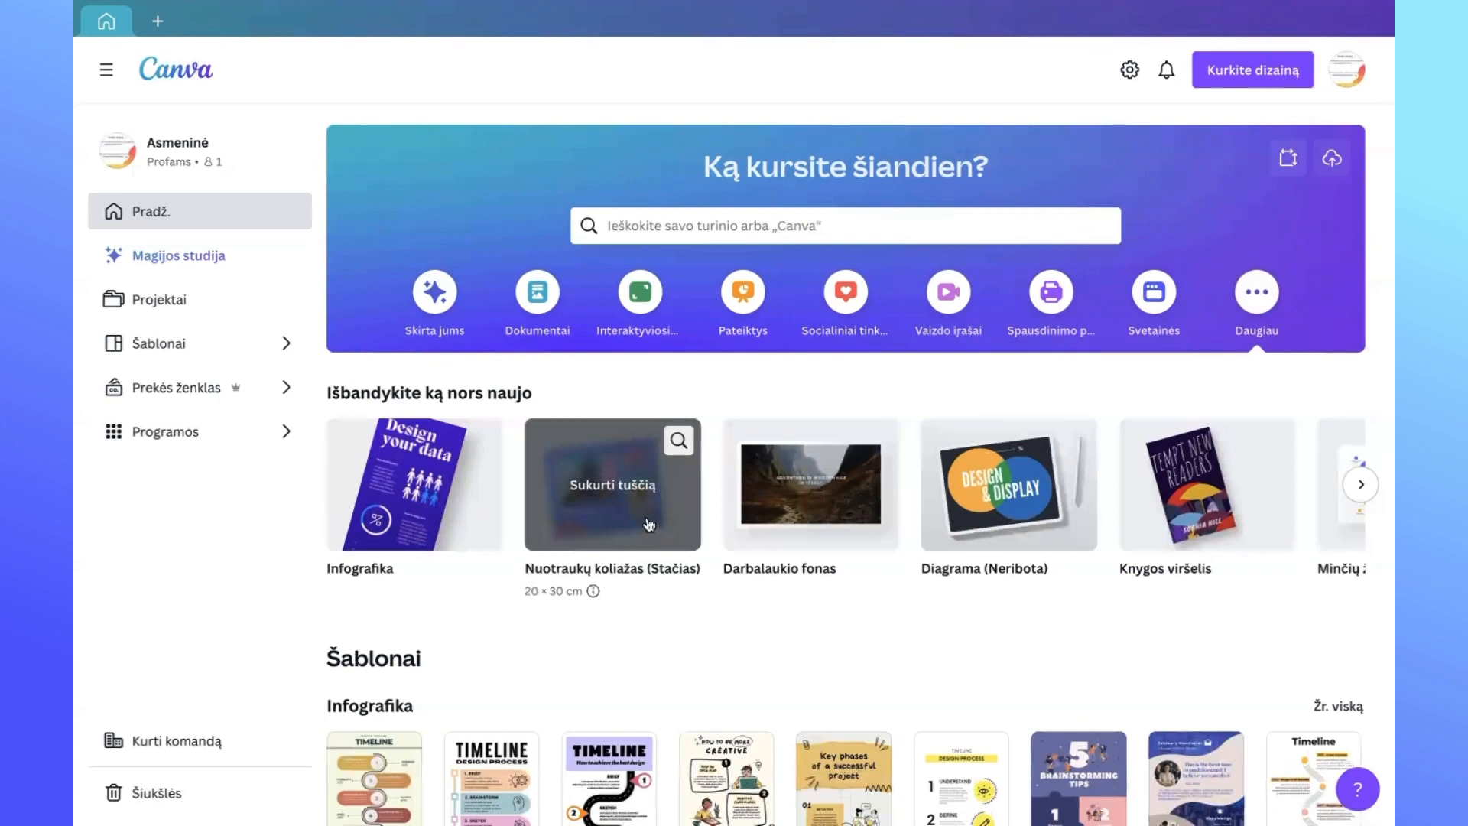
Create a blank portrait photo collage design (Nuotraukų koliažas, Stačias) from the suggested new design types.
{"action": "left_click", "coordinate": [334, 492]}
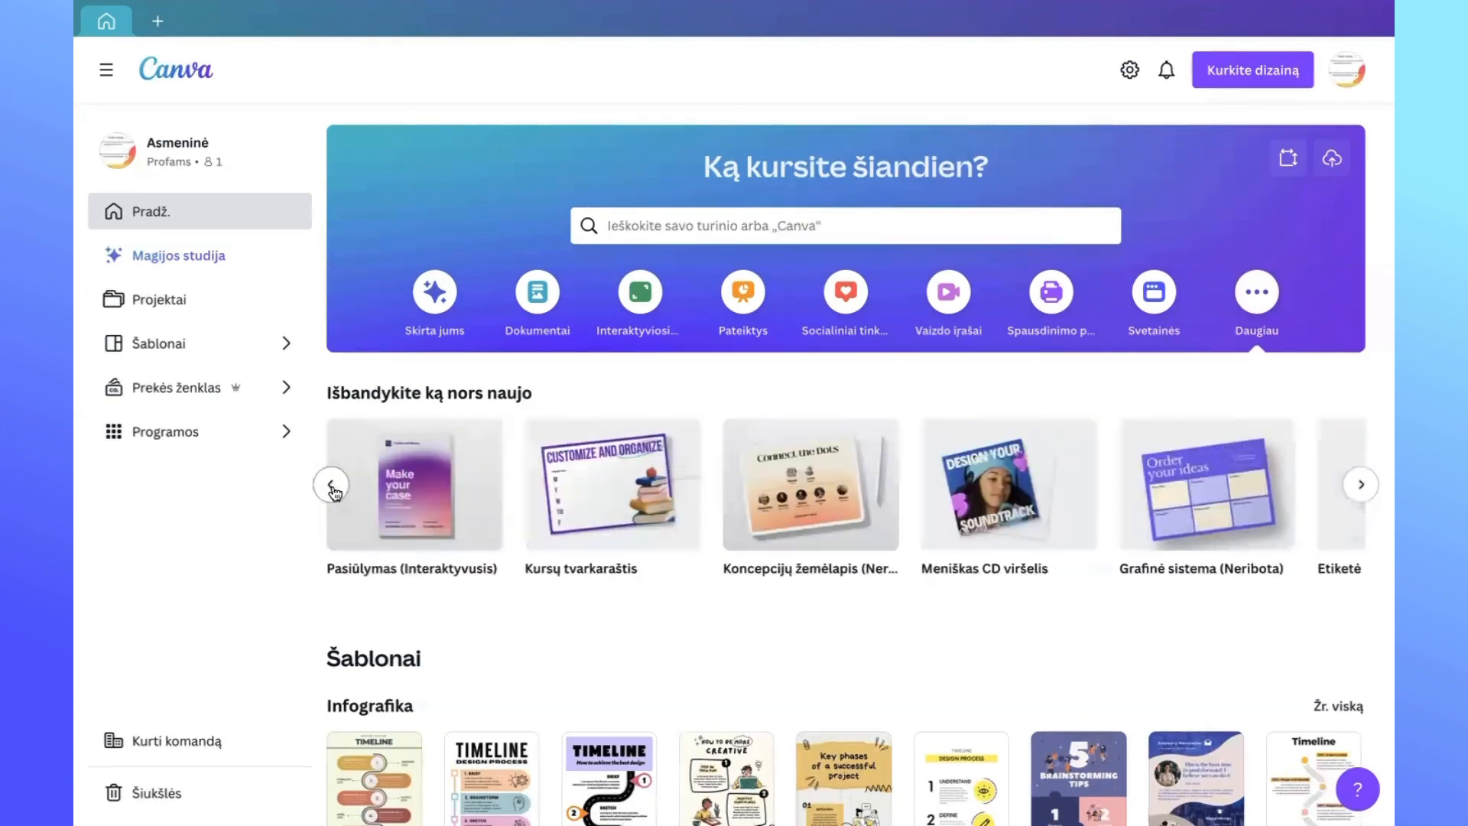
{"action": "left_click", "coordinate": [331, 485]}
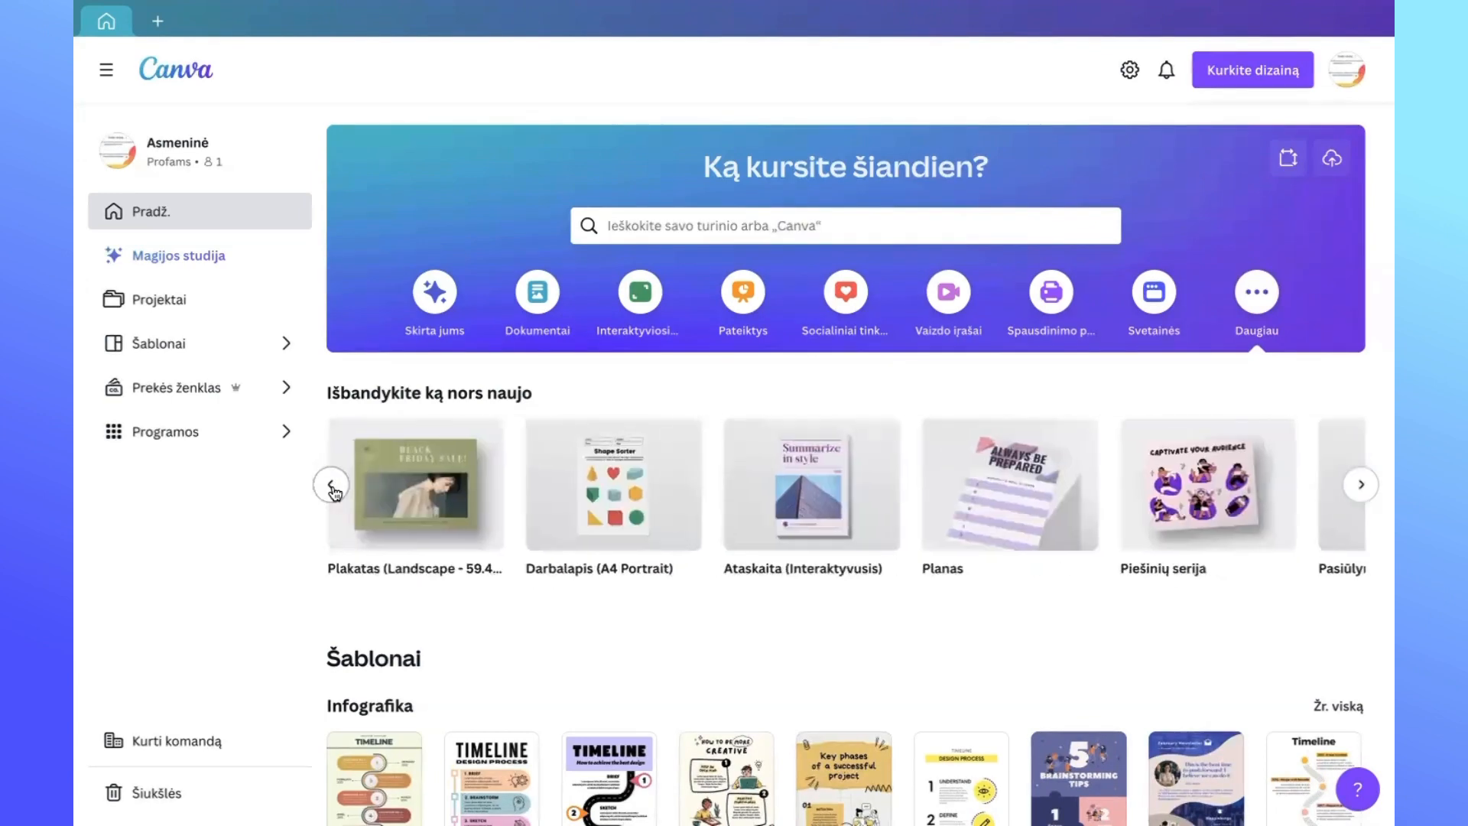
{"action": "left_click", "coordinate": [331, 485]}
{"action": "left_click", "coordinate": [331, 485]}
{"action": "left_click", "coordinate": [331, 485]}
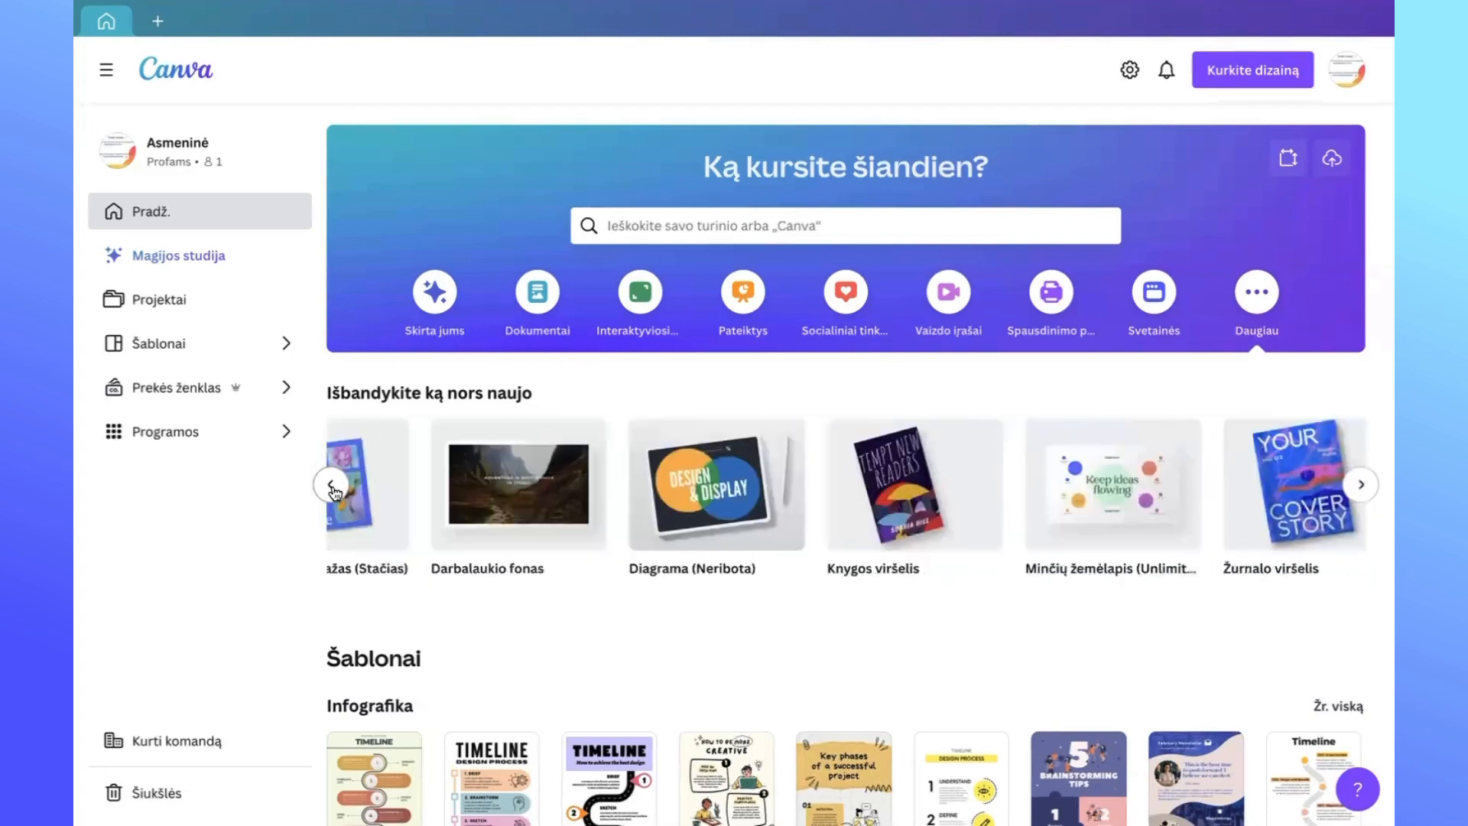
{"action": "left_click", "coordinate": [608, 494]}
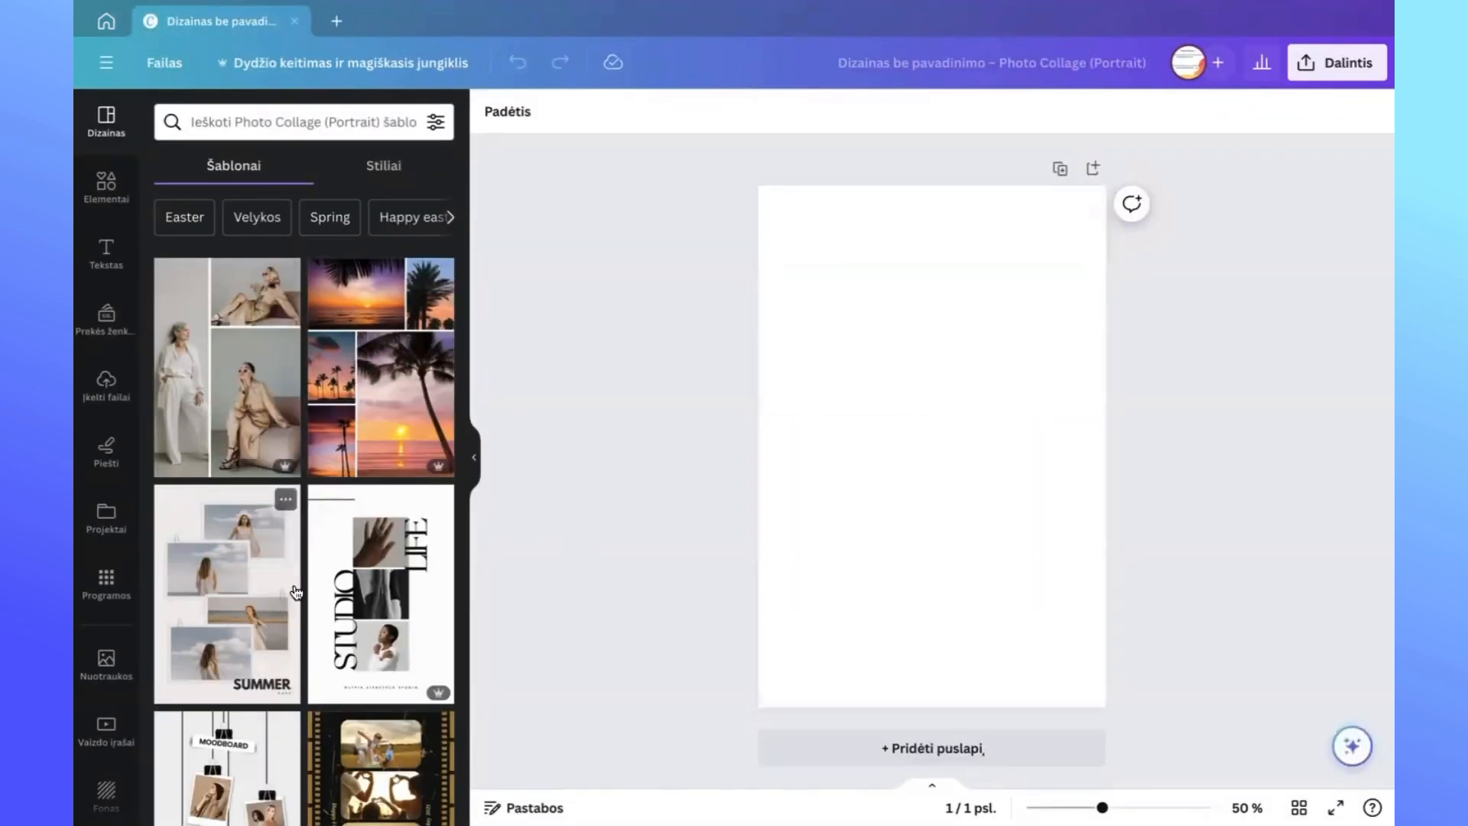
Browse the photo collage templates and apply the "Beige Aesthetic Minimalist Mood Board Photo Collage" template to the blank page.
{"action": "scroll", "coordinate": [297, 592], "scroll_direction": "down", "scroll_amount": 1}
{"action": "scroll", "coordinate": [297, 593], "scroll_direction": "down", "scroll_amount": 3}
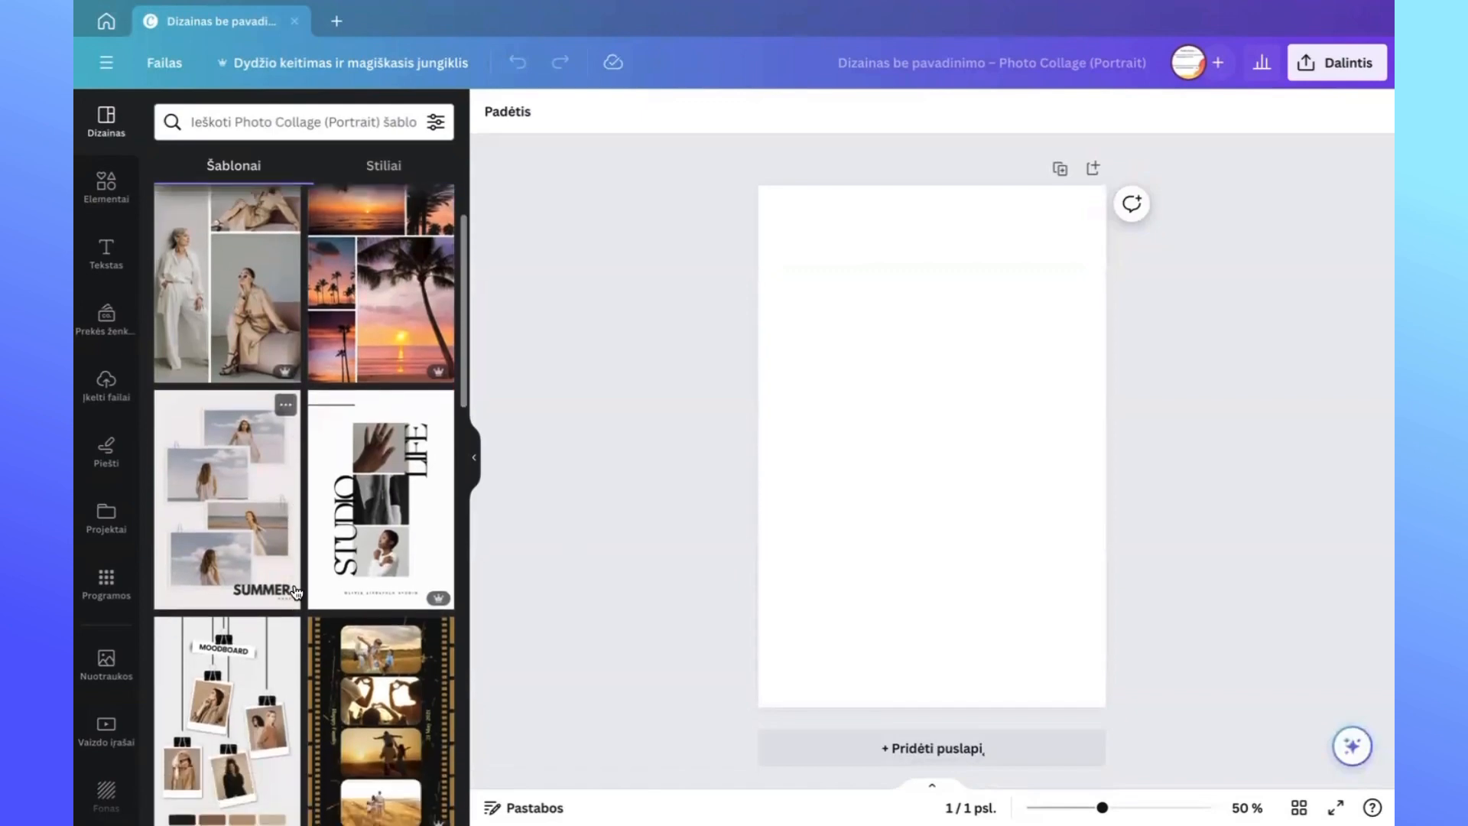
{"action": "scroll", "coordinate": [297, 593], "scroll_direction": "down", "scroll_amount": 2}
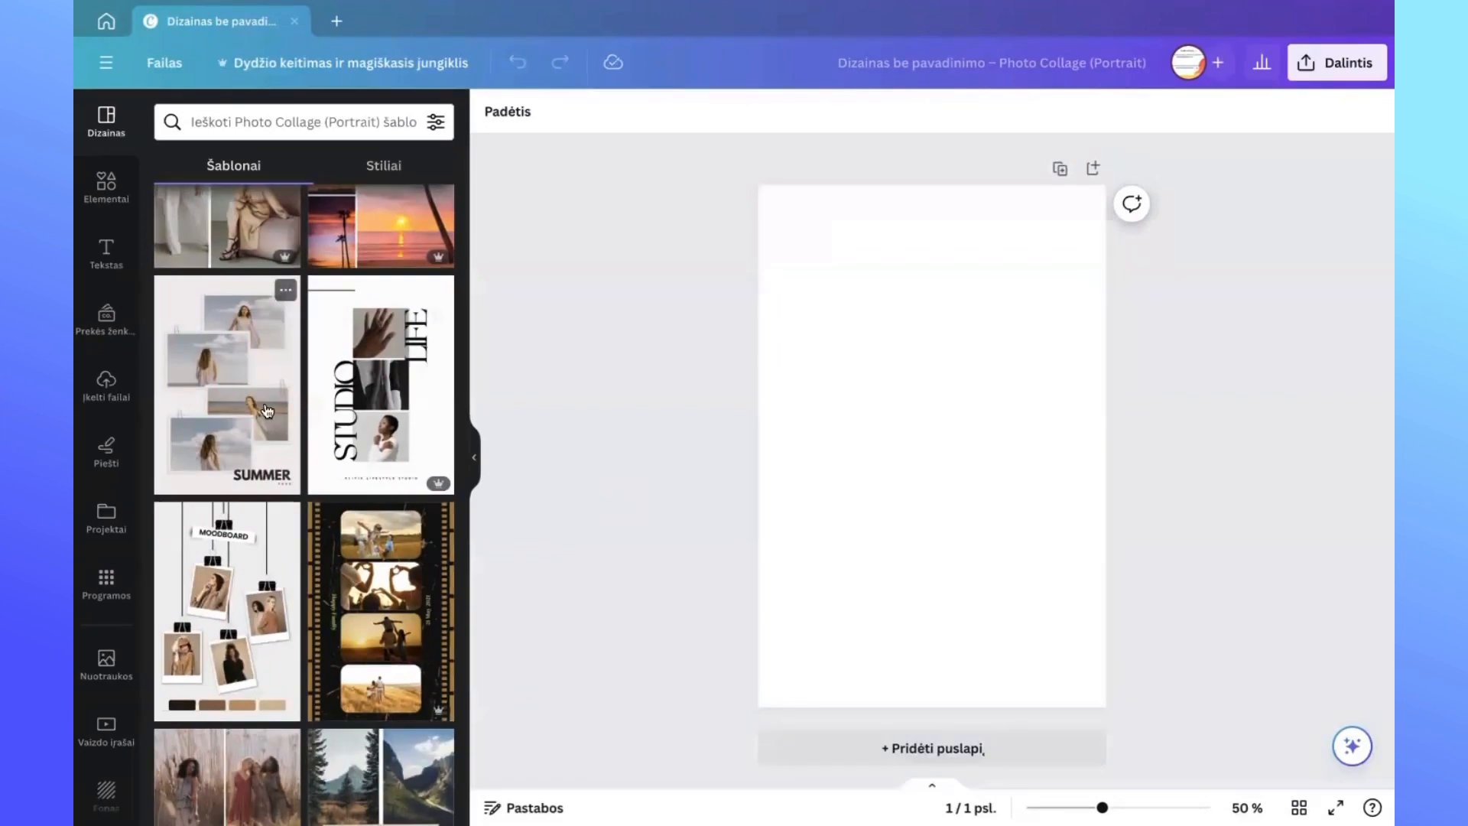
{"action": "scroll", "coordinate": [276, 535], "scroll_direction": "down", "scroll_amount": 2}
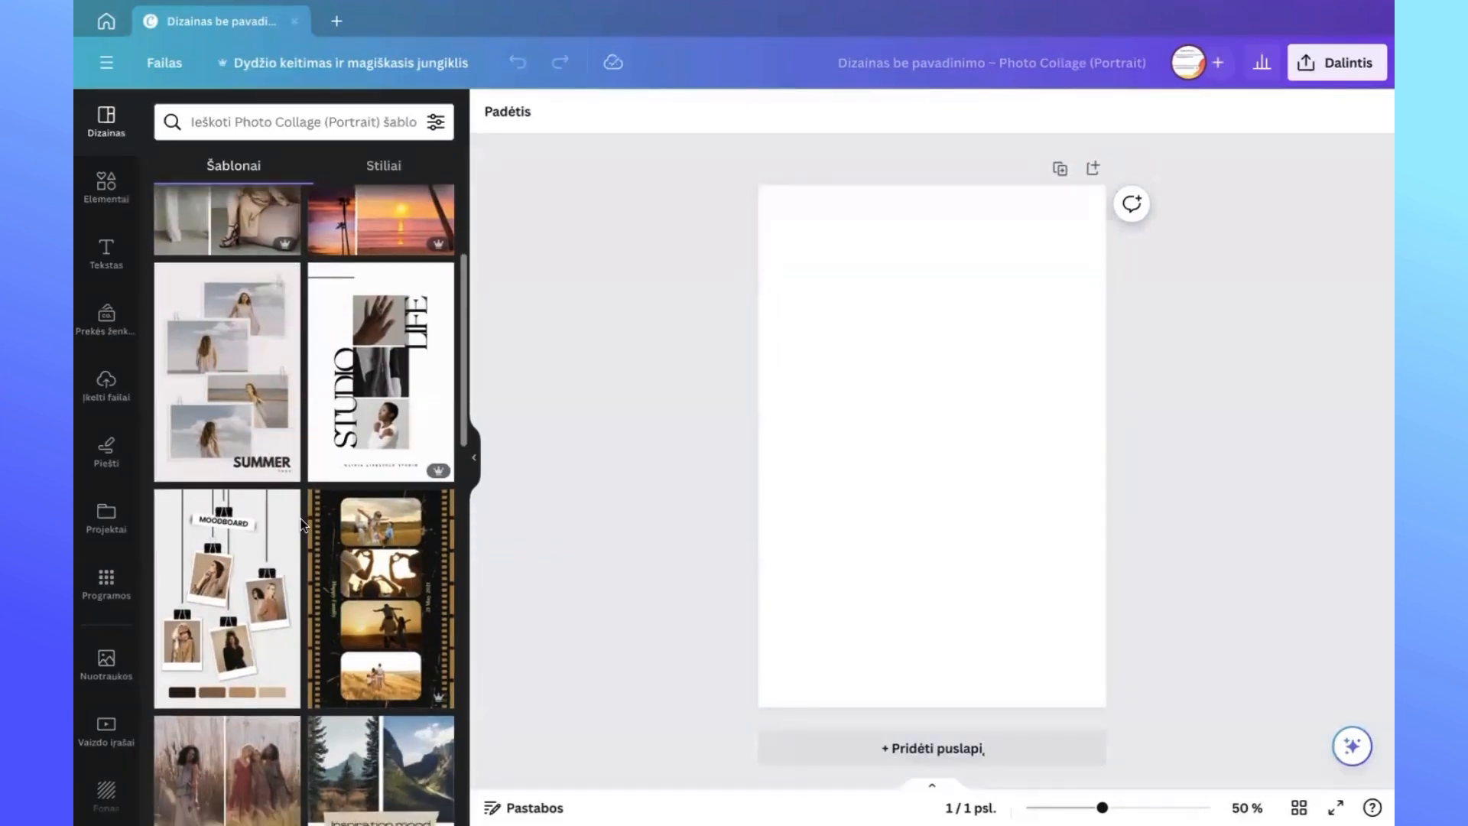
{"action": "scroll", "coordinate": [273, 609], "scroll_direction": "up", "scroll_amount": 4}
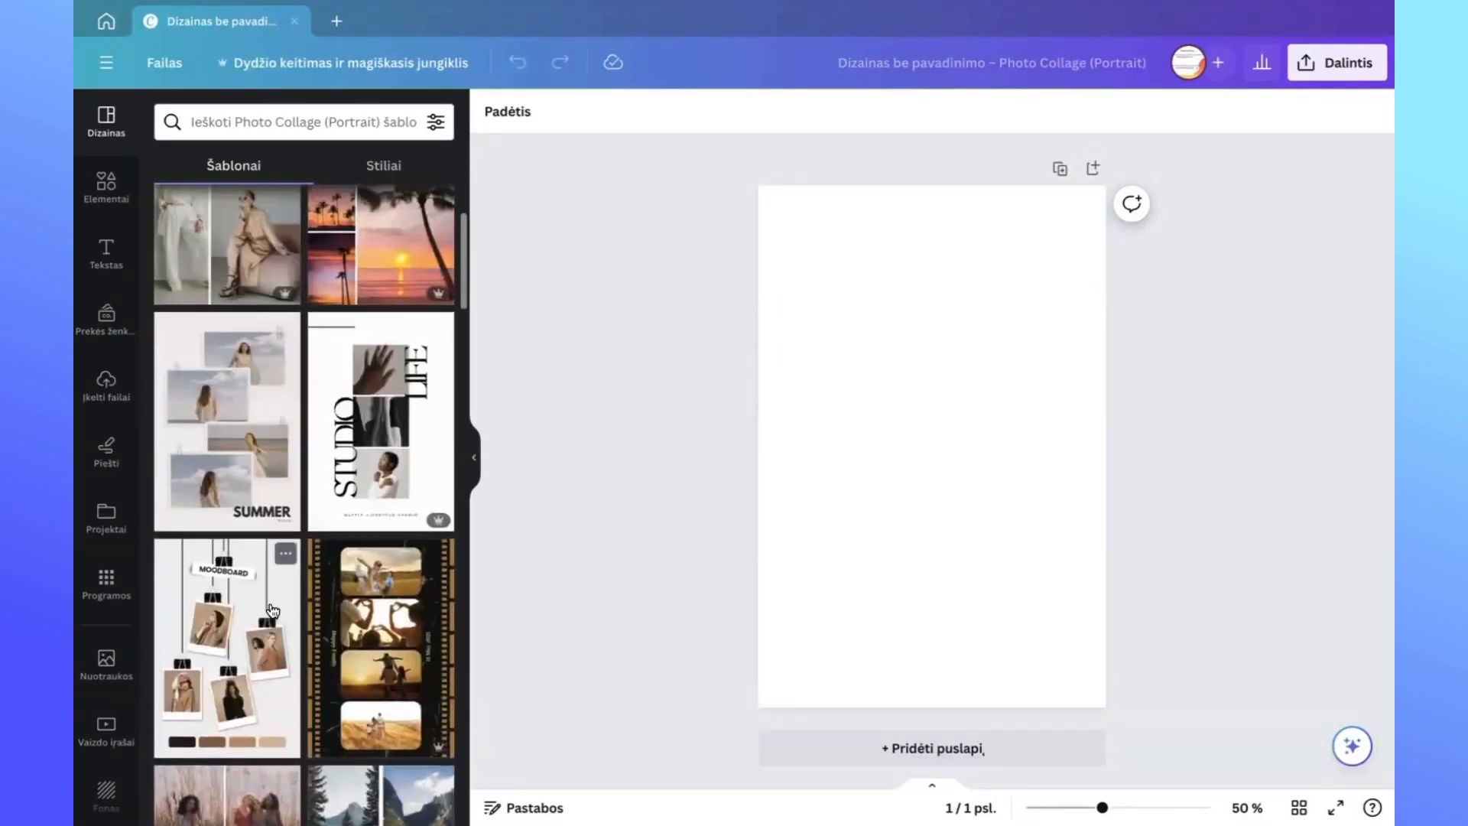
{"action": "scroll", "coordinate": [271, 610], "scroll_direction": "down", "scroll_amount": 5}
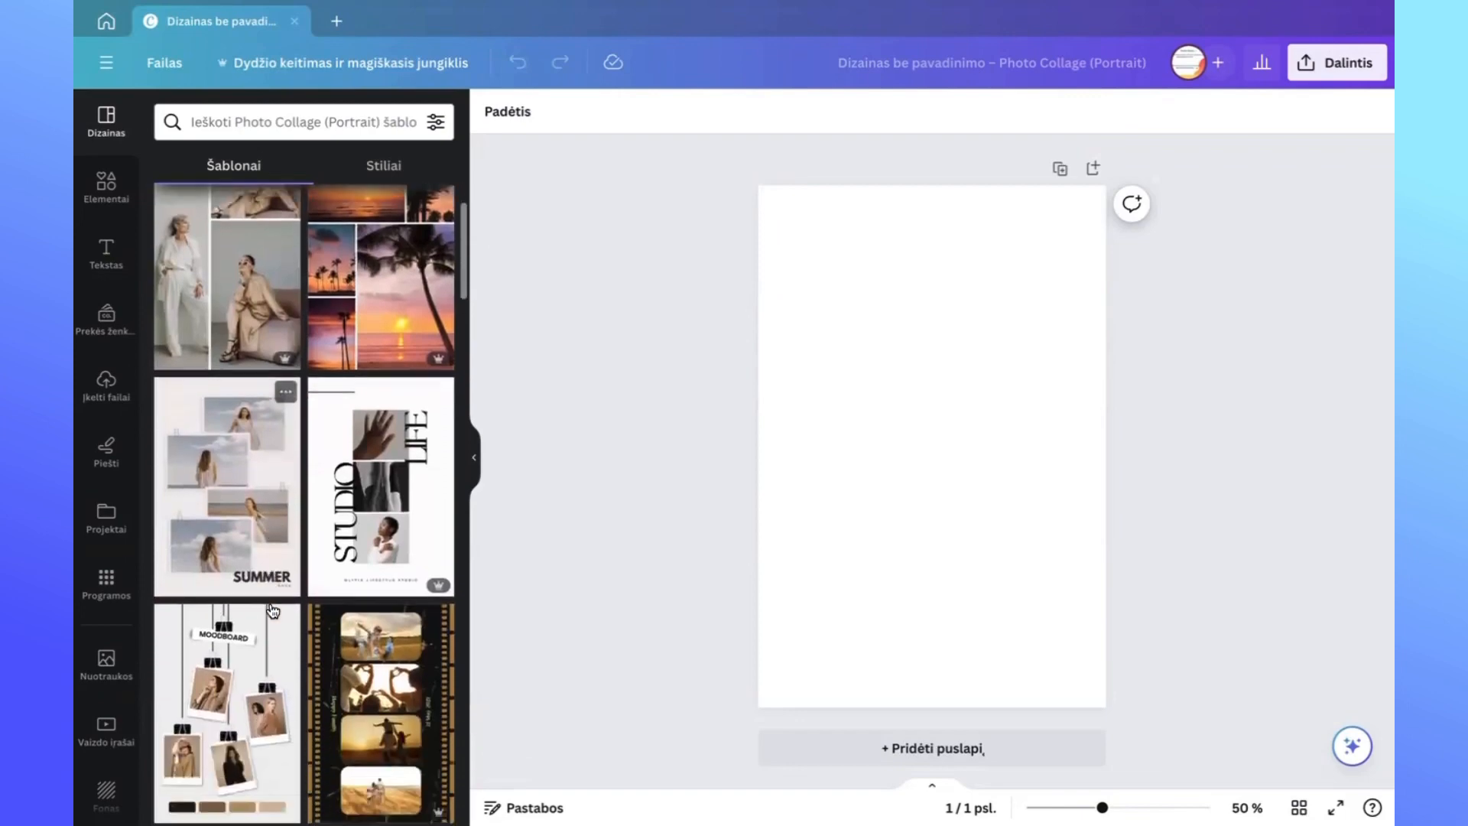
{"action": "scroll", "coordinate": [269, 603], "scroll_direction": "down", "scroll_amount": 5}
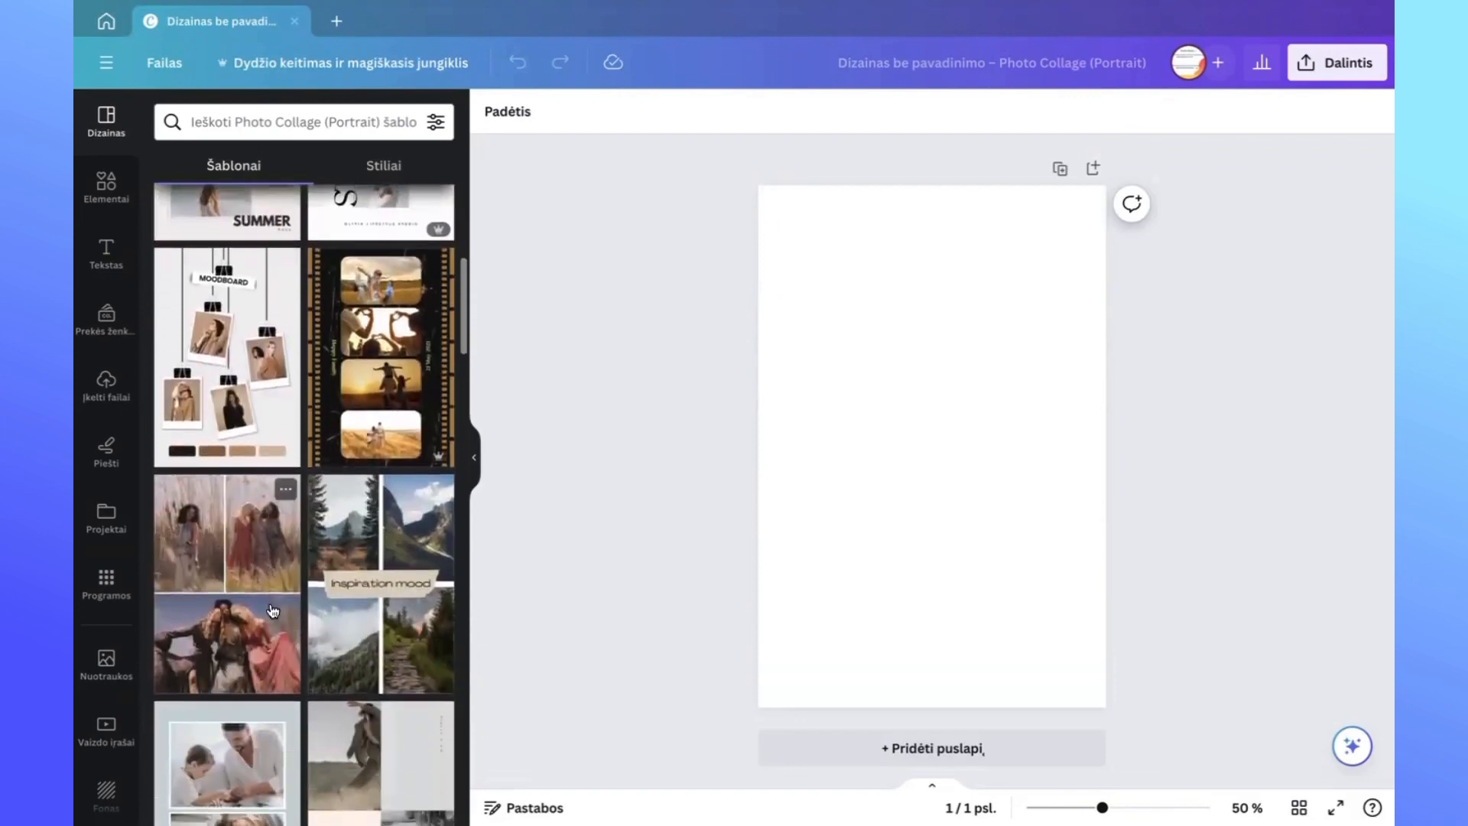
{"action": "scroll", "coordinate": [269, 602], "scroll_direction": "down", "scroll_amount": 2}
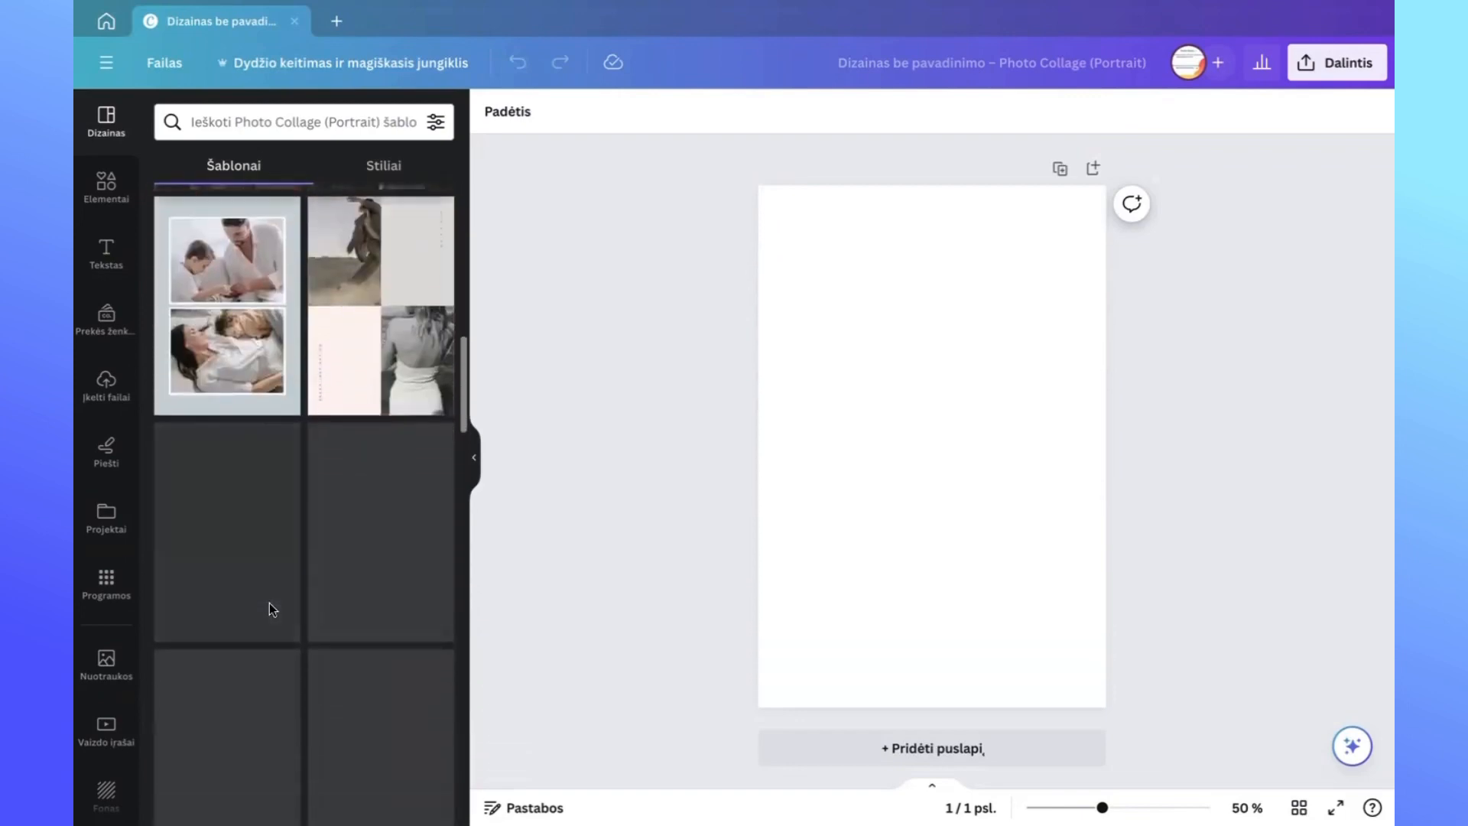
{"action": "scroll", "coordinate": [269, 603], "scroll_direction": "down", "scroll_amount": 4}
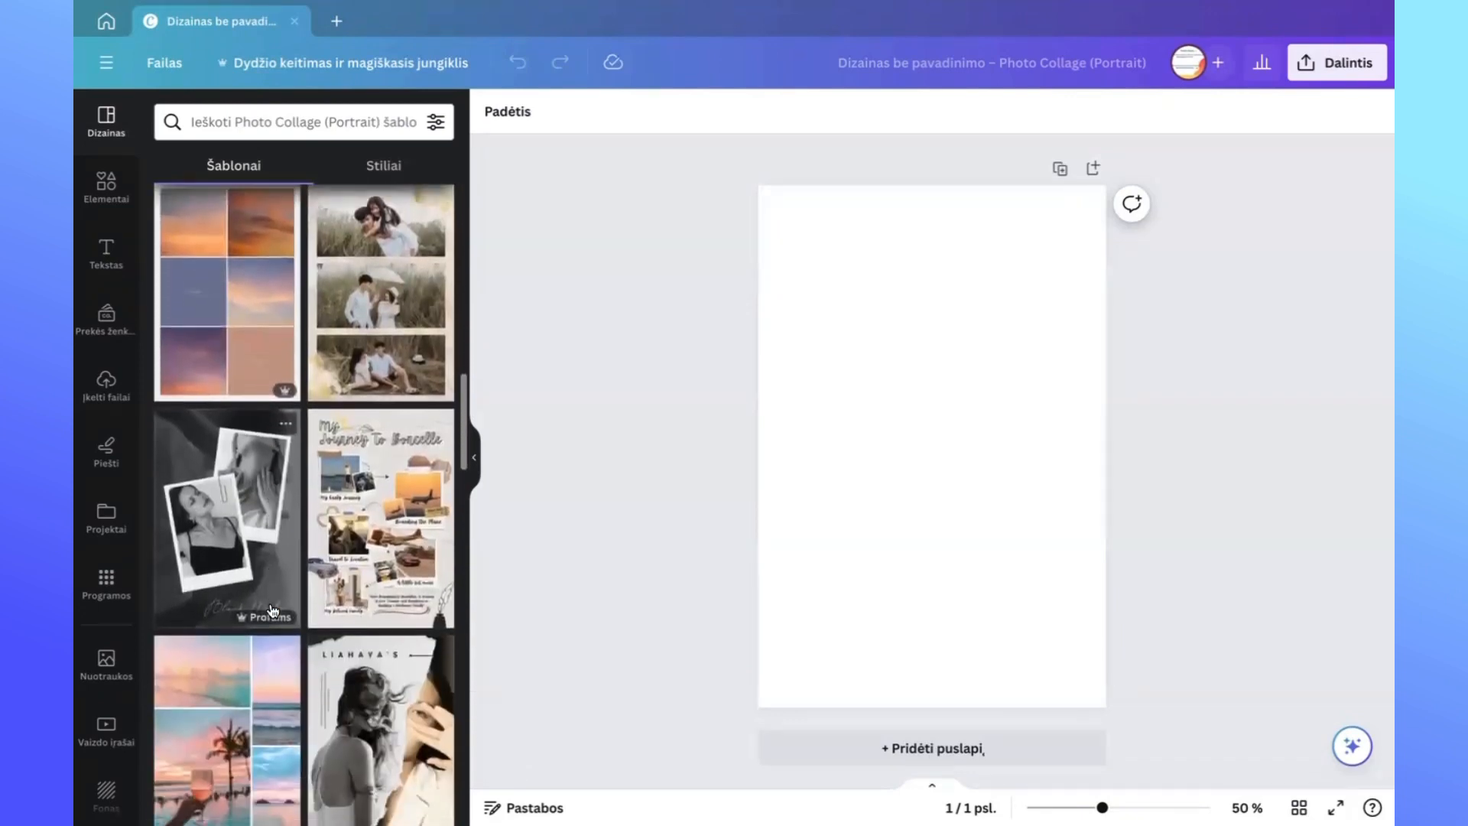
{"action": "scroll", "coordinate": [269, 603], "scroll_direction": "down", "scroll_amount": 1}
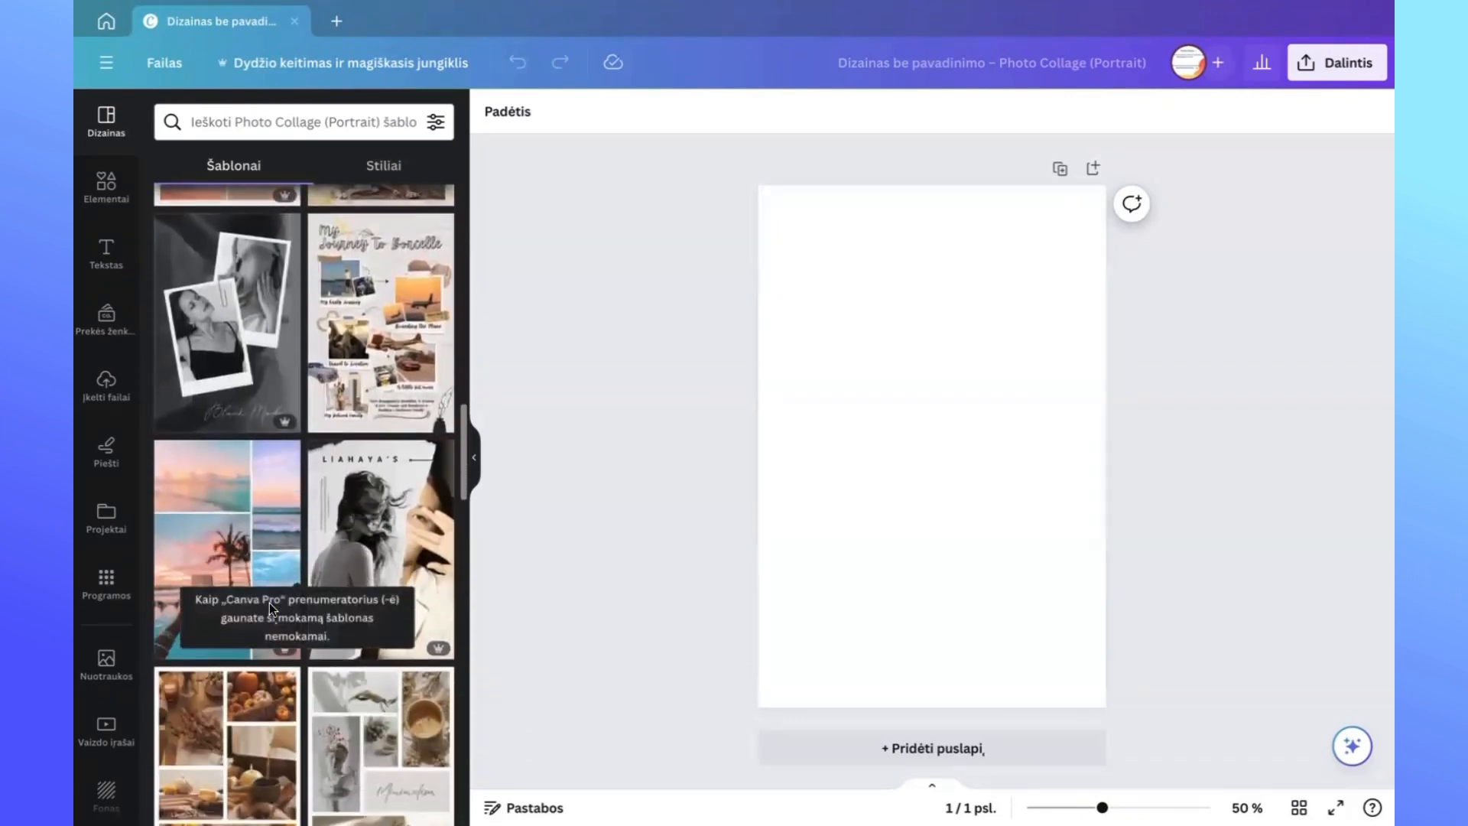
{"action": "scroll", "coordinate": [253, 650], "scroll_direction": "down", "scroll_amount": 4}
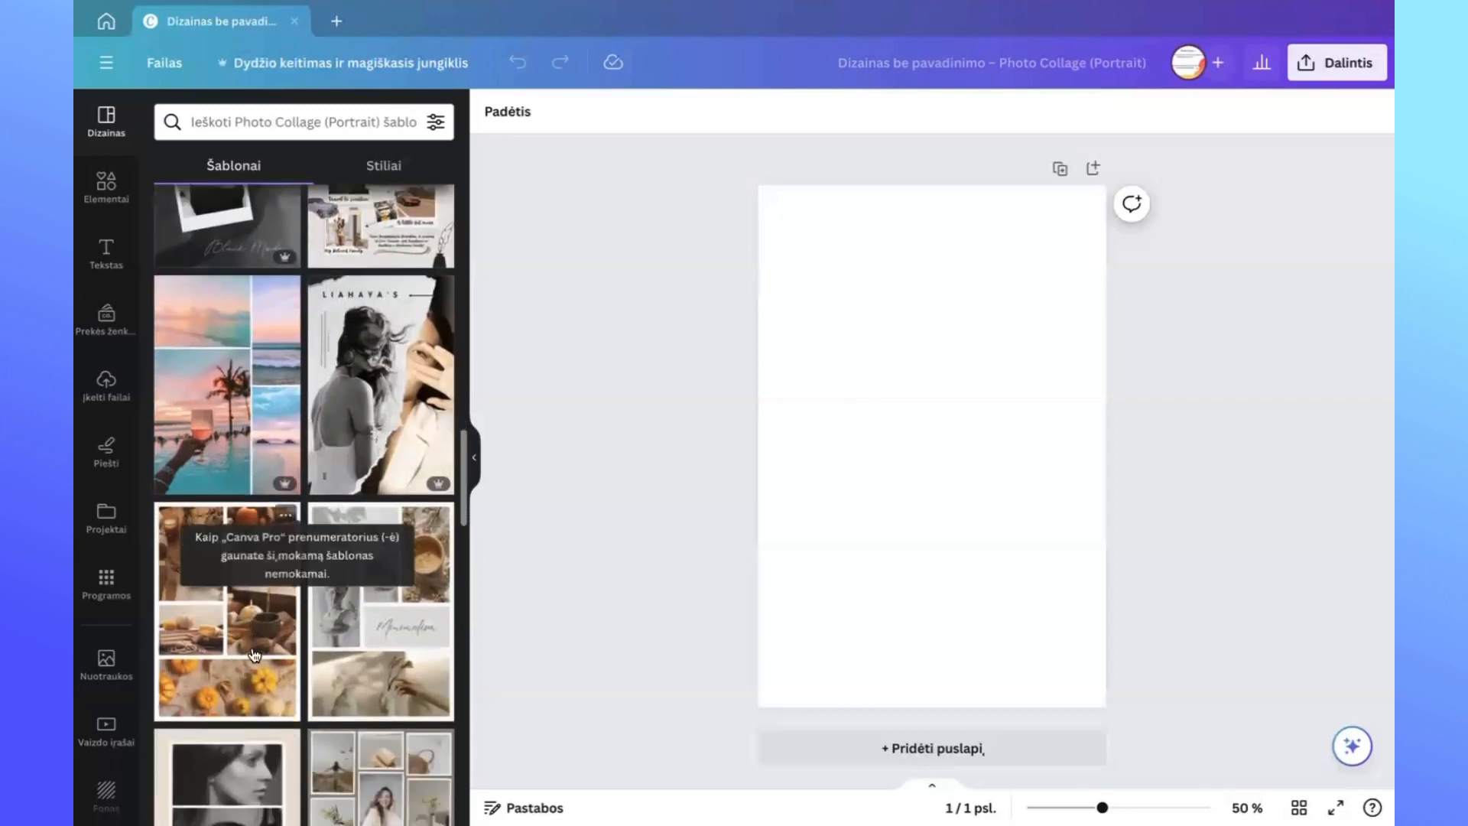
{"action": "scroll", "coordinate": [254, 654], "scroll_direction": "down", "scroll_amount": 2}
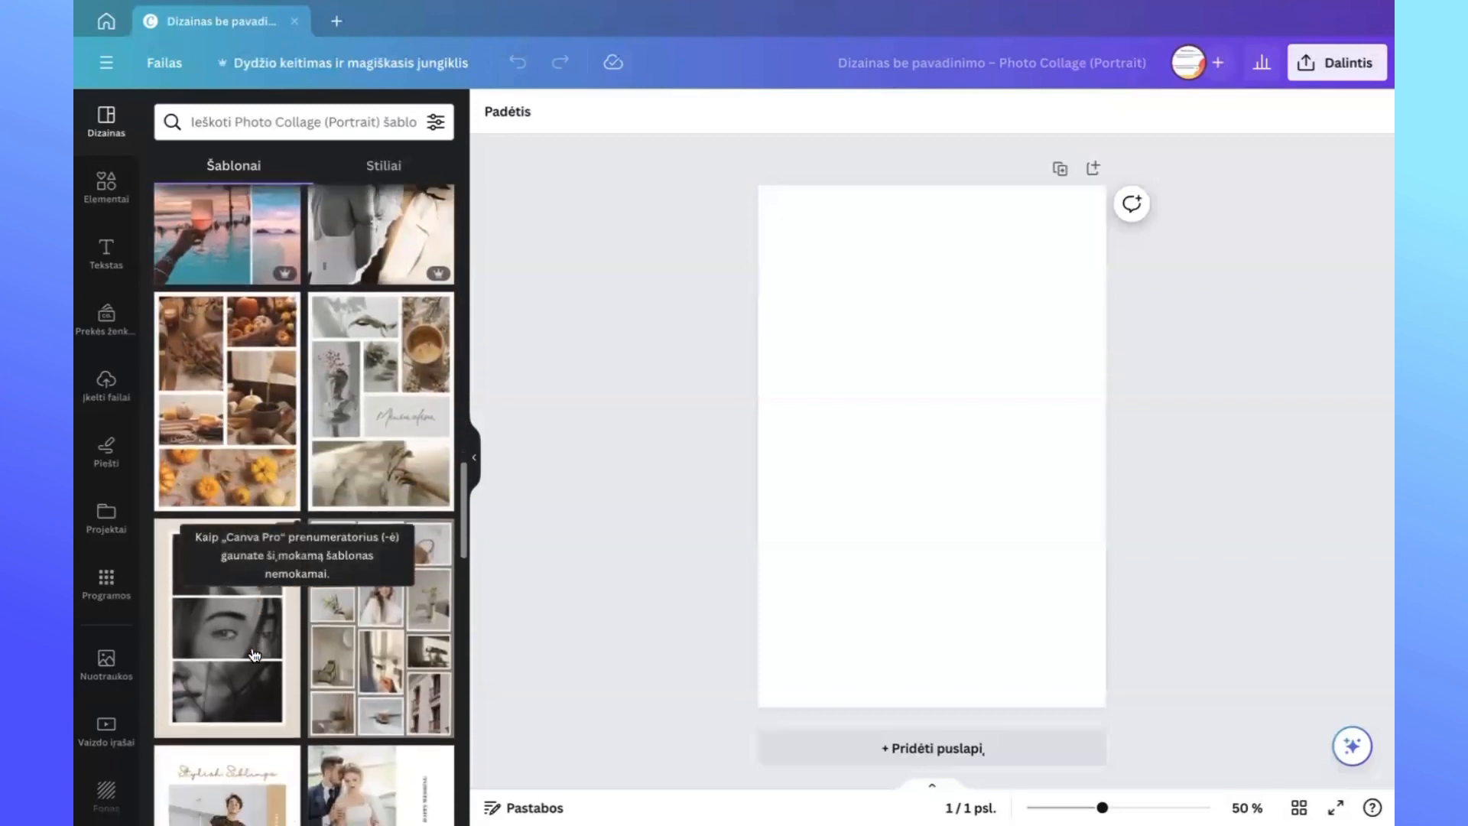
{"action": "scroll", "coordinate": [254, 654], "scroll_direction": "down", "scroll_amount": 2}
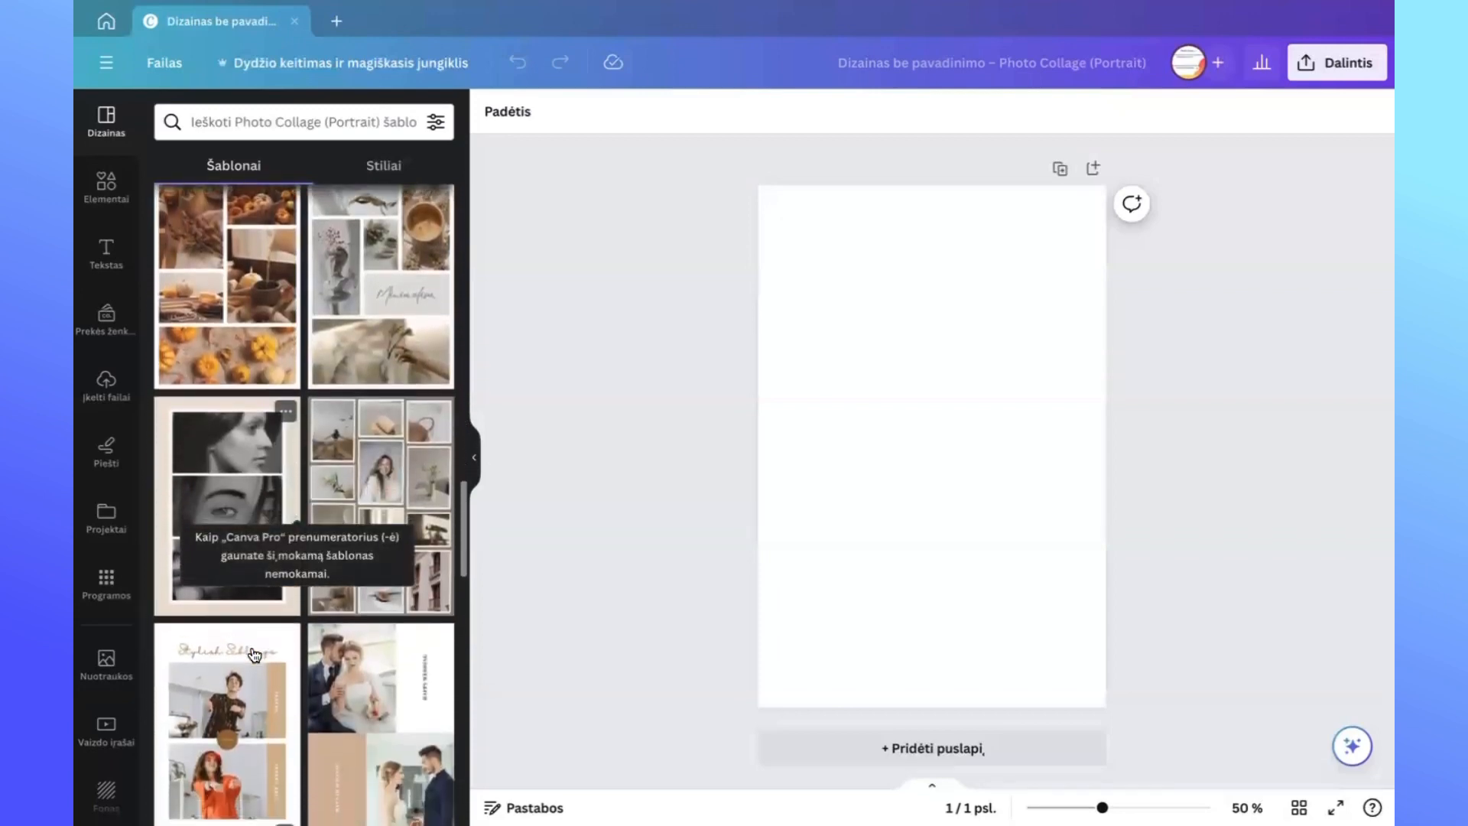
{"action": "scroll", "coordinate": [255, 654], "scroll_direction": "up", "scroll_amount": 3}
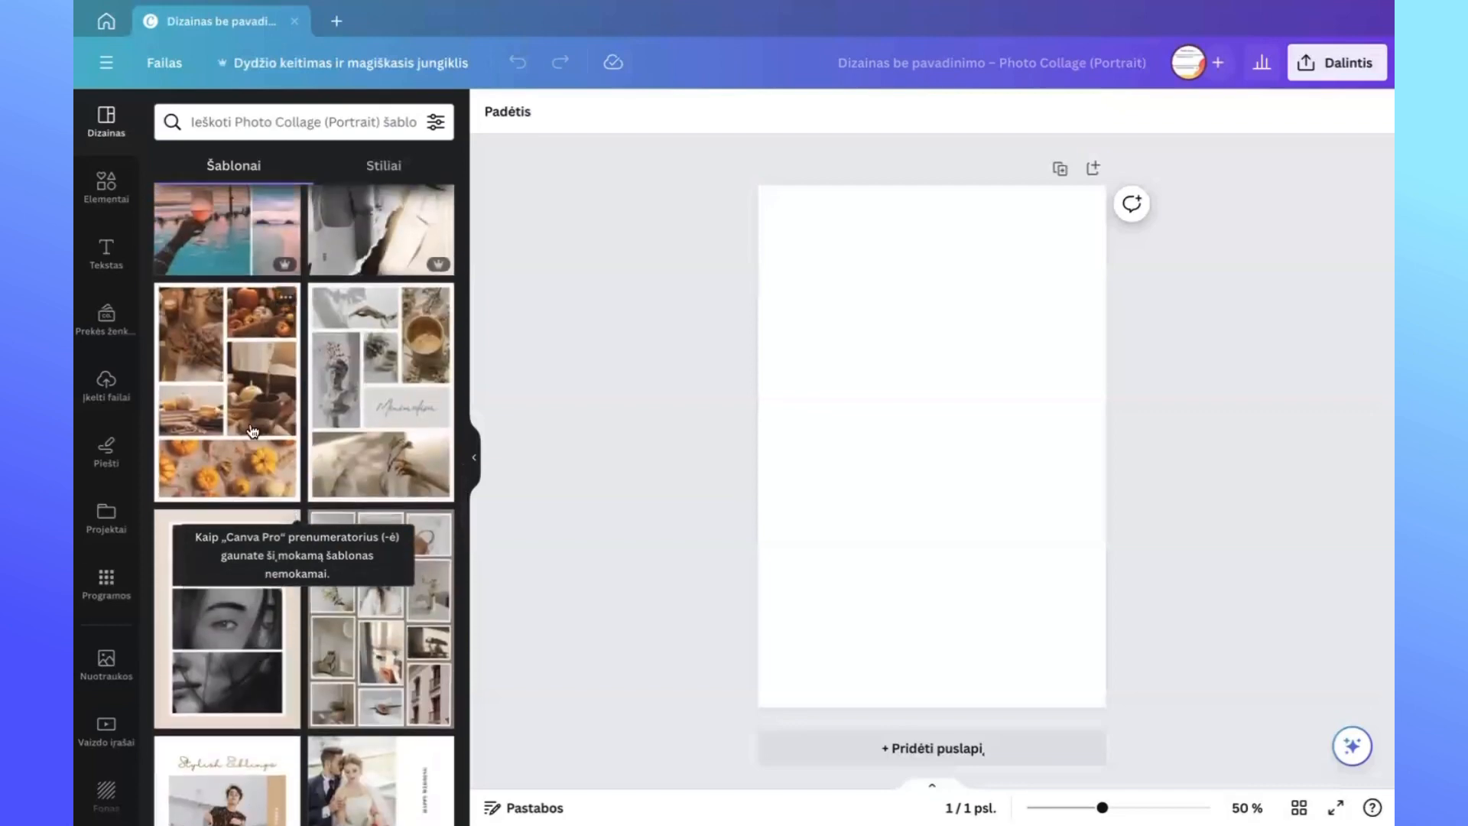
{"action": "left_click", "coordinate": [391, 436]}
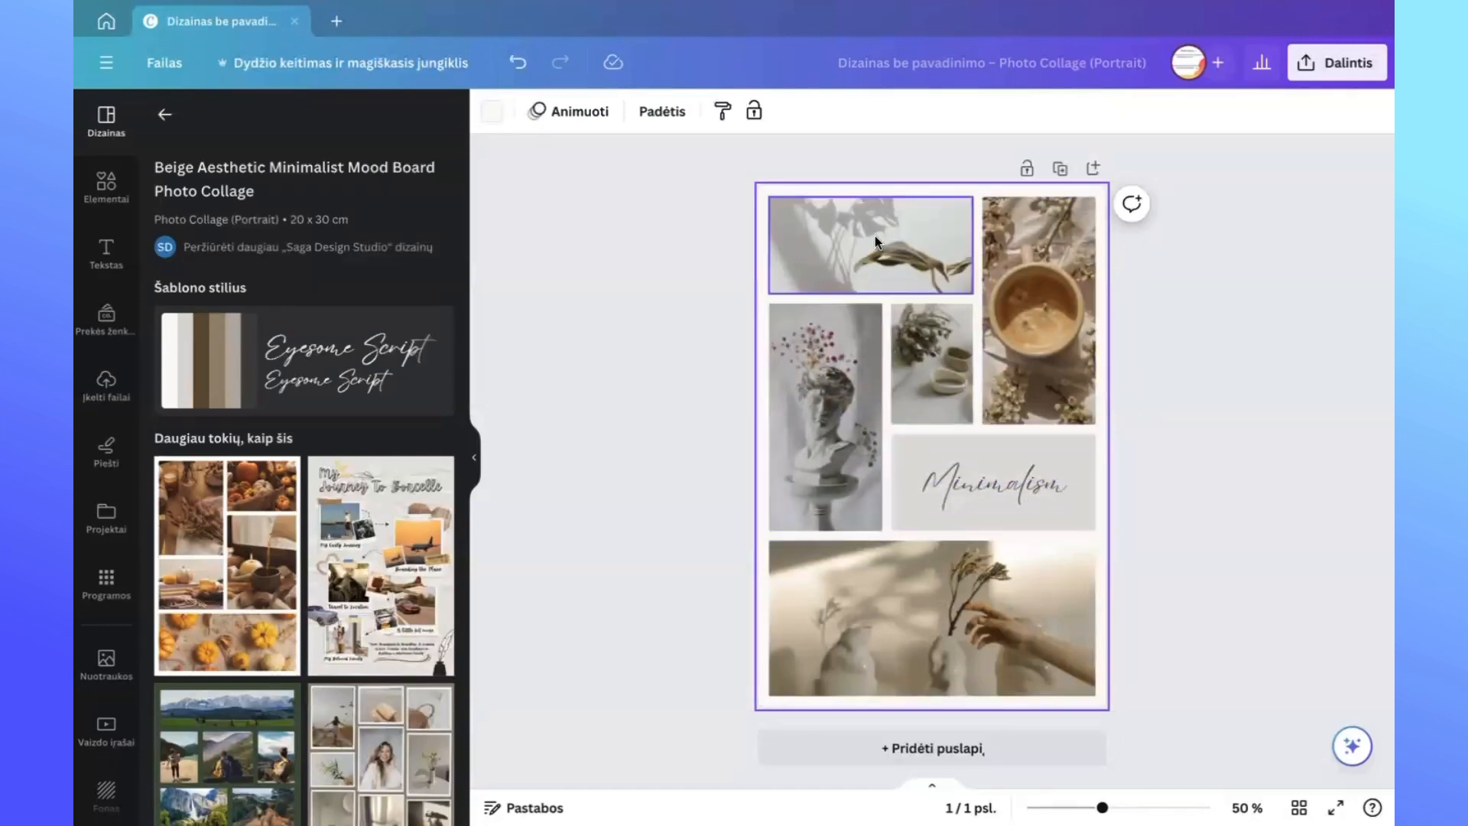
Delete the plant shadow photo and the statue bust photo from the collage, keeping their grid frames.
{"action": "left_click", "coordinate": [850, 252]}
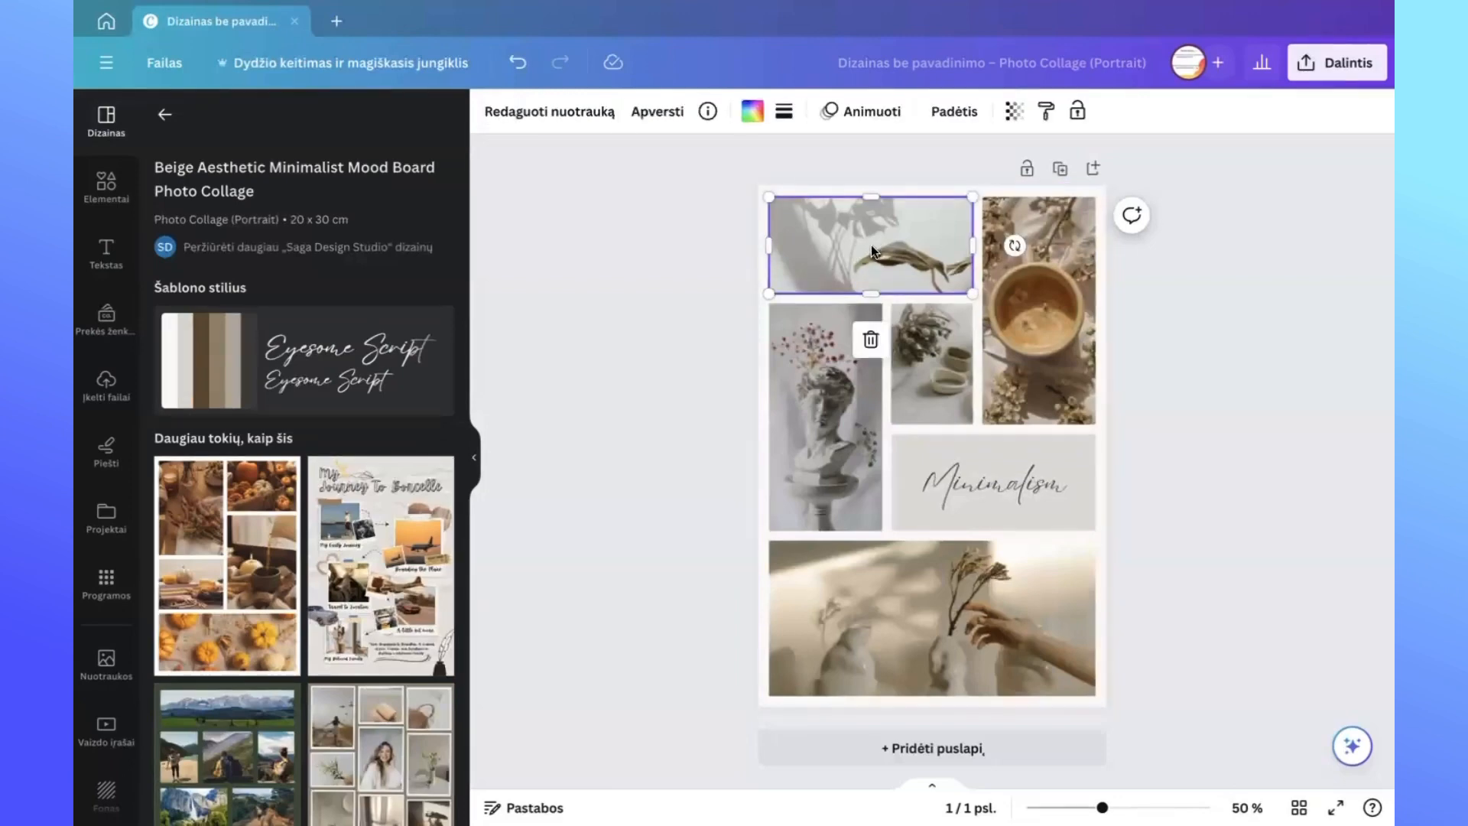
{"action": "left_click", "coordinate": [871, 346]}
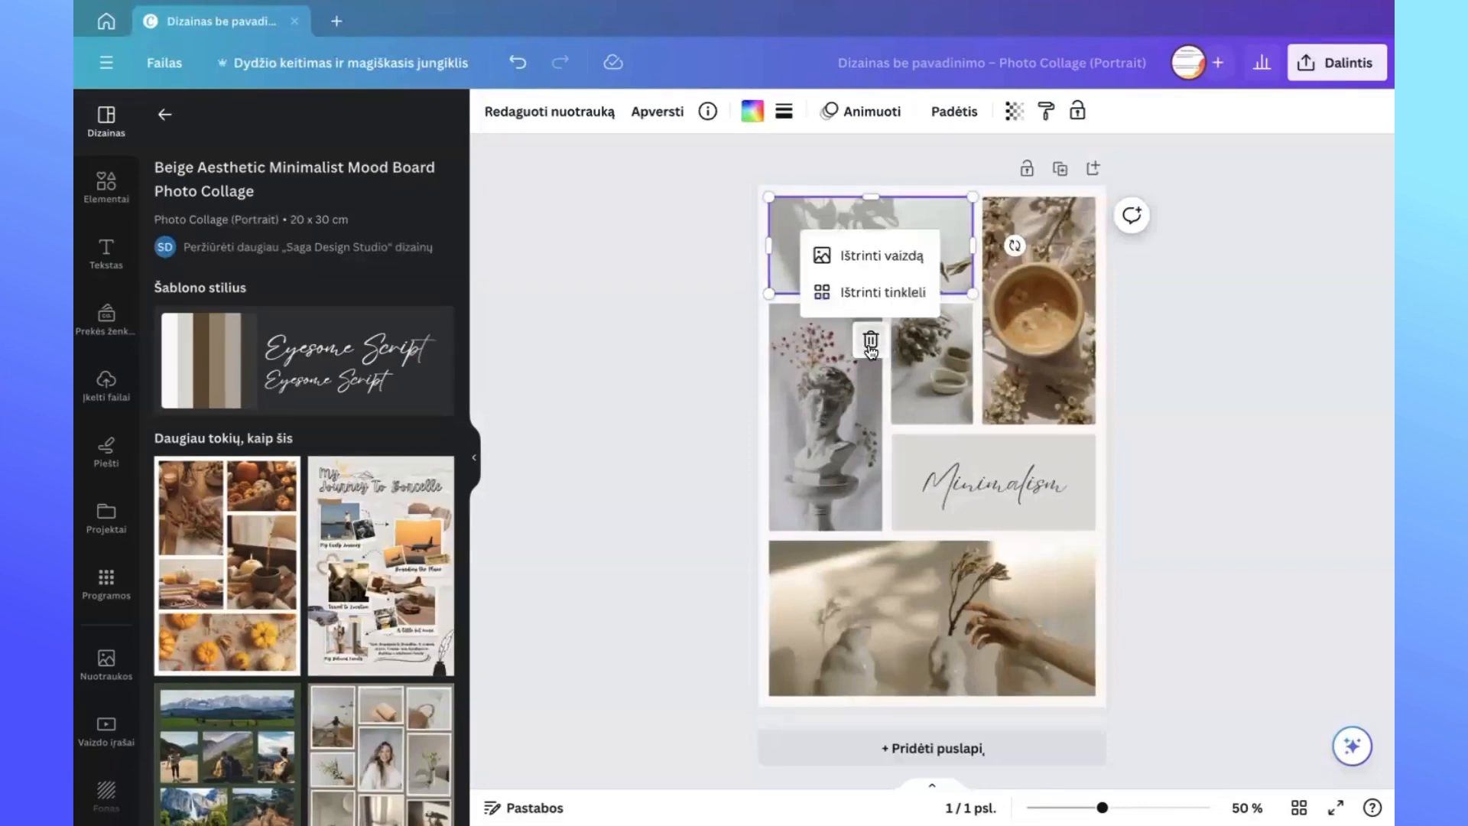
{"action": "left_click", "coordinate": [887, 260]}
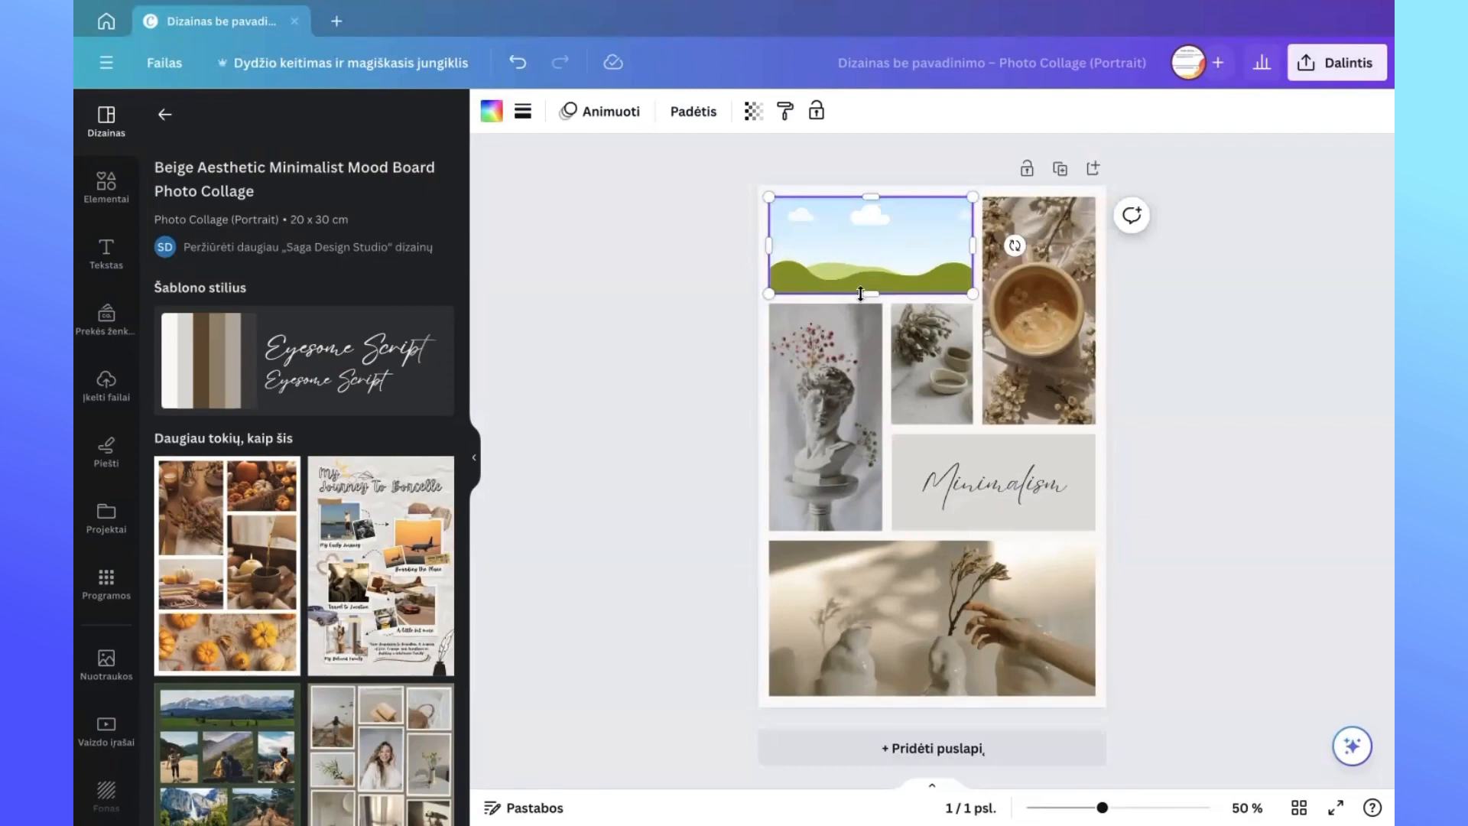
{"action": "left_click", "coordinate": [829, 420]}
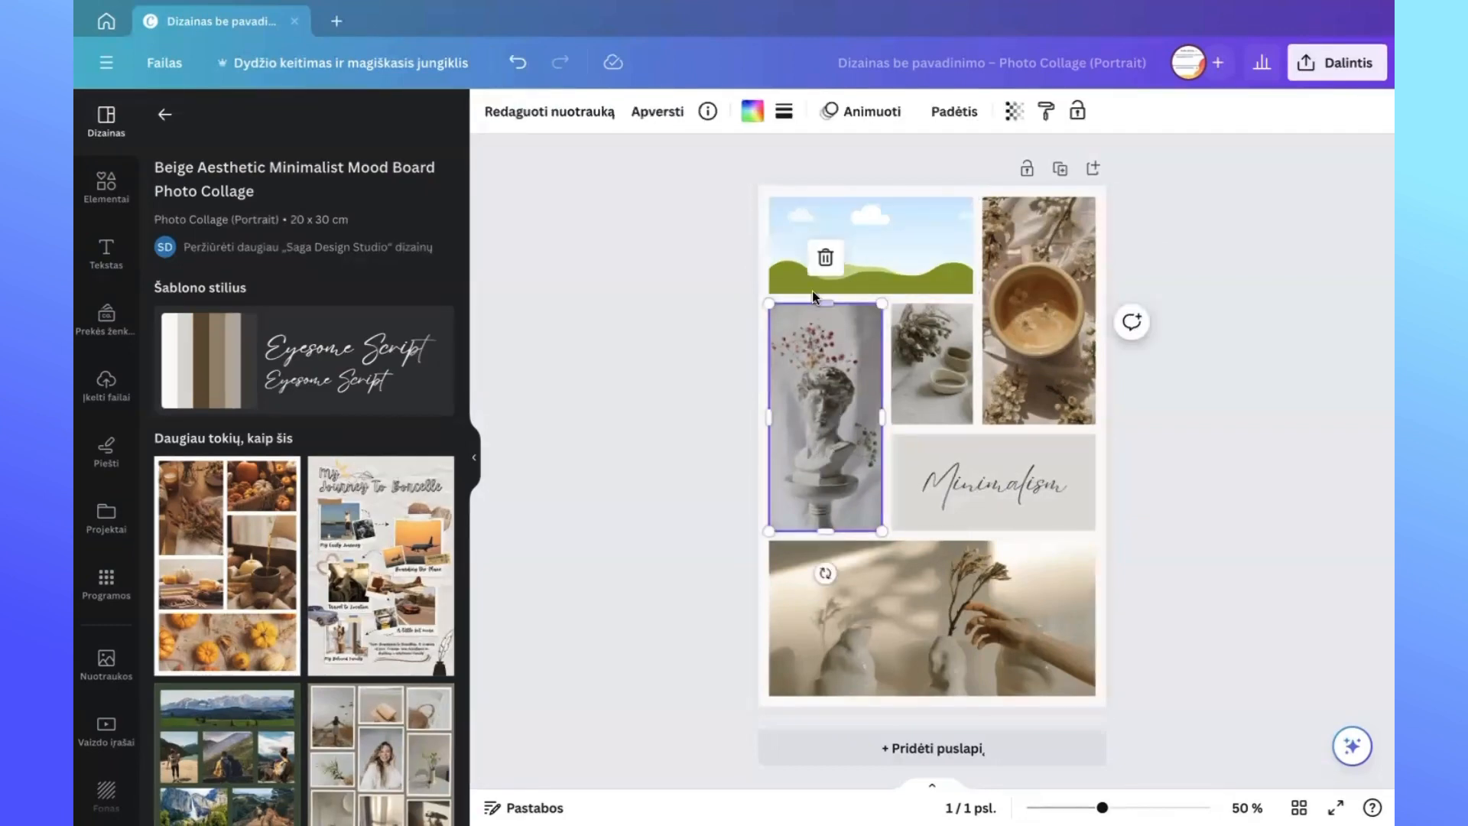
{"action": "left_click", "coordinate": [825, 257]}
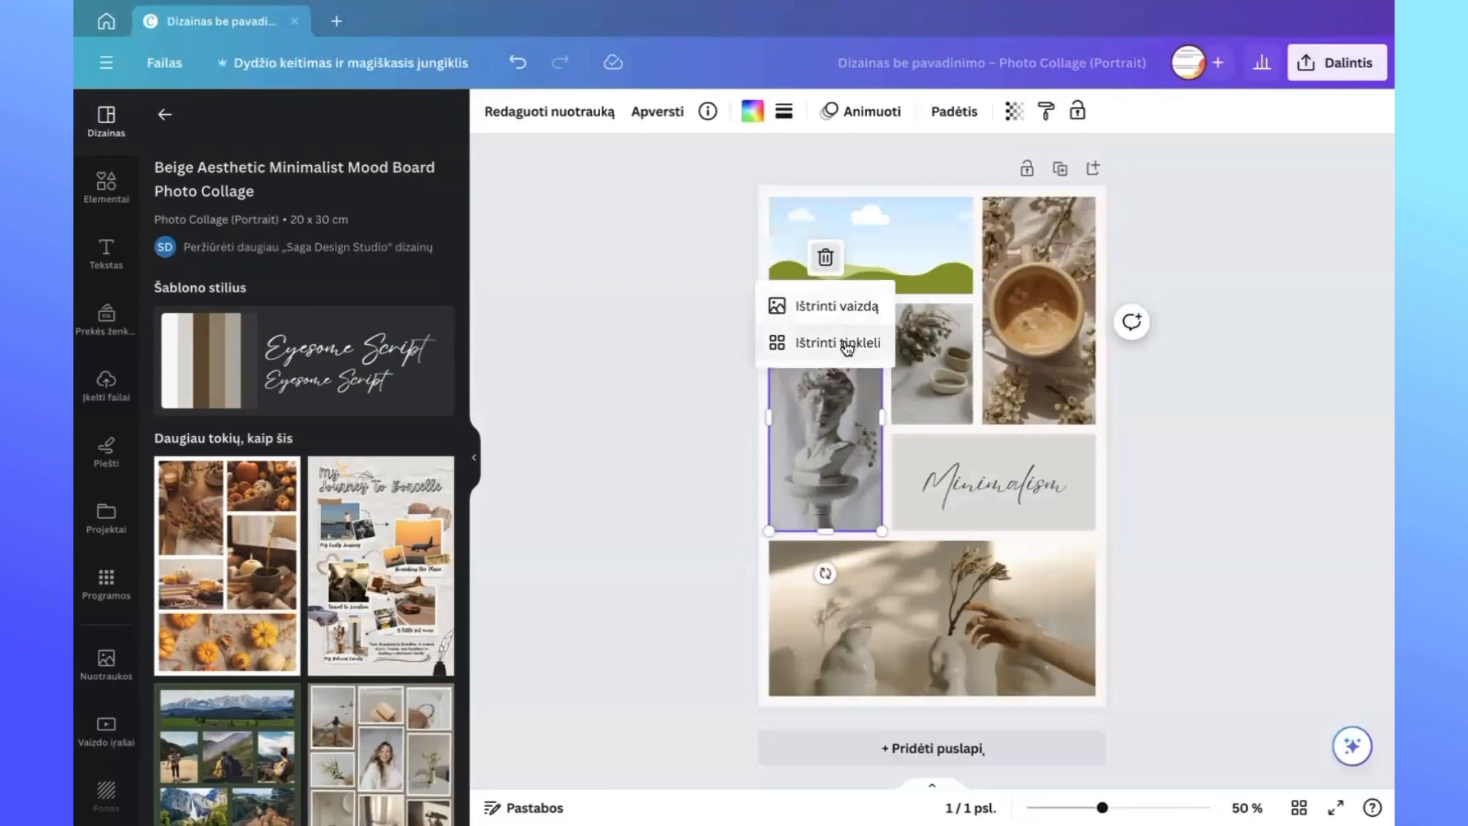
{"action": "left_click", "coordinate": [827, 306]}
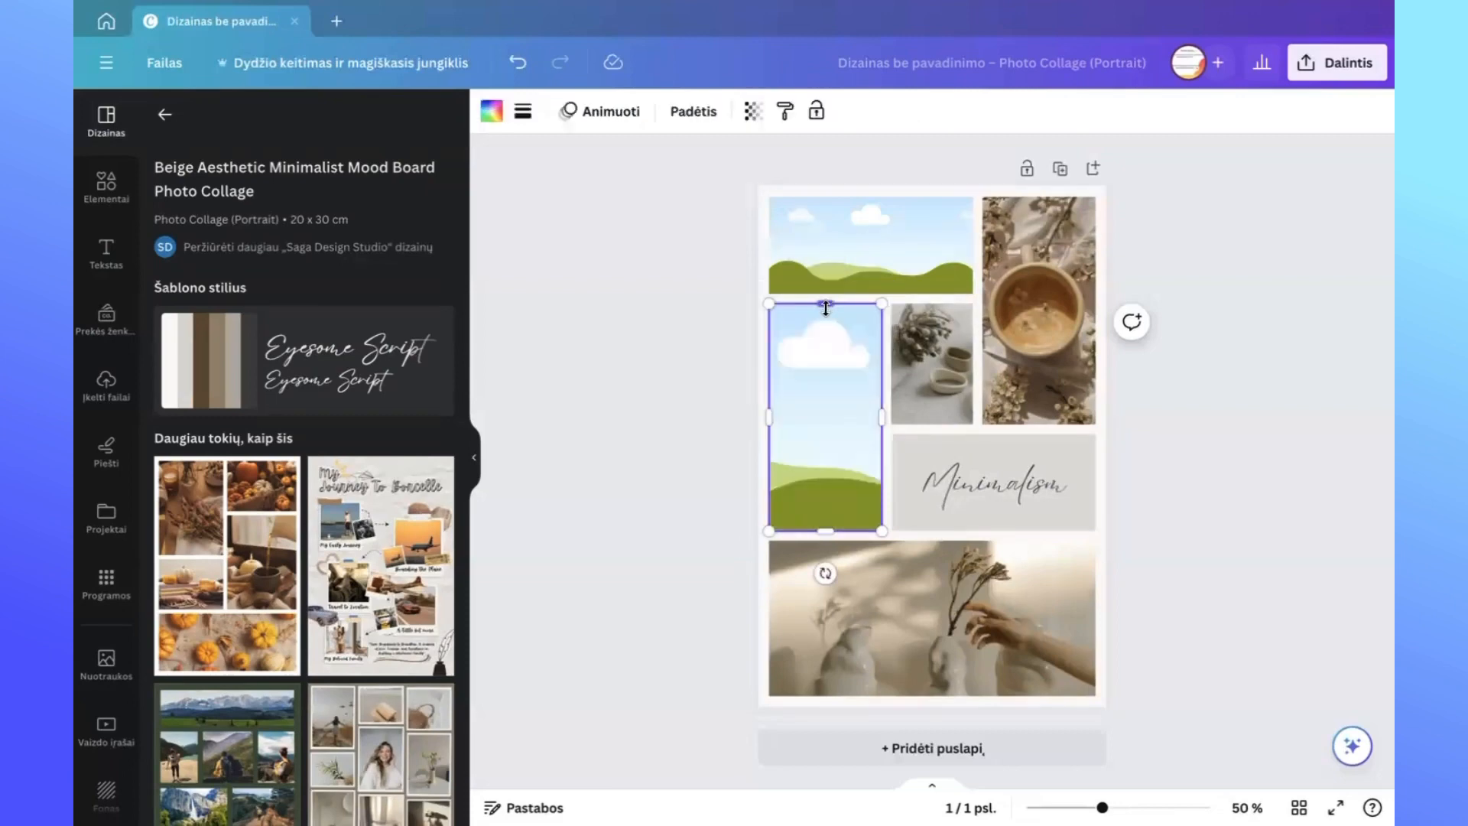
Delete the coffee cup photo and the small photo beside it from the collage, keeping their grid frames.
{"action": "left_click", "coordinate": [1031, 304]}
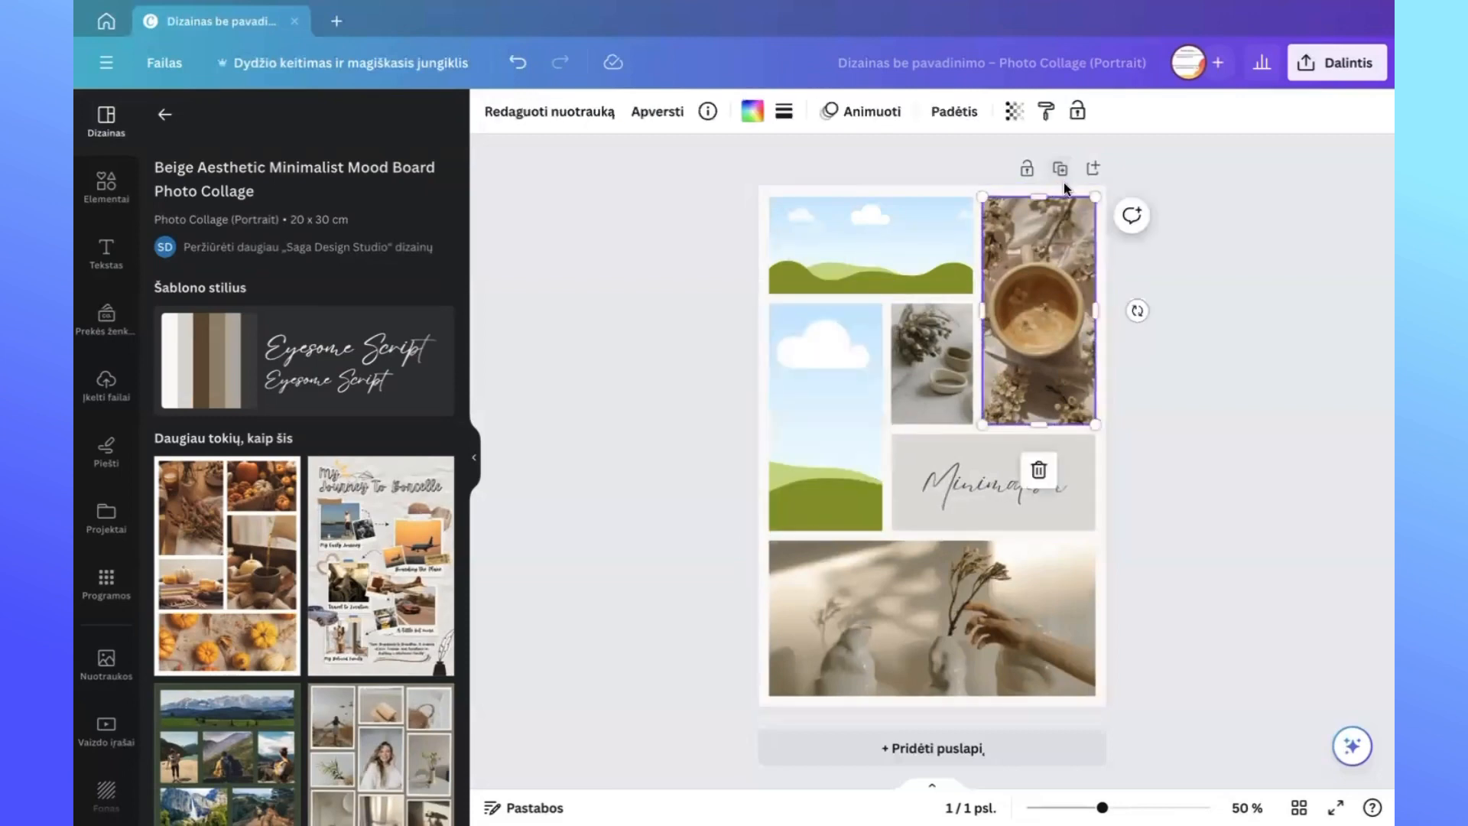
{"action": "left_click", "coordinate": [1038, 469]}
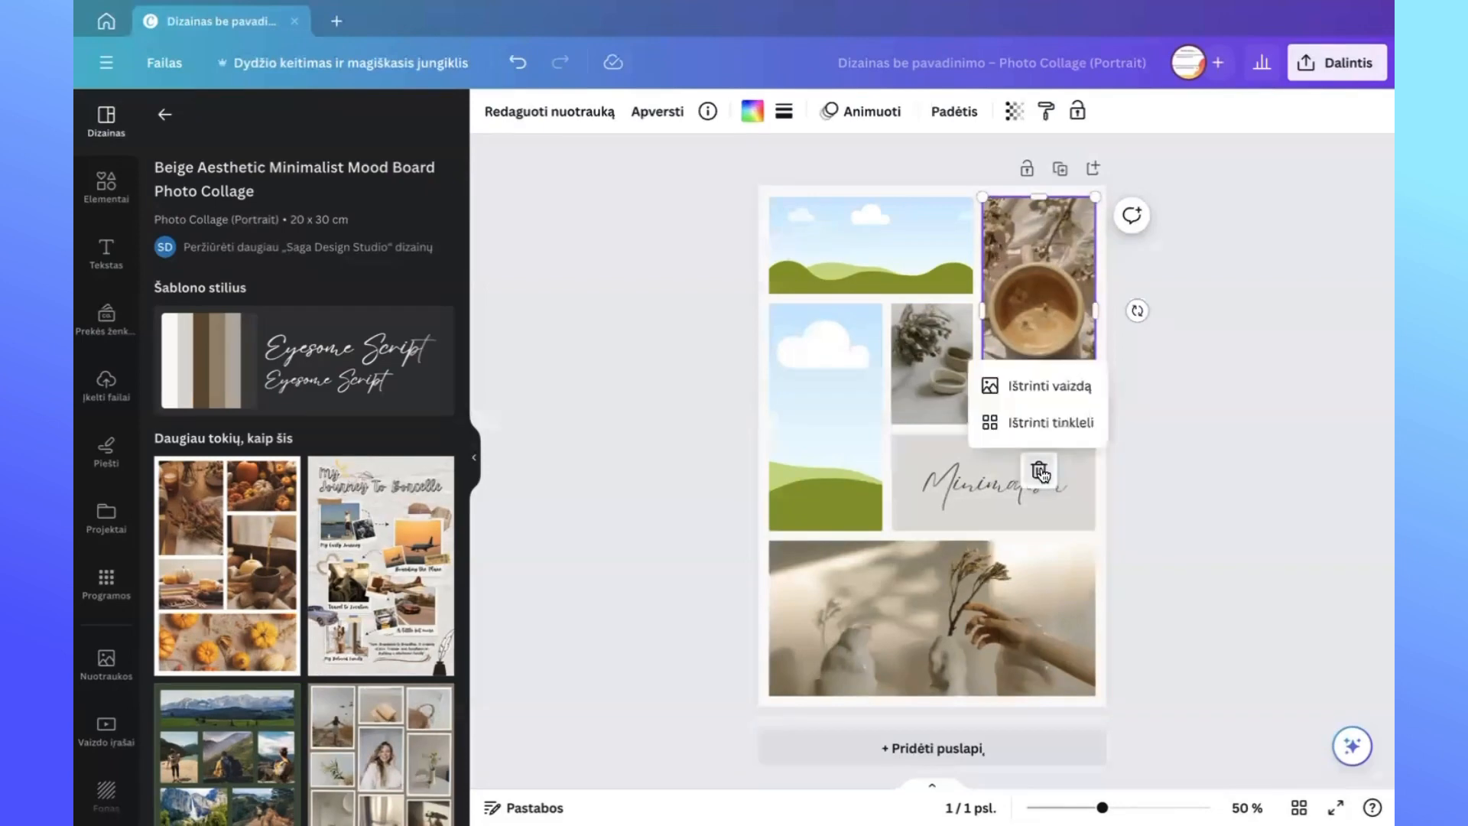
{"action": "left_click", "coordinate": [1060, 399]}
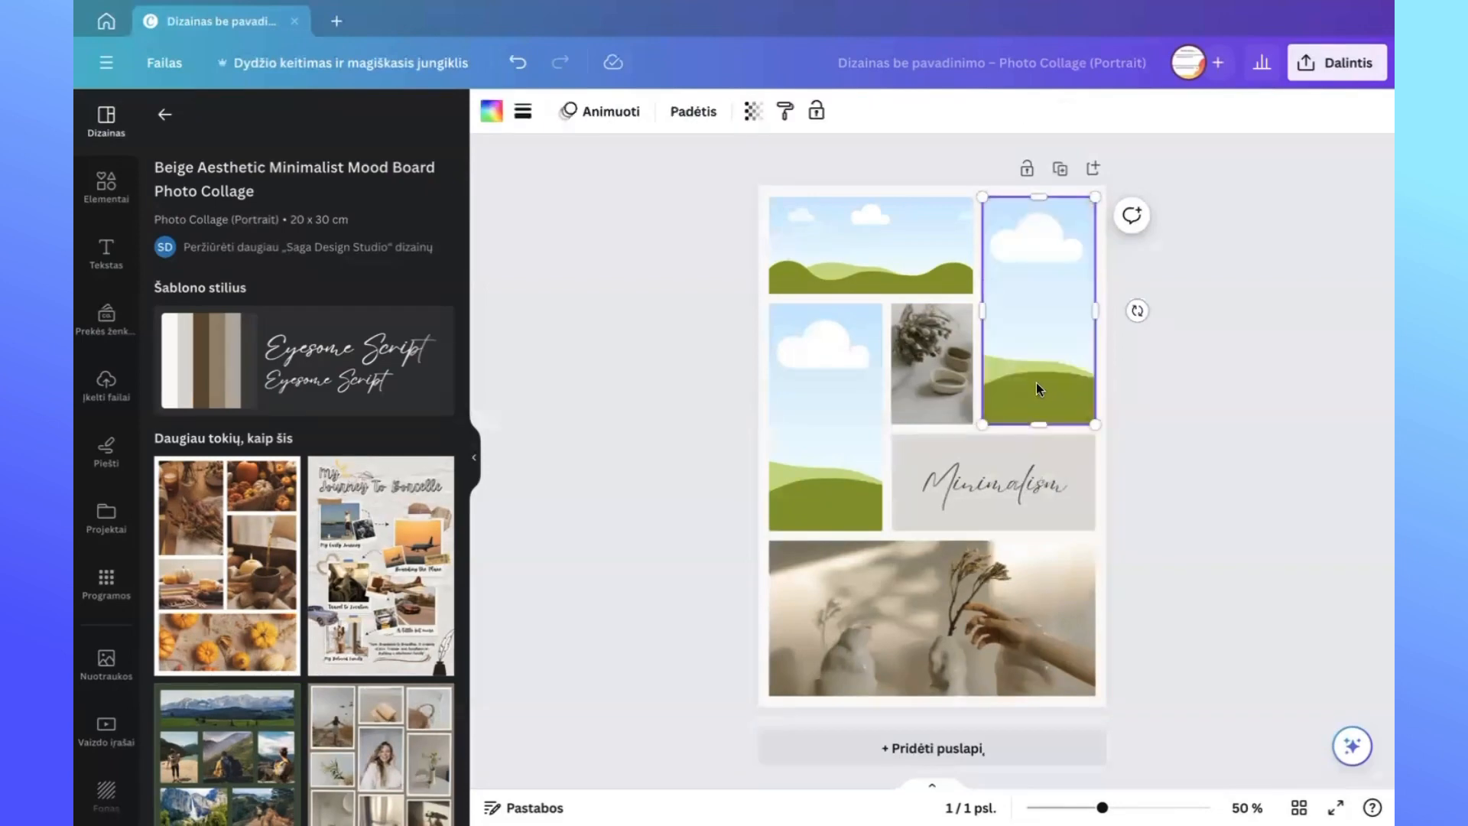
{"action": "left_click", "coordinate": [911, 378]}
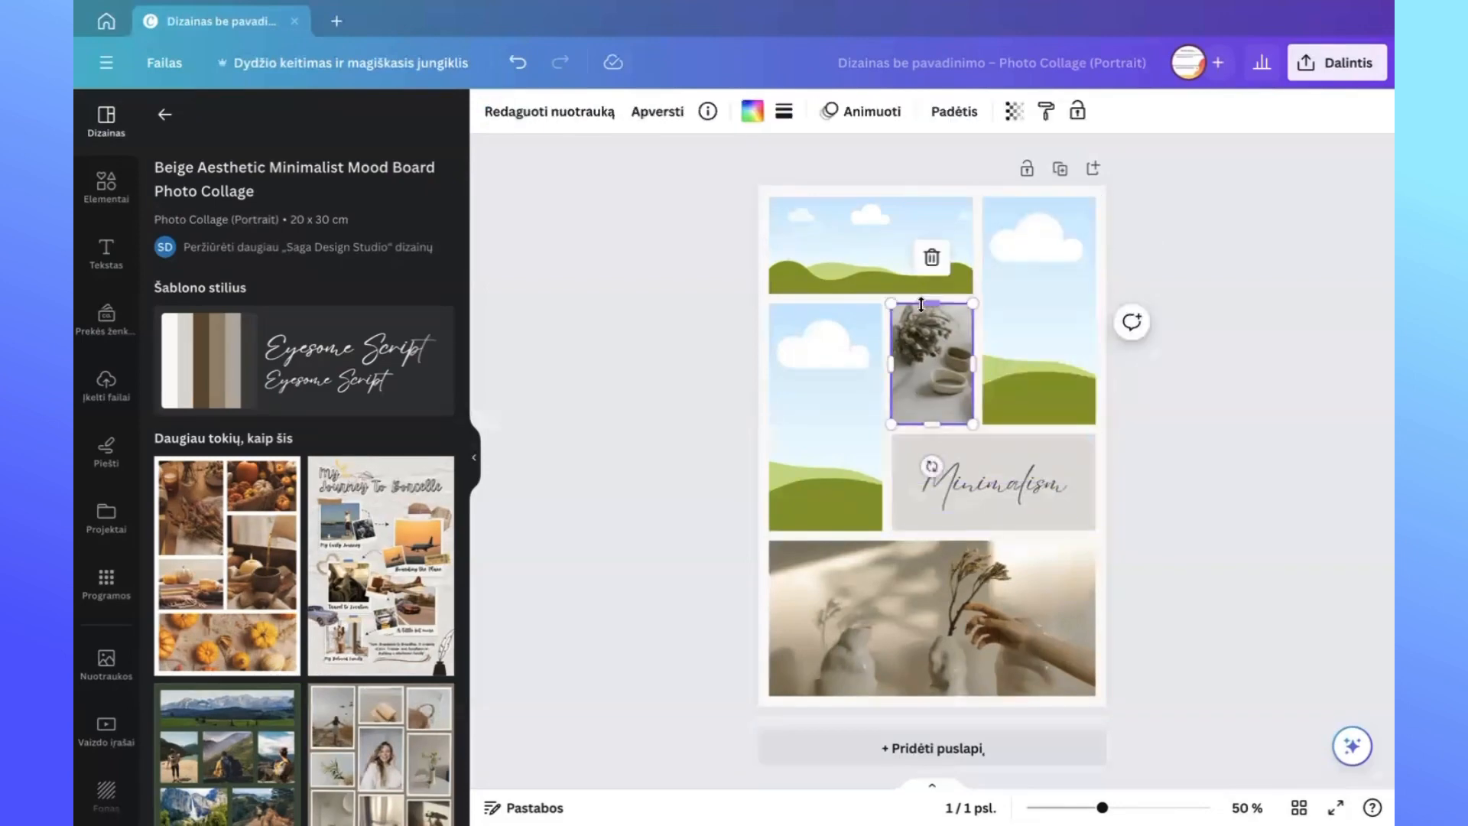
{"action": "left_click", "coordinate": [933, 259]}
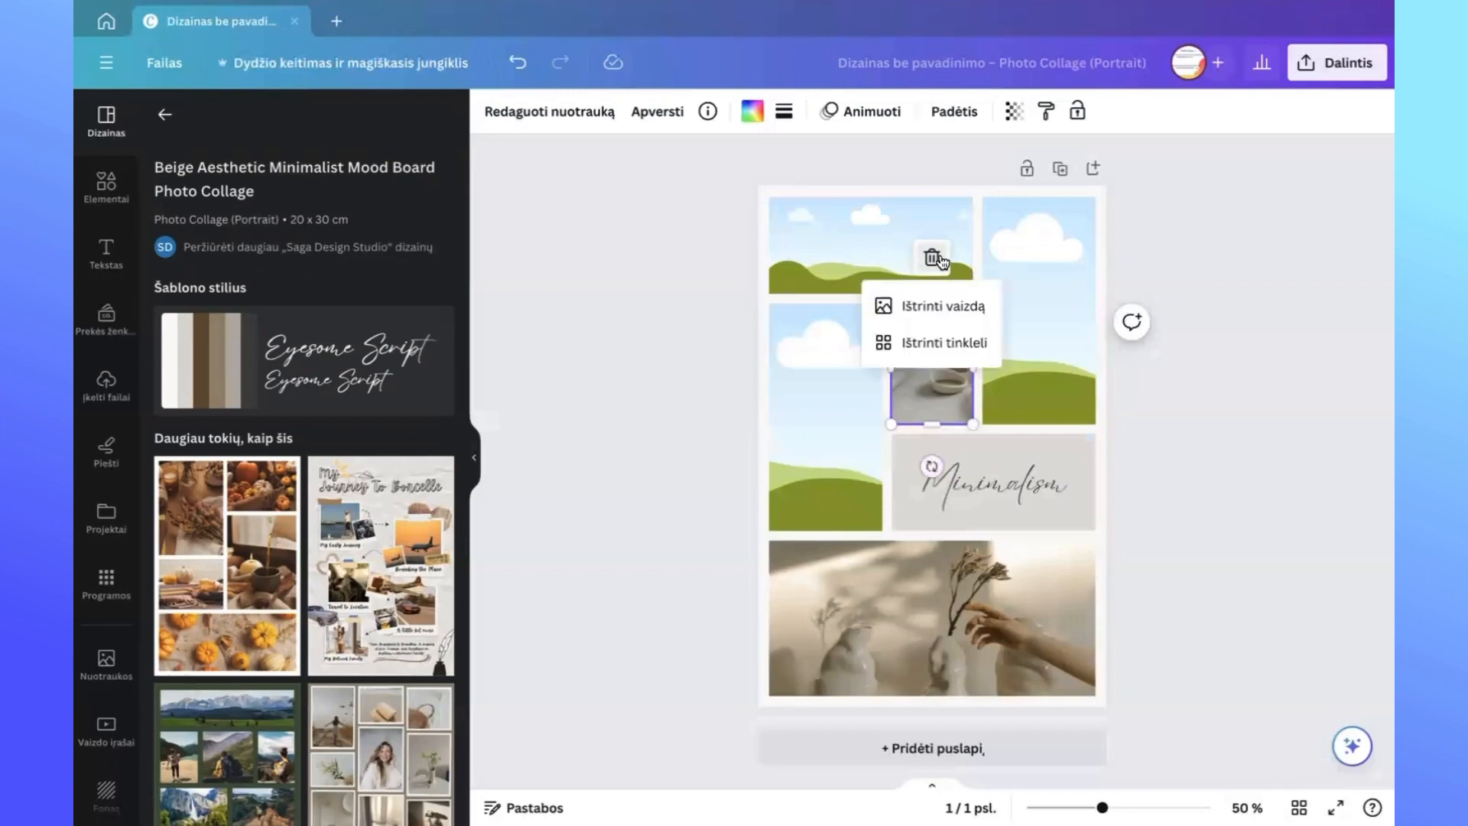
{"action": "left_click", "coordinate": [941, 302]}
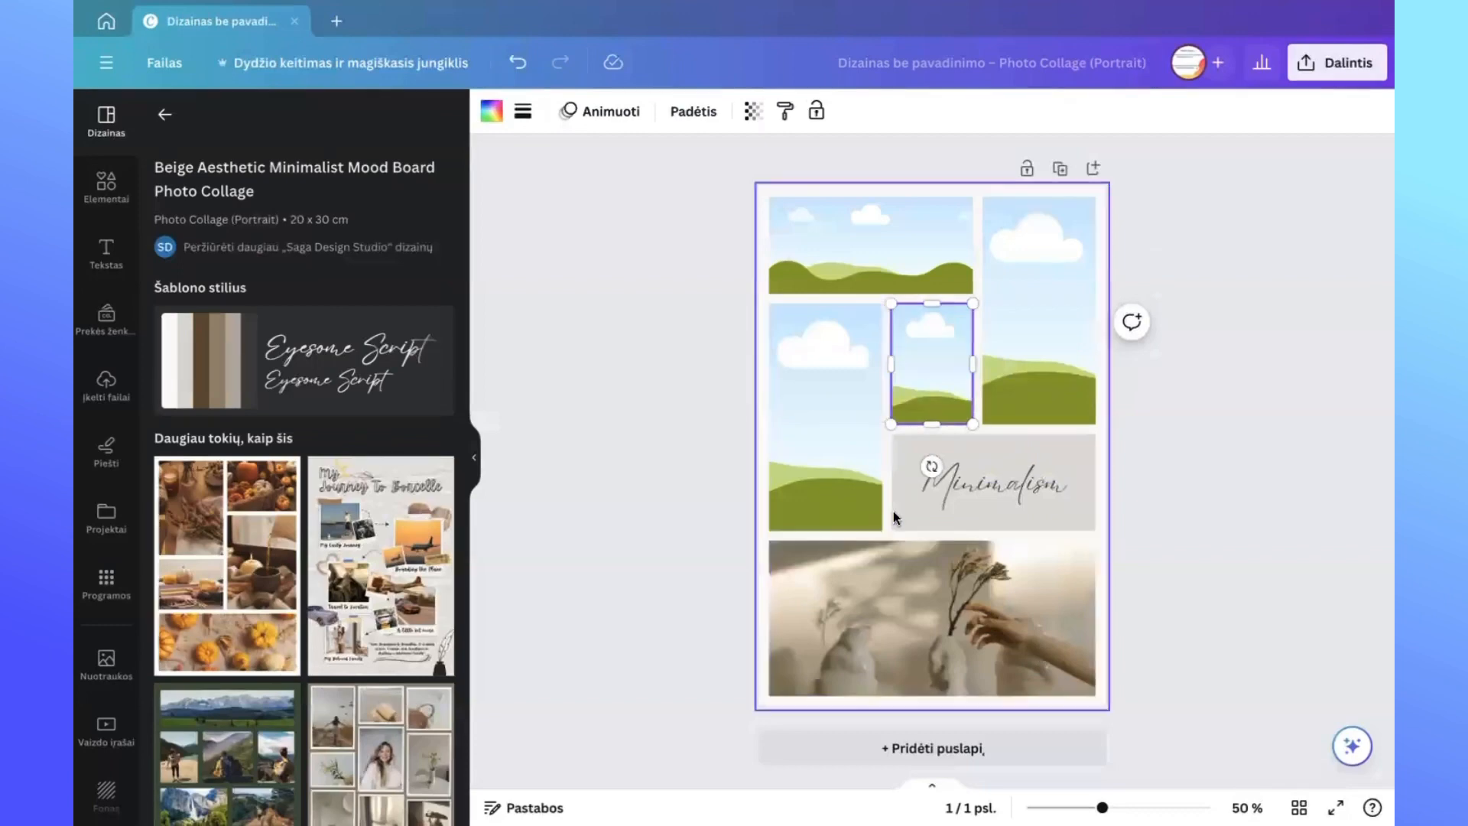
Delete the wide vase-and-hand photo at the bottom of the collage, keeping its grid frame.
{"action": "left_click", "coordinate": [1030, 483]}
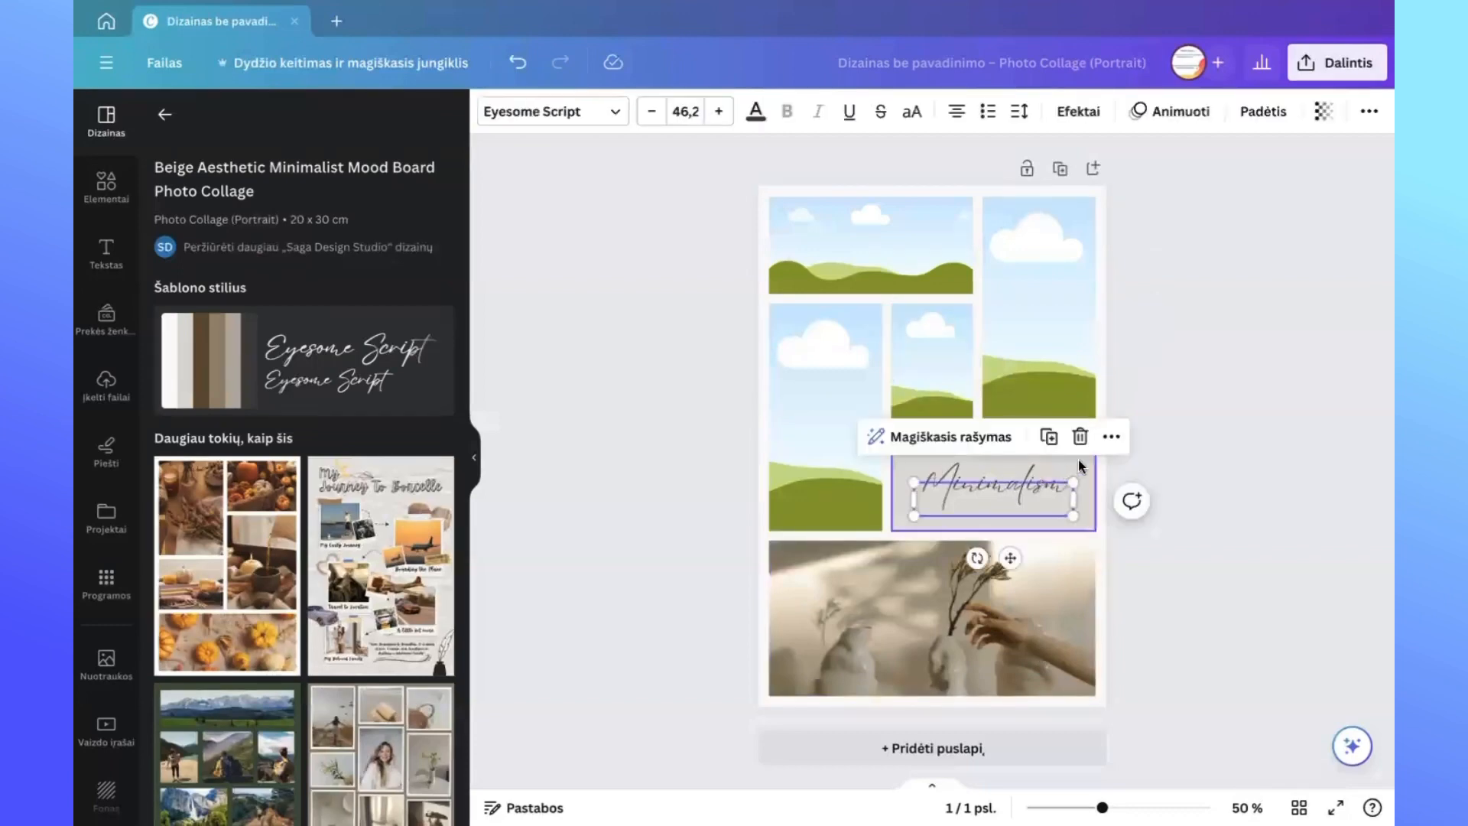
{"action": "left_click", "coordinate": [861, 607]}
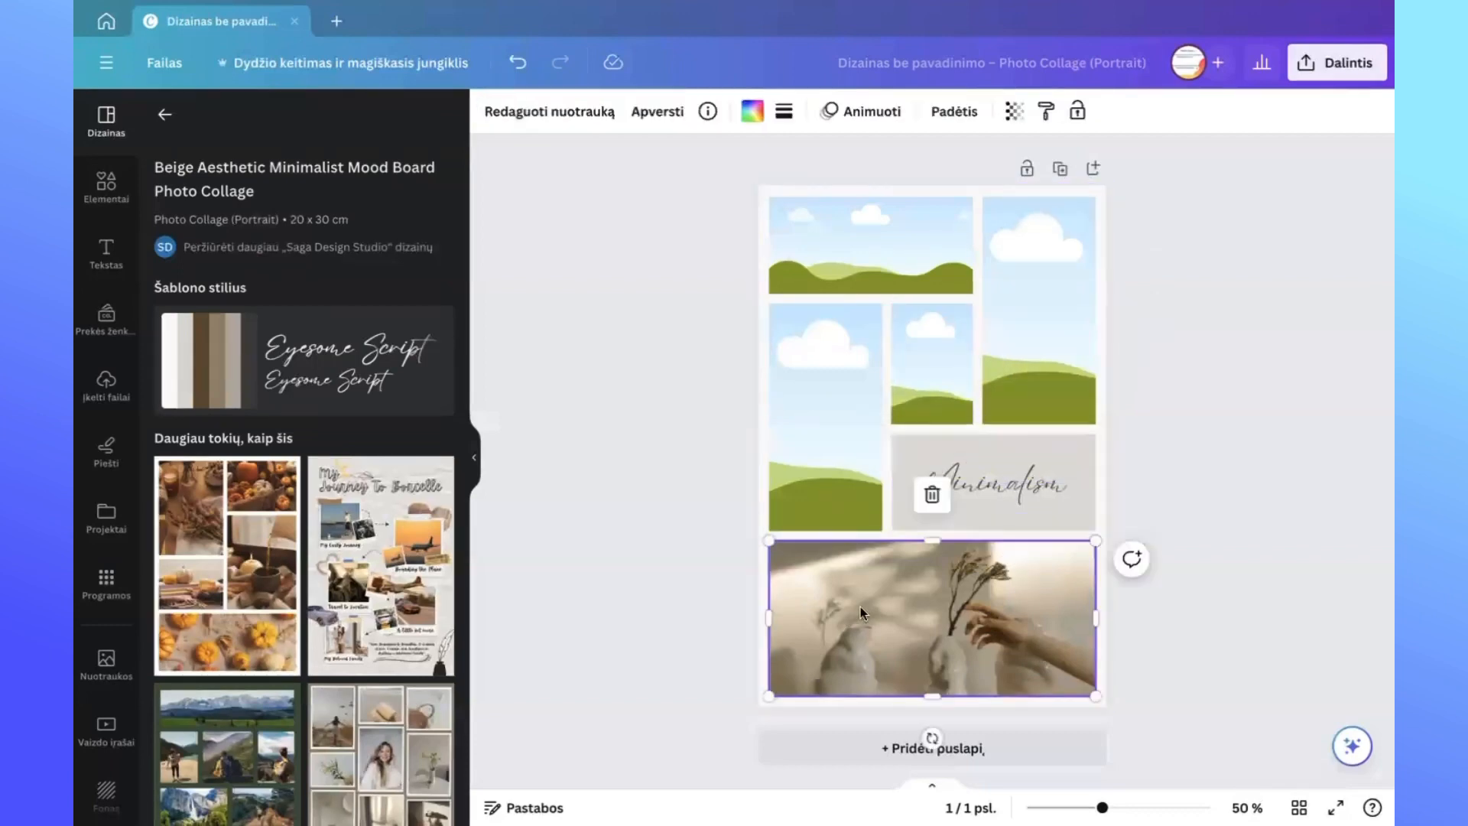
{"action": "left_click", "coordinate": [932, 499]}
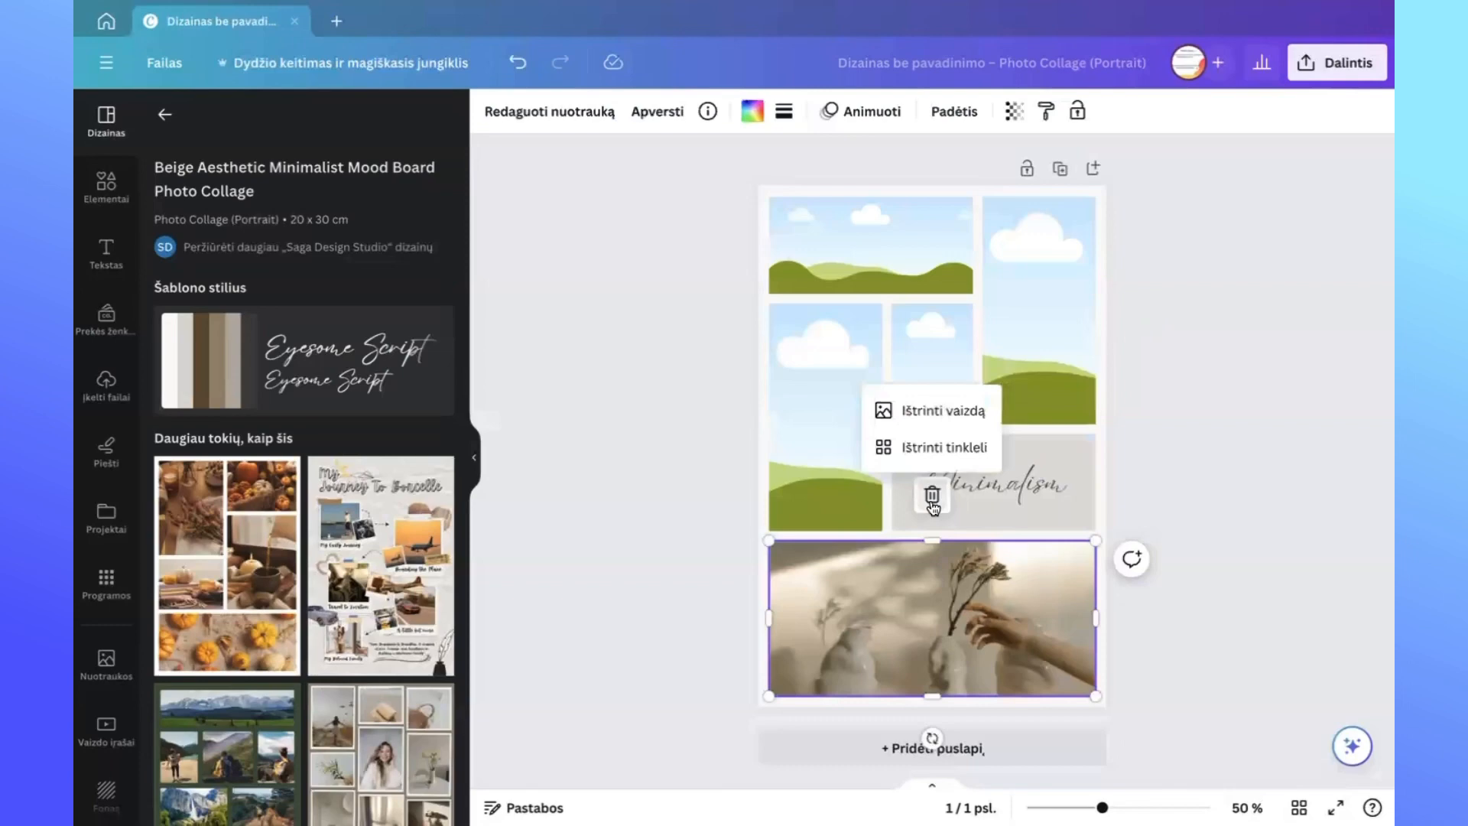
{"action": "left_click", "coordinate": [933, 405]}
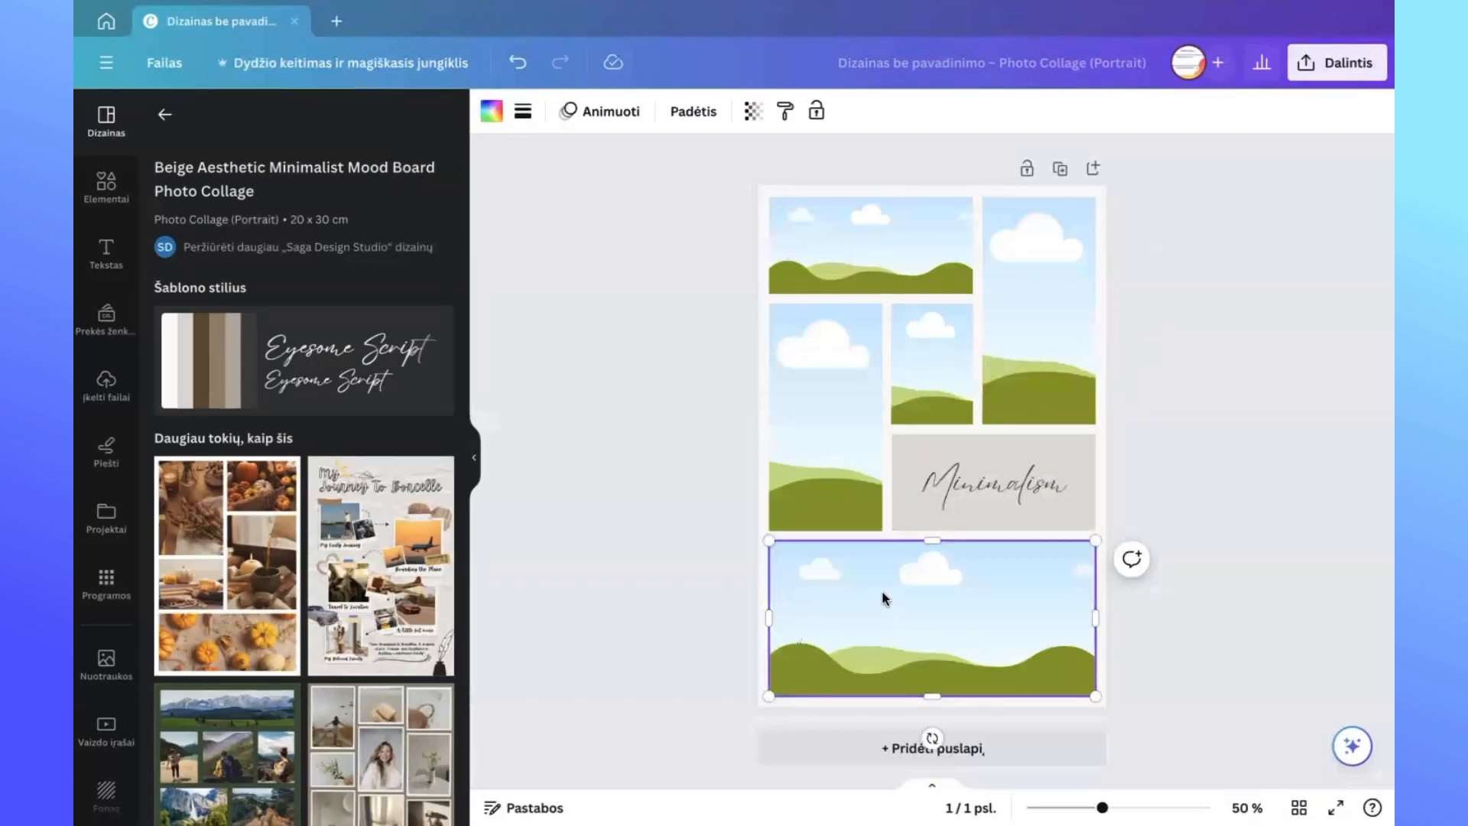
Replace the collage's "Minimalism" title text with "Pasaka".
{"action": "left_click", "coordinate": [1025, 490]}
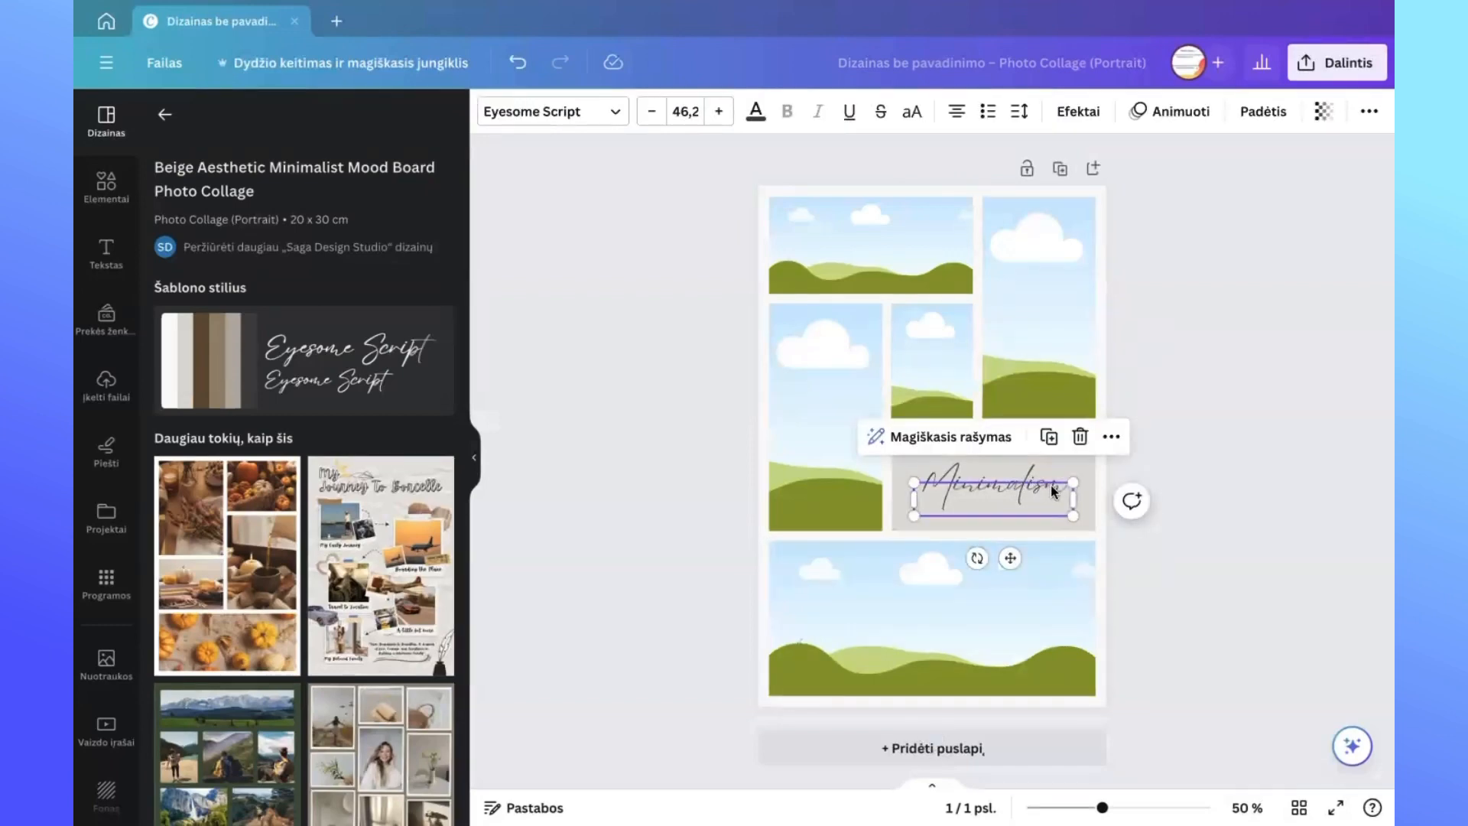
{"action": "double_click", "coordinate": [1056, 491]}
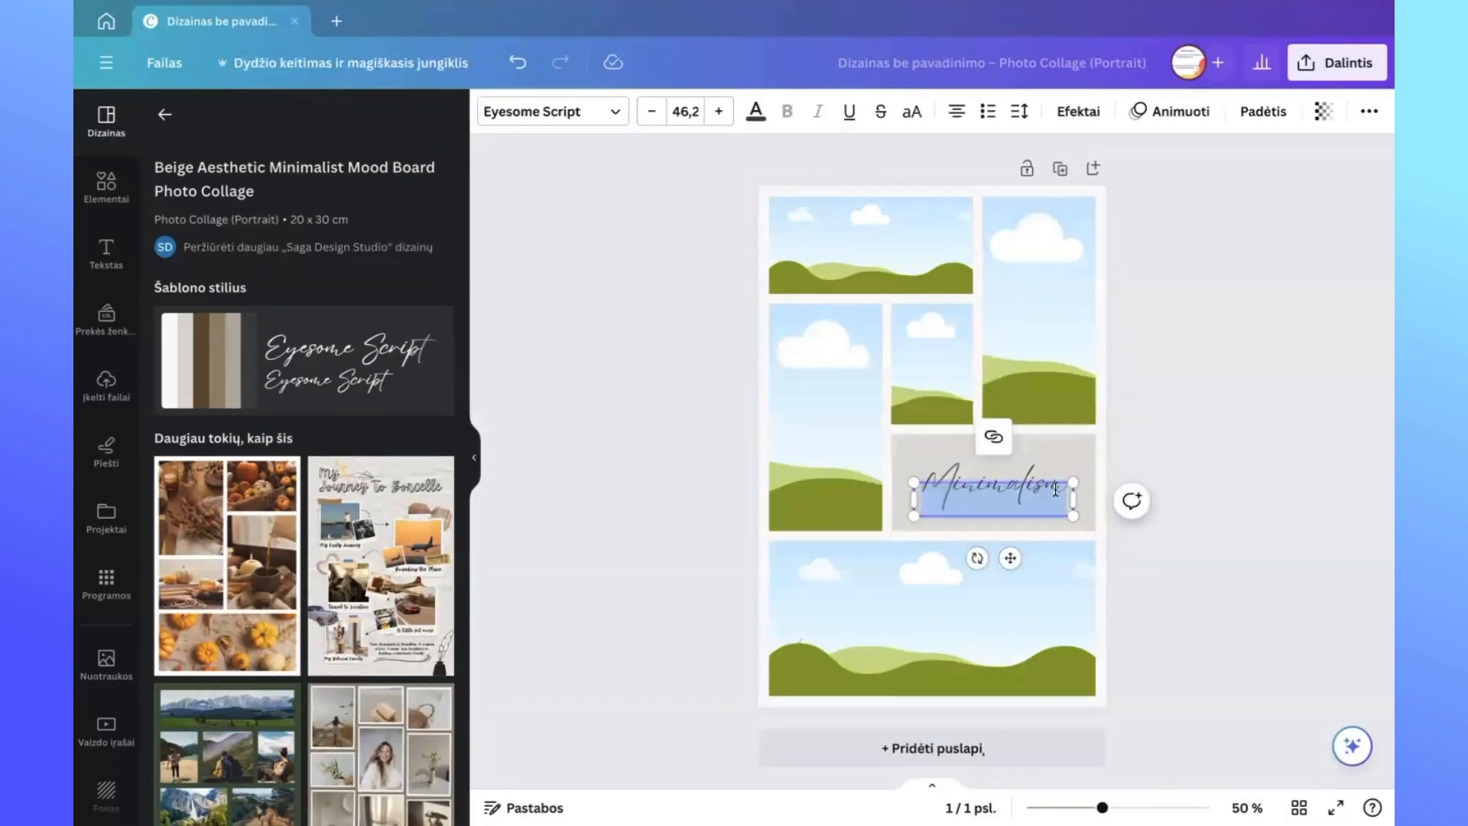
{"action": "type", "text": "Pasaka"}
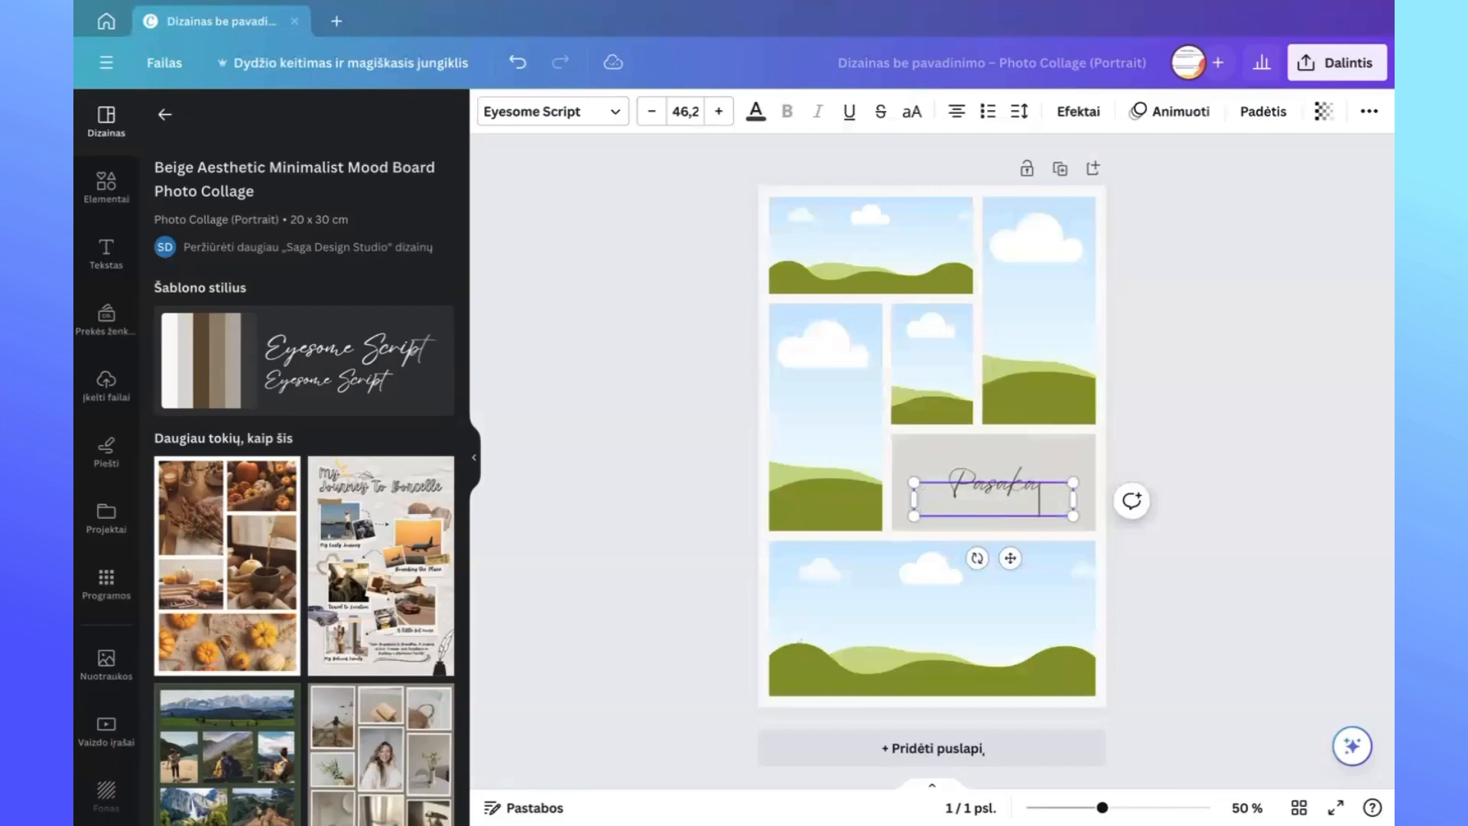
{"action": "left_click", "coordinate": [1164, 449]}
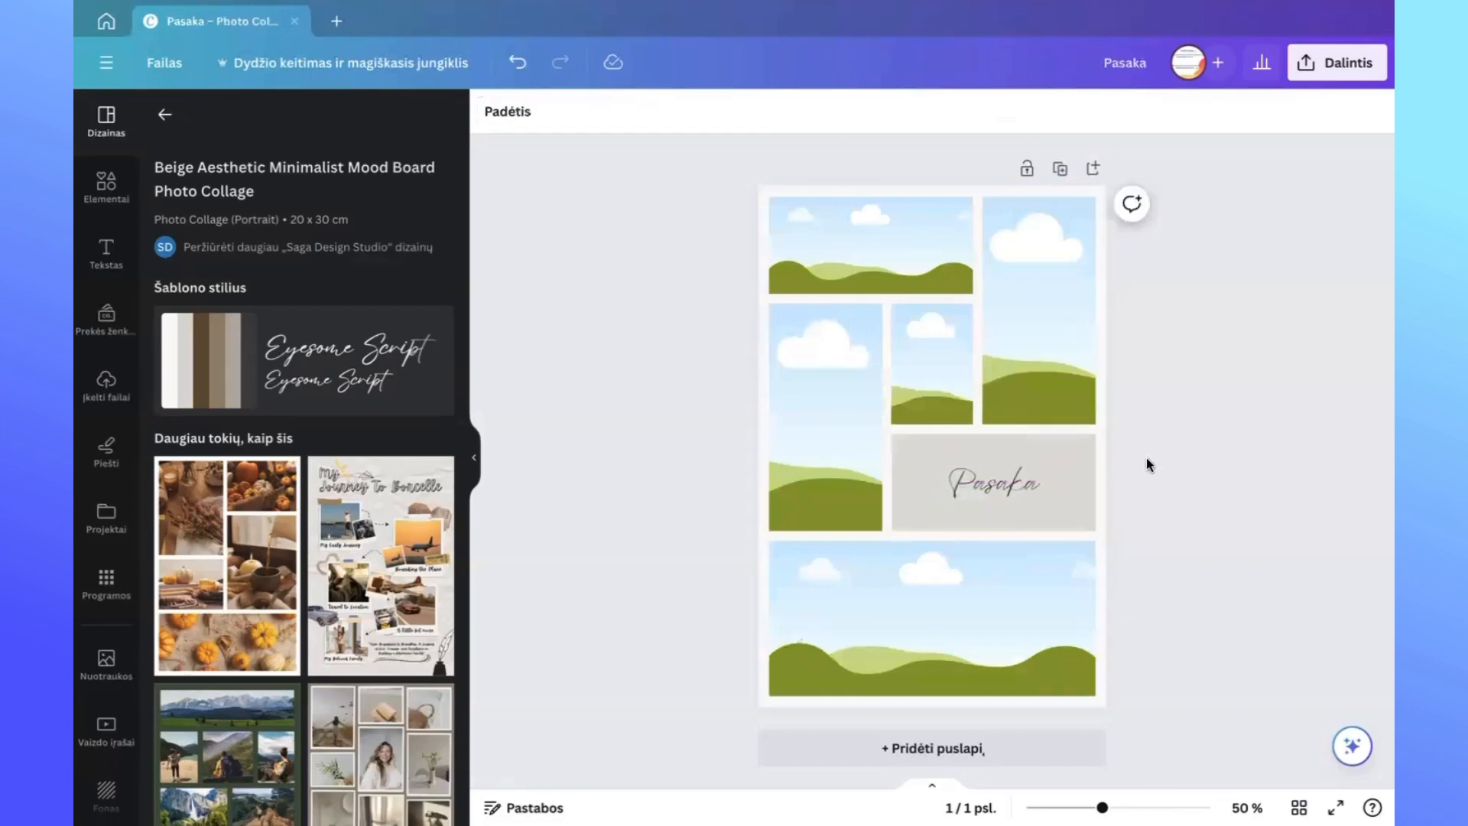
Try the Canva Sans and Eyesome Script fonts on the "Pasaka" title and set it to Sloop Script Pro.
{"action": "left_click", "coordinate": [990, 478]}
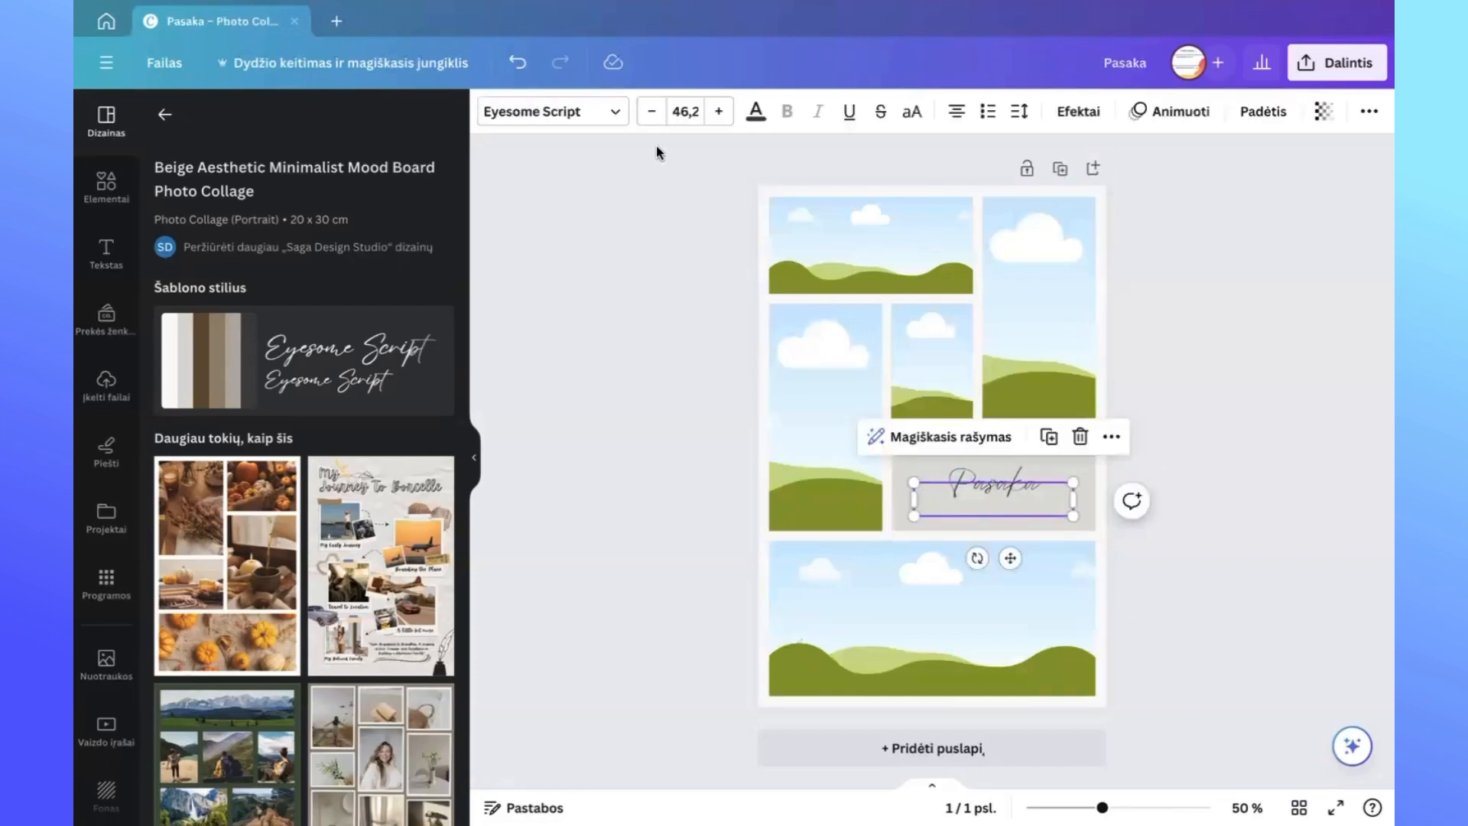
{"action": "left_click", "coordinate": [610, 119]}
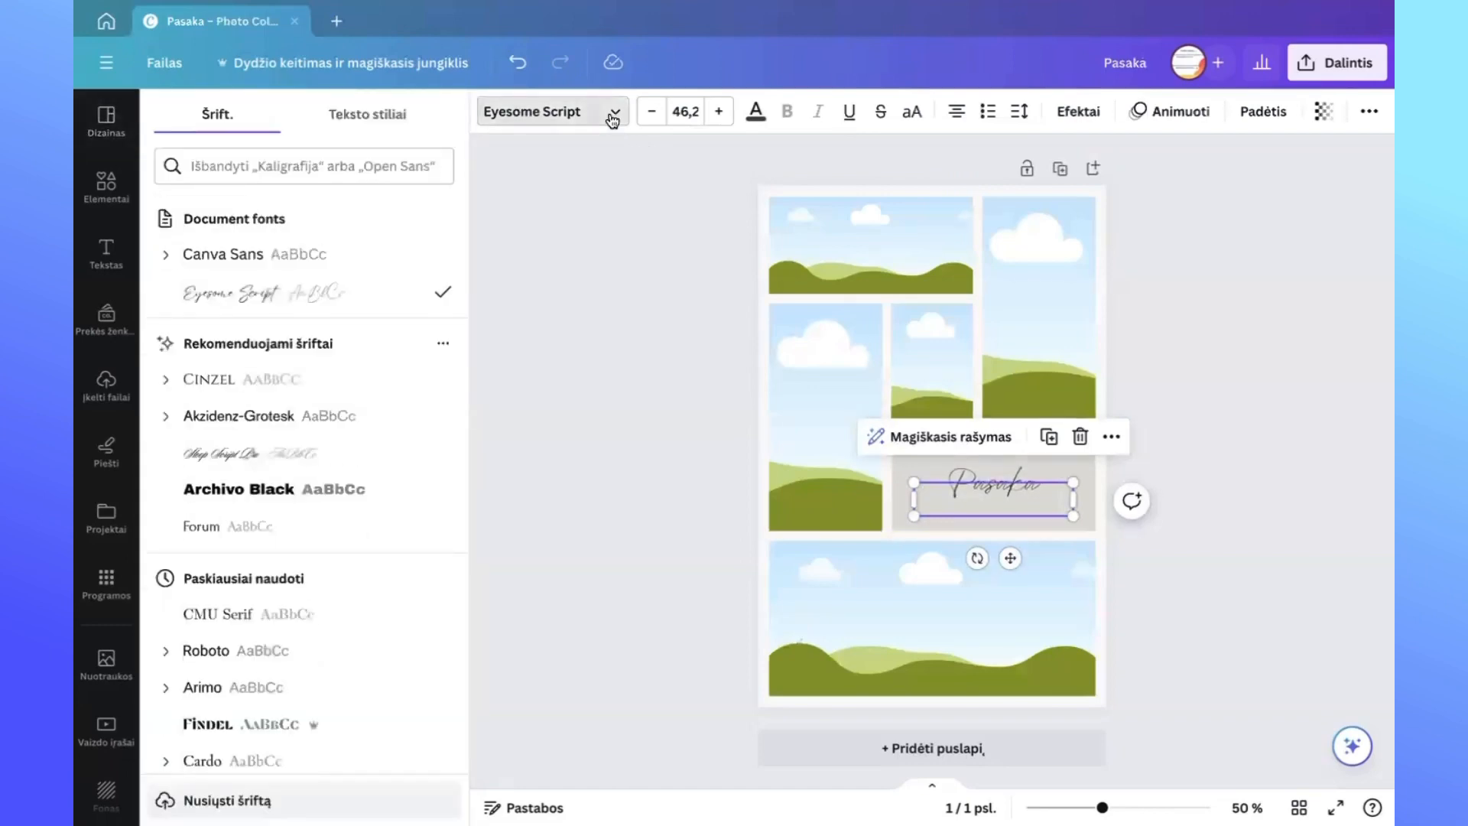
{"action": "left_click", "coordinate": [221, 260]}
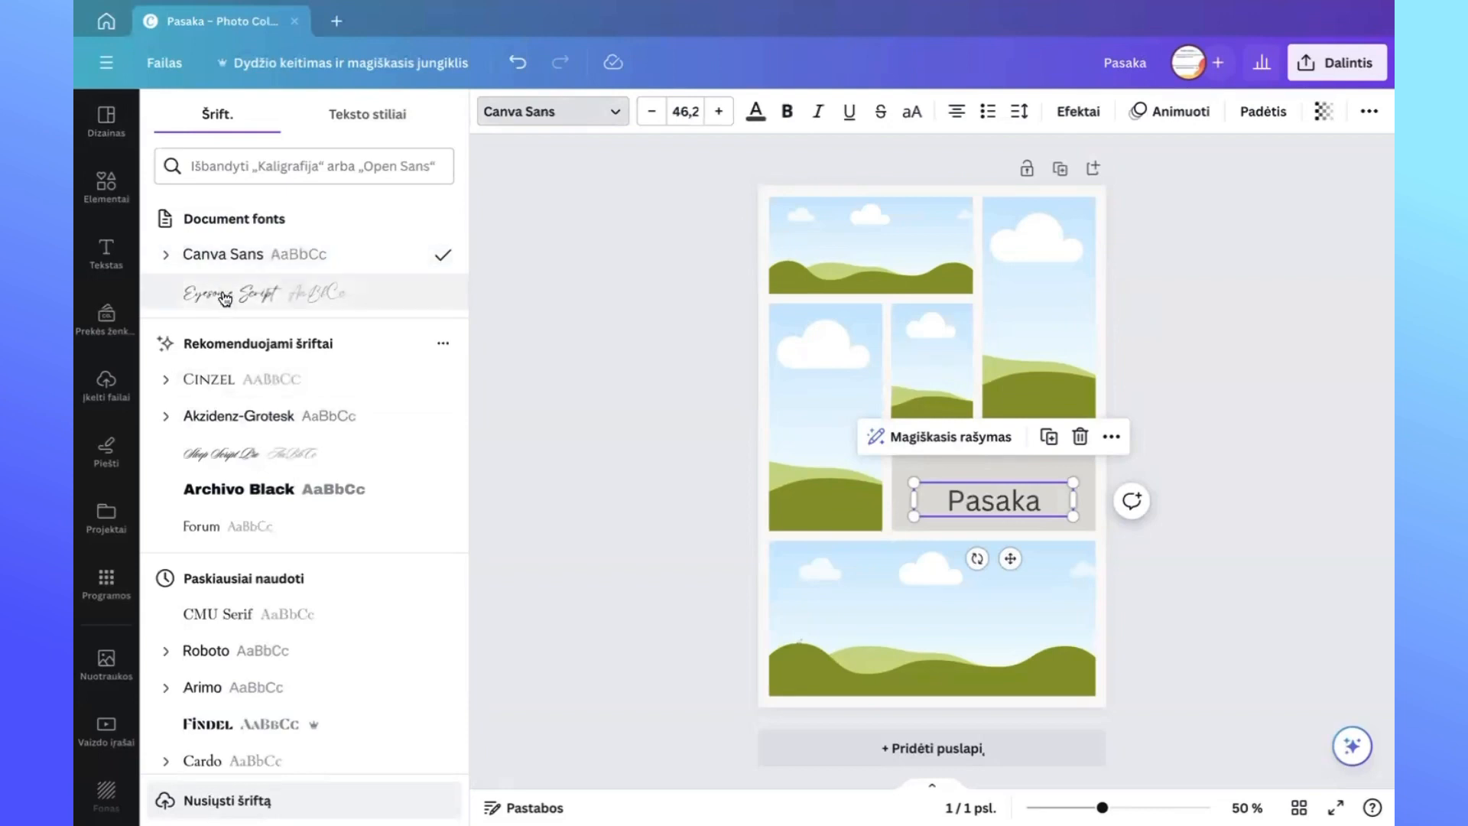
{"action": "left_click", "coordinate": [224, 297]}
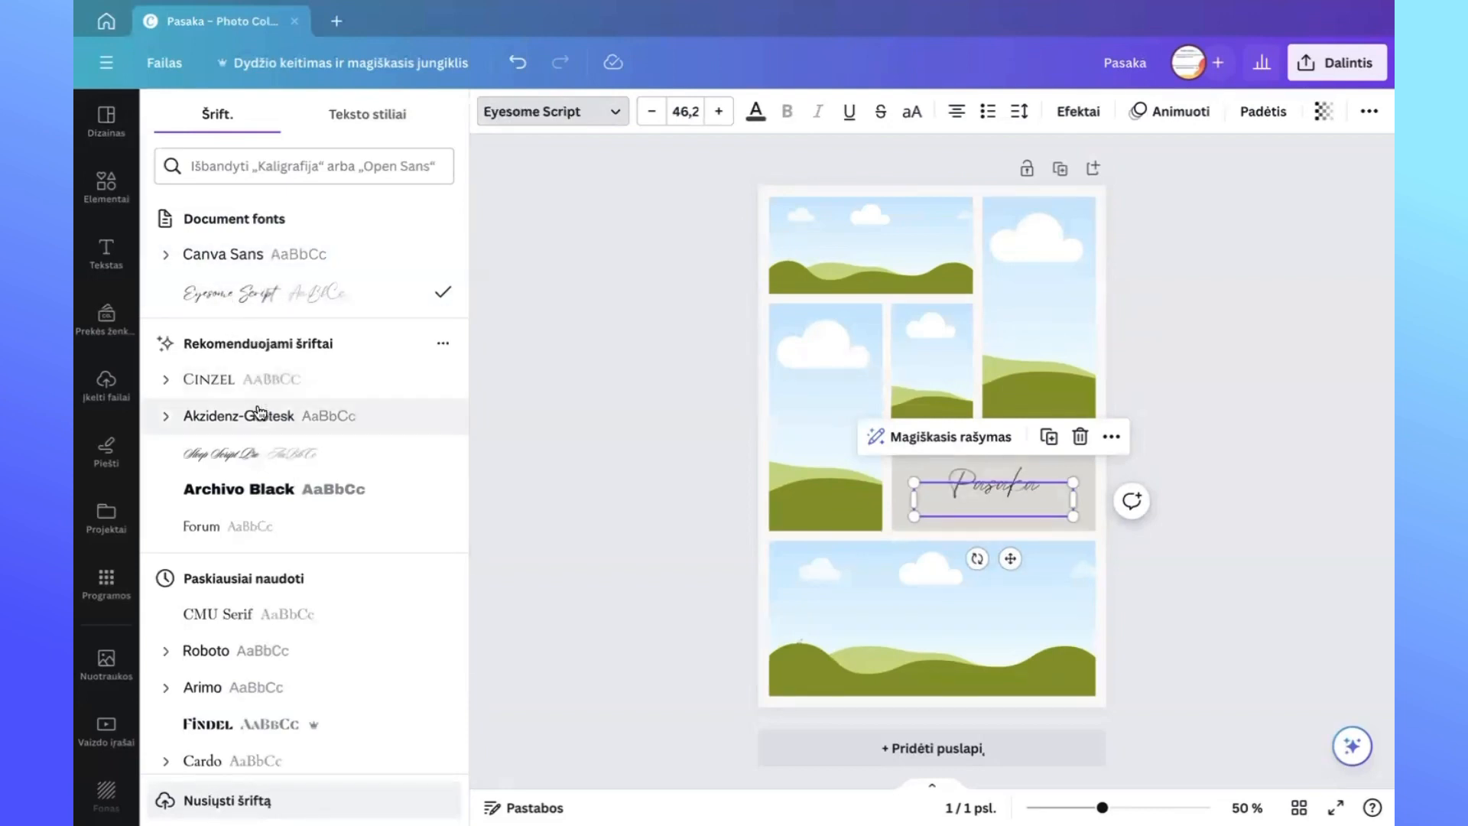
{"action": "left_click", "coordinate": [232, 456]}
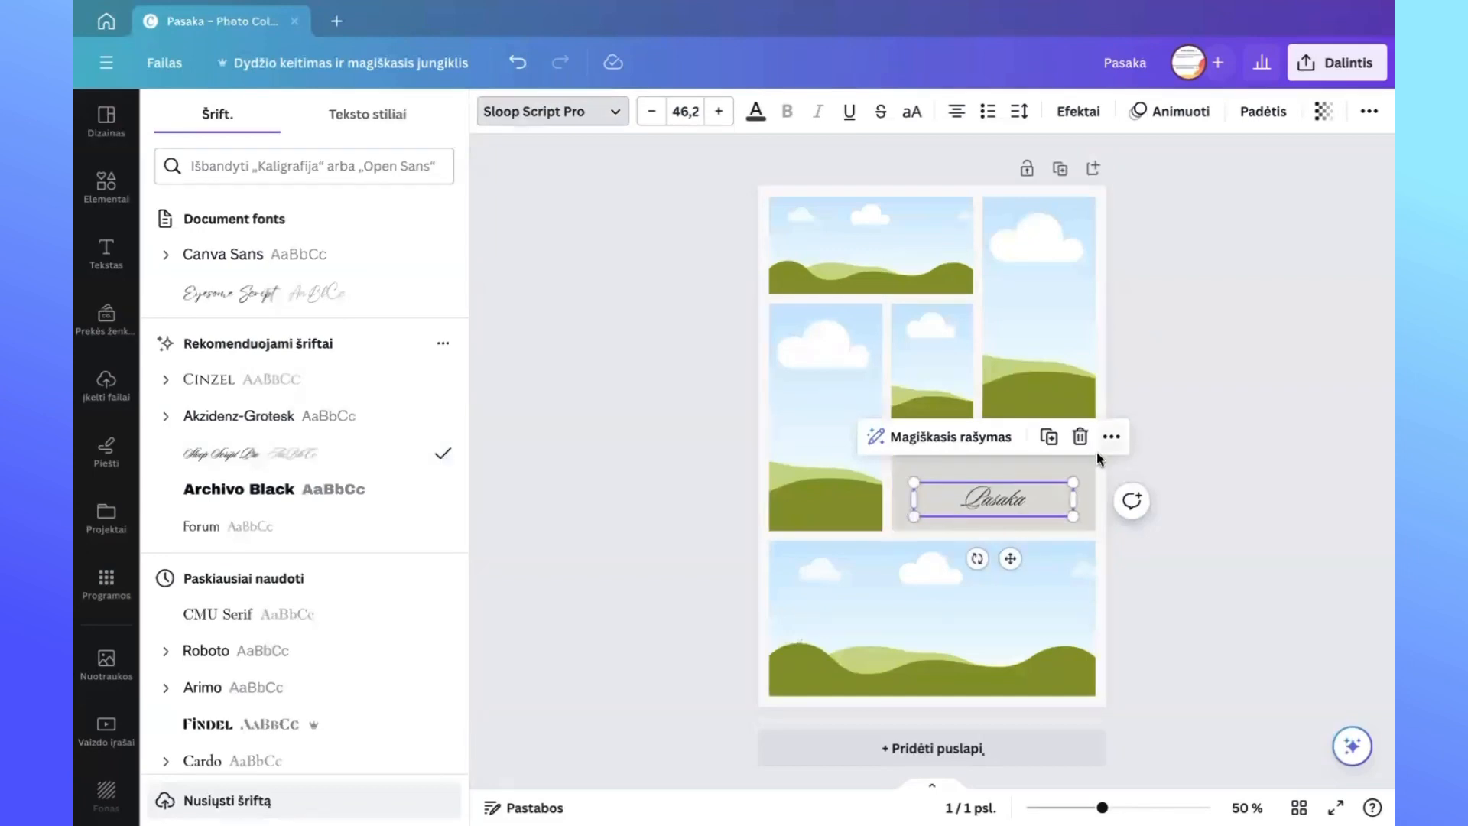
Enlarge the "Pasaka" title to font size 78,4 and reposition it vertically centred within the grey box.
{"action": "left_click_drag", "start_coordinate": [1074, 482], "coordinate": [1107, 476]}
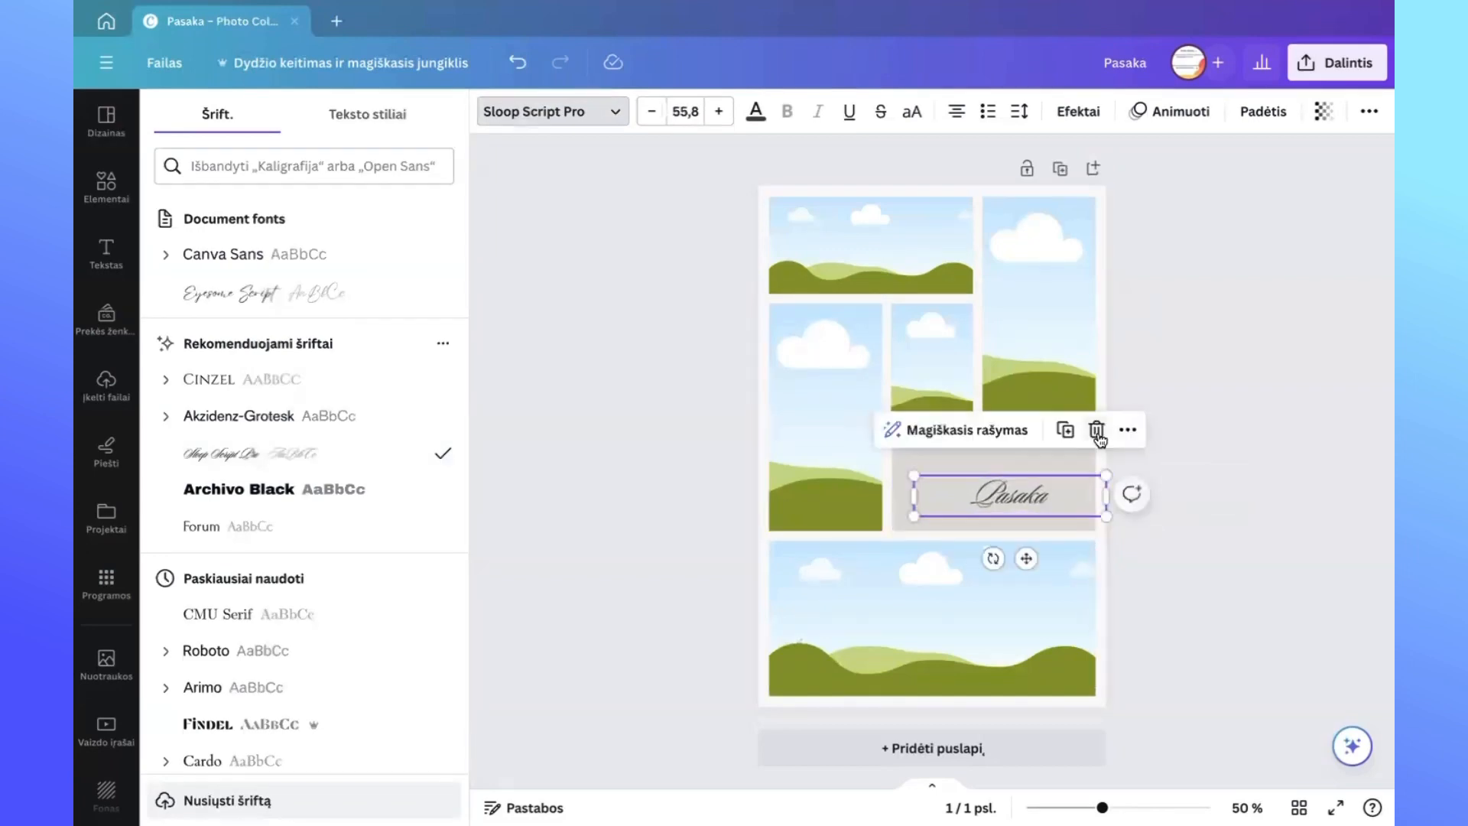
{"action": "left_click_drag", "start_coordinate": [914, 516], "coordinate": [836, 533]}
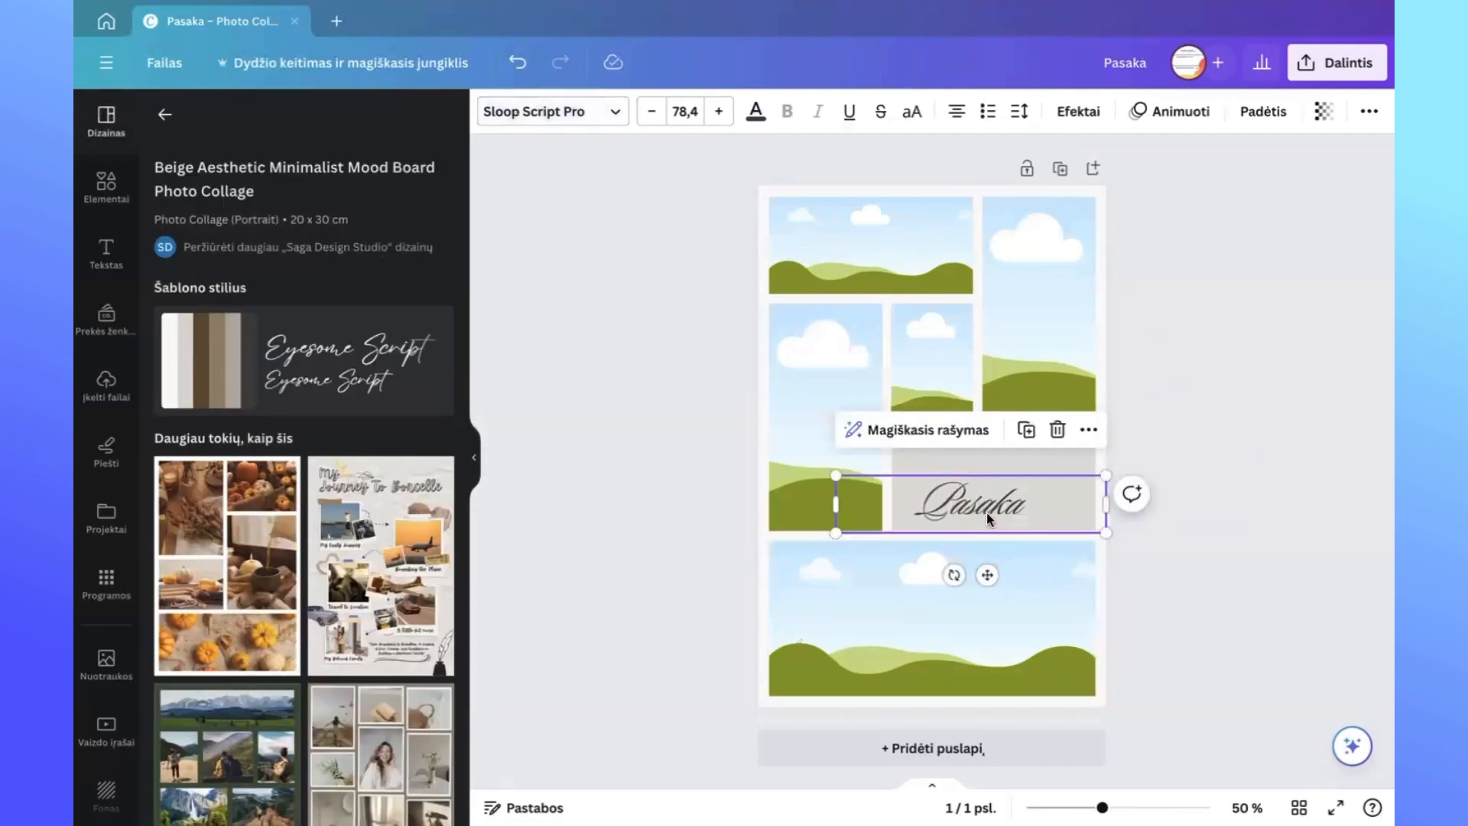
{"action": "left_click_drag", "start_coordinate": [987, 510], "coordinate": [954, 502]}
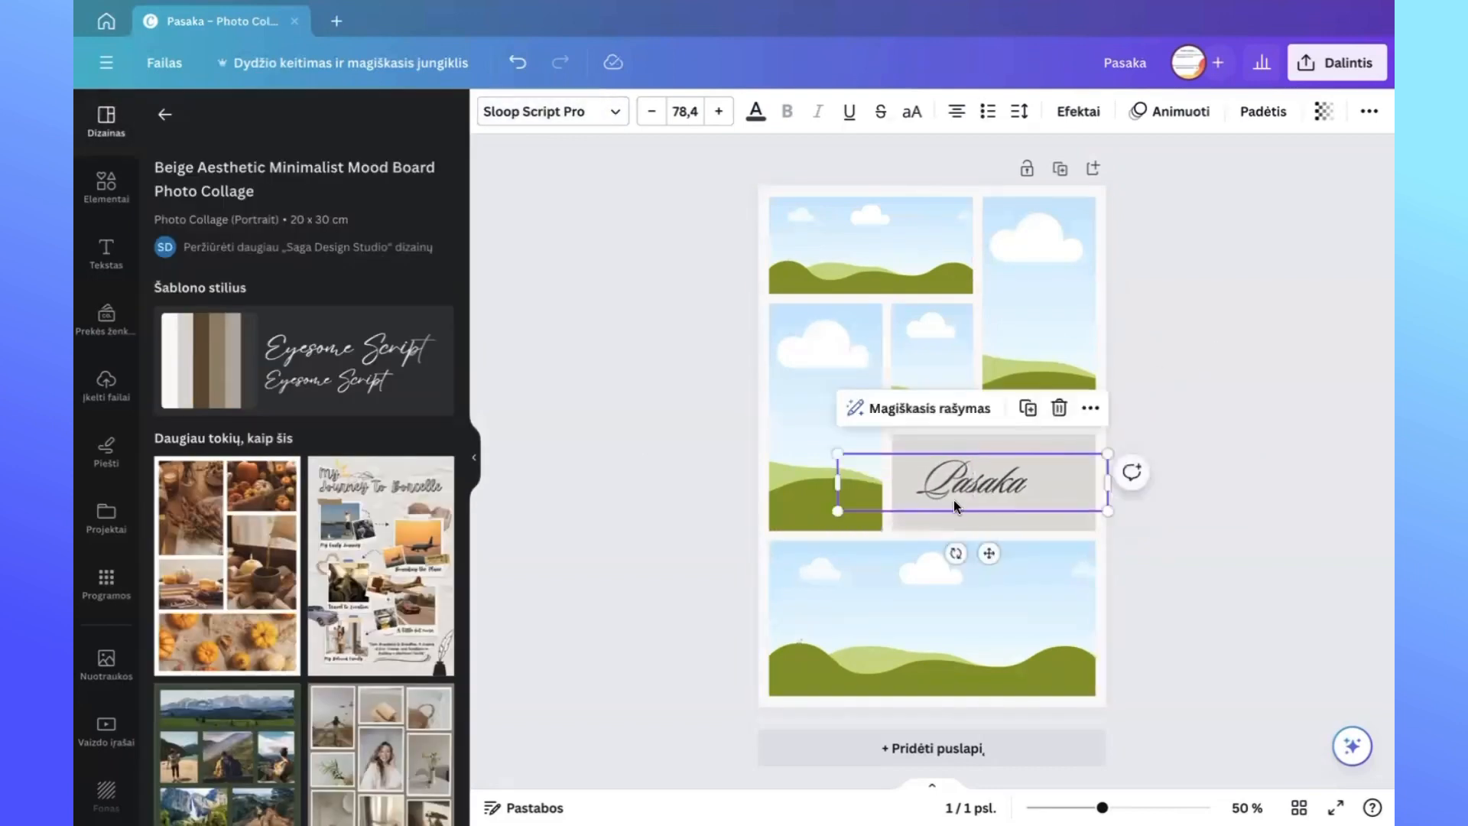
{"action": "left_click", "coordinate": [632, 525]}
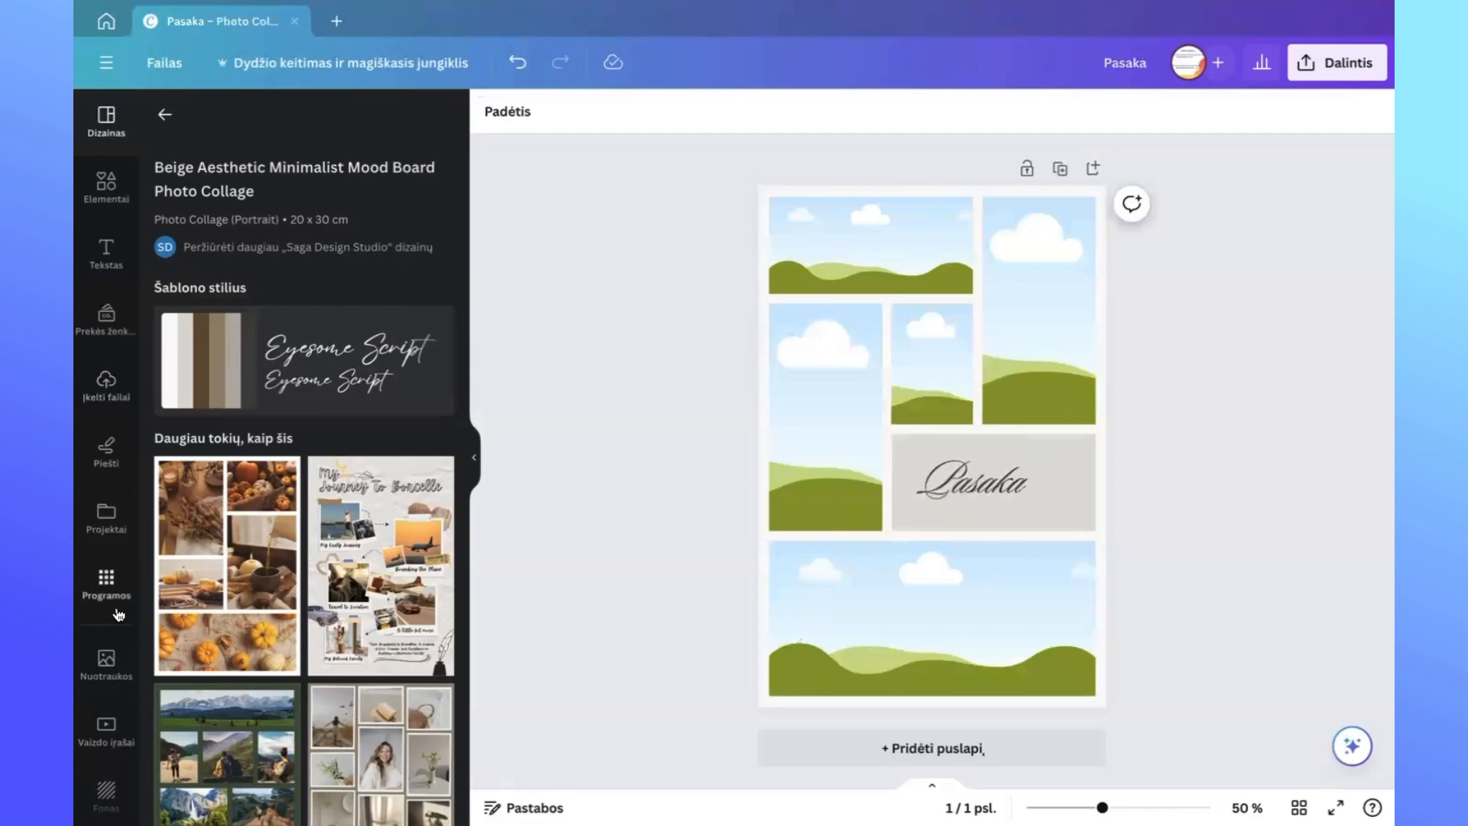
Open the uploaded images and look through them for the fairy-tale illustrations for the collage.
{"action": "scroll", "coordinate": [118, 614], "scroll_direction": "down", "scroll_amount": 2}
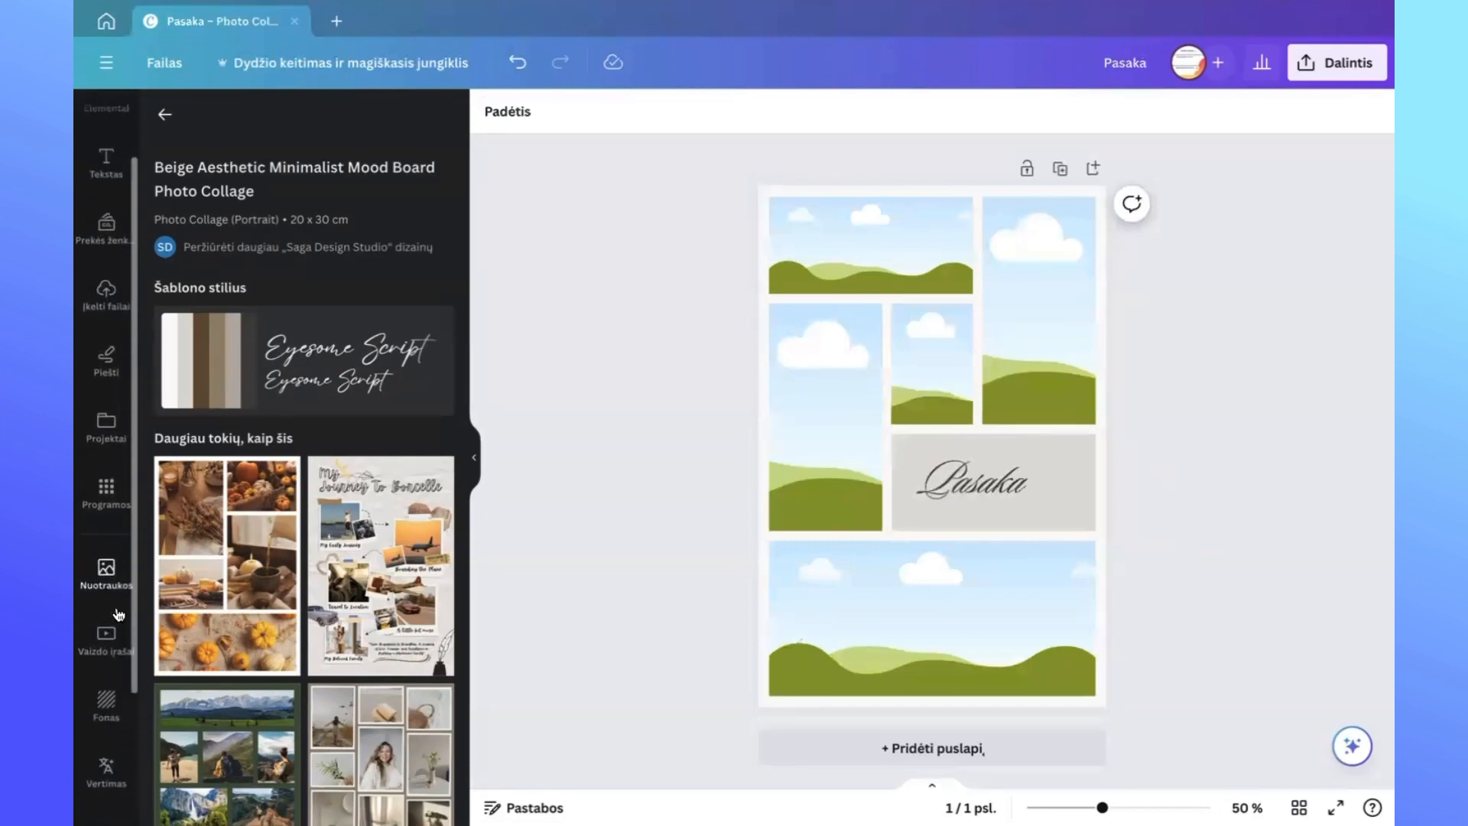
{"action": "scroll", "coordinate": [118, 614], "scroll_direction": "up", "scroll_amount": 2}
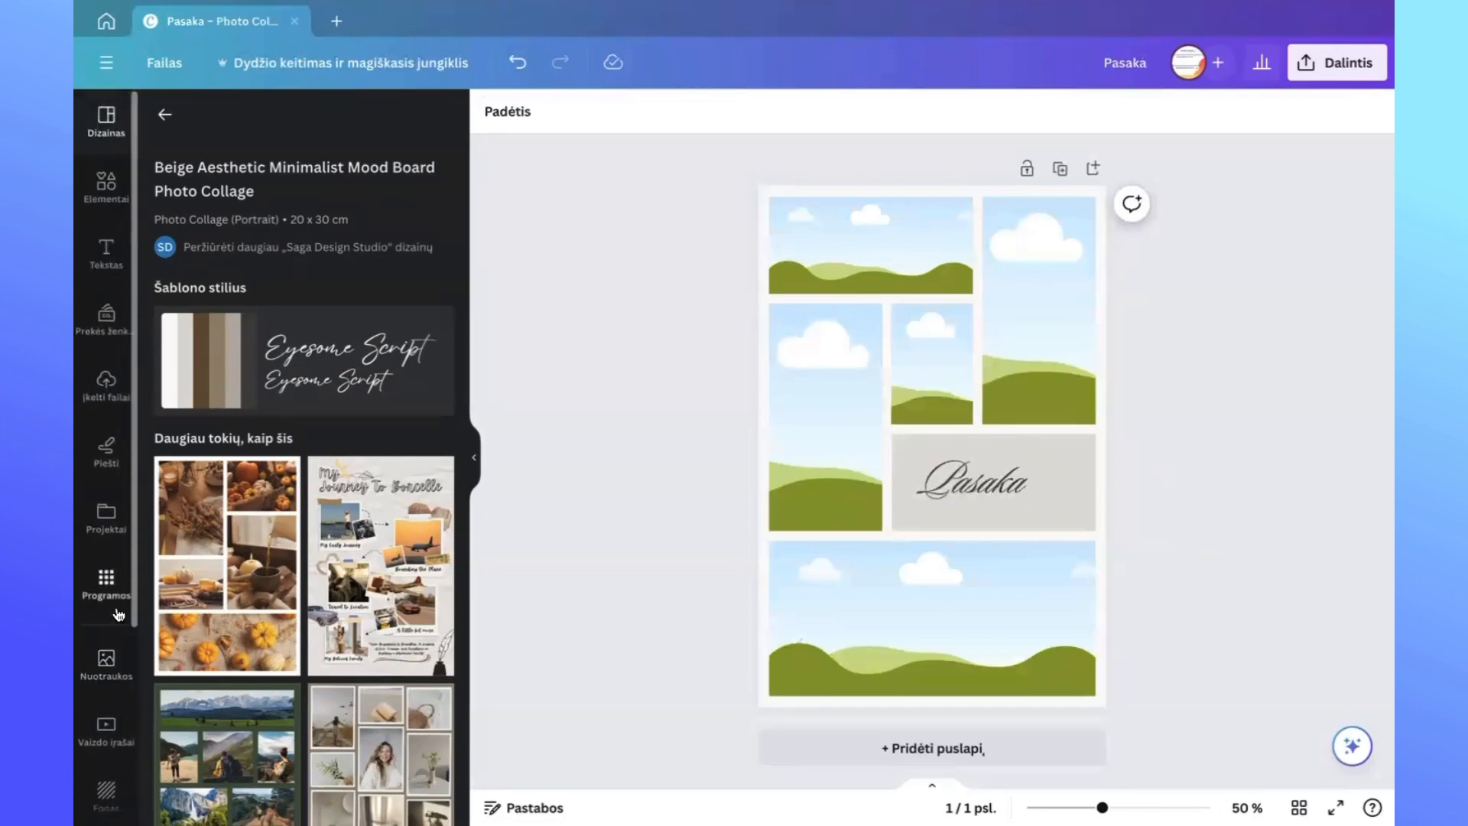
{"action": "left_click", "coordinate": [107, 385]}
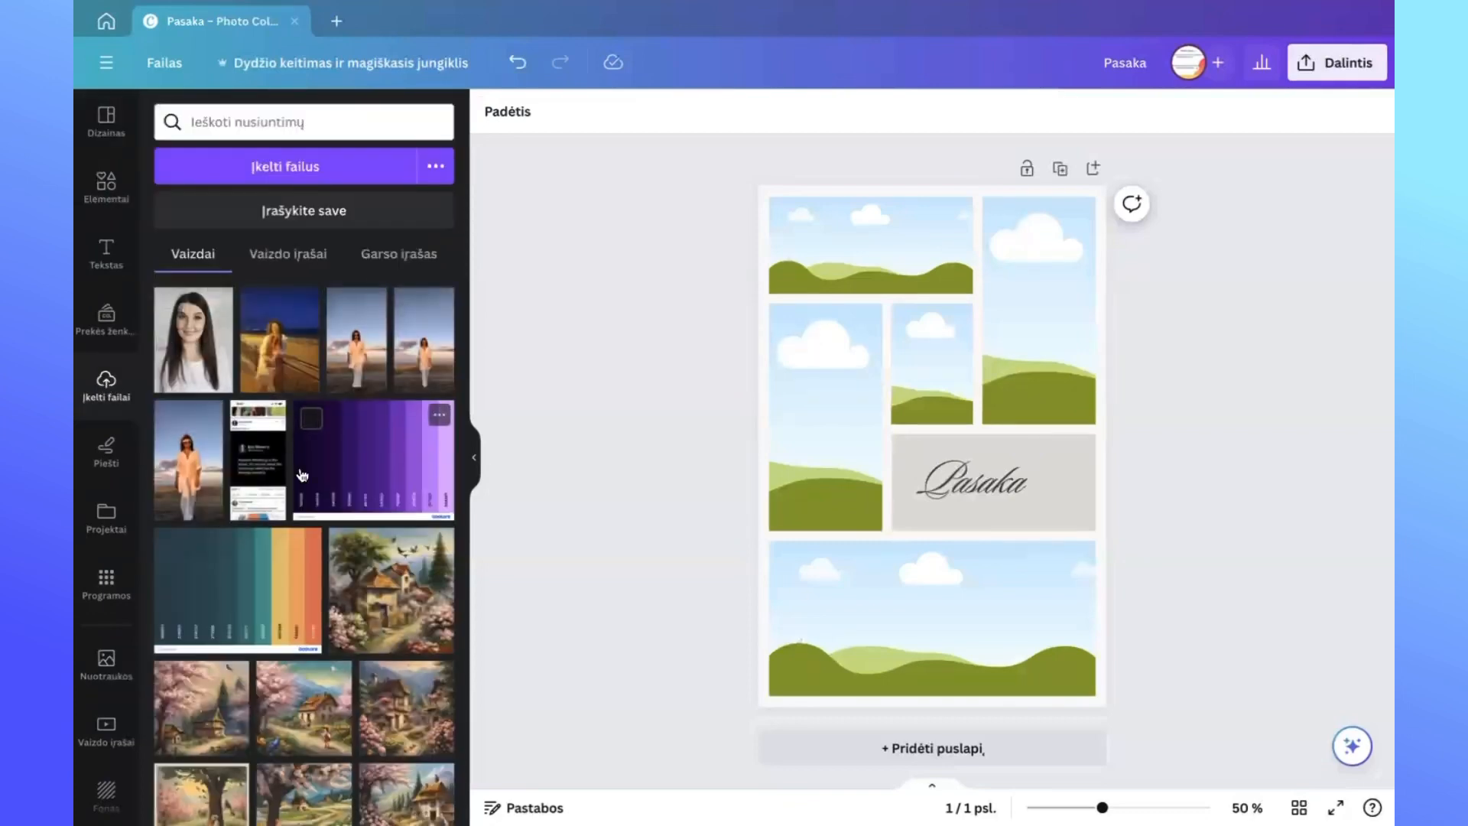
{"action": "scroll", "coordinate": [303, 475], "scroll_direction": "down", "scroll_amount": 4}
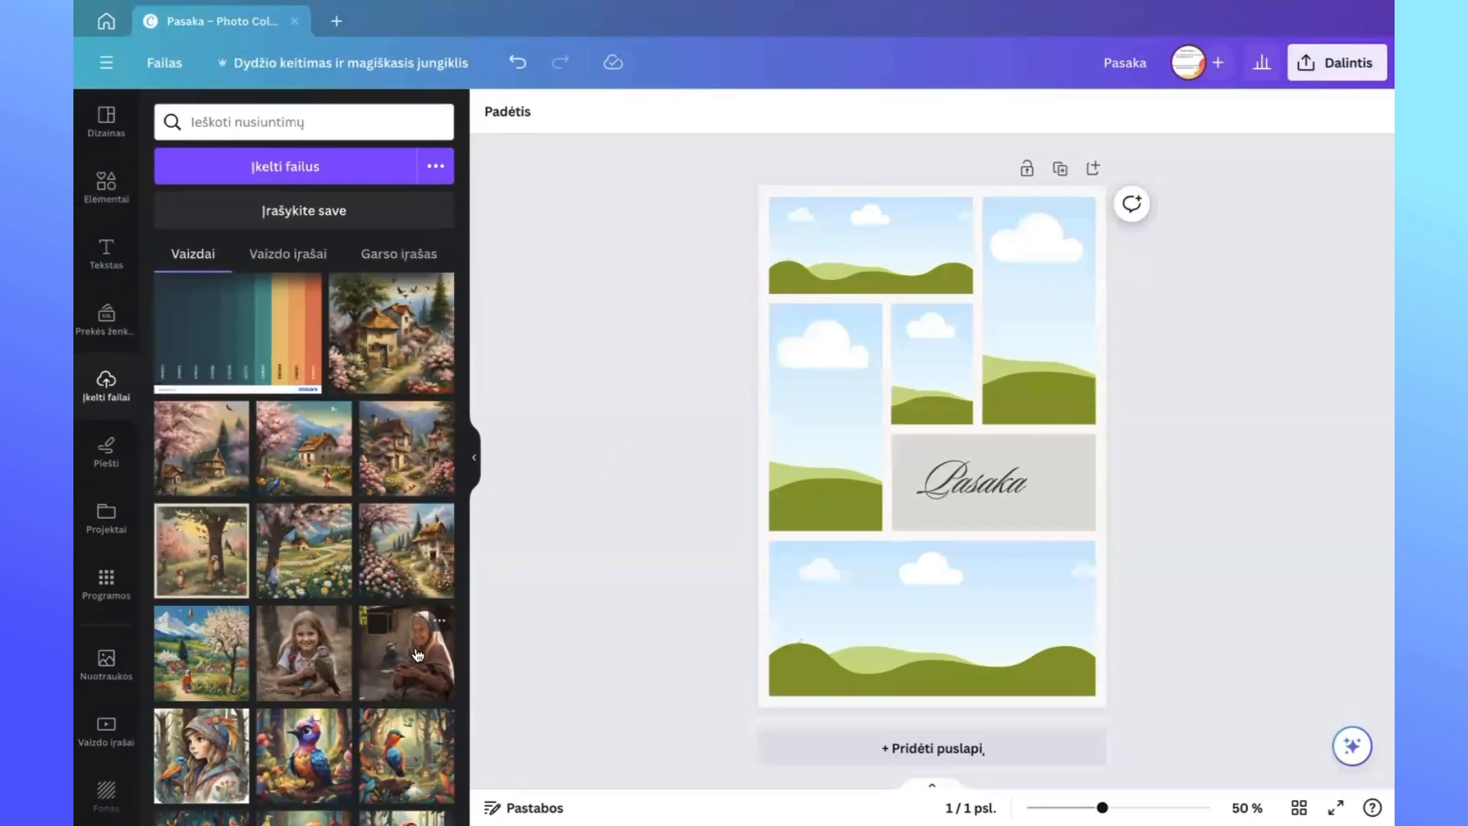
{"action": "scroll", "coordinate": [417, 655], "scroll_direction": "down", "scroll_amount": 3}
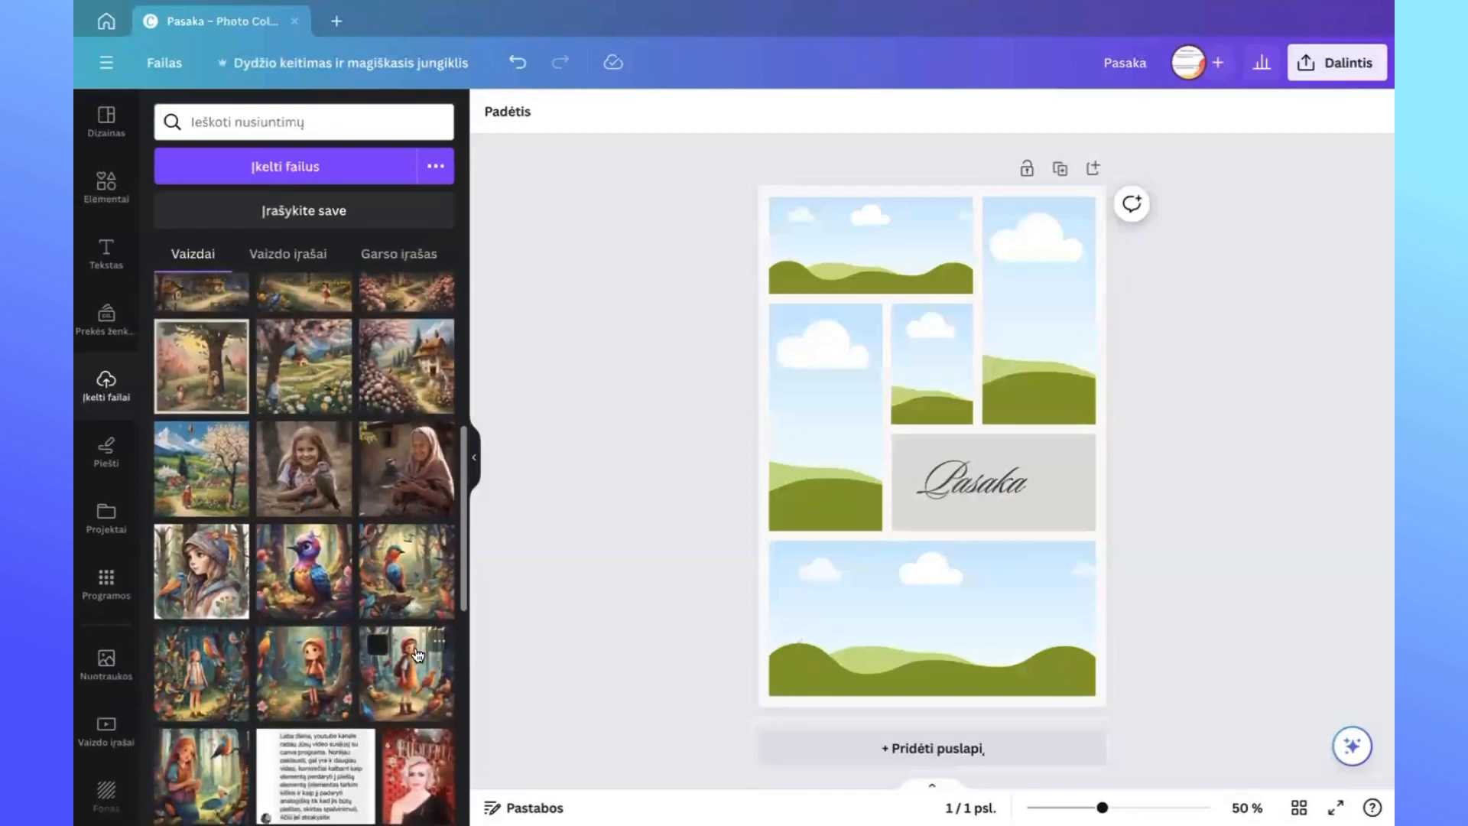
{"action": "scroll", "coordinate": [417, 655], "scroll_direction": "down", "scroll_amount": 2}
{"action": "scroll", "coordinate": [418, 655], "scroll_direction": "up", "scroll_amount": 3}
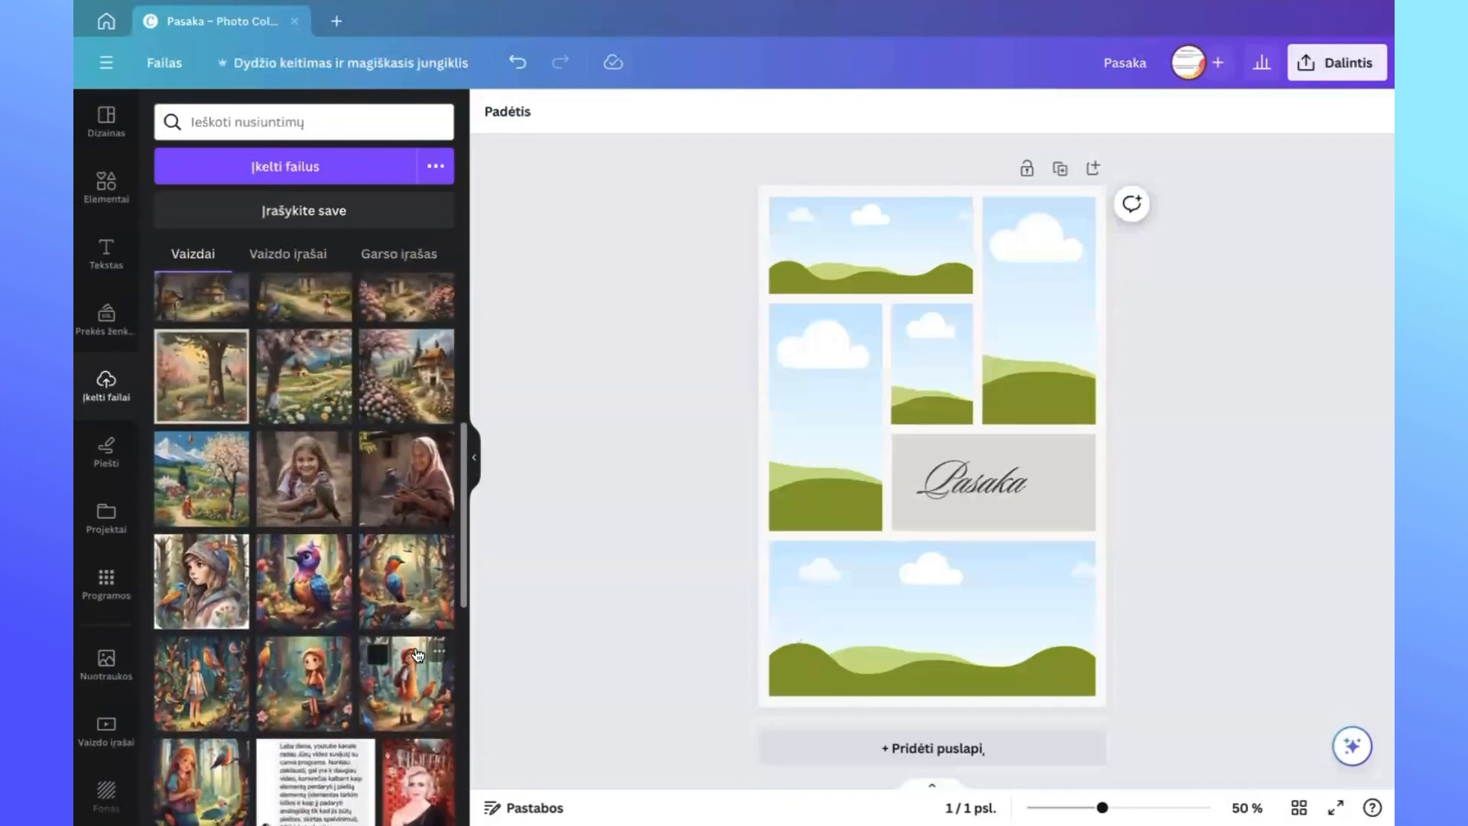
Try the red-haired girl illustration in the wide upper frame and delete the image again, keeping the frame.
{"action": "left_click", "coordinate": [193, 778]}
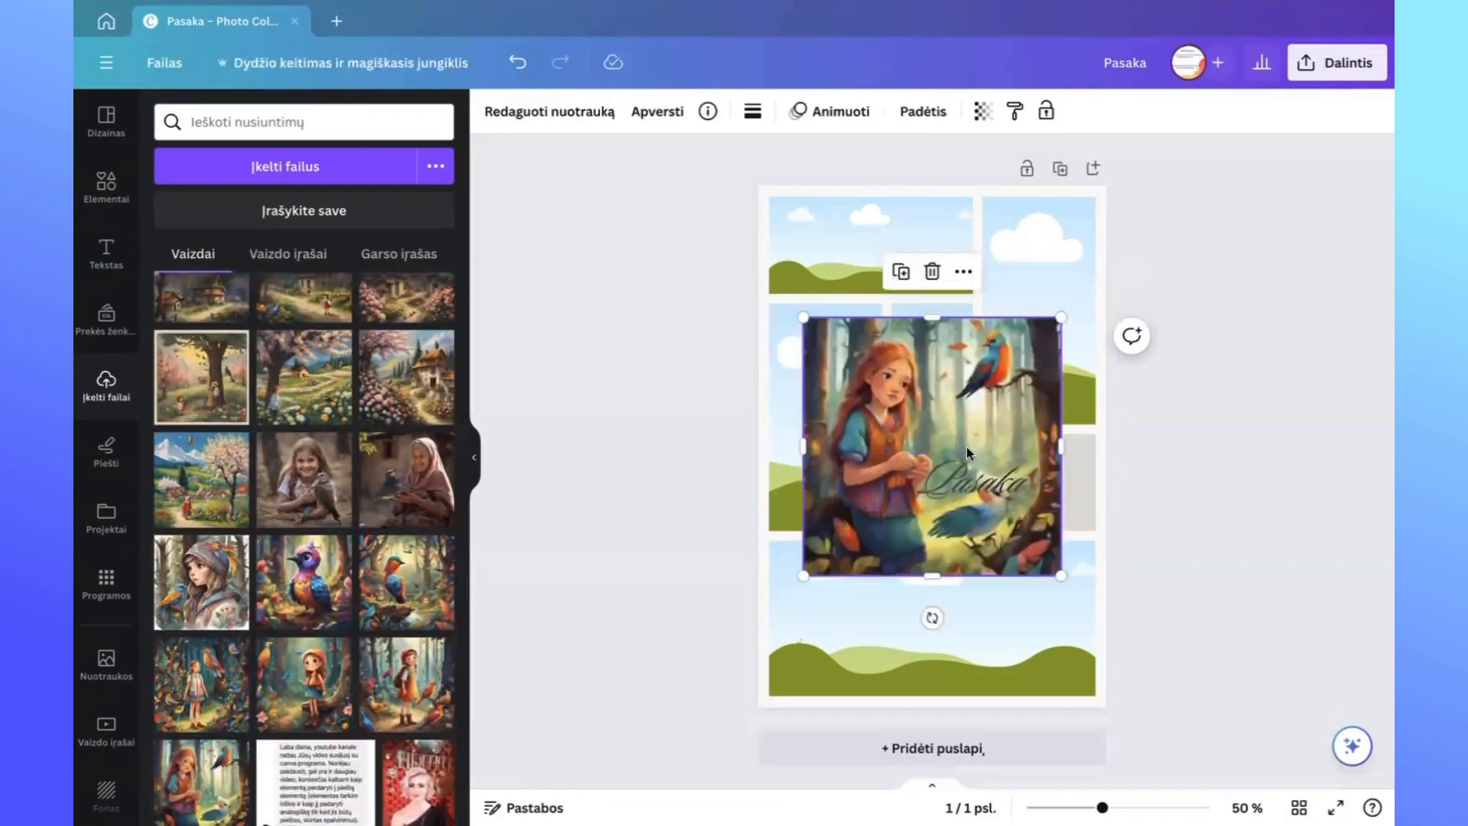
{"action": "left_click_drag", "start_coordinate": [967, 447], "coordinate": [886, 257]}
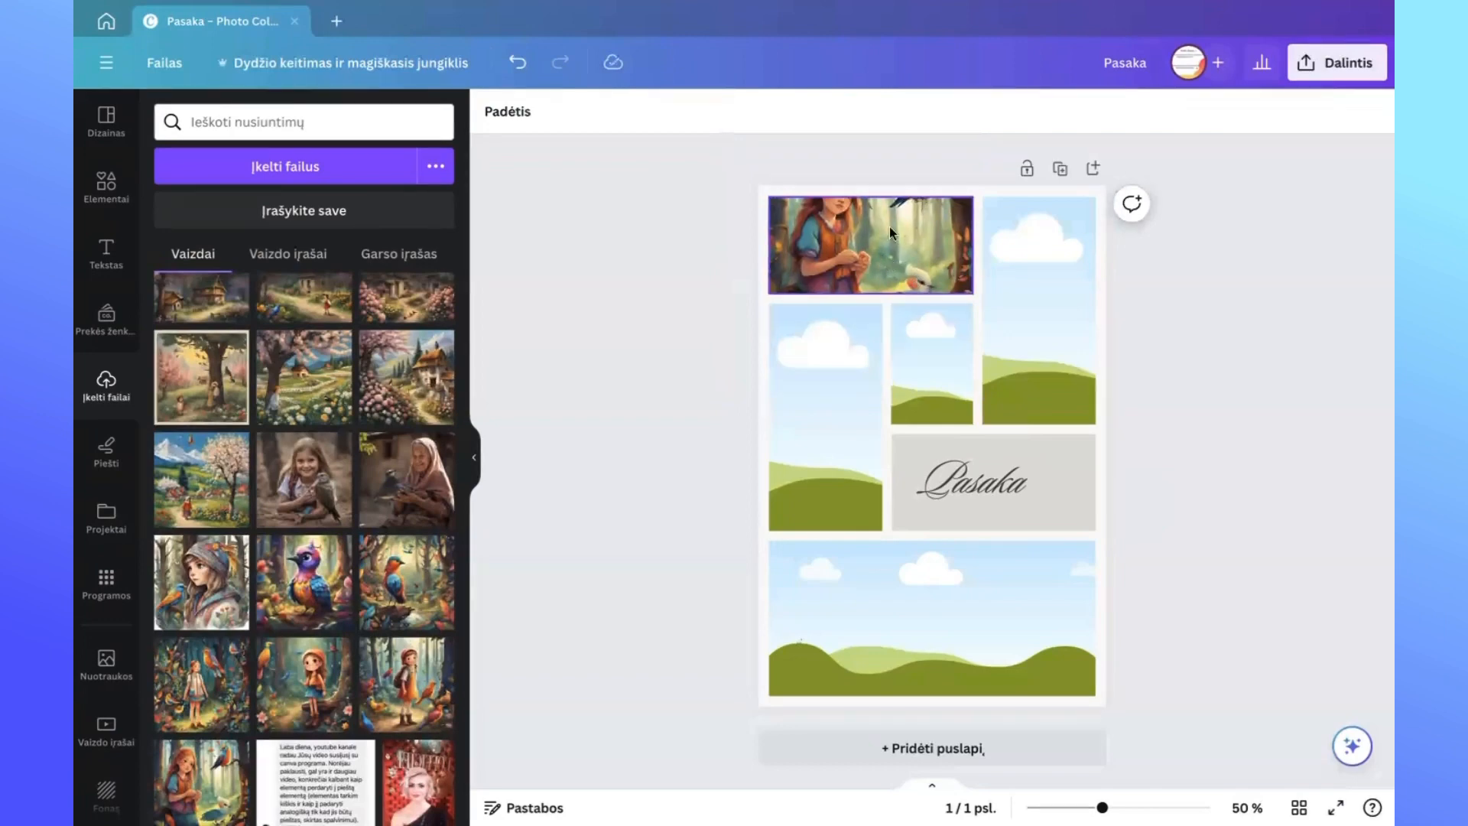
{"action": "left_click", "coordinate": [847, 240]}
{"action": "left_click", "coordinate": [871, 342]}
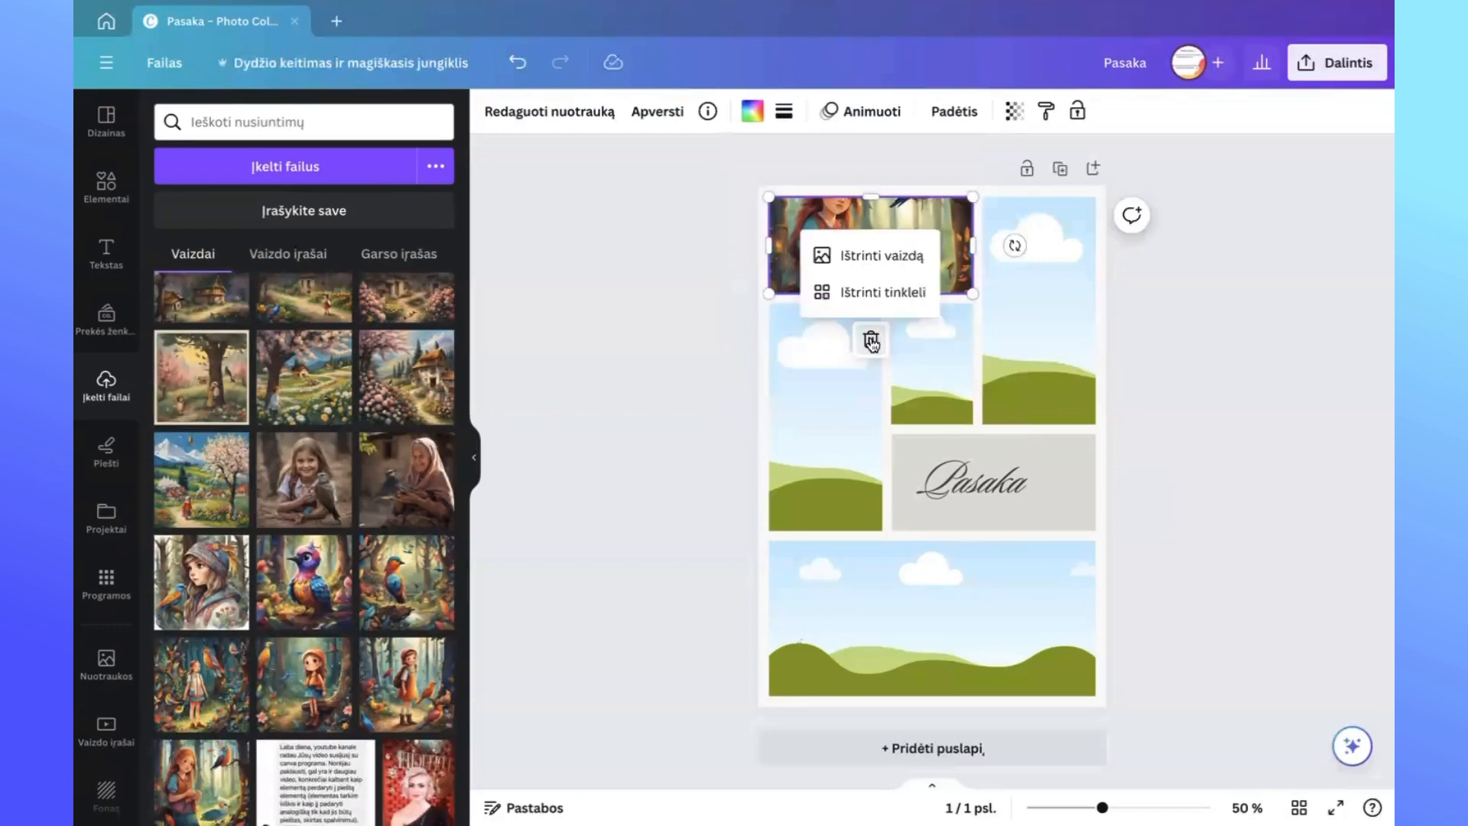
{"action": "left_click", "coordinate": [896, 262]}
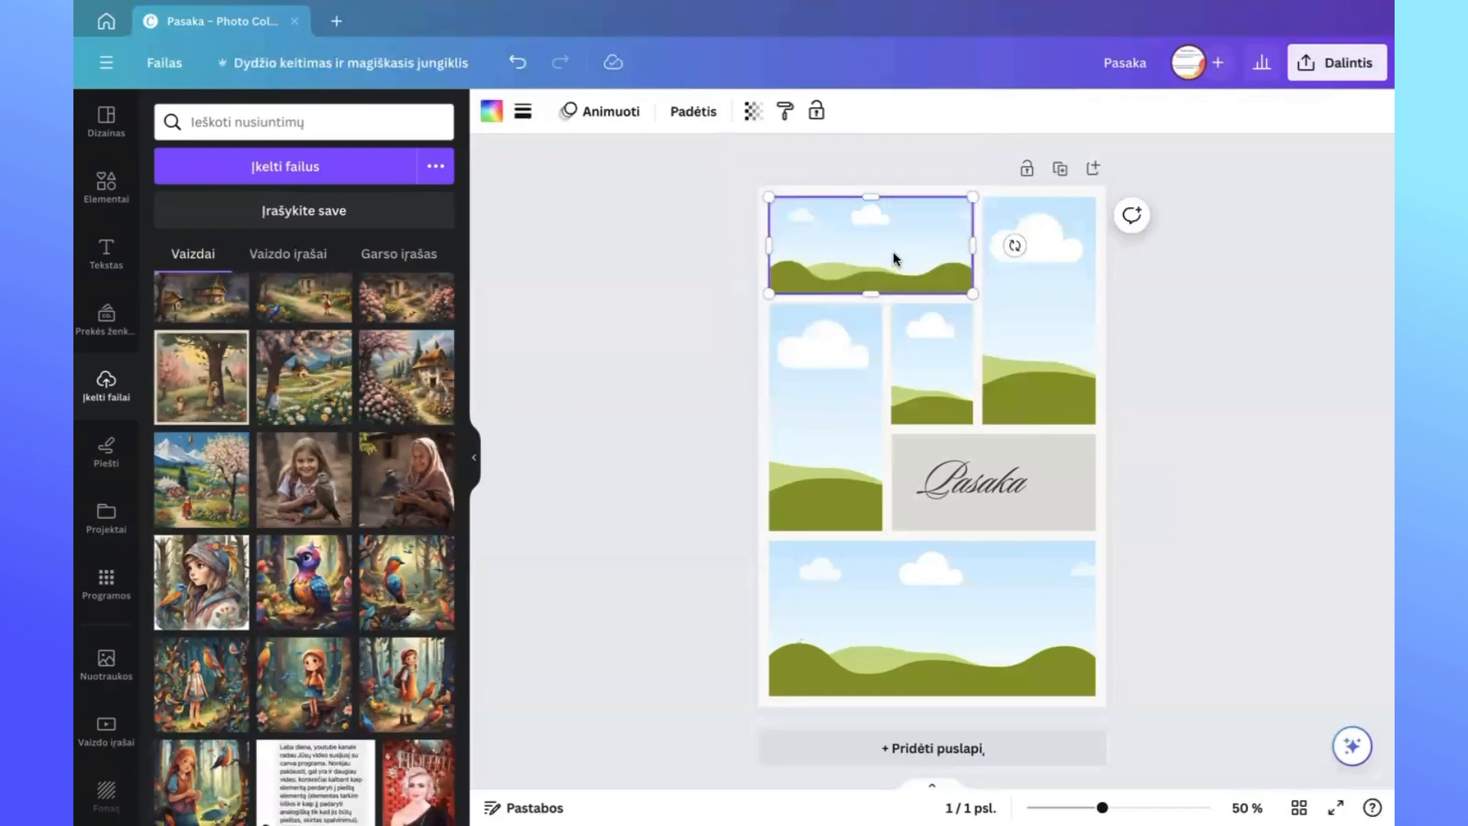
Fill the tall right frame with the red-haired girl illustration and the tall left frame with the orange-and-blue bird.
{"action": "left_click", "coordinate": [194, 780]}
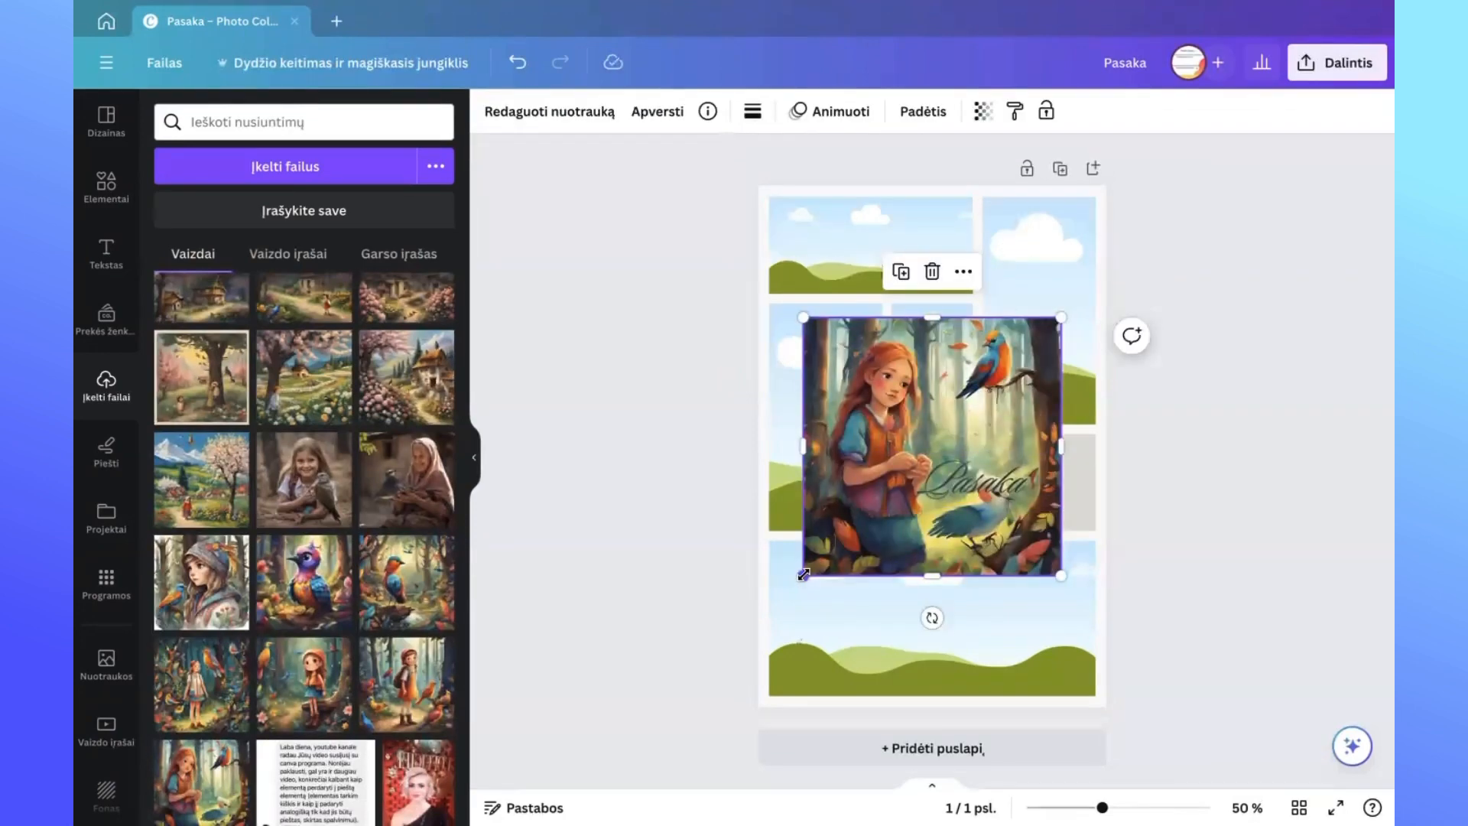
{"action": "left_click_drag", "start_coordinate": [980, 433], "coordinate": [1026, 383]}
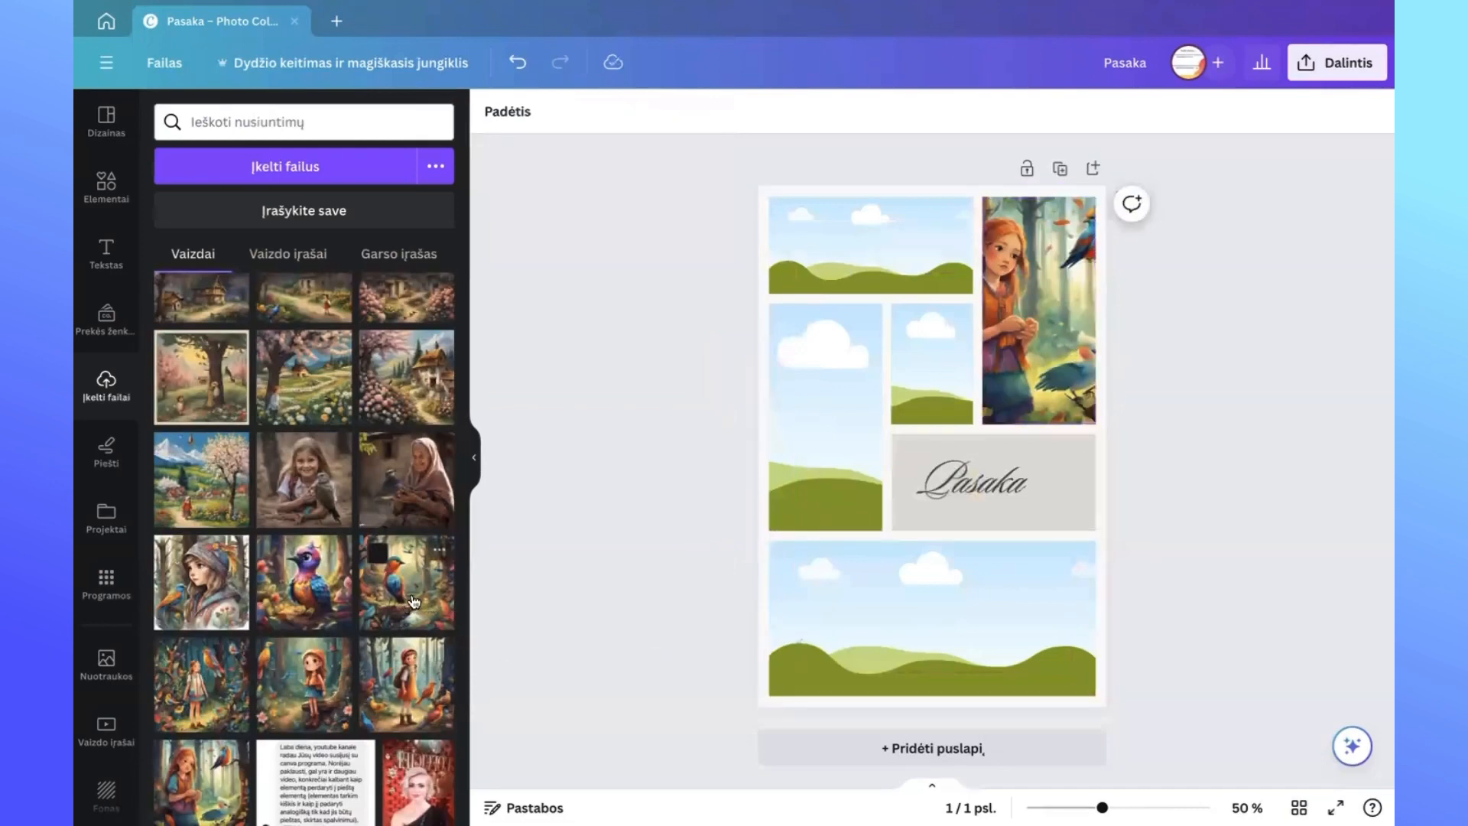
{"action": "left_click_drag", "start_coordinate": [413, 602], "coordinate": [803, 468]}
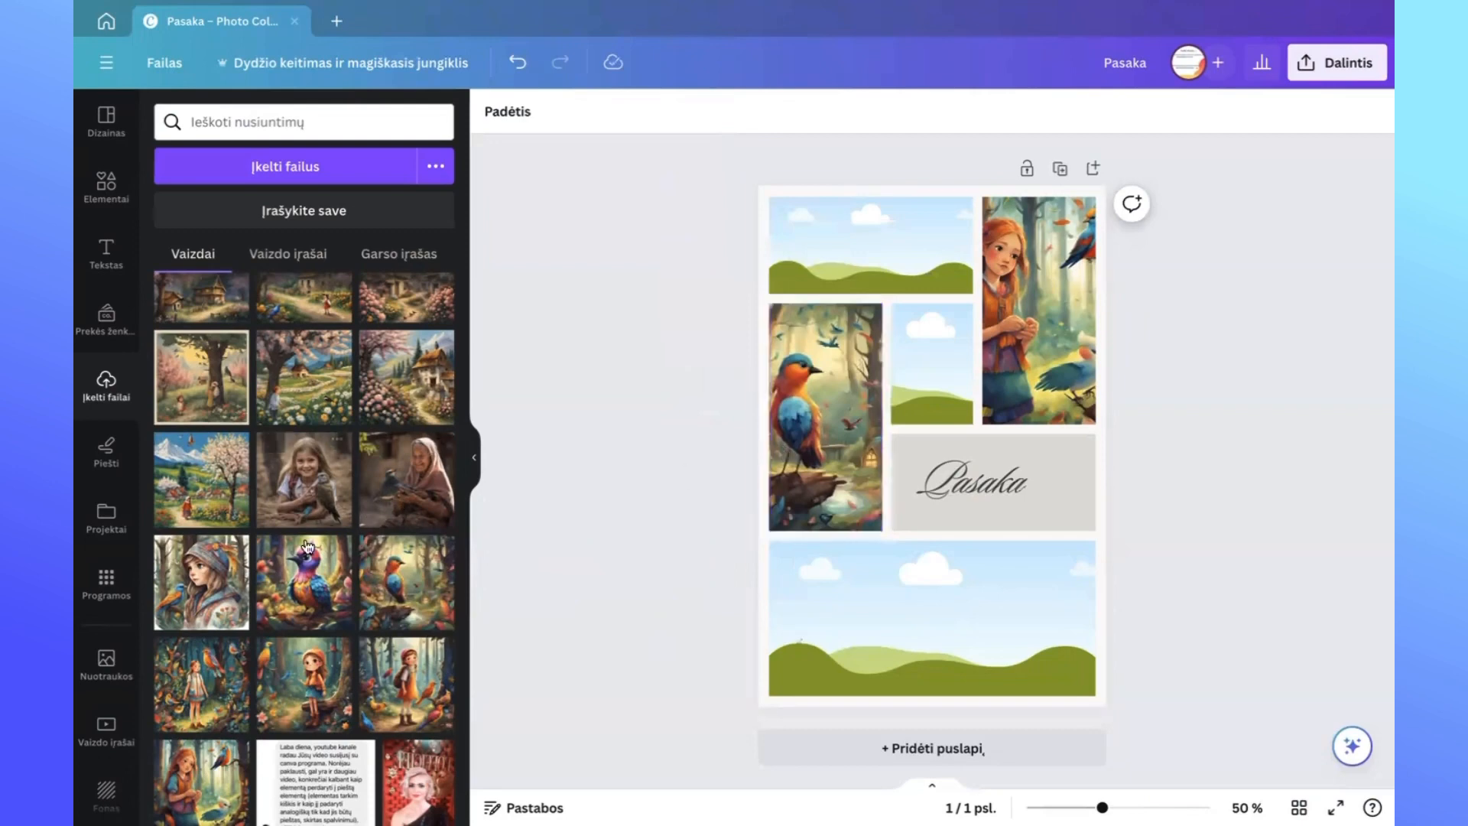
Fill the small middle frame with the purple-headed bird and the wide upper frame with the hooded girl illustration.
{"action": "left_click_drag", "start_coordinate": [294, 569], "coordinate": [930, 352]}
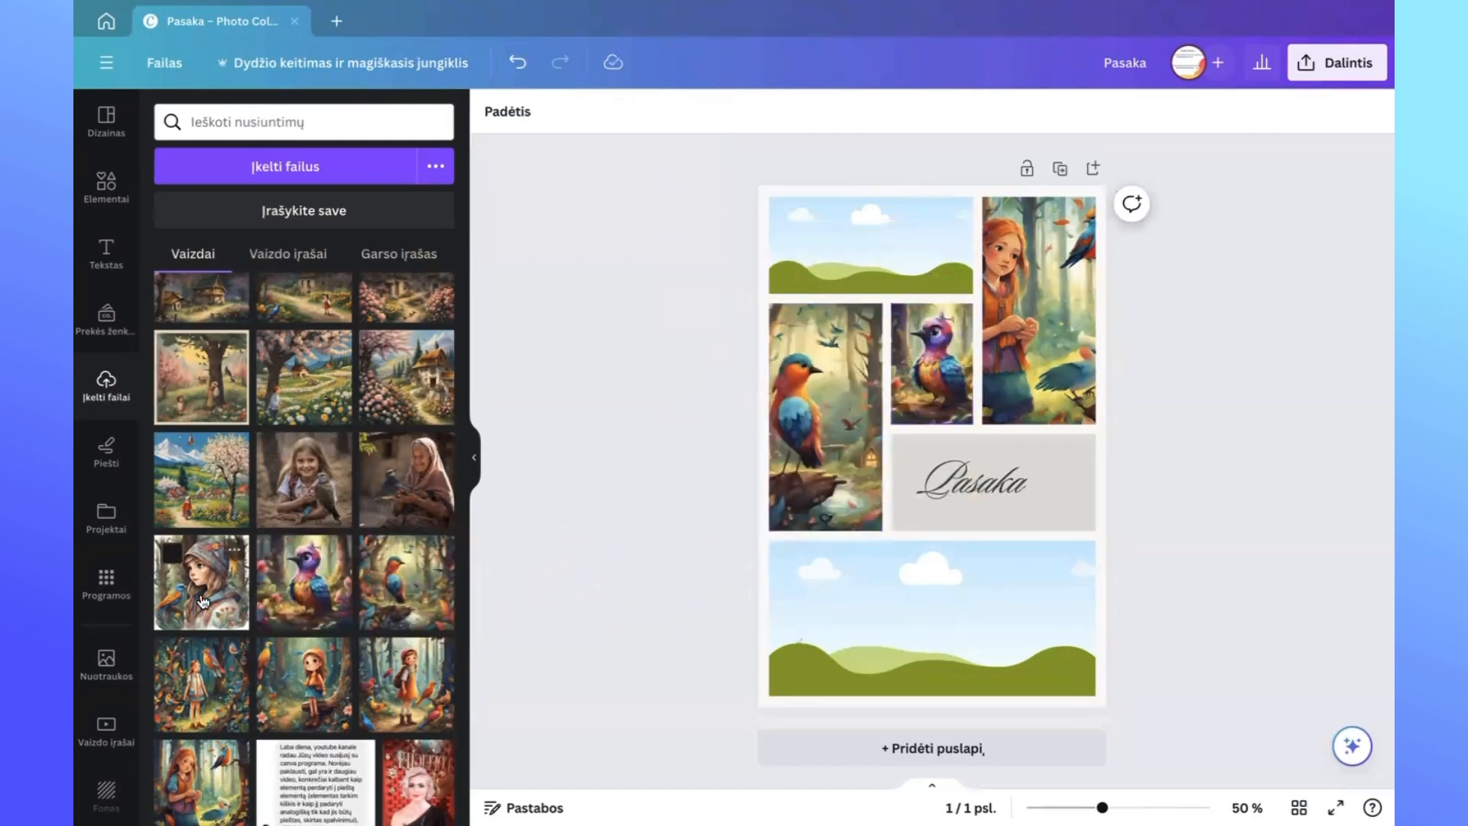
{"action": "left_click_drag", "start_coordinate": [201, 591], "coordinate": [887, 259]}
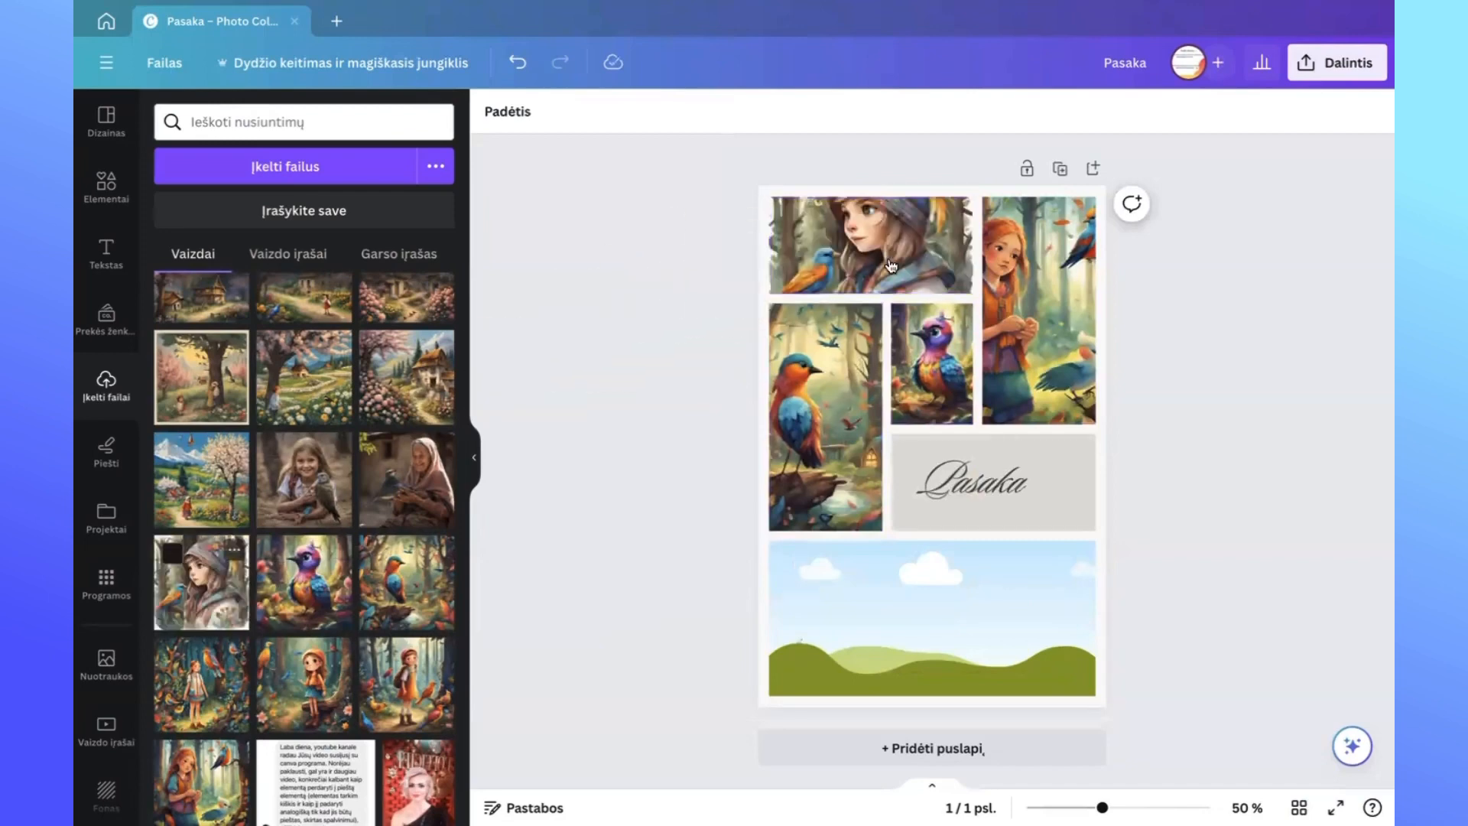
Try the illustration of the girl with a backpack in the wide bottom frame and delete the image again, keeping the frame.
{"action": "left_click", "coordinate": [403, 692]}
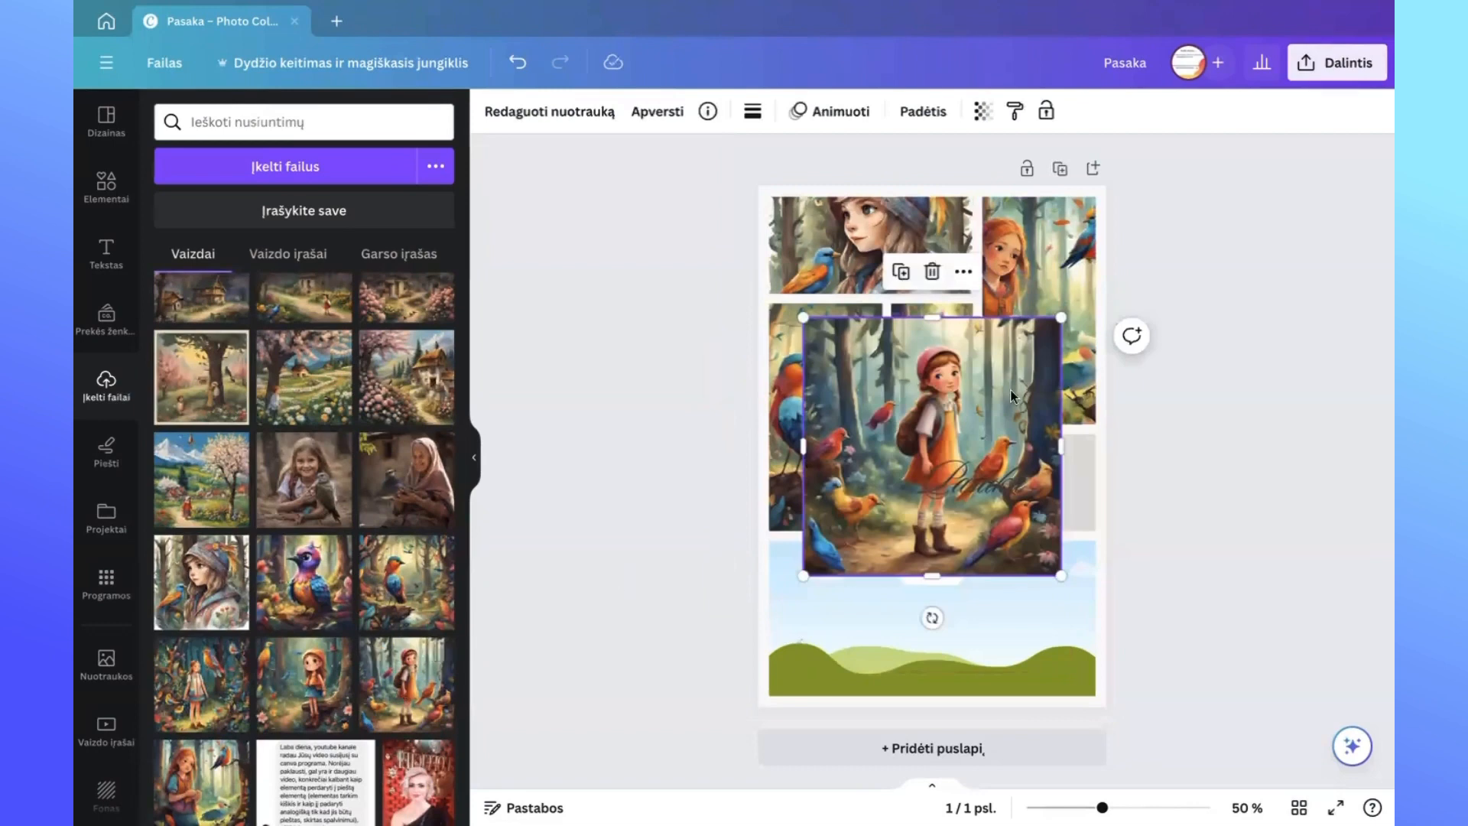
{"action": "left_click_drag", "start_coordinate": [1012, 387], "coordinate": [1013, 562]}
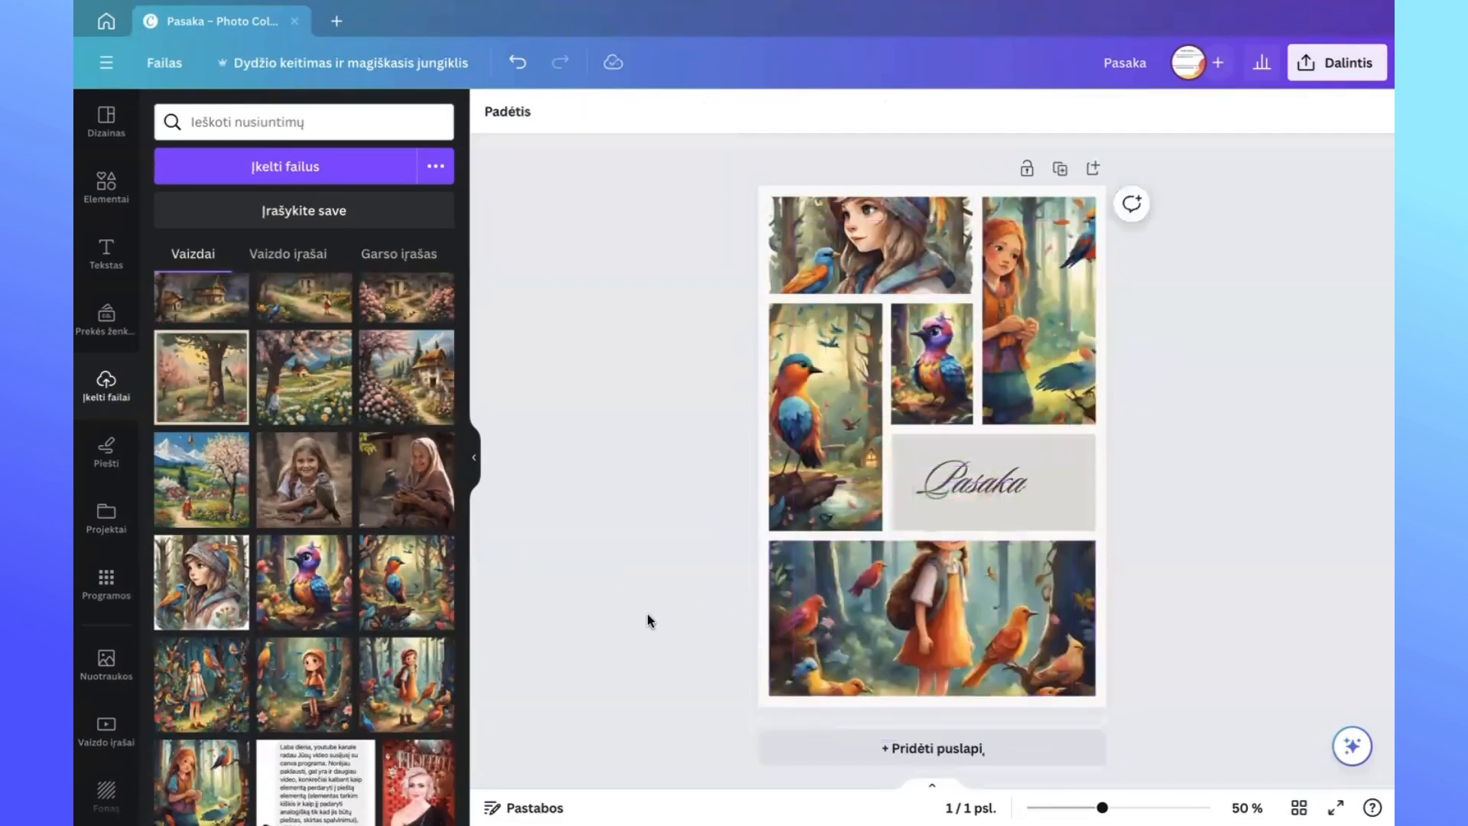
{"action": "left_click", "coordinate": [948, 599]}
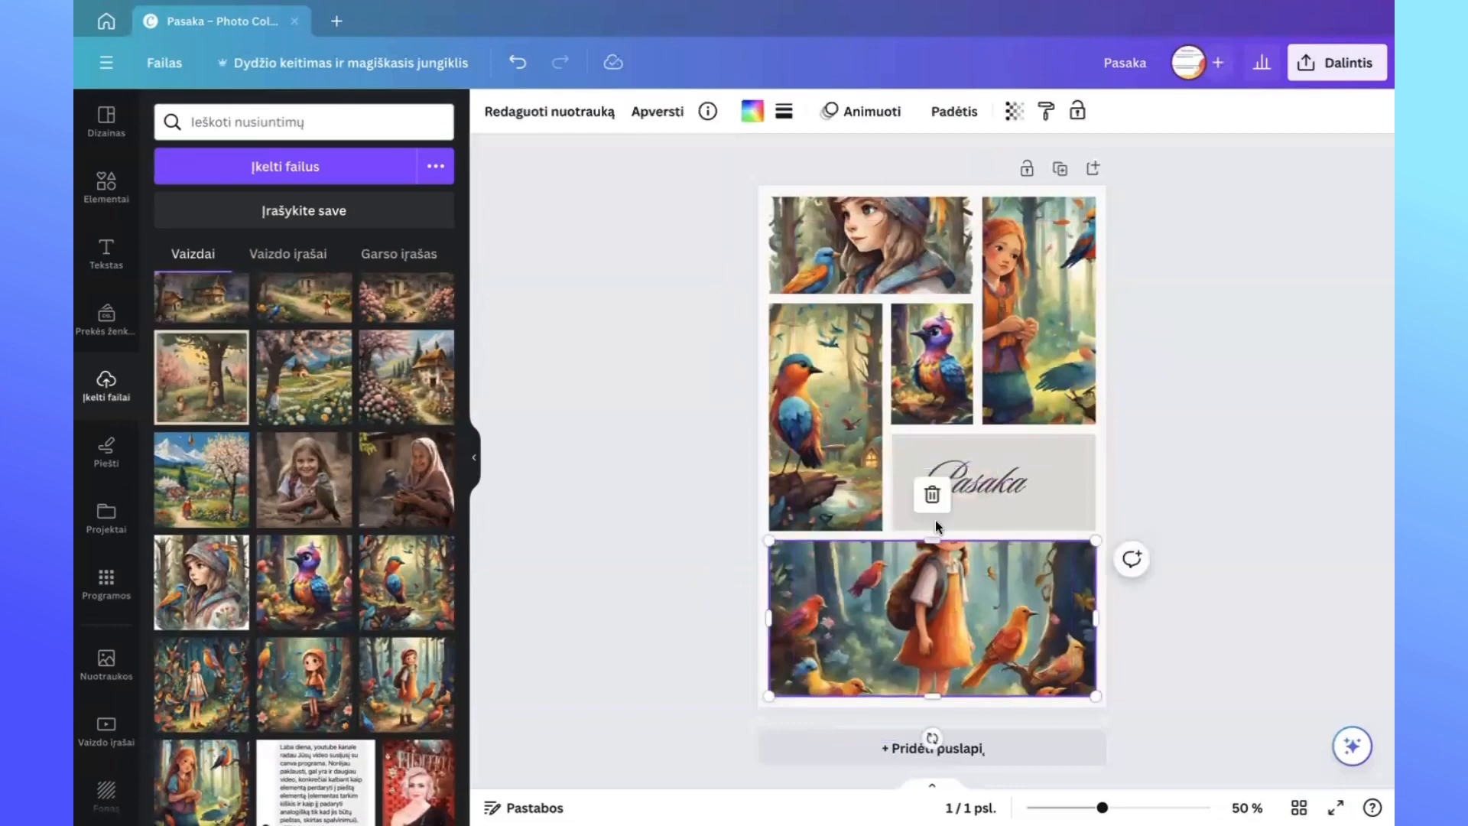
{"action": "left_click", "coordinate": [932, 497]}
{"action": "left_click", "coordinate": [934, 406]}
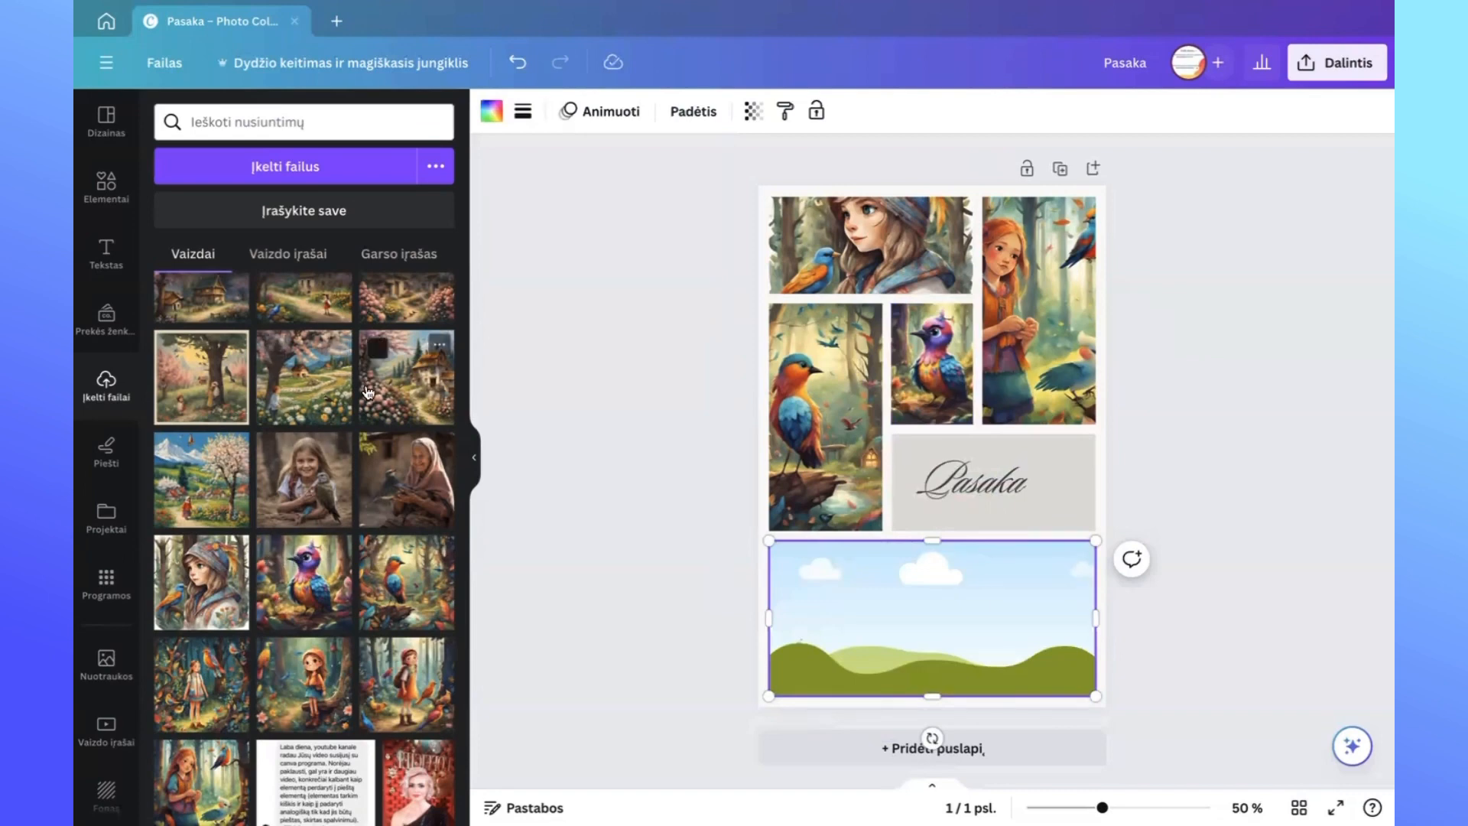
Fill the wide bottom frame with the illustration of the cottage and pink flowers, and add a blank second page.
{"action": "left_click_drag", "start_coordinate": [395, 380], "coordinate": [877, 668]}
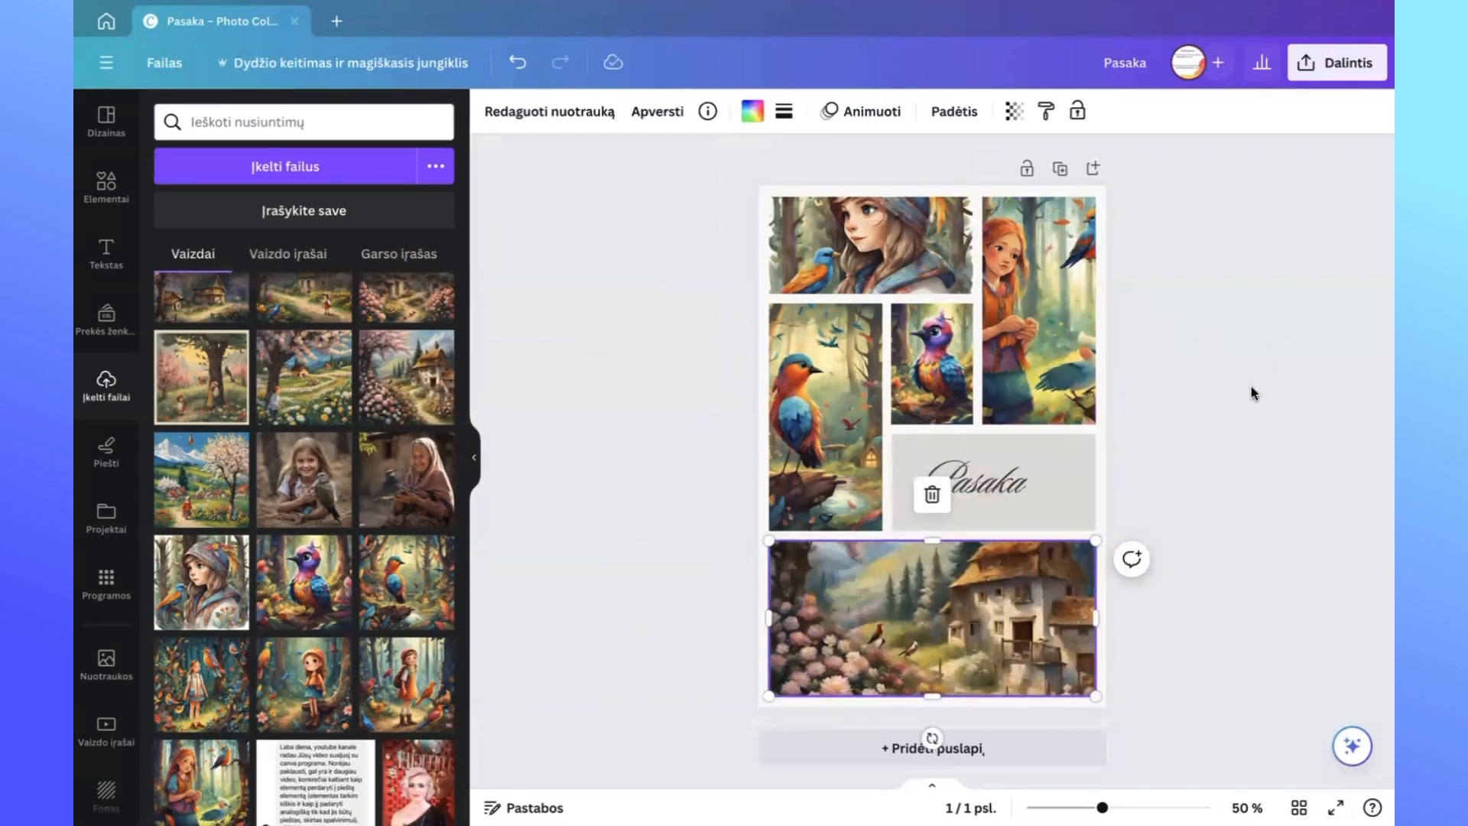
{"action": "left_click", "coordinate": [1168, 445]}
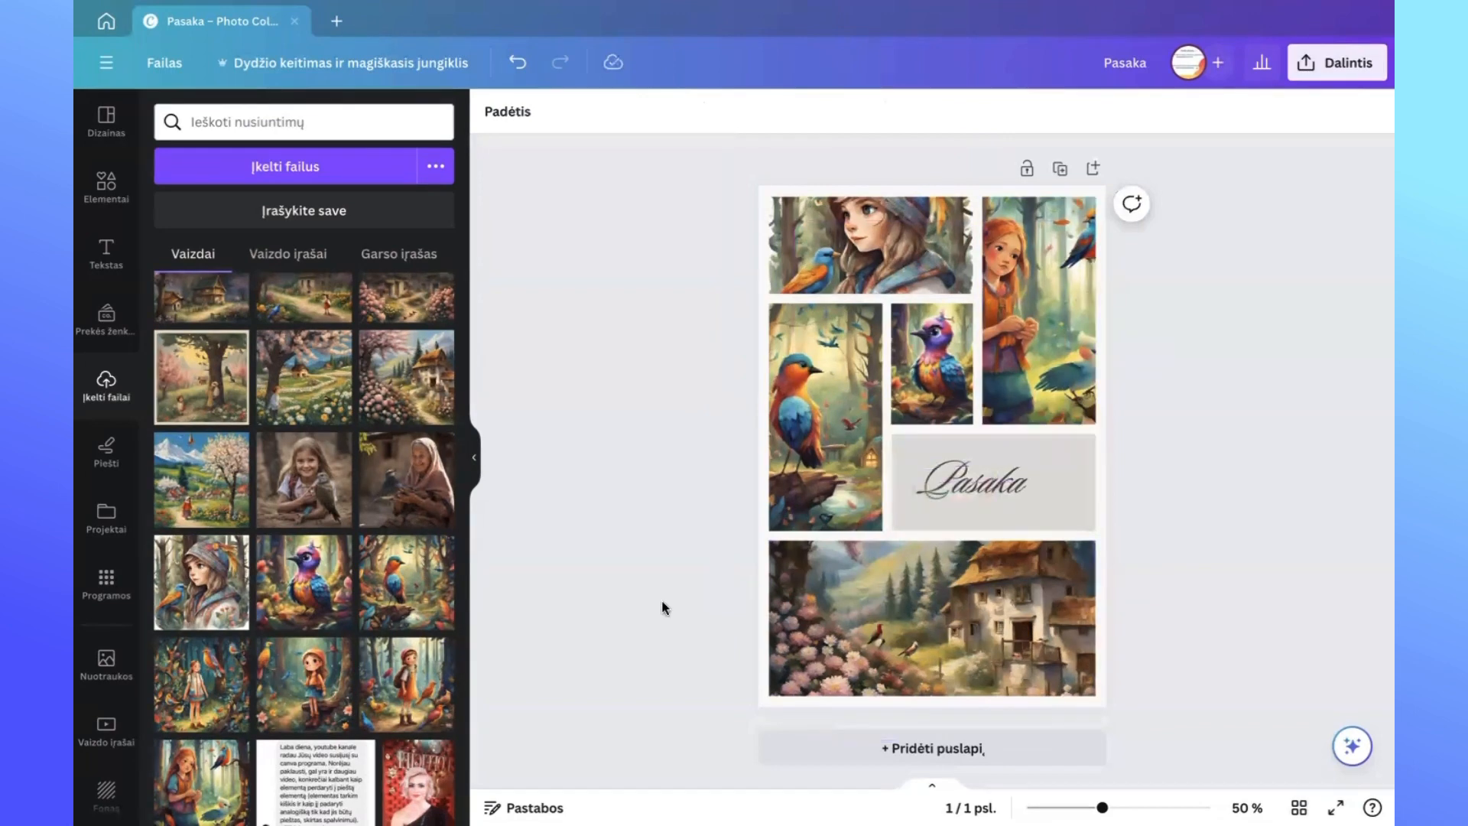
{"action": "left_click", "coordinate": [924, 749]}
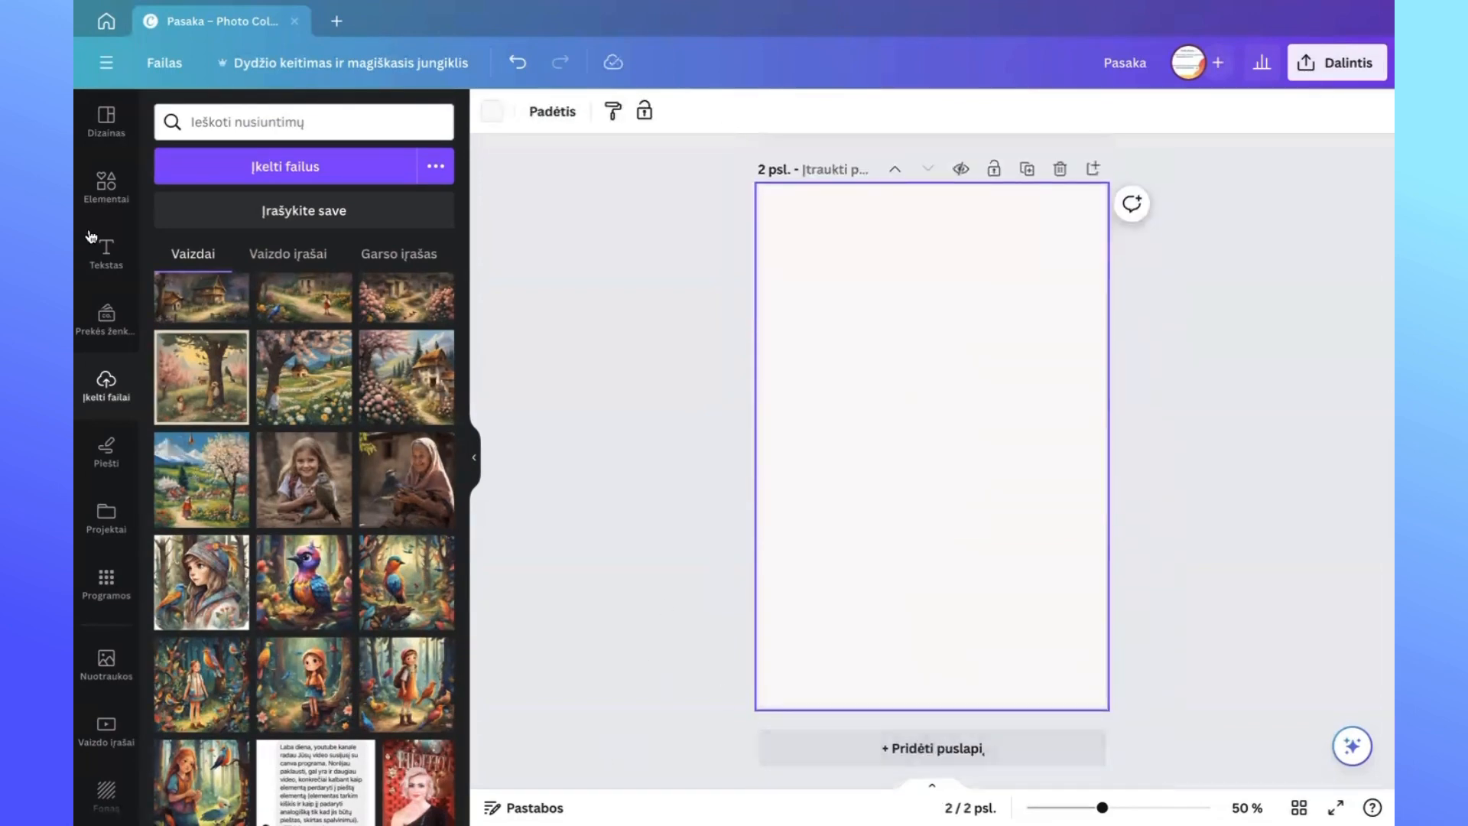
Add the rough-edged landscape frame from the Paper frame collection to page 2 and place it in the page's upper-left corner.
{"action": "left_click", "coordinate": [94, 190]}
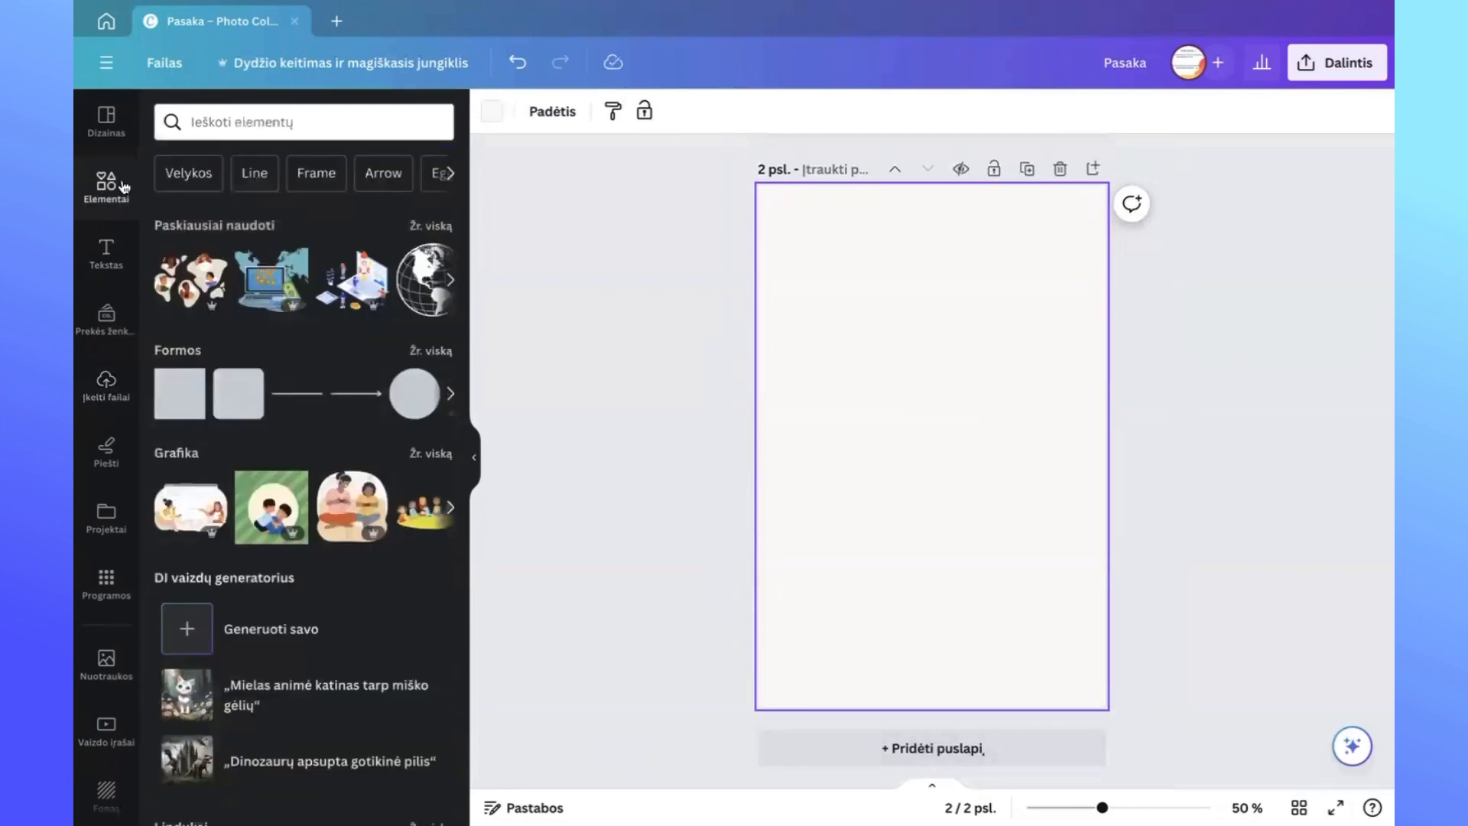
{"action": "scroll", "coordinate": [346, 535], "scroll_direction": "down", "scroll_amount": 15}
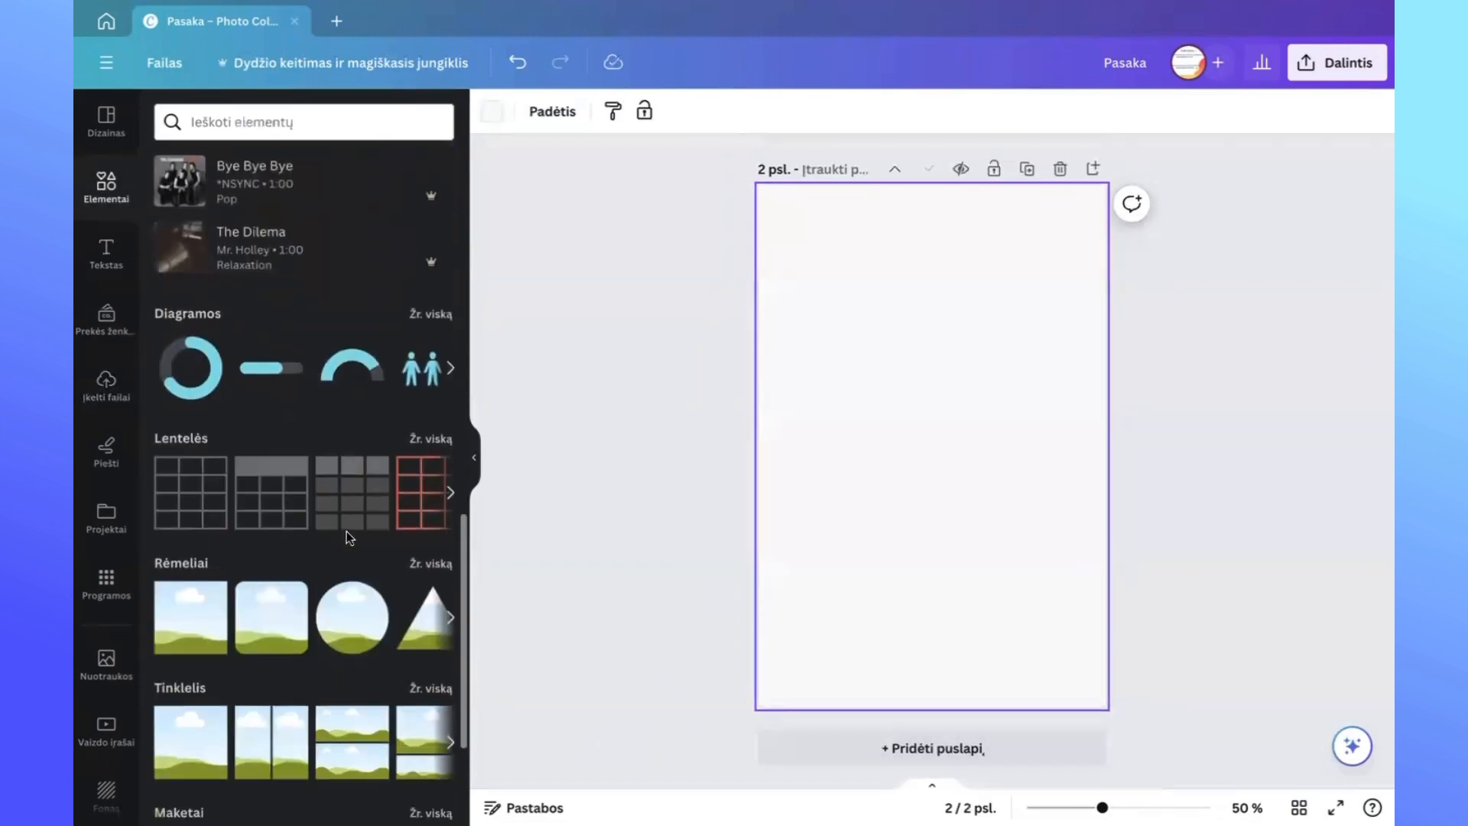
{"action": "scroll", "coordinate": [347, 536], "scroll_direction": "down", "scroll_amount": 3}
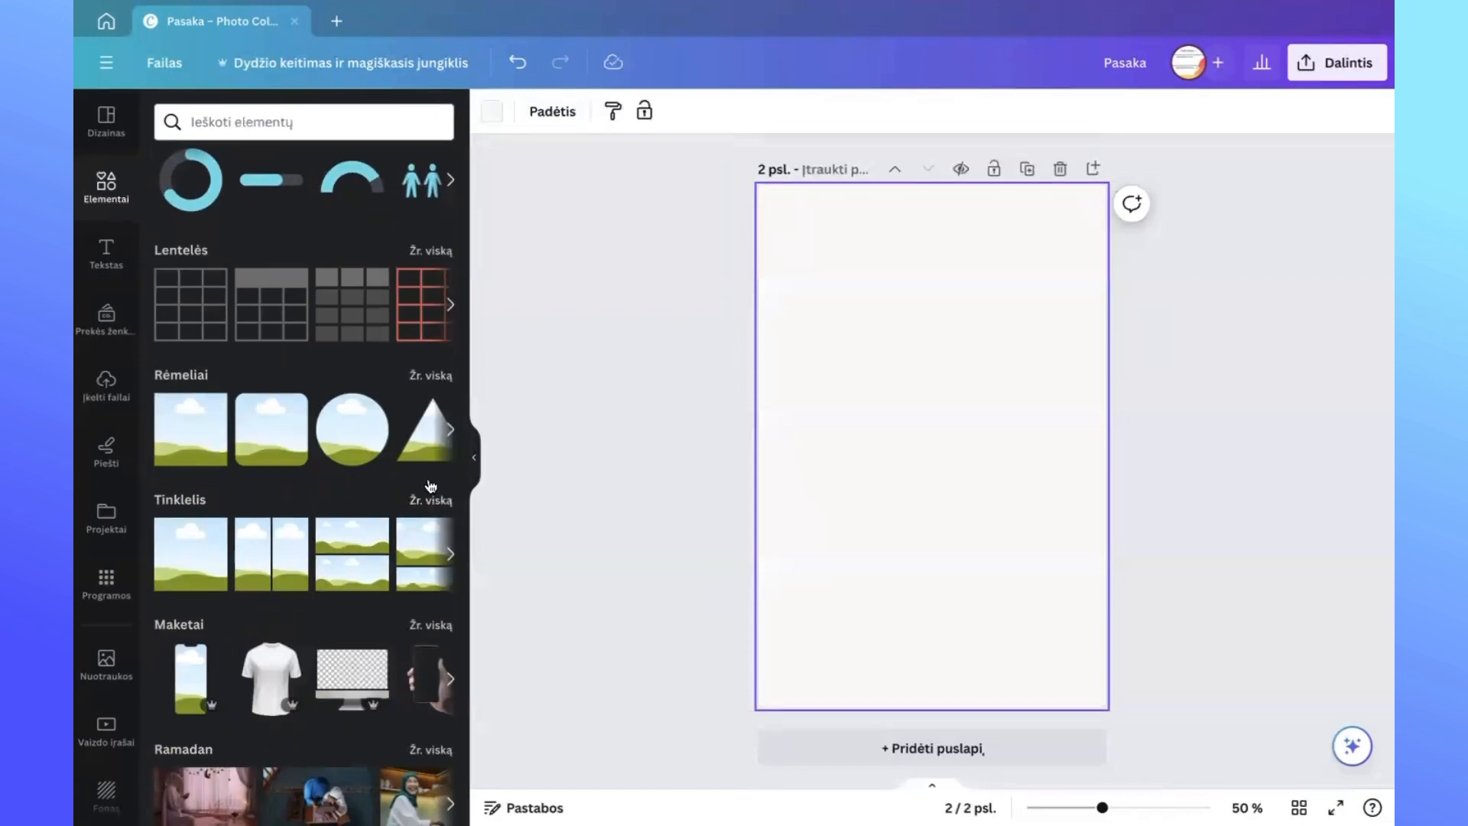
{"action": "left_click", "coordinate": [429, 377]}
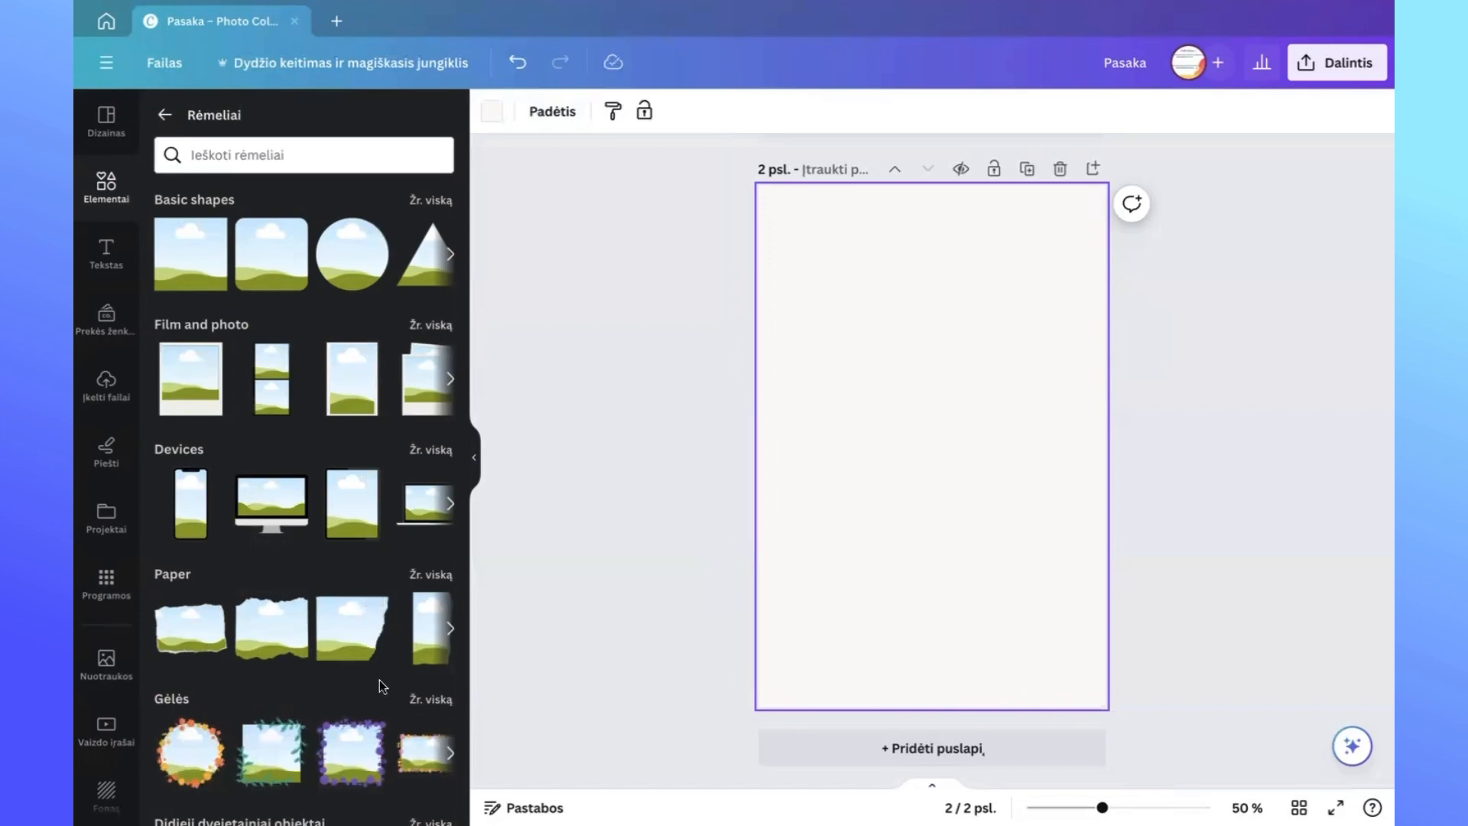
{"action": "scroll", "coordinate": [380, 681], "scroll_direction": "down", "scroll_amount": 1}
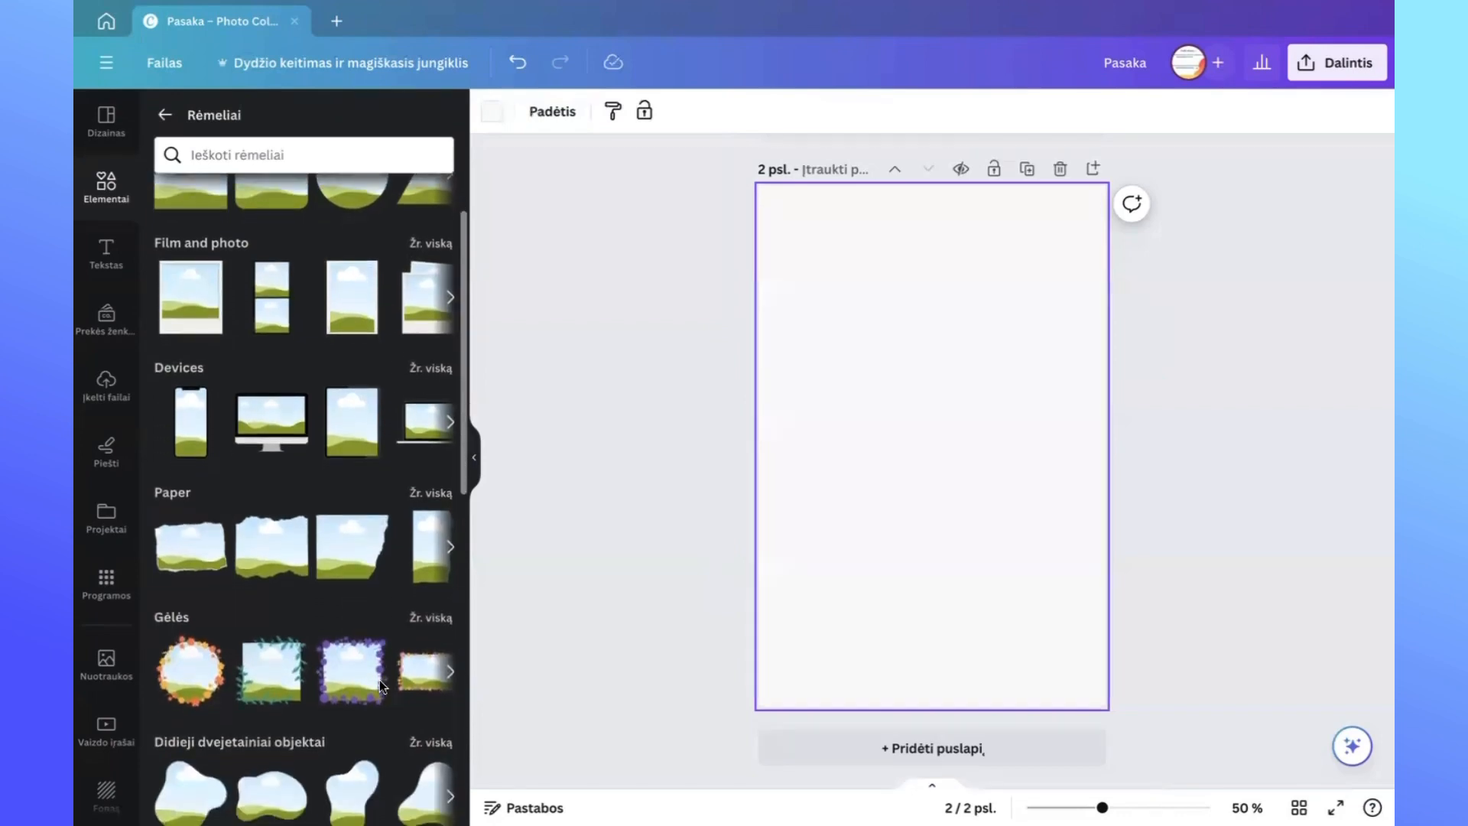
{"action": "left_click", "coordinate": [431, 493]}
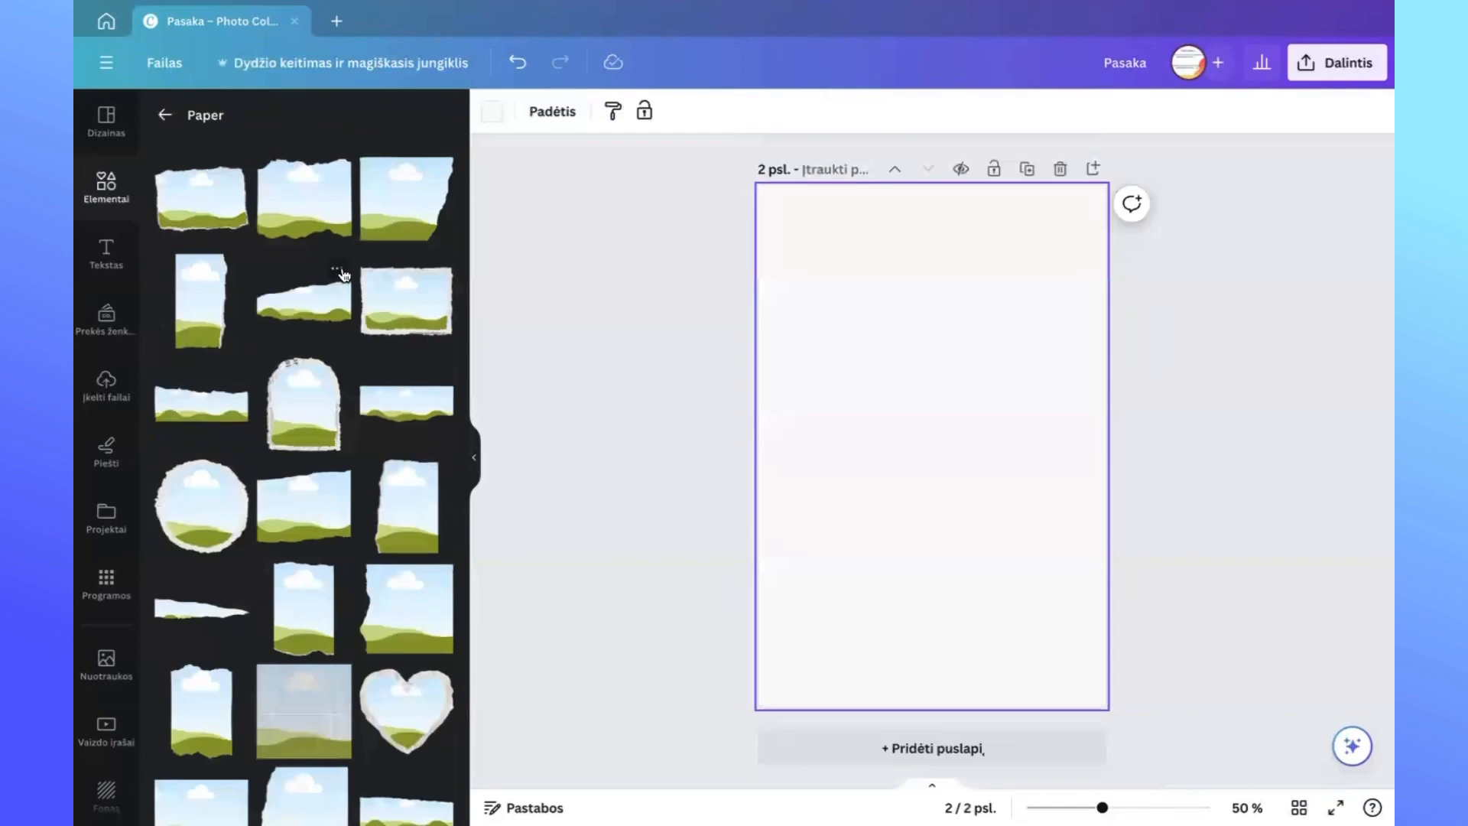
{"action": "left_click", "coordinate": [191, 214]}
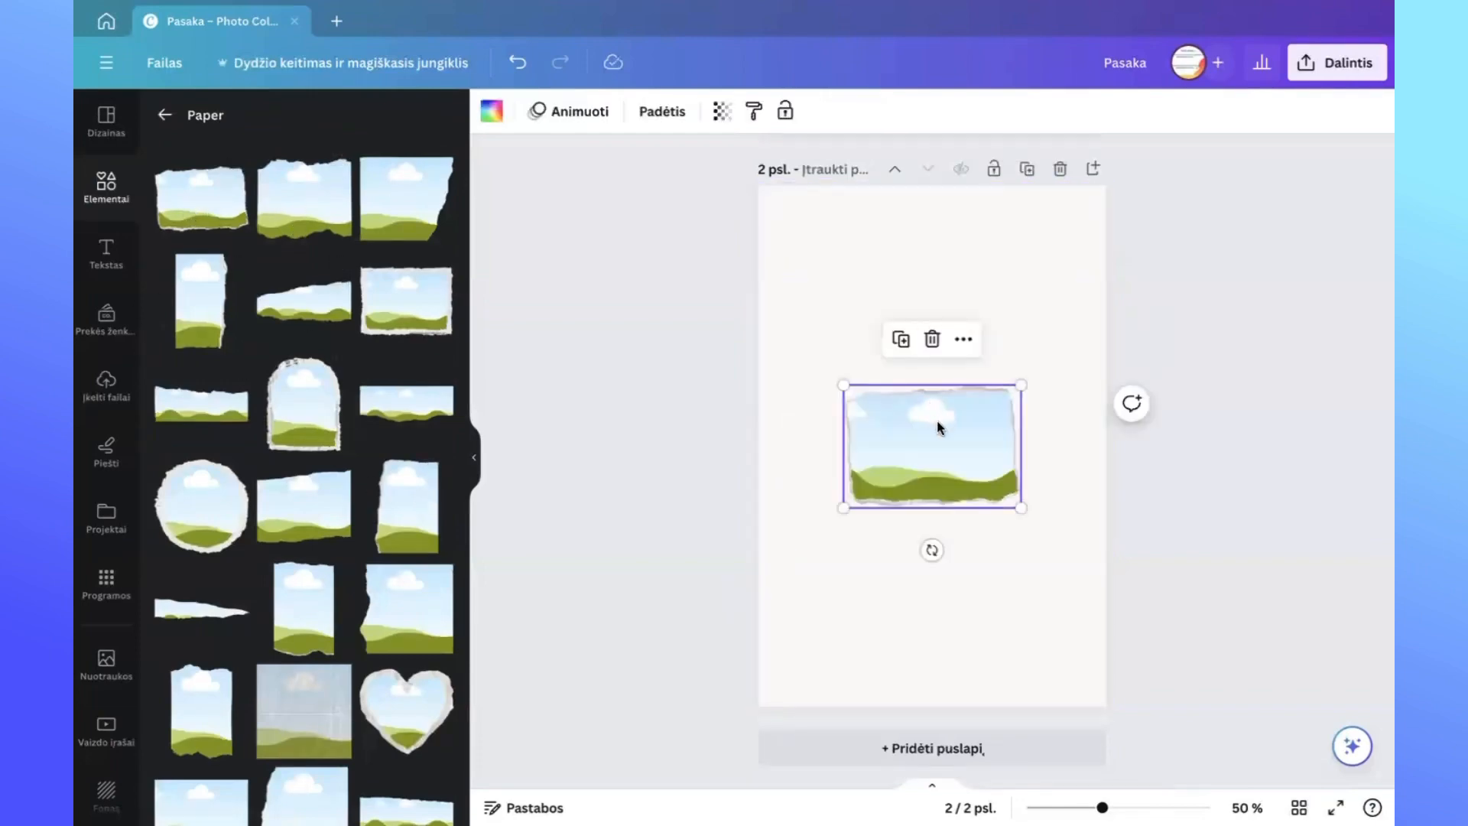
{"action": "left_click_drag", "start_coordinate": [941, 420], "coordinate": [871, 234]}
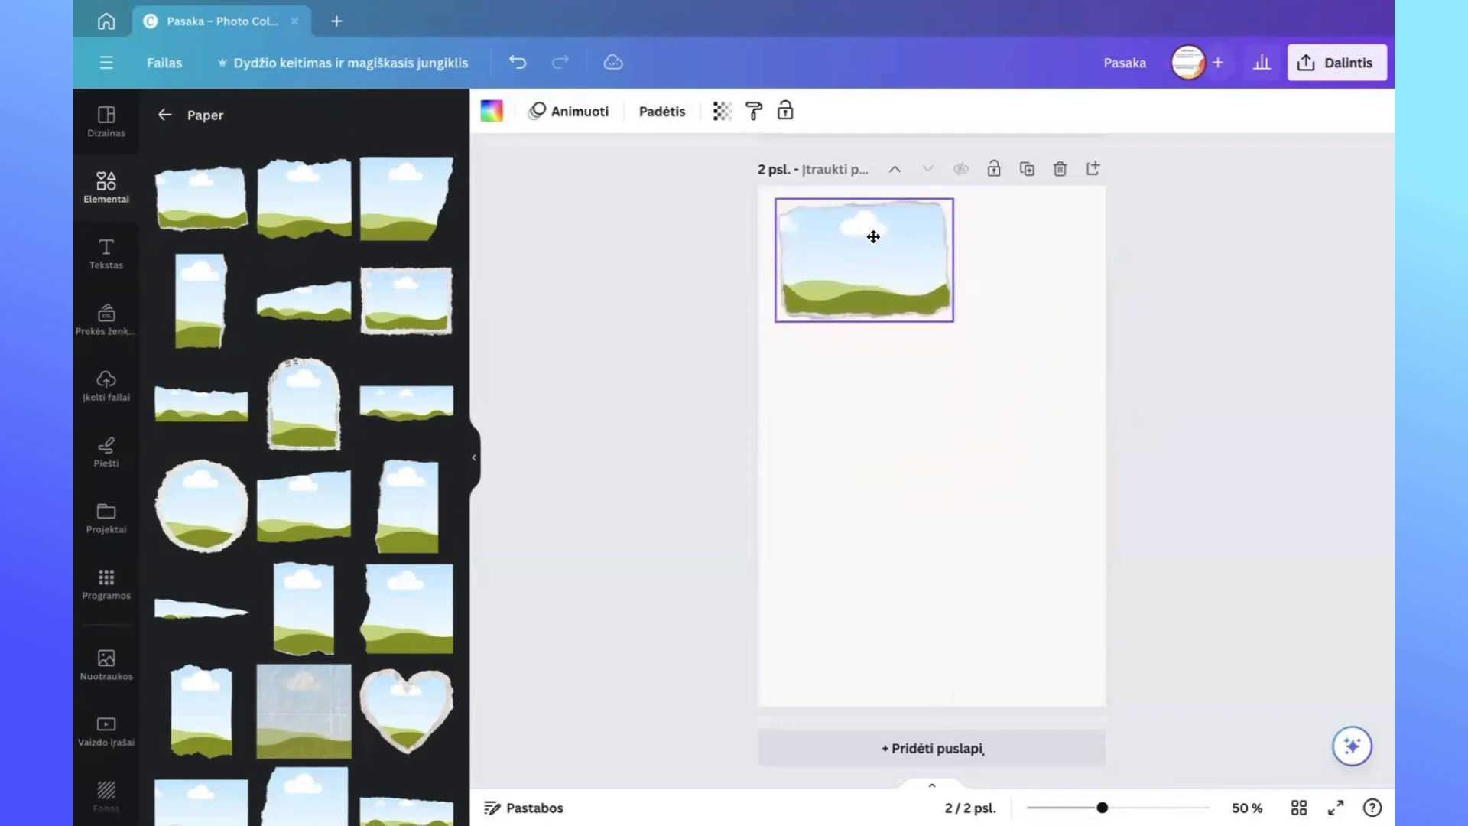
Add a white-bordered landscape paper frame at the page's right side and a borderless torn landscape frame below it at the left.
{"action": "left_click", "coordinate": [403, 314]}
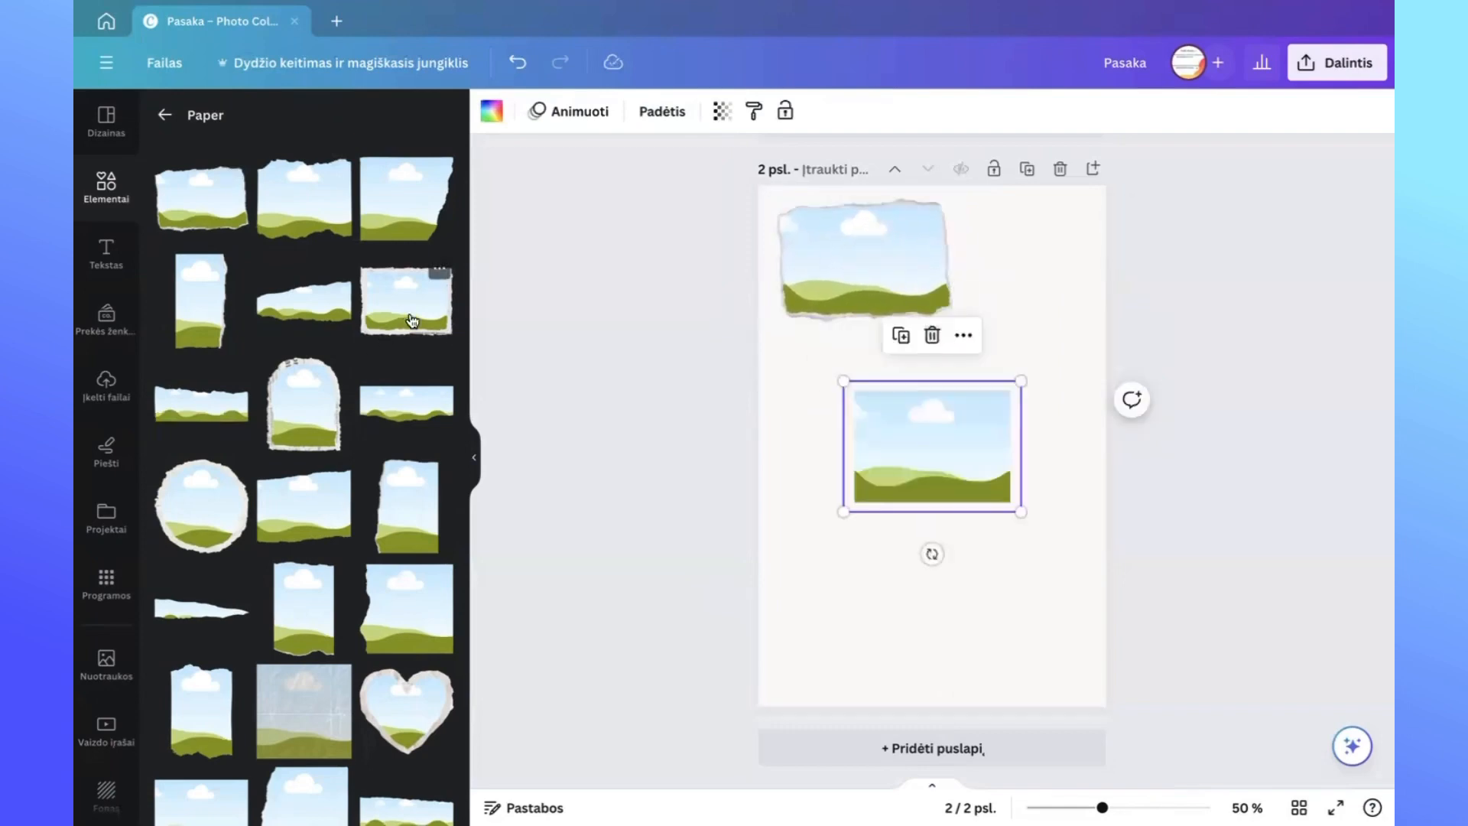
{"action": "left_click_drag", "start_coordinate": [939, 434], "coordinate": [1013, 373]}
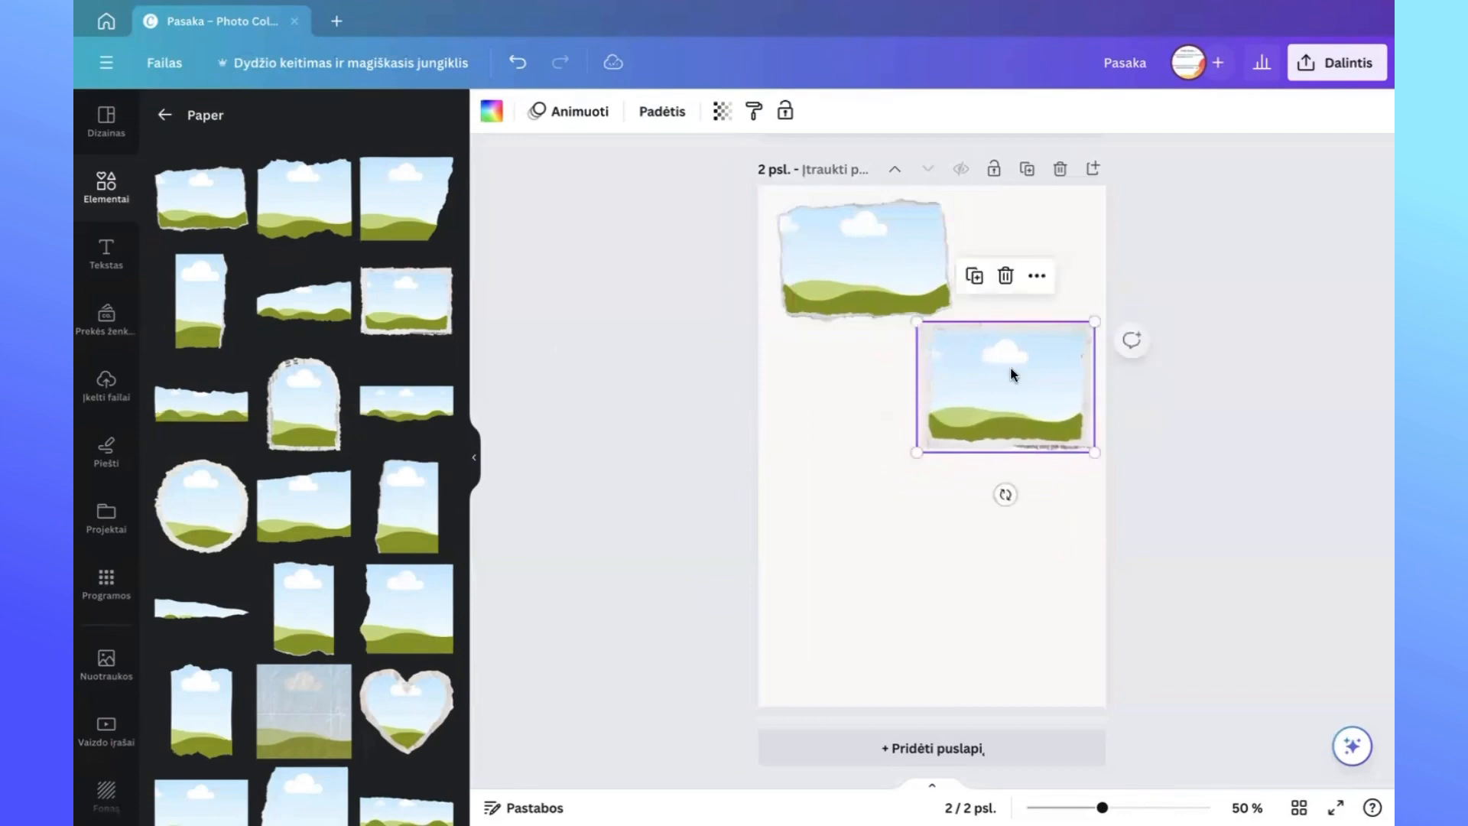
{"action": "left_click", "coordinate": [304, 523]}
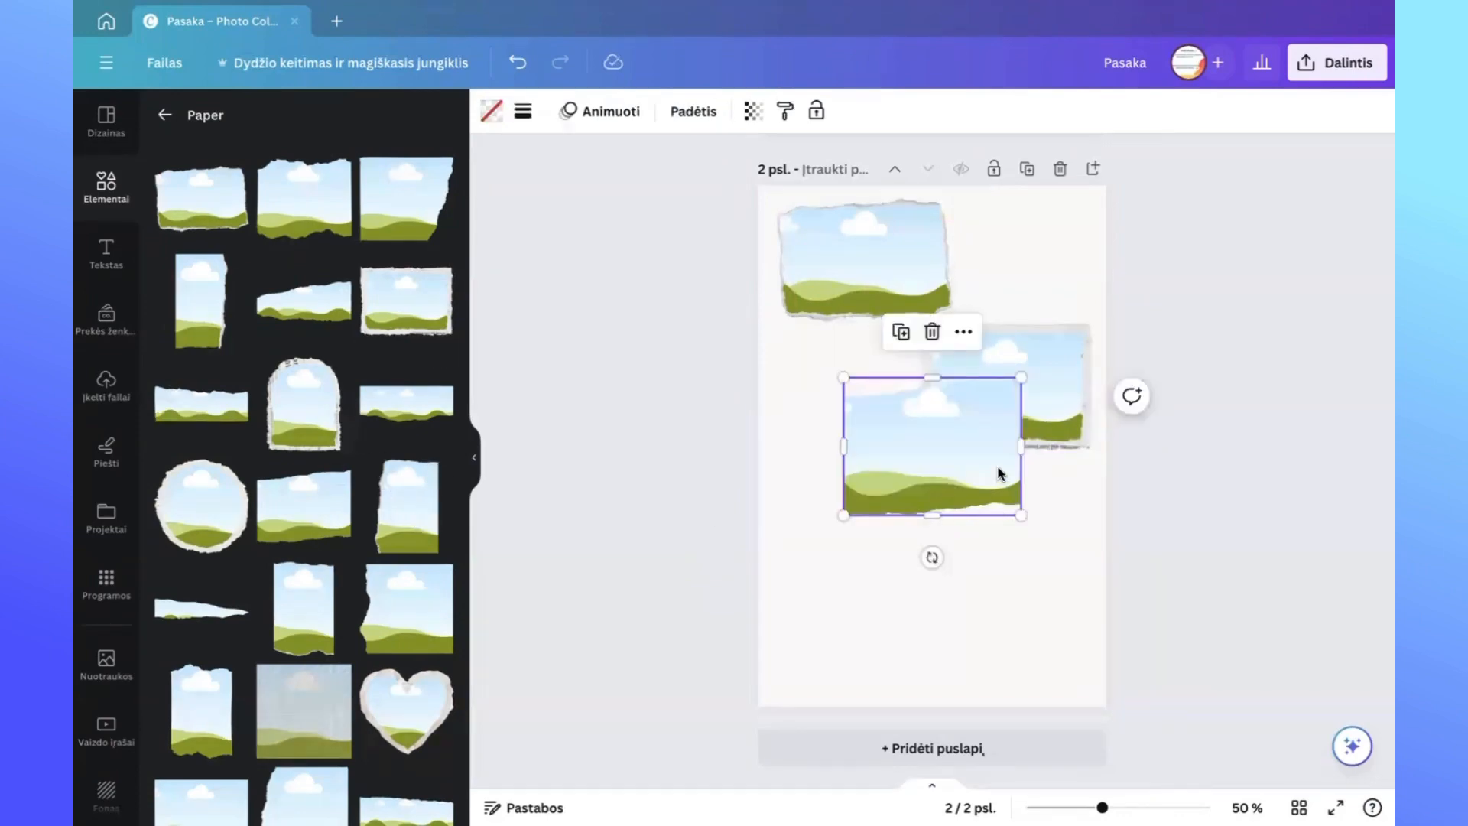
{"action": "left_click_drag", "start_coordinate": [998, 474], "coordinate": [933, 556]}
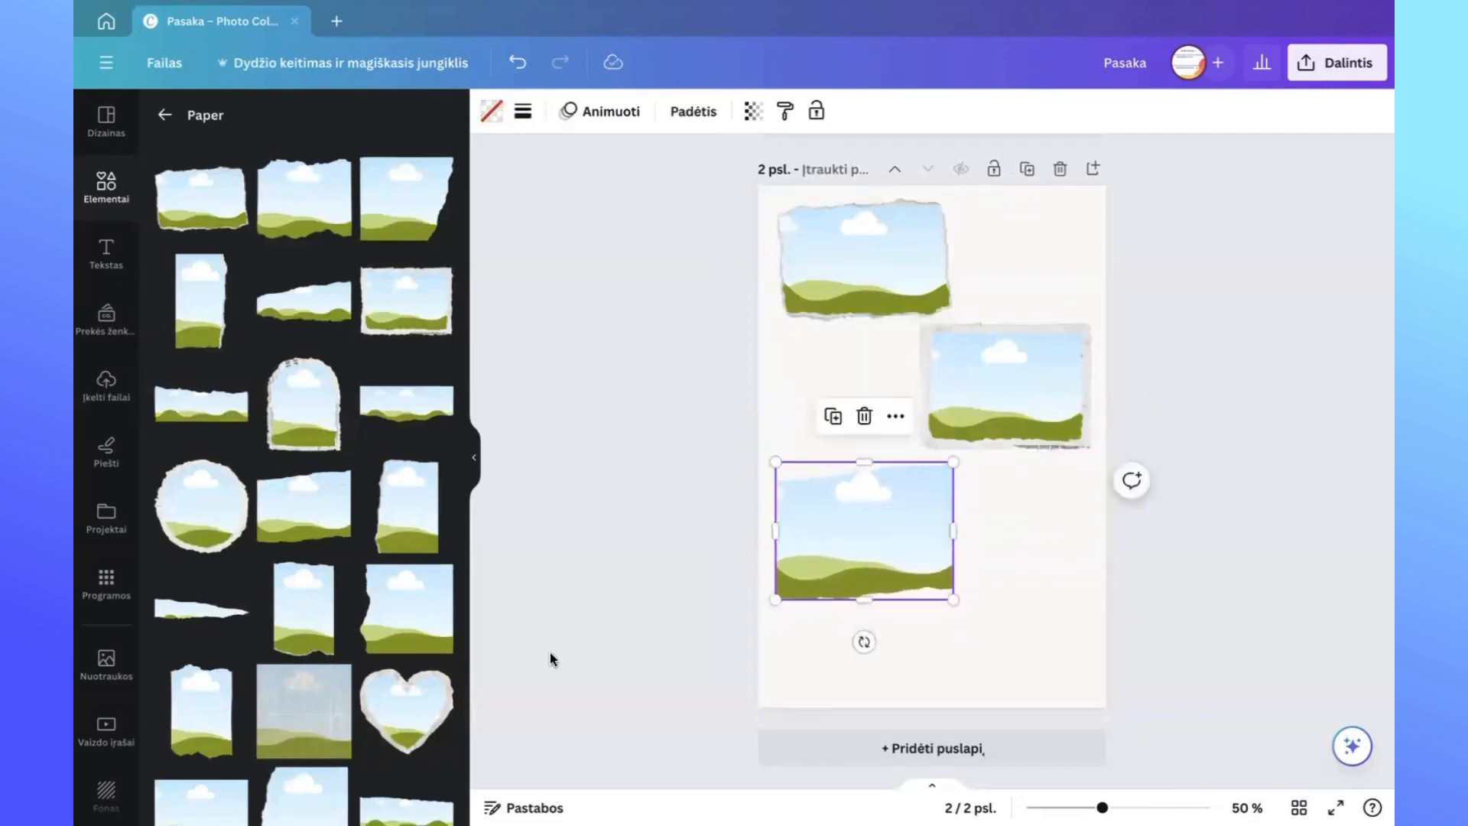
Add a torn paper frame with a stepped upper edge to the page's lower-right corner and shrink it slightly.
{"action": "scroll", "coordinate": [321, 735], "scroll_direction": "down", "scroll_amount": 4}
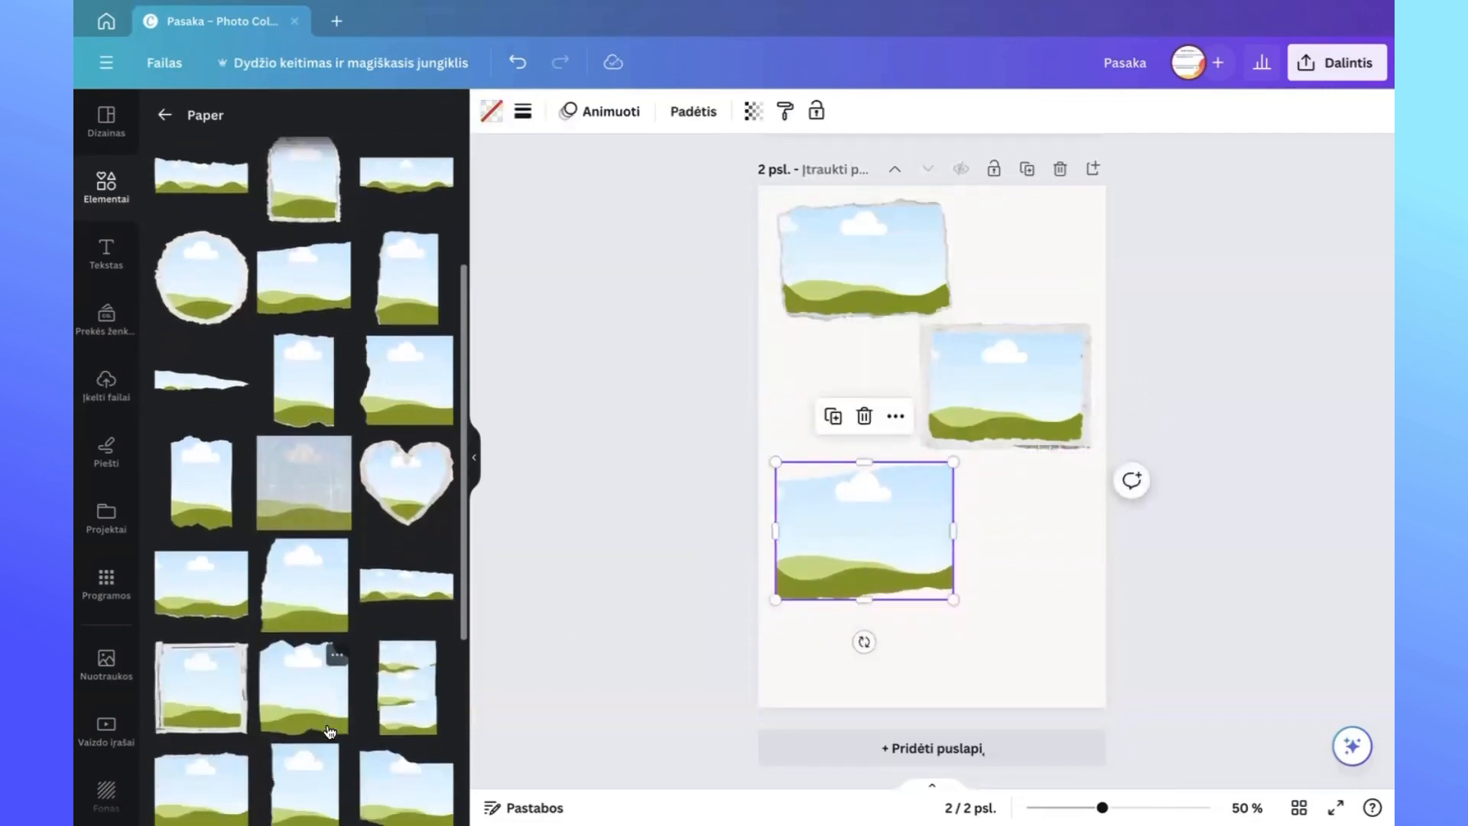
{"action": "scroll", "coordinate": [330, 731], "scroll_direction": "down", "scroll_amount": 2}
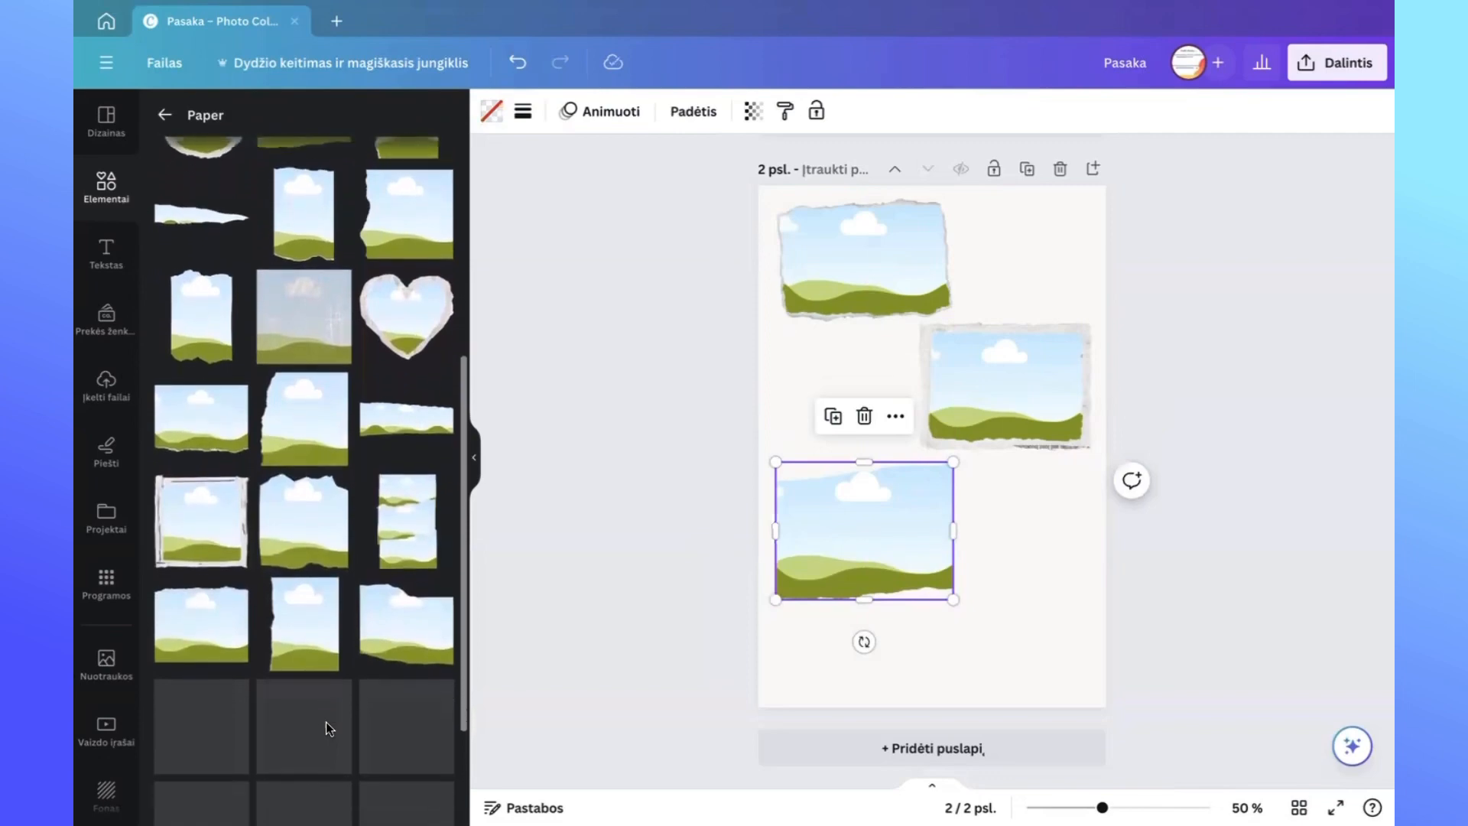
{"action": "scroll", "coordinate": [326, 722], "scroll_direction": "up", "scroll_amount": 1}
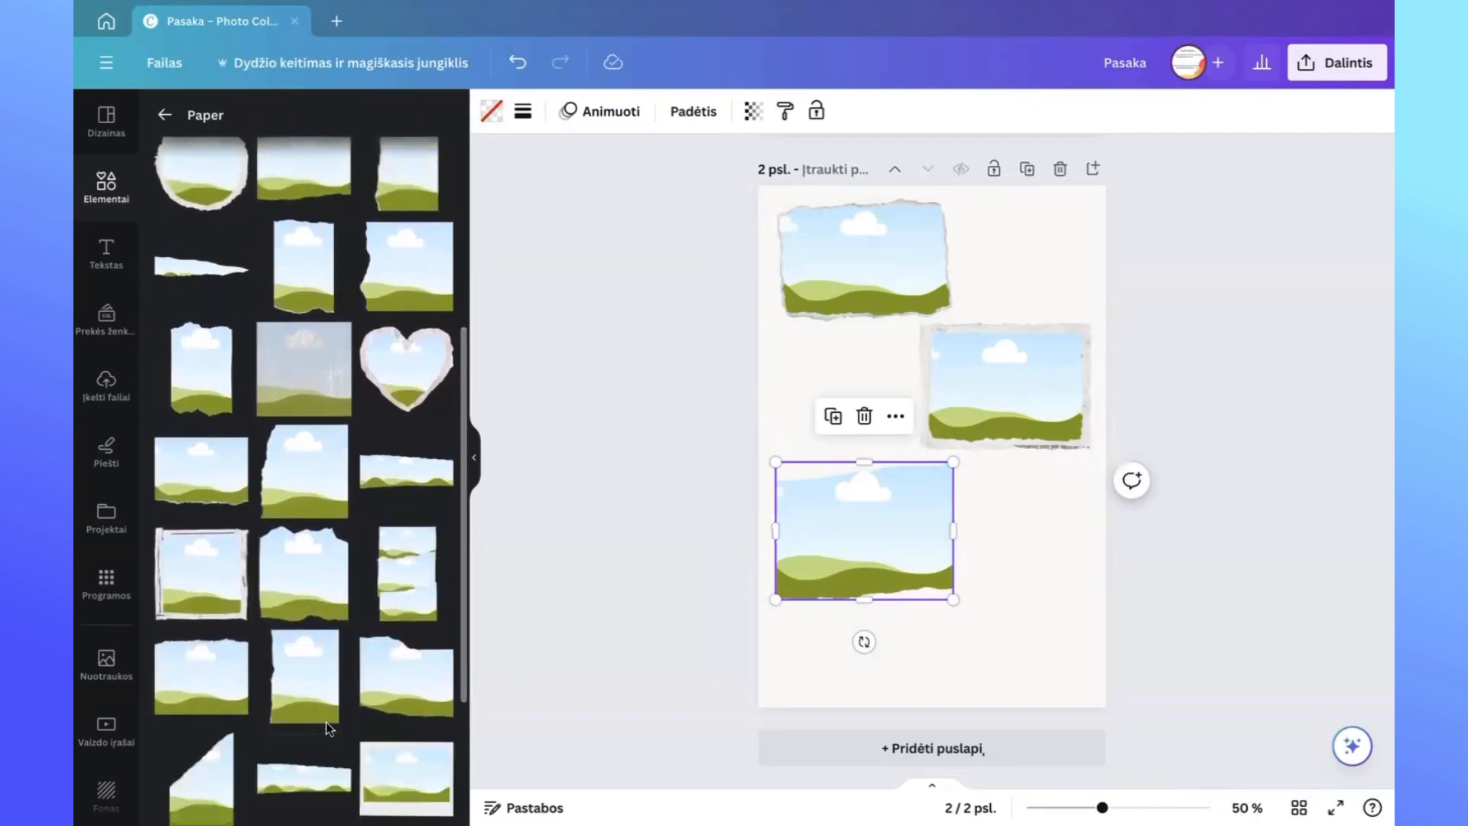
{"action": "left_click", "coordinate": [425, 682]}
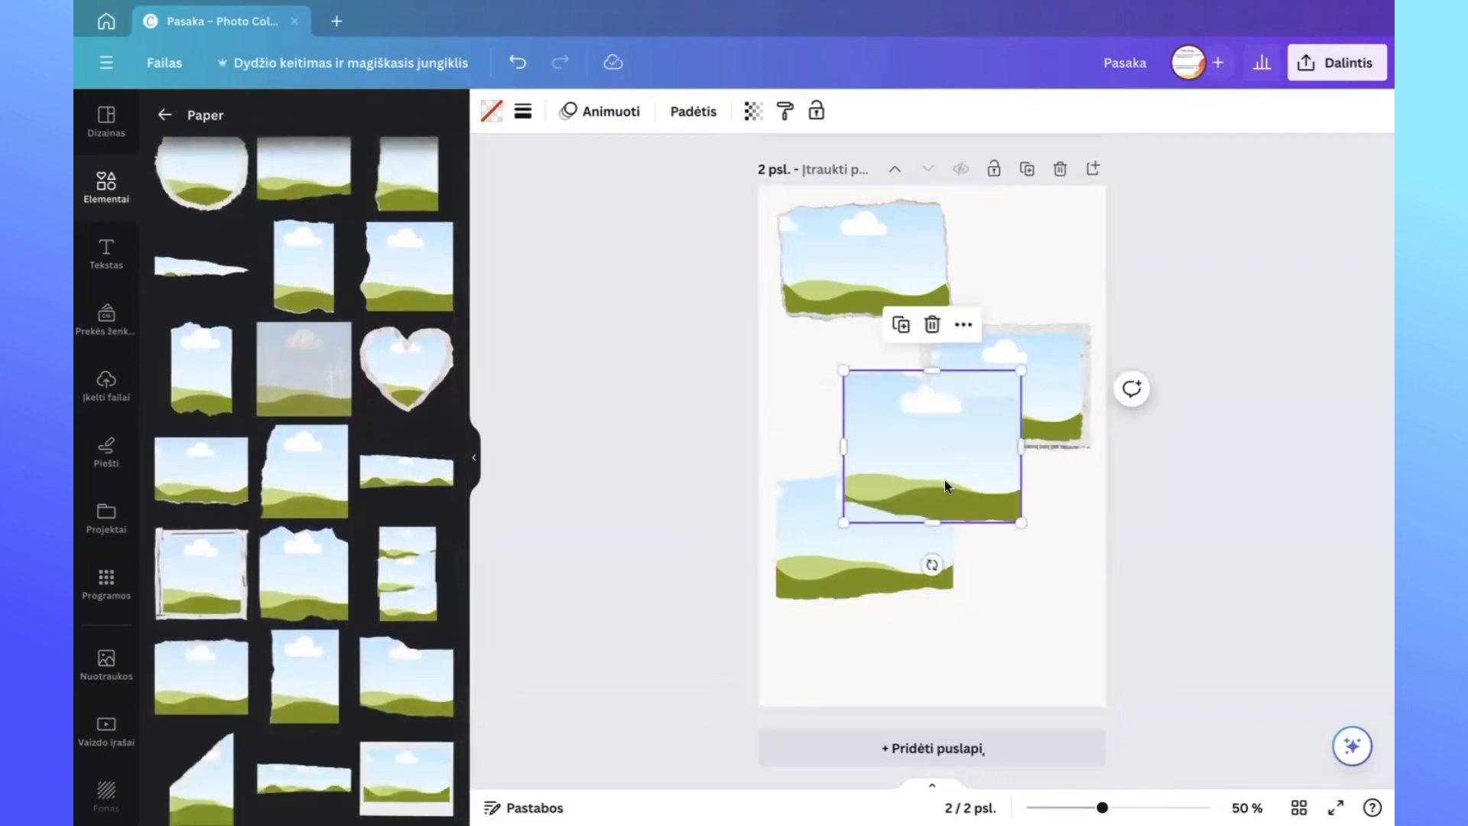
{"action": "left_click_drag", "start_coordinate": [1010, 502], "coordinate": [1041, 629]}
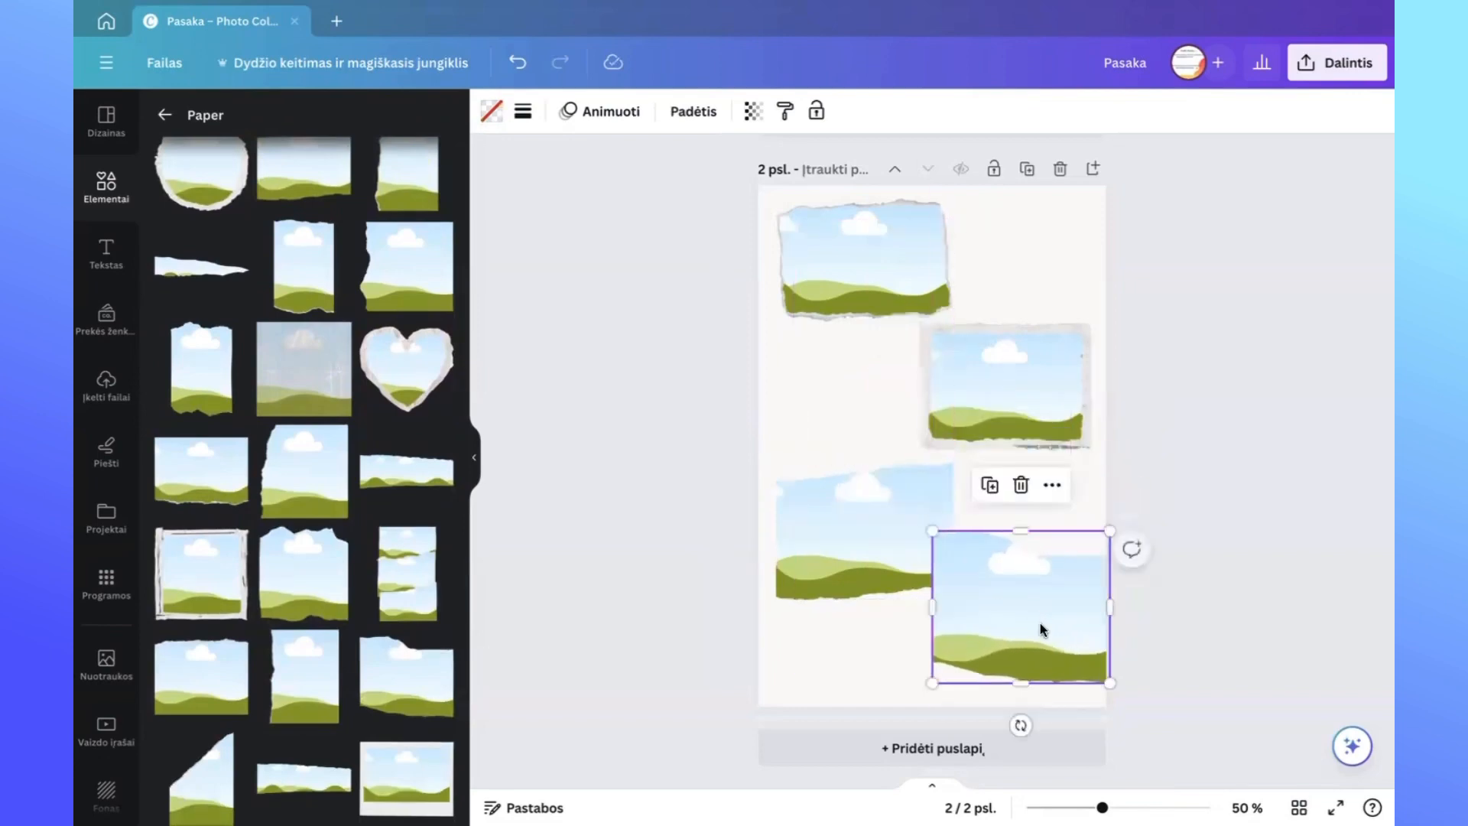
{"action": "left_click_drag", "start_coordinate": [928, 529], "coordinate": [945, 557]}
Shrink the borderless torn frame at the page's lower left and align it with the frame in the upper-left corner.
{"action": "left_click", "coordinate": [940, 558]}
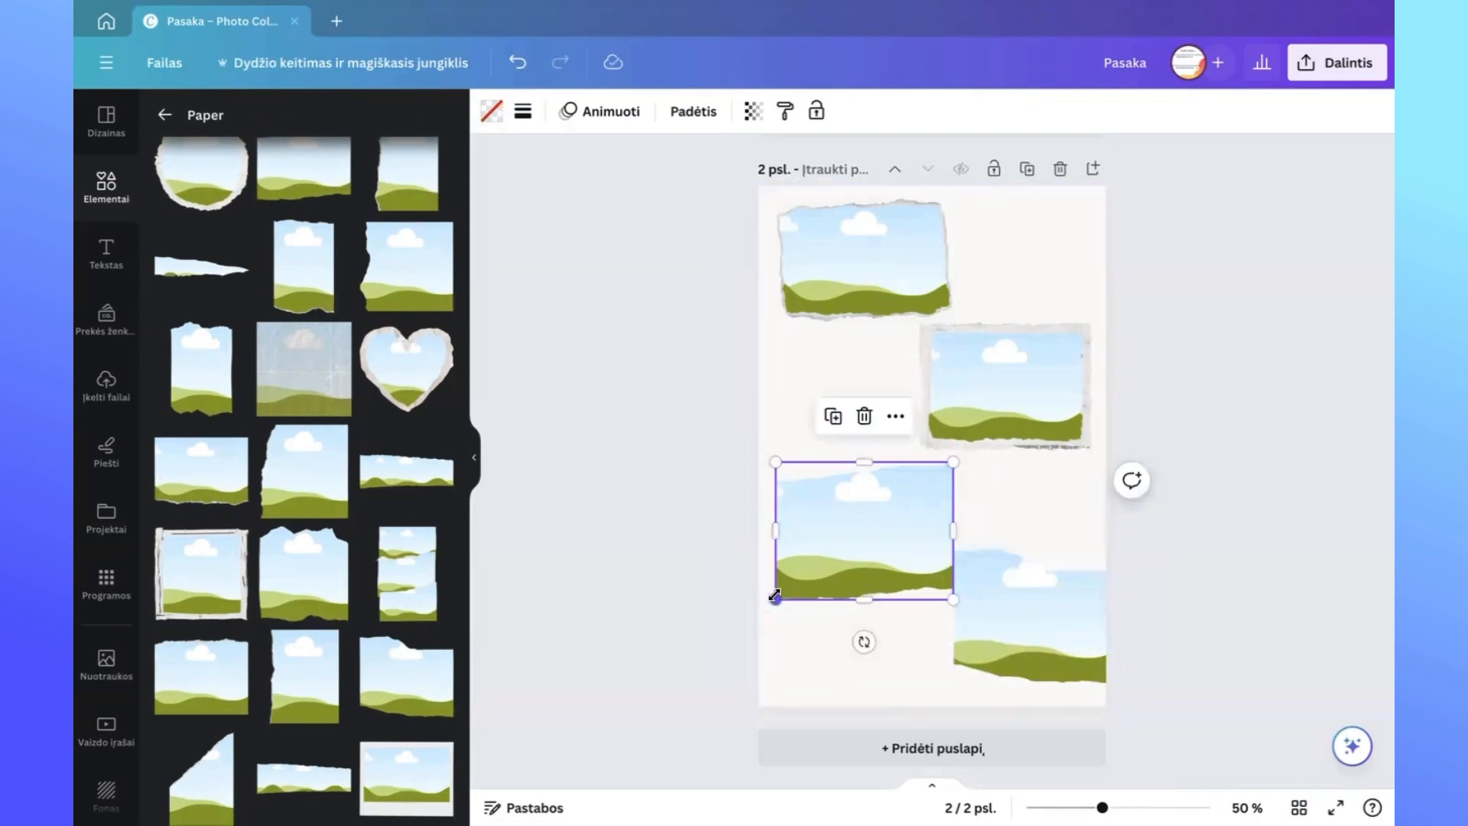
{"action": "left_click_drag", "start_coordinate": [775, 598], "coordinate": [796, 582]}
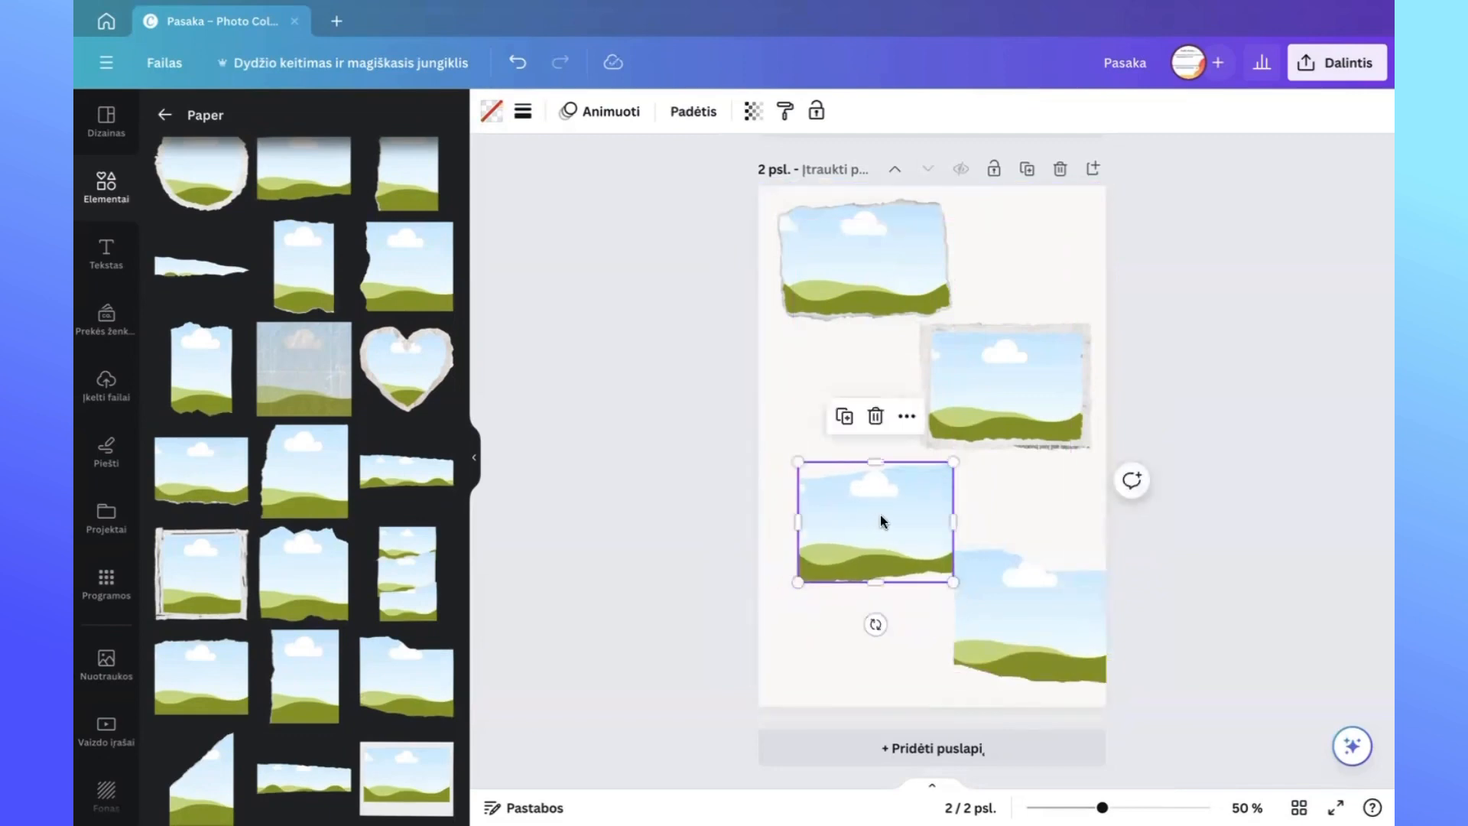
{"action": "left_click_drag", "start_coordinate": [879, 514], "coordinate": [855, 507]}
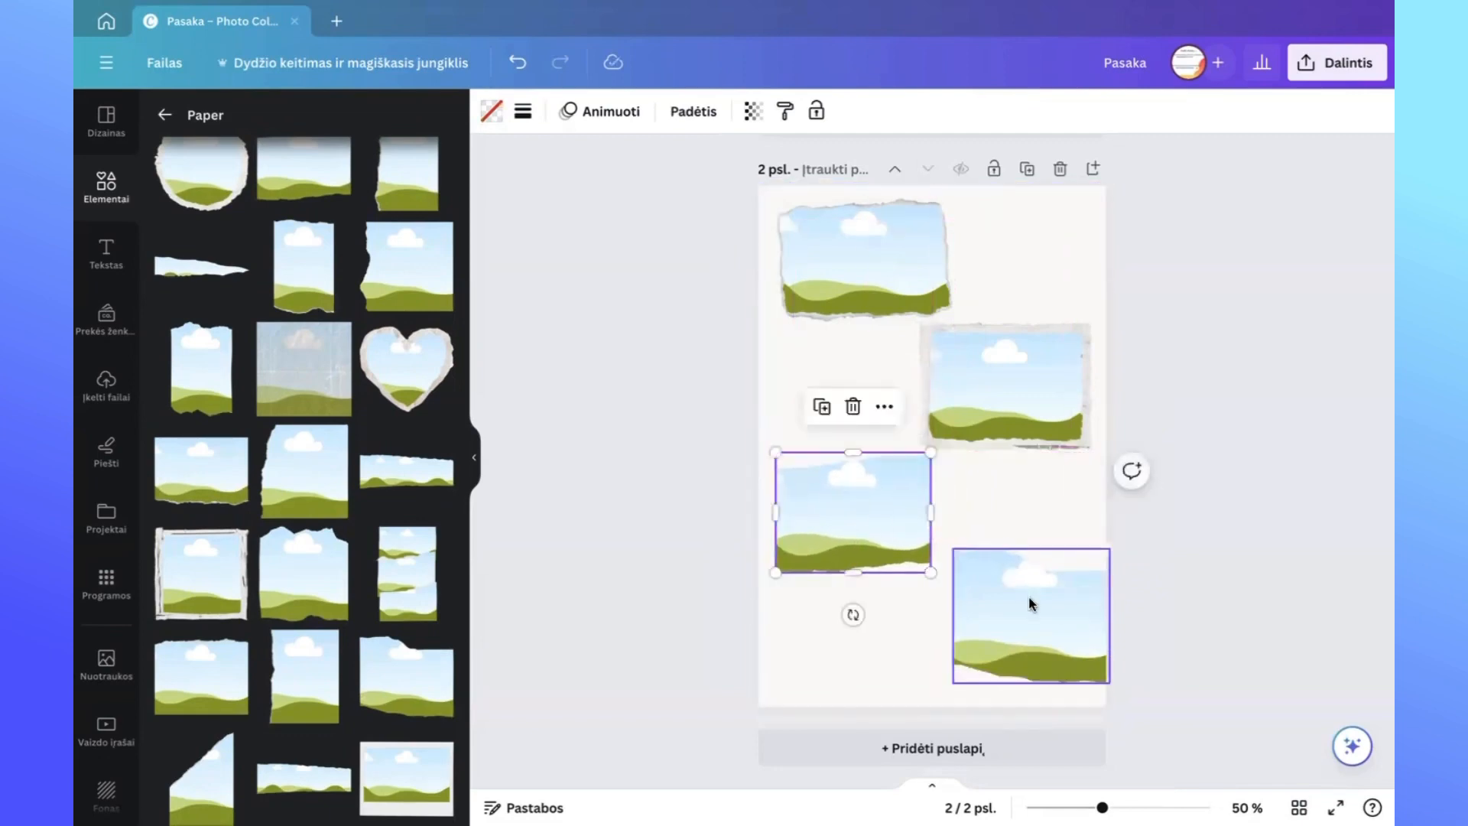
Move the lower-right torn frame fully inside the page and delete the borderless torn frame at the lower left.
{"action": "mouse_move", "coordinate": [1030, 596]}
{"action": "left_mouse_down"}
{"action": "mouse_move", "coordinate": [1002, 590]}
{"action": "mouse_move", "coordinate": [1016, 574]}
{"action": "mouse_move", "coordinate": [1017, 586]}
{"action": "left_mouse_up"}
{"action": "left_click", "coordinate": [997, 377]}
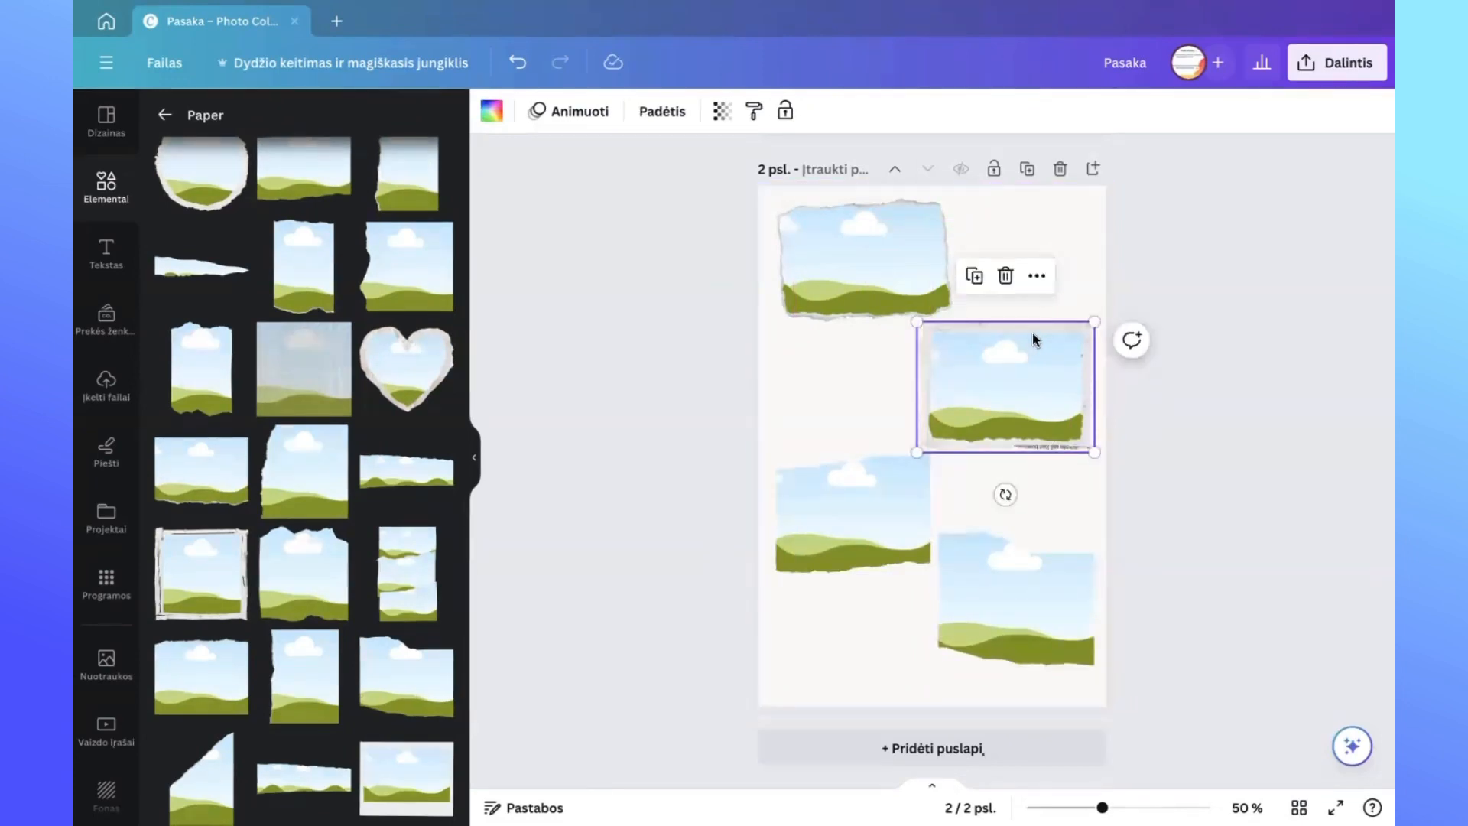
{"action": "left_click", "coordinate": [811, 538]}
{"action": "left_click", "coordinate": [853, 406]}
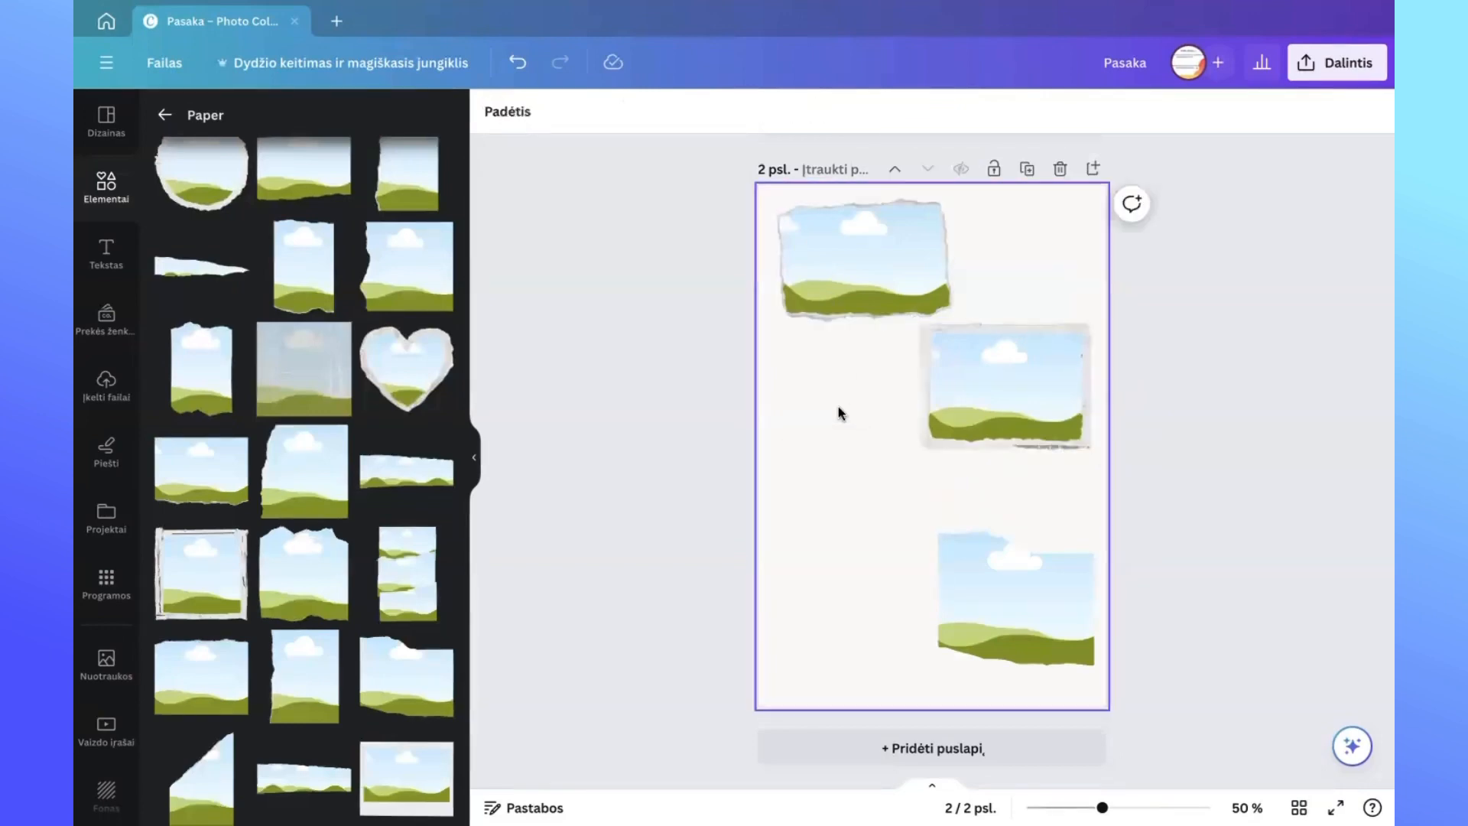
Add the square frame with the sketched paper border at the lower left, shrunken, then shrink the lower-right torn frame and place it alongside.
{"action": "left_click", "coordinate": [202, 573]}
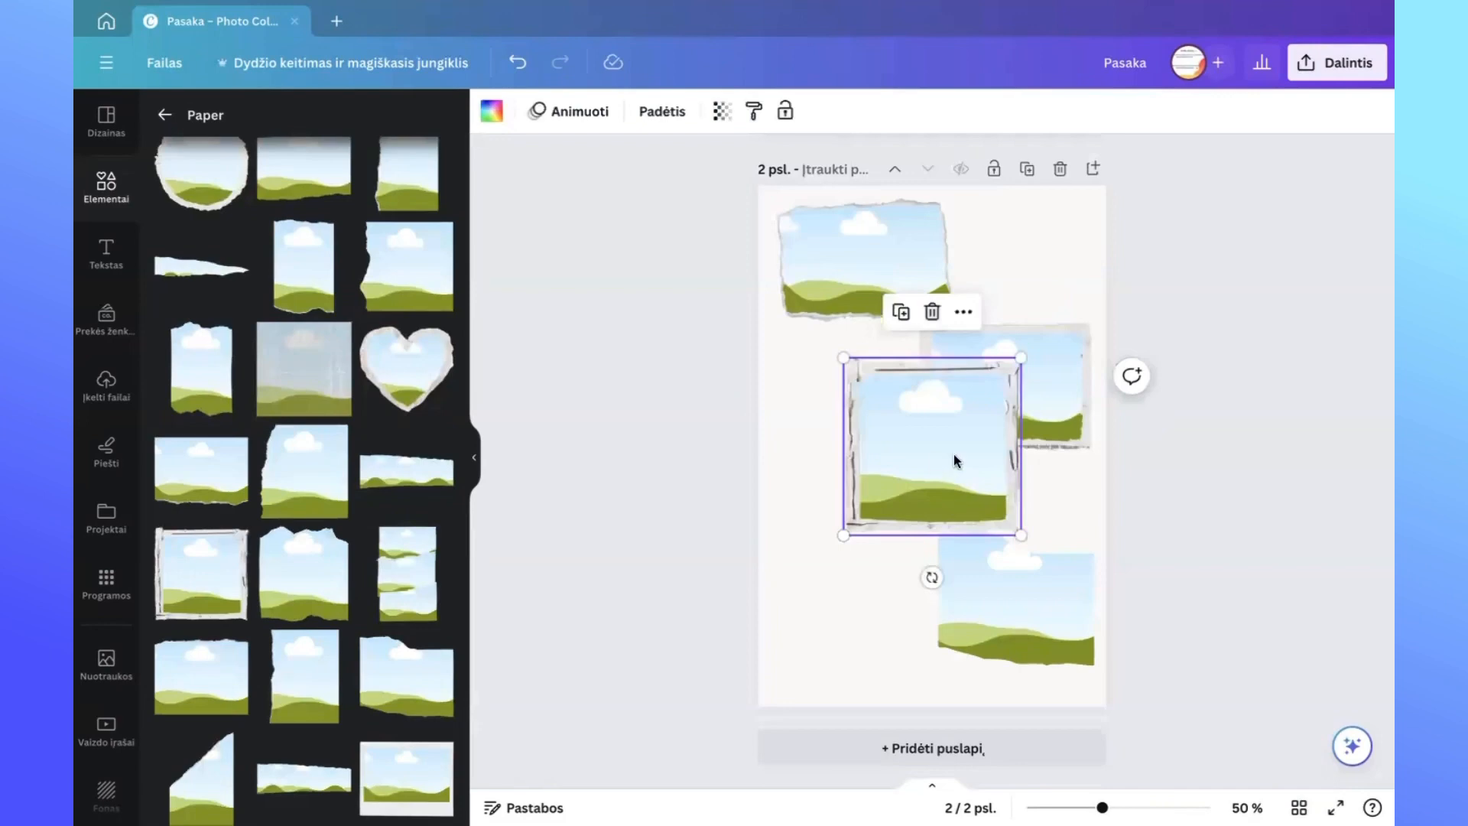
{"action": "left_click_drag", "start_coordinate": [954, 458], "coordinate": [891, 558]}
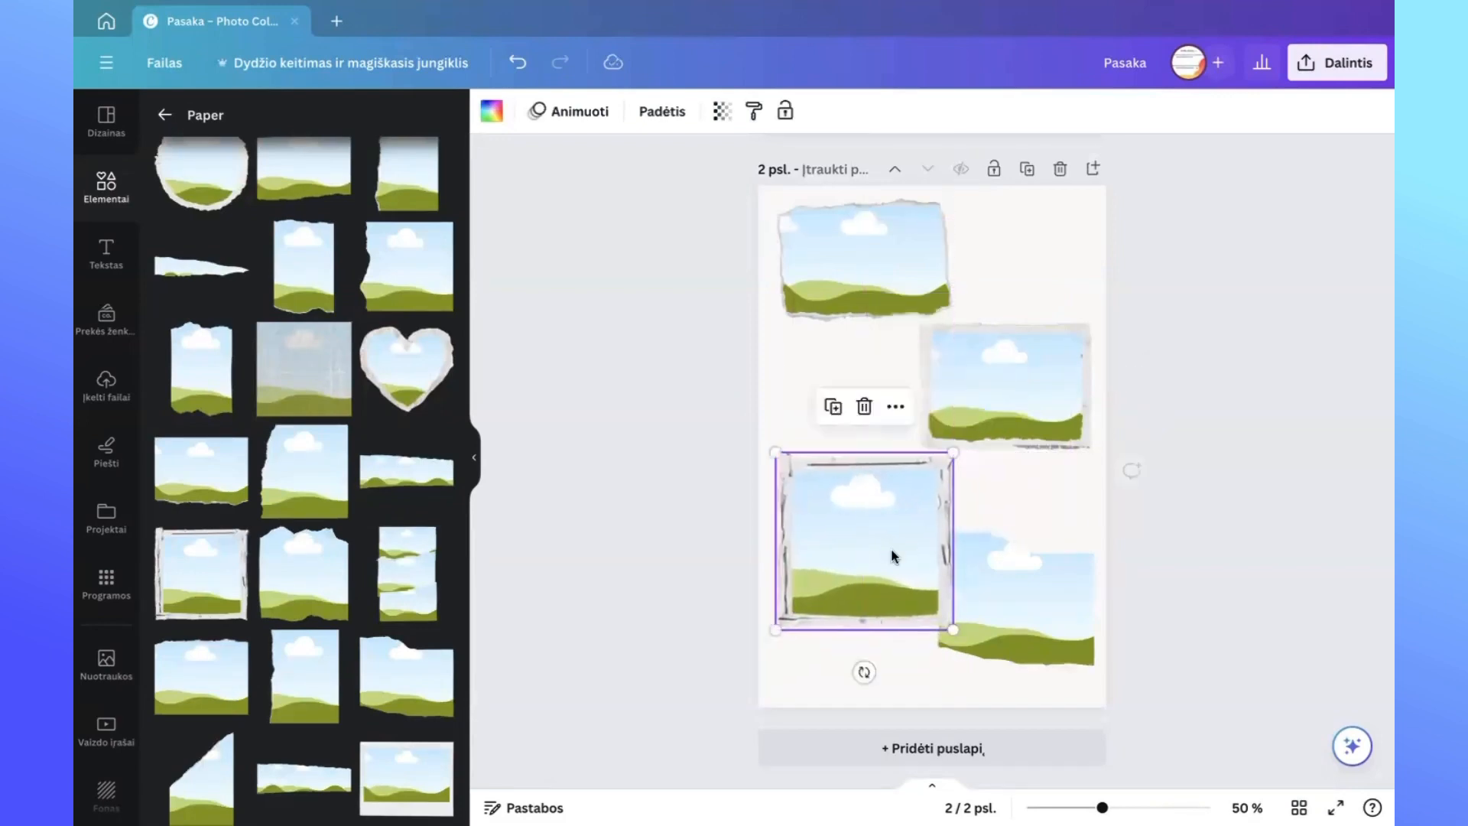
{"action": "left_click_drag", "start_coordinate": [775, 628], "coordinate": [803, 567]}
{"action": "left_click_drag", "start_coordinate": [899, 514], "coordinate": [859, 511]}
{"action": "left_click", "coordinate": [1003, 596]}
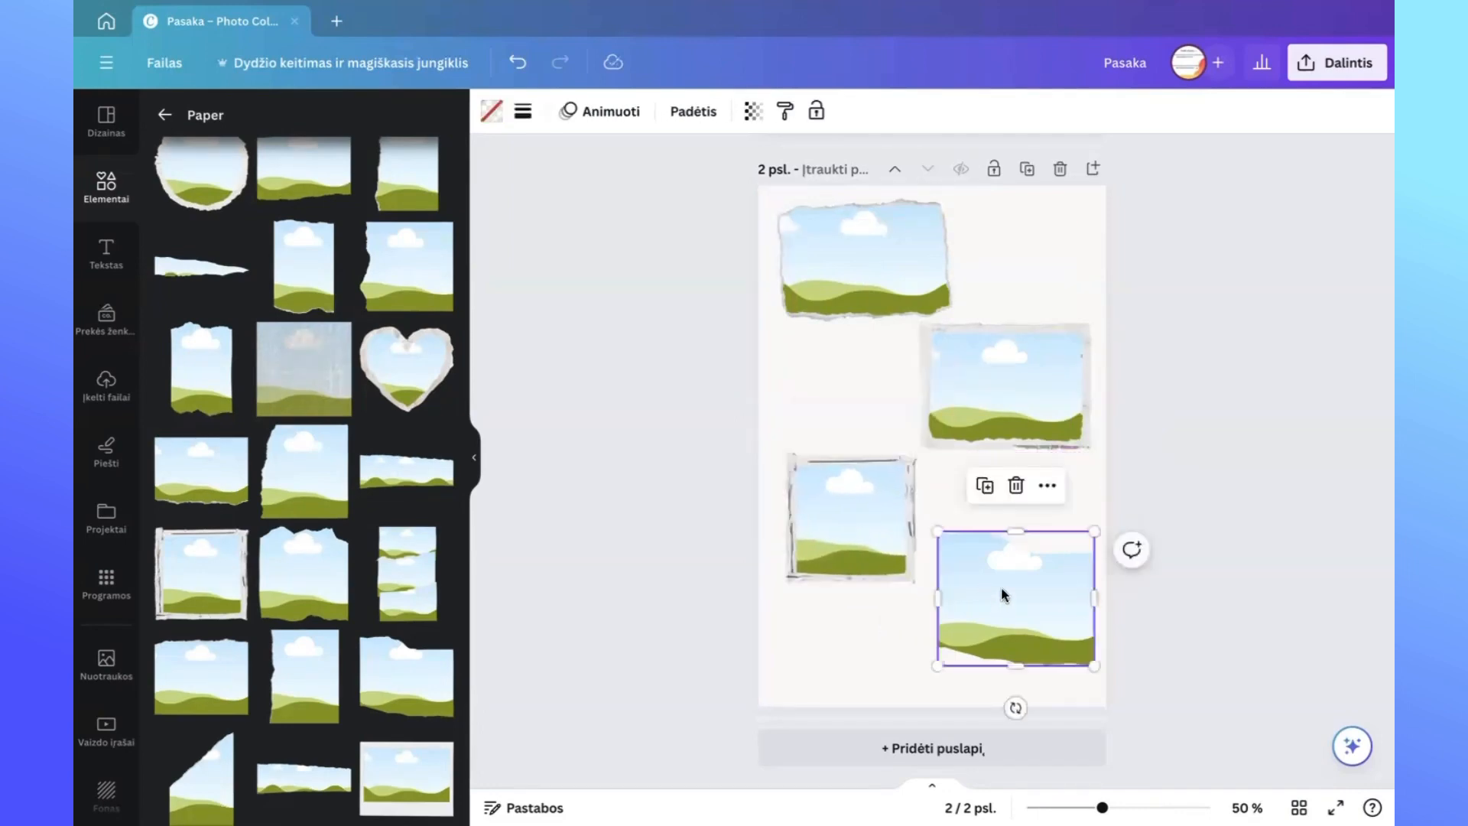
{"action": "left_click_drag", "start_coordinate": [945, 655], "coordinate": [985, 539]}
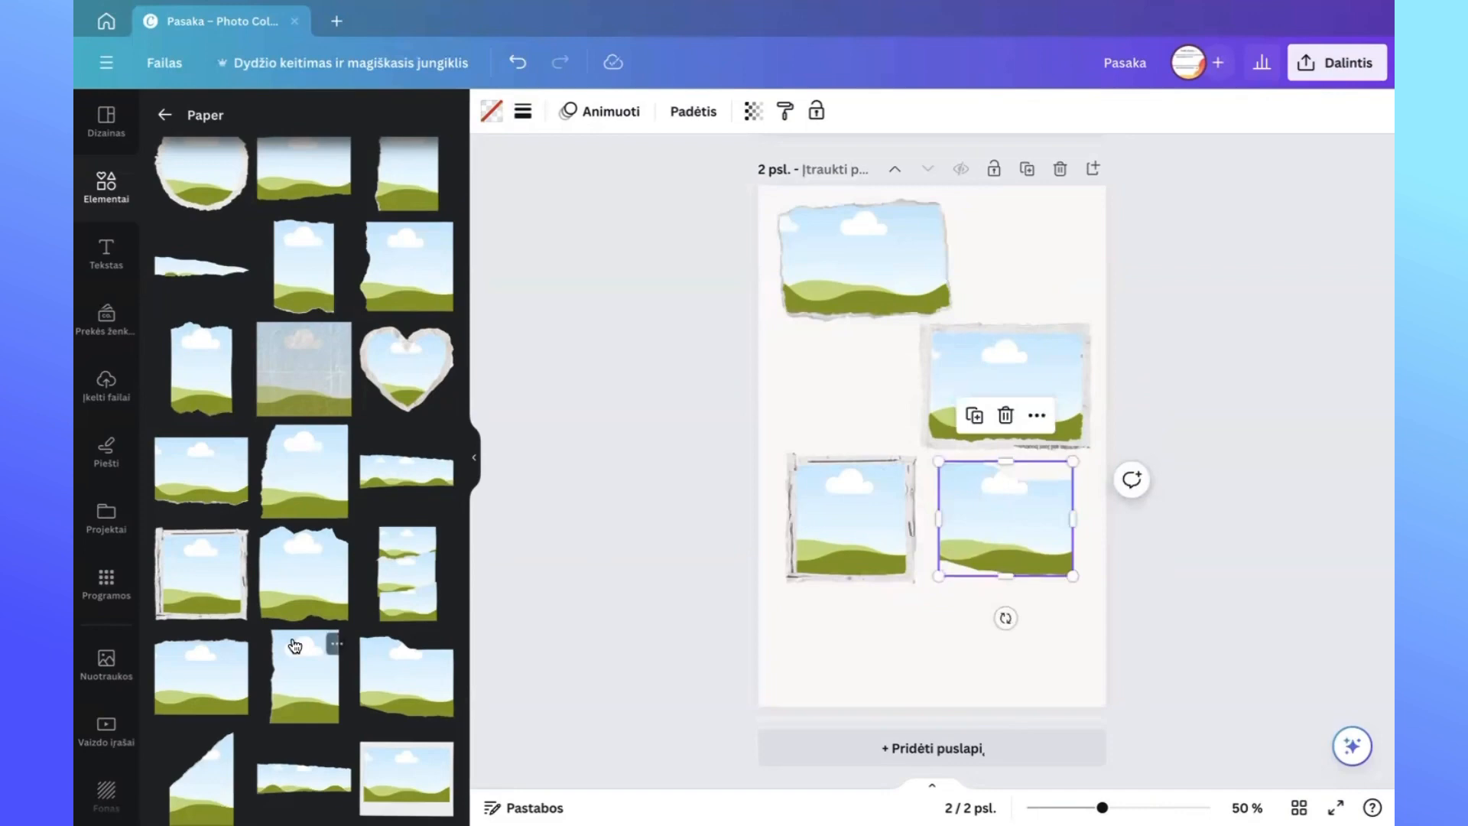
Add the round torn-paper frame at the bottom of the page and shrink it to fit below the stepped torn frame.
{"action": "scroll", "coordinate": [295, 646], "scroll_direction": "down", "scroll_amount": 6}
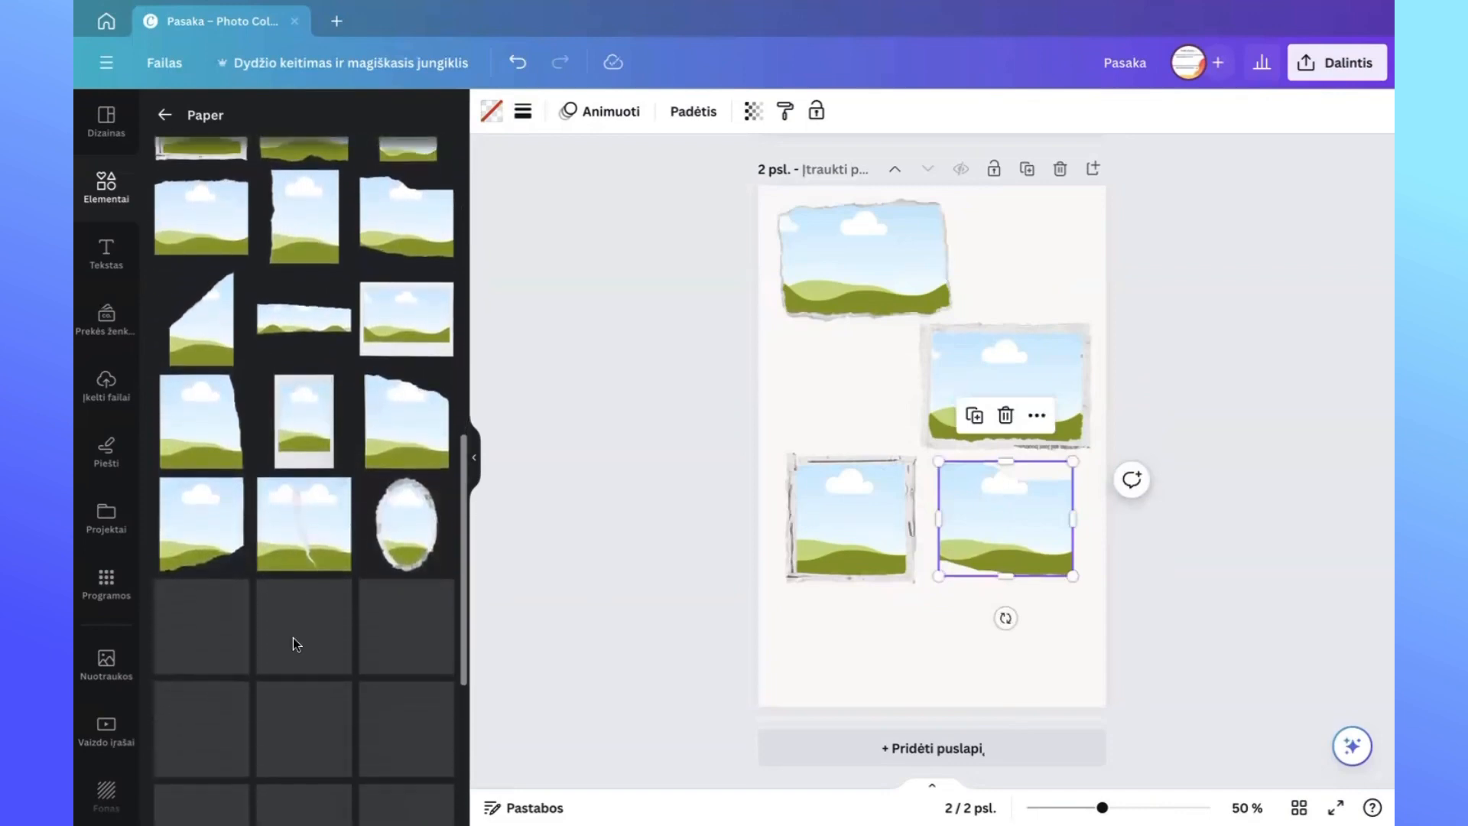
{"action": "left_click", "coordinate": [188, 455]}
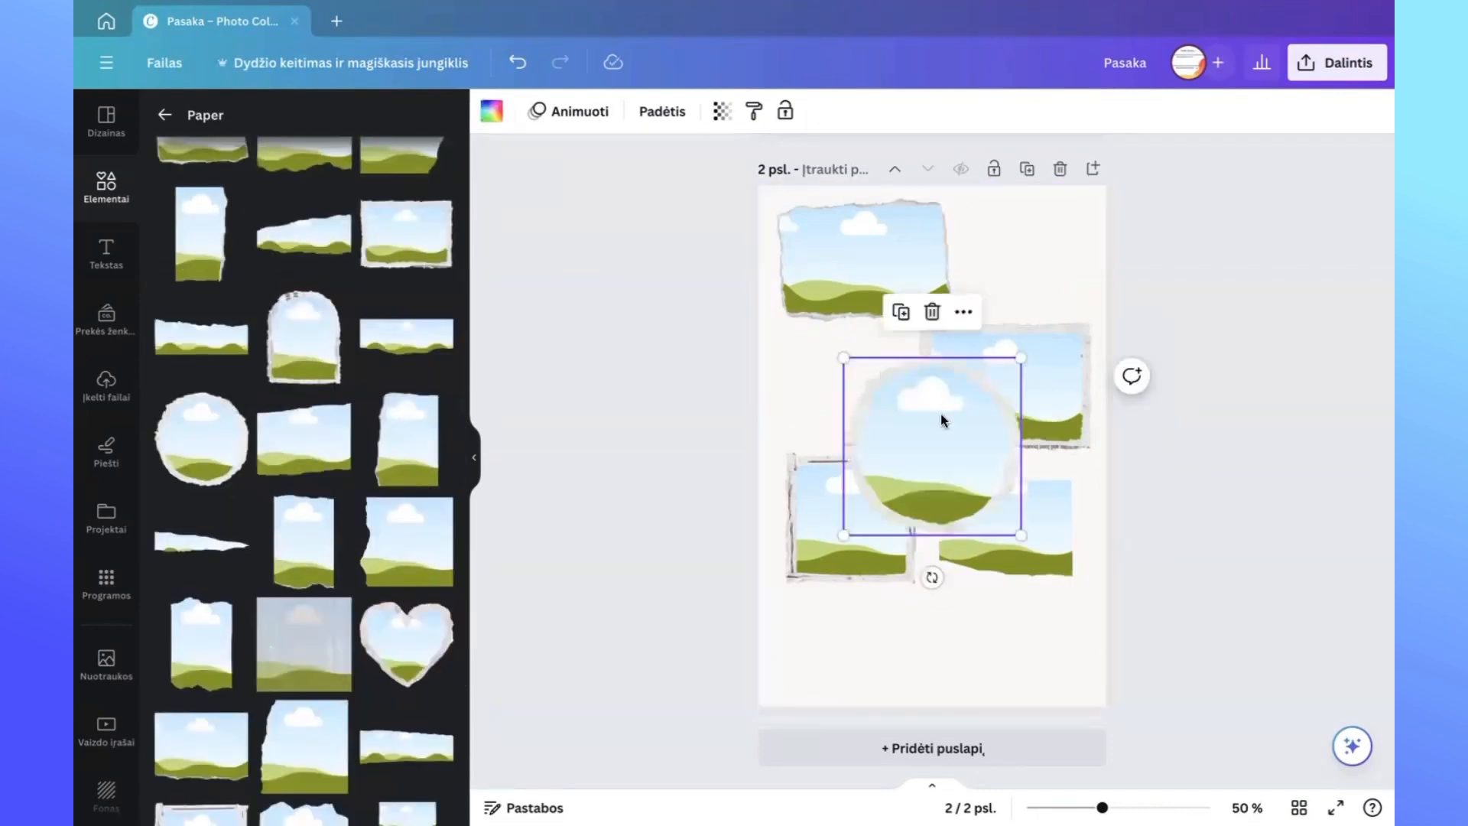
{"action": "left_click_drag", "start_coordinate": [929, 448], "coordinate": [944, 624]}
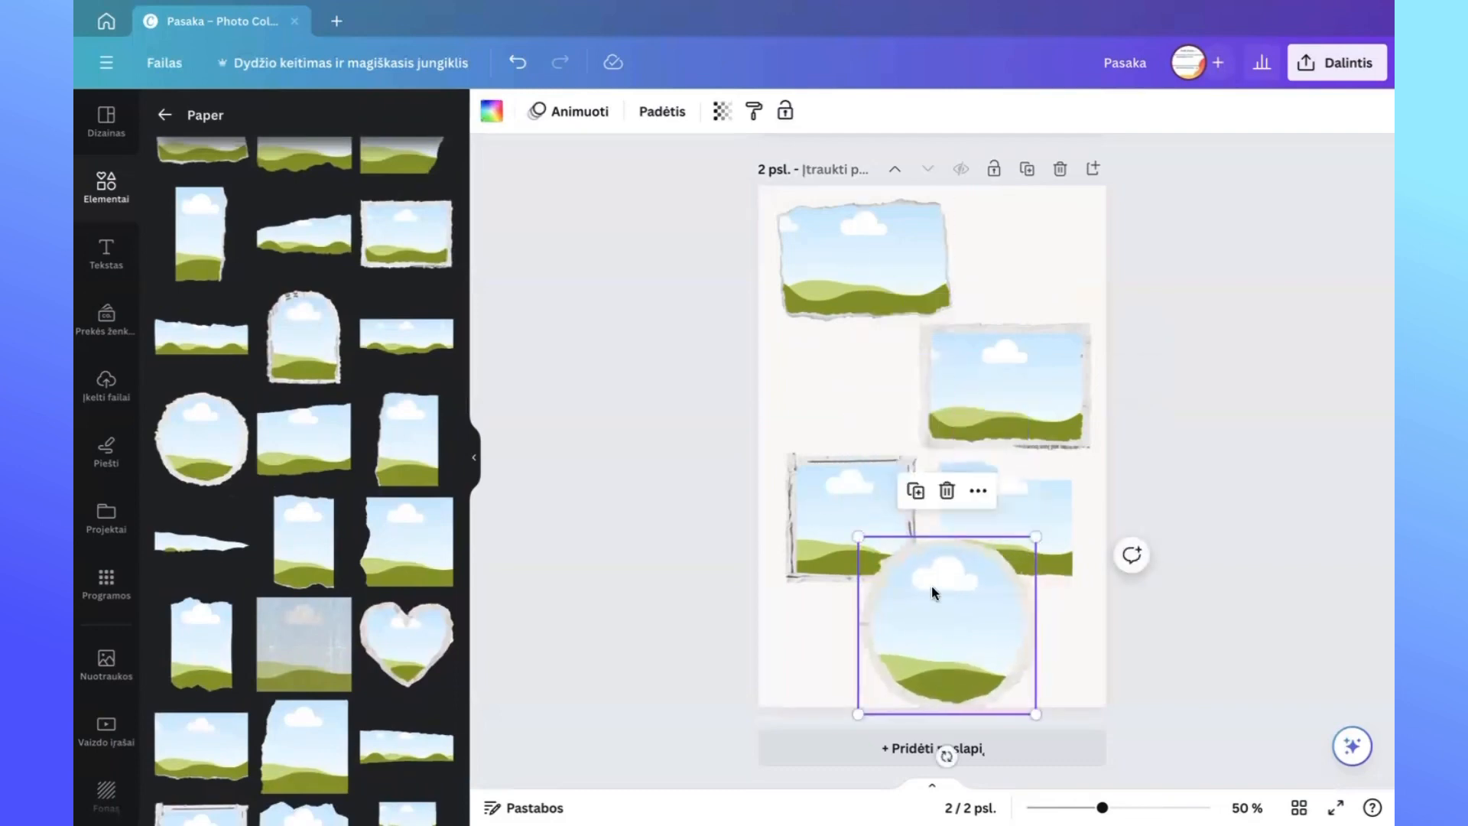
{"action": "left_click_drag", "start_coordinate": [857, 534], "coordinate": [897, 587]}
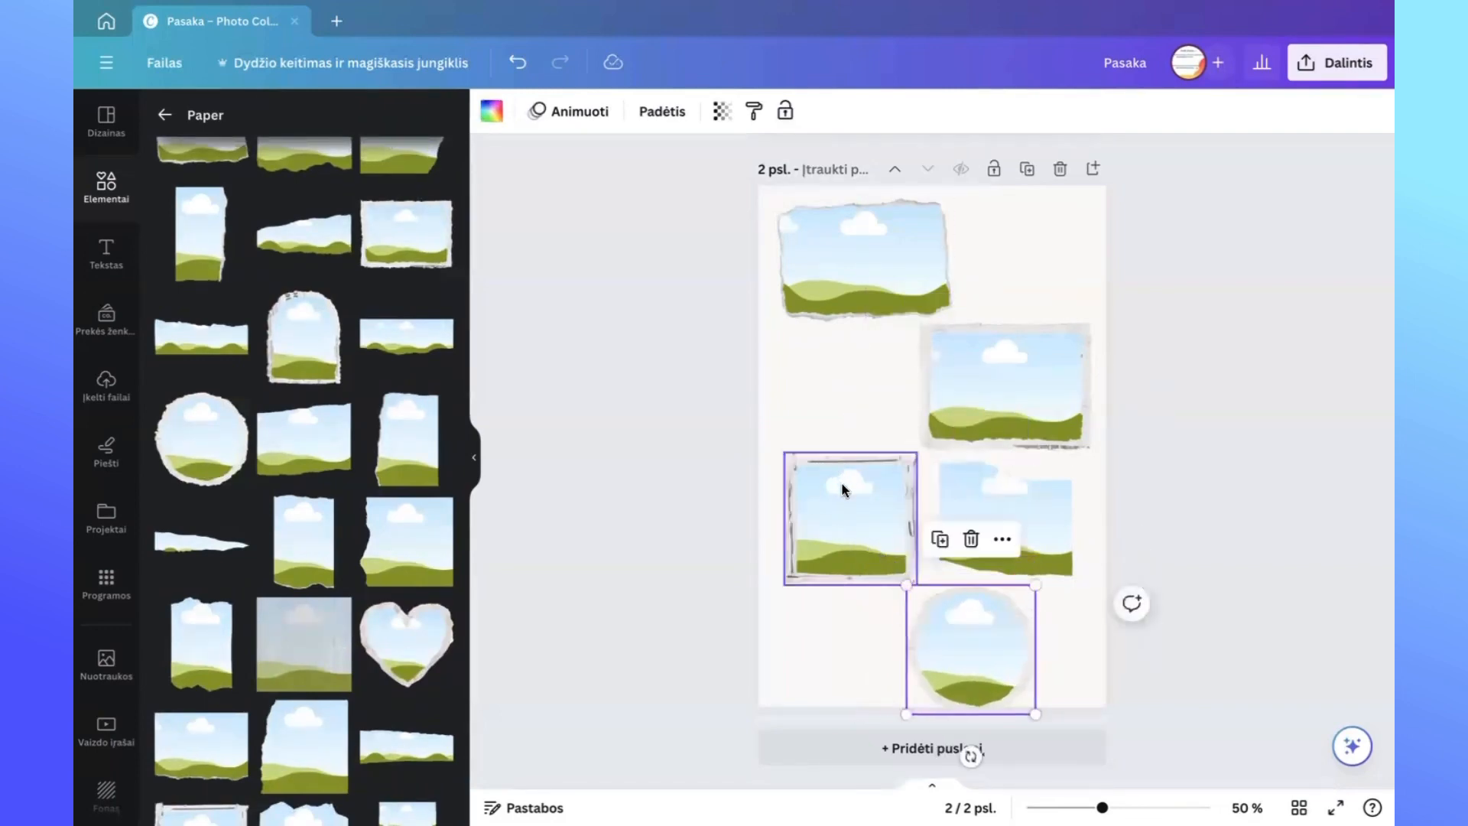
Move the square frame up along the page's left side and place the round frame below it.
{"action": "left_click_drag", "start_coordinate": [843, 489], "coordinate": [836, 416]}
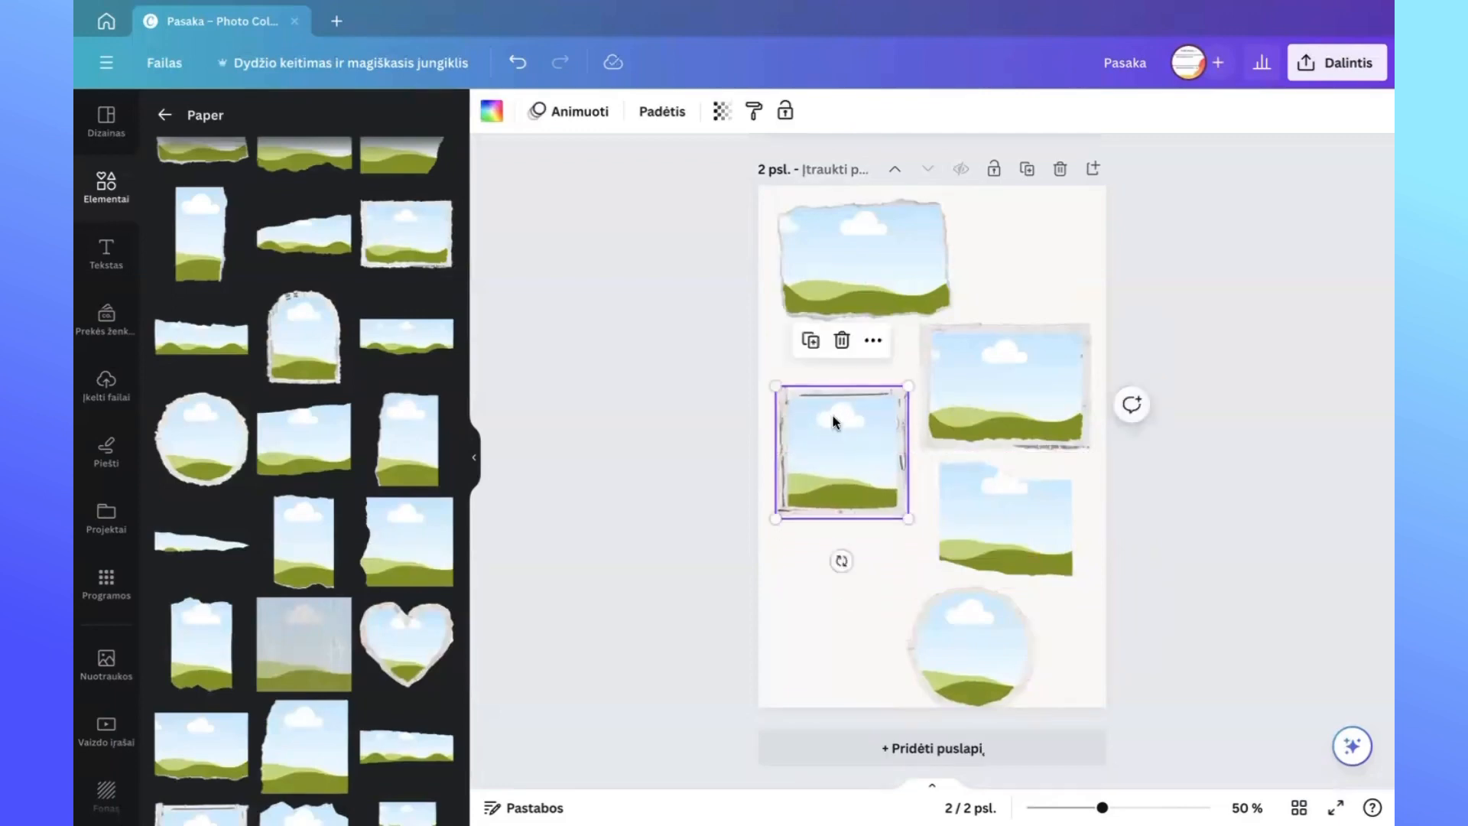
{"action": "left_click", "coordinate": [1012, 504]}
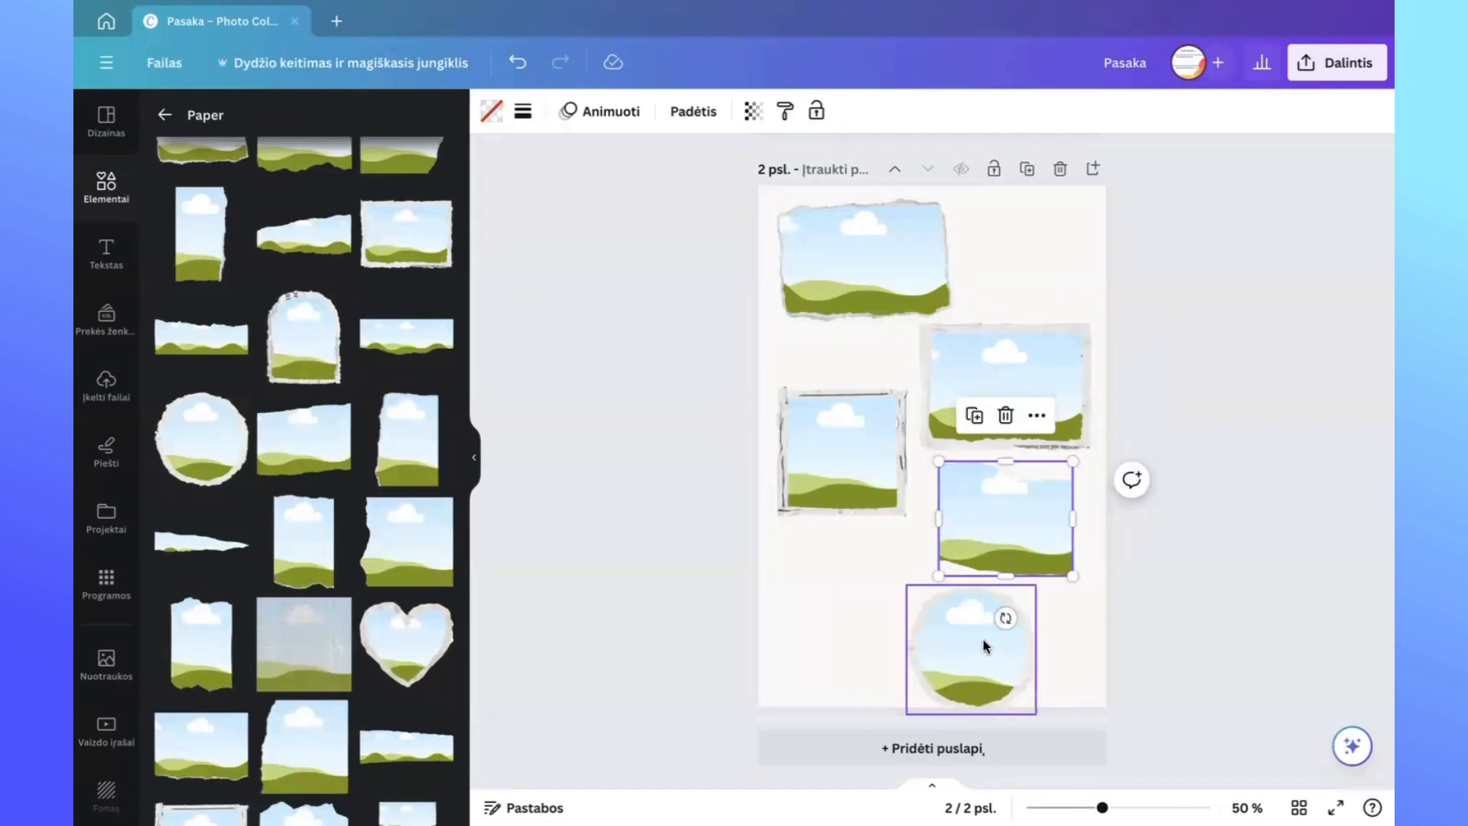
{"action": "left_click_drag", "start_coordinate": [983, 638], "coordinate": [885, 608]}
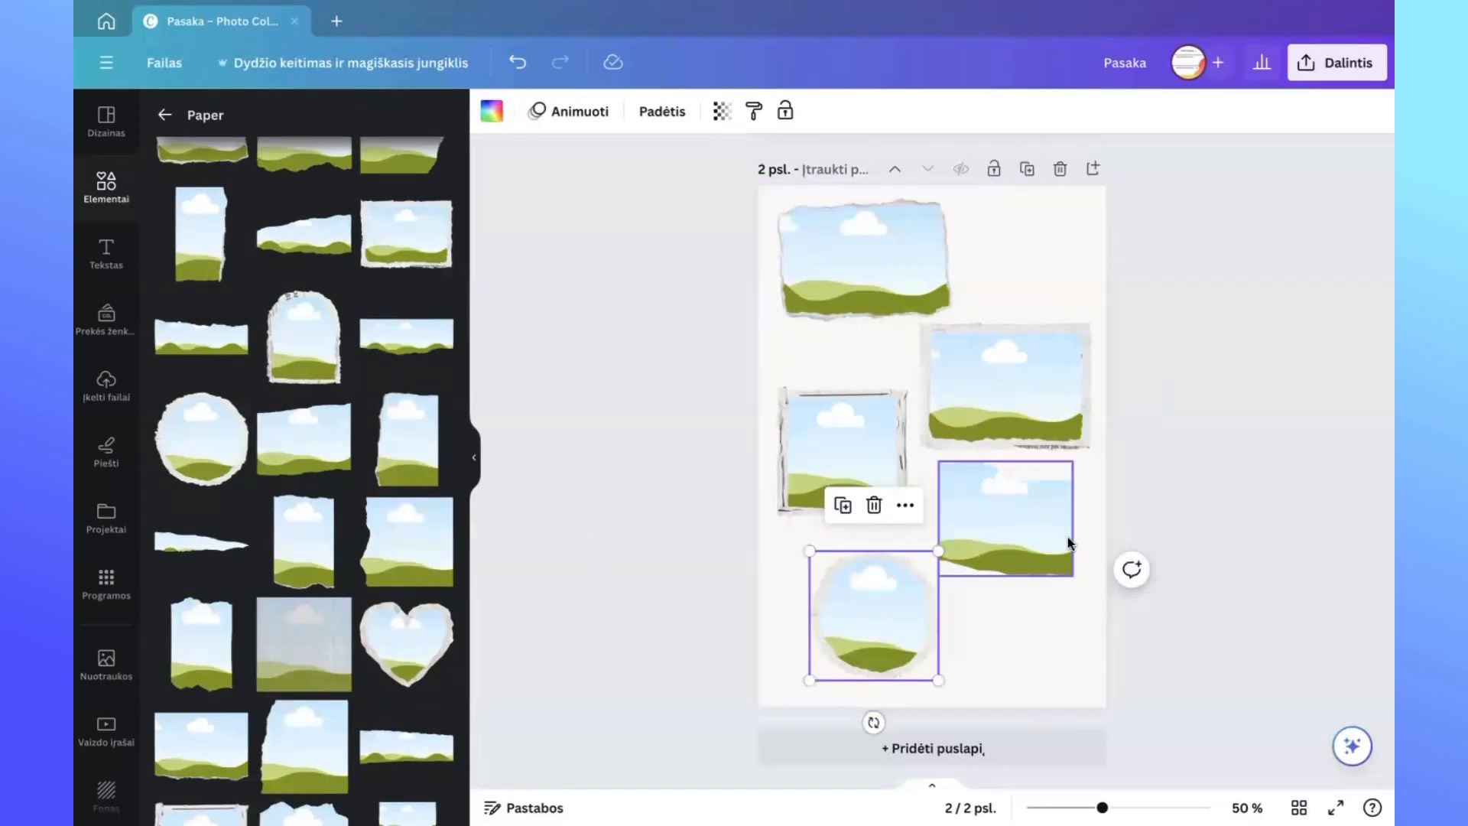
Move the stepped torn frame down beside the round frame and lower the white-bordered landscape frame above it.
{"action": "left_click", "coordinate": [1029, 521]}
{"action": "left_click_drag", "start_coordinate": [1029, 521], "coordinate": [1035, 570]}
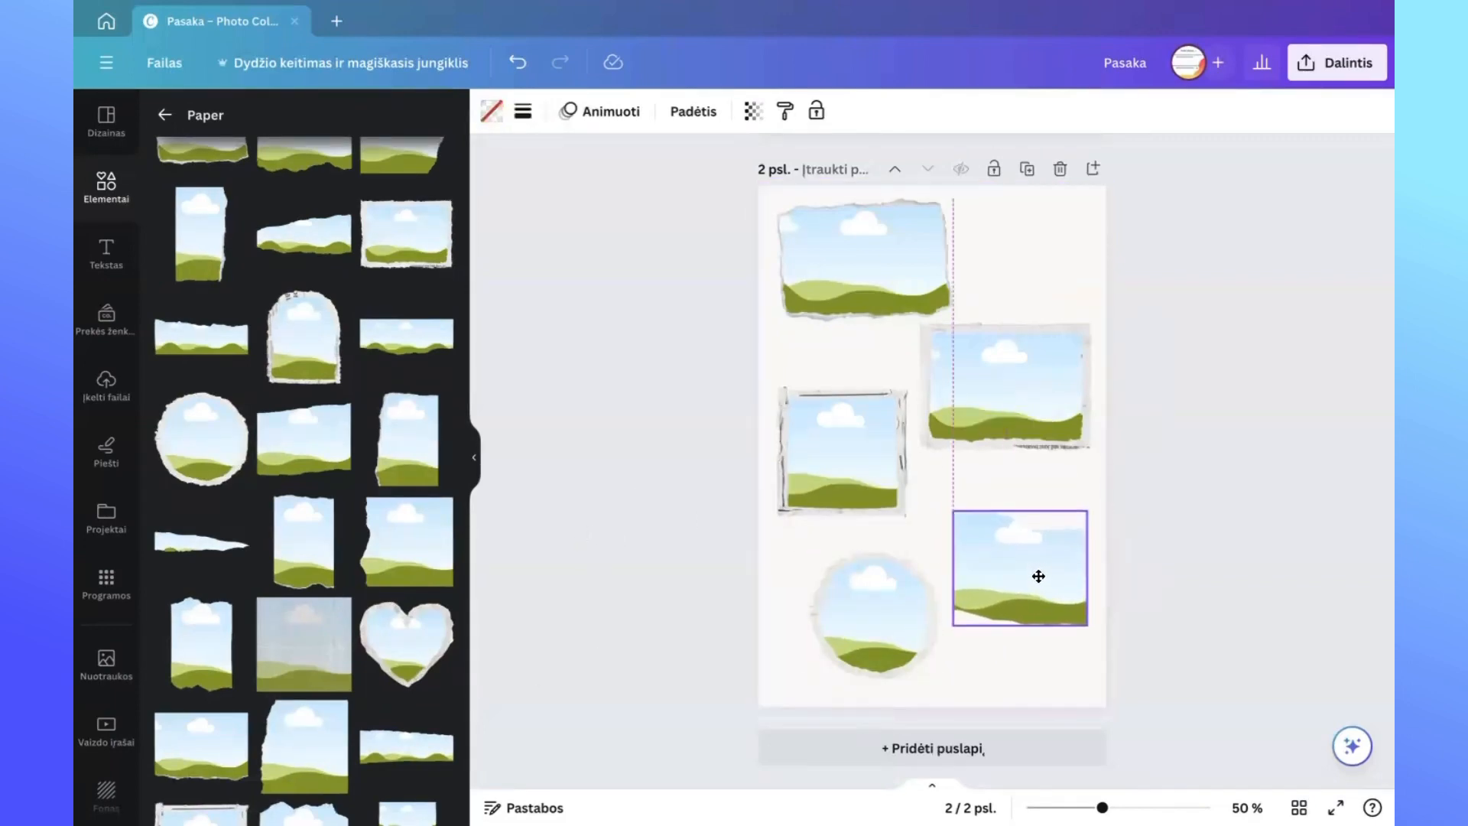
{"action": "left_click", "coordinate": [1038, 380]}
{"action": "left_click_drag", "start_coordinate": [1038, 381], "coordinate": [1038, 413]}
{"action": "left_click", "coordinate": [908, 280]}
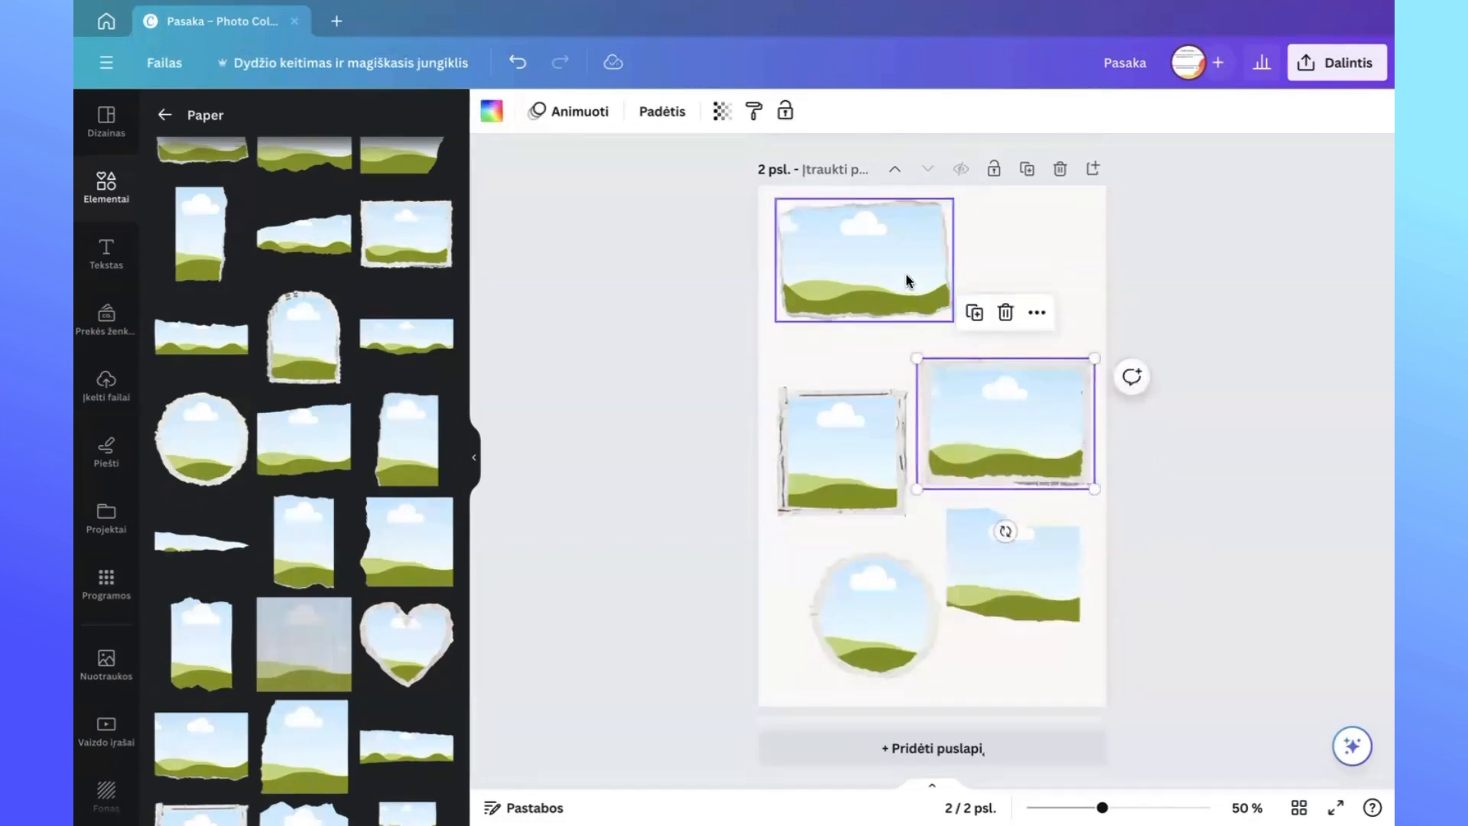
Shift the top torn-paper frame toward the page's centre and fill it with the uploaded illustration of the red-haired girl with two birds.
{"action": "left_click_drag", "start_coordinate": [908, 281], "coordinate": [953, 301]}
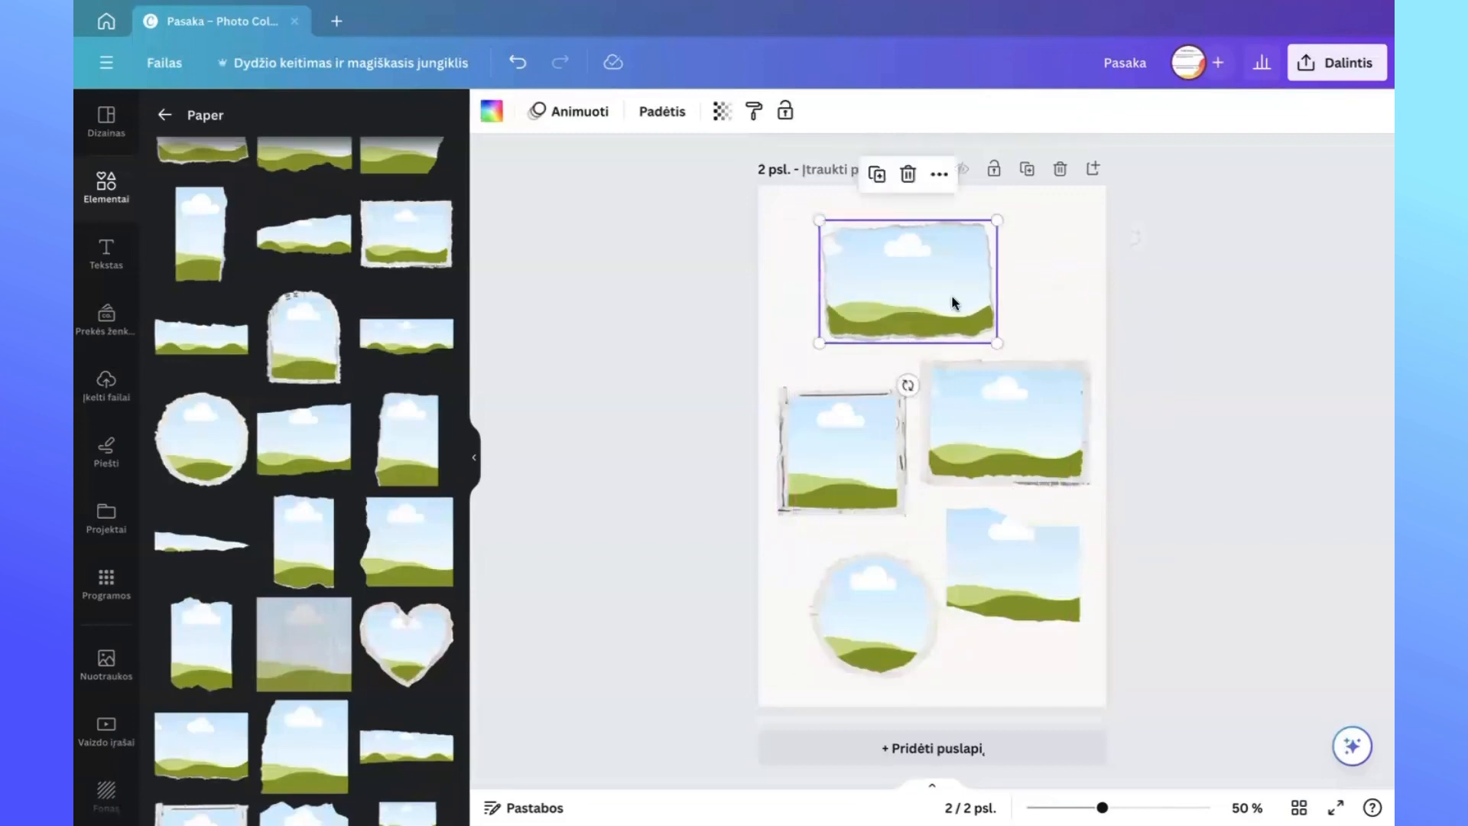
{"action": "left_click", "coordinate": [570, 539]}
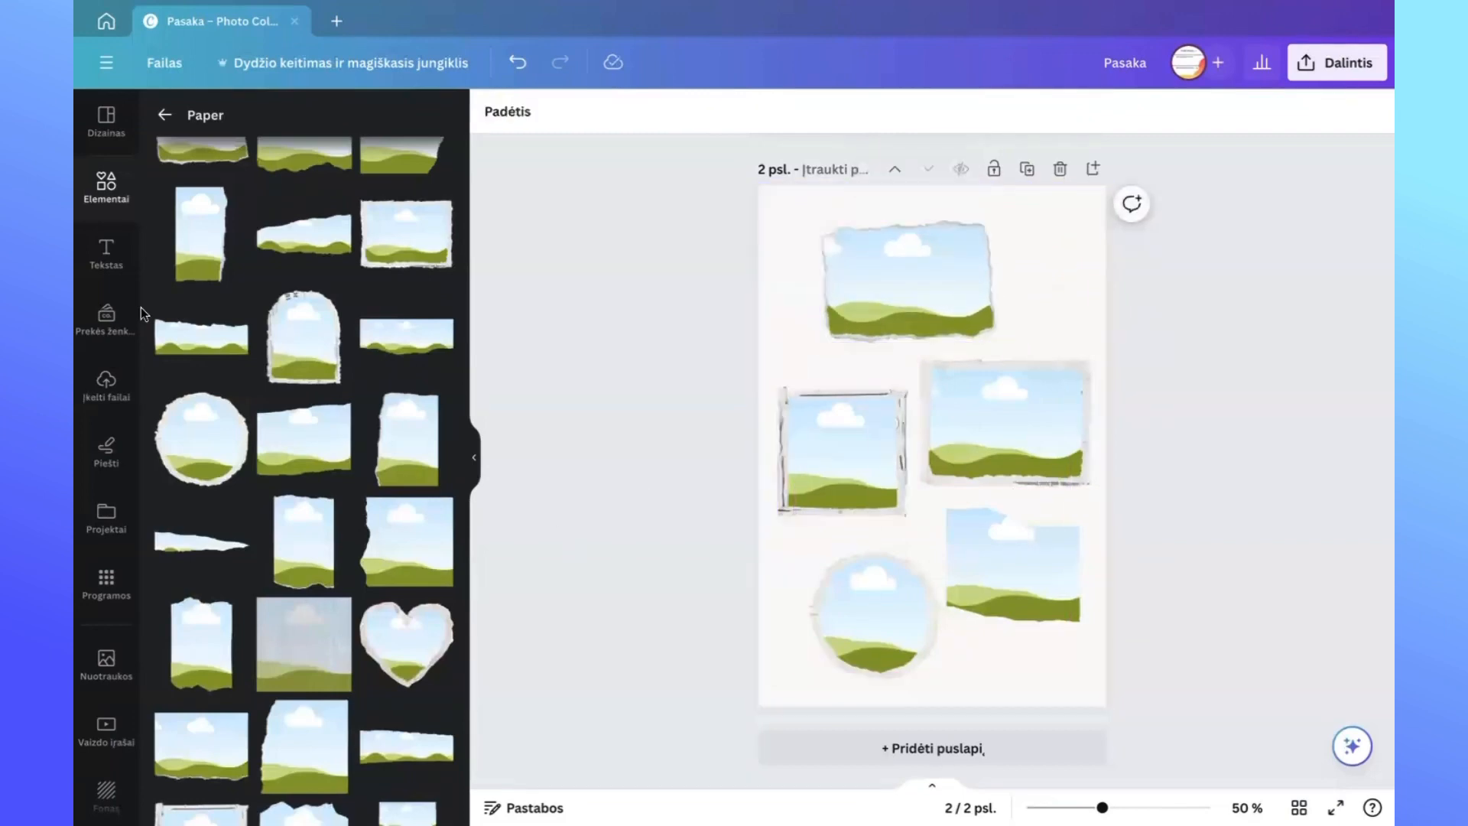
{"action": "left_click", "coordinate": [105, 386]}
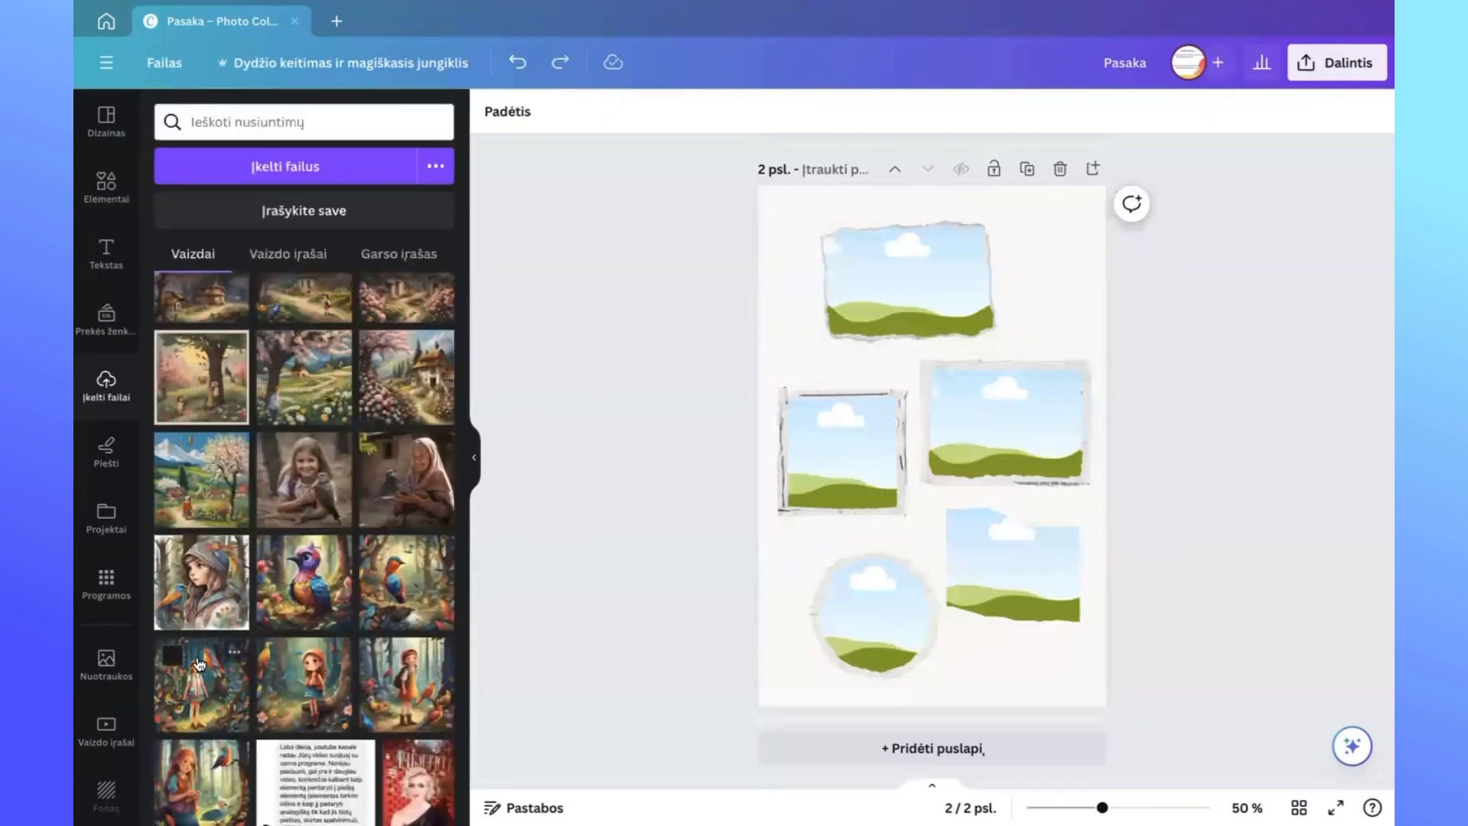
{"action": "left_click", "coordinate": [208, 785]}
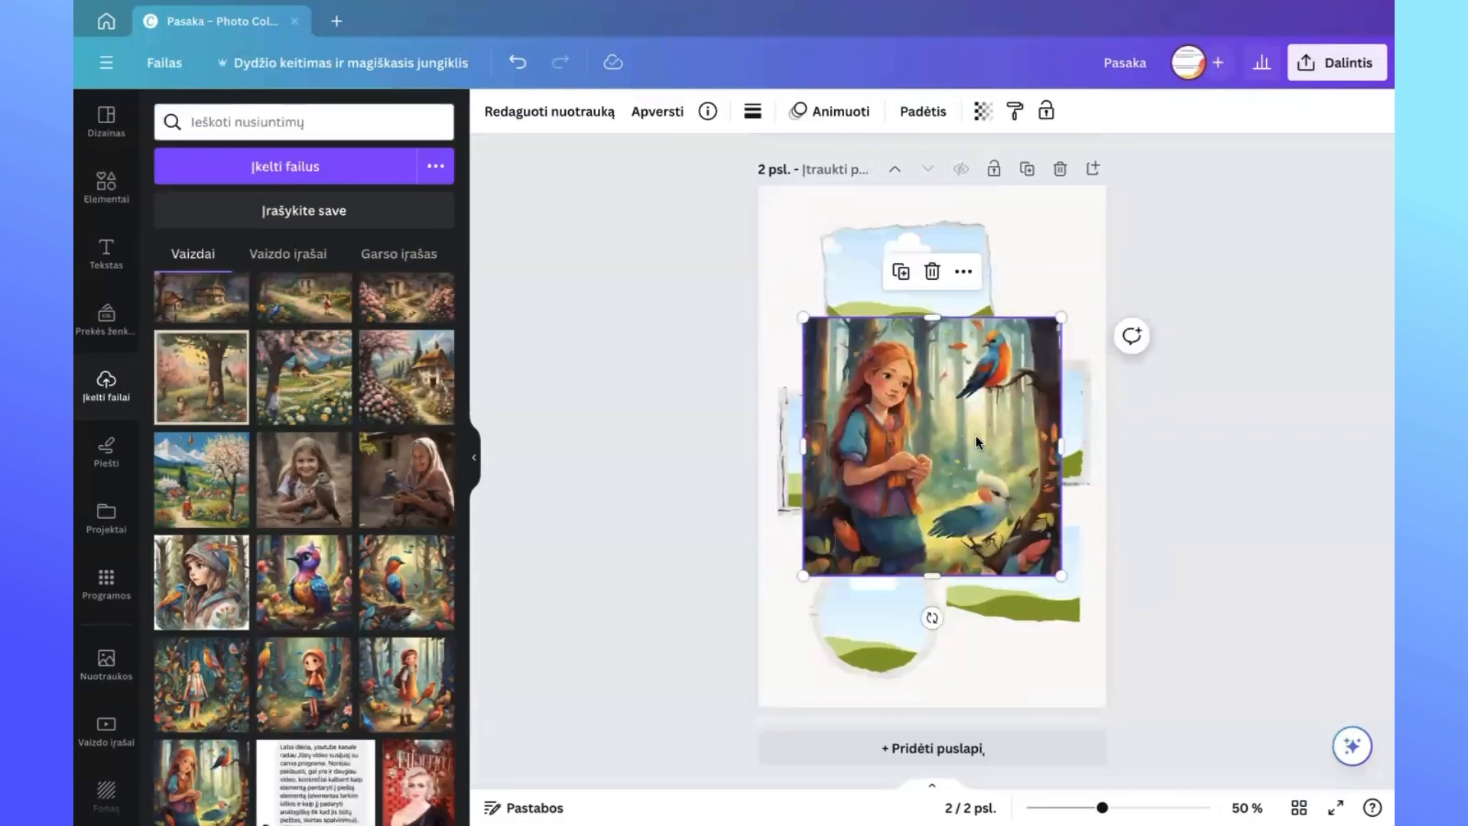
{"action": "left_click_drag", "start_coordinate": [976, 436], "coordinate": [952, 268]}
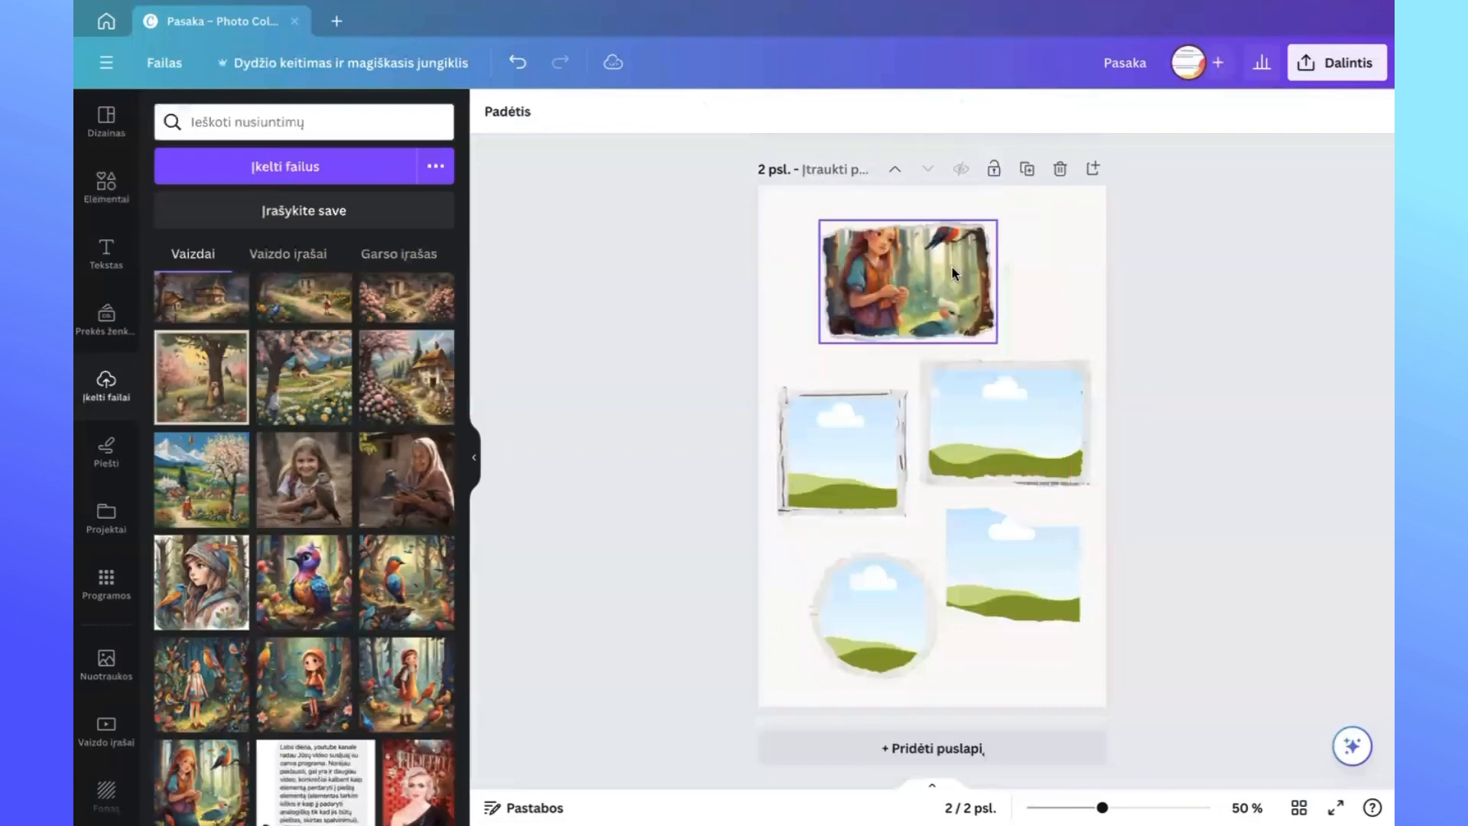
{"action": "left_click", "coordinate": [683, 400]}
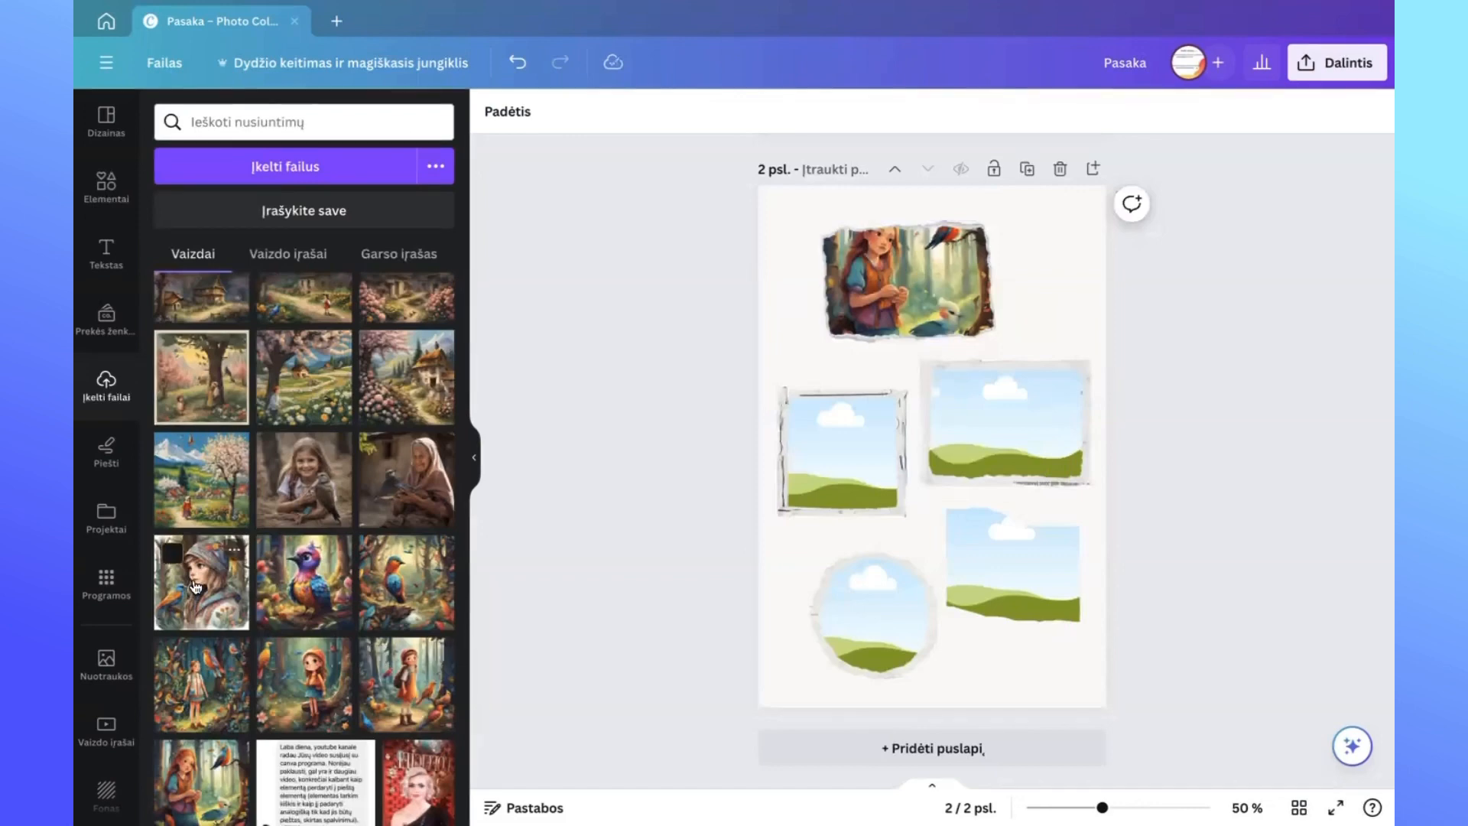
Fill the square frame with the hooded girl, the landscape frame with the smiling girl photo, and the stepped frame with the blossoming cottage.
{"action": "left_click_drag", "start_coordinate": [196, 587], "coordinate": [821, 426]}
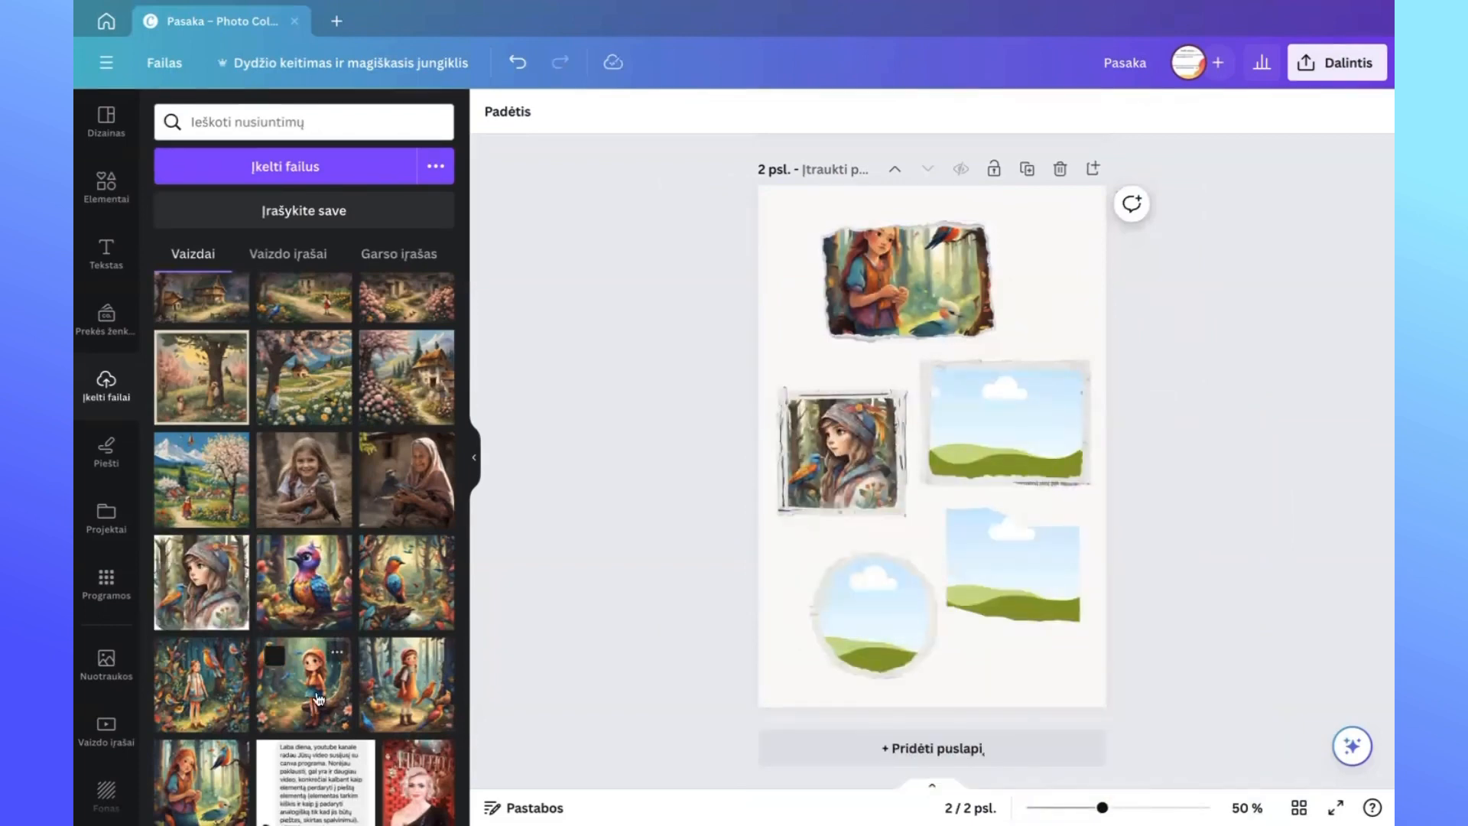
{"action": "left_click_drag", "start_coordinate": [581, 489], "coordinate": [948, 386]}
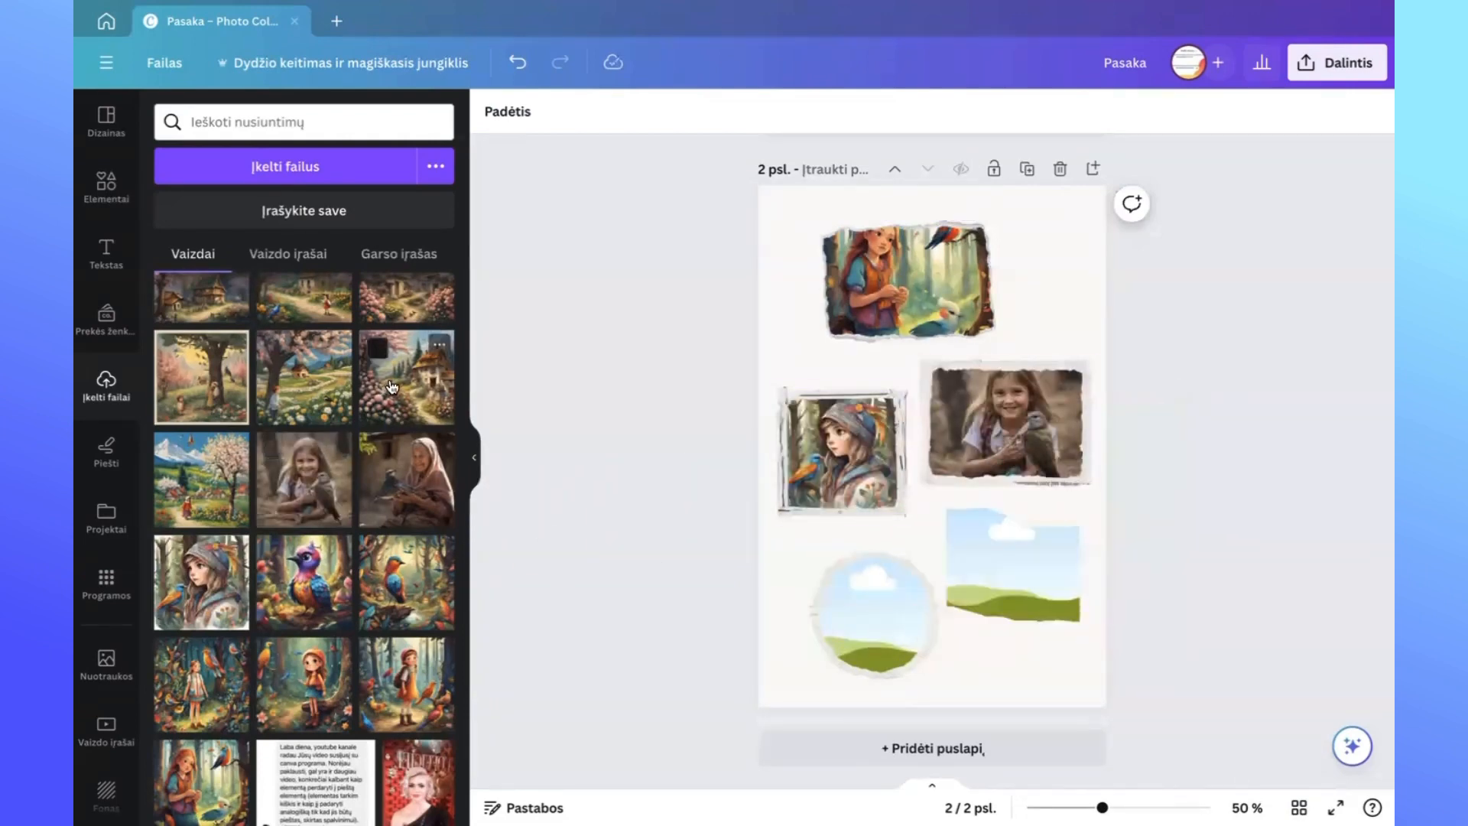
{"action": "left_click_drag", "start_coordinate": [393, 386], "coordinate": [952, 521]}
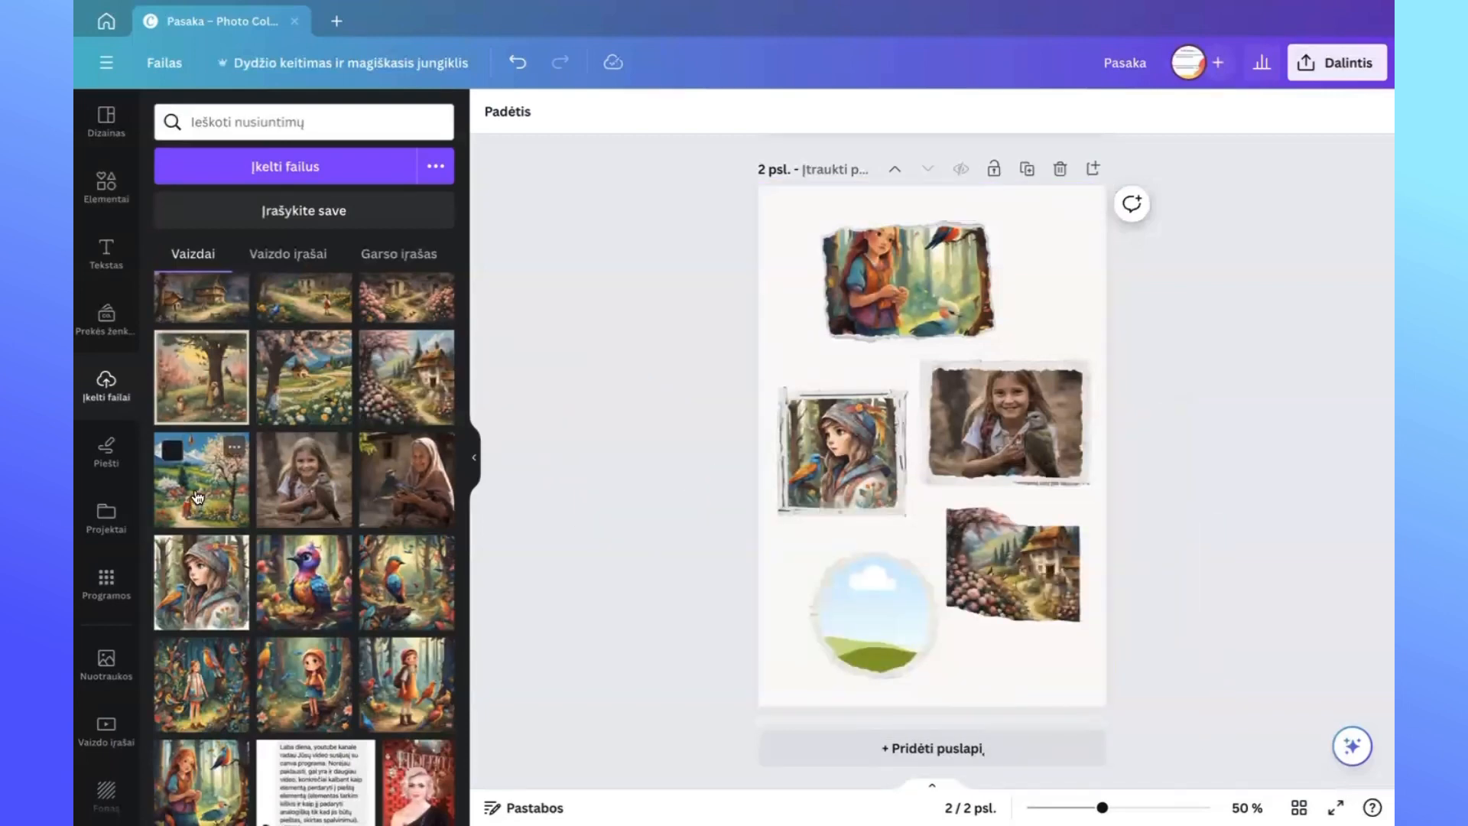
Fill the round torn-paper frame with the uploaded illustration of the colourful purple-headed bird.
{"action": "scroll", "coordinate": [224, 476], "scroll_direction": "up", "scroll_amount": 5}
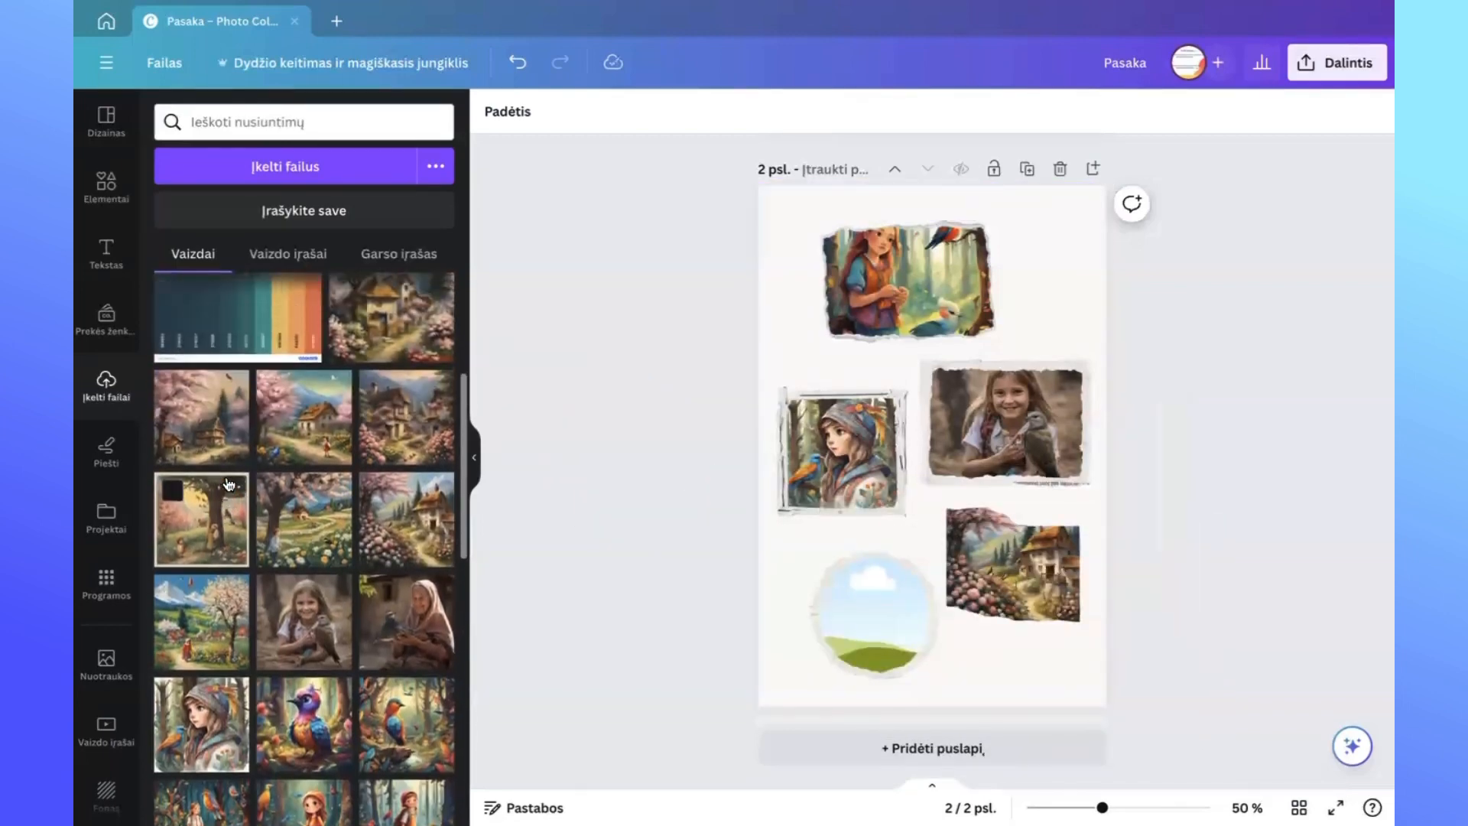
{"action": "scroll", "coordinate": [228, 483], "scroll_direction": "down", "scroll_amount": 3}
{"action": "scroll", "coordinate": [228, 484], "scroll_direction": "down", "scroll_amount": 3}
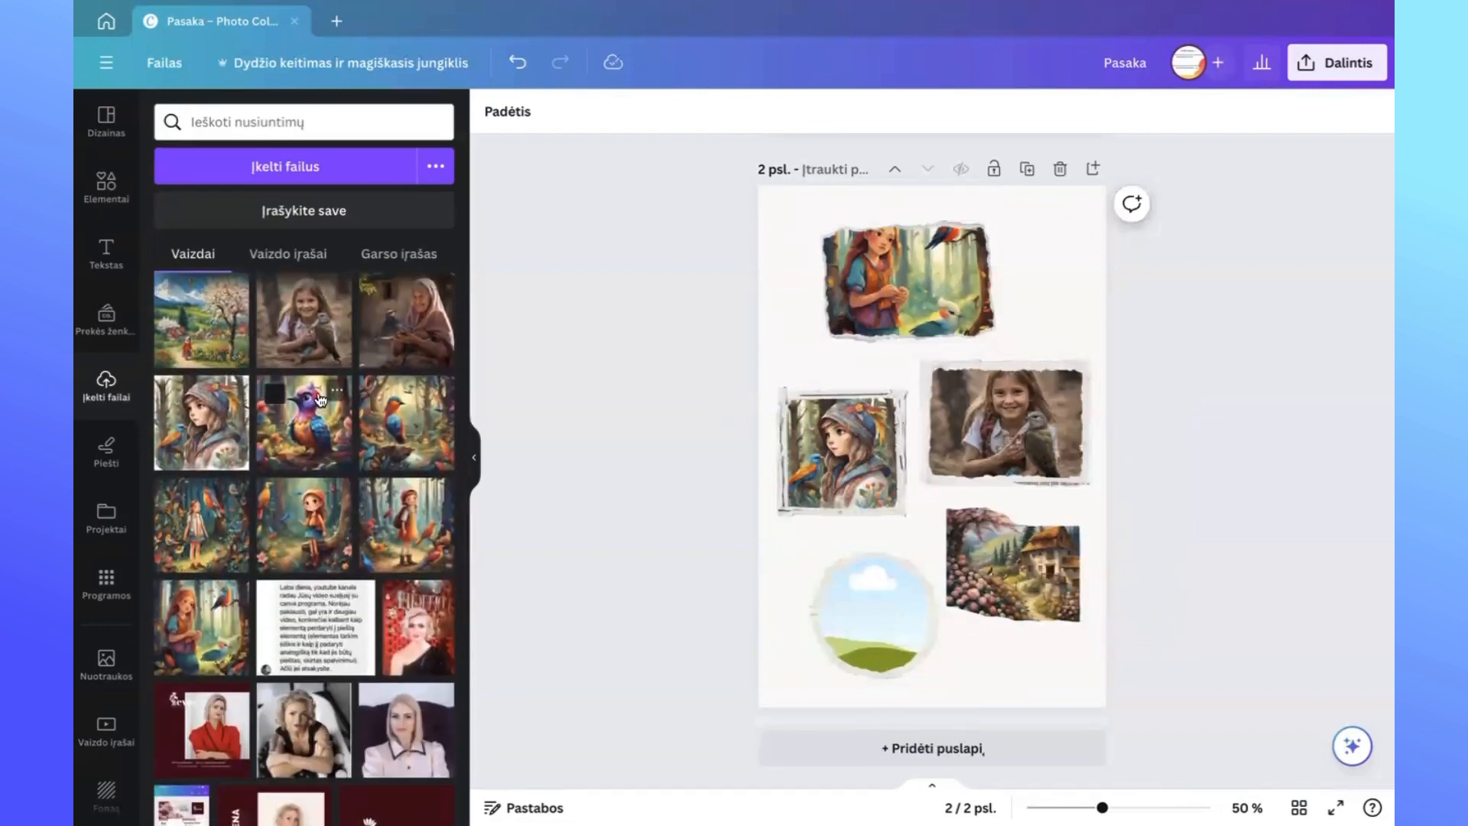
{"action": "left_click_drag", "start_coordinate": [311, 427], "coordinate": [856, 604]}
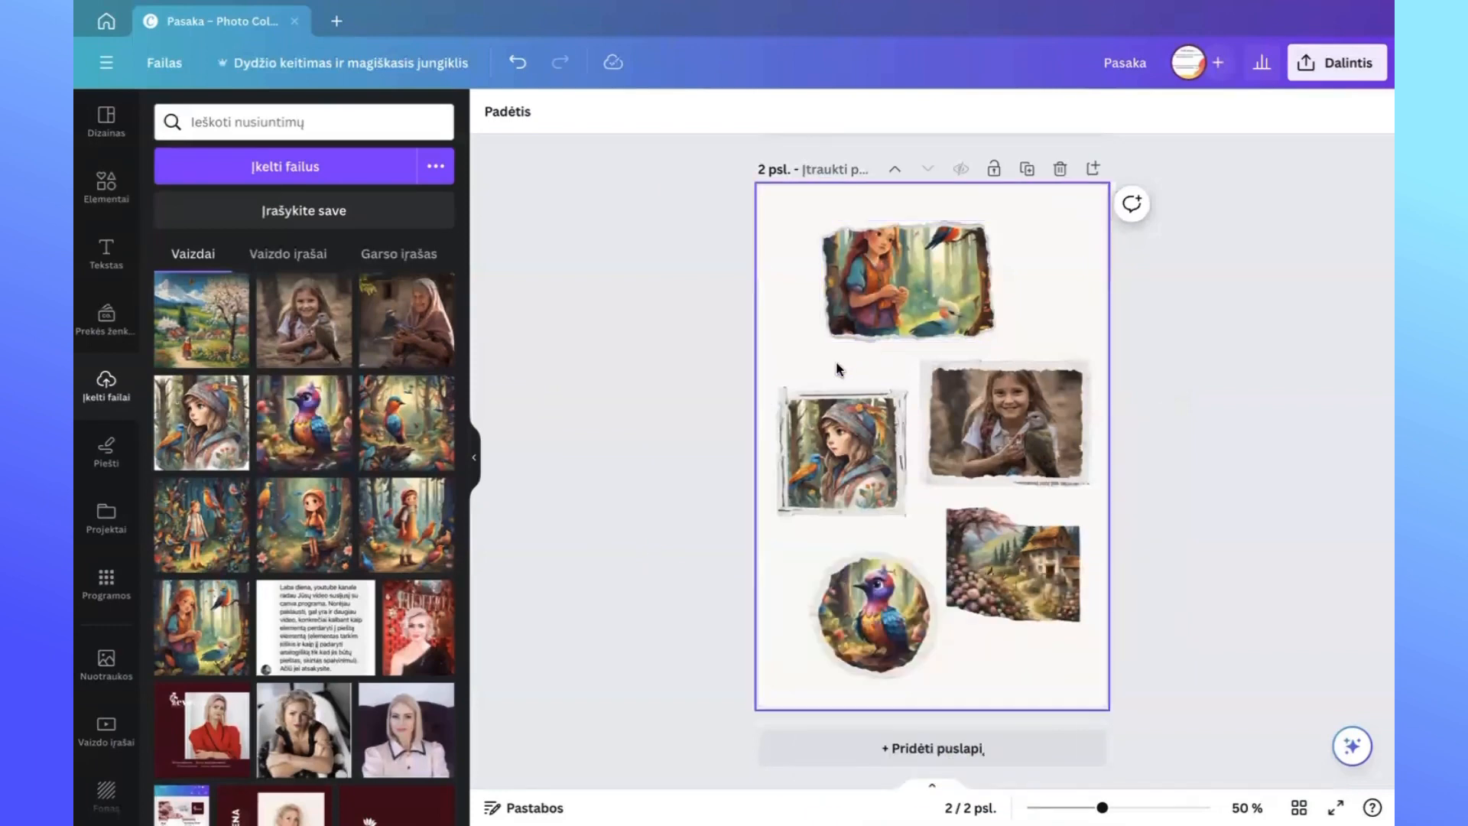
Select the second page's background and open the collection of available backgrounds.
{"action": "left_click", "coordinate": [812, 360]}
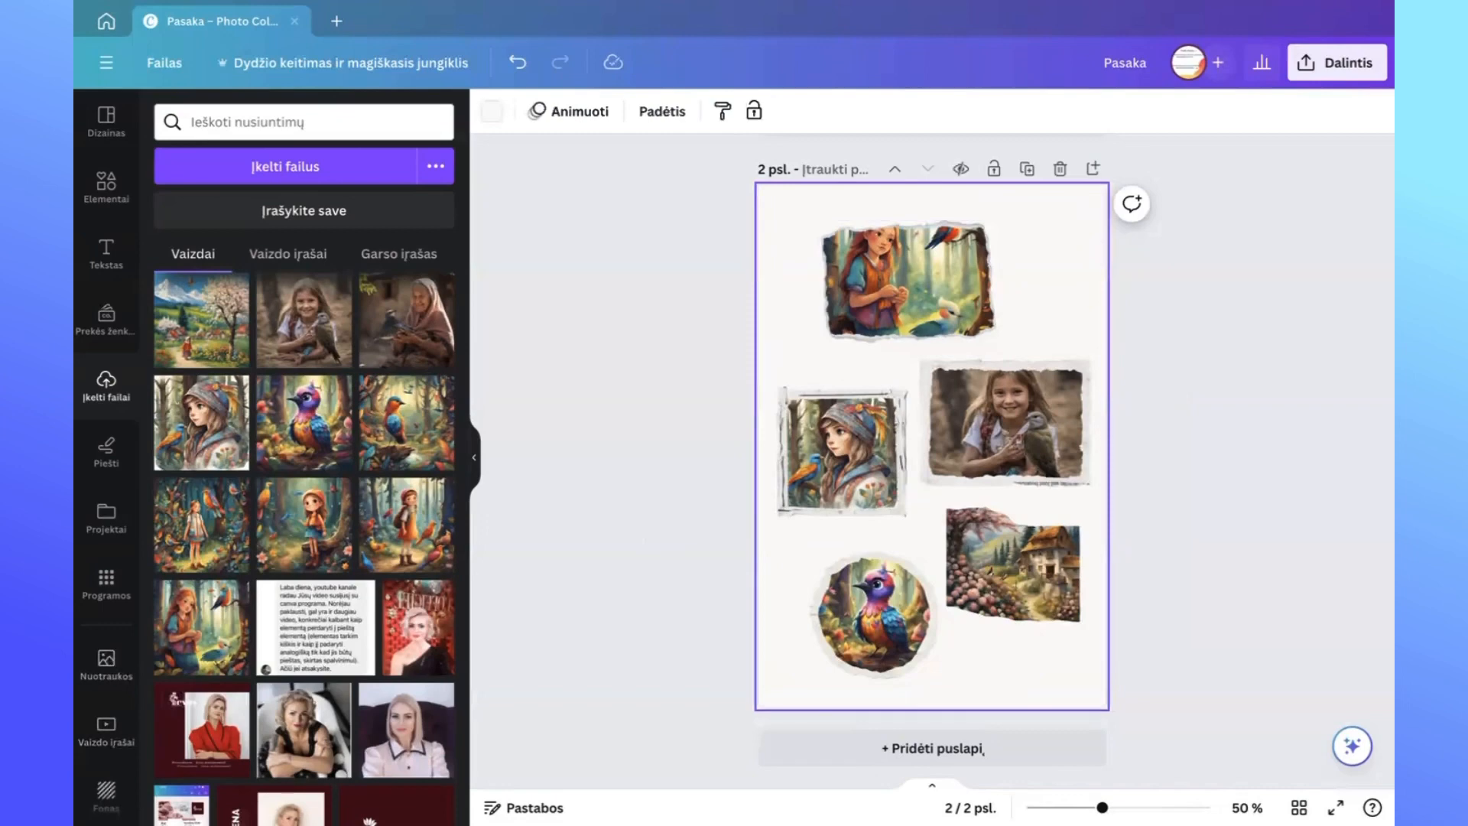
{"action": "scroll", "coordinate": [107, 649], "scroll_direction": "down", "scroll_amount": 2}
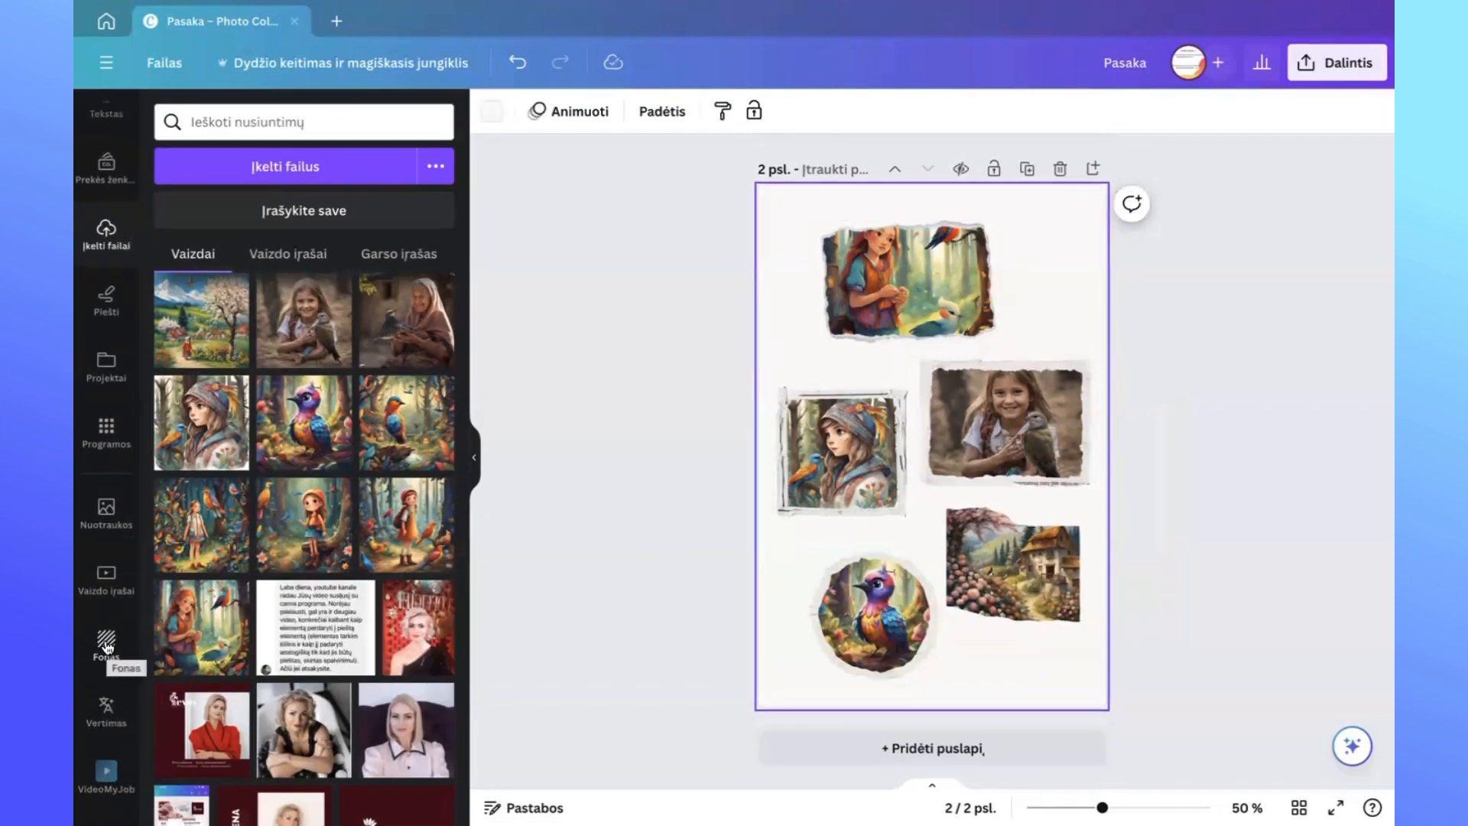
{"action": "left_click", "coordinate": [107, 648]}
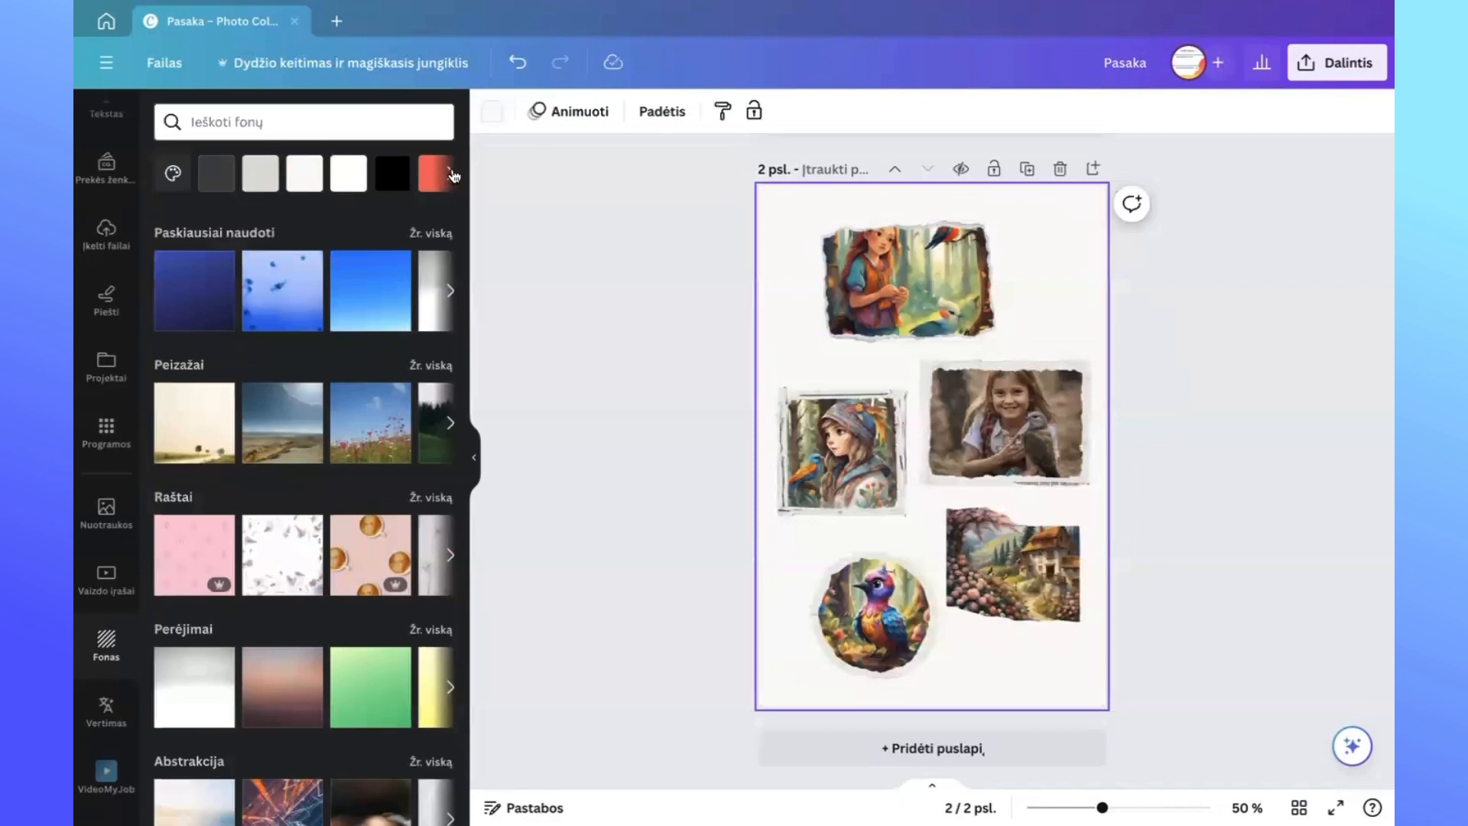
Try light blue, green, lime, yellow, light orange and orange as the second page's solid background colour.
{"action": "left_click", "coordinate": [451, 176]}
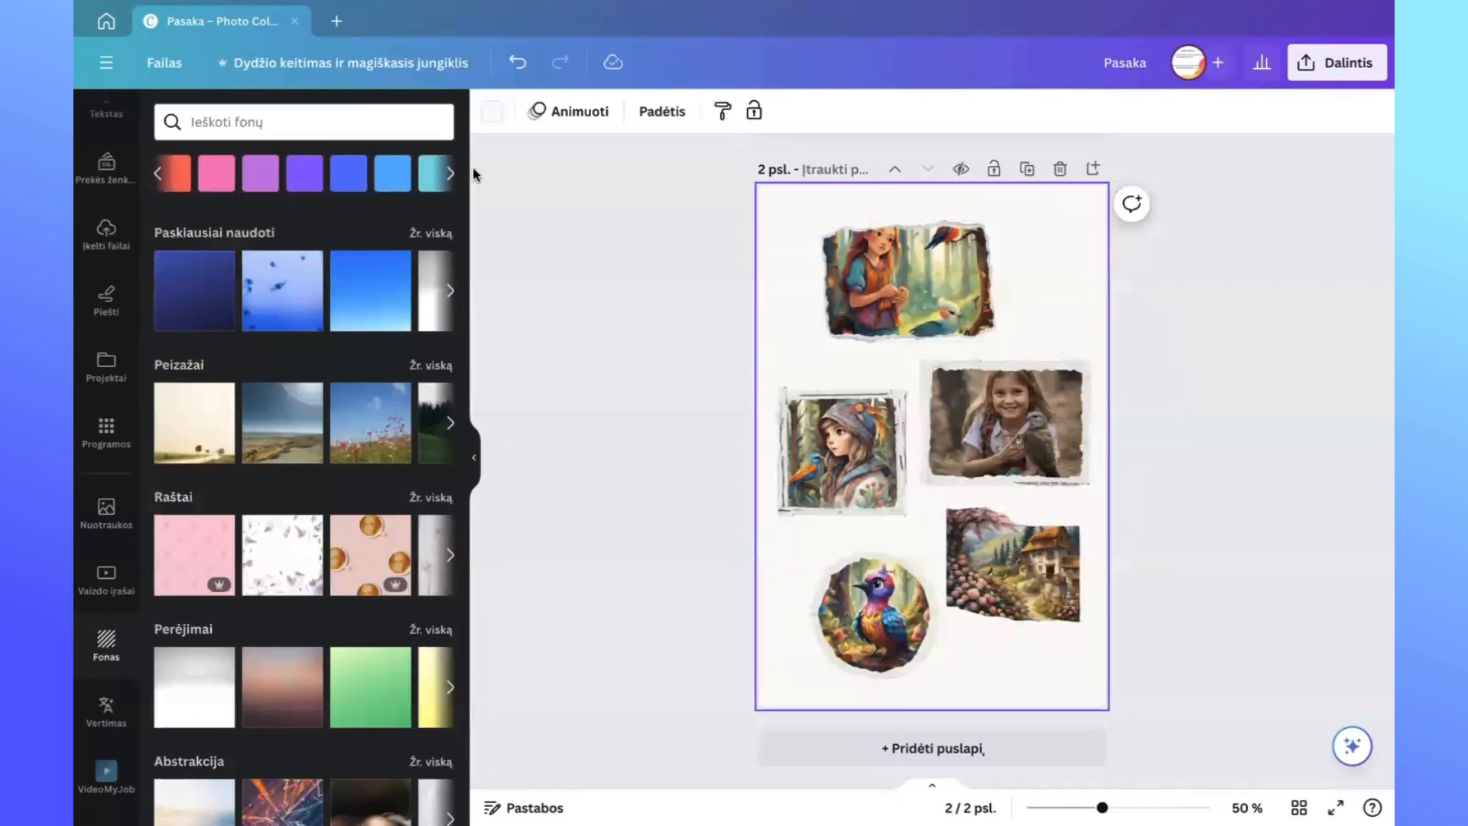
{"action": "left_click", "coordinate": [436, 175]}
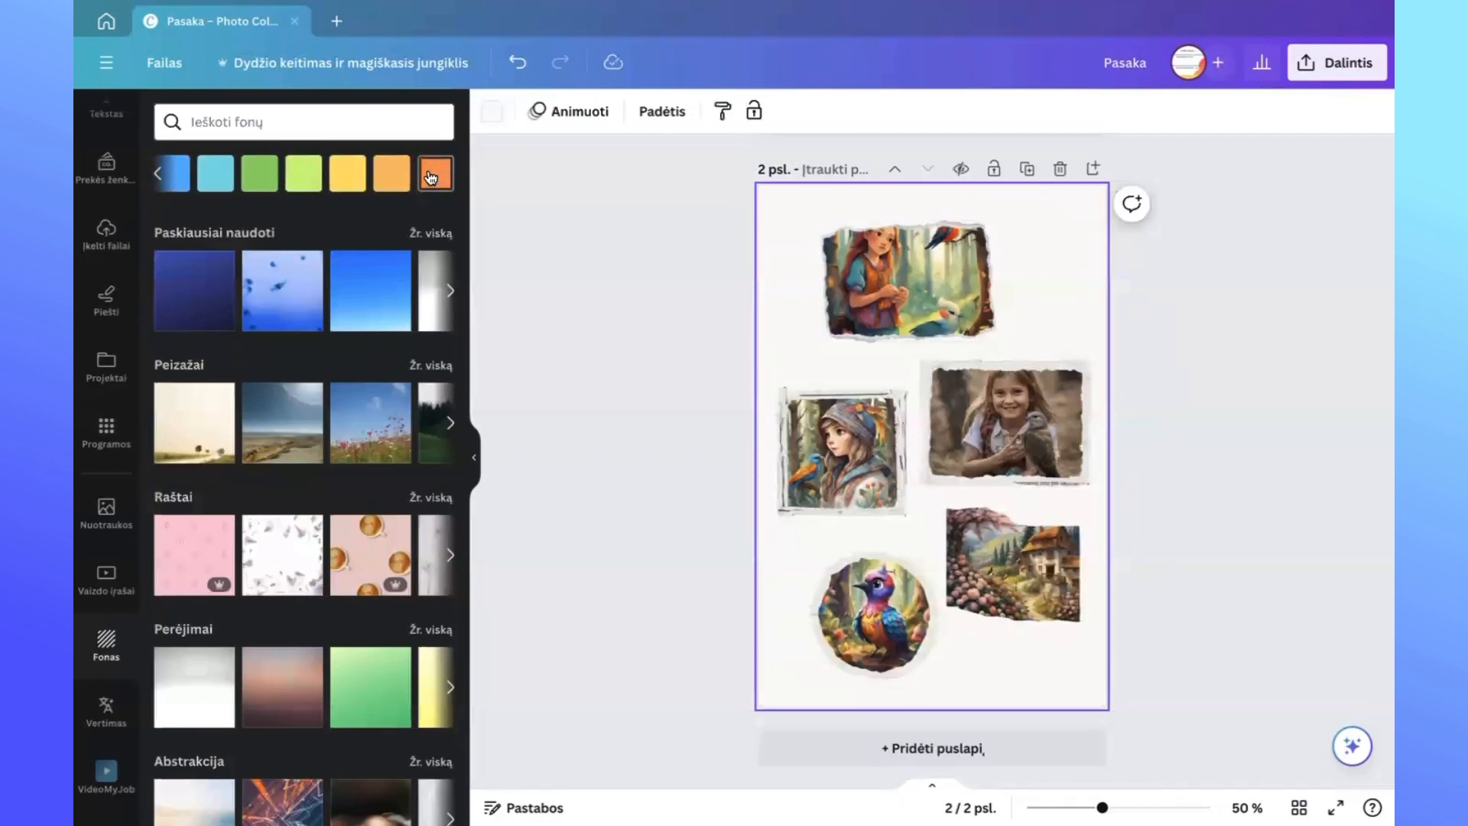
{"action": "left_click", "coordinate": [213, 177]}
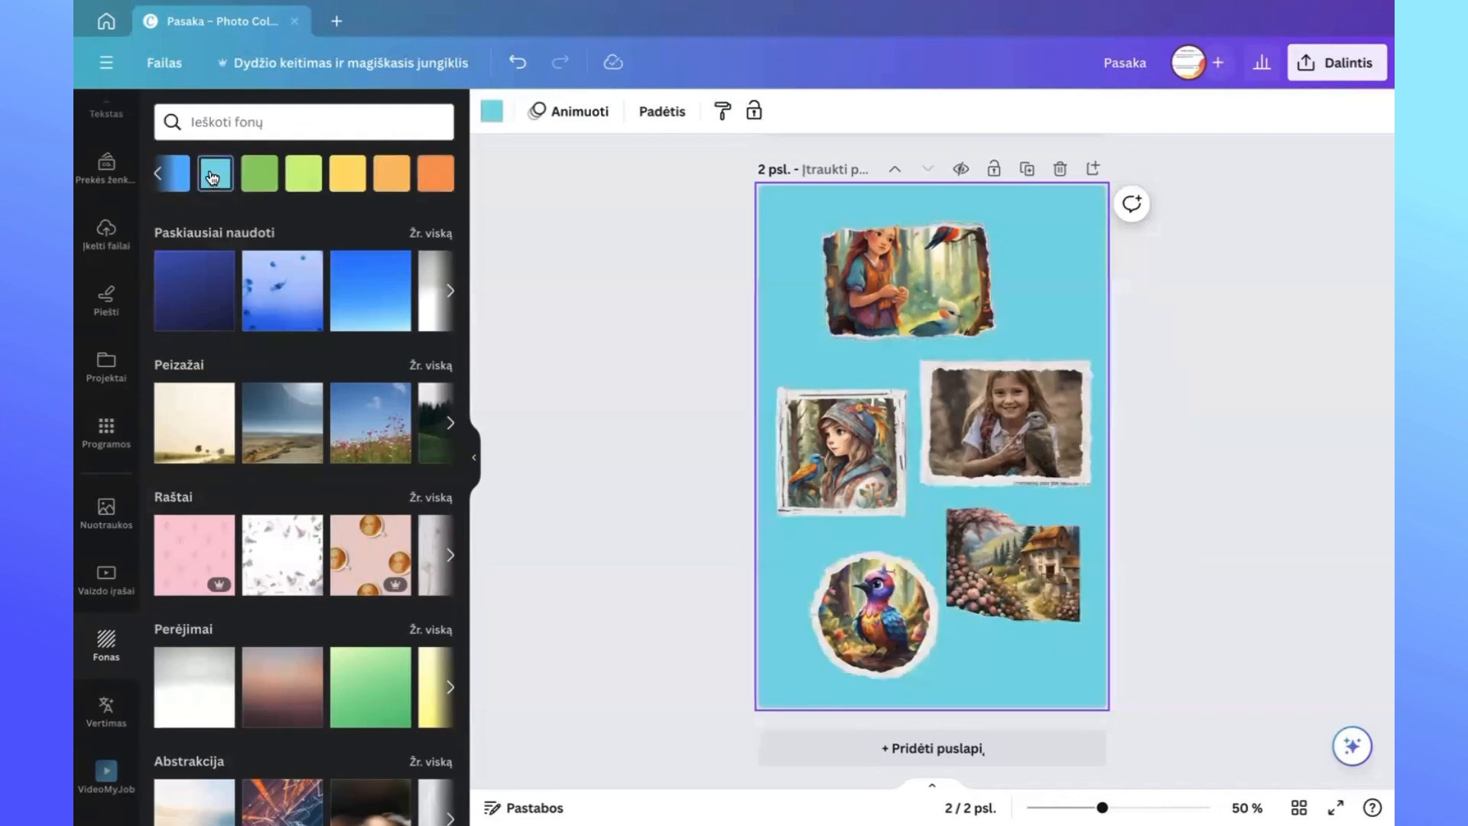
{"action": "left_click", "coordinate": [264, 179]}
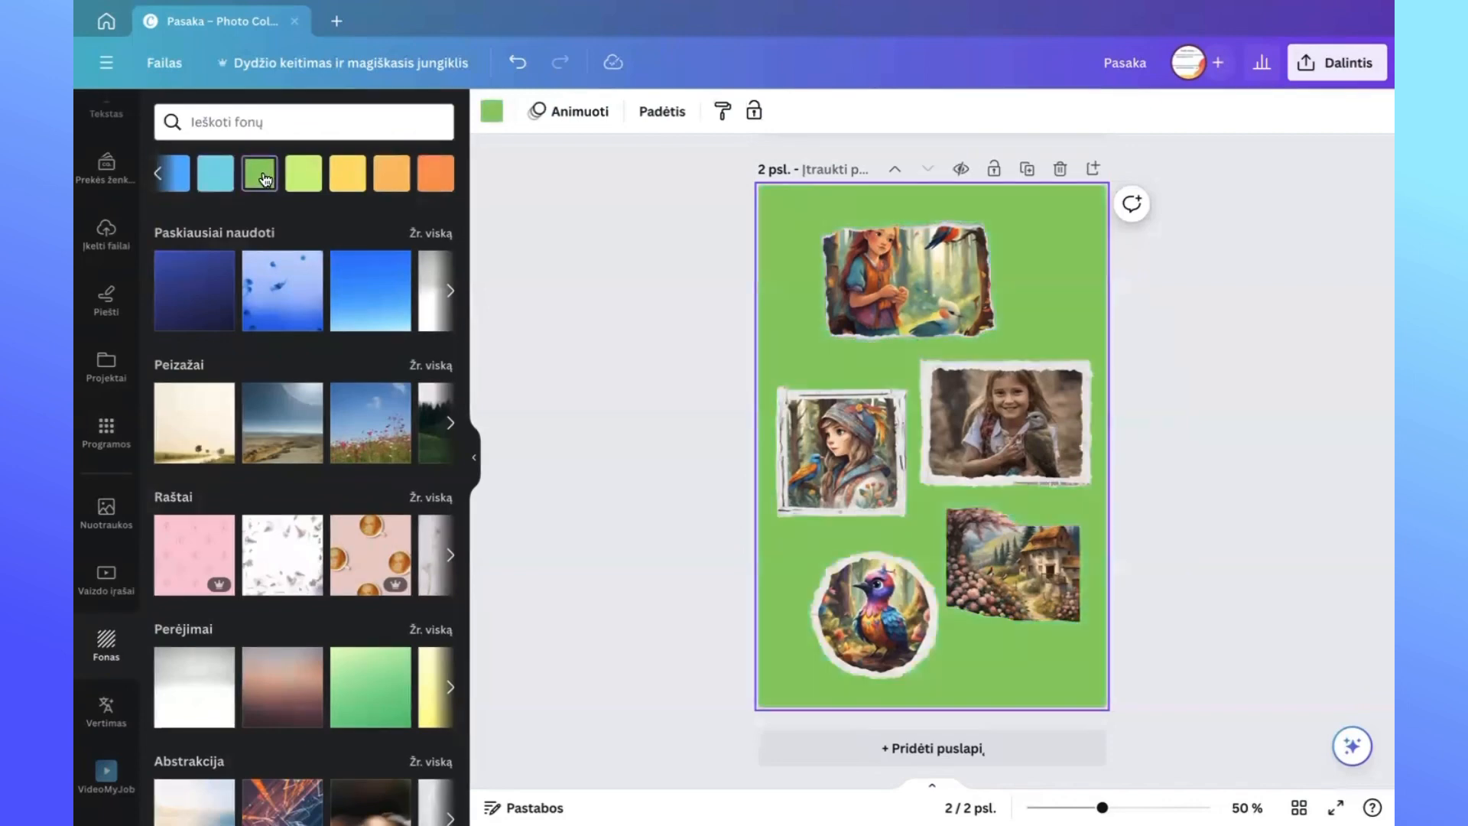
{"action": "left_click", "coordinate": [306, 177]}
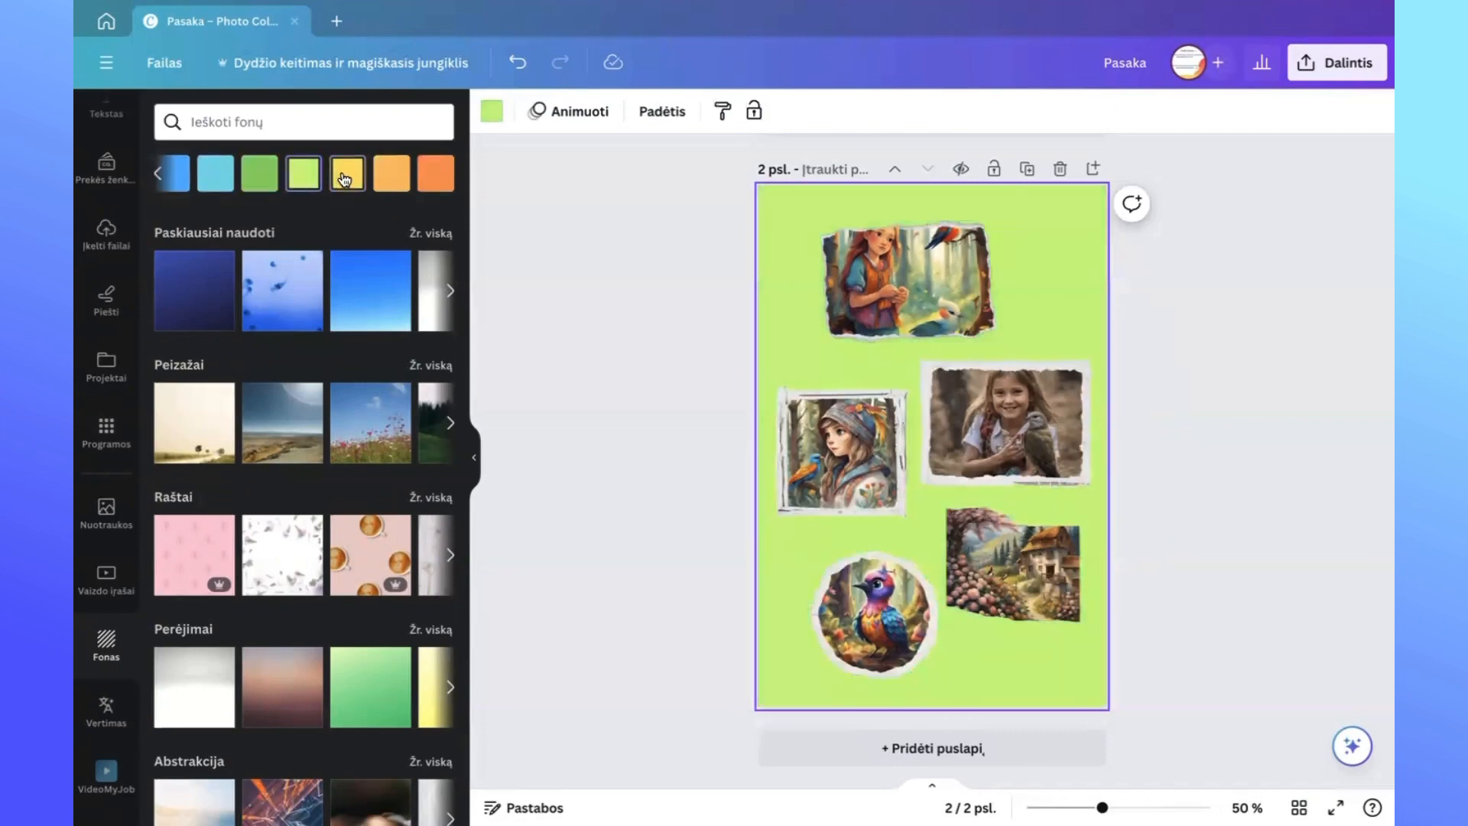
{"action": "left_click", "coordinate": [348, 179]}
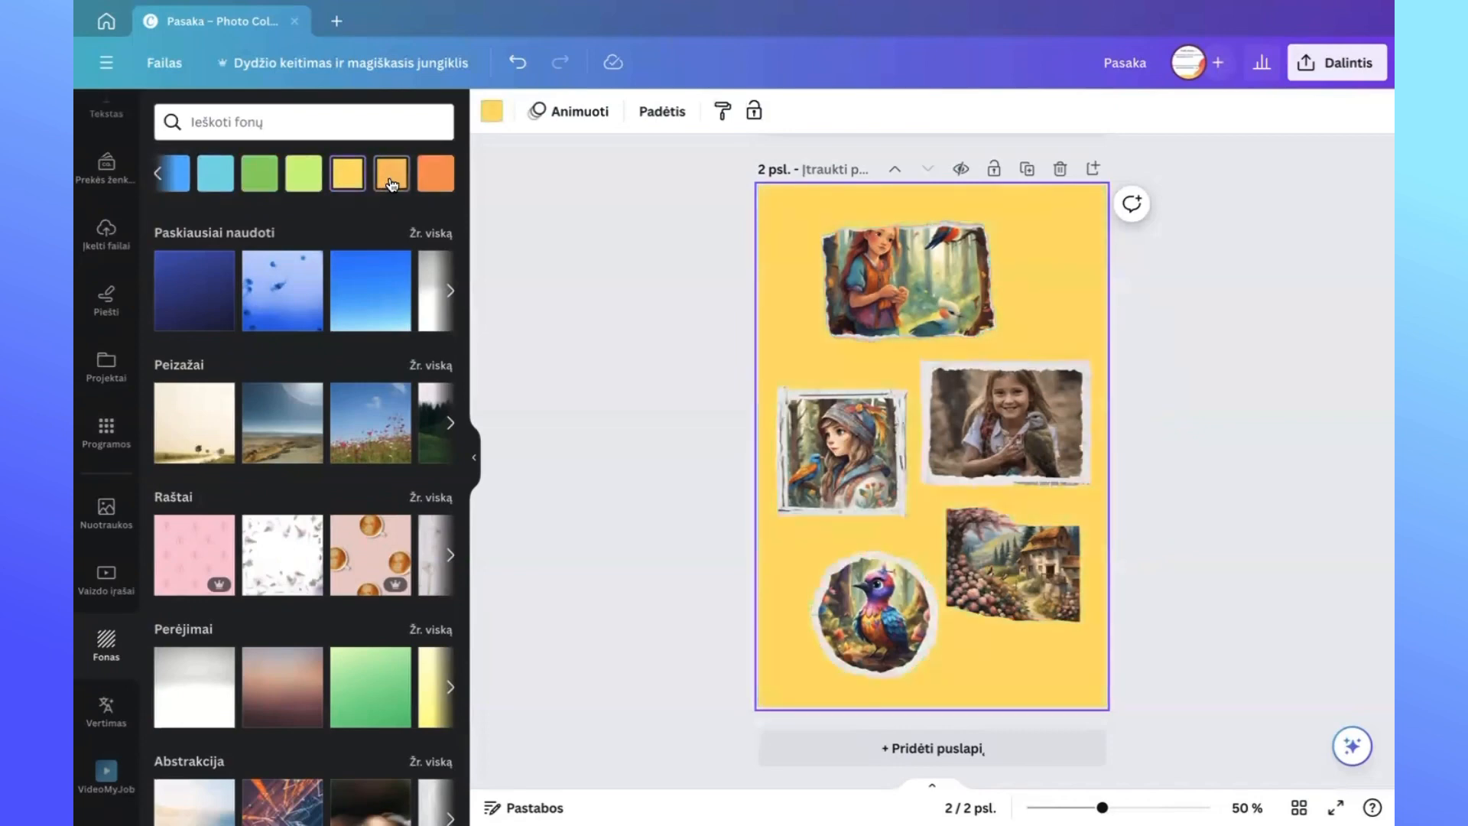
{"action": "left_click", "coordinate": [392, 182]}
{"action": "left_click", "coordinate": [428, 182]}
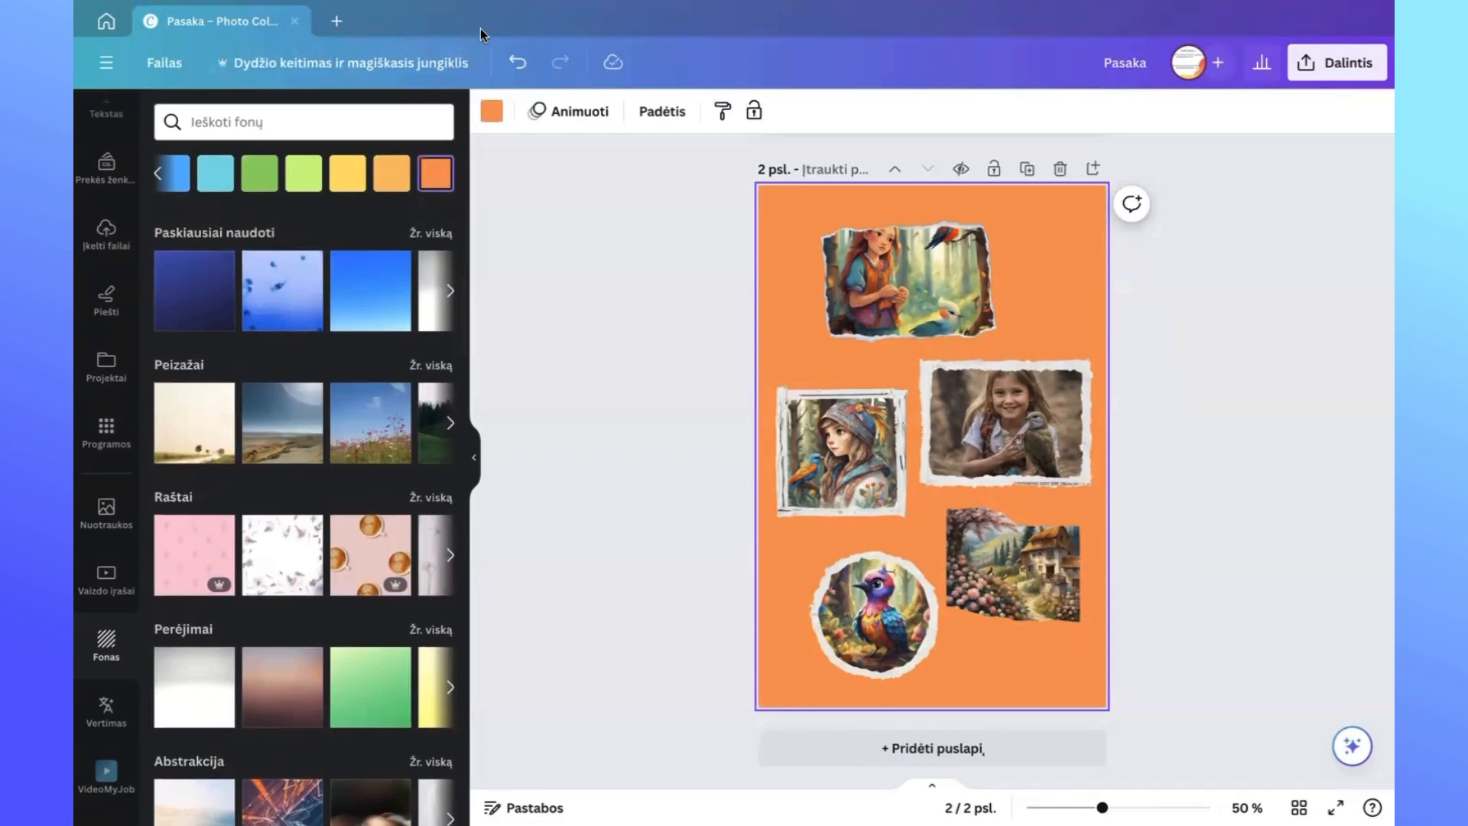
Undo all the trial background colours on the second page.
{"action": "left_click", "coordinate": [516, 62]}
{"action": "left_click", "coordinate": [515, 62]}
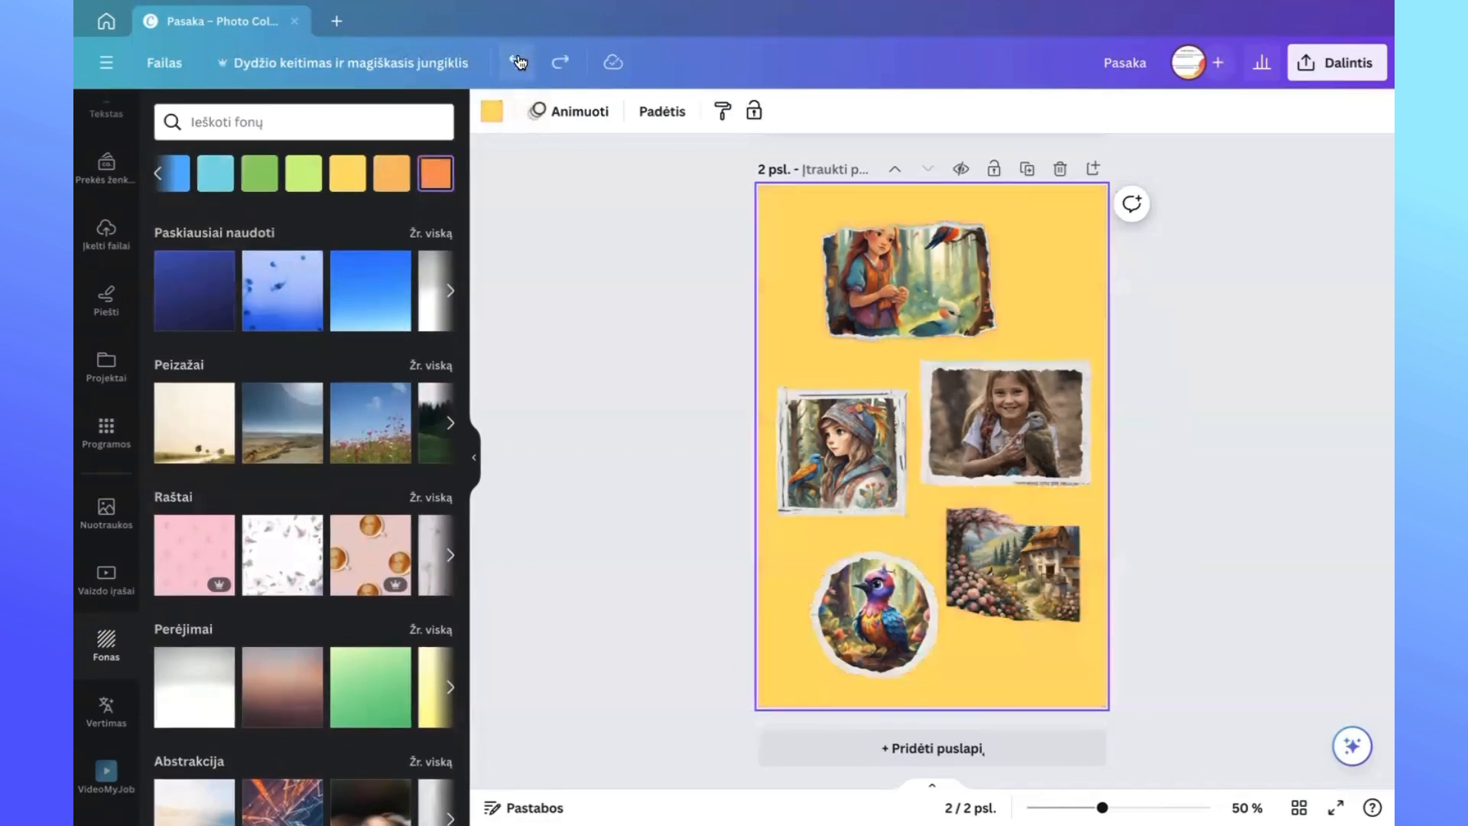
{"action": "left_click", "coordinate": [518, 62]}
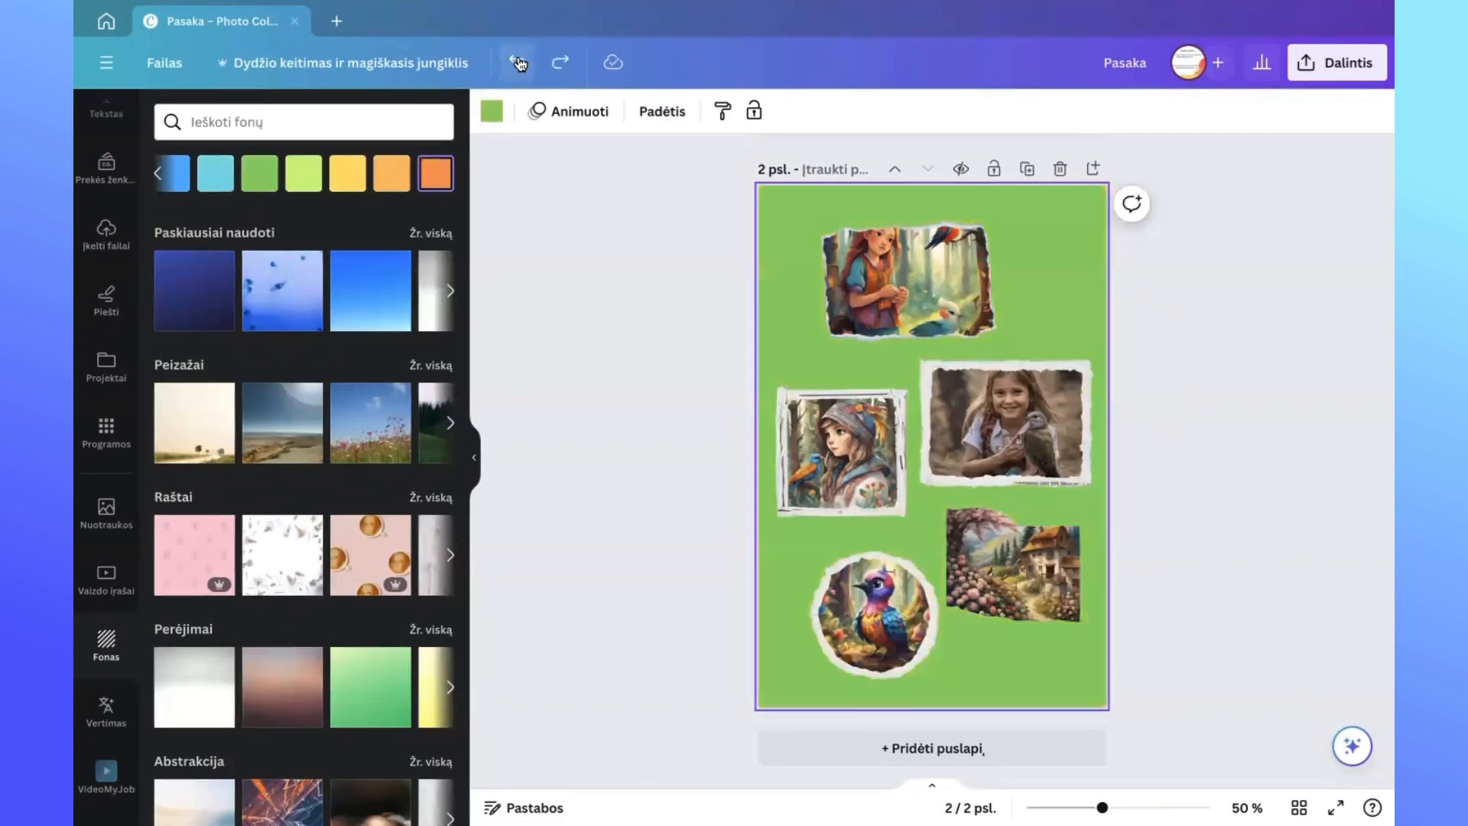
{"action": "left_click", "coordinate": [518, 62]}
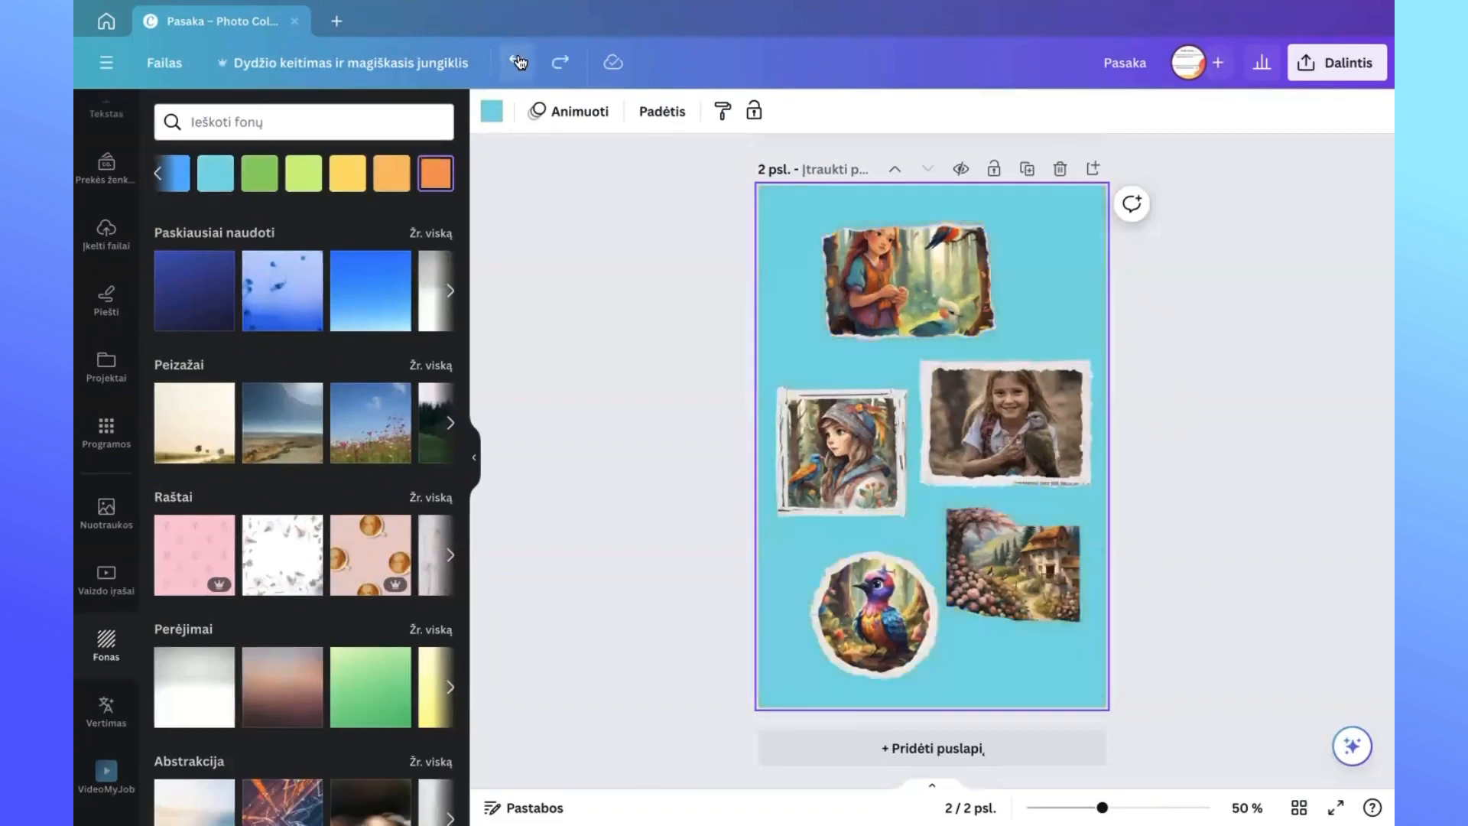
{"action": "left_click", "coordinate": [518, 62]}
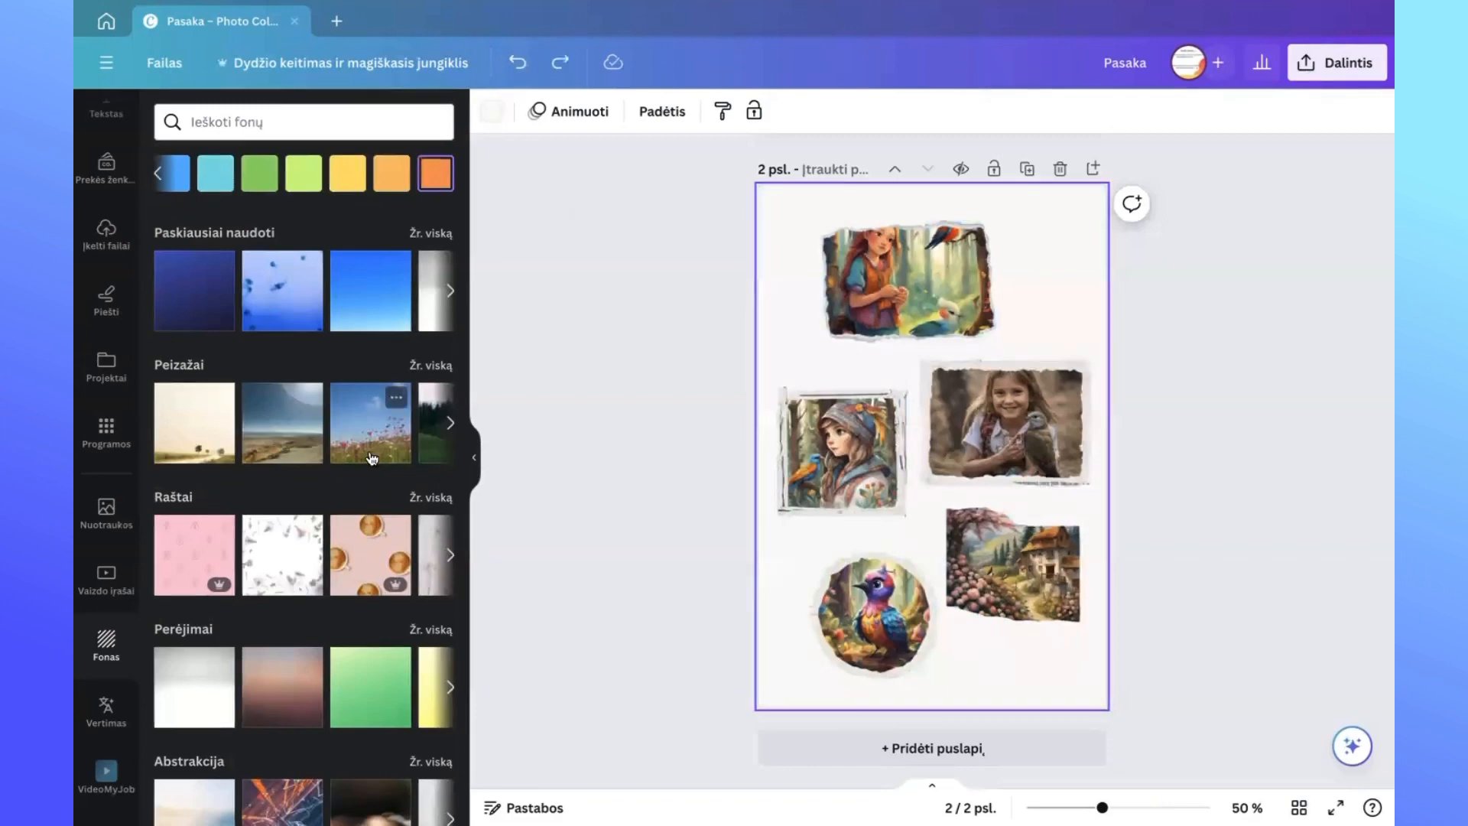
Apply the soft blue-and-gold light-streak background from the Perėjimai category to the second page.
{"action": "scroll", "coordinate": [370, 459], "scroll_direction": "down", "scroll_amount": 2}
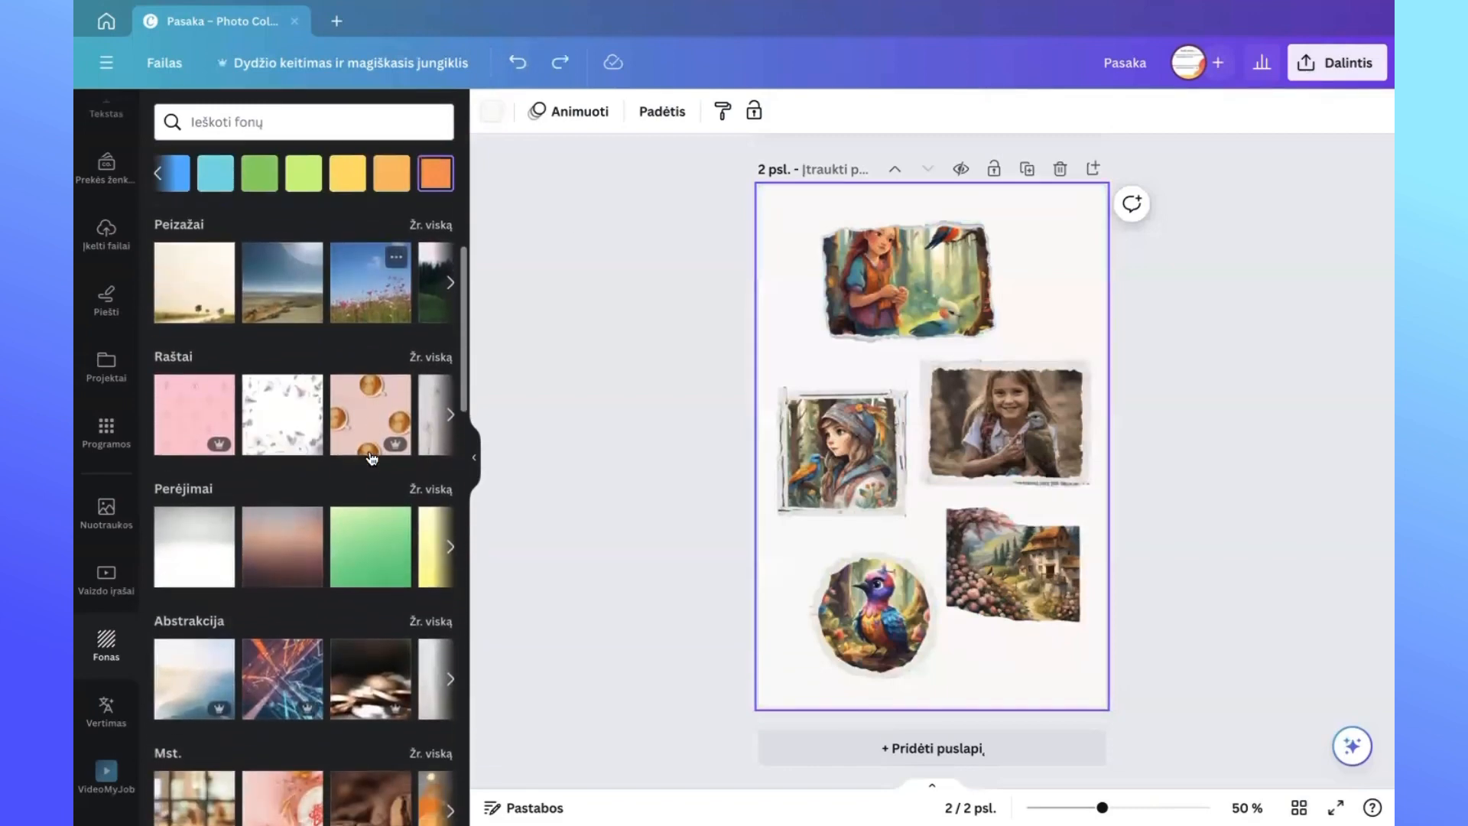
{"action": "scroll", "coordinate": [371, 457], "scroll_direction": "down", "scroll_amount": 1}
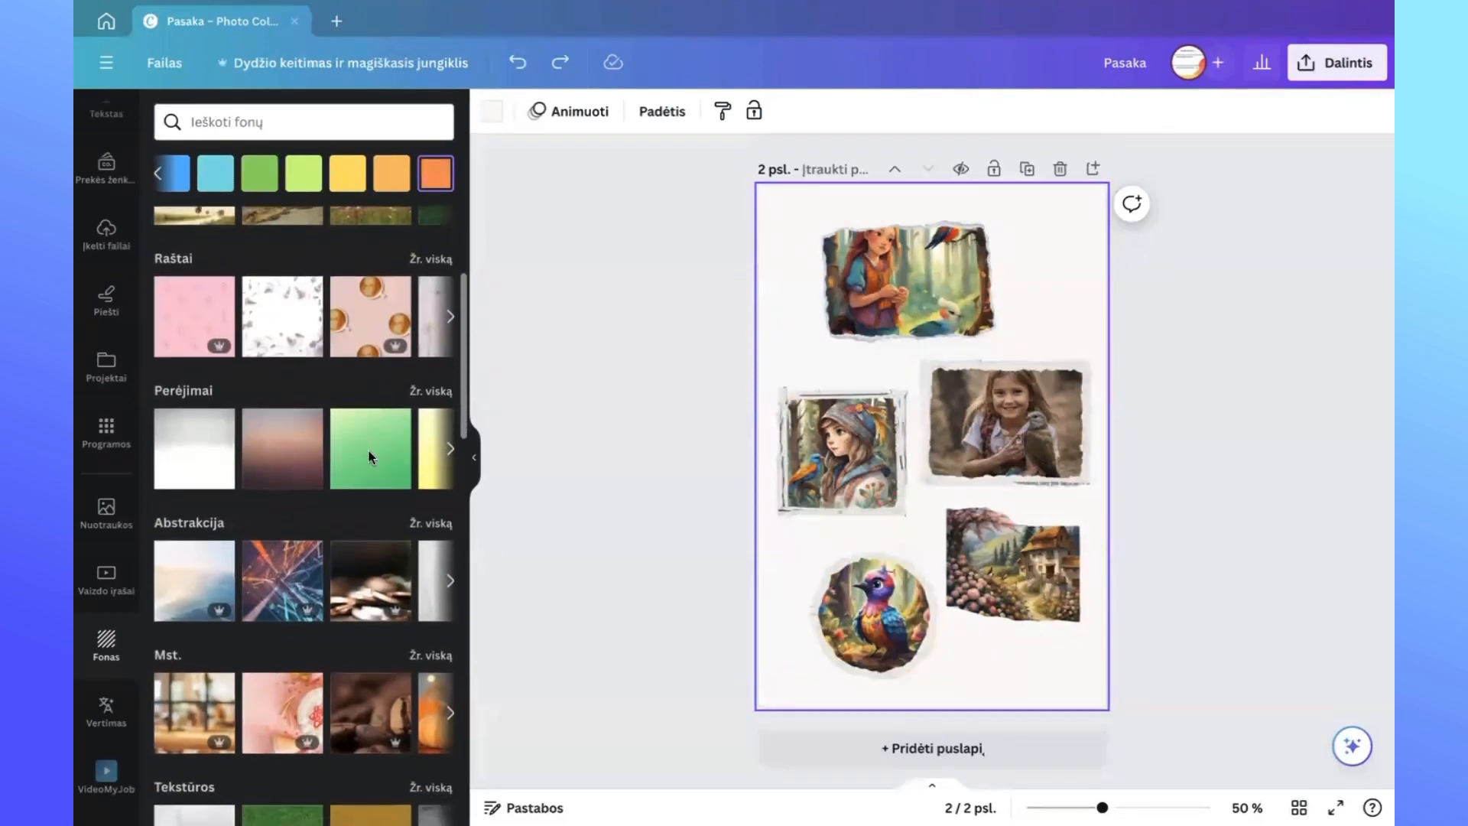
{"action": "left_click", "coordinate": [444, 394]}
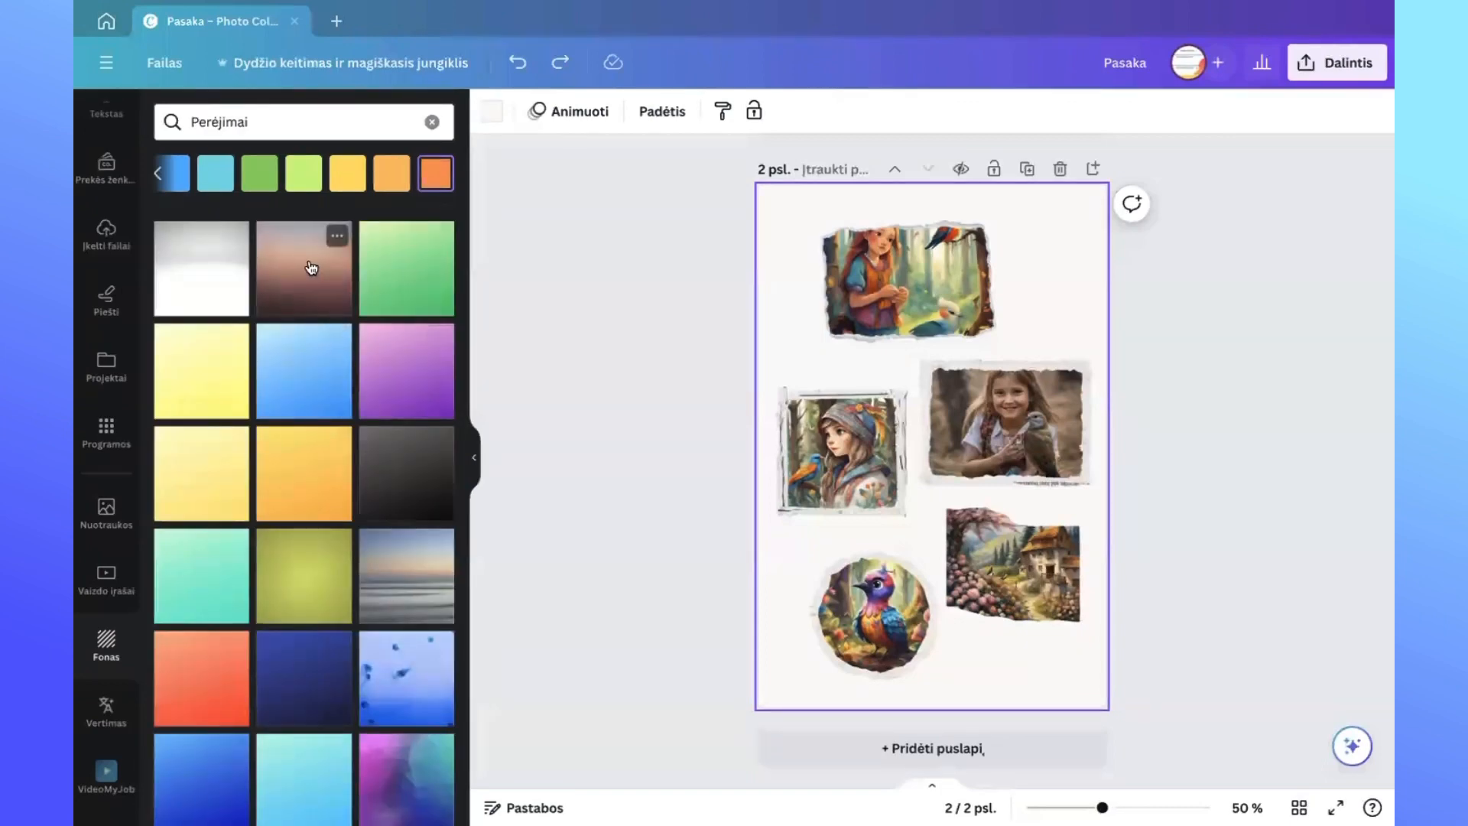
{"action": "scroll", "coordinate": [304, 592], "scroll_direction": "down", "scroll_amount": 1}
{"action": "scroll", "coordinate": [303, 598], "scroll_direction": "down", "scroll_amount": 6}
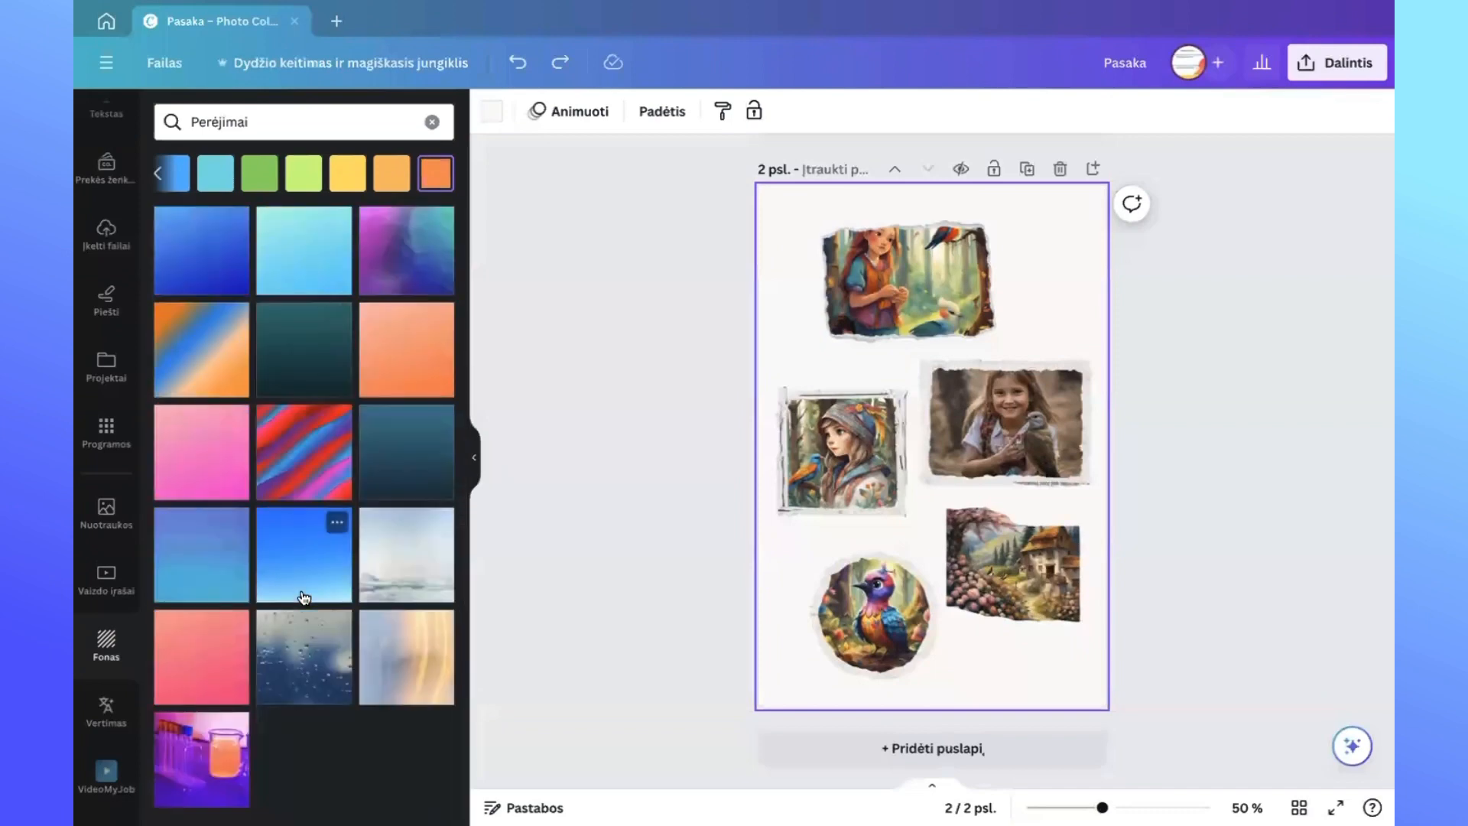
{"action": "left_click", "coordinate": [418, 660]}
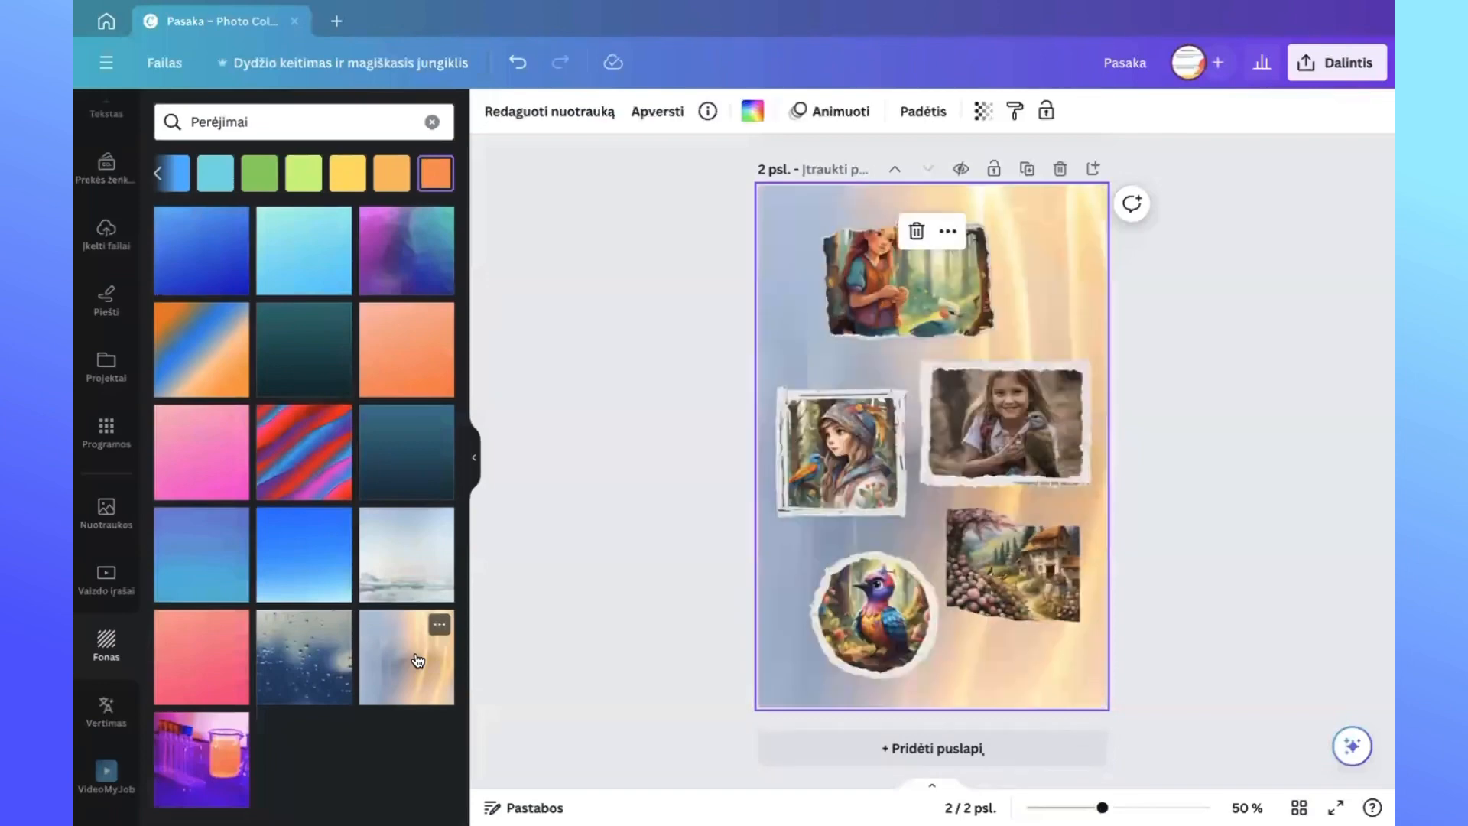
{"action": "left_click", "coordinate": [618, 631]}
Move the red-haired girl picture to the page's upper right and raise the square hooded-girl picture along the left side.
{"action": "scroll", "coordinate": [619, 550], "scroll_direction": "up", "scroll_amount": 5}
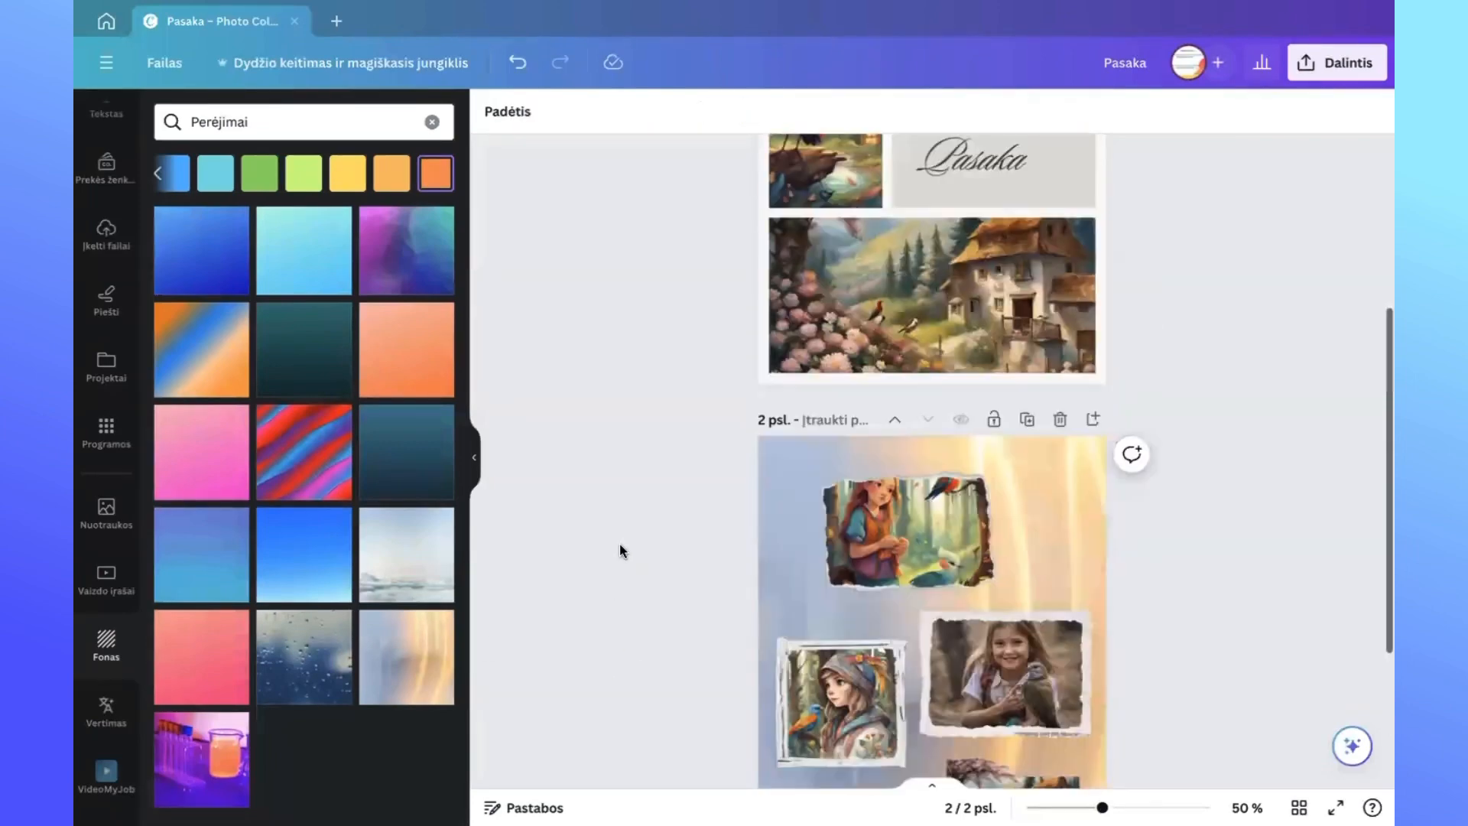
{"action": "scroll", "coordinate": [619, 544], "scroll_direction": "down", "scroll_amount": 5}
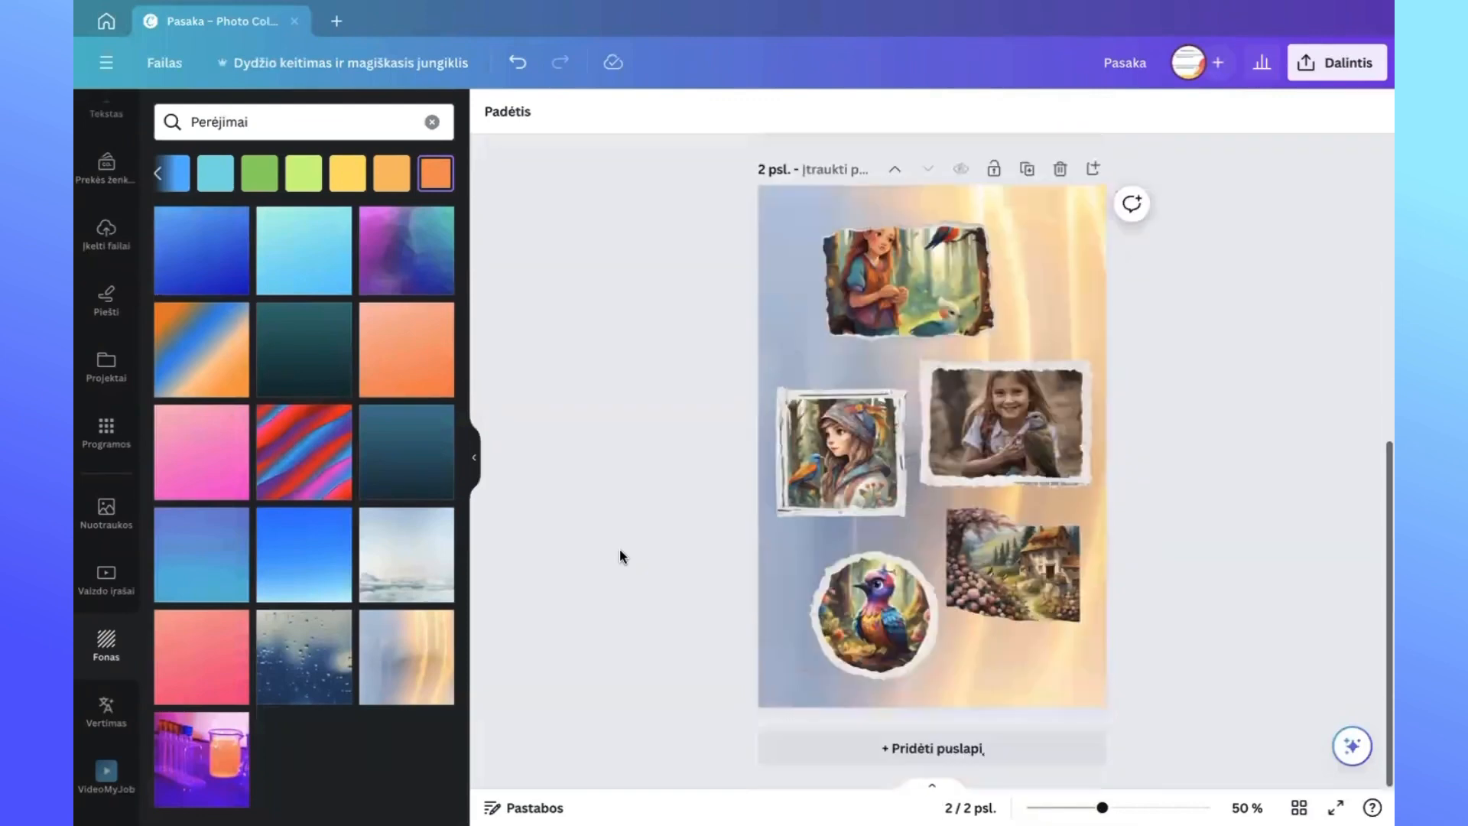
{"action": "left_click_drag", "start_coordinate": [959, 261], "coordinate": [930, 255]}
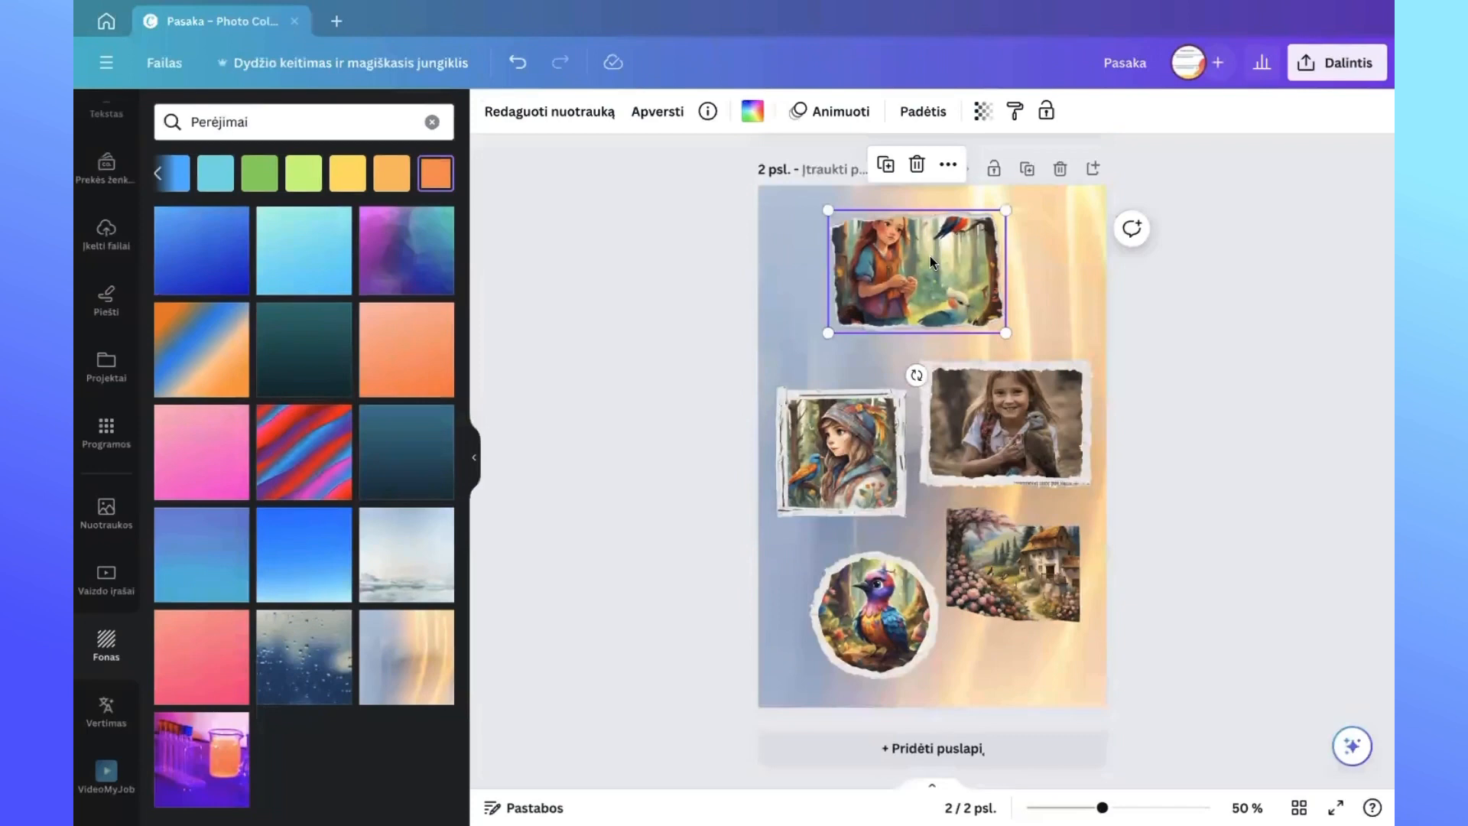
{"action": "left_click_drag", "start_coordinate": [930, 256], "coordinate": [991, 256]}
{"action": "left_click_drag", "start_coordinate": [849, 436], "coordinate": [848, 384]}
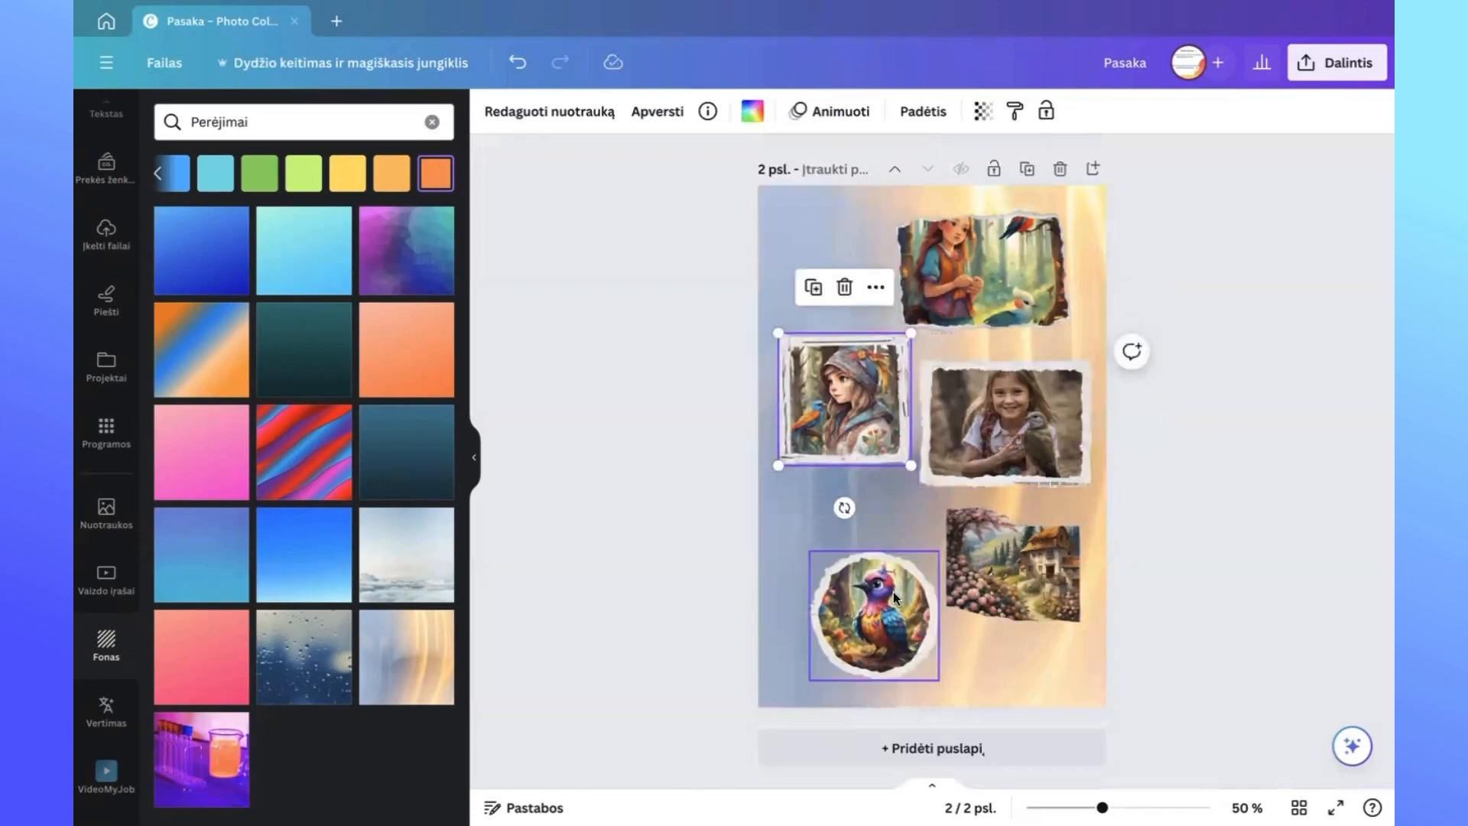
Tidy the second page's layout: raise the bird circle, lower the cottage, hooded-girl and photo pictures, and place the red-haired girl picture centrally above them.
{"action": "mouse_move", "coordinate": [894, 596]}
{"action": "left_mouse_down"}
{"action": "mouse_move", "coordinate": [893, 552]}
{"action": "mouse_move", "coordinate": [894, 570]}
{"action": "left_mouse_up"}
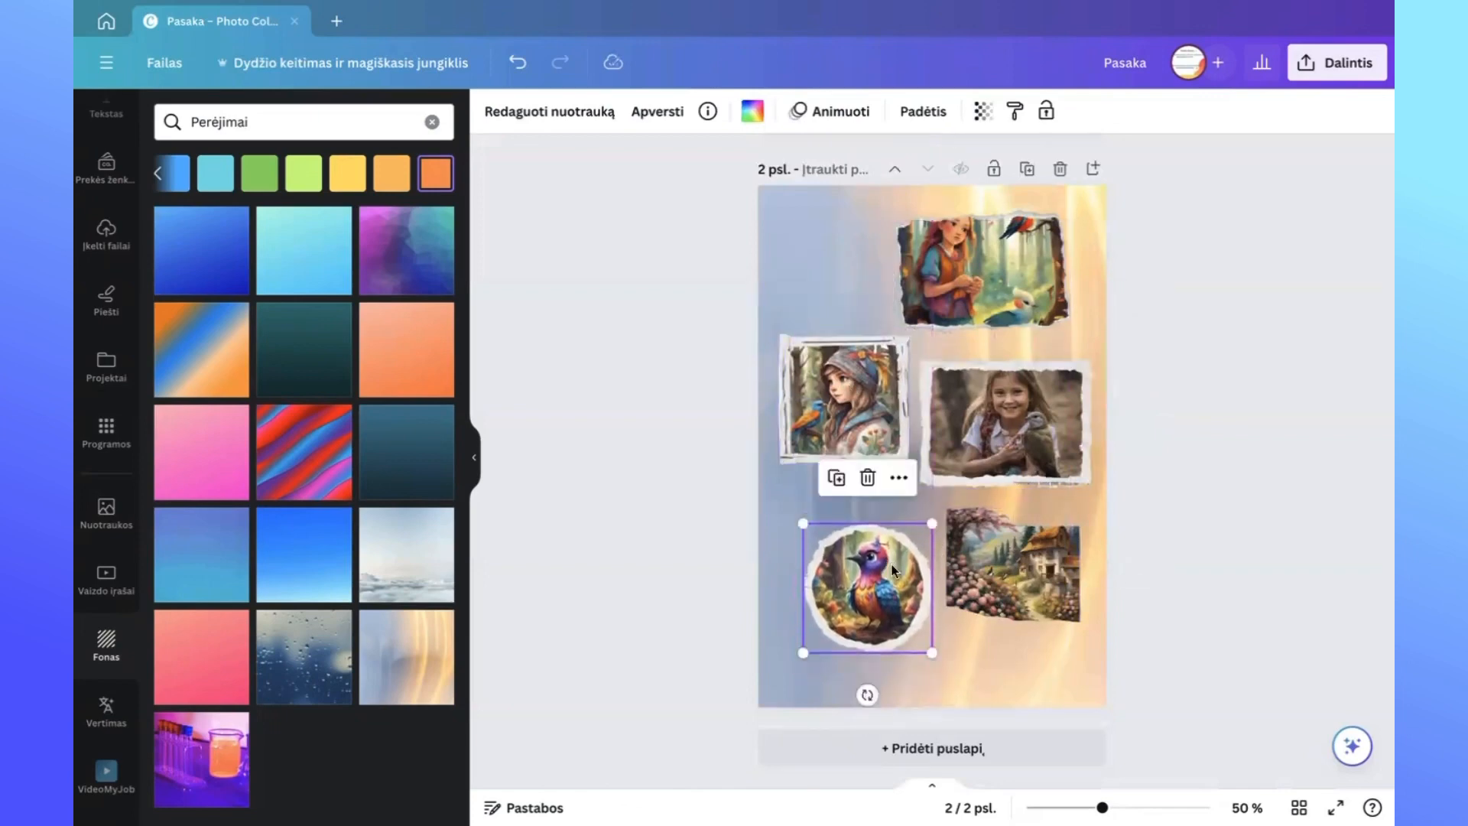
{"action": "left_click_drag", "start_coordinate": [989, 553], "coordinate": [992, 577]}
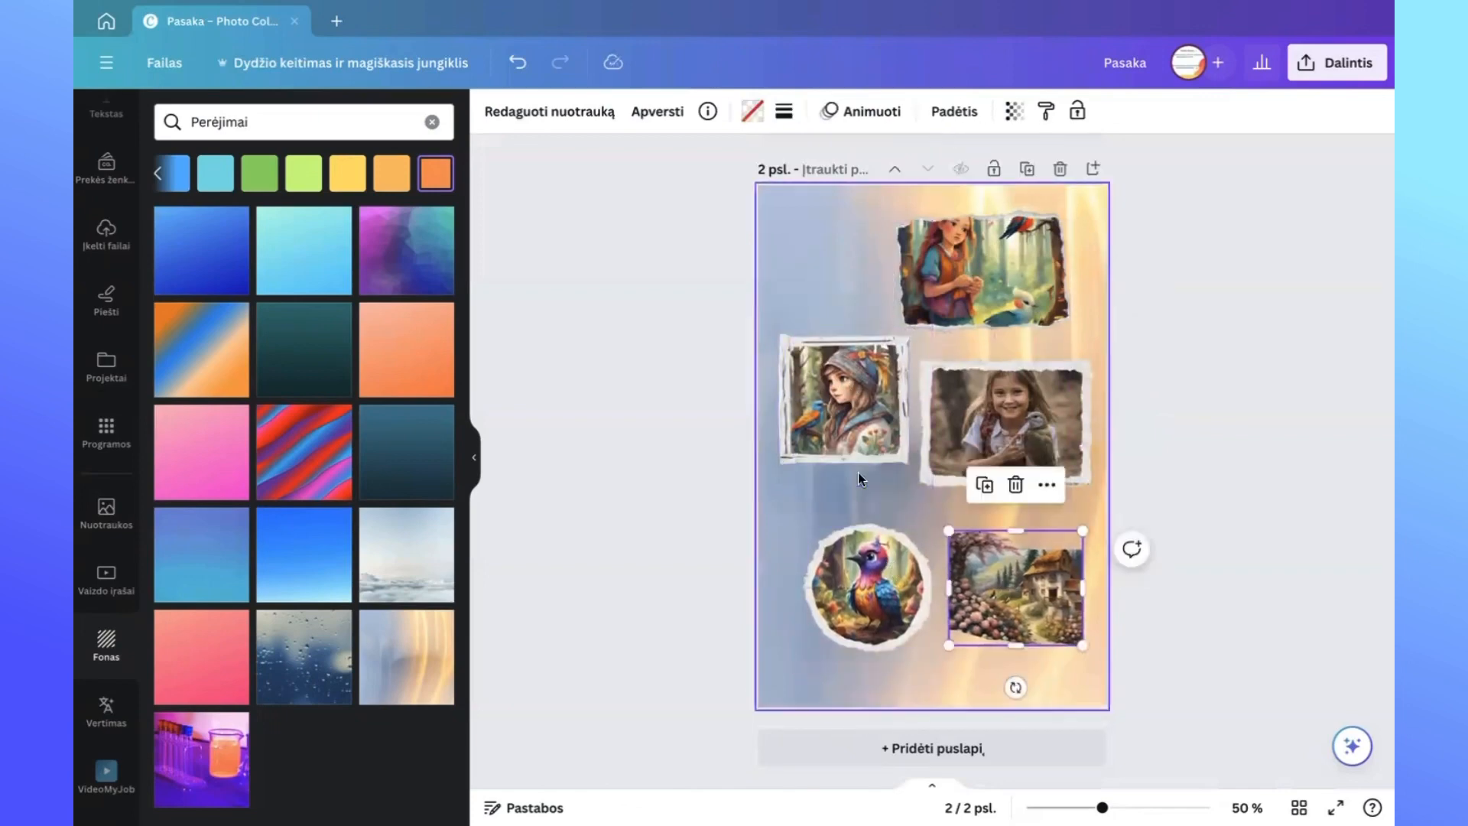
{"action": "left_click", "coordinate": [857, 397]}
{"action": "left_click_drag", "start_coordinate": [856, 397], "coordinate": [856, 442]}
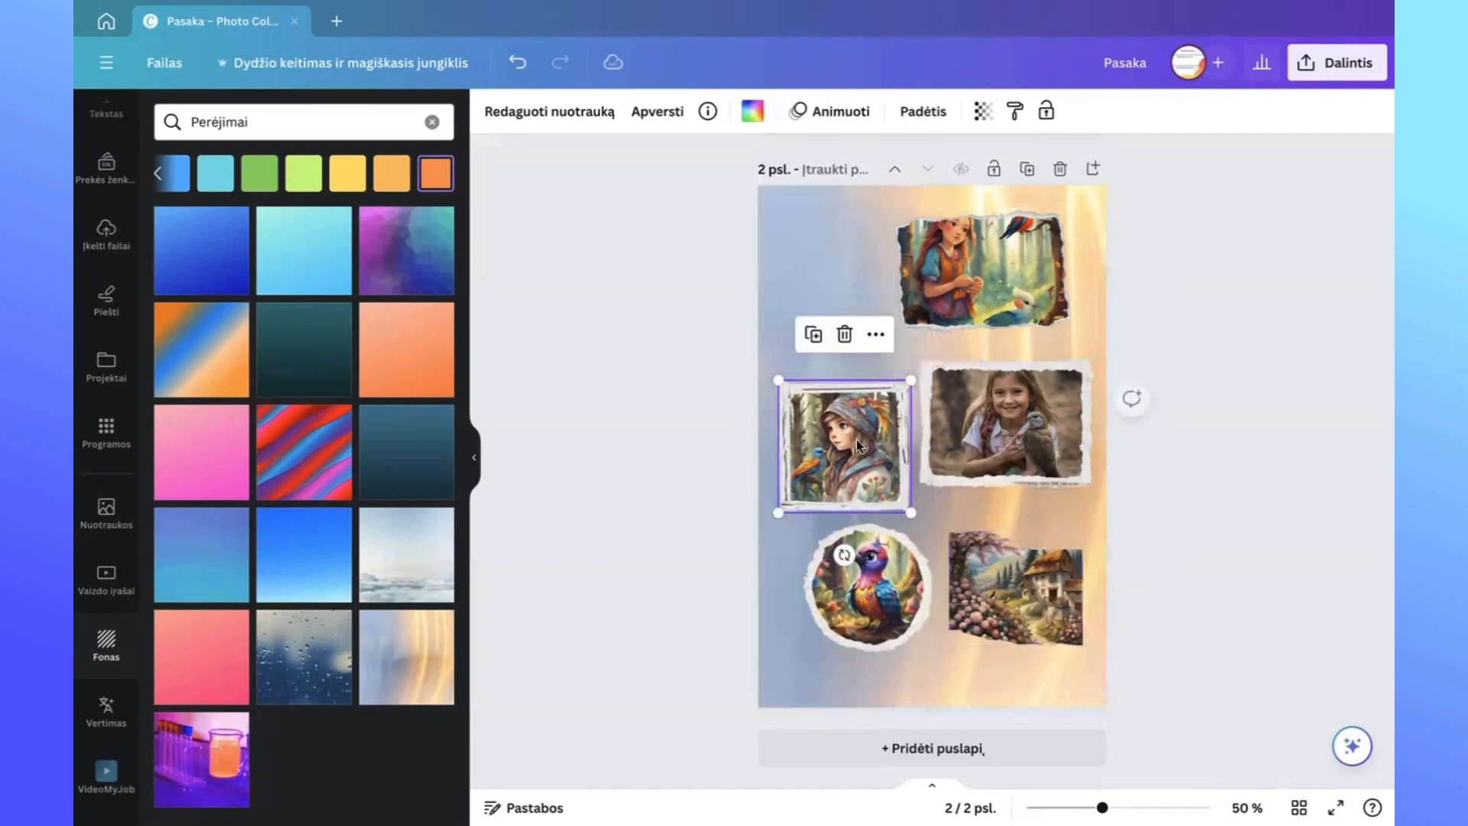
{"action": "left_click_drag", "start_coordinate": [1013, 411], "coordinate": [1014, 433]}
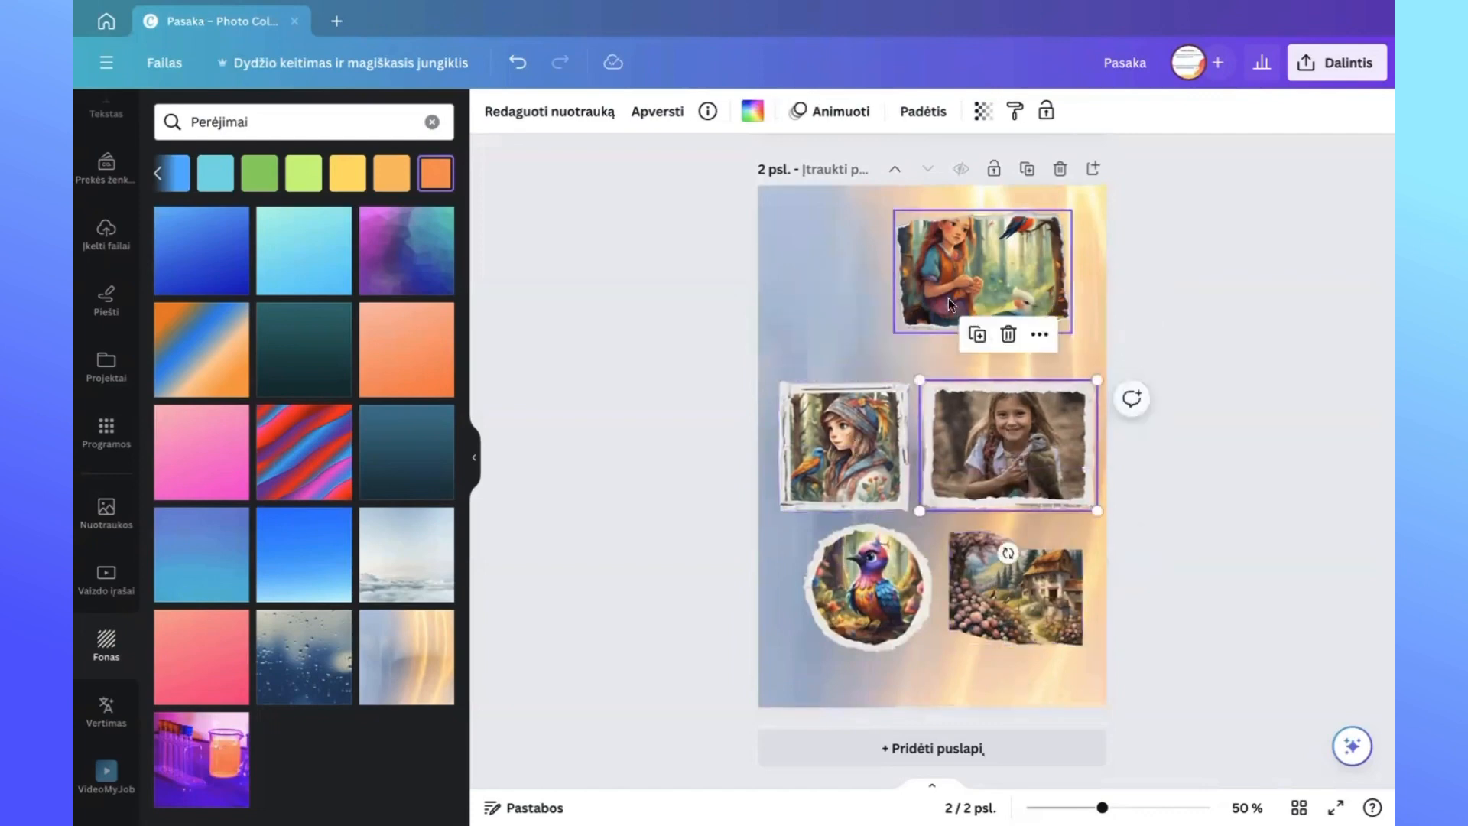
{"action": "left_click_drag", "start_coordinate": [948, 280], "coordinate": [925, 309]}
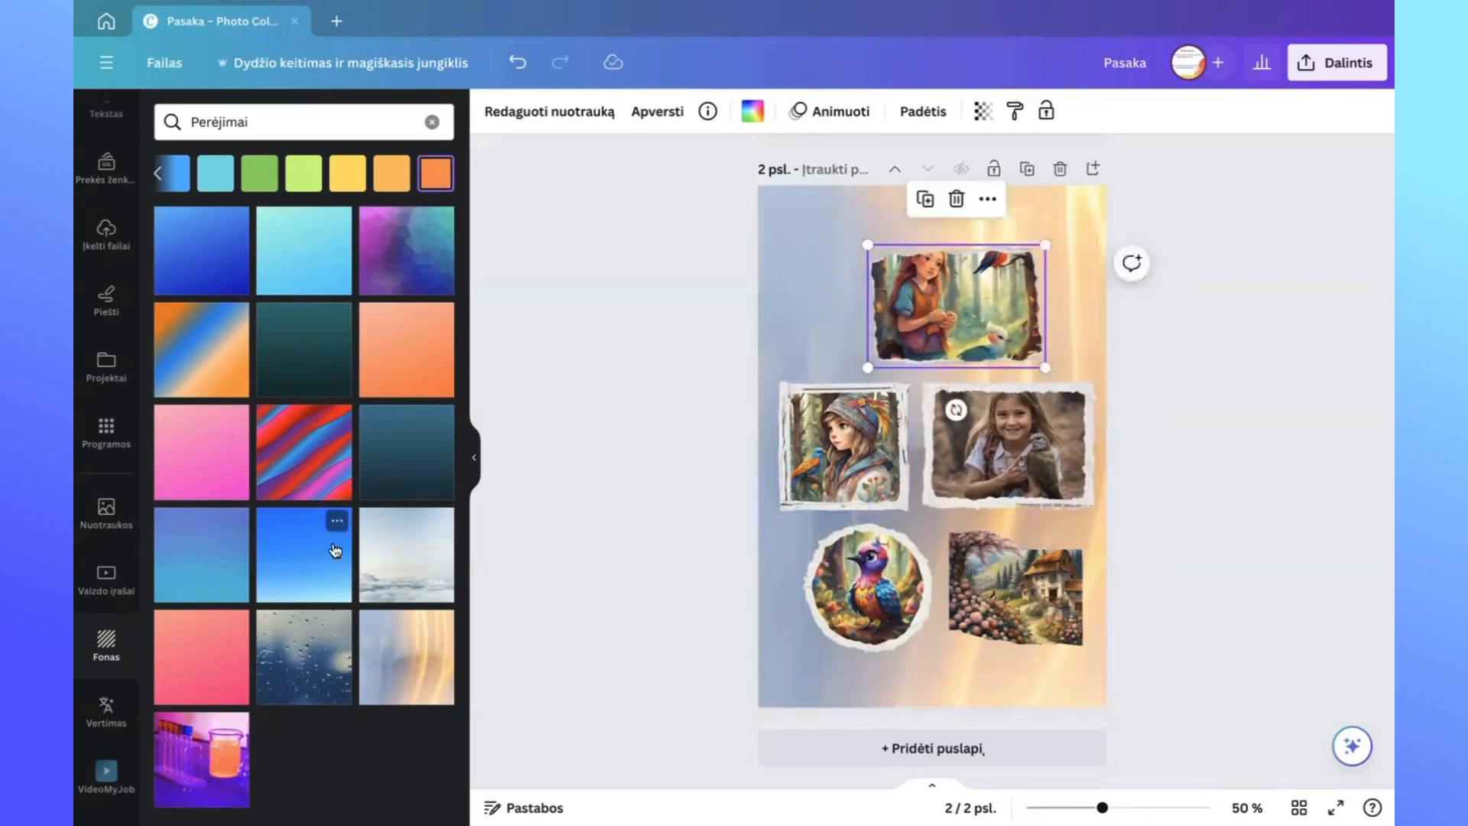
Add the pink script "Sweet" font combination to the second page.
{"action": "scroll", "coordinate": [98, 397], "scroll_direction": "up", "scroll_amount": 3}
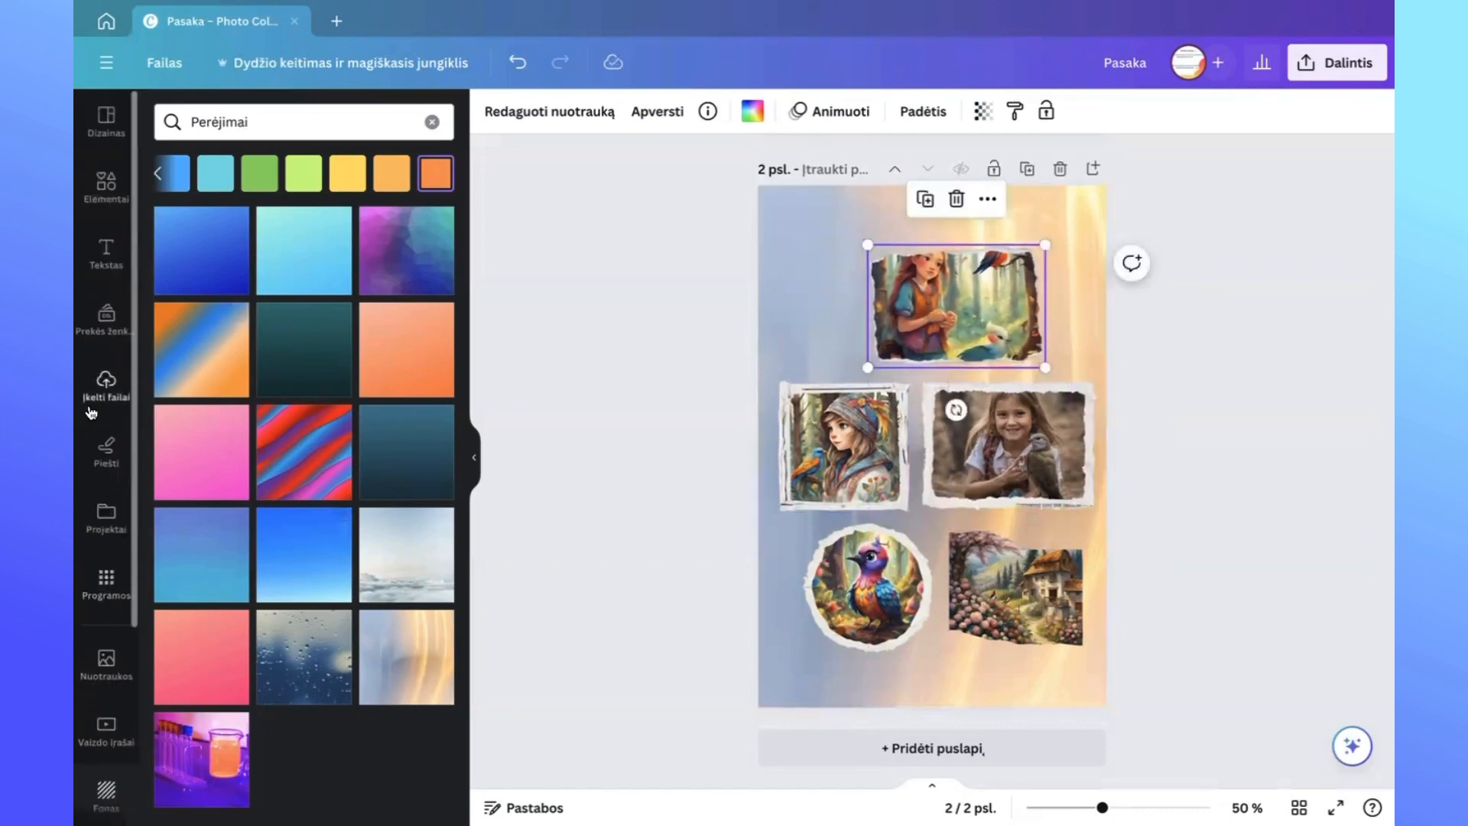
{"action": "left_click", "coordinate": [106, 255]}
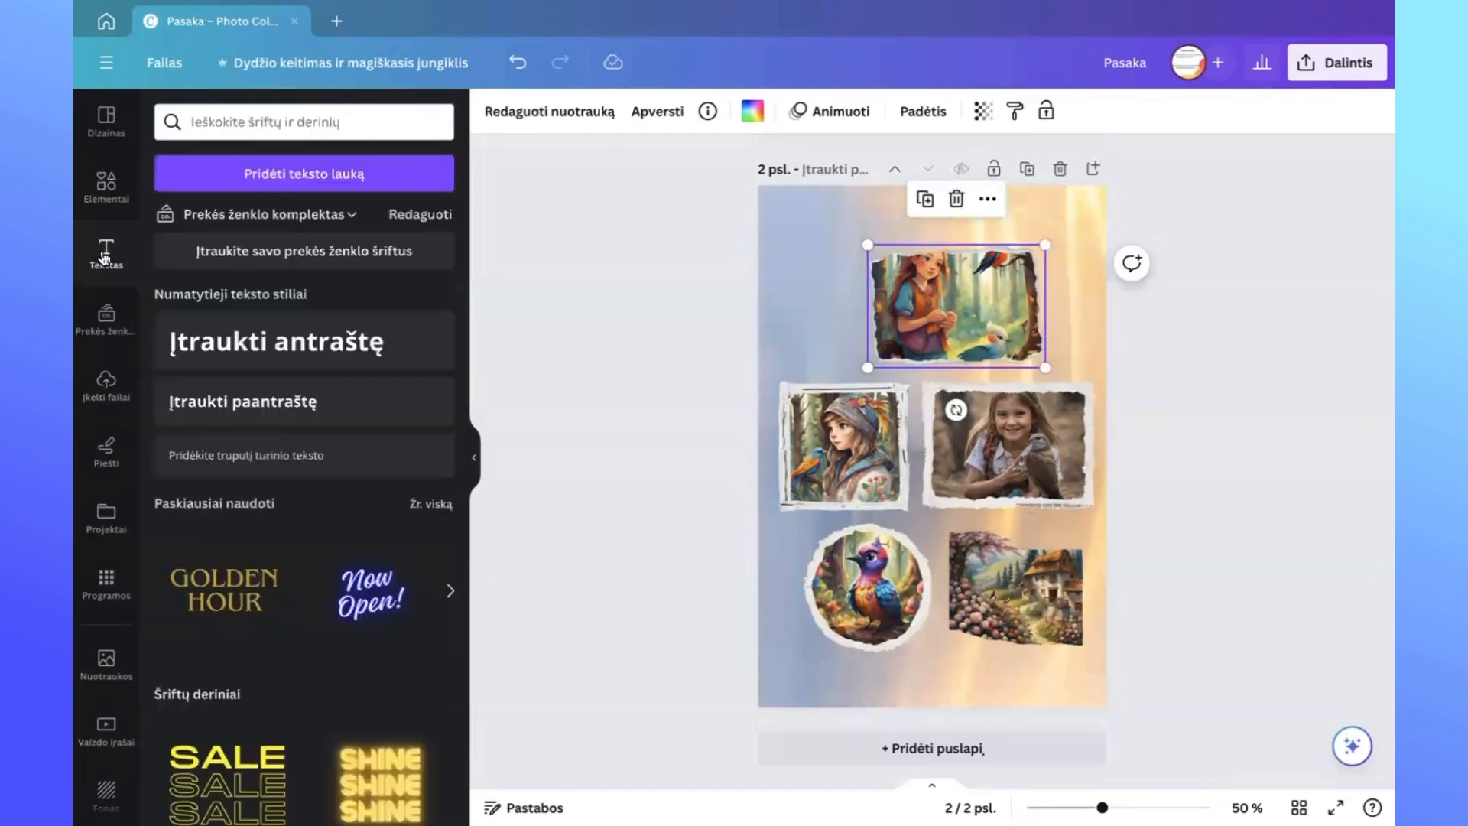
{"action": "scroll", "coordinate": [299, 430], "scroll_direction": "down", "scroll_amount": 4}
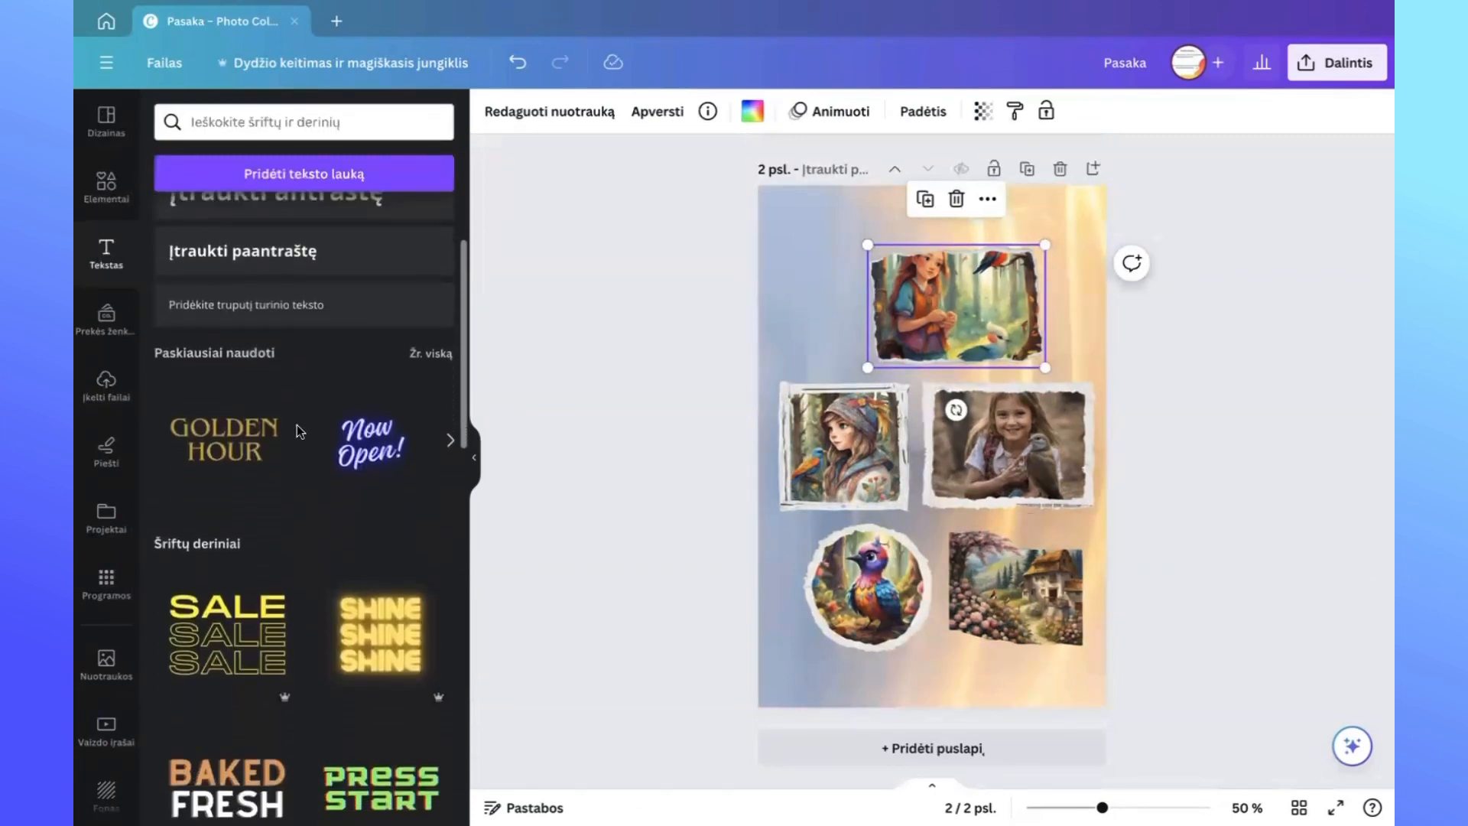
{"action": "scroll", "coordinate": [299, 430], "scroll_direction": "down", "scroll_amount": 6}
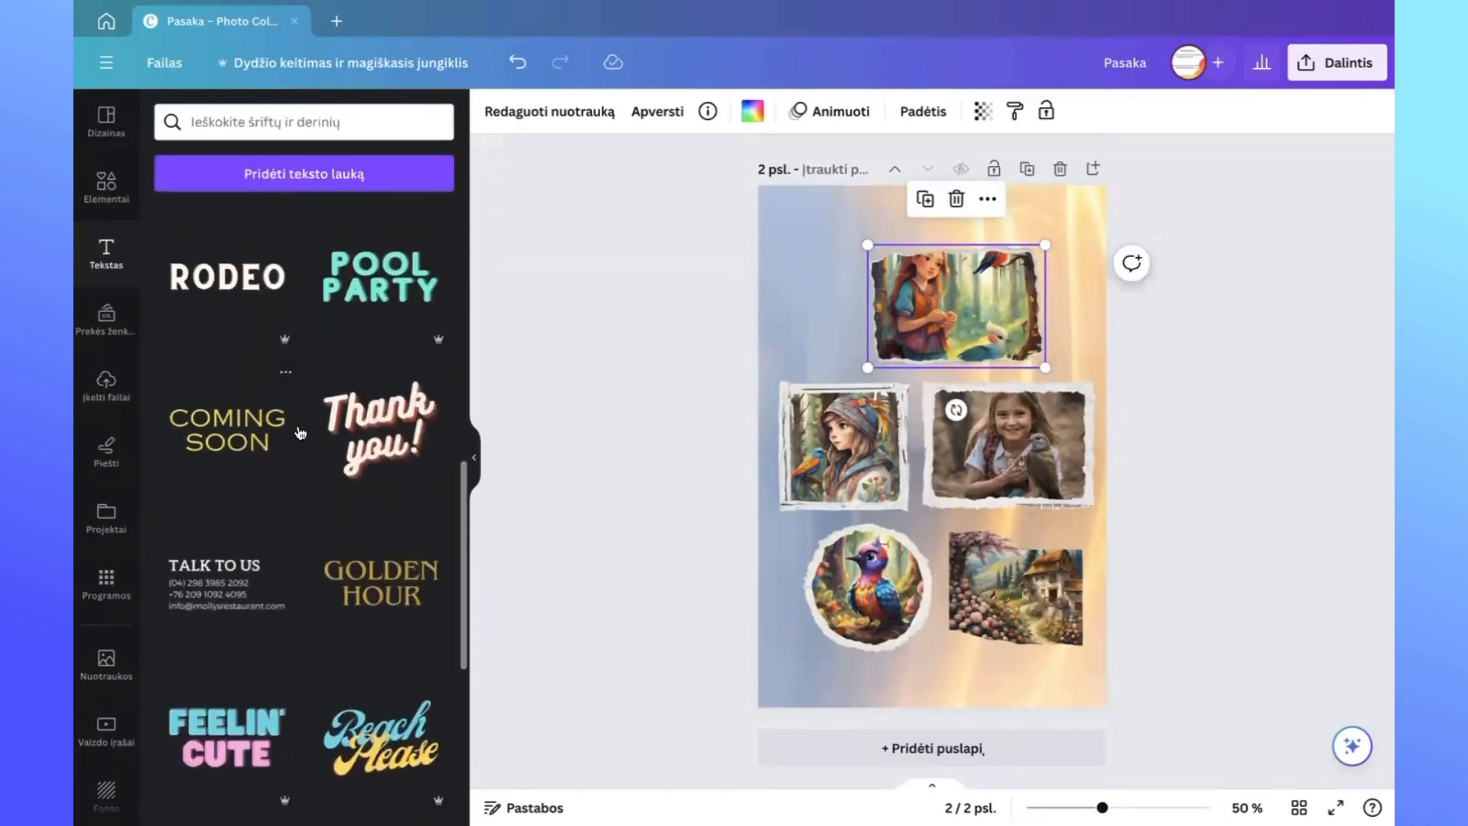
{"action": "scroll", "coordinate": [300, 433], "scroll_direction": "up", "scroll_amount": 2}
{"action": "scroll", "coordinate": [300, 433], "scroll_direction": "down", "scroll_amount": 6}
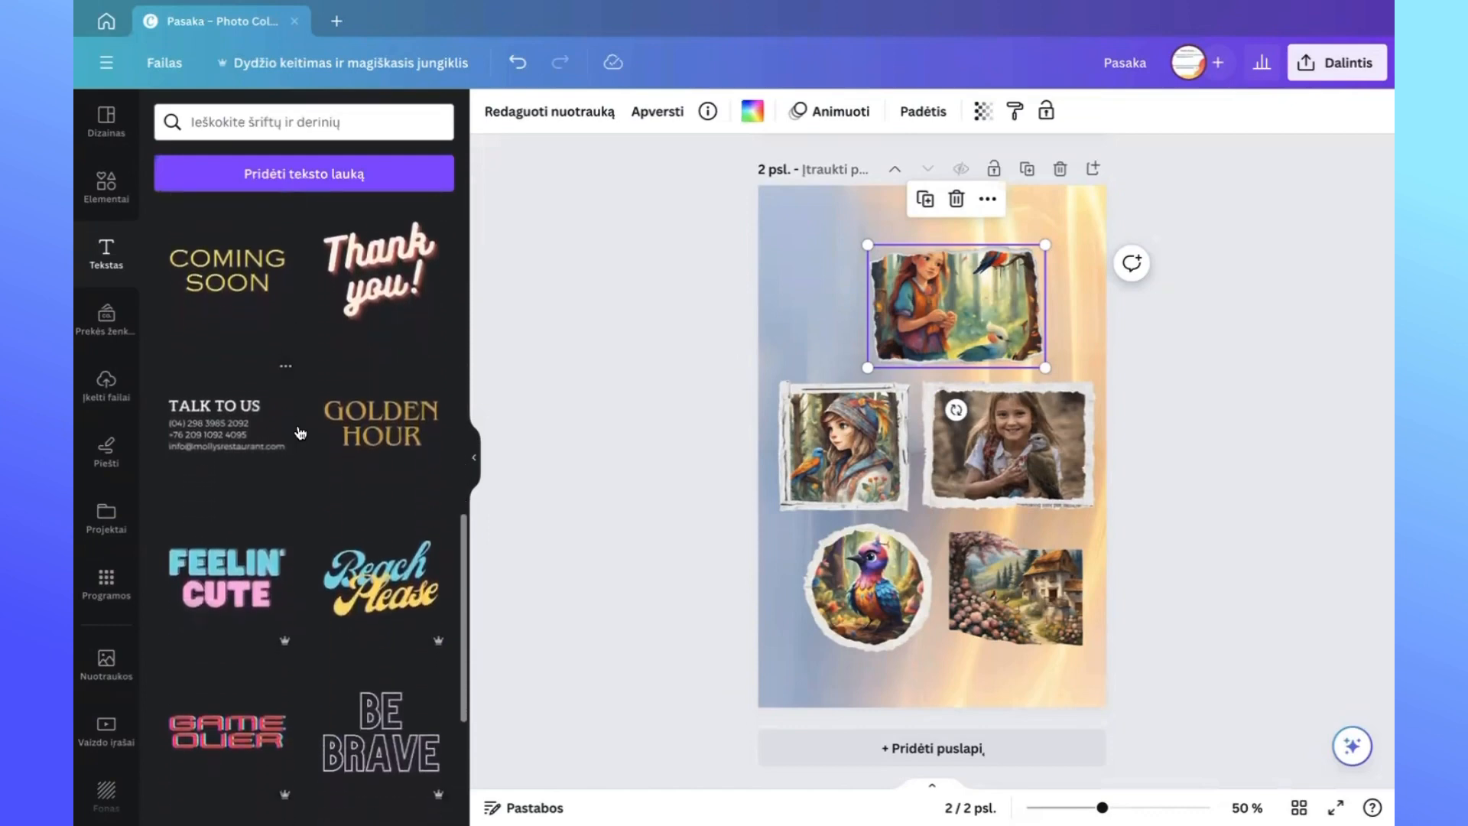
{"action": "scroll", "coordinate": [300, 433], "scroll_direction": "down", "scroll_amount": 8}
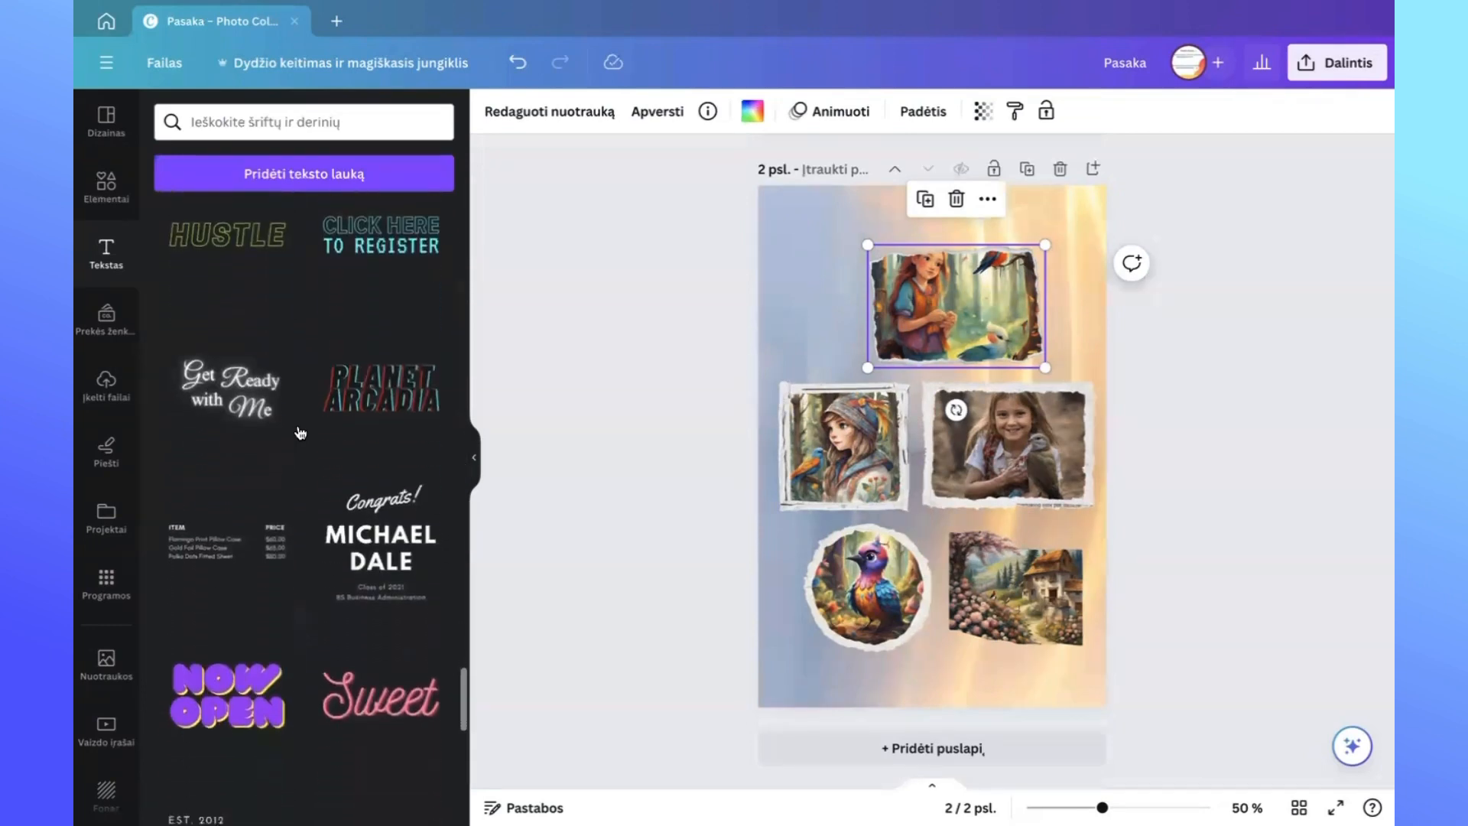
{"action": "scroll", "coordinate": [300, 433], "scroll_direction": "down", "scroll_amount": 3}
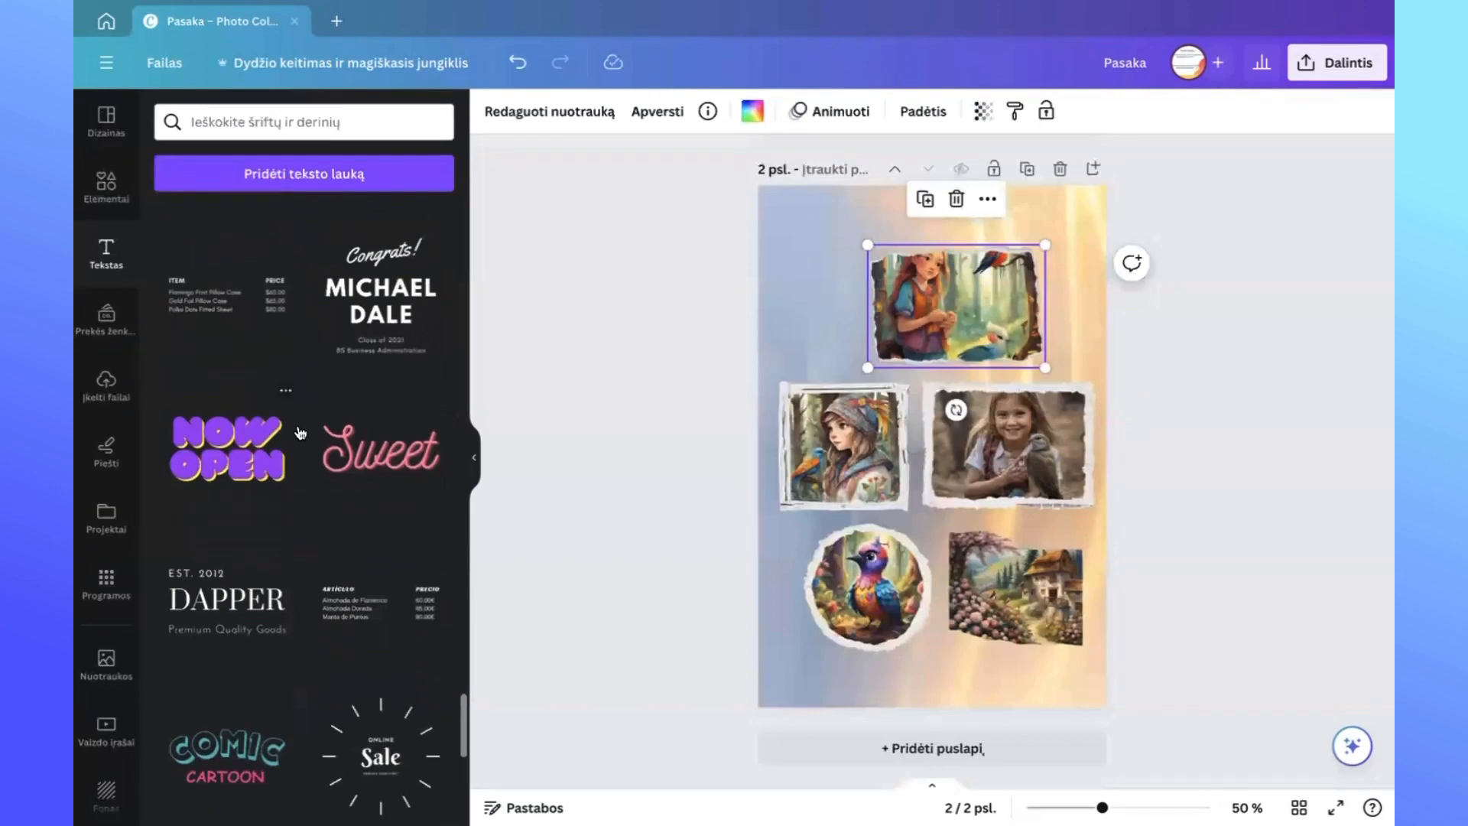
{"action": "scroll", "coordinate": [300, 433], "scroll_direction": "down", "scroll_amount": 2}
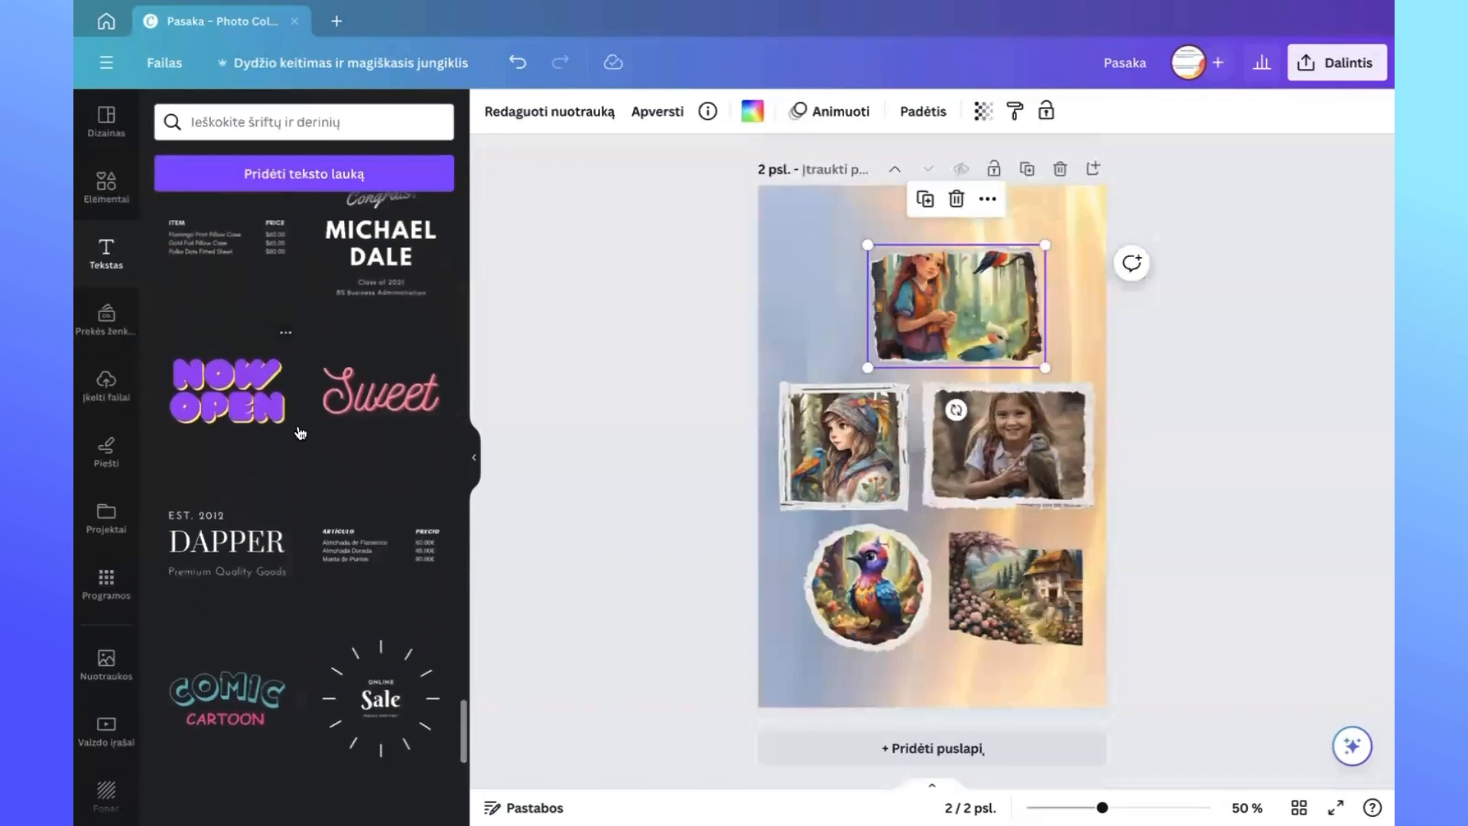
{"action": "left_click", "coordinate": [372, 387]}
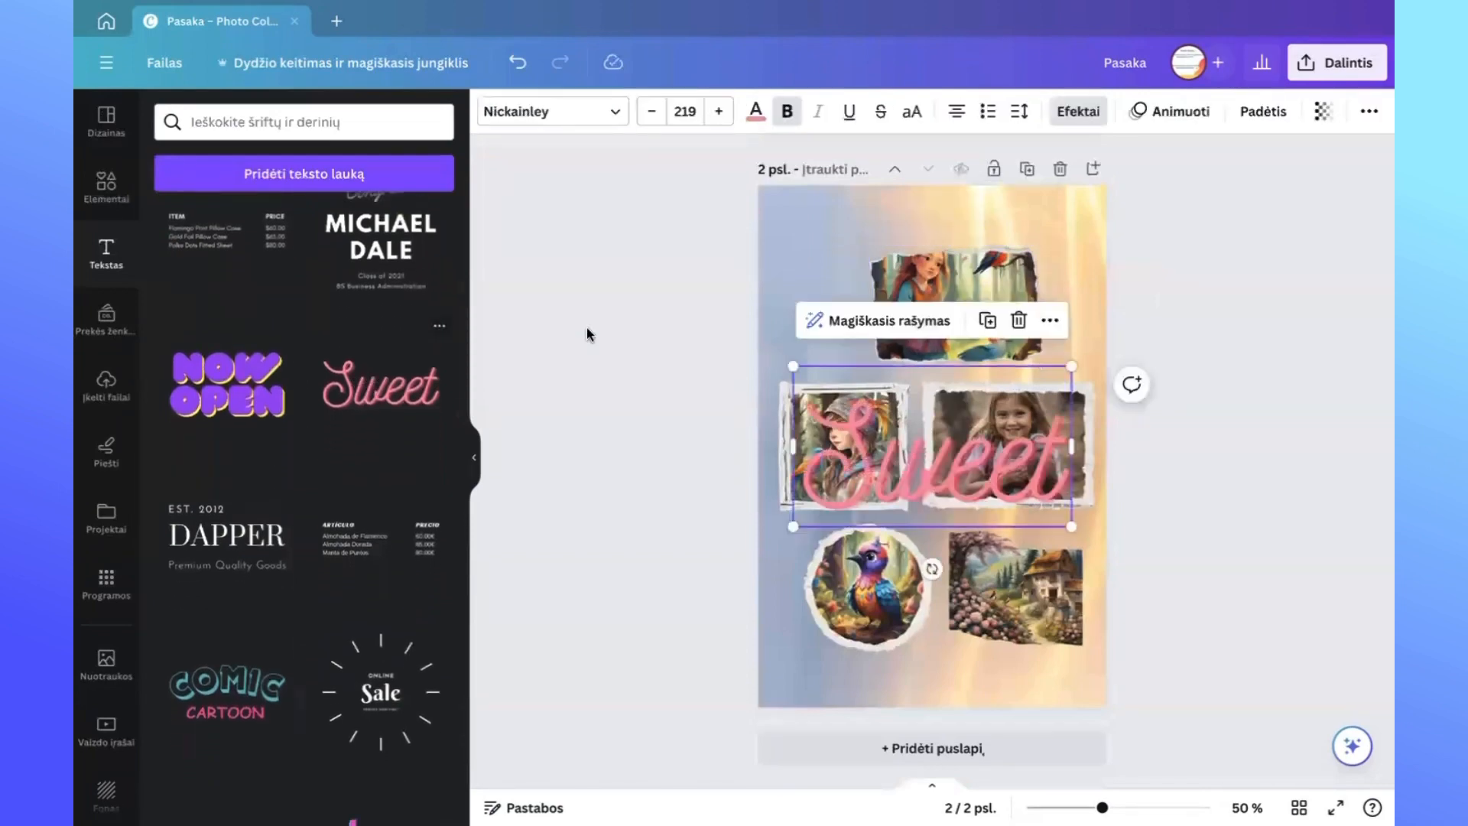
Replace the "Sweet" wording with "Pasaka".
{"action": "left_click", "coordinate": [1053, 470]}
{"action": "key", "text": "BackSpace"}
{"action": "key", "text": "BackSpace"}
{"action": "key", "text": "BackSpace"}
{"action": "key", "text": "BackSpace"}
{"action": "key", "text": "BackSpace"}
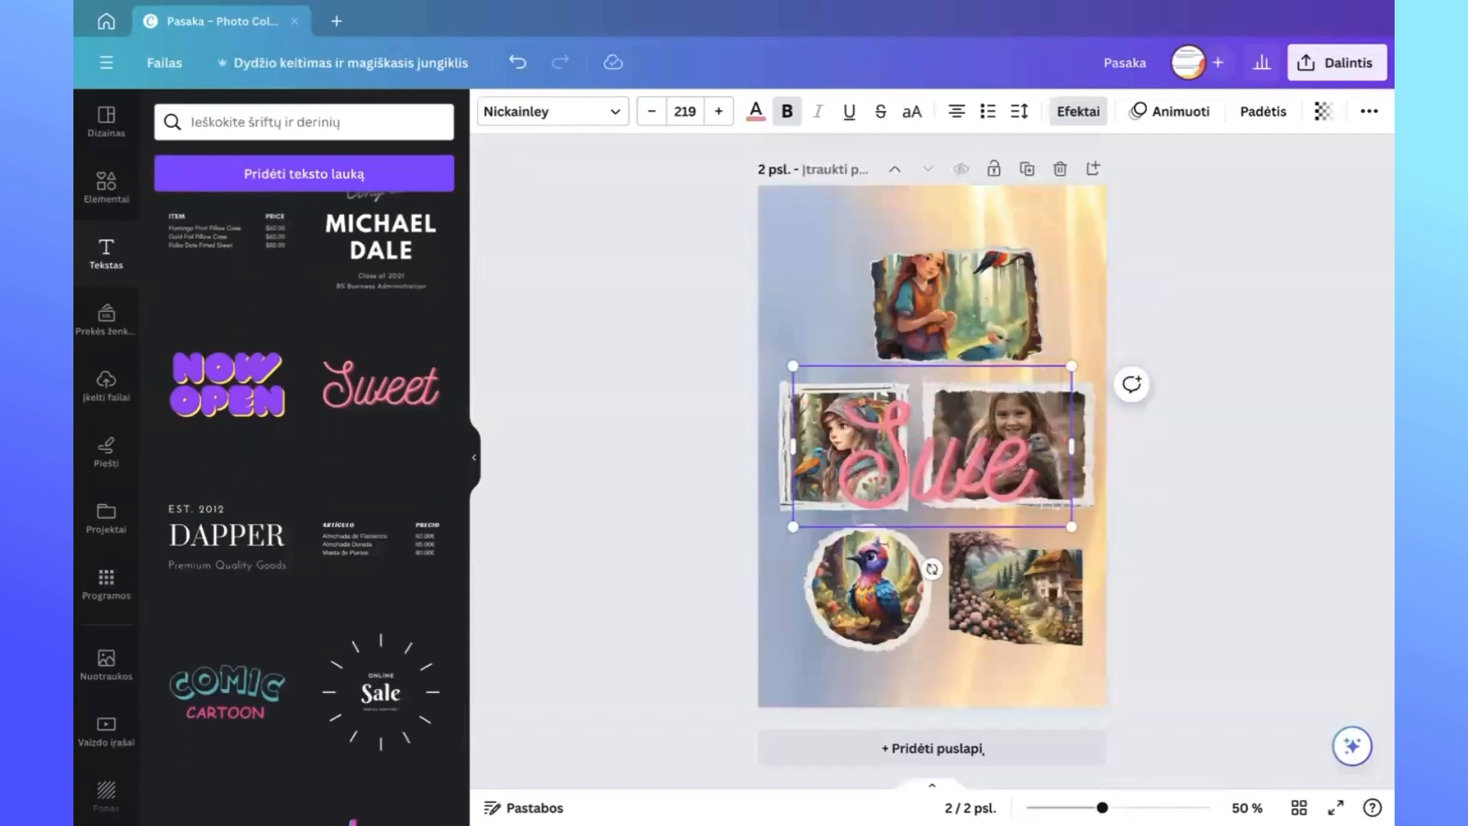
{"action": "type", "text": "Pa"}
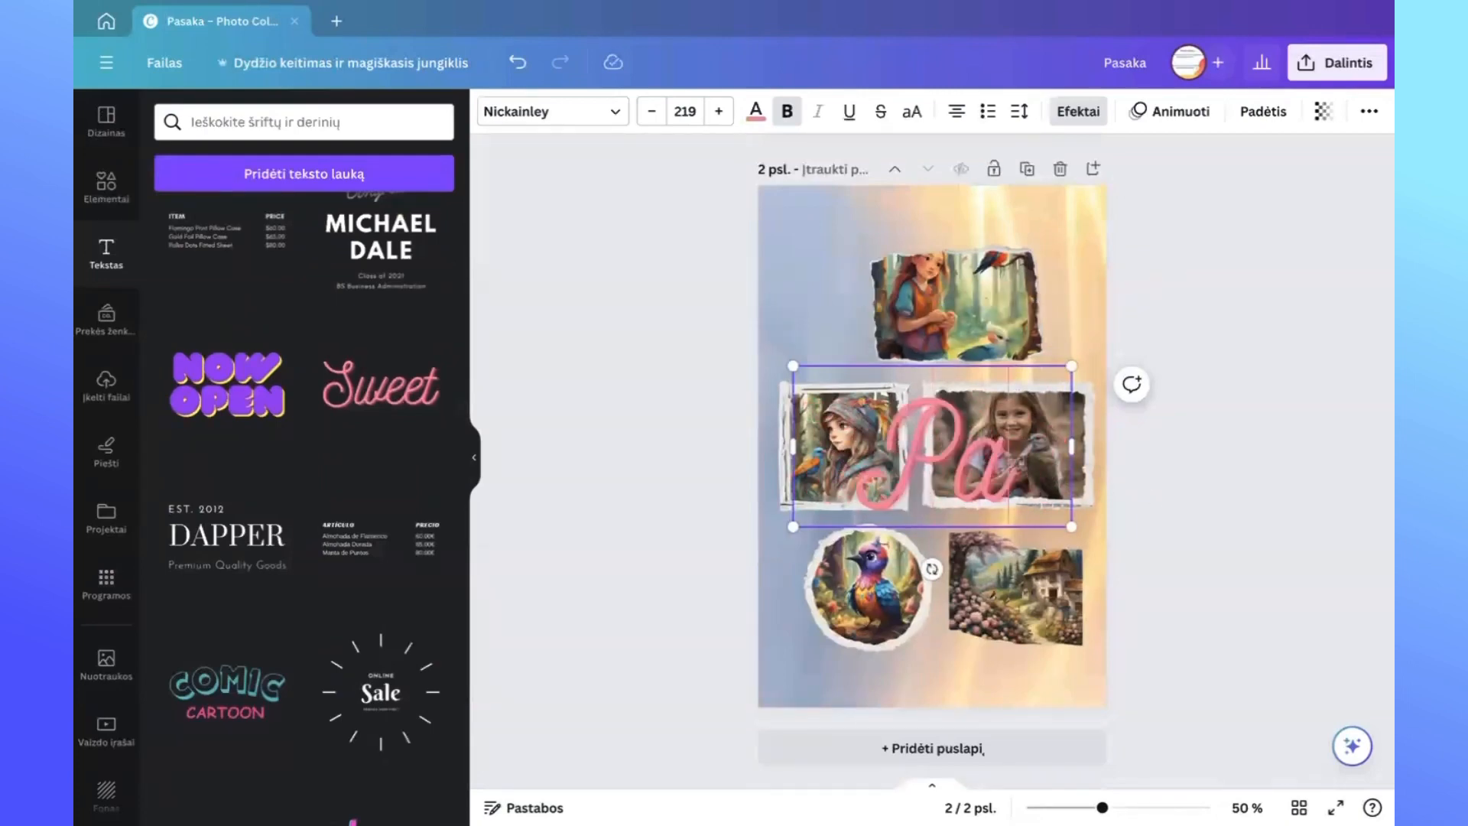
{"action": "type", "text": "saka"}
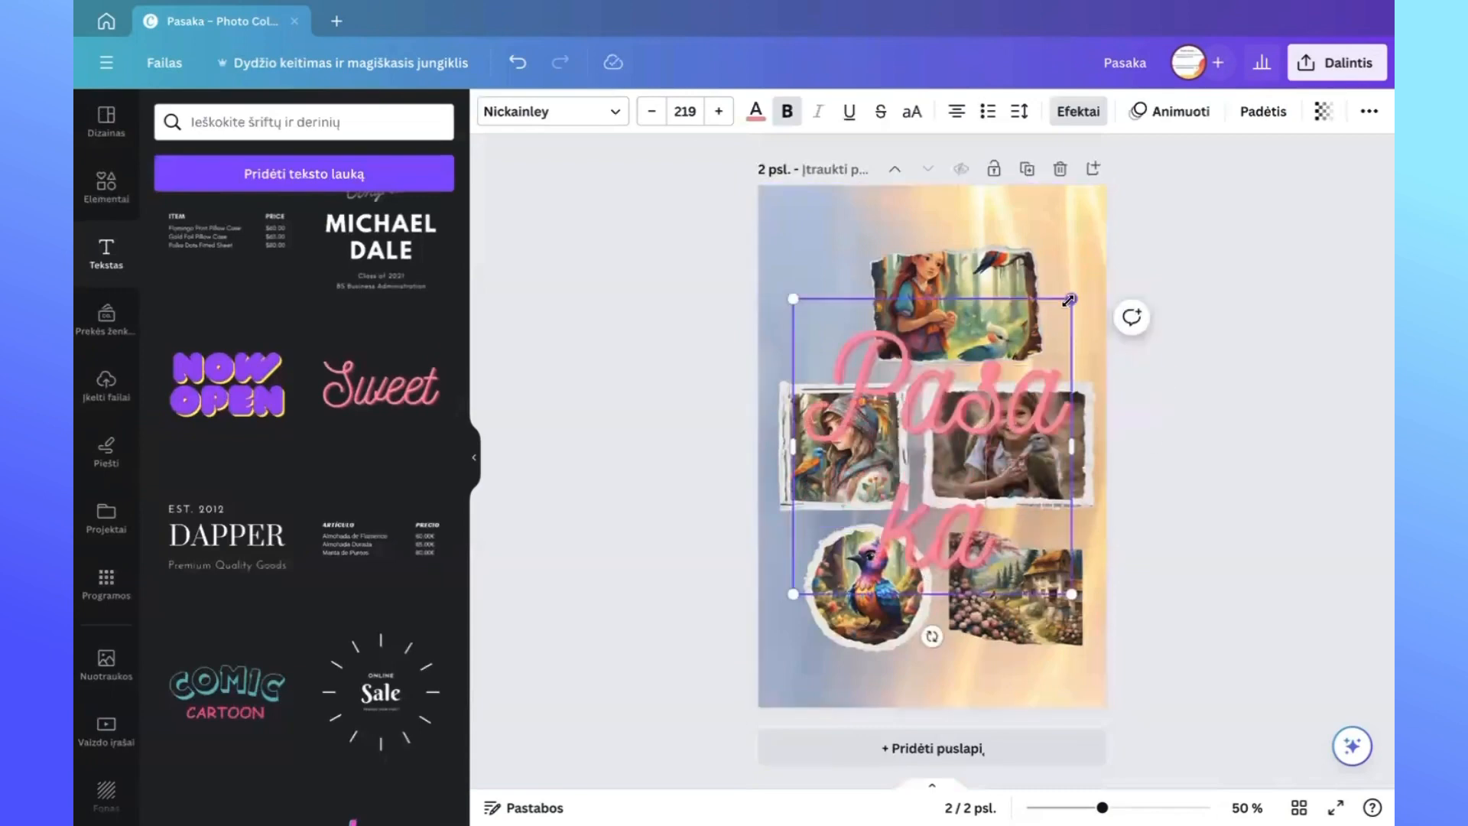
Shrink the "Pasaka" text to a size of 84.7 and widen its box to fit the word on one line.
{"action": "left_click_drag", "start_coordinate": [1069, 299], "coordinate": [948, 429]}
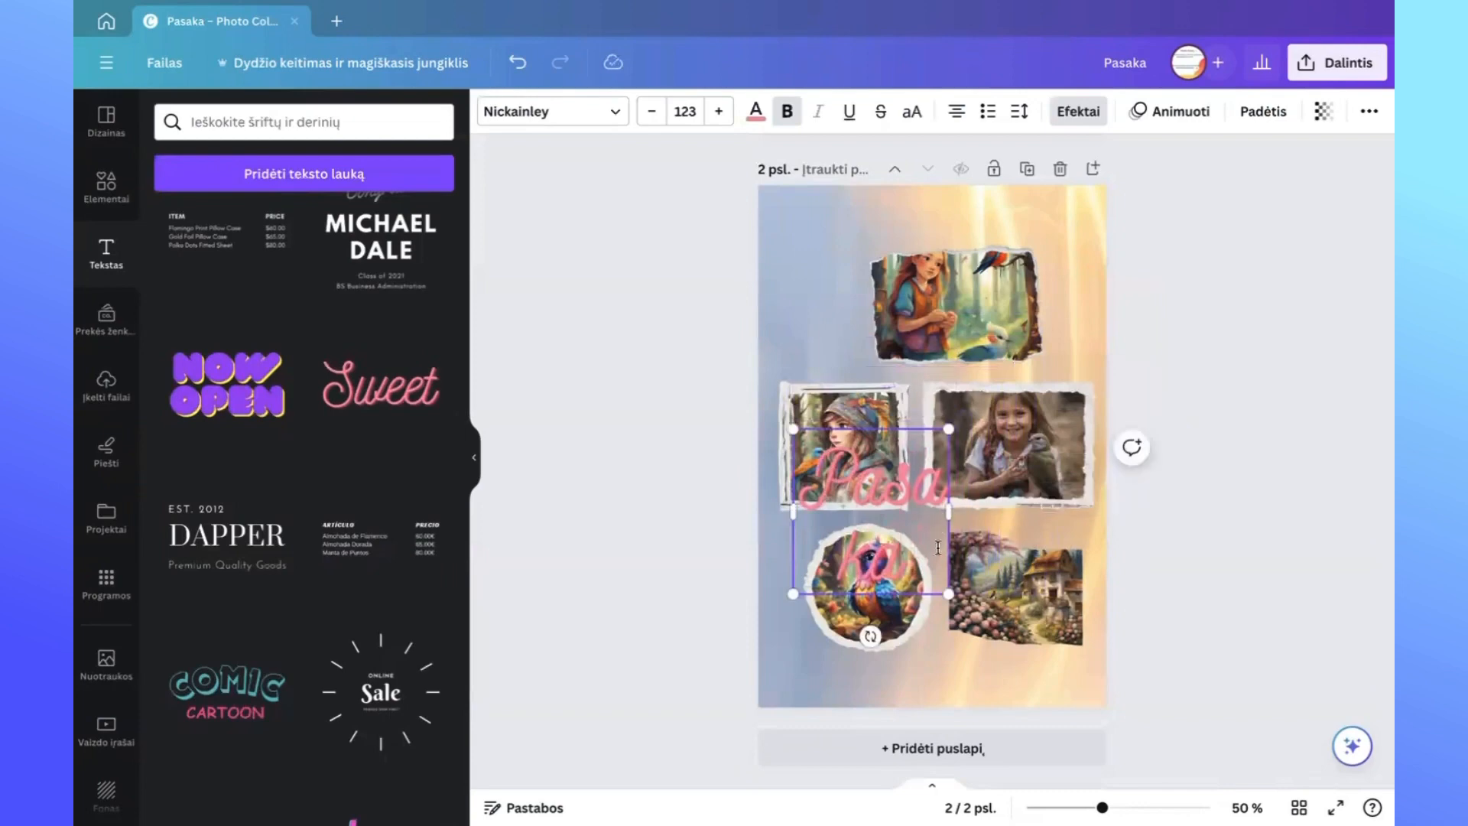
{"action": "left_click_drag", "start_coordinate": [952, 513], "coordinate": [1064, 483]}
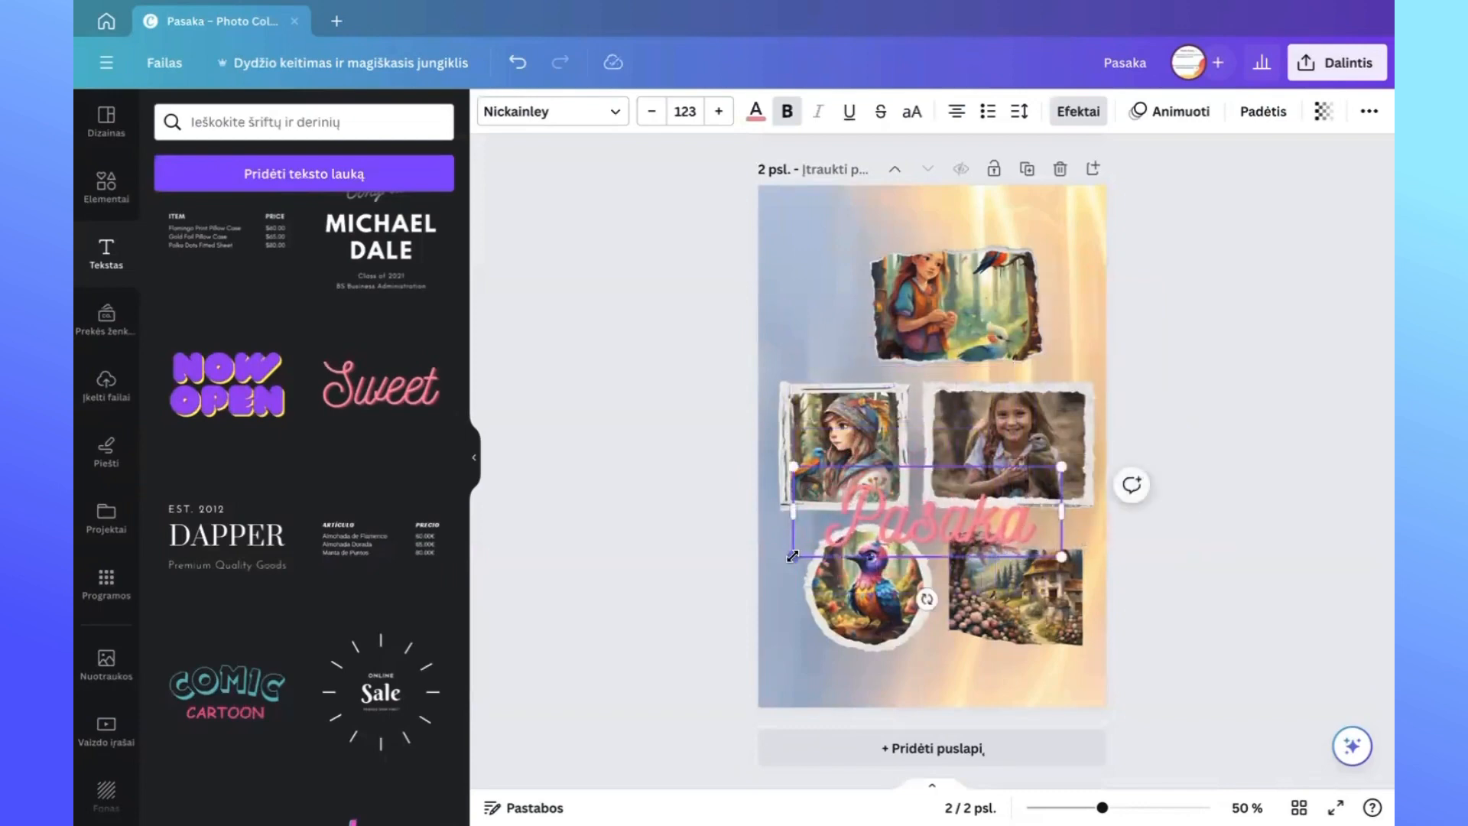
{"action": "left_click_drag", "start_coordinate": [793, 554], "coordinate": [876, 528]}
{"action": "left_click", "coordinate": [1216, 425]}
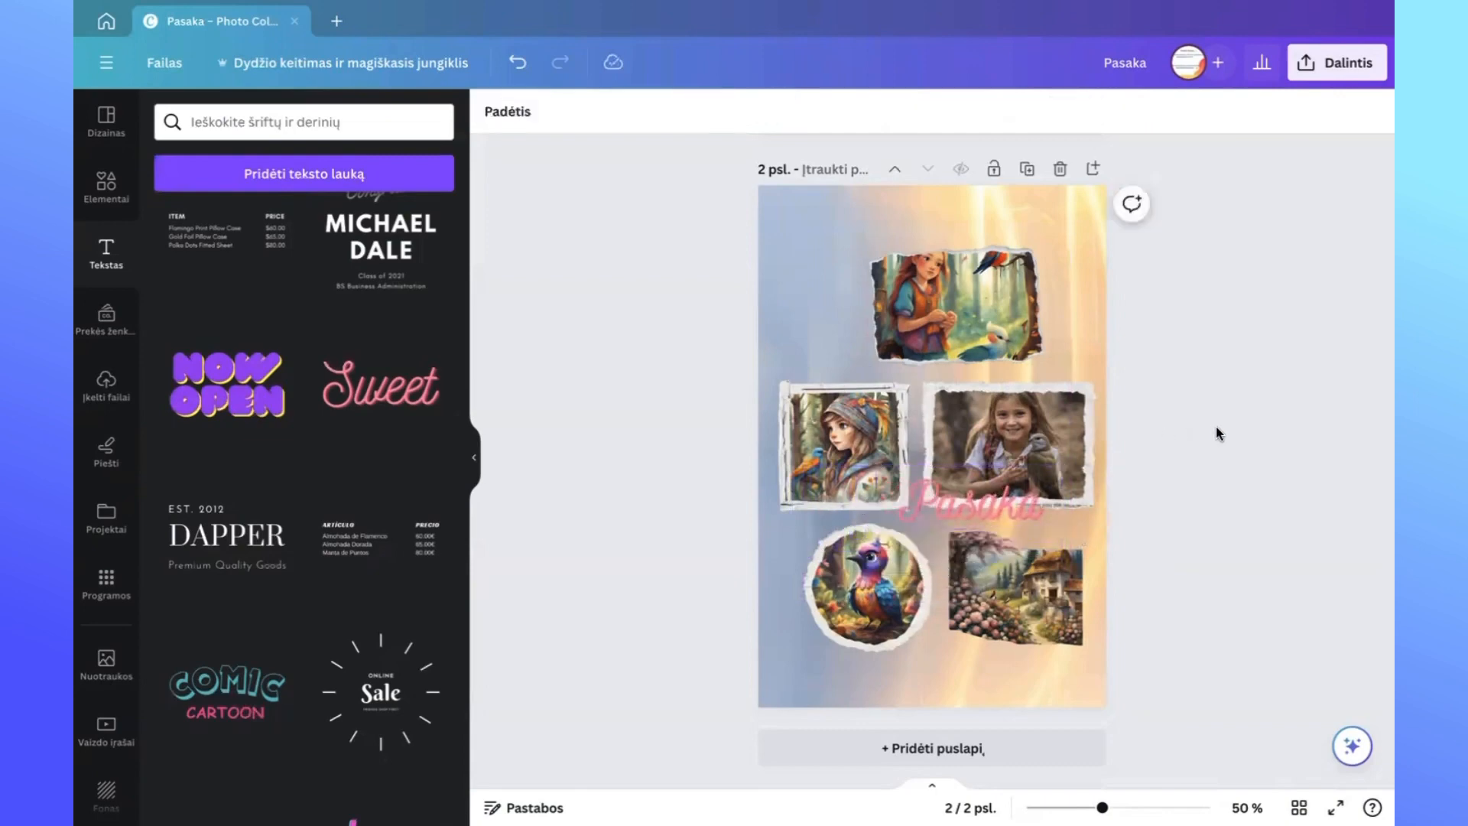
Move the "Pasaka" title above the red-haired girl picture and reduce its size to 57.4.
{"action": "left_click", "coordinate": [989, 485]}
{"action": "left_click_drag", "start_coordinate": [989, 485], "coordinate": [949, 210]}
{"action": "left_click", "coordinate": [1195, 269]}
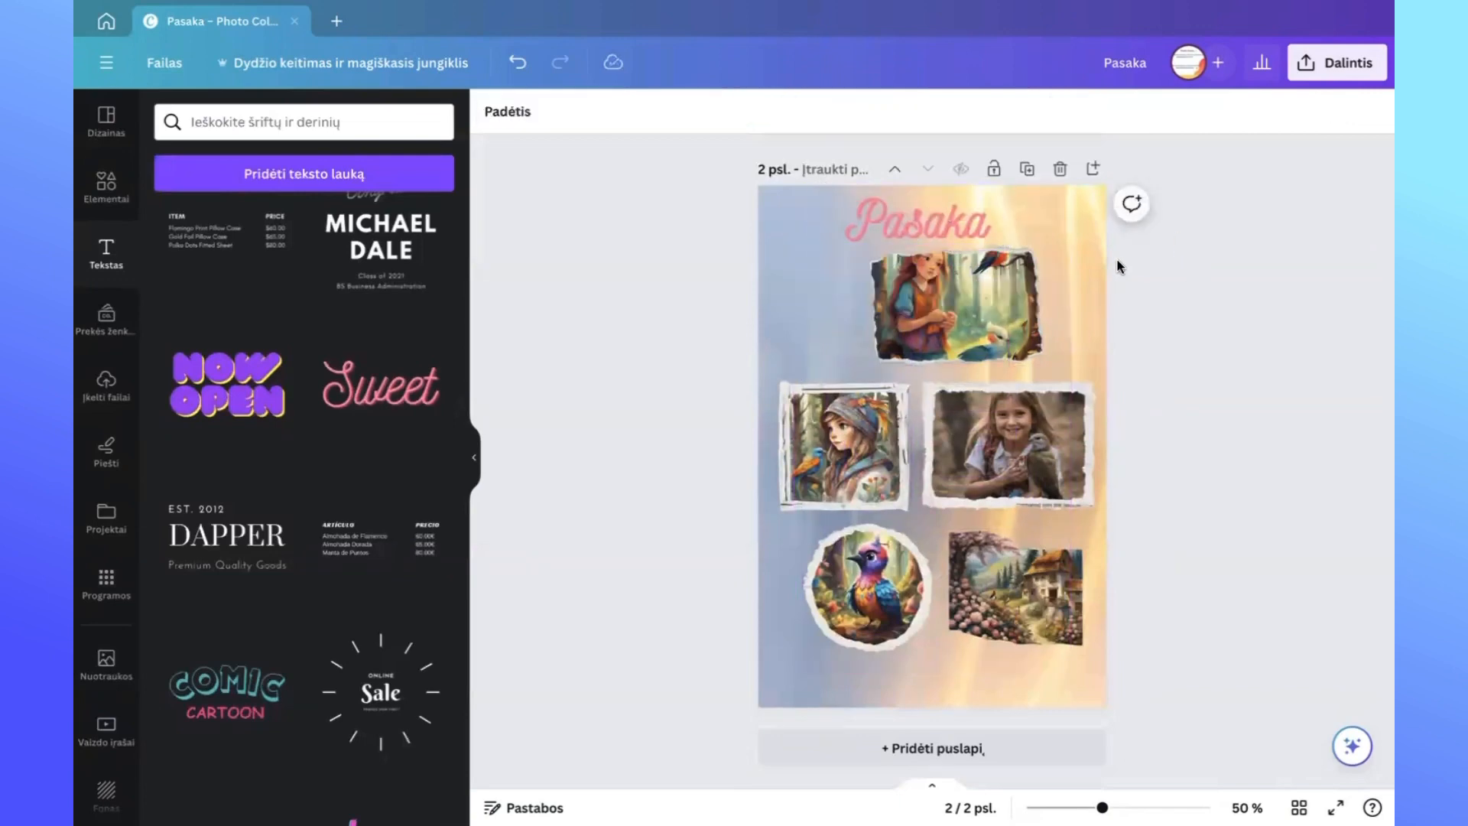
{"action": "left_click", "coordinate": [941, 218]}
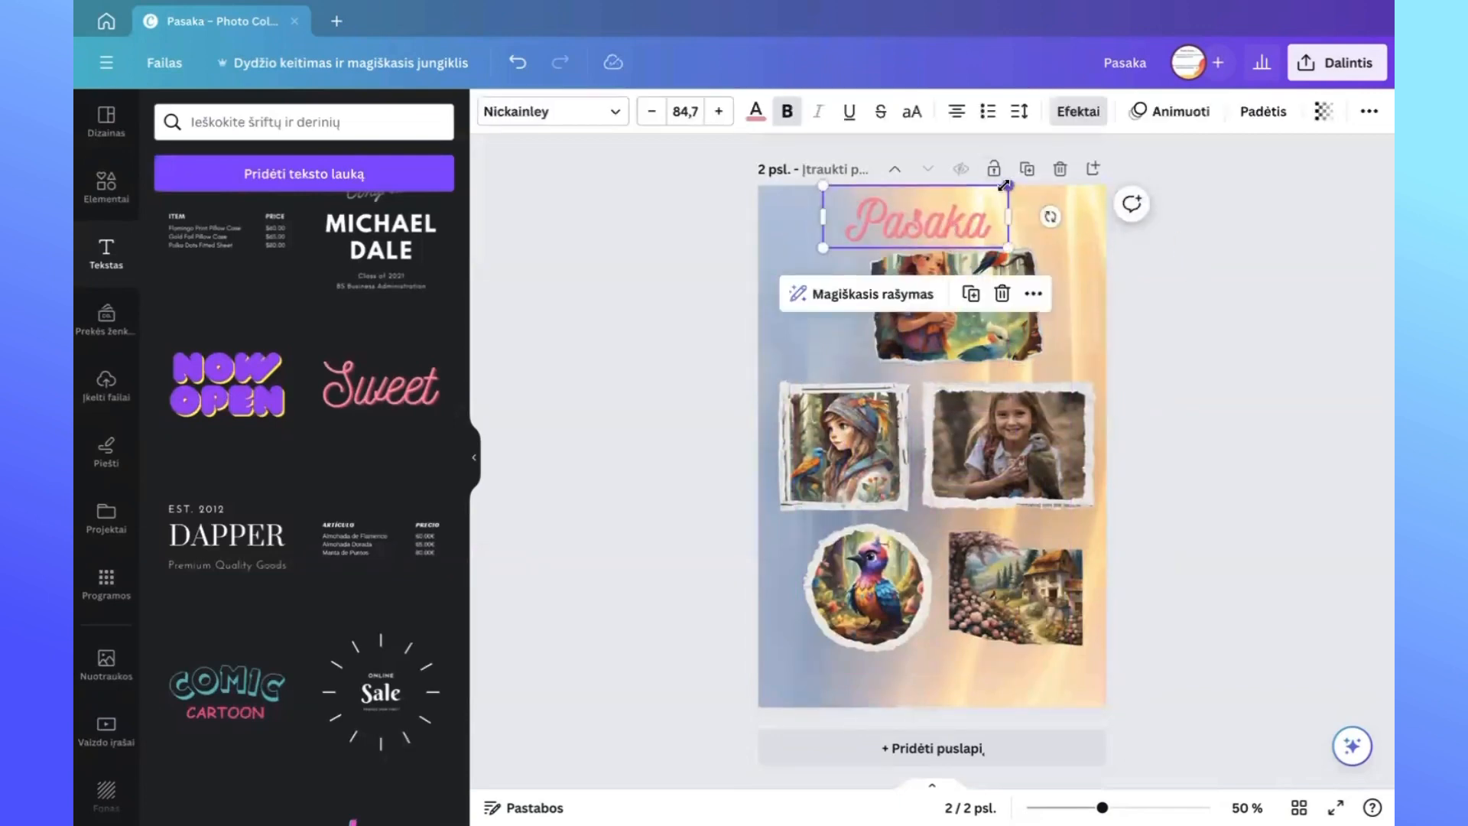
{"action": "left_click_drag", "start_coordinate": [1005, 185], "coordinate": [943, 204]}
{"action": "left_click", "coordinate": [1196, 305]}
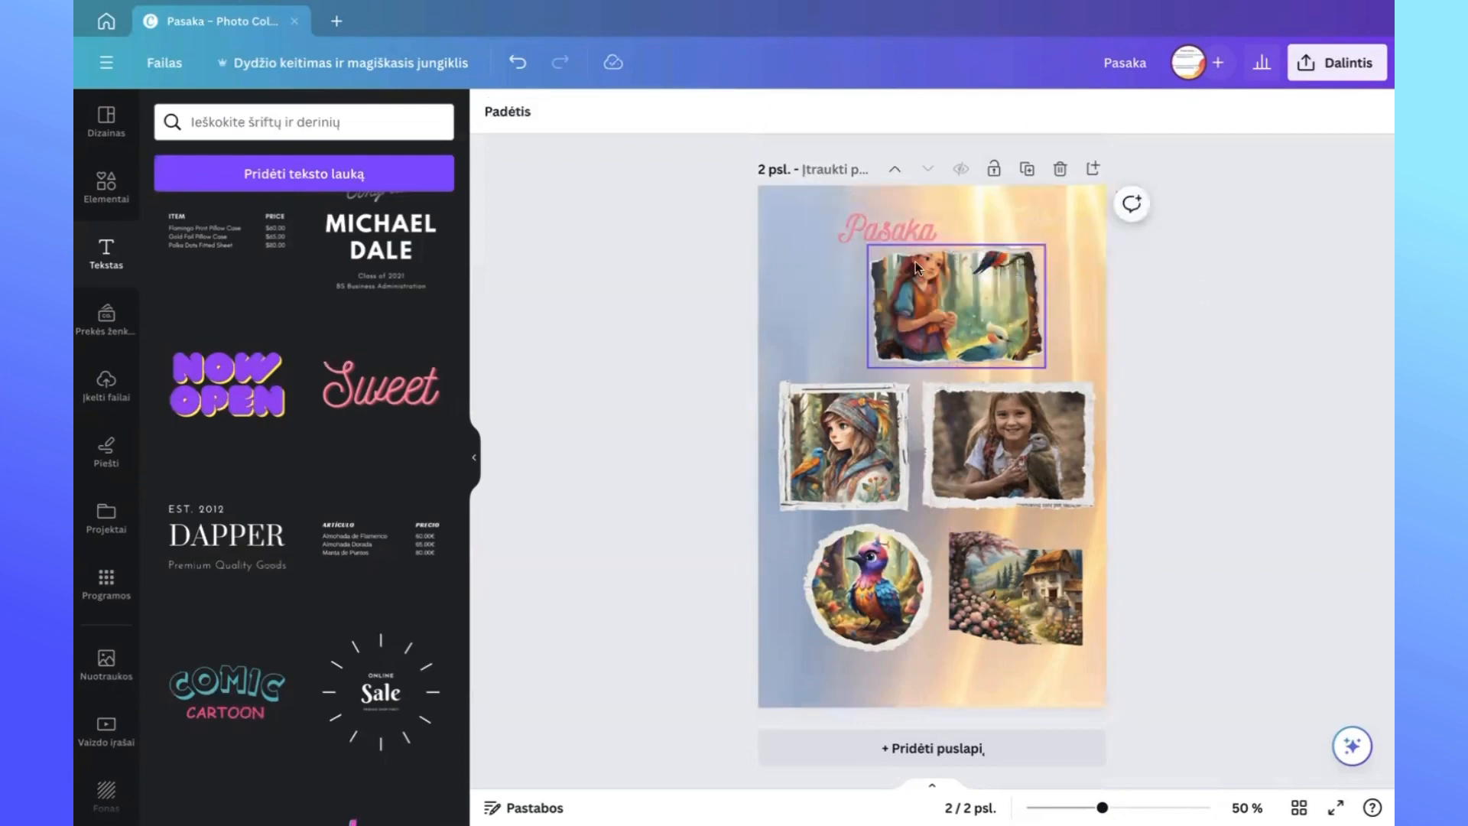
Try the title in the page's upper-left corner with the red-haired girl picture shifted toward the right edge.
{"action": "left_click", "coordinate": [851, 226]}
{"action": "mouse_move", "coordinate": [851, 226]}
{"action": "left_mouse_down"}
{"action": "mouse_move", "coordinate": [902, 218]}
{"action": "mouse_move", "coordinate": [858, 226]}
{"action": "left_mouse_up"}
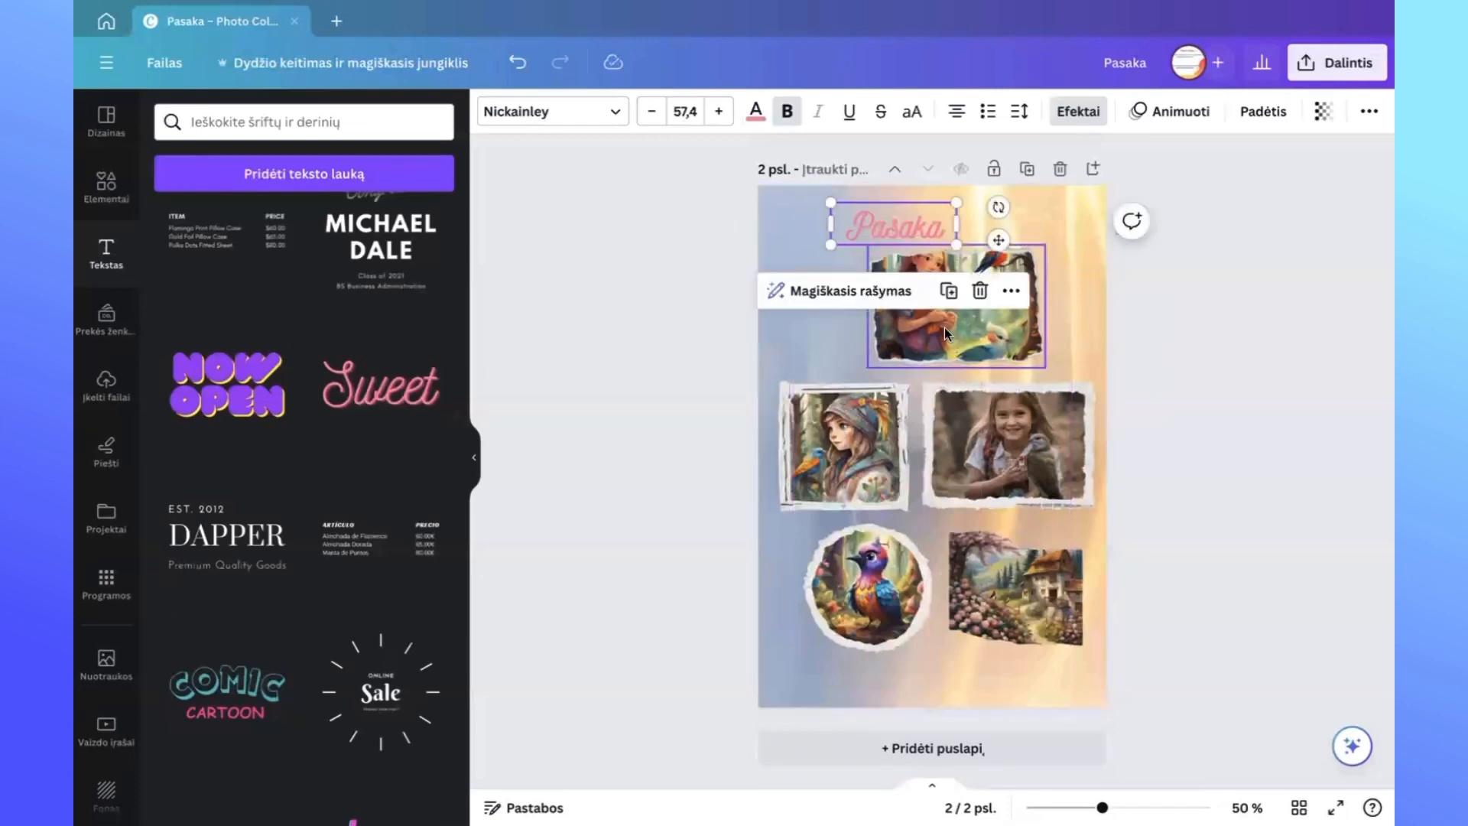
{"action": "left_click_drag", "start_coordinate": [946, 333], "coordinate": [989, 337]}
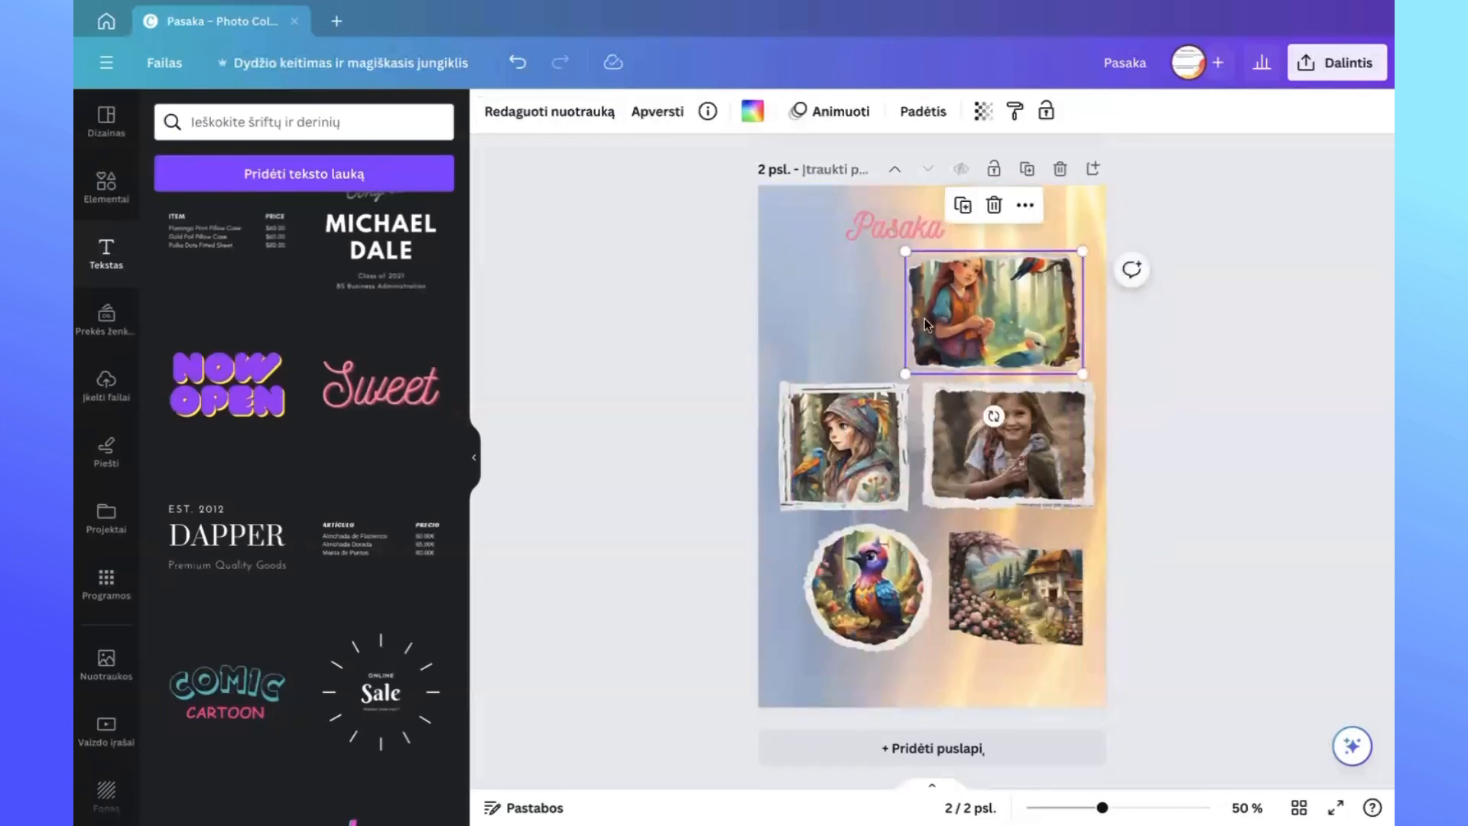
{"action": "left_click", "coordinate": [879, 216]}
{"action": "left_click_drag", "start_coordinate": [878, 216], "coordinate": [833, 222]}
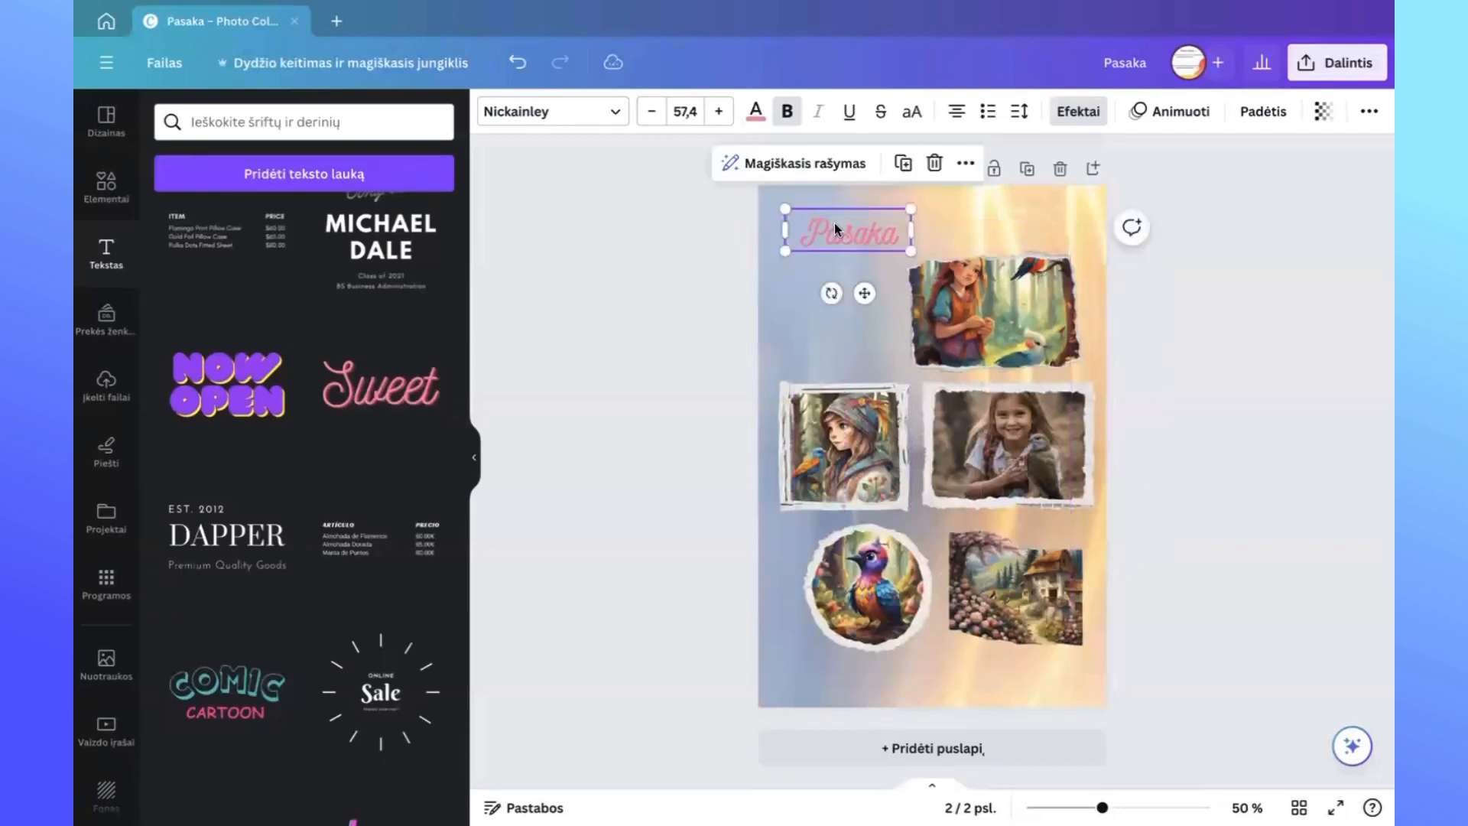
Centre the red-haired girl picture above the middle row and place the "Pasaka" title centrally above it.
{"action": "left_click", "coordinate": [968, 304]}
{"action": "left_click_drag", "start_coordinate": [968, 304], "coordinate": [892, 309]}
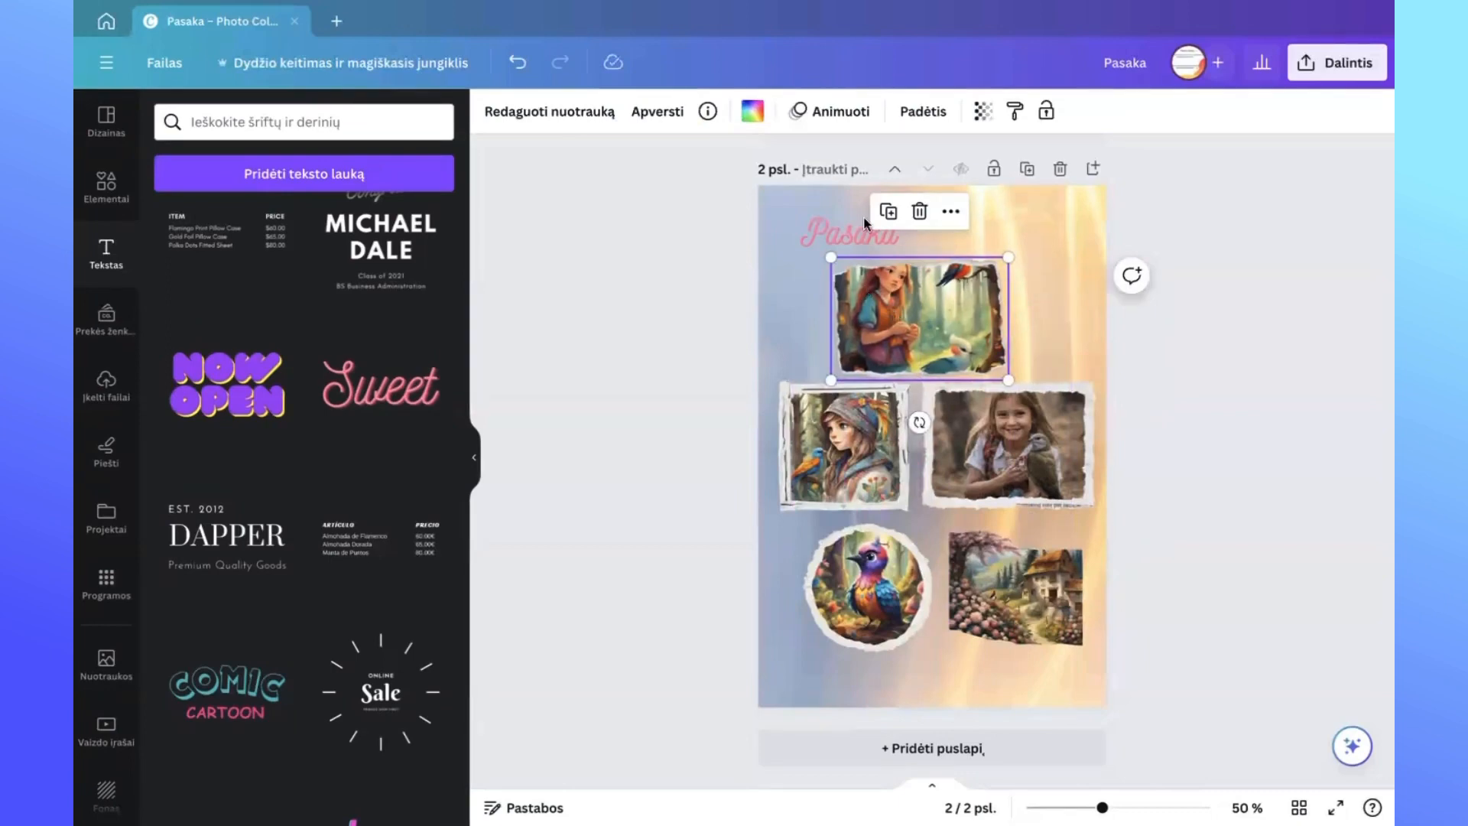
{"action": "left_click", "coordinate": [583, 367]}
{"action": "left_click_drag", "start_coordinate": [834, 223], "coordinate": [906, 217]}
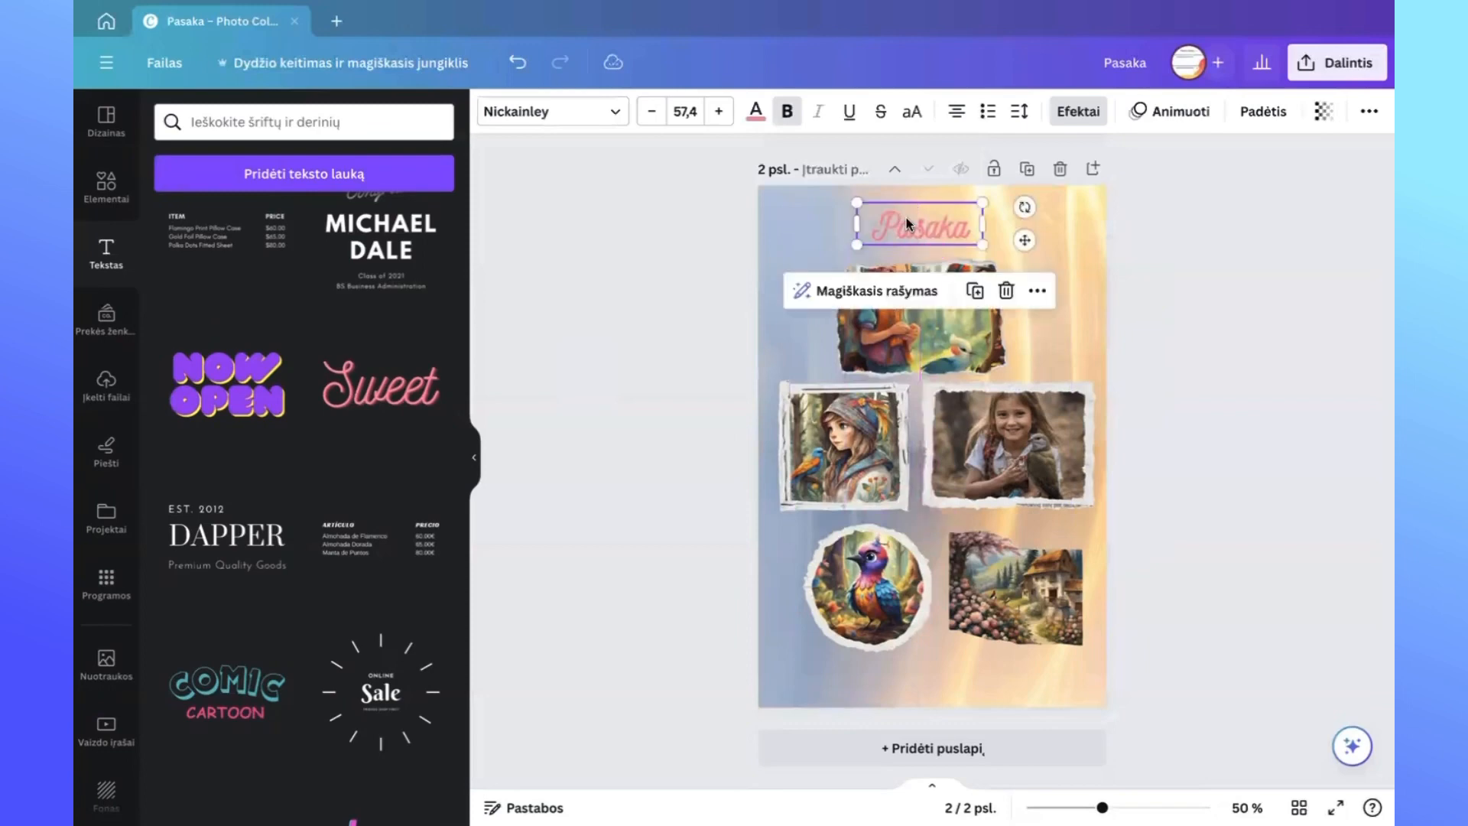
{"action": "left_click", "coordinate": [624, 413]}
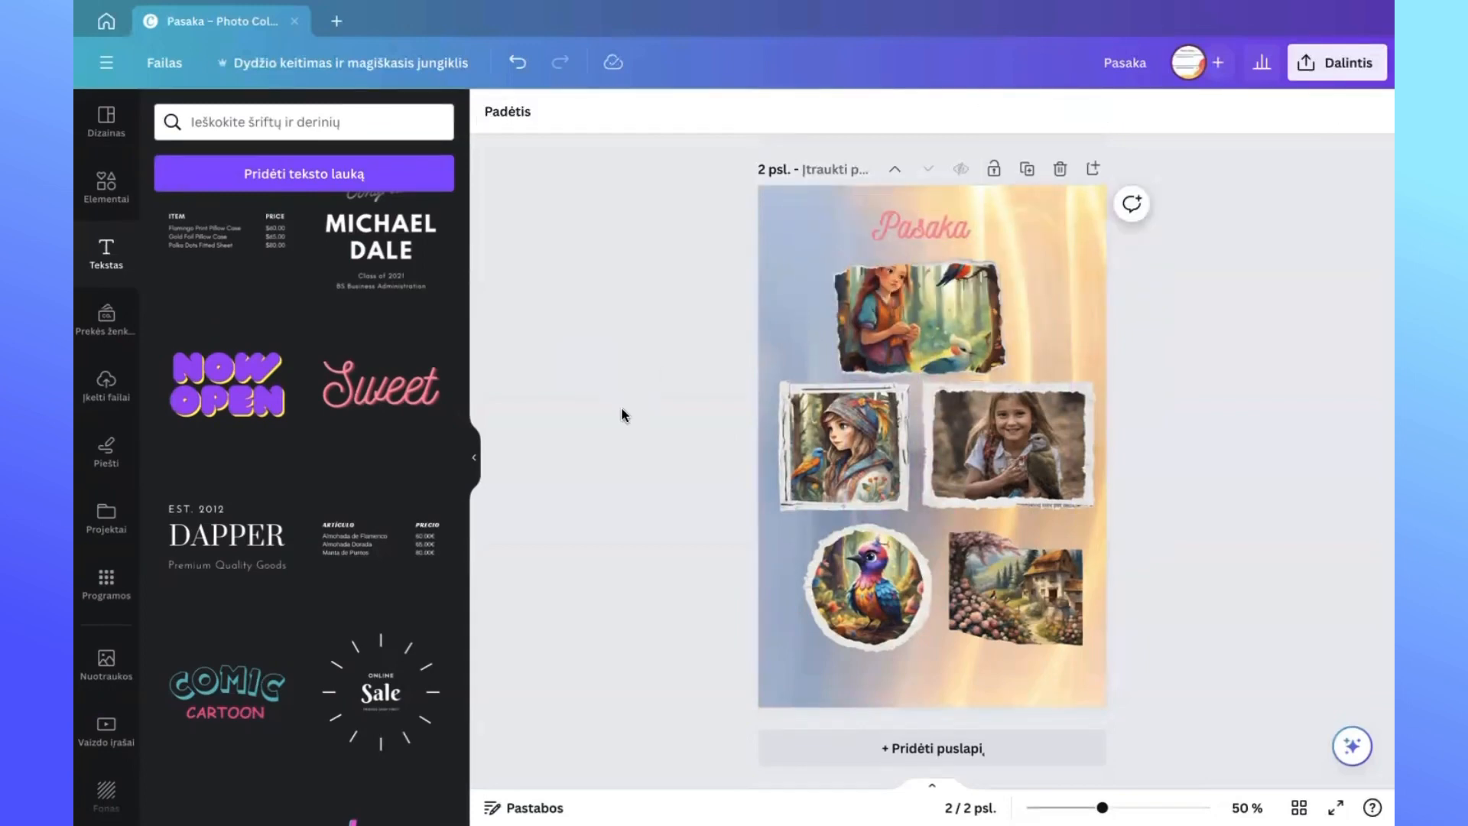
Review both collage pages and download all pages of the design as PNG.
{"action": "scroll", "coordinate": [624, 413], "scroll_direction": "up", "scroll_amount": 6}
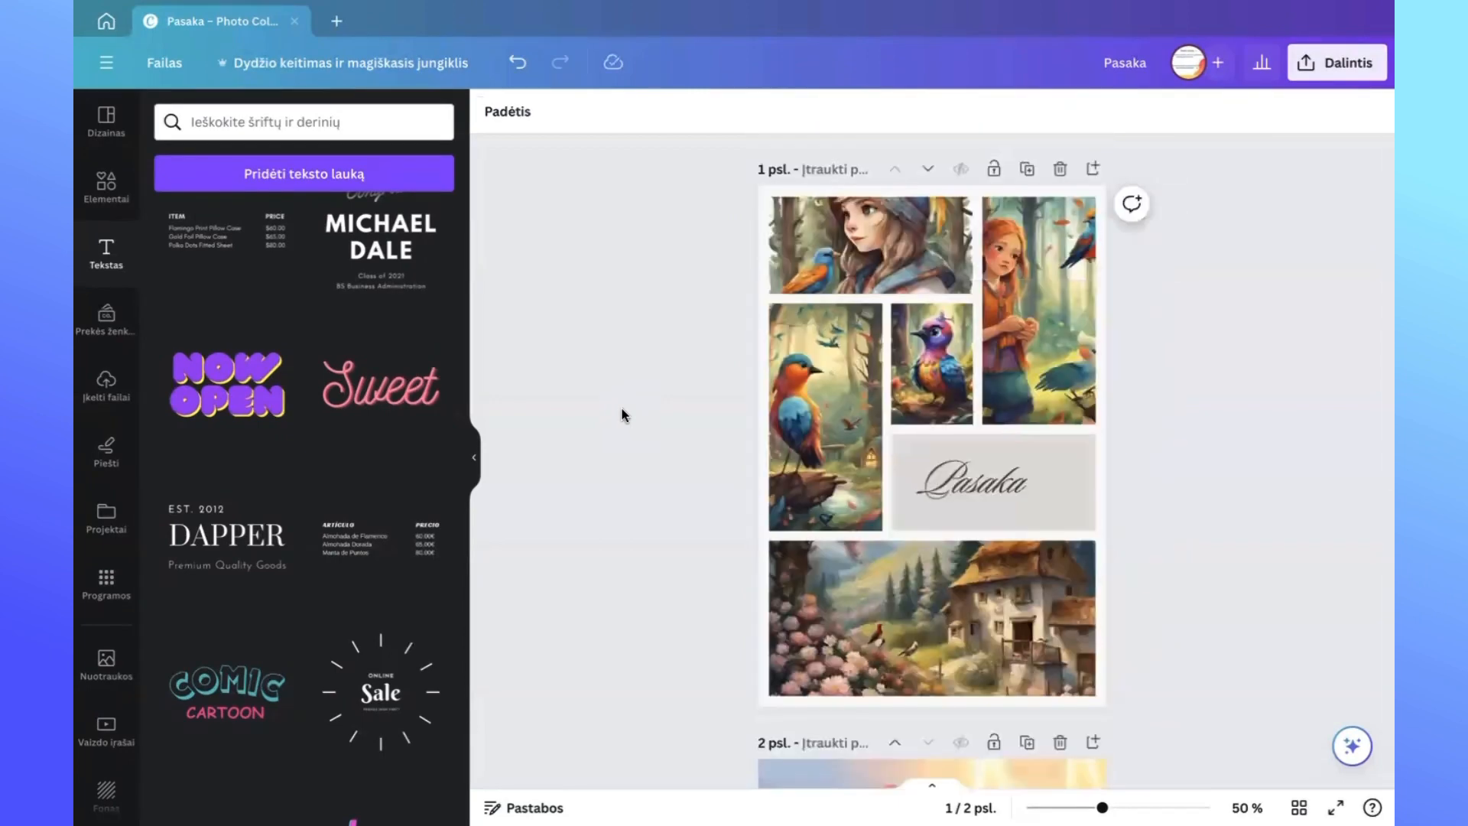
{"action": "scroll", "coordinate": [623, 413], "scroll_direction": "down", "scroll_amount": 2}
{"action": "scroll", "coordinate": [623, 414], "scroll_direction": "up", "scroll_amount": 2}
{"action": "scroll", "coordinate": [624, 414], "scroll_direction": "down", "scroll_amount": 6}
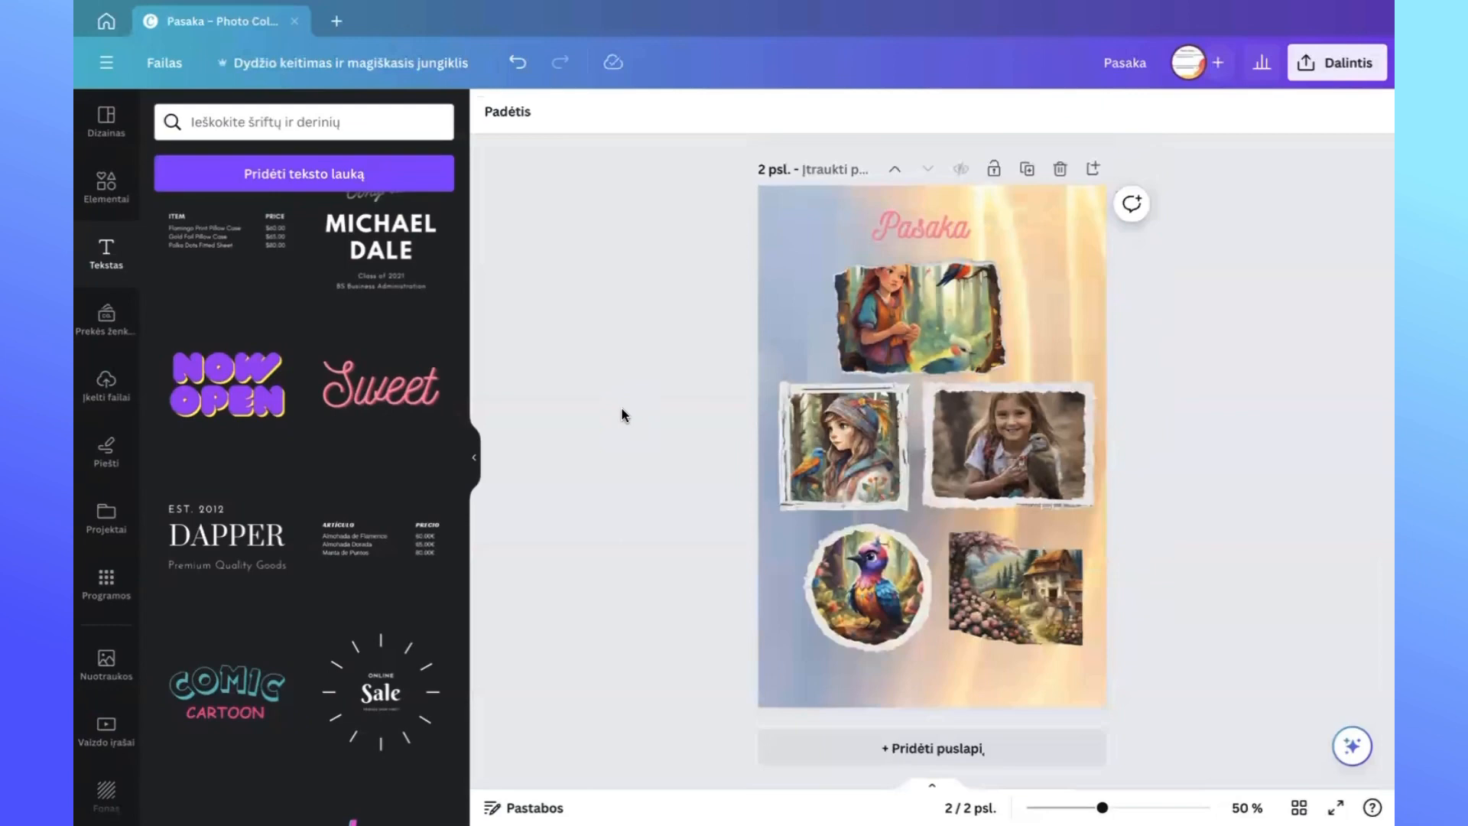
{"action": "scroll", "coordinate": [624, 414], "scroll_direction": "up", "scroll_amount": 6}
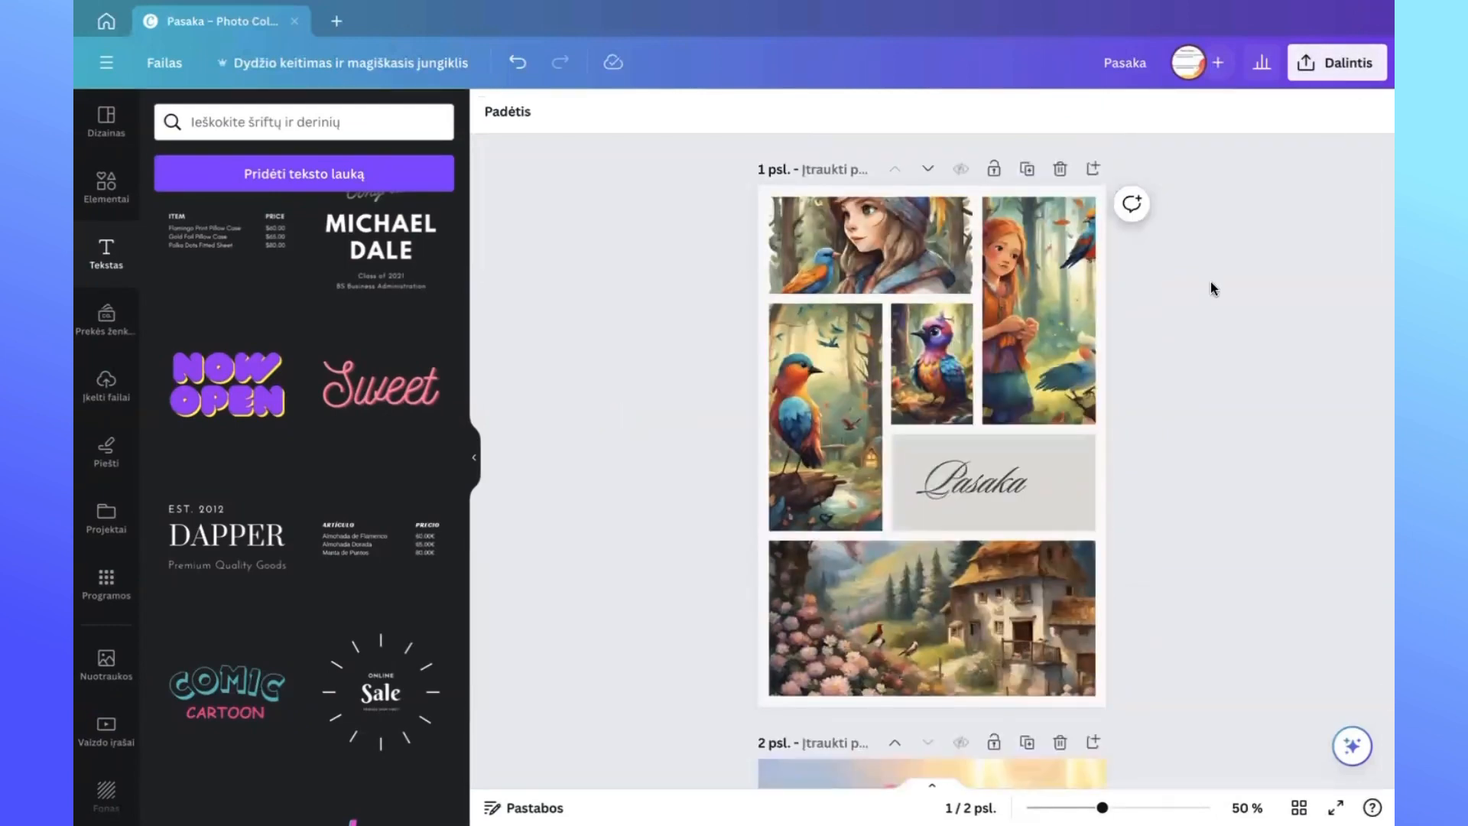
{"action": "left_click", "coordinate": [1343, 76]}
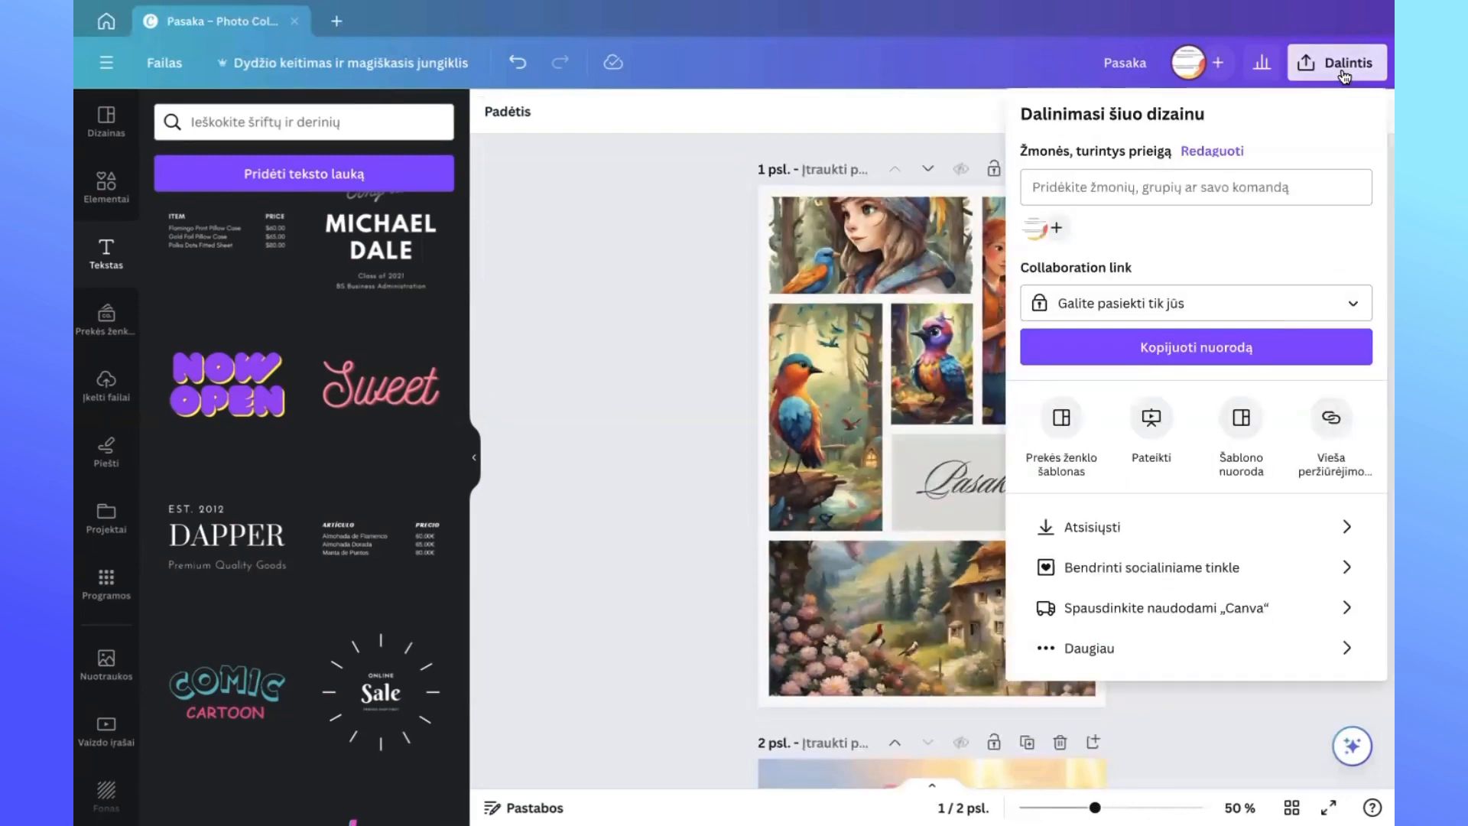
{"action": "left_click", "coordinate": [1101, 527]}
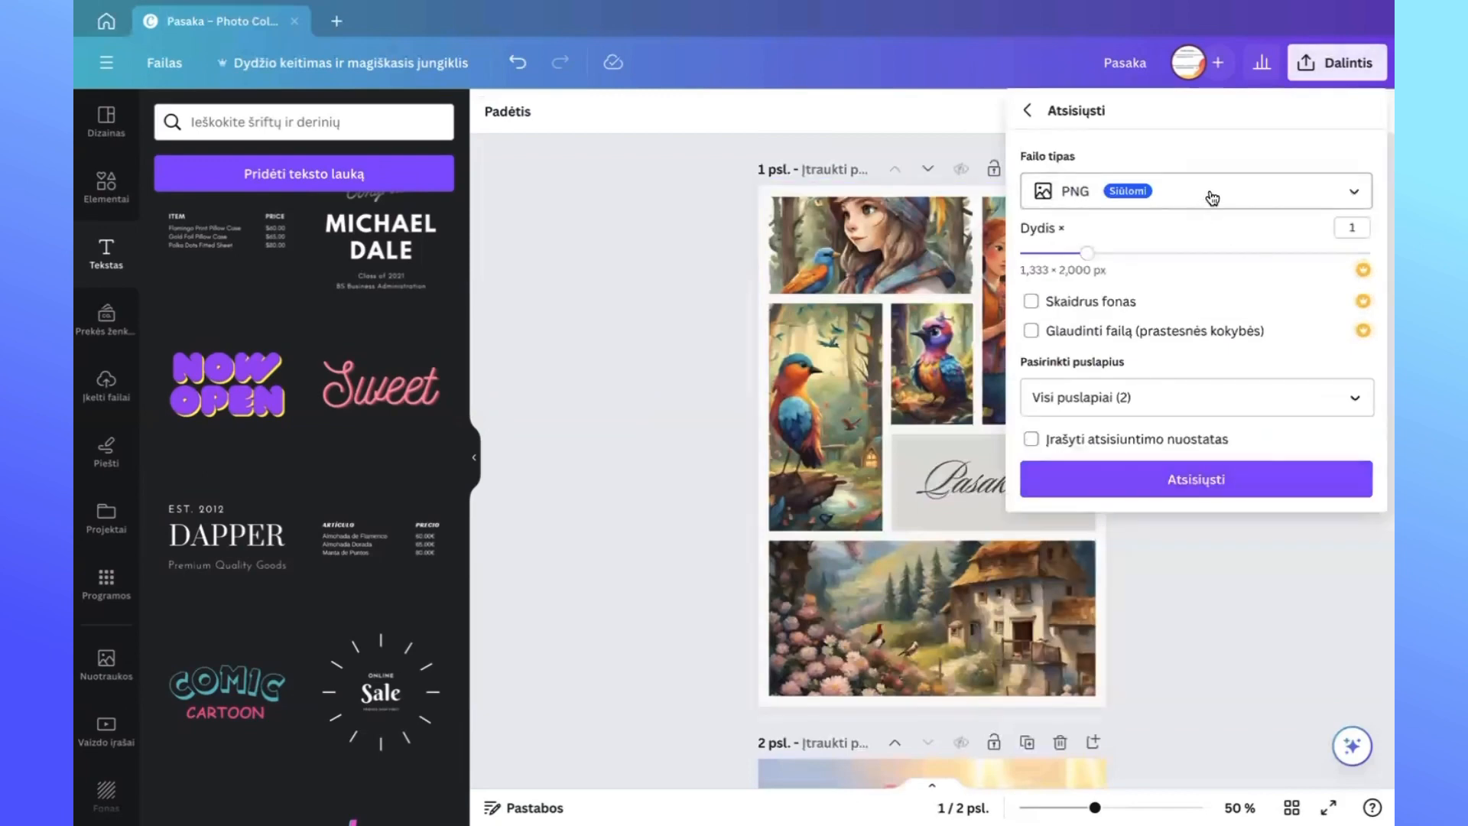
{"action": "left_click", "coordinate": [1214, 488]}
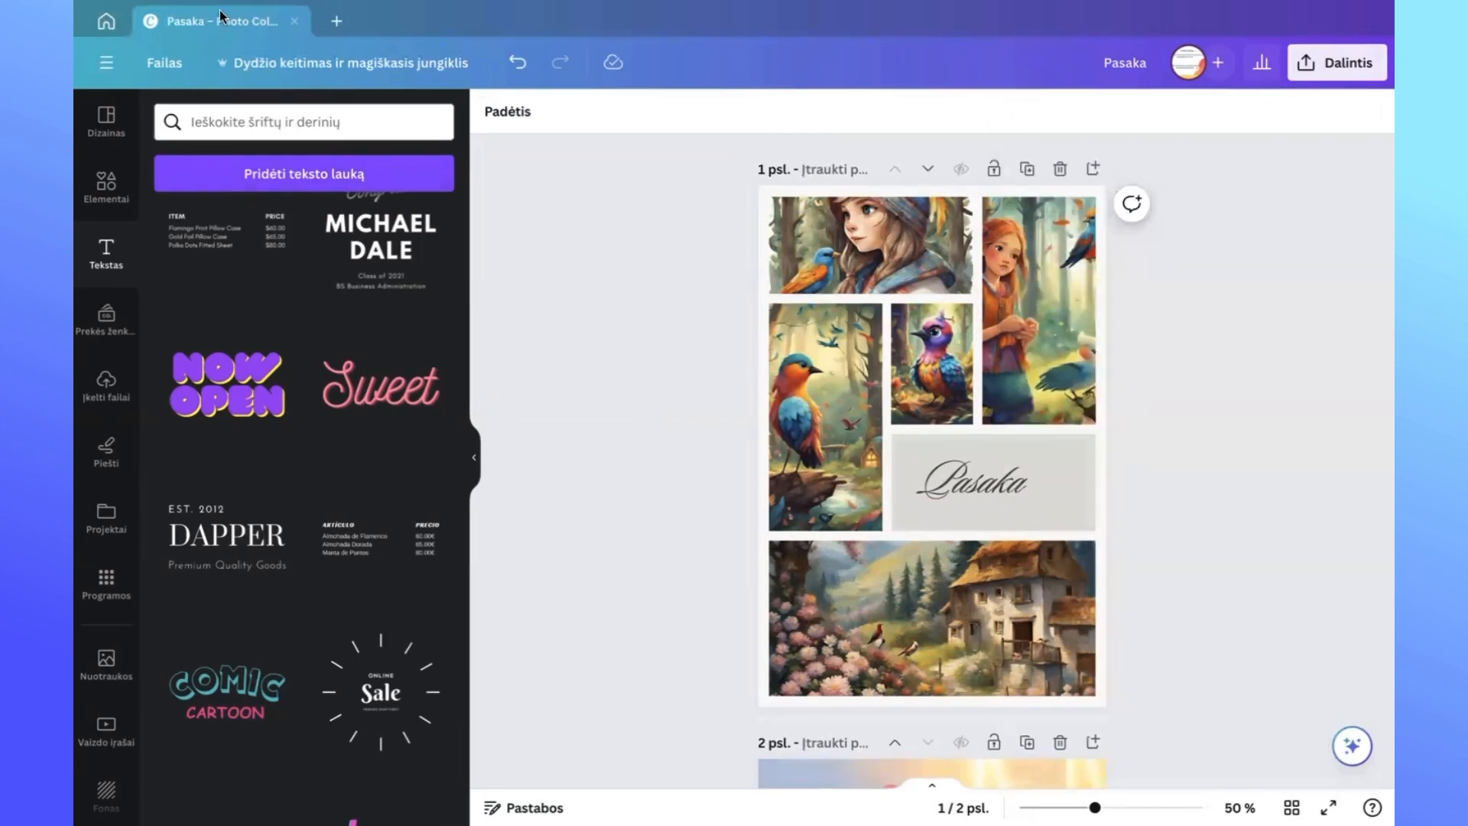
Create a blank 800 × 800 px video collage from the video design types on the home page.
{"action": "left_click", "coordinate": [100, 21]}
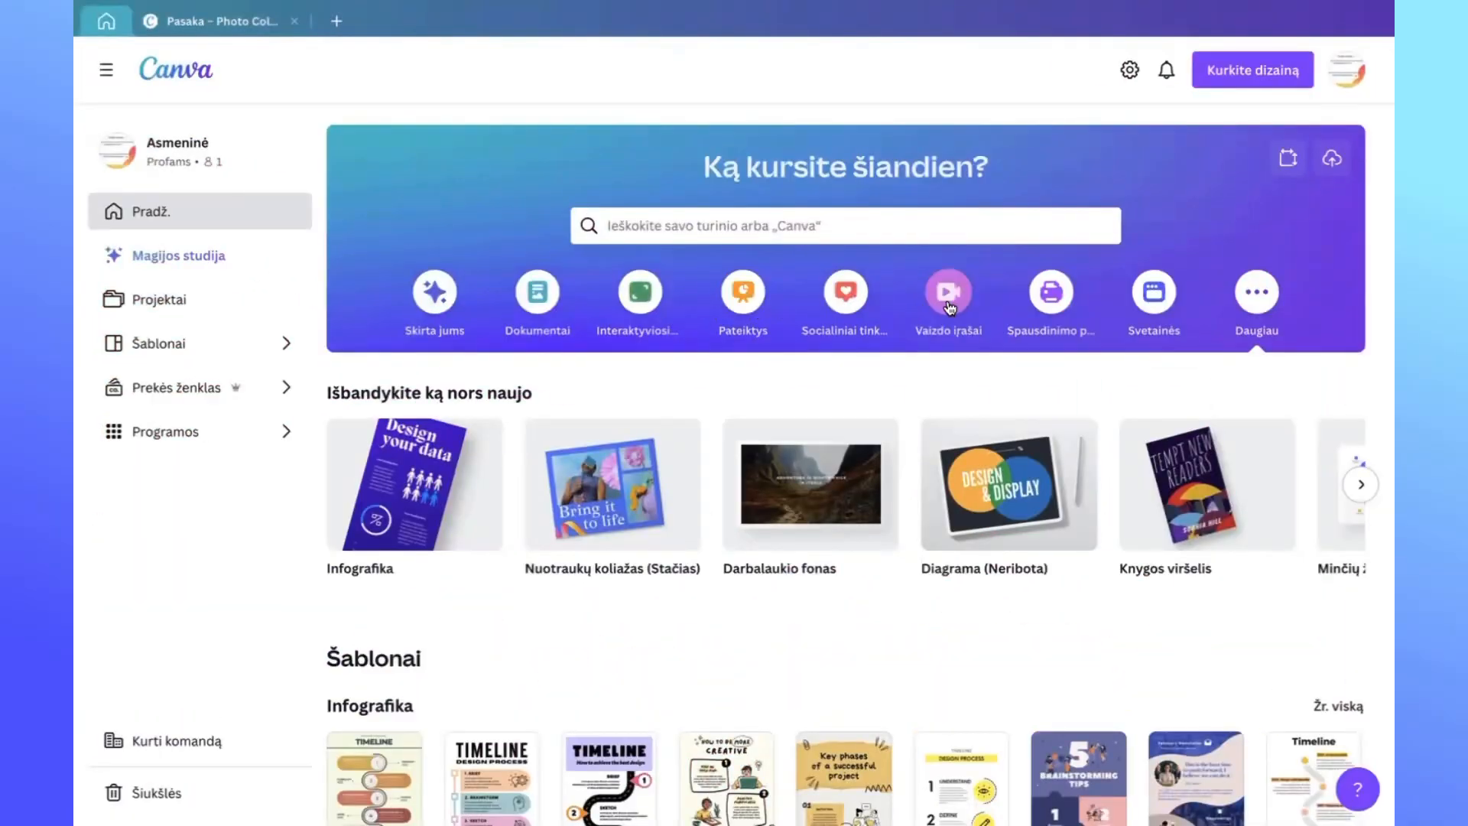
{"action": "left_click", "coordinate": [949, 298]}
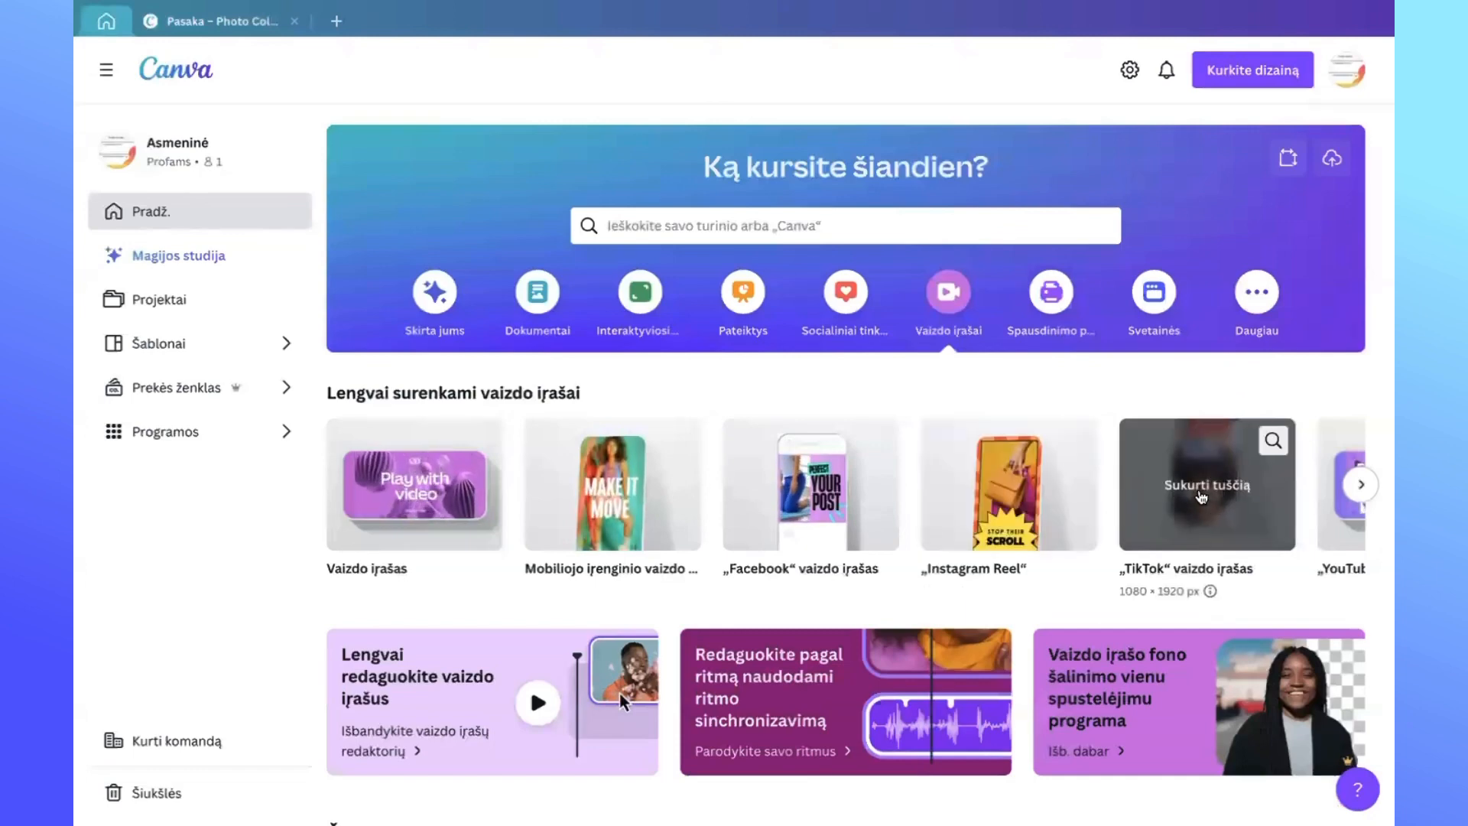
{"action": "left_click", "coordinate": [1361, 485]}
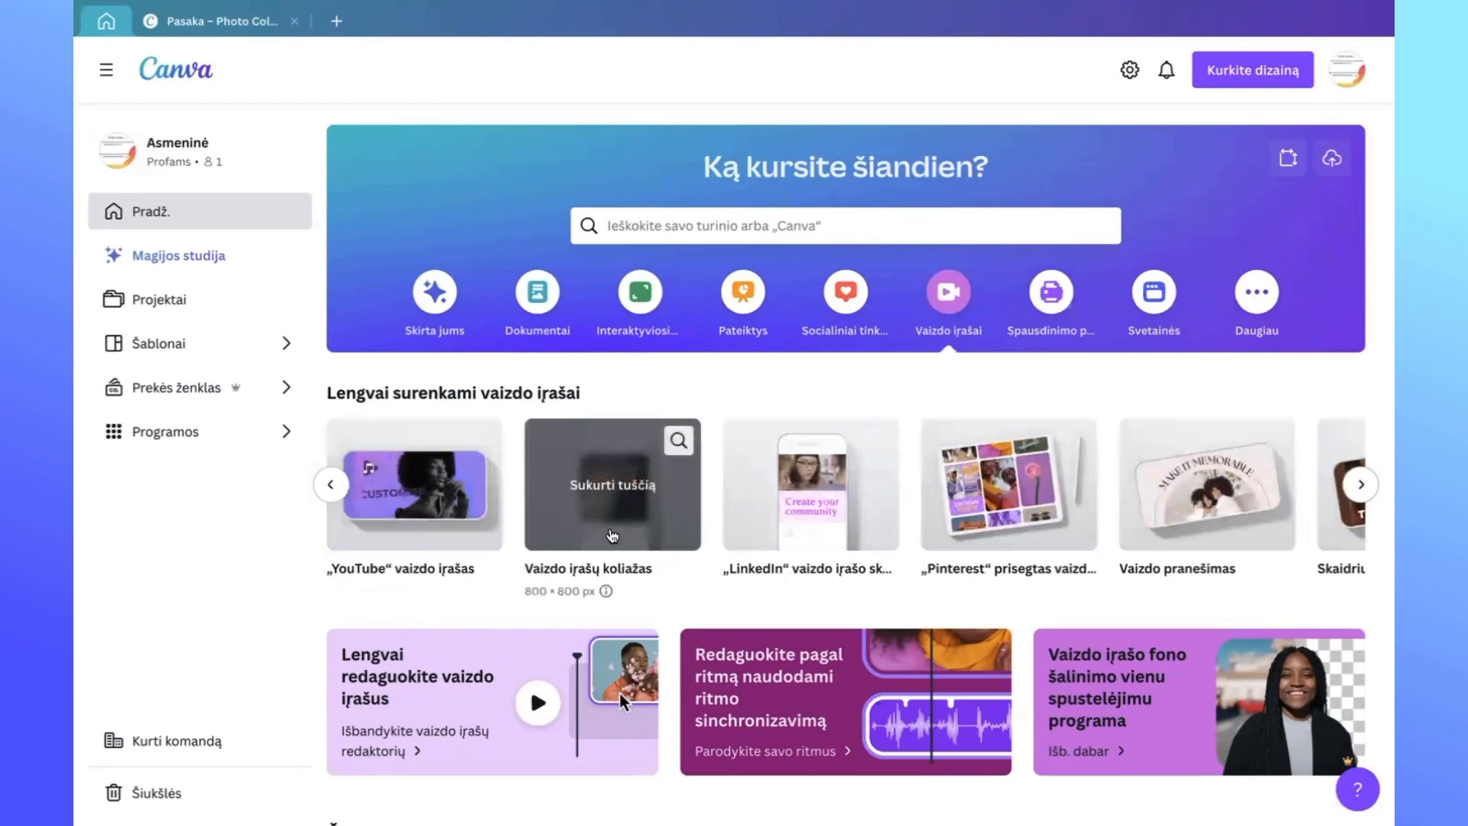
{"action": "left_click", "coordinate": [618, 496]}
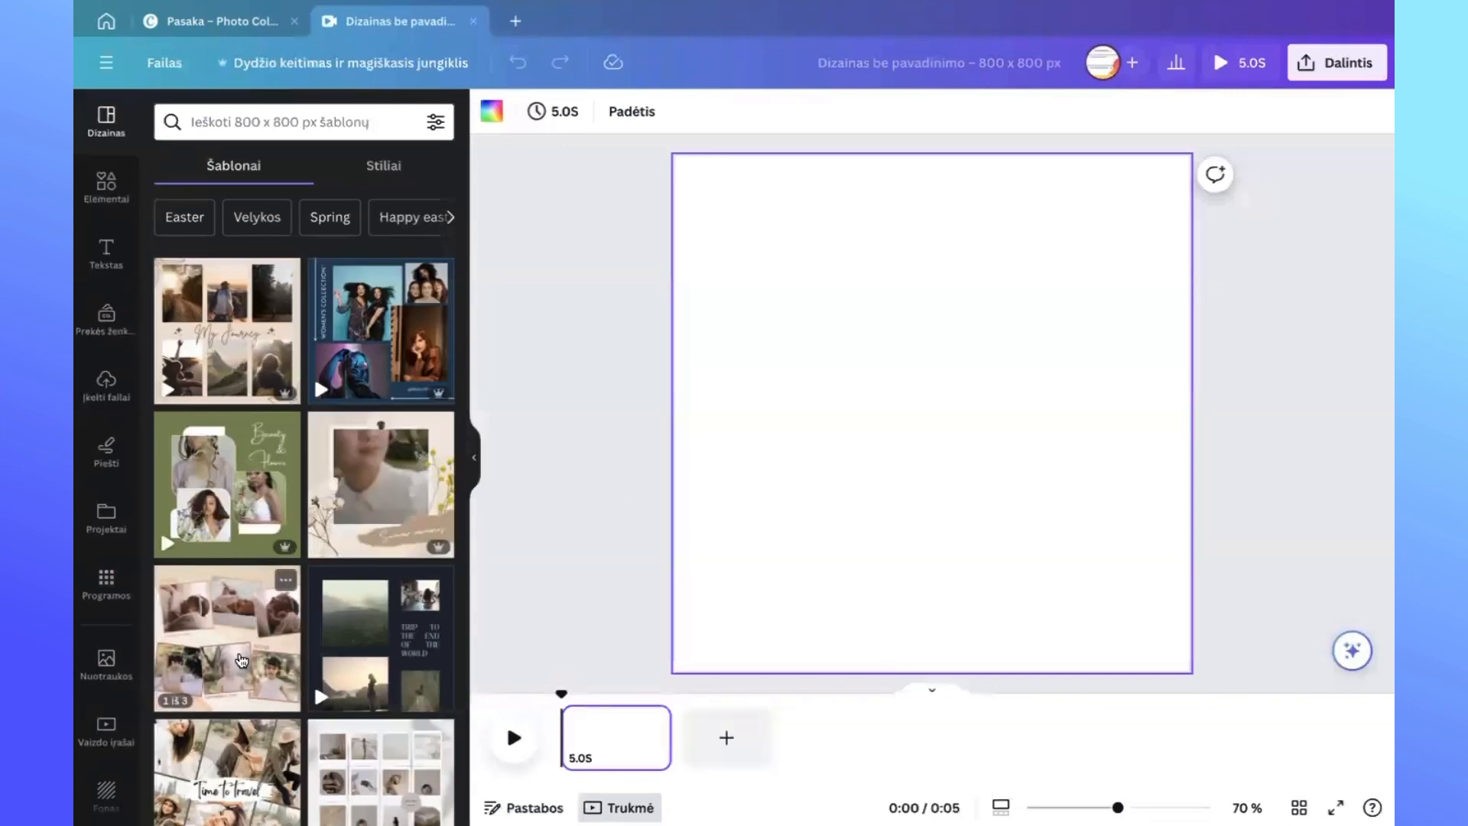
Apply both pages of the "Minimalistic Neutral Clean Polaroid Photo Collage New Collection Animated Video" template and preview the animation.
{"action": "scroll", "coordinate": [242, 659], "scroll_direction": "down", "scroll_amount": 3}
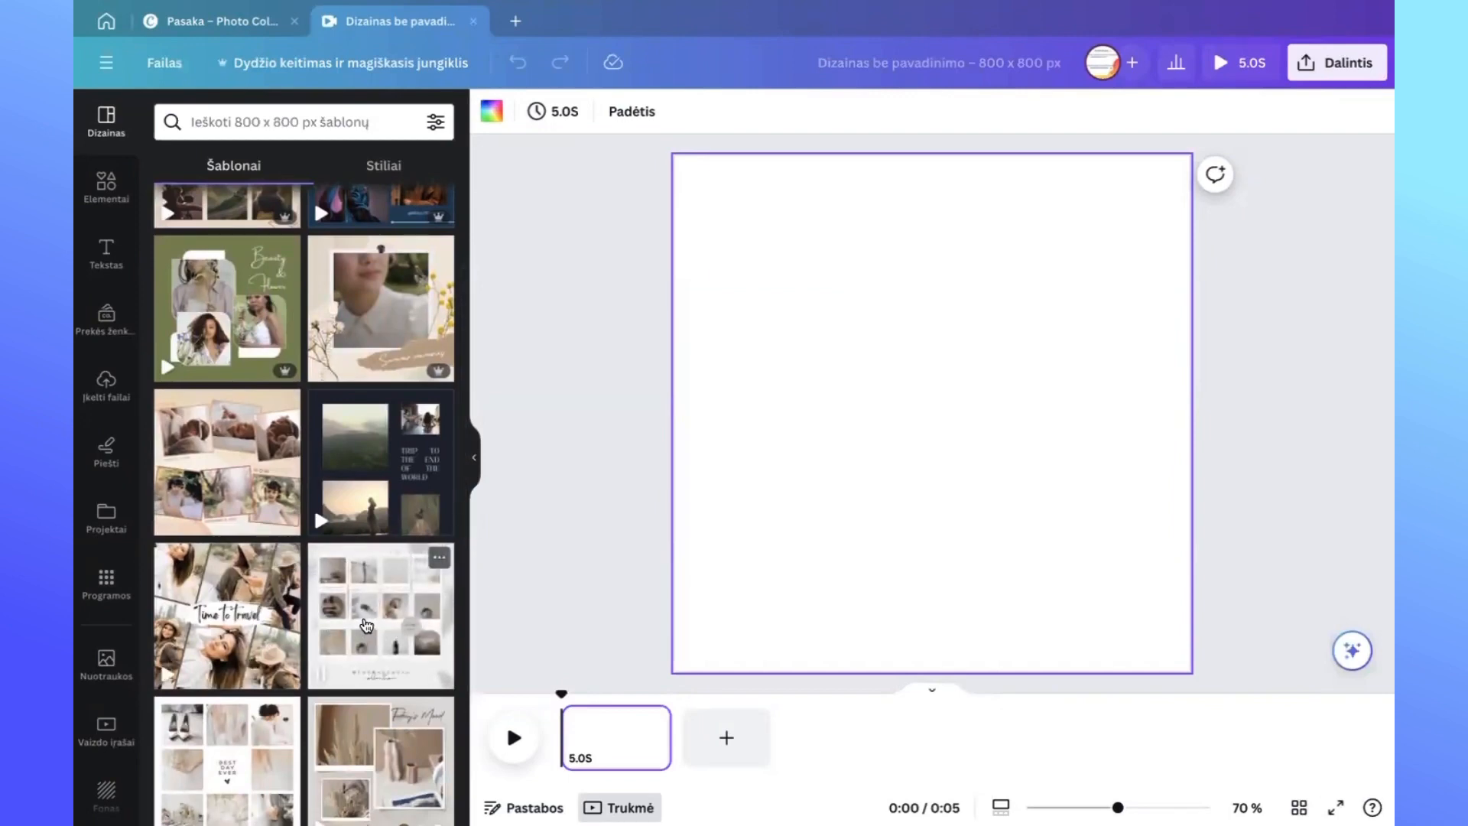
{"action": "left_click", "coordinate": [366, 625]}
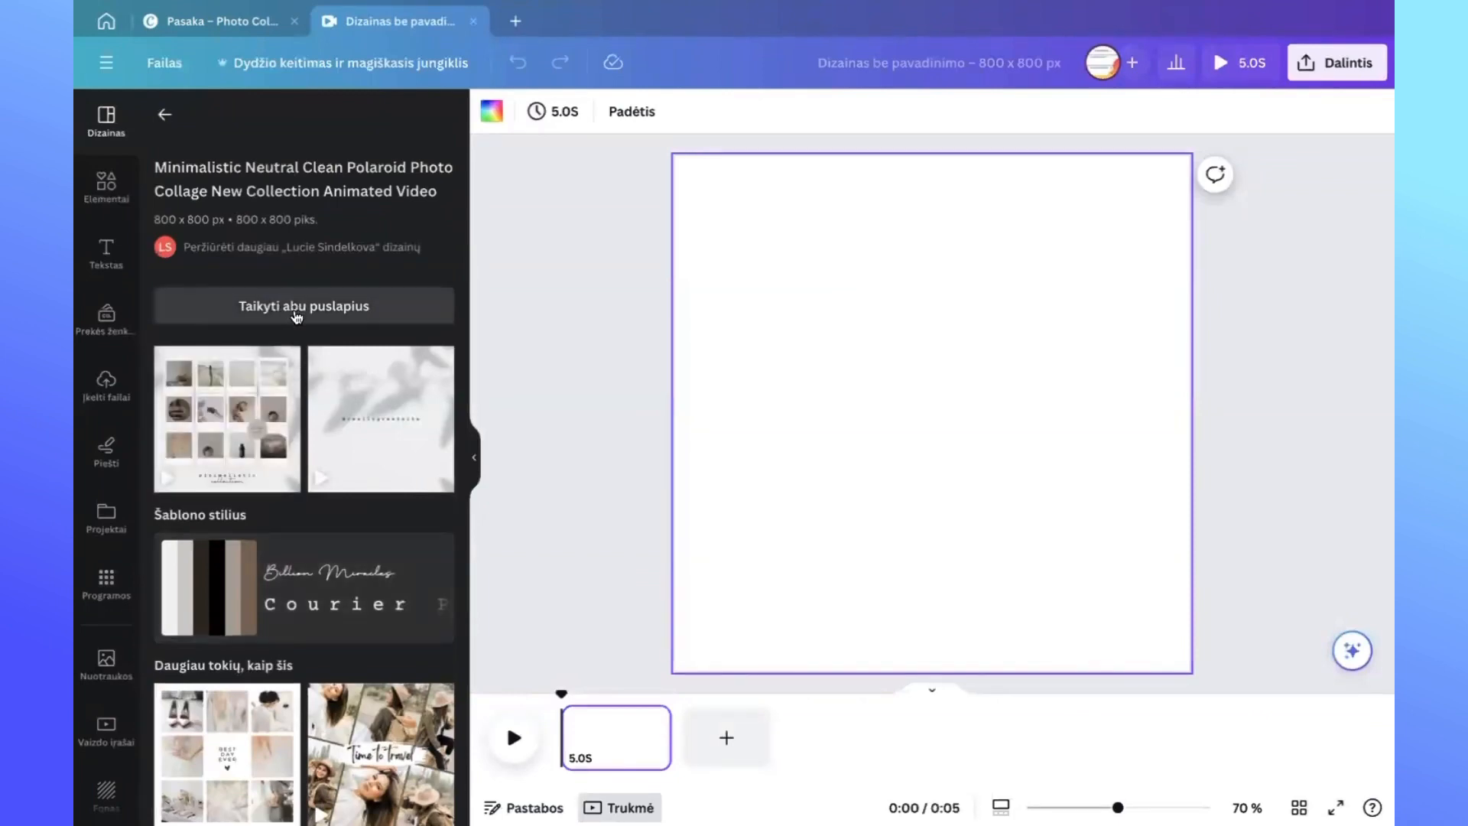
{"action": "left_click", "coordinate": [295, 307]}
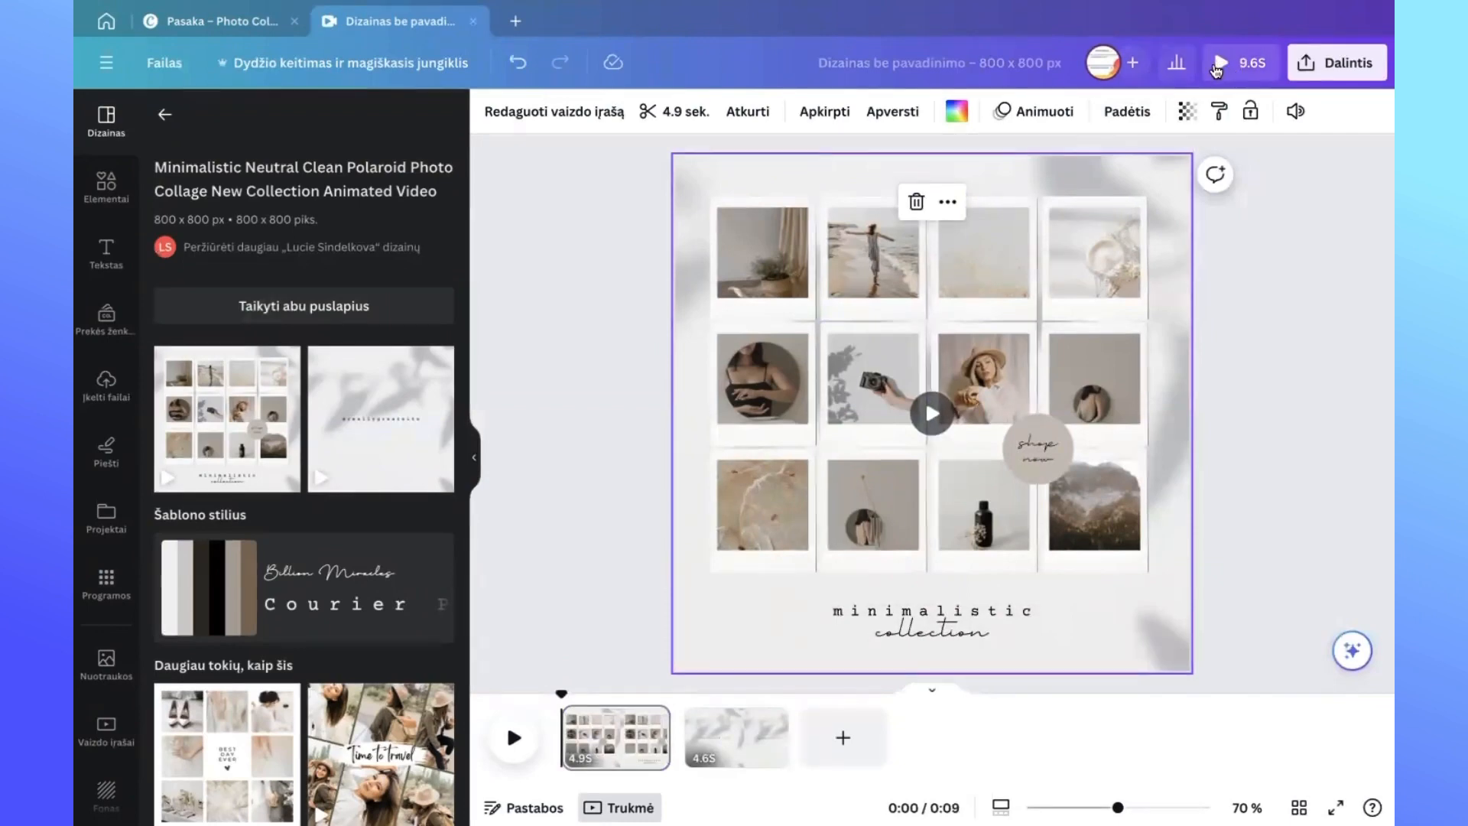
{"action": "left_click", "coordinate": [1221, 65]}
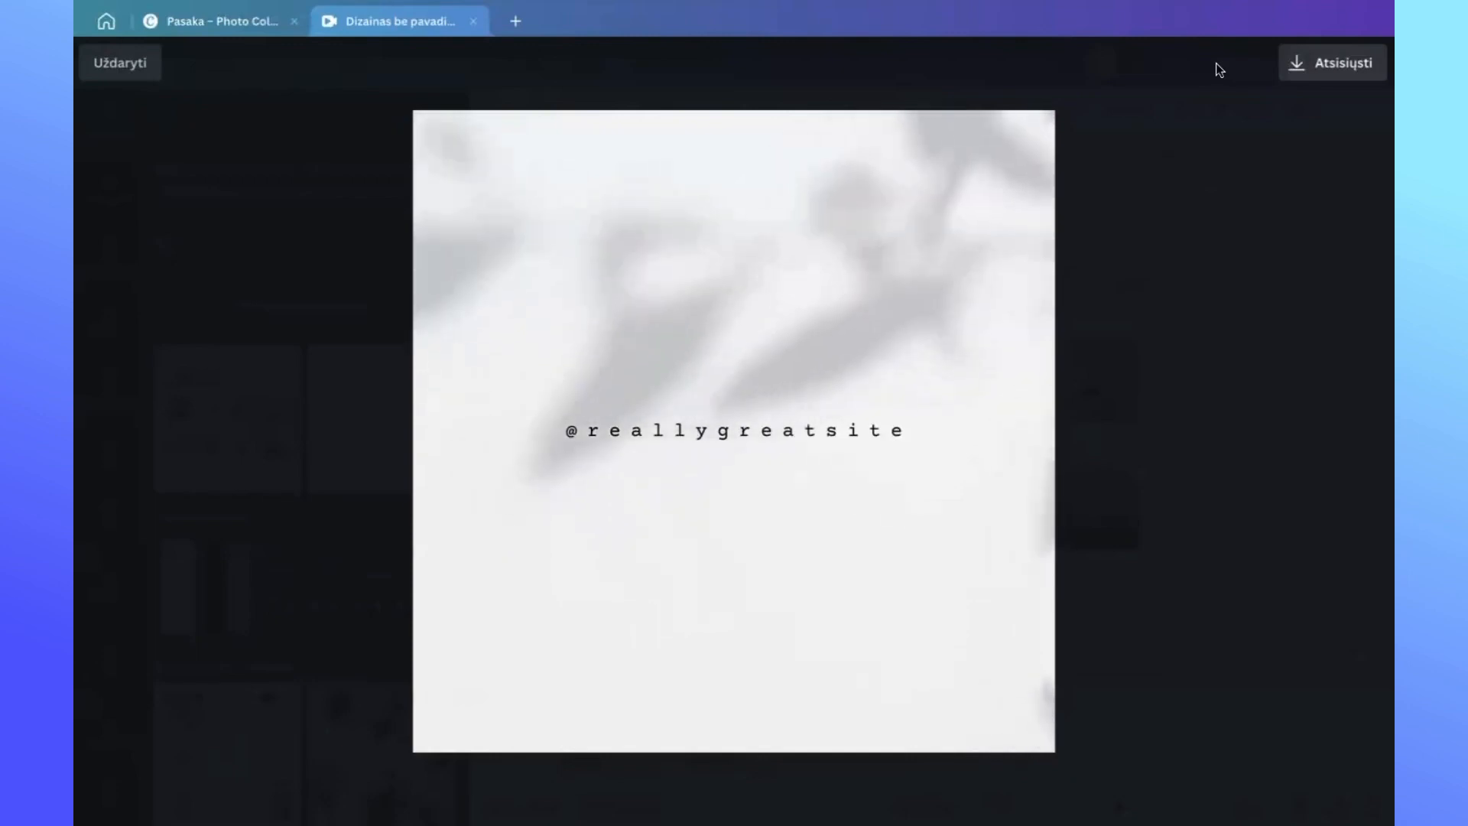
{"action": "left_click", "coordinate": [116, 66]}
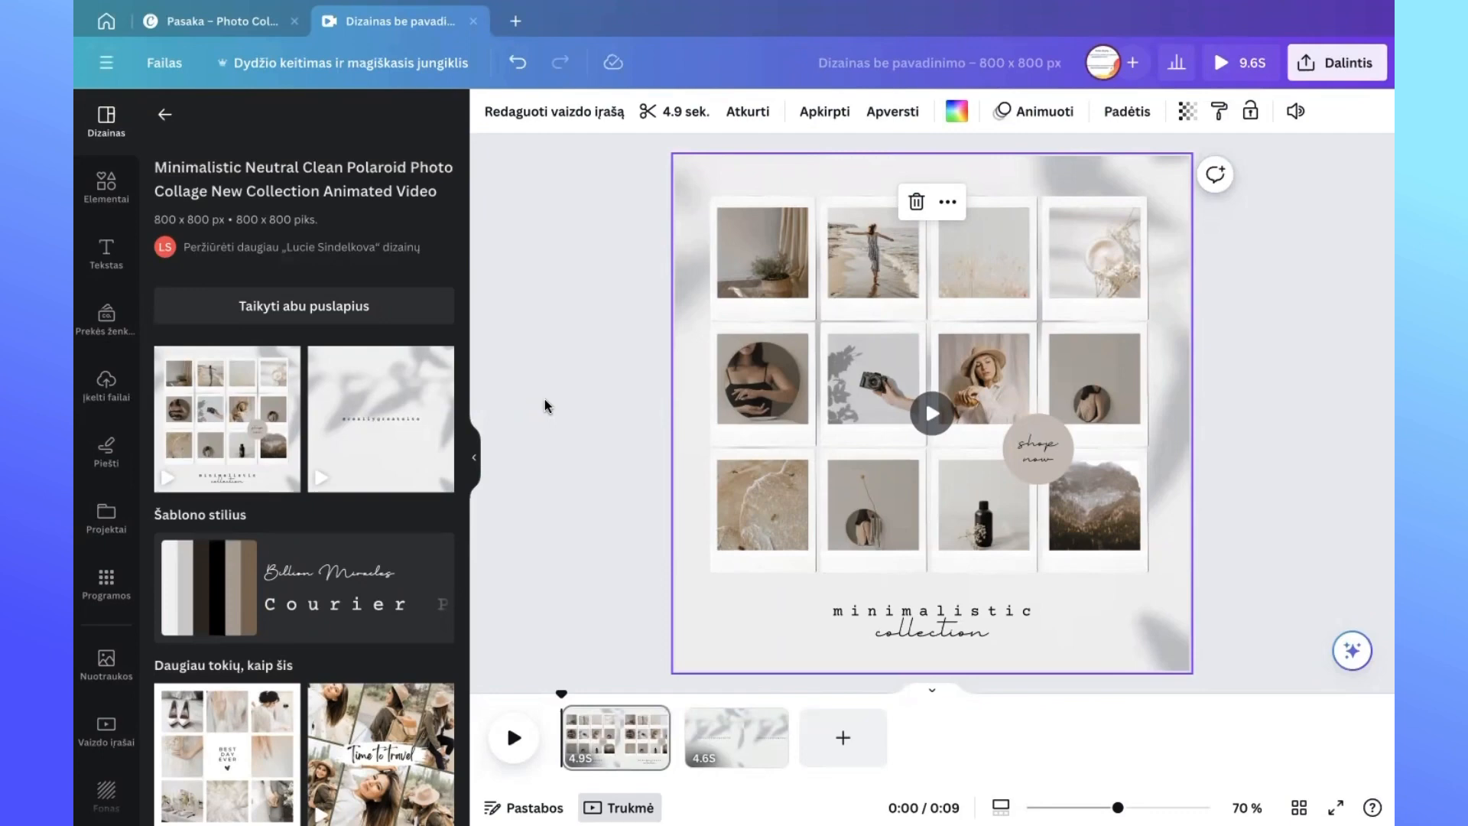
Delete the sample images from the four polaroid frames in the top row, keeping the frames.
{"action": "left_click", "coordinate": [769, 271]}
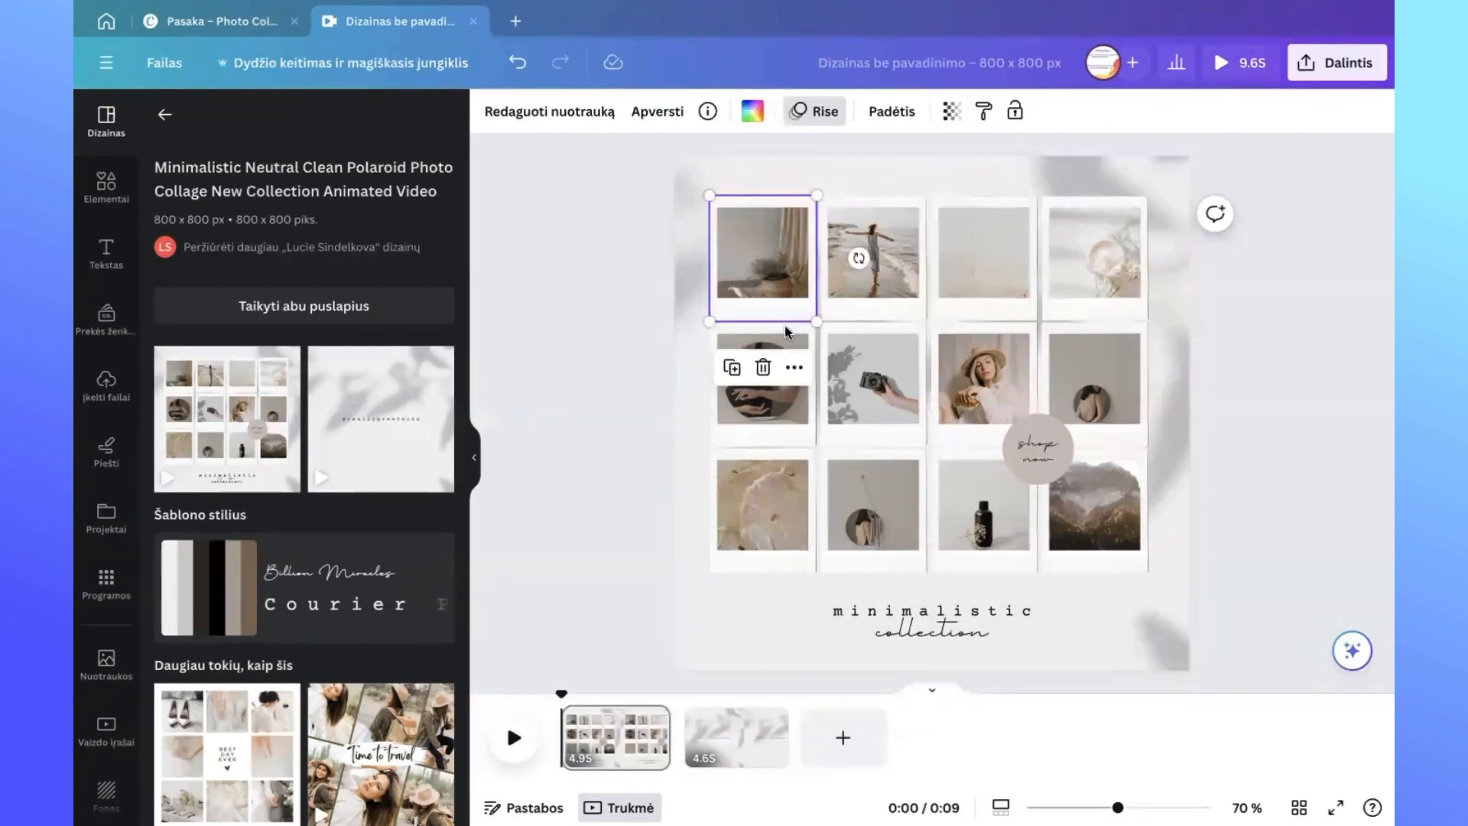
{"action": "left_click", "coordinate": [764, 371]}
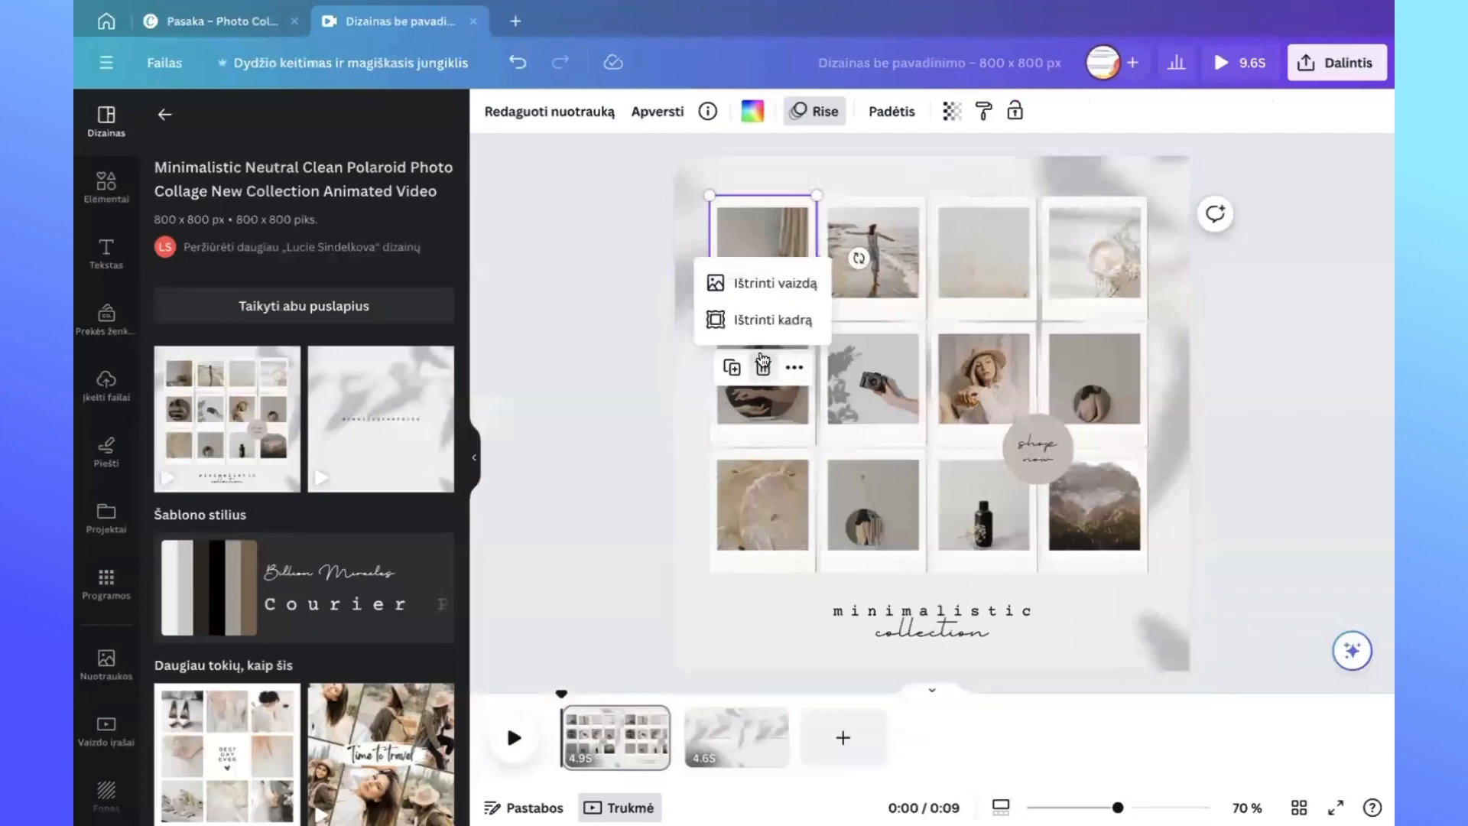
{"action": "left_click", "coordinate": [770, 289]}
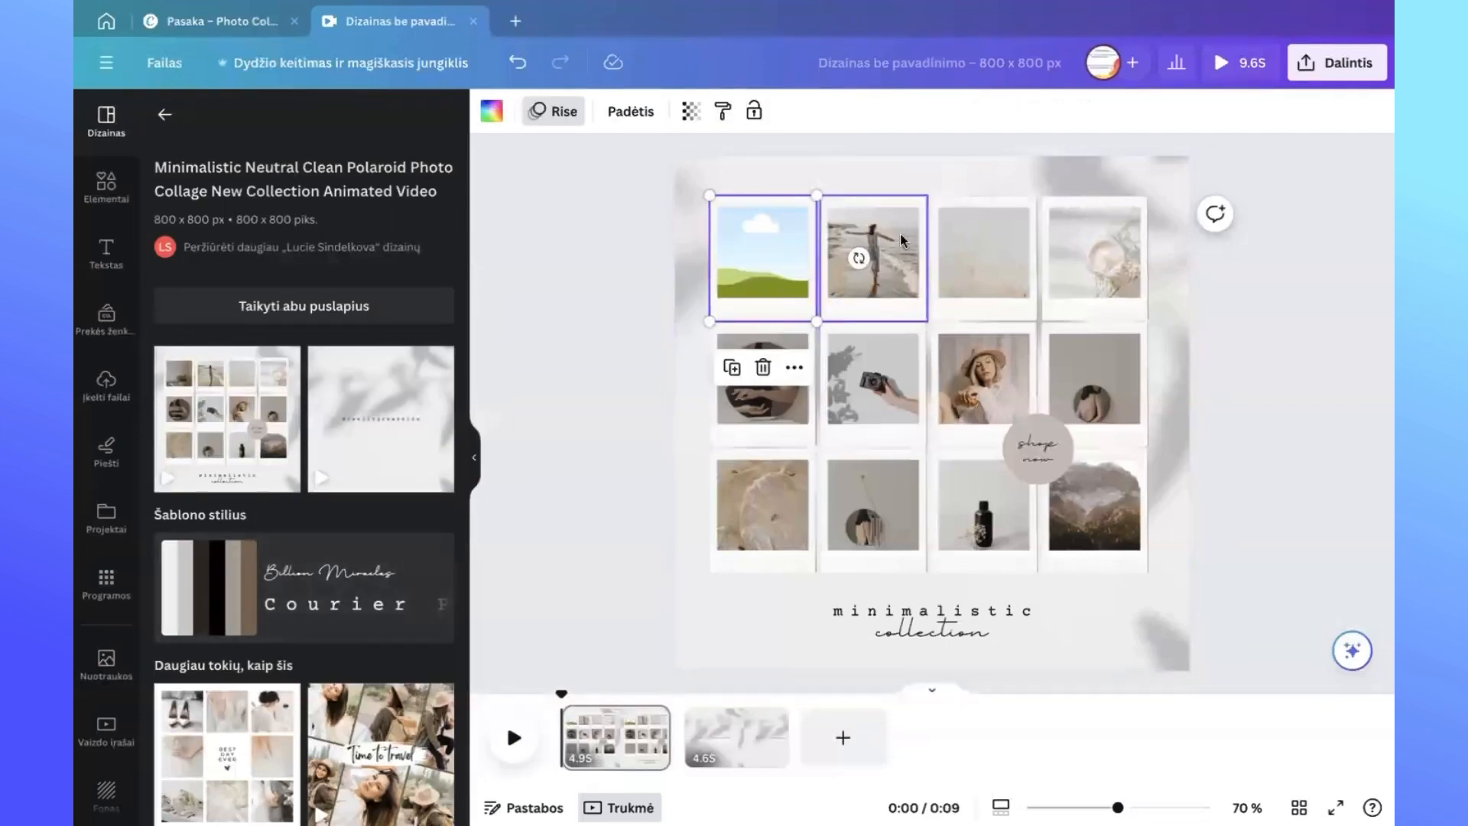
{"action": "left_click", "coordinate": [895, 260]}
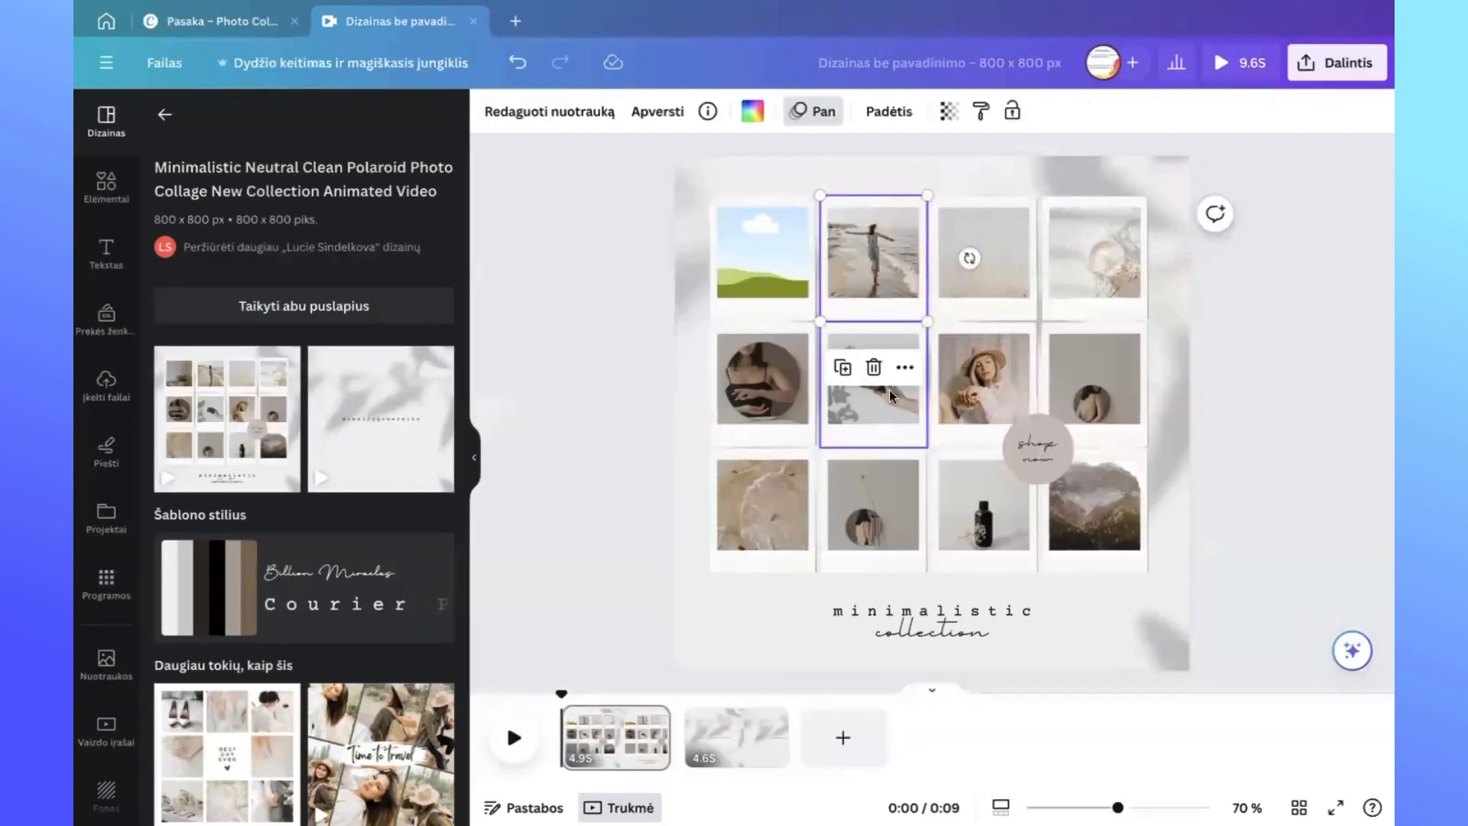
{"action": "left_click", "coordinate": [873, 370]}
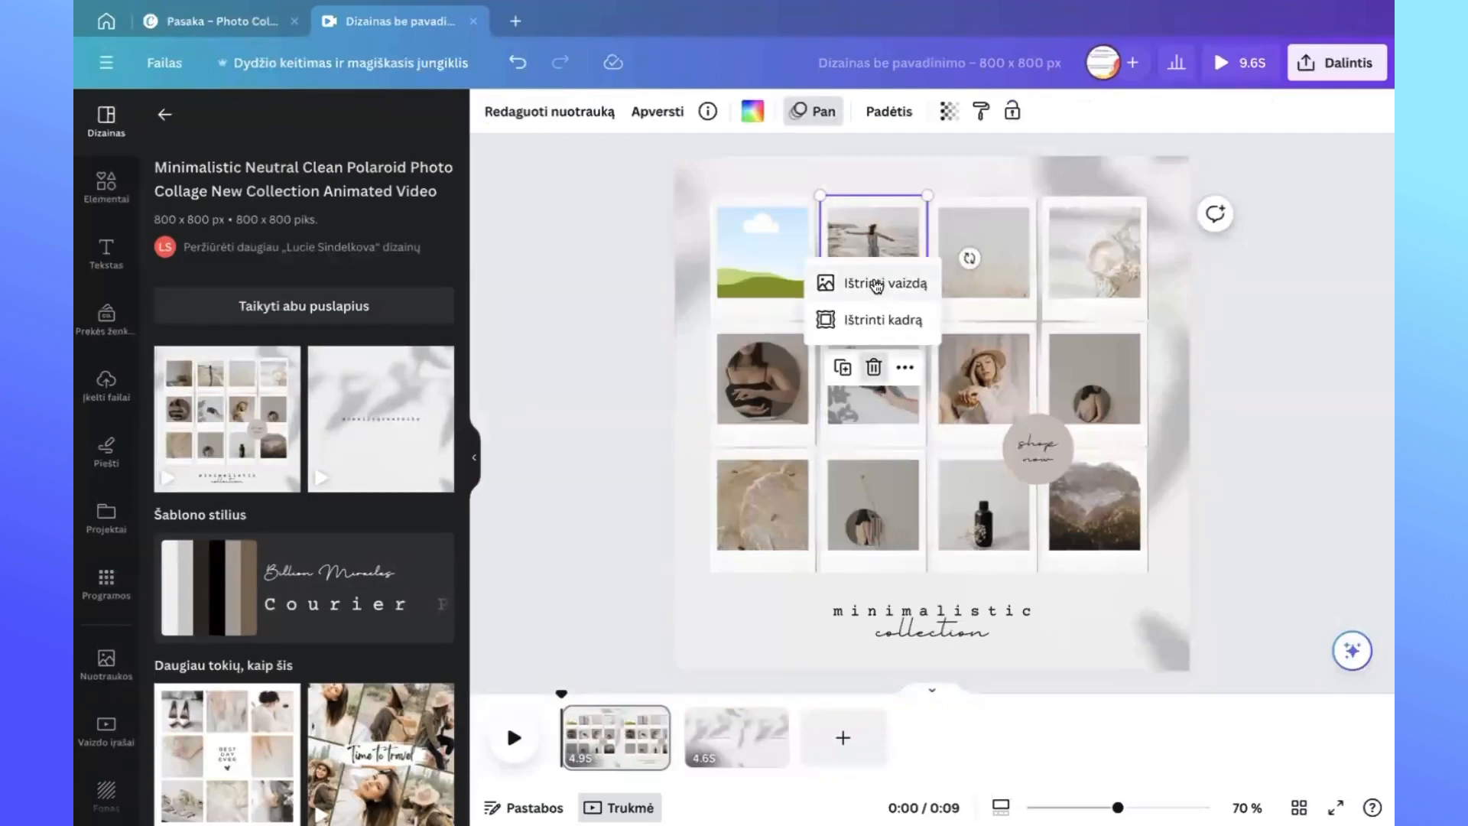
{"action": "left_click", "coordinate": [877, 284]}
{"action": "left_click", "coordinate": [990, 291]}
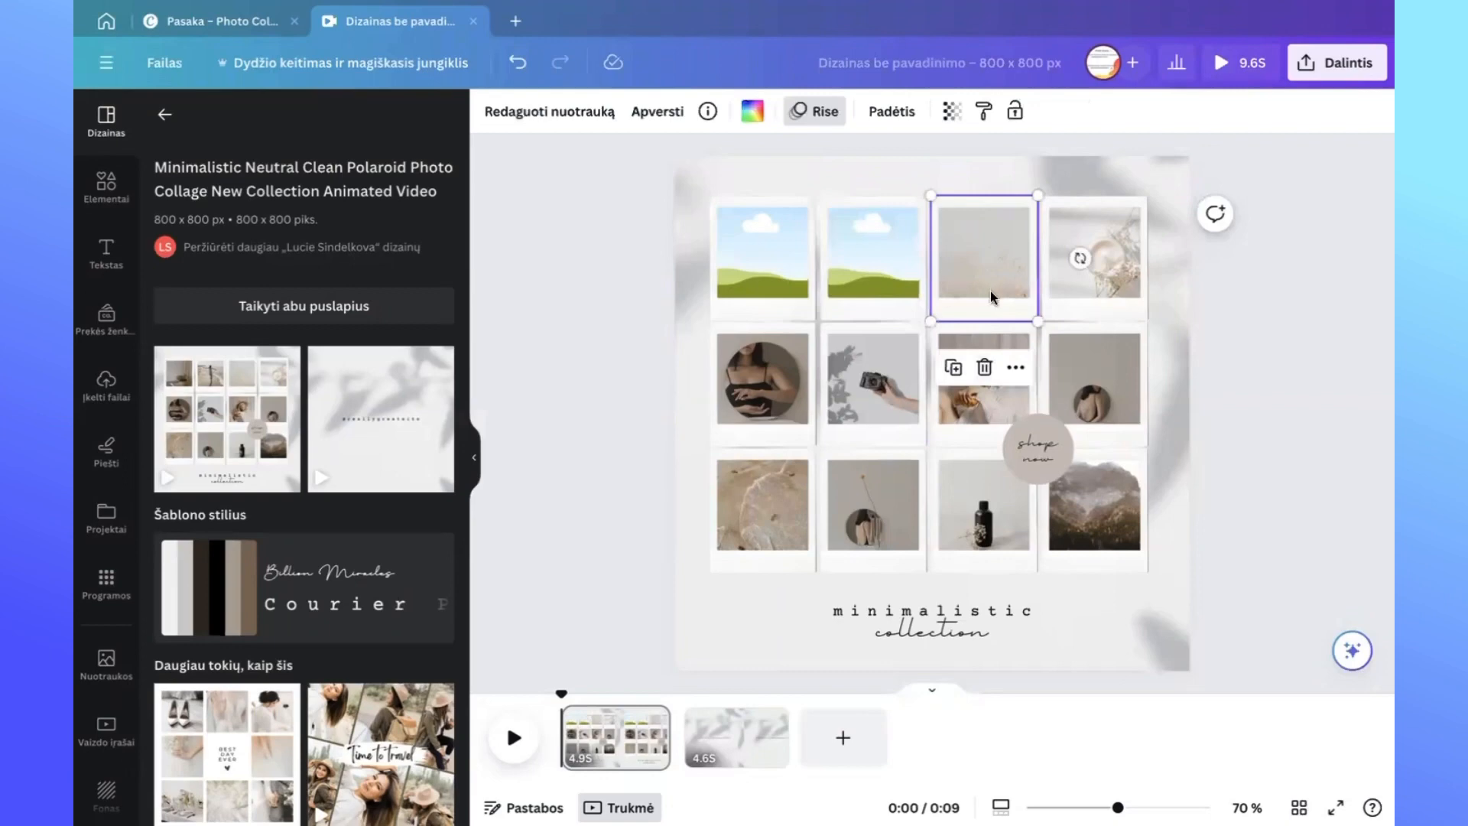
{"action": "left_click", "coordinate": [985, 370]}
{"action": "left_click", "coordinate": [994, 285]}
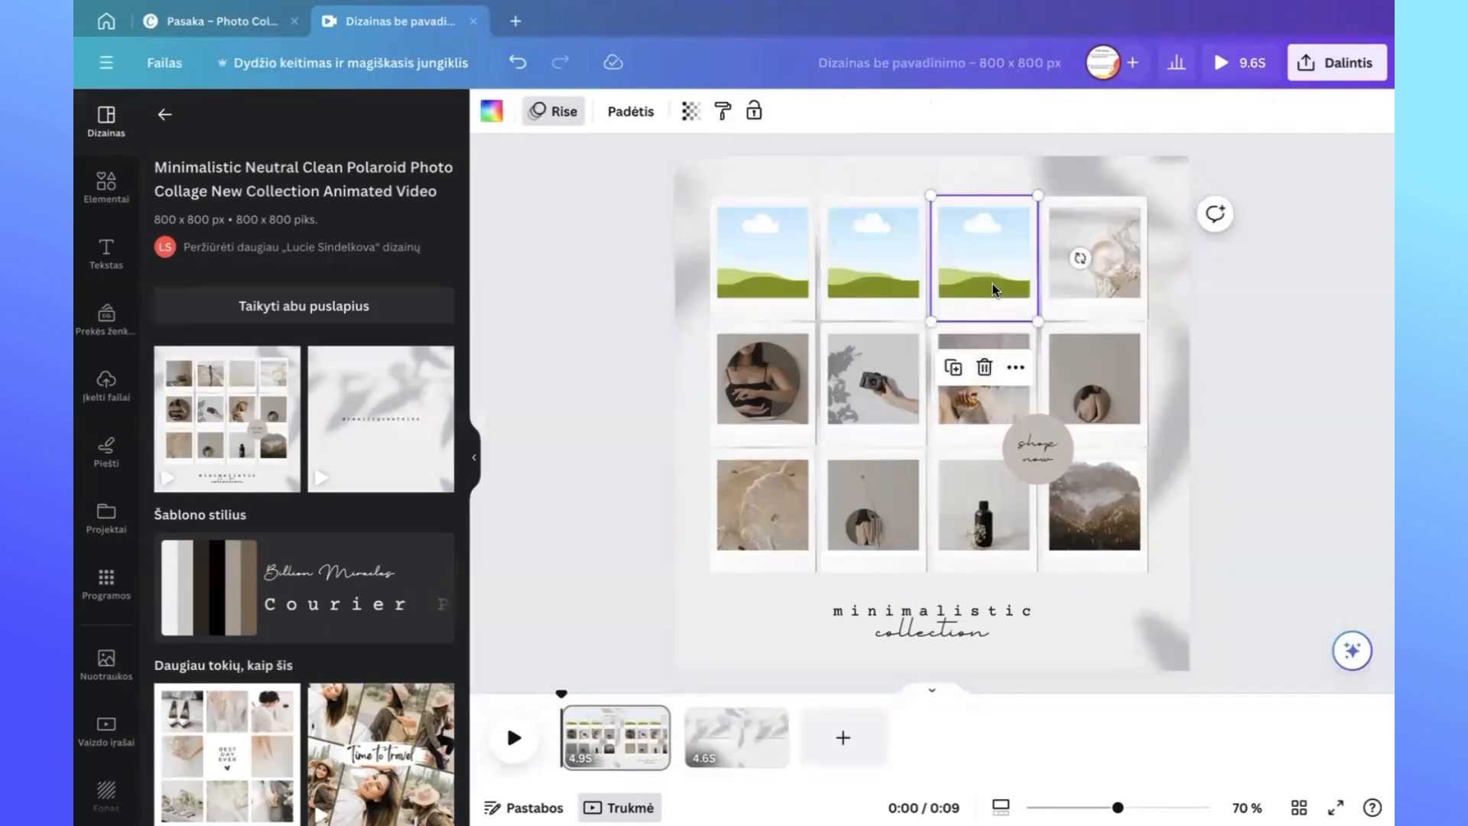
{"action": "left_click", "coordinate": [1099, 286]}
{"action": "left_click", "coordinate": [1095, 368]}
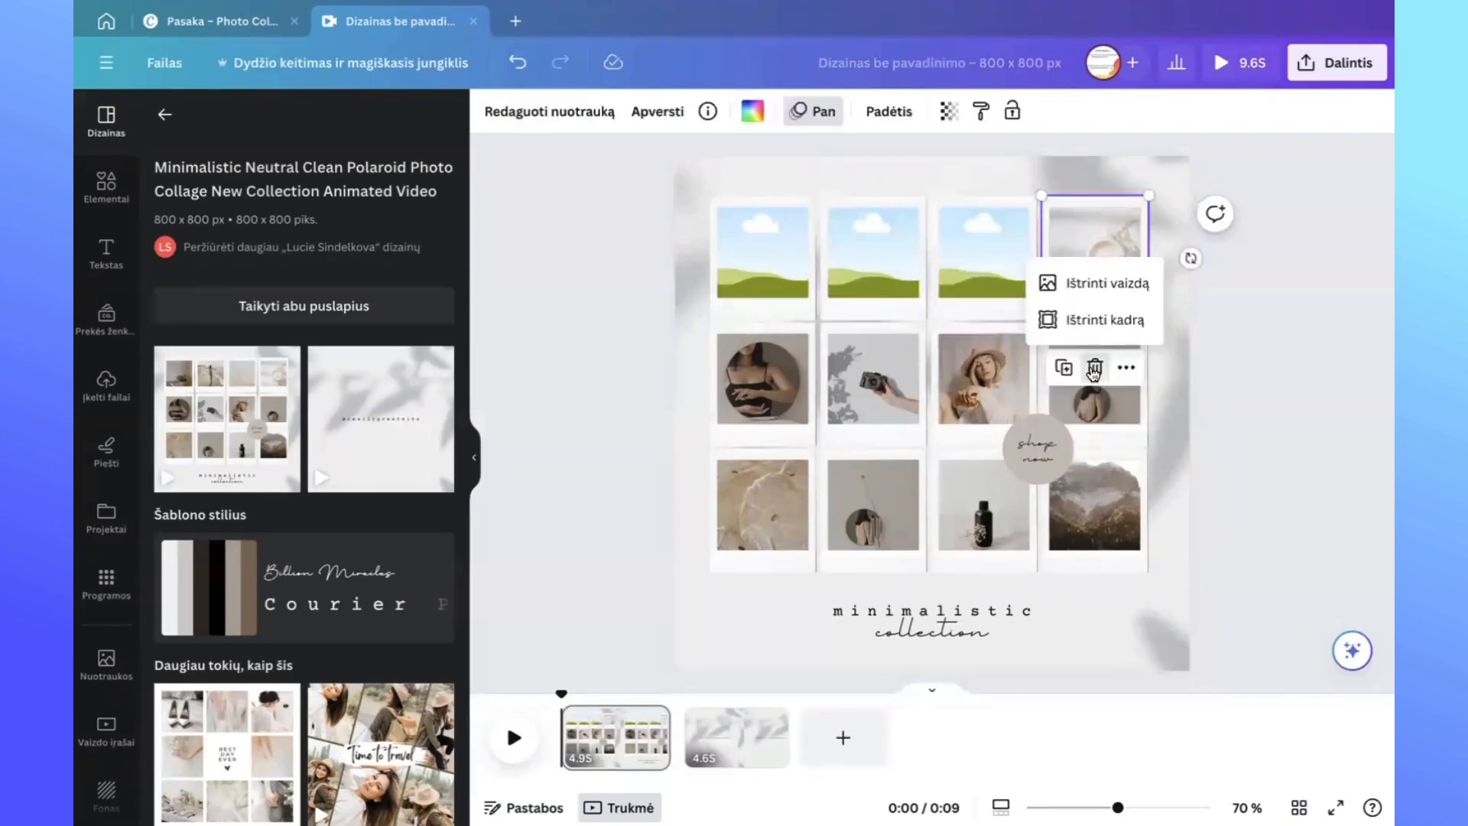
{"action": "left_click", "coordinate": [1084, 285]}
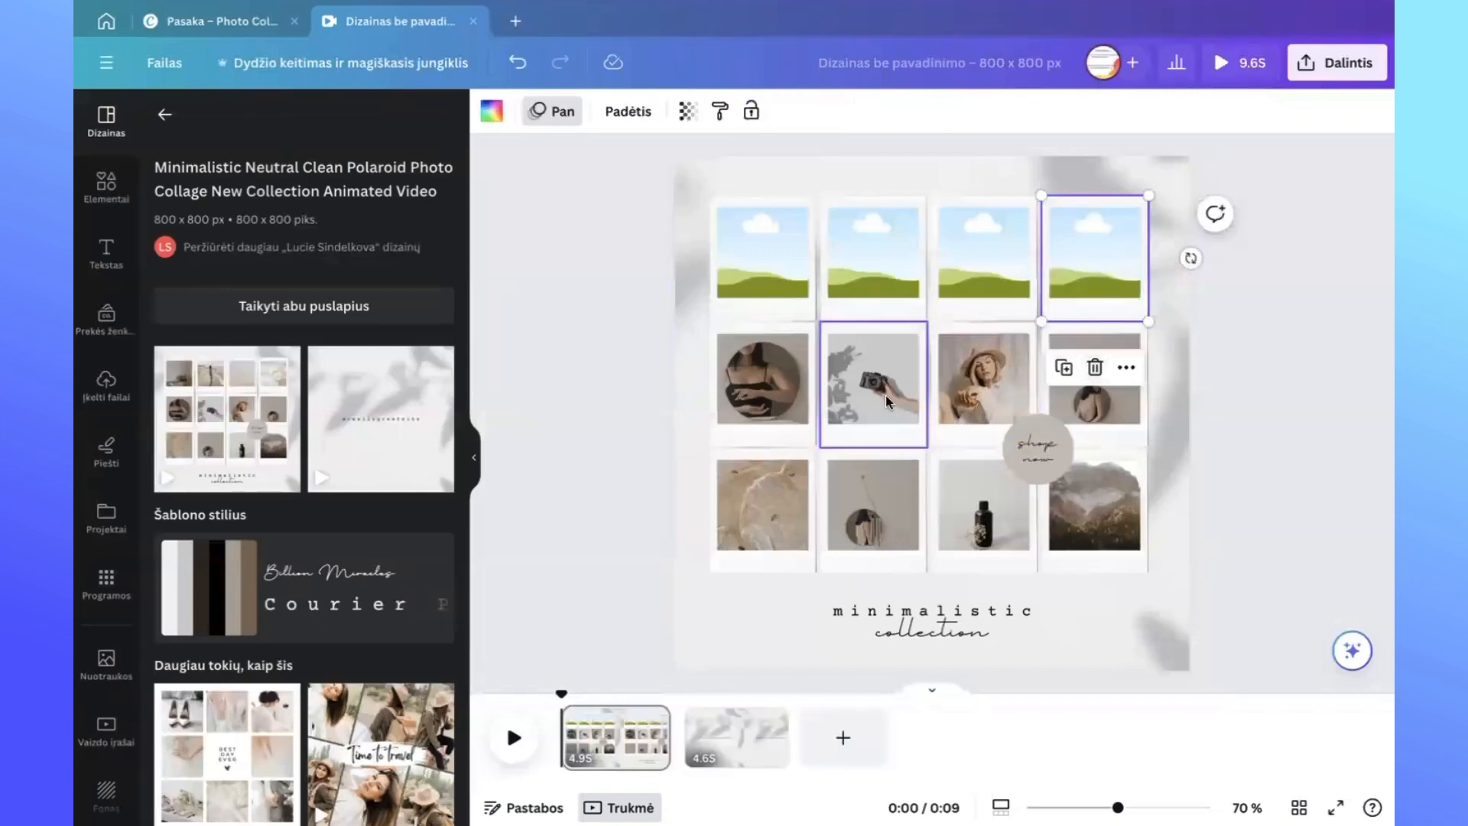
Delete the sample image from the first polaroid frame in the middle row, keeping the frame.
{"action": "left_click", "coordinate": [774, 401]}
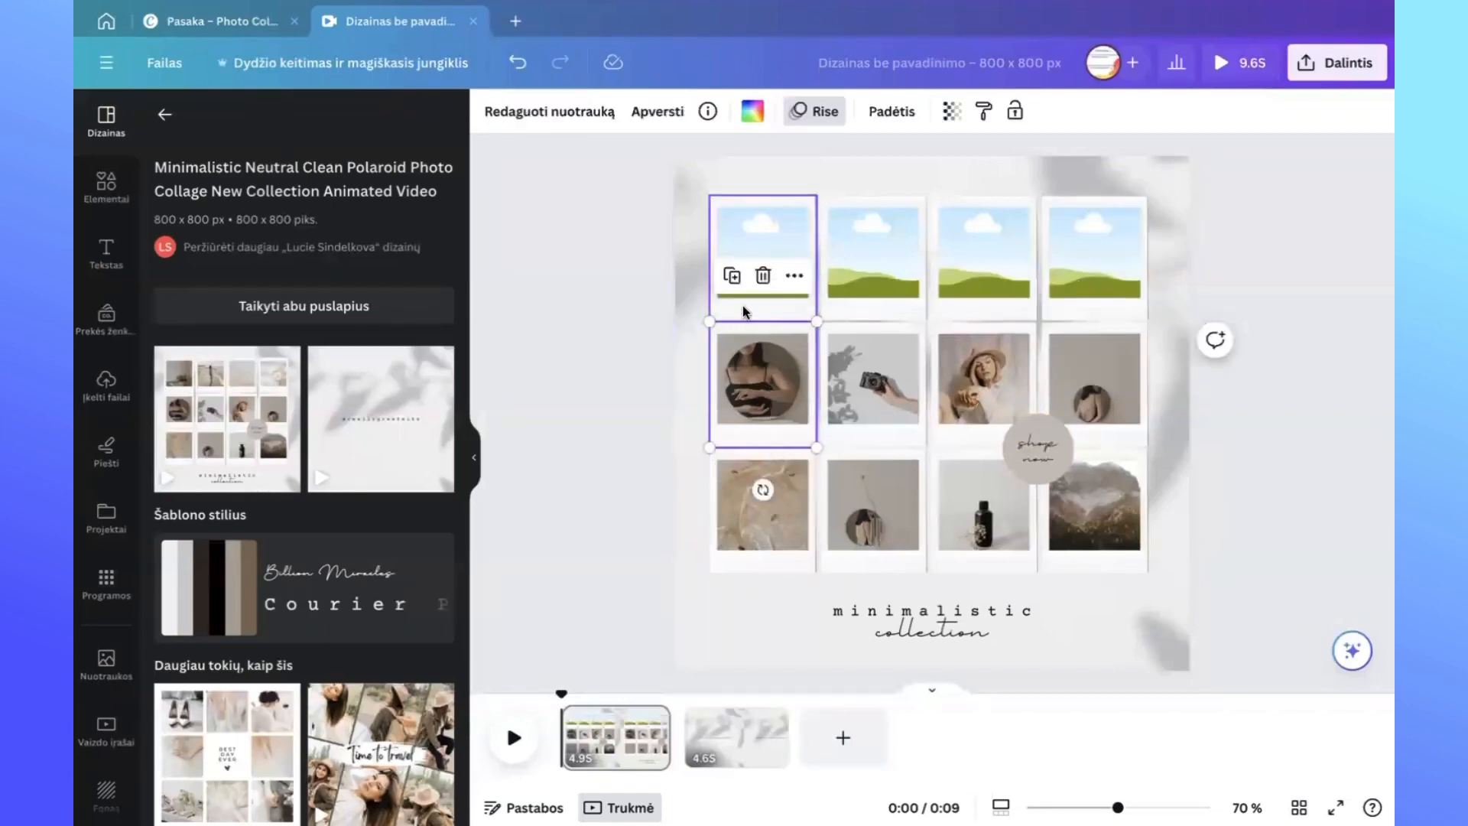
{"action": "left_click", "coordinate": [762, 276]}
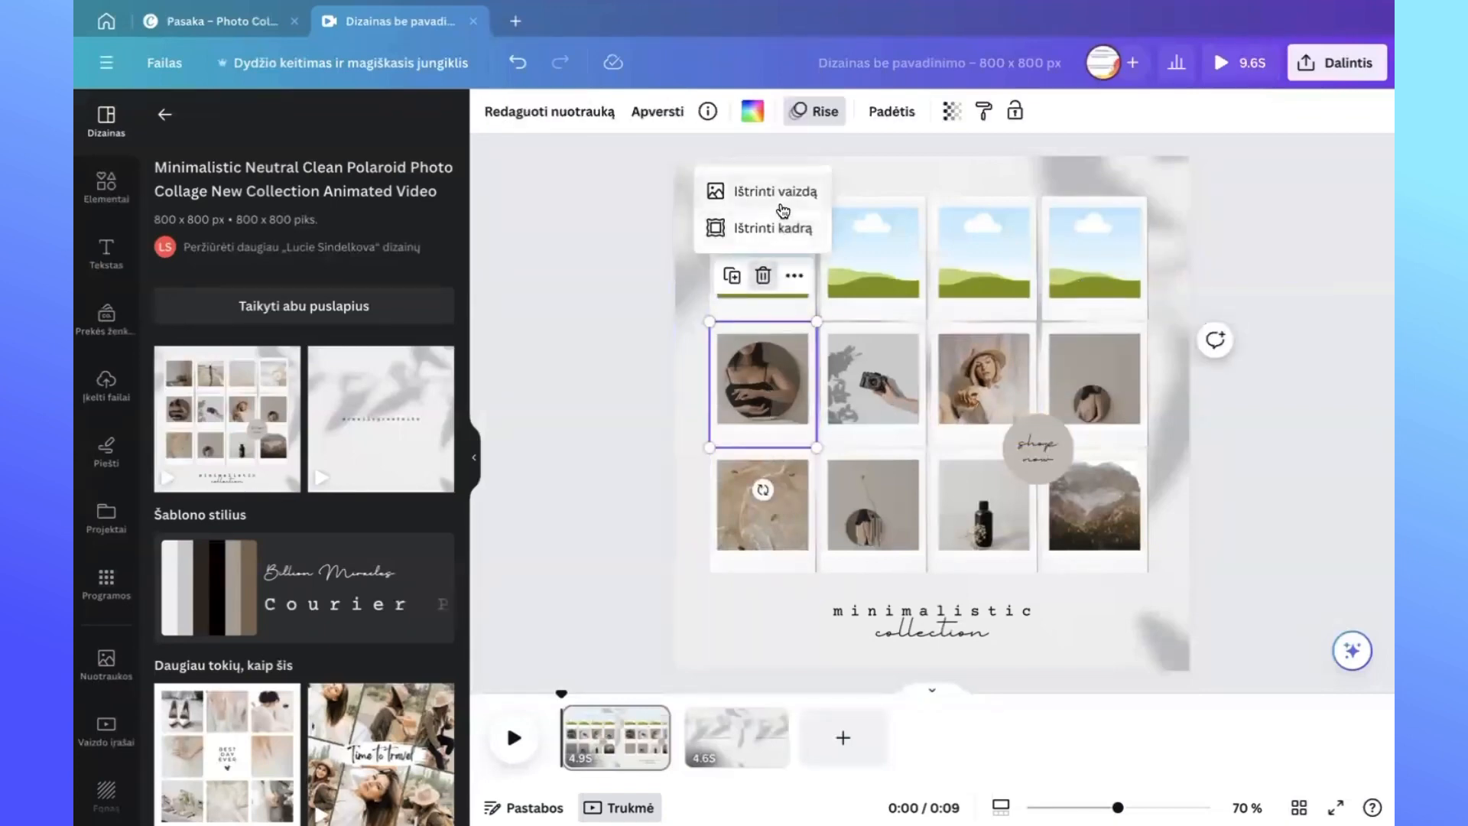
{"action": "left_click", "coordinate": [776, 193]}
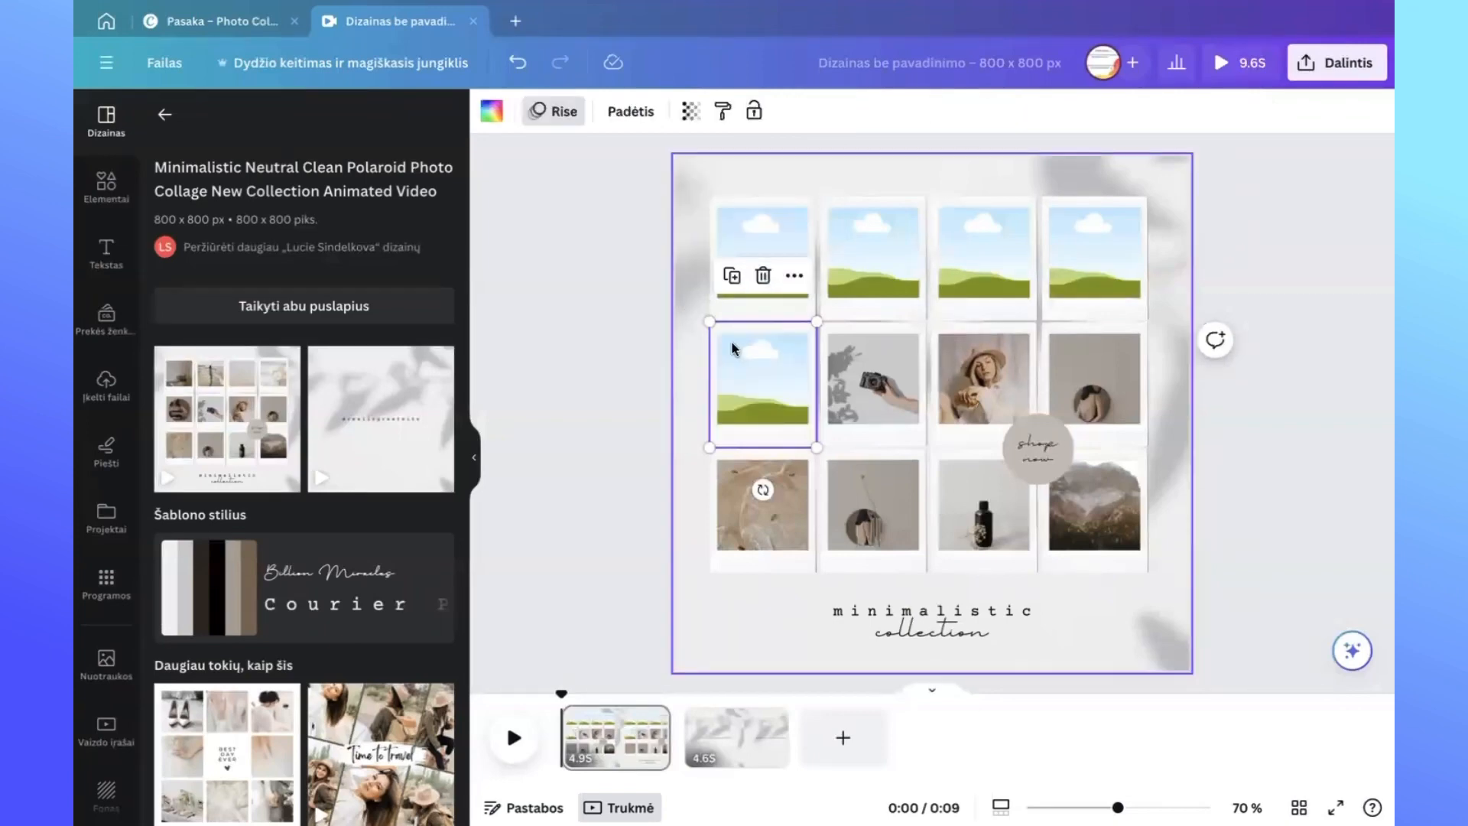
Try deleting the whole second frame of the middle row instead of only its image, and undo the deletion.
{"action": "left_click", "coordinate": [864, 411]}
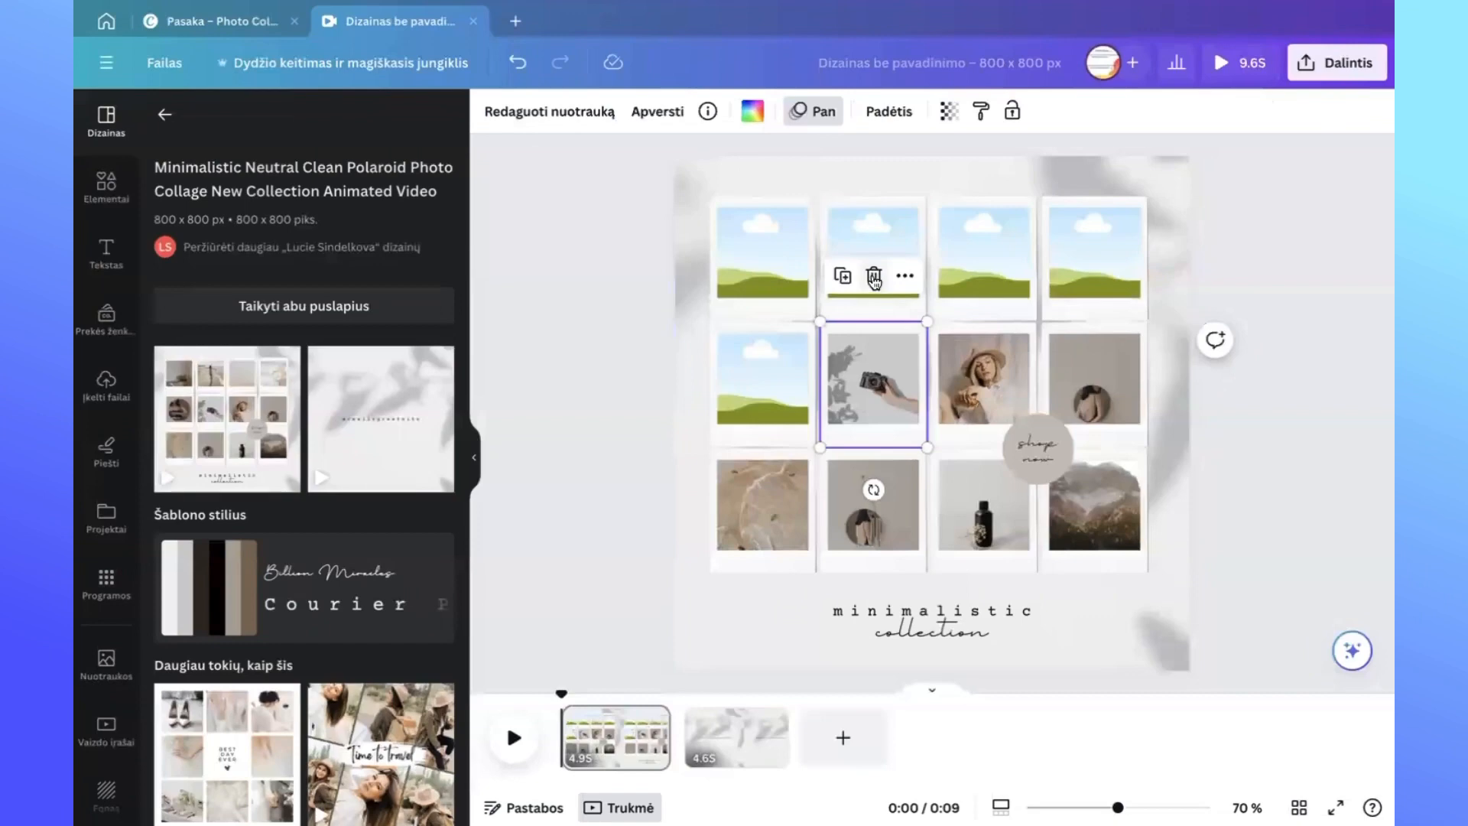
{"action": "left_click", "coordinate": [874, 277]}
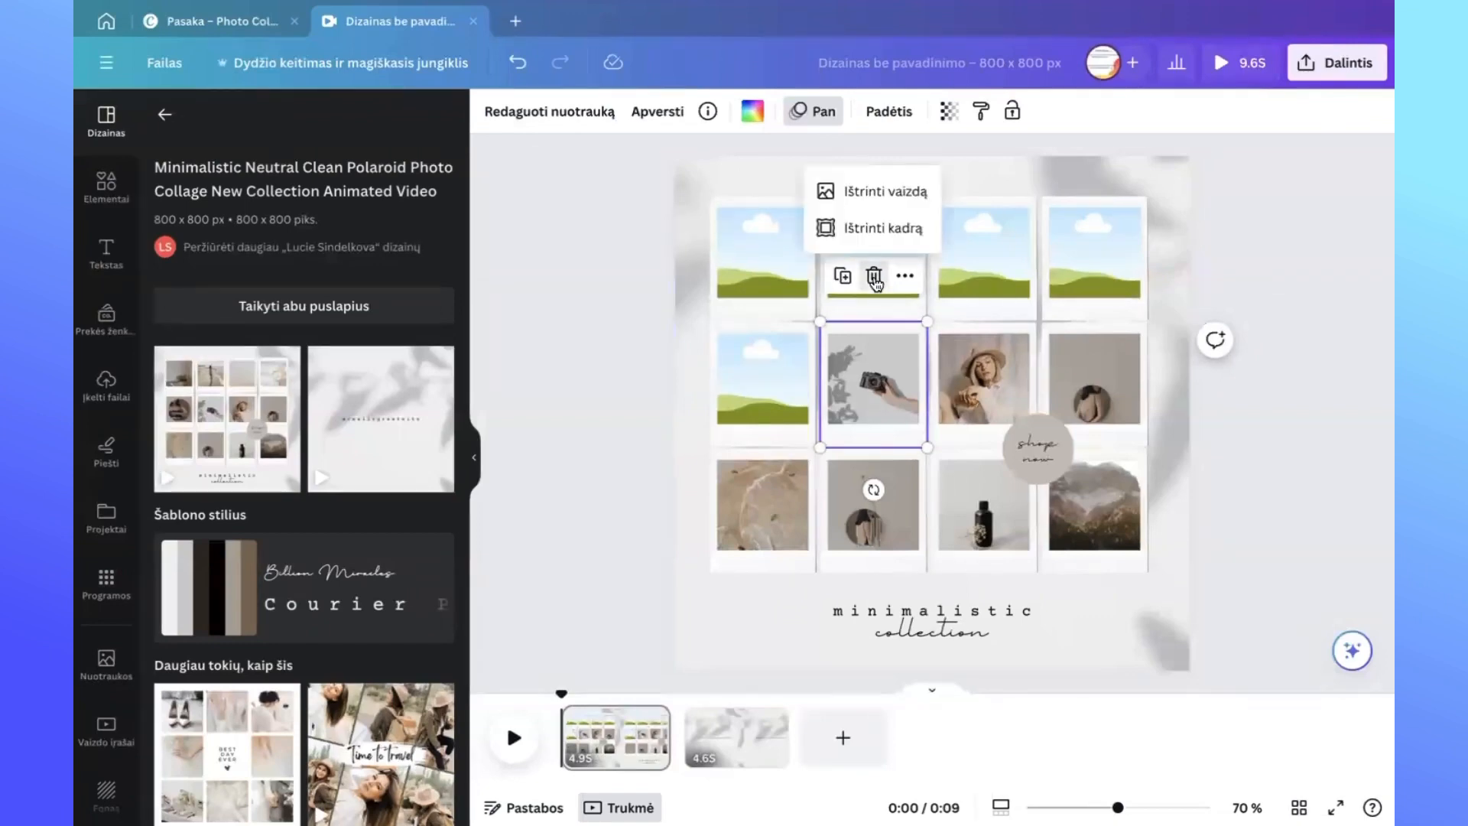
{"action": "left_click", "coordinate": [886, 229]}
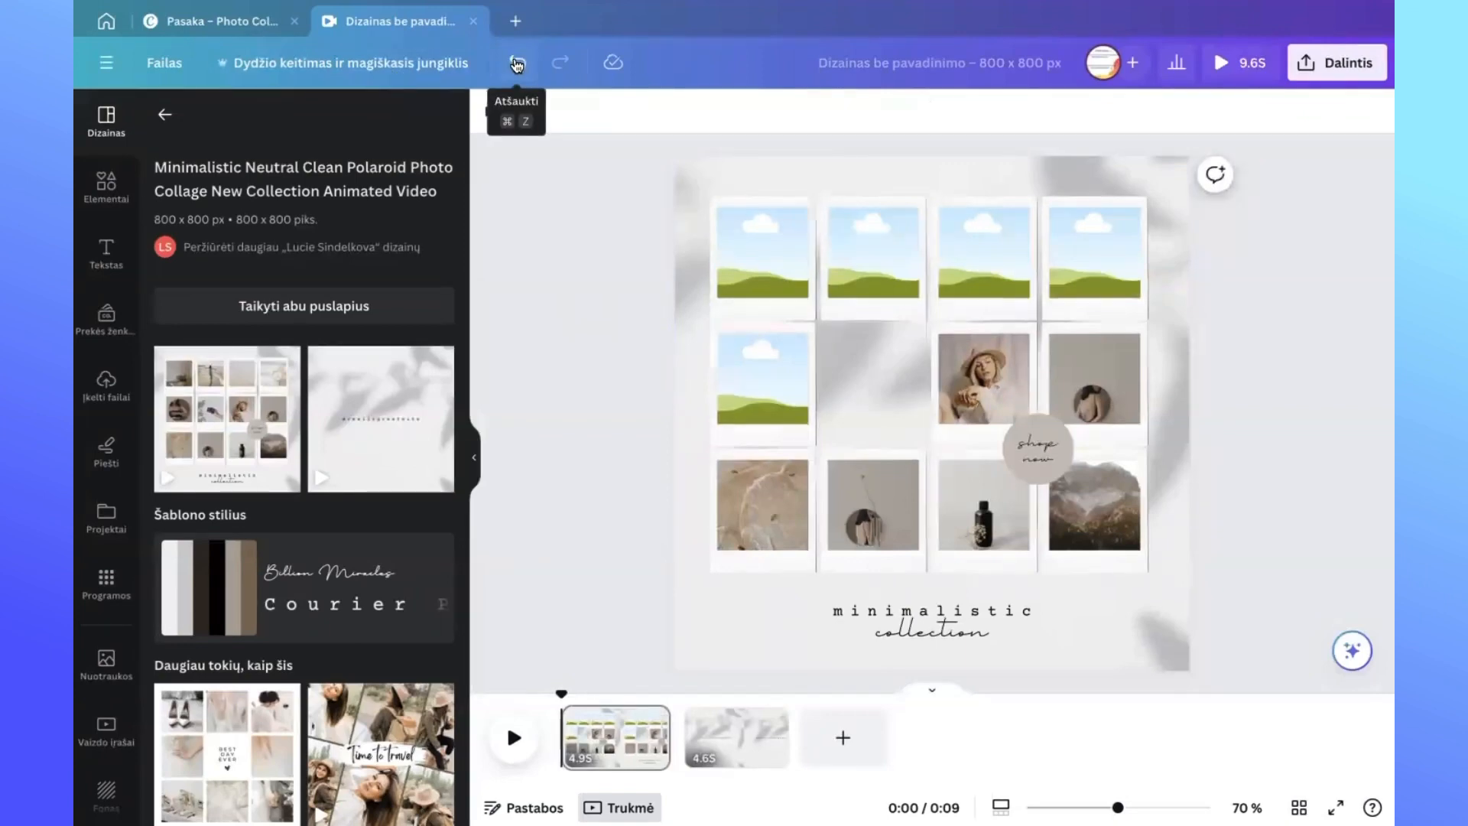
{"action": "left_click", "coordinate": [517, 64]}
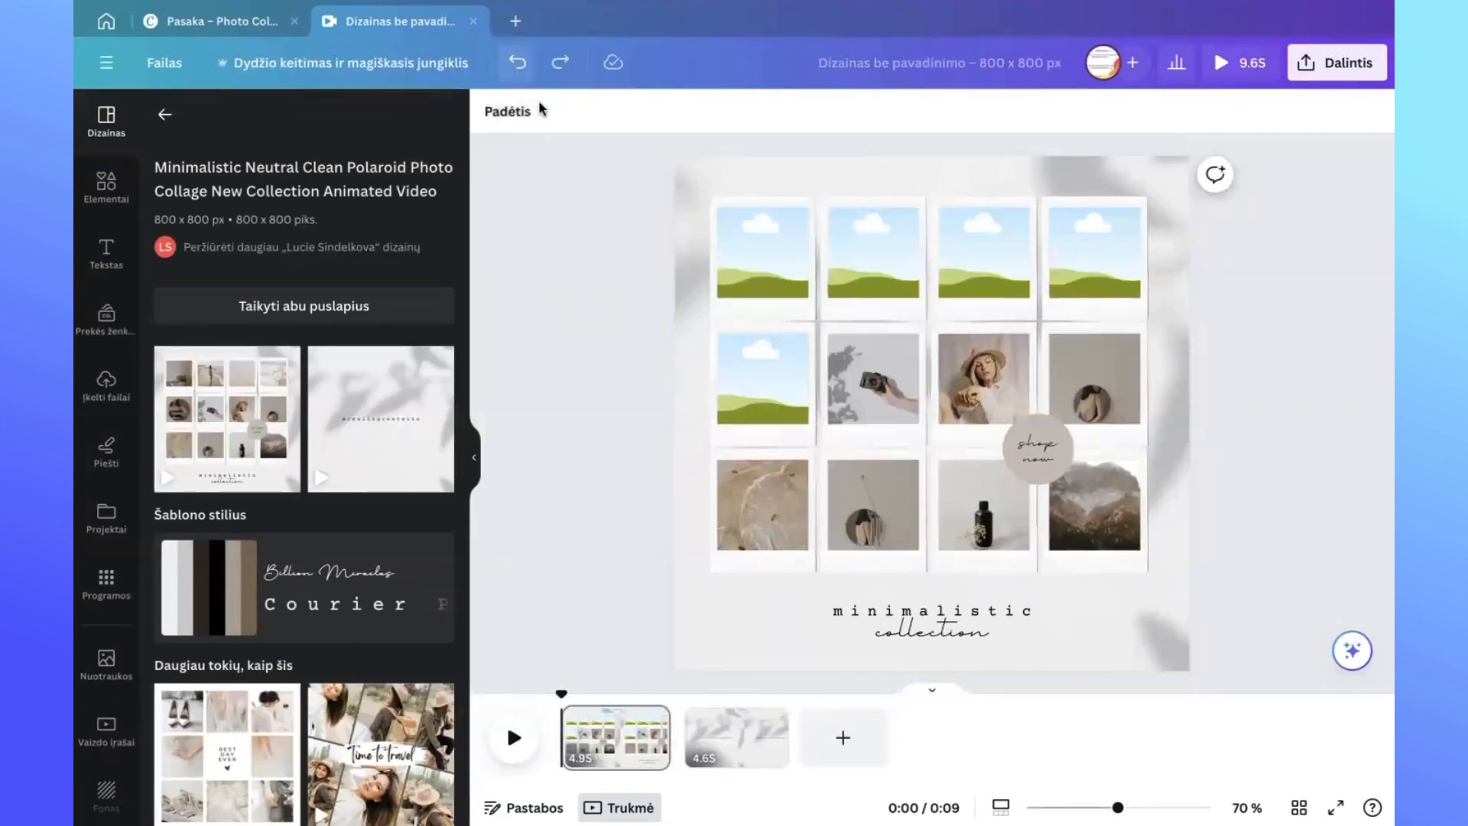
Delete the sample images from the second, third and fourth polaroid frames in the middle row, keeping the frames.
{"action": "left_click", "coordinate": [868, 363]}
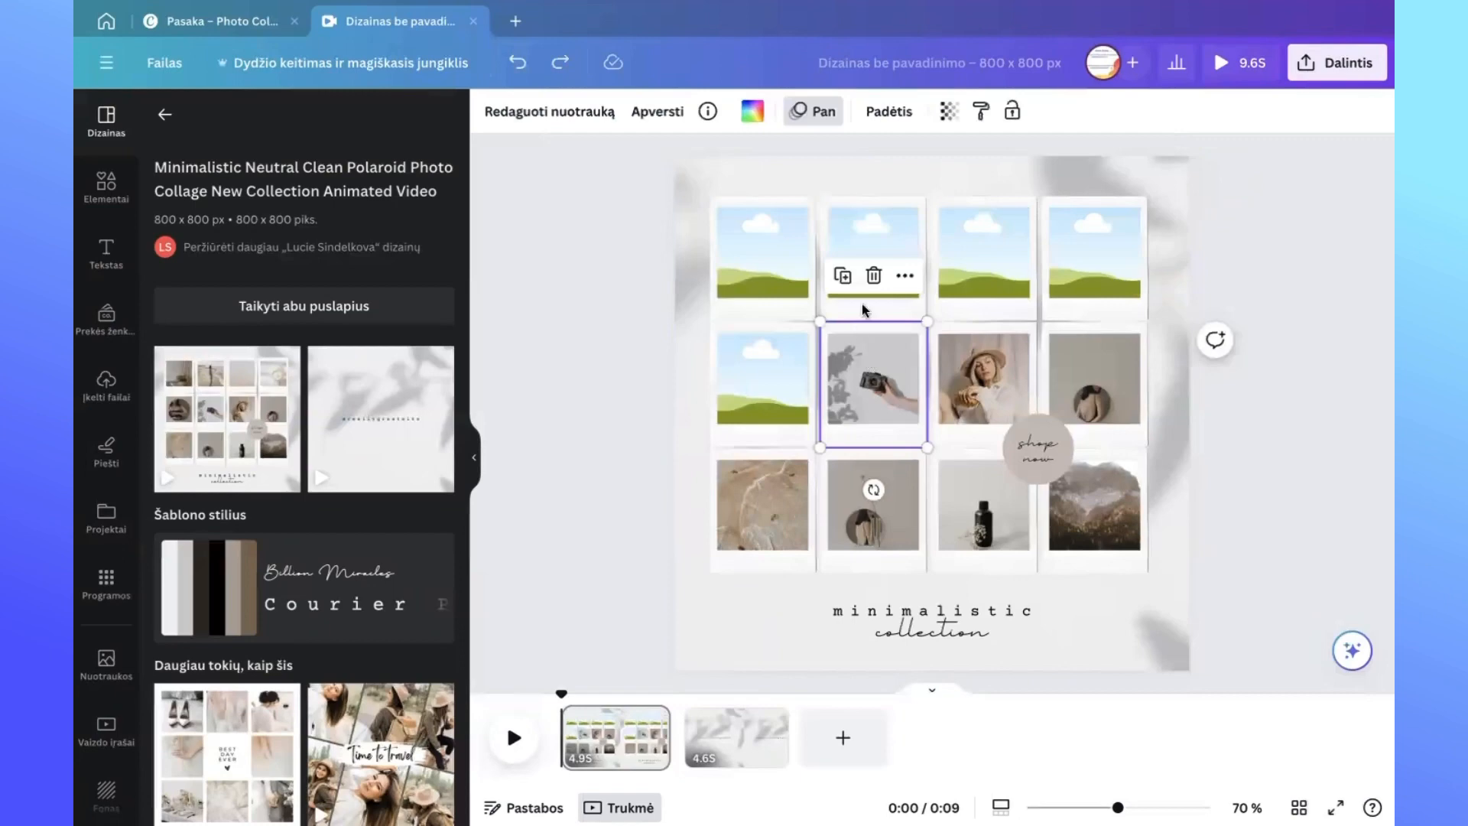
{"action": "mouse_move", "coordinate": [873, 277]}
{"action": "left_click", "coordinate": [871, 195]}
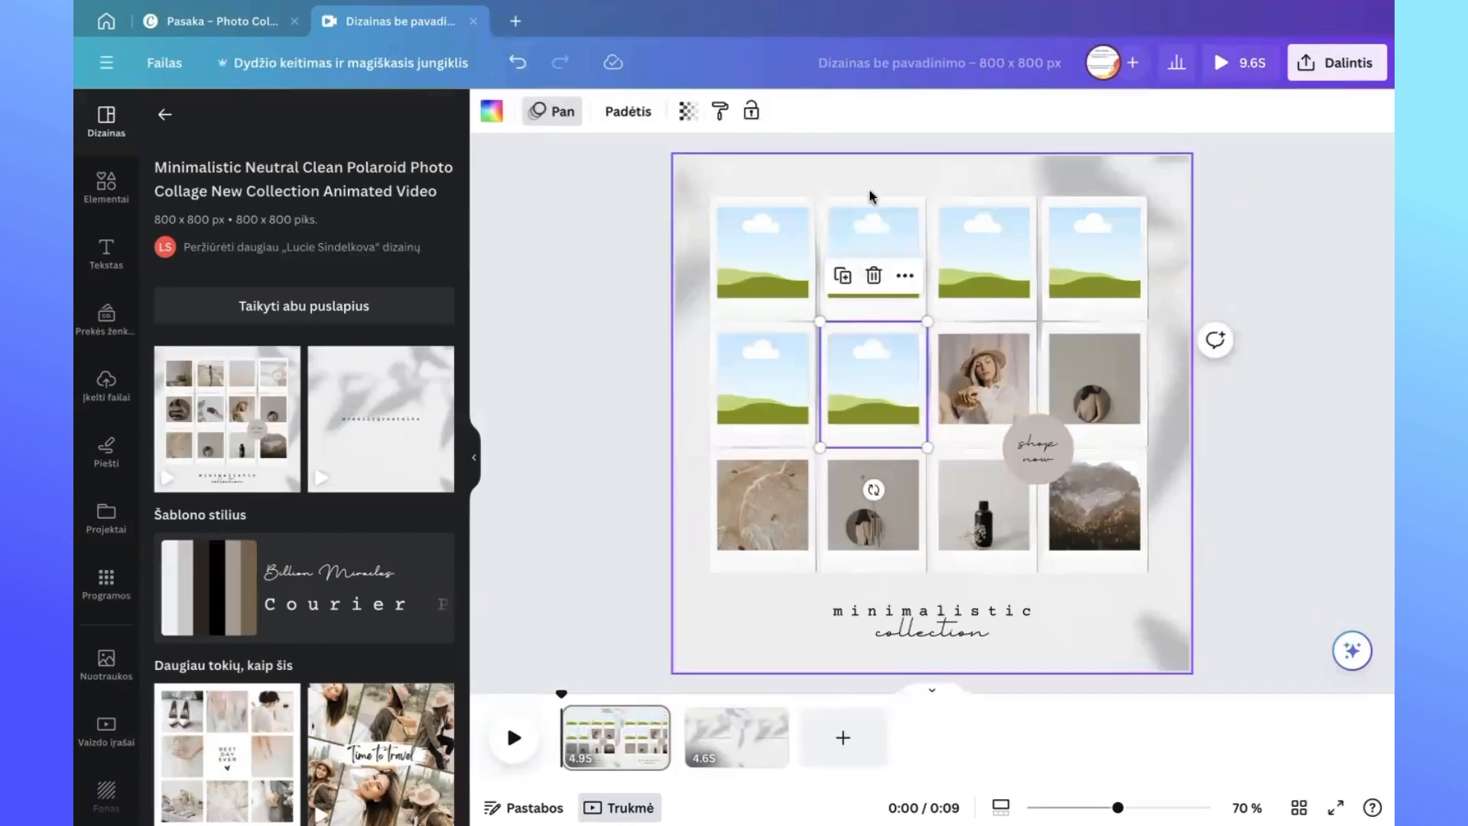
{"action": "left_click", "coordinate": [976, 357]}
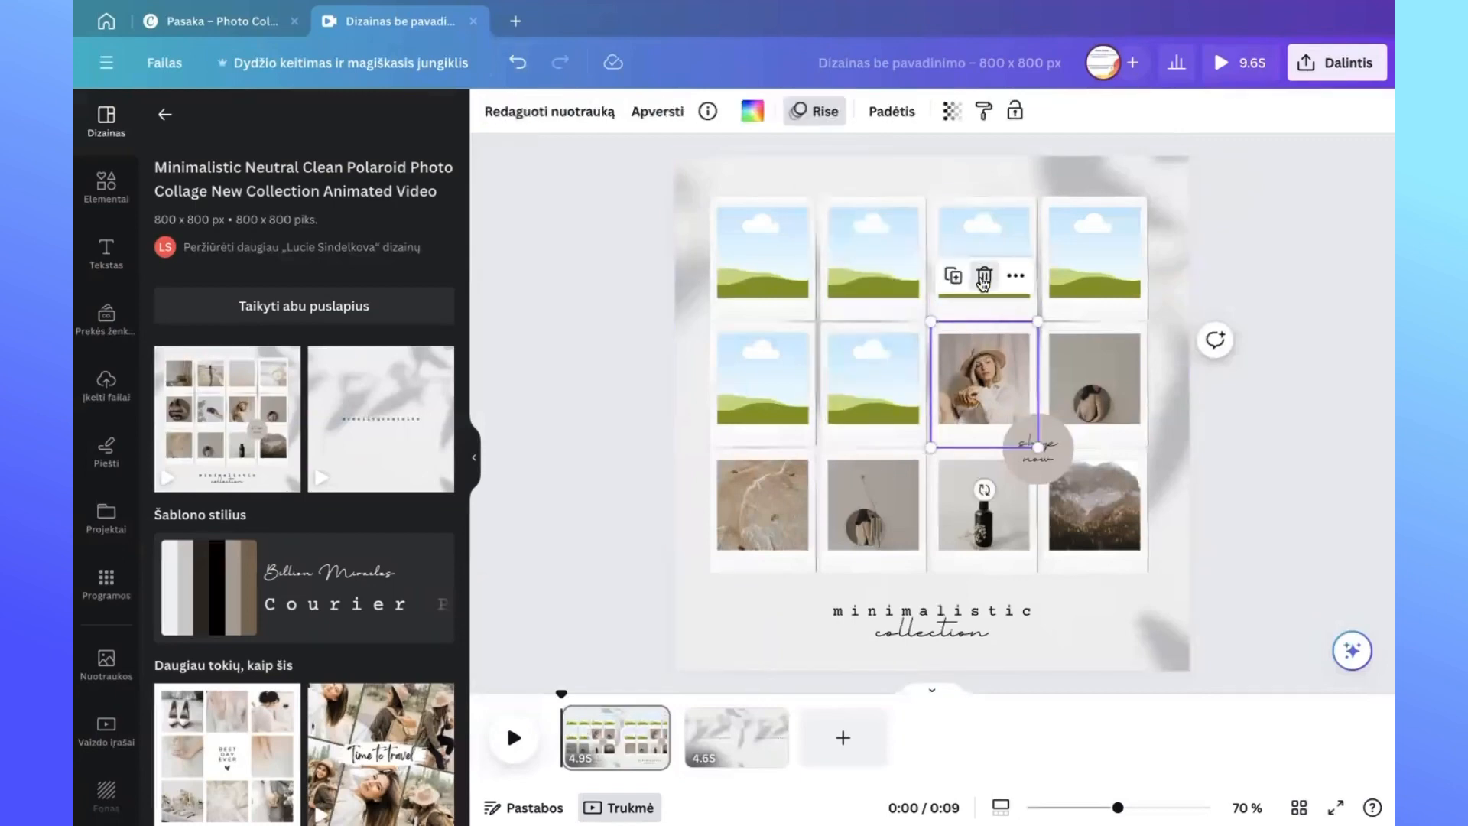
{"action": "mouse_move", "coordinate": [984, 280]}
{"action": "left_click", "coordinate": [981, 192]}
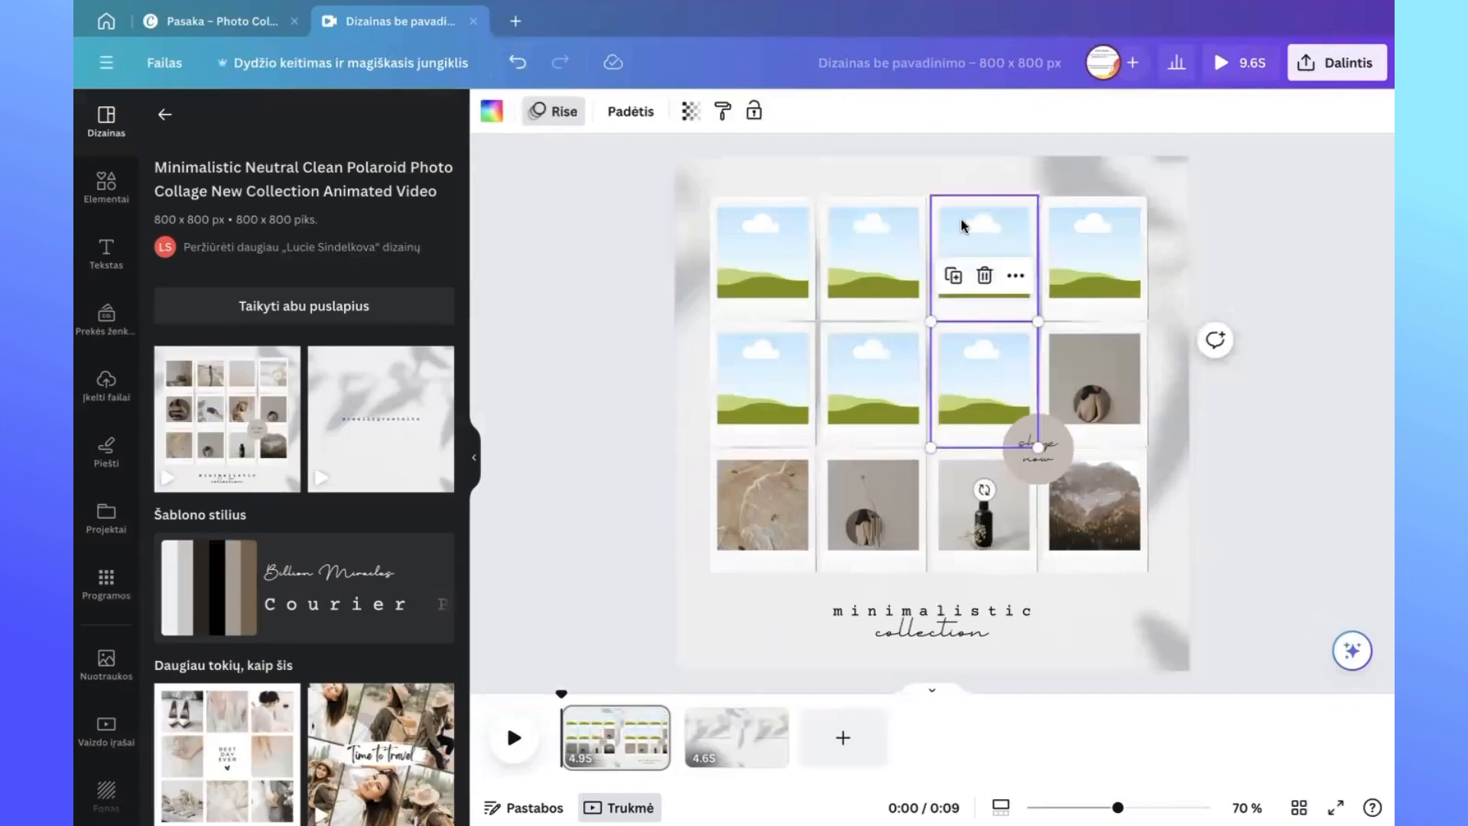
{"action": "left_click", "coordinate": [1096, 380]}
{"action": "mouse_move", "coordinate": [1095, 276]}
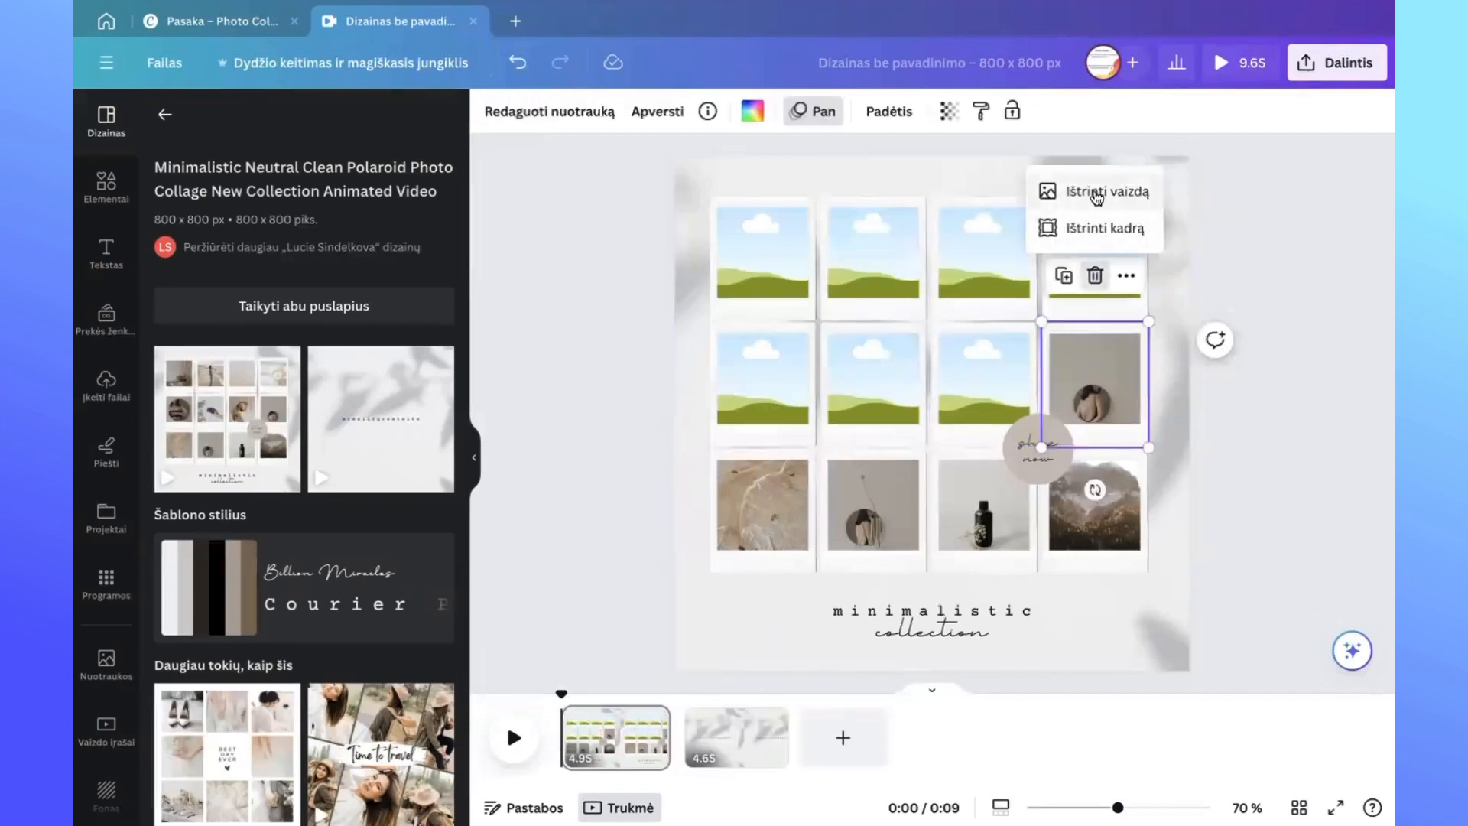
{"action": "left_click", "coordinate": [1098, 195]}
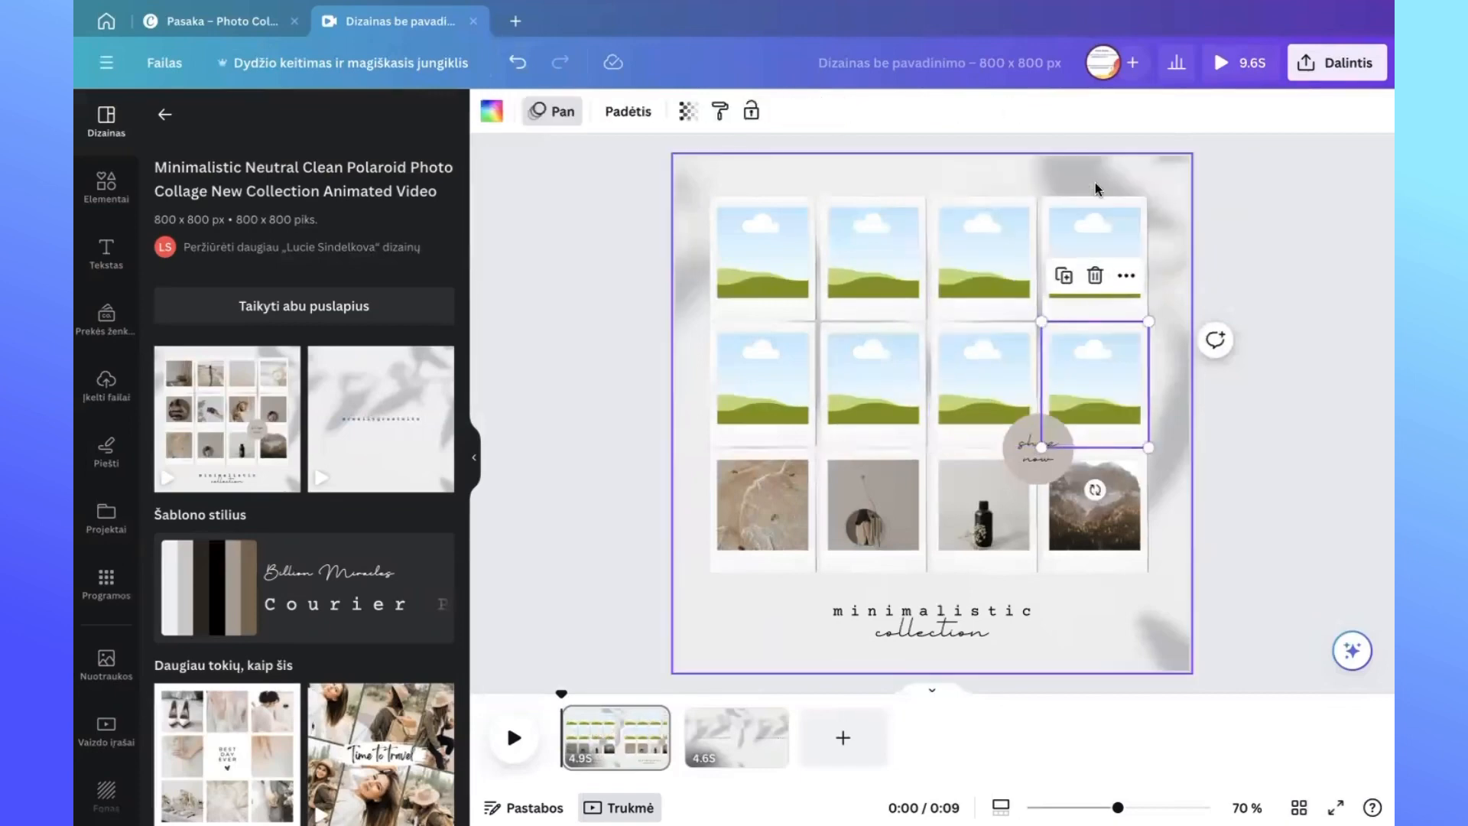
Delete the sample images from the four polaroid frames in the bottom row, keeping the frames.
{"action": "left_click", "coordinate": [759, 521]}
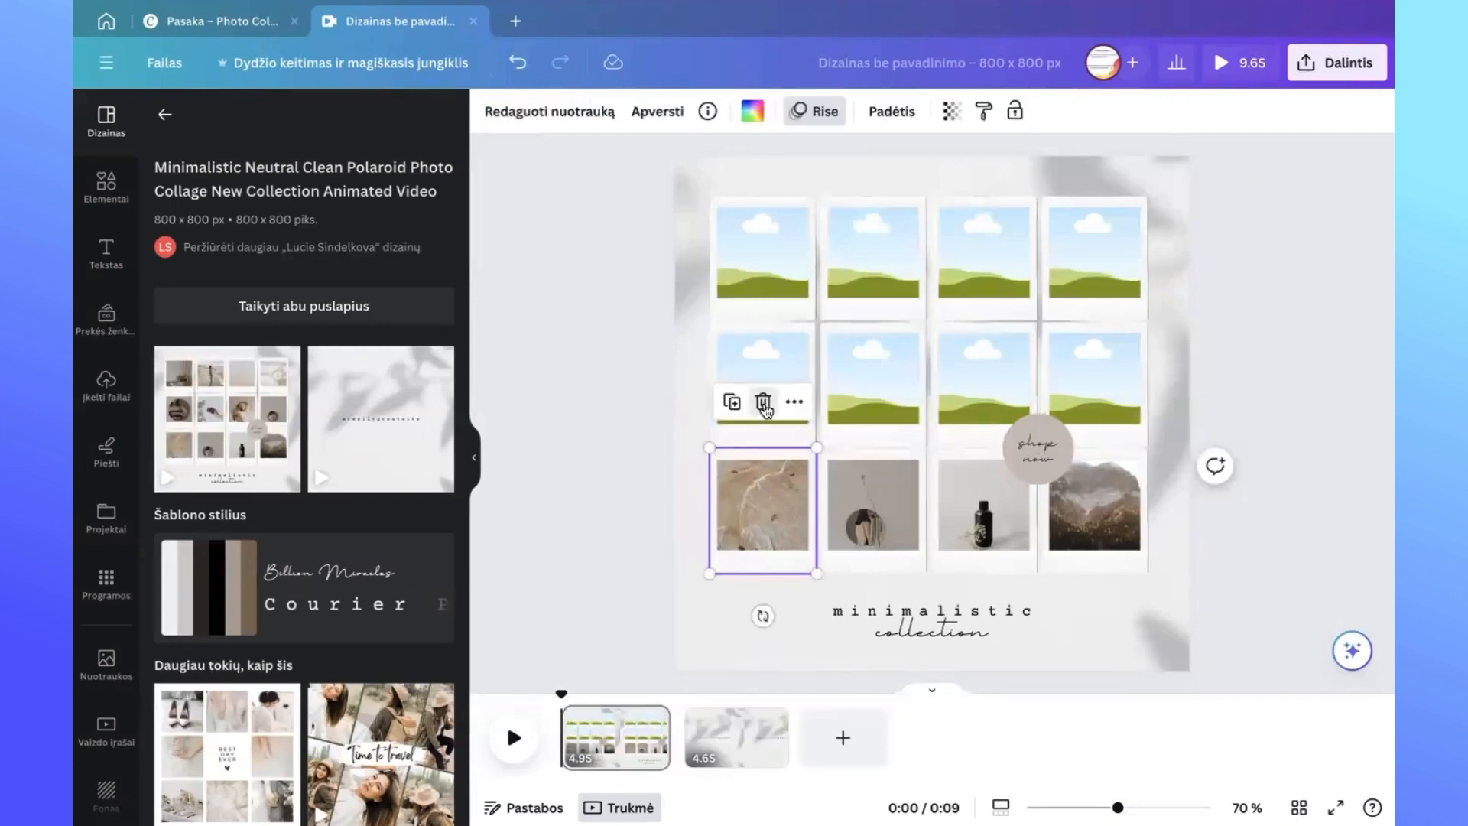
{"action": "mouse_move", "coordinate": [763, 405]}
{"action": "left_click", "coordinate": [776, 319]}
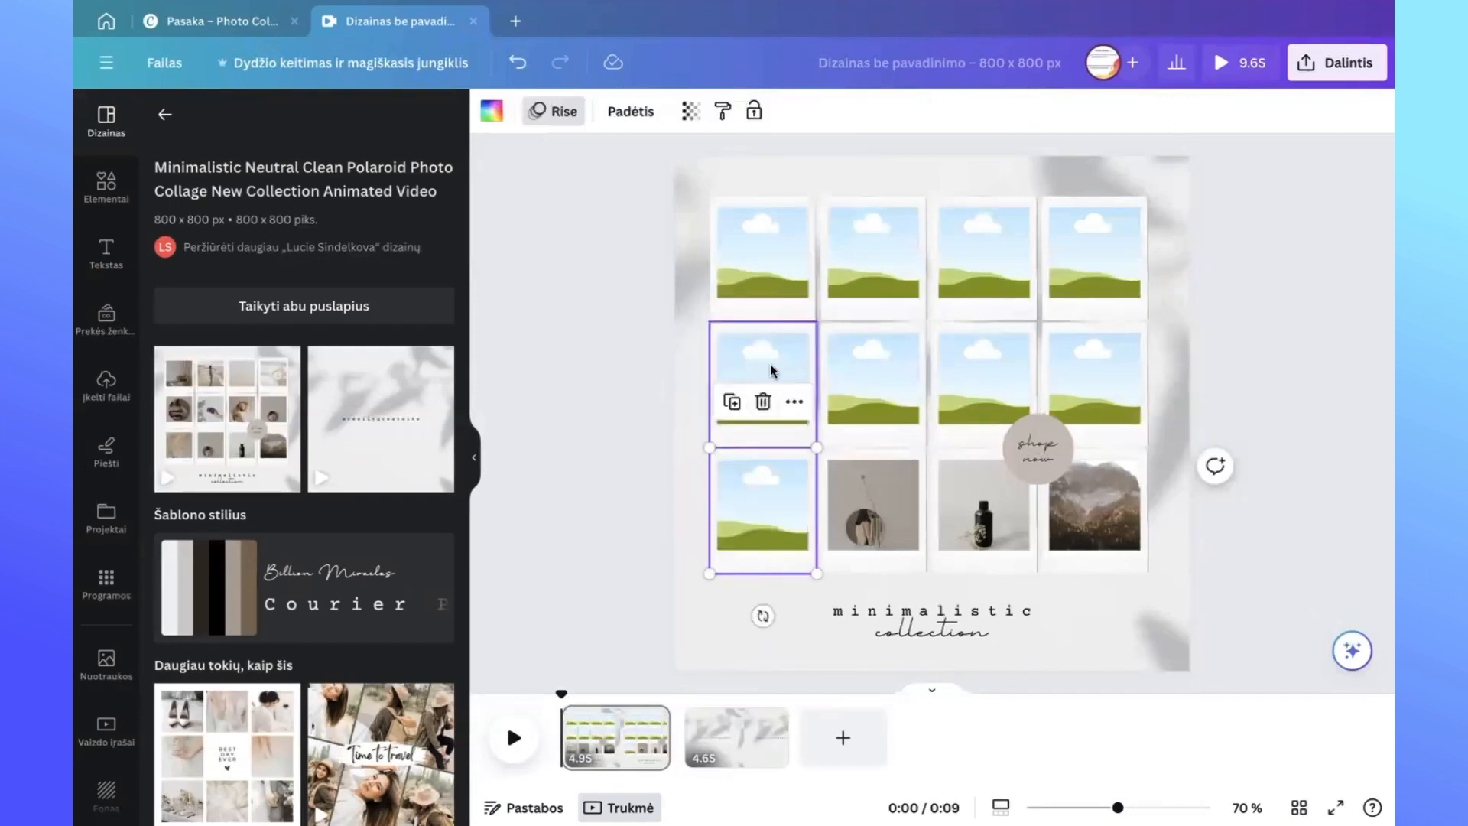
{"action": "left_click", "coordinate": [862, 517]}
{"action": "mouse_move", "coordinate": [875, 407]}
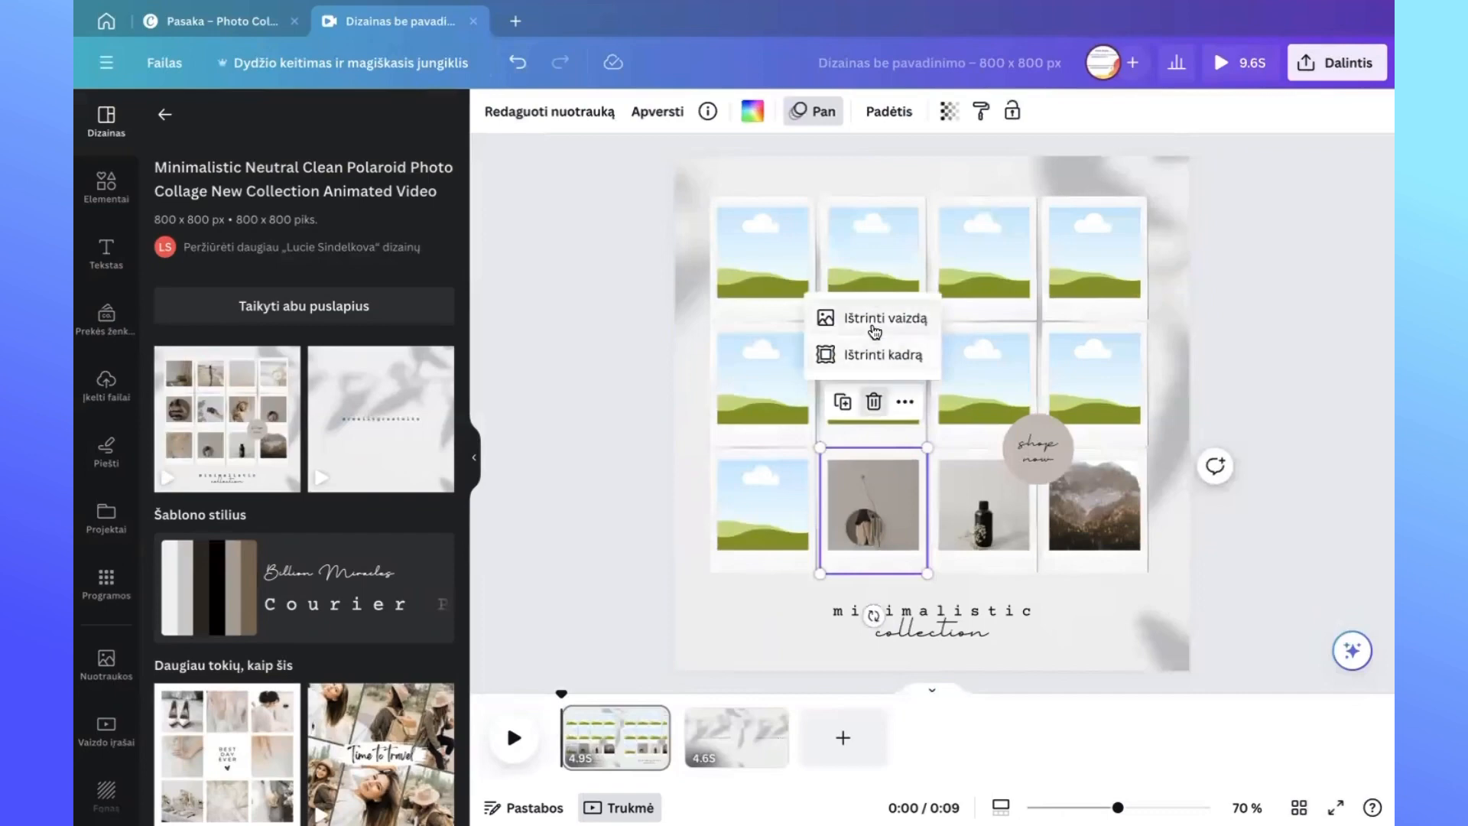
{"action": "left_click", "coordinate": [871, 320]}
{"action": "left_click", "coordinate": [981, 524]}
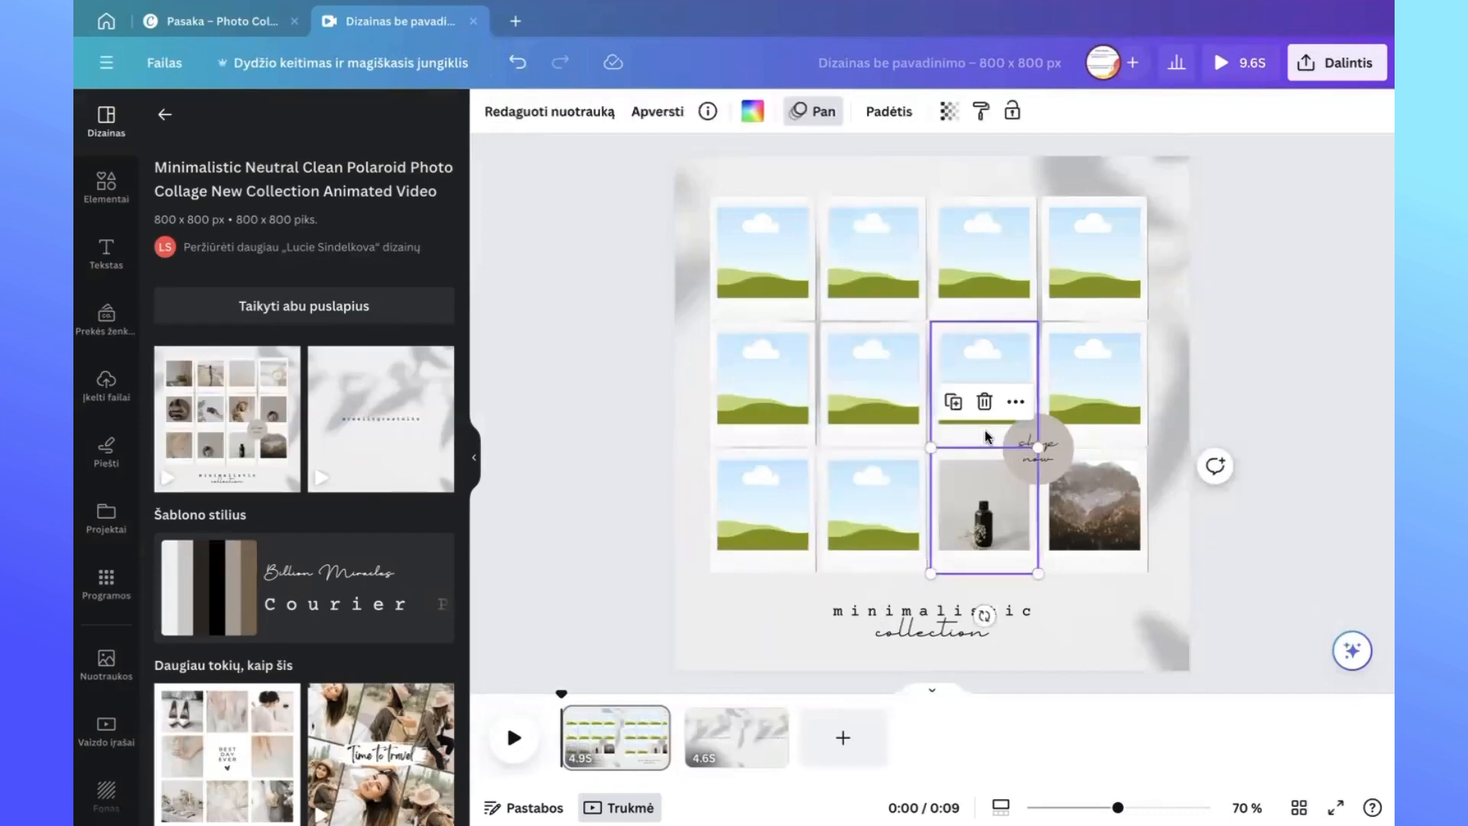
{"action": "mouse_move", "coordinate": [984, 401]}
{"action": "left_click", "coordinate": [985, 320]}
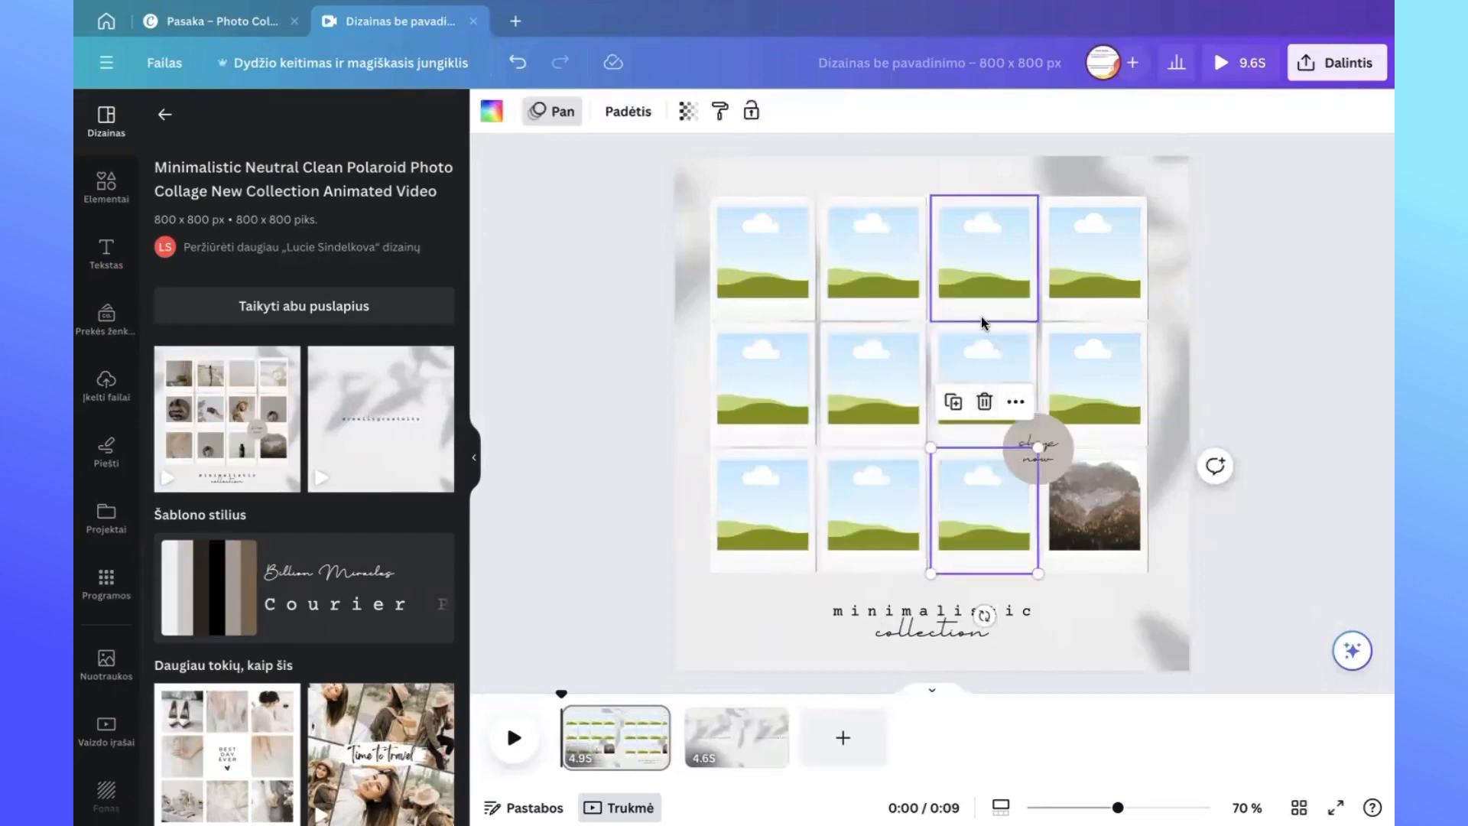
{"action": "left_click", "coordinate": [1099, 505]}
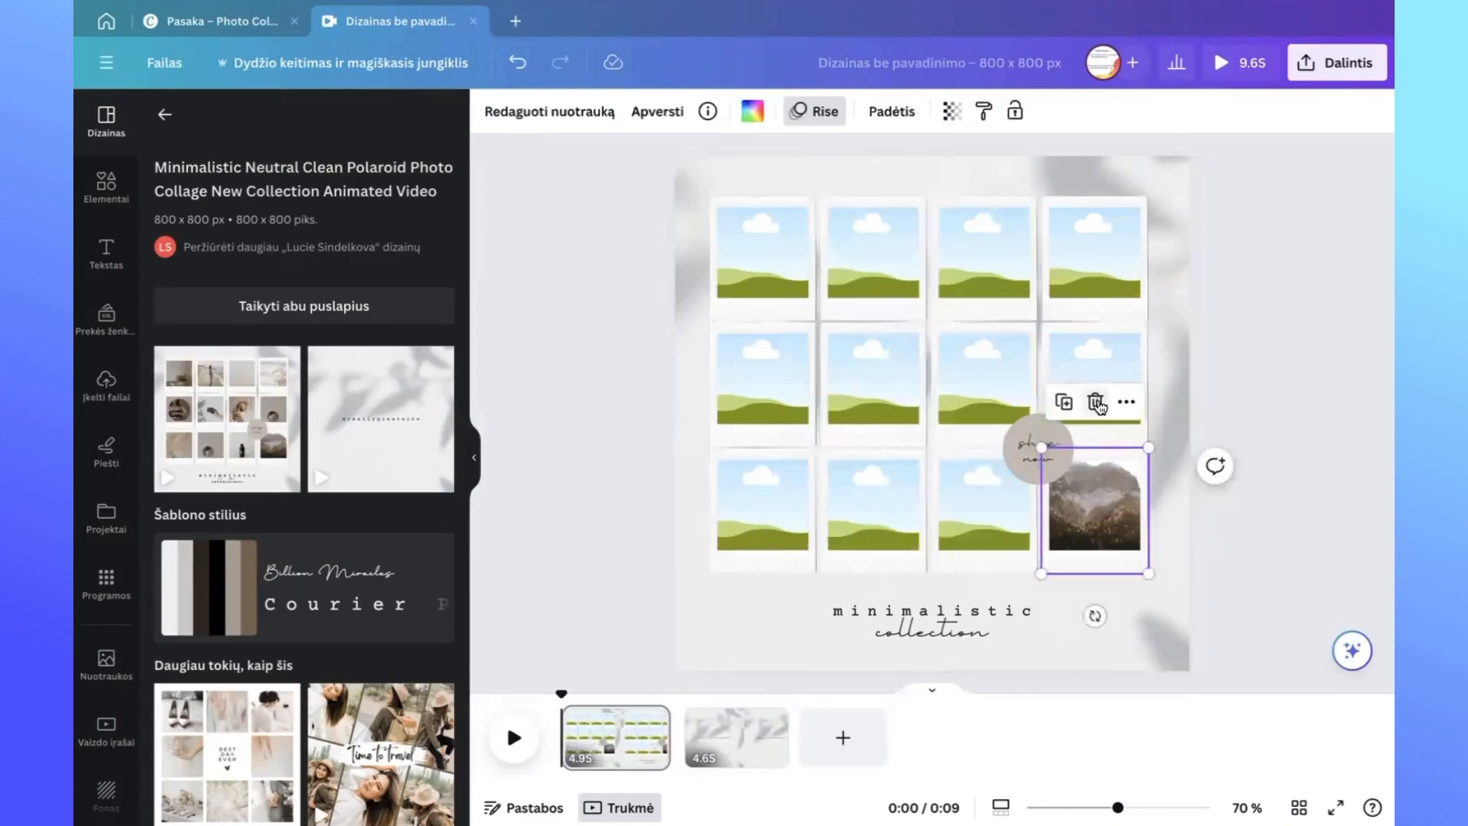
{"action": "mouse_move", "coordinate": [1099, 404]}
{"action": "left_click", "coordinate": [1100, 320]}
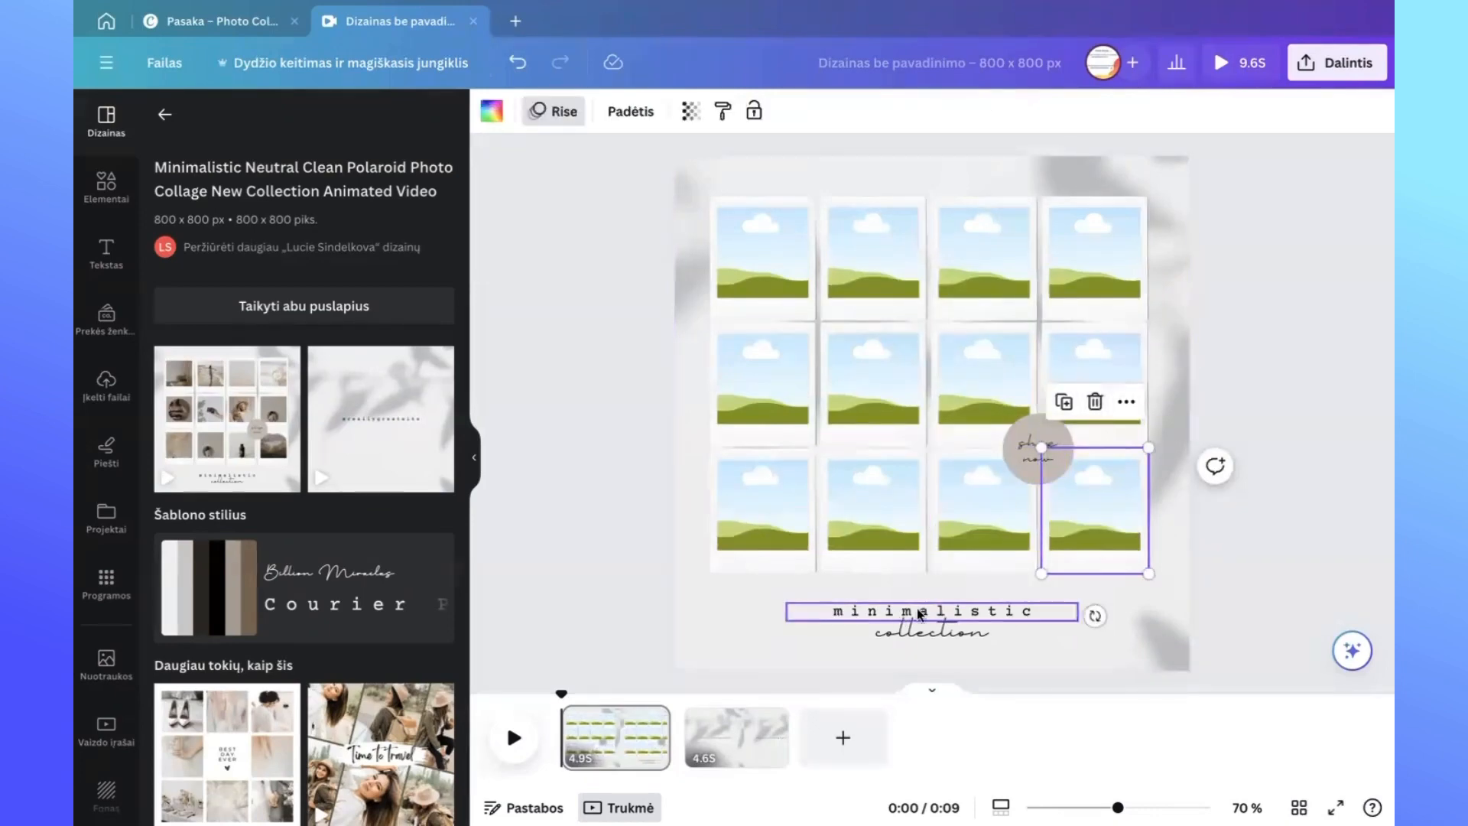
{"action": "left_click", "coordinate": [1036, 610]}
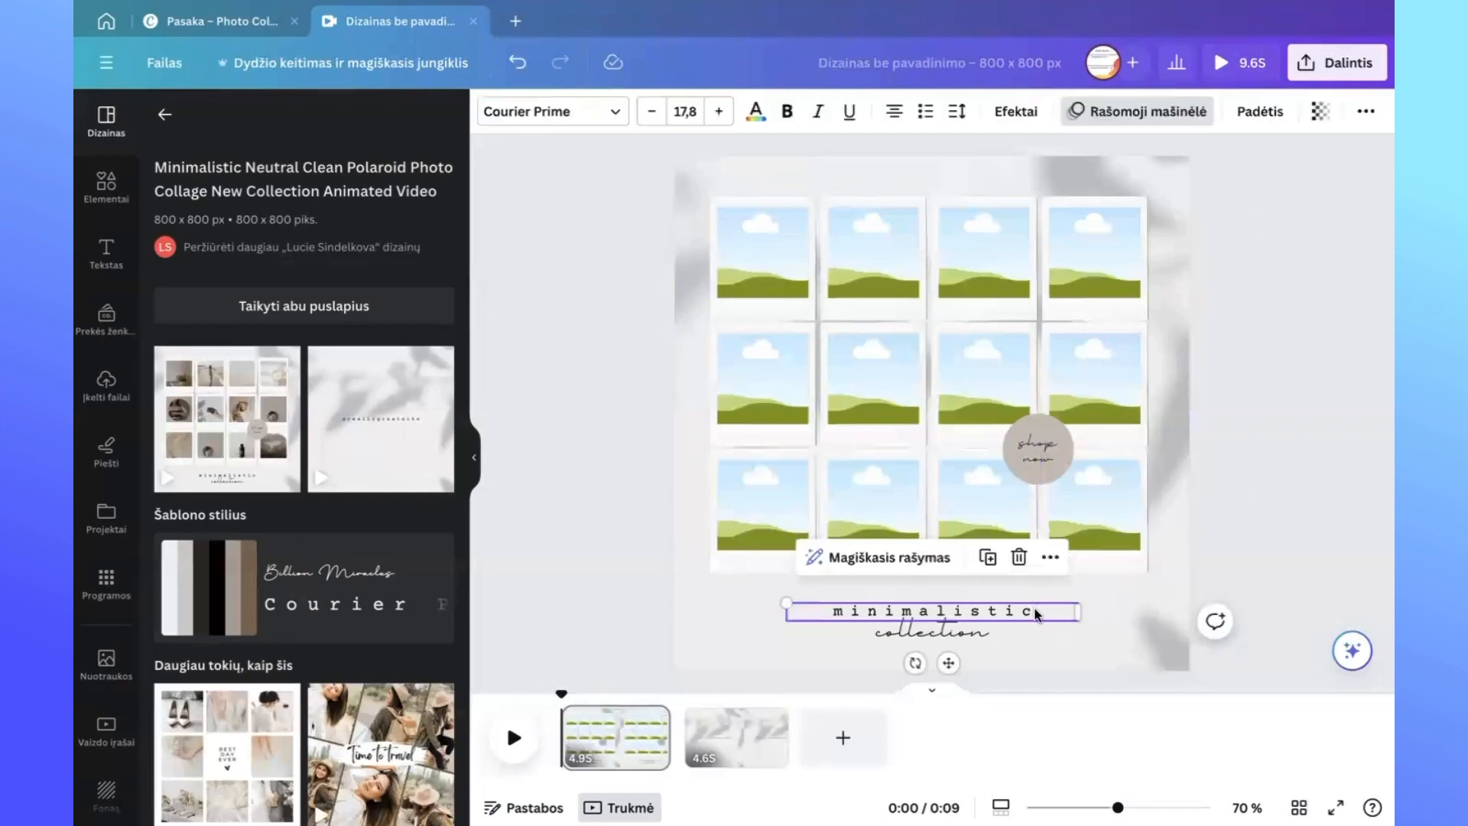
{"action": "left_click", "coordinate": [582, 559]}
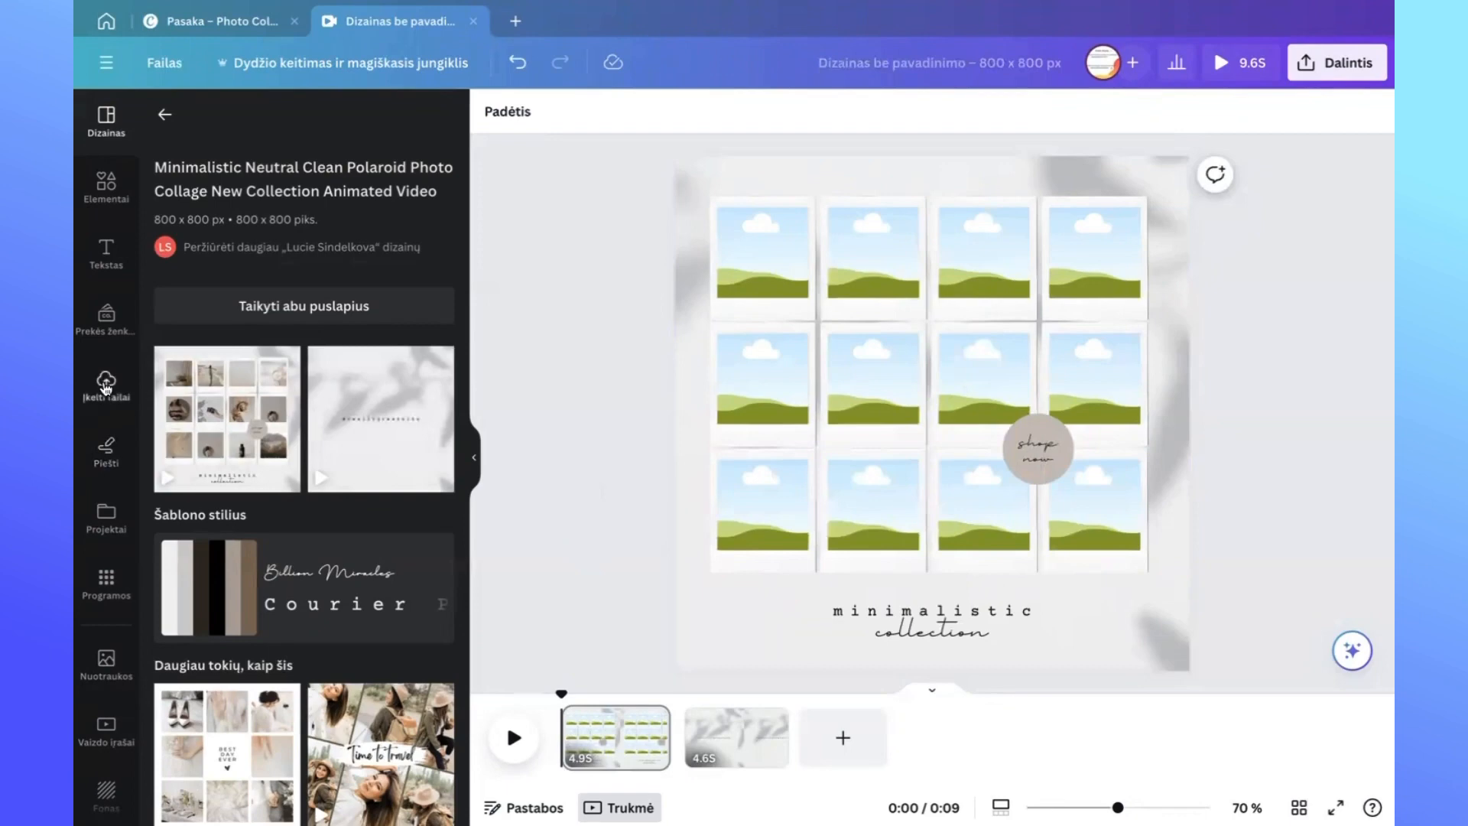
Fill the first polaroid frame of the top row with the uploaded forest illustration of the seated red-haired girl with a bird.
{"action": "left_click", "coordinate": [102, 386]}
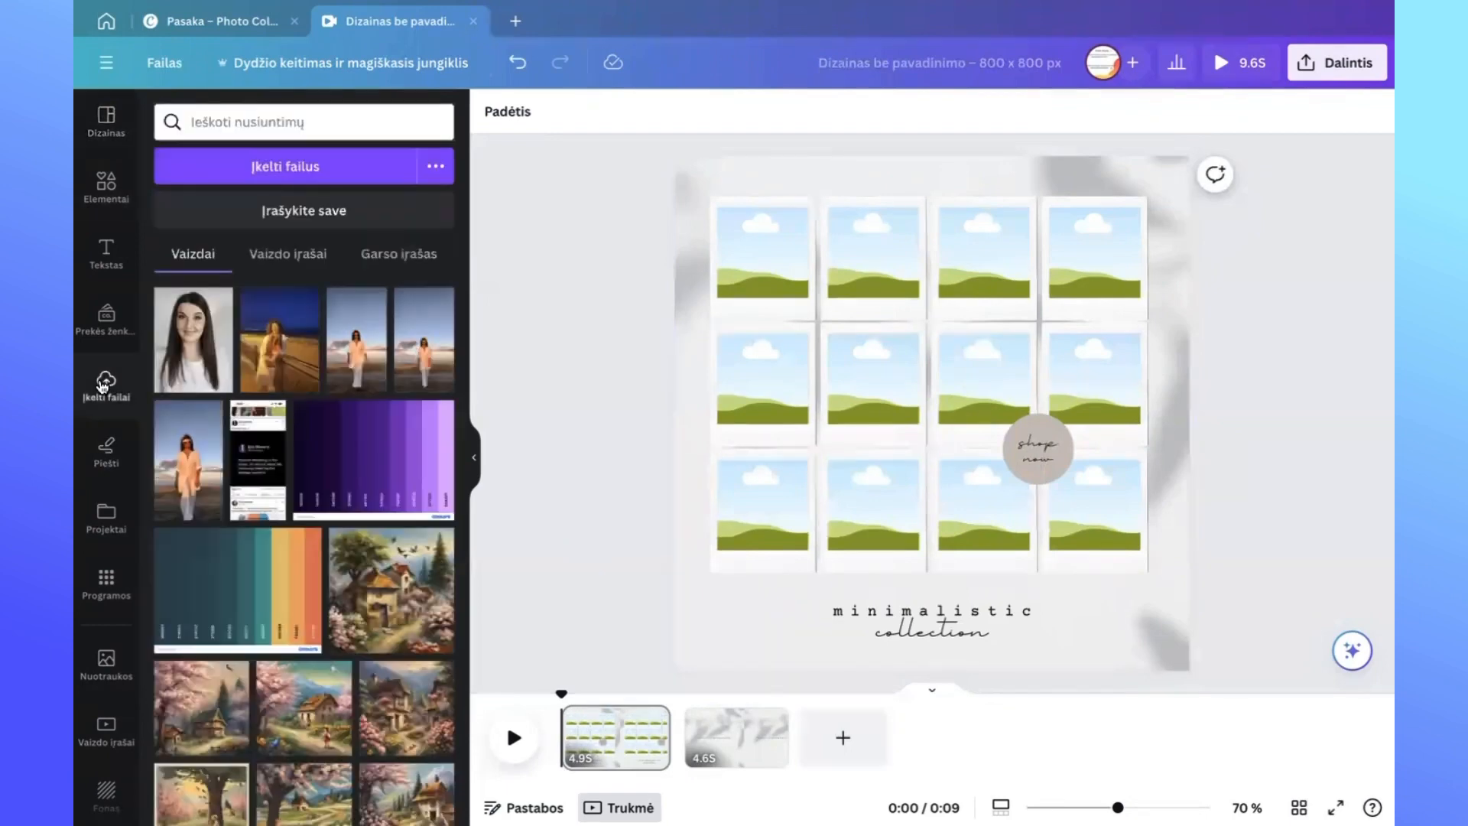
{"action": "scroll", "coordinate": [278, 529], "scroll_direction": "down", "scroll_amount": 5}
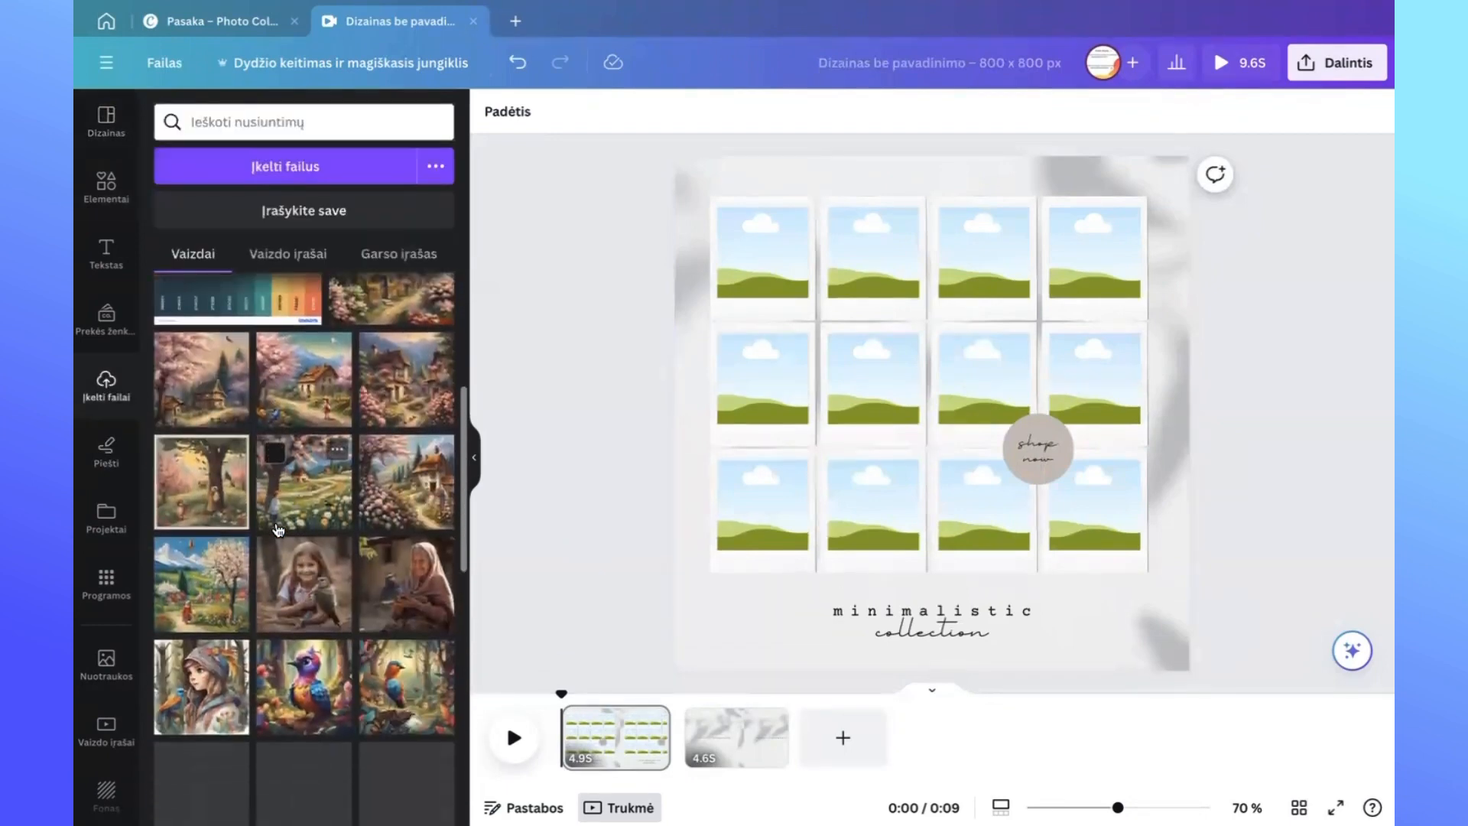
{"action": "scroll", "coordinate": [278, 529], "scroll_direction": "up", "scroll_amount": 1}
{"action": "scroll", "coordinate": [277, 530], "scroll_direction": "down", "scroll_amount": 1}
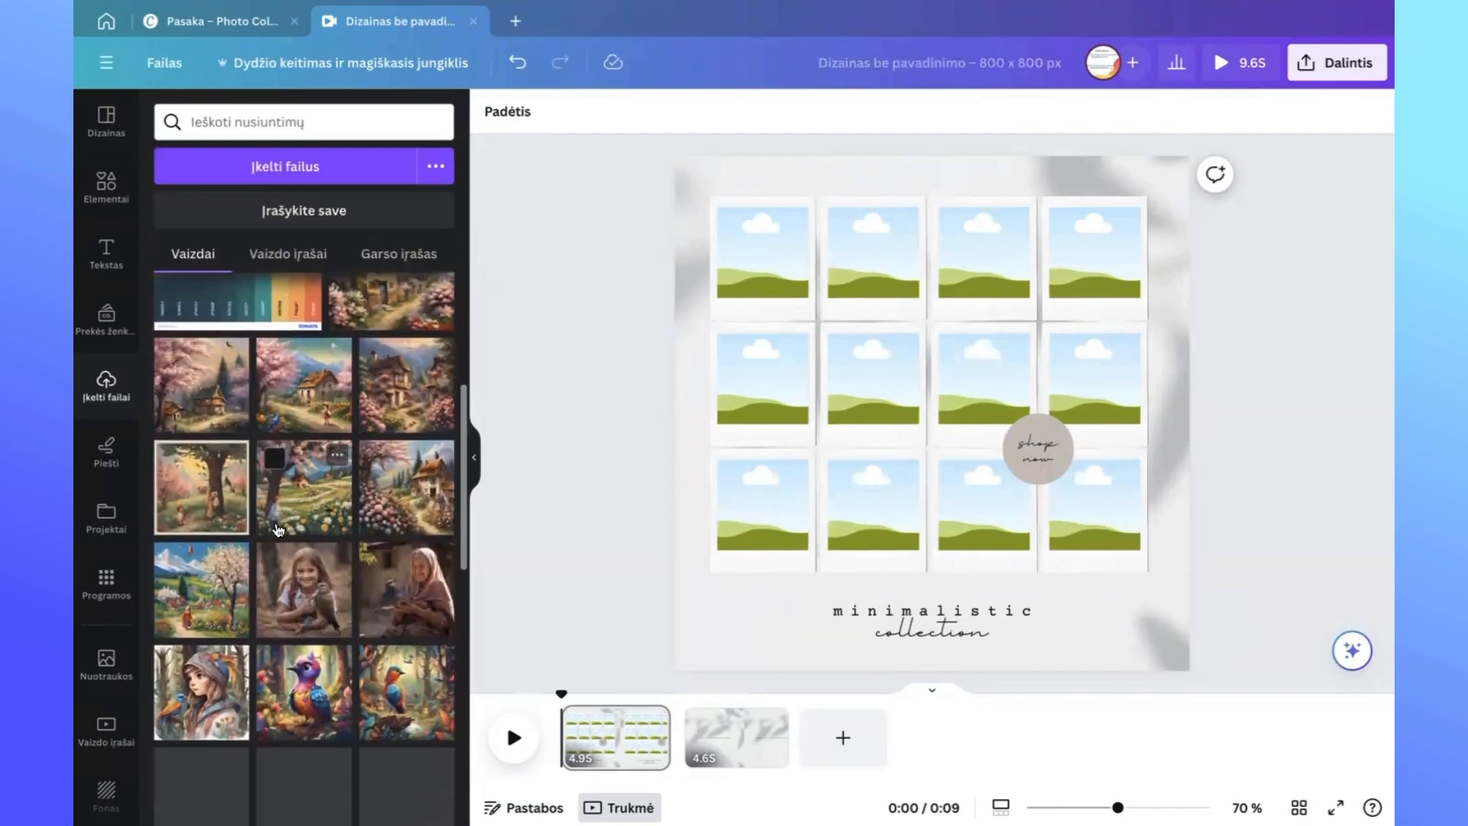
{"action": "scroll", "coordinate": [278, 530], "scroll_direction": "down", "scroll_amount": 1}
{"action": "scroll", "coordinate": [278, 530], "scroll_direction": "up", "scroll_amount": 1}
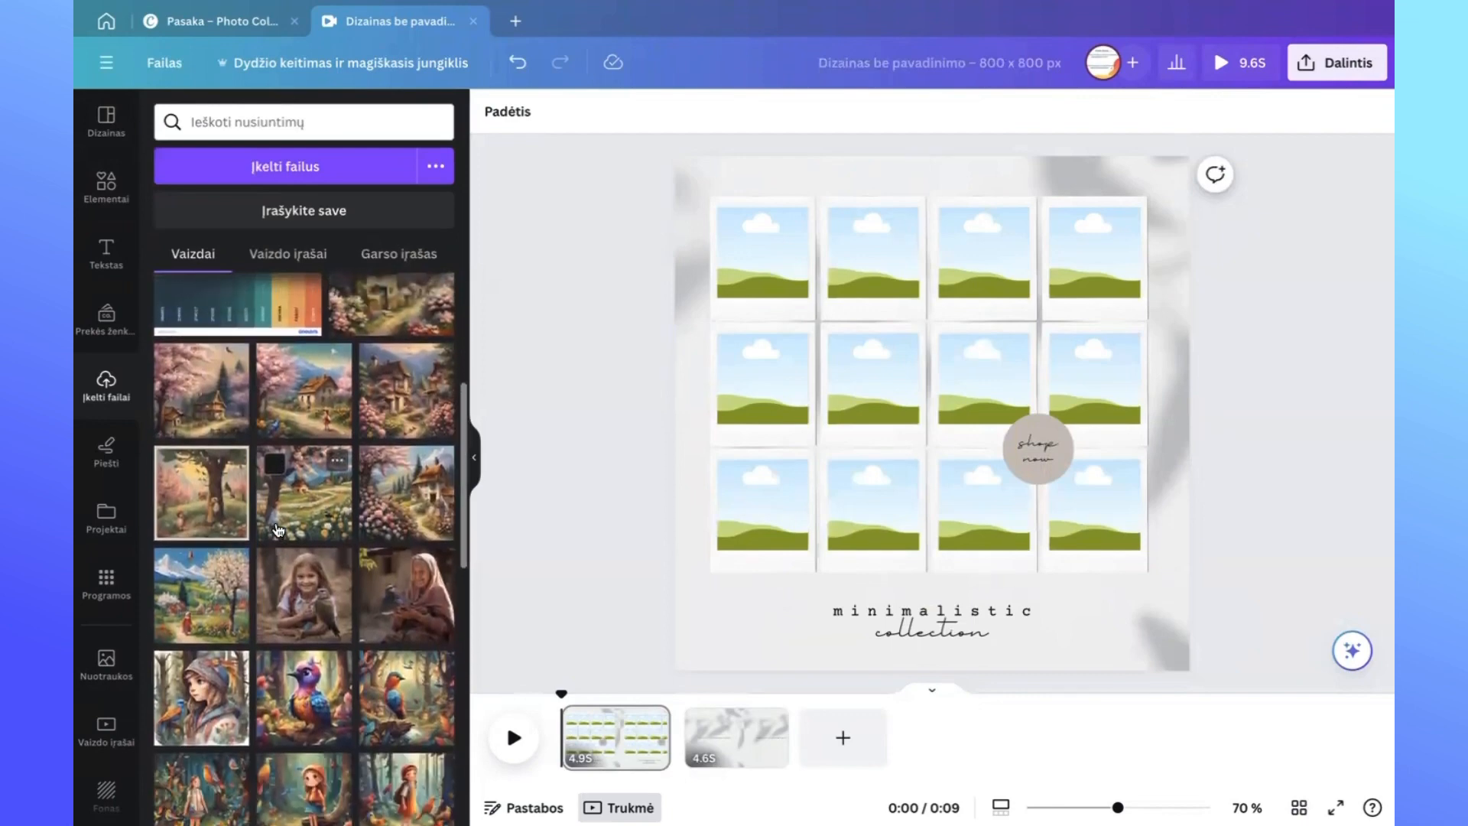
{"action": "scroll", "coordinate": [278, 529], "scroll_direction": "up", "scroll_amount": 1}
{"action": "scroll", "coordinate": [277, 529], "scroll_direction": "down", "scroll_amount": 2}
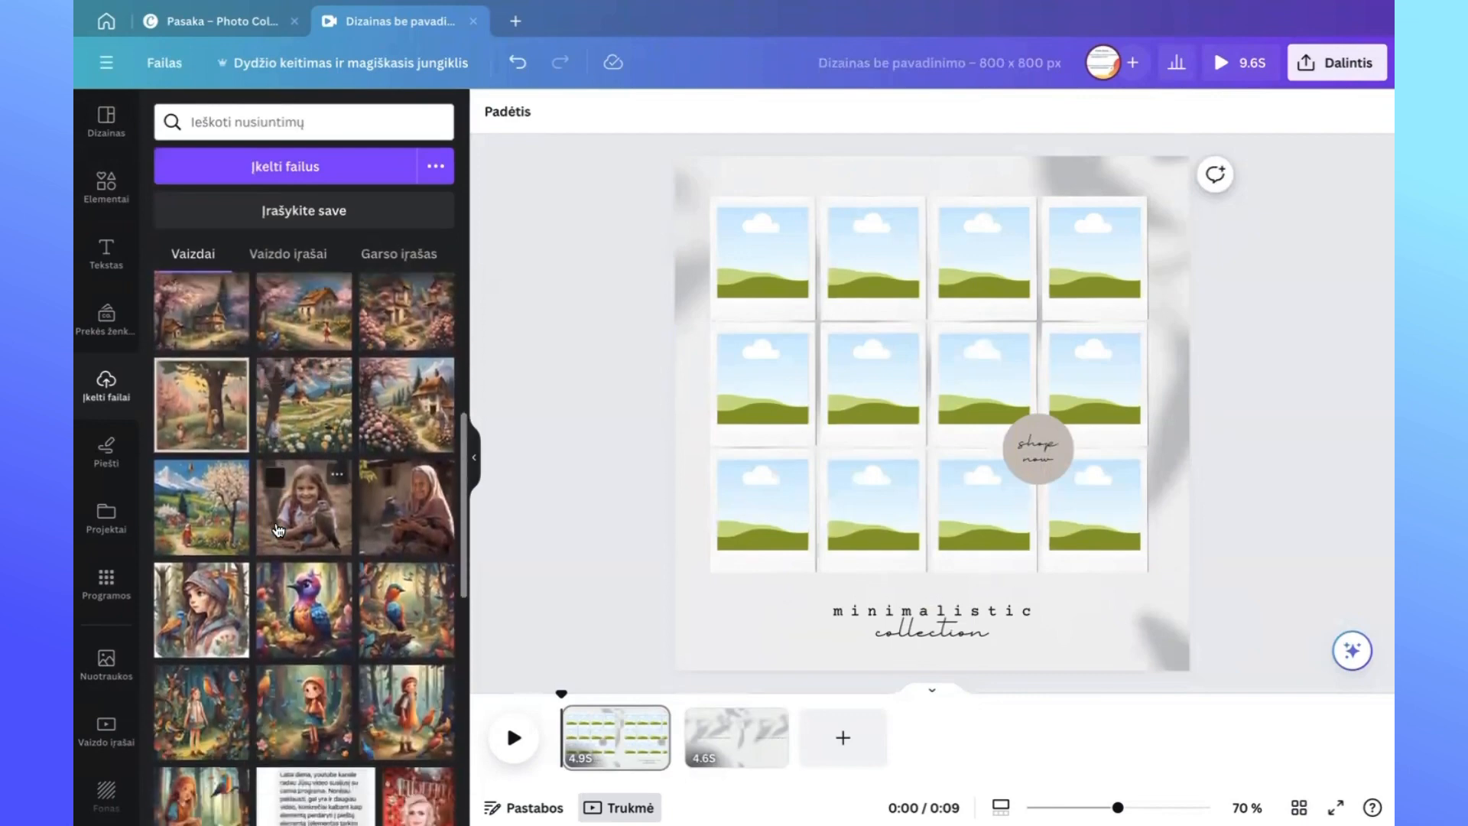
{"action": "scroll", "coordinate": [278, 530], "scroll_direction": "down", "scroll_amount": 1}
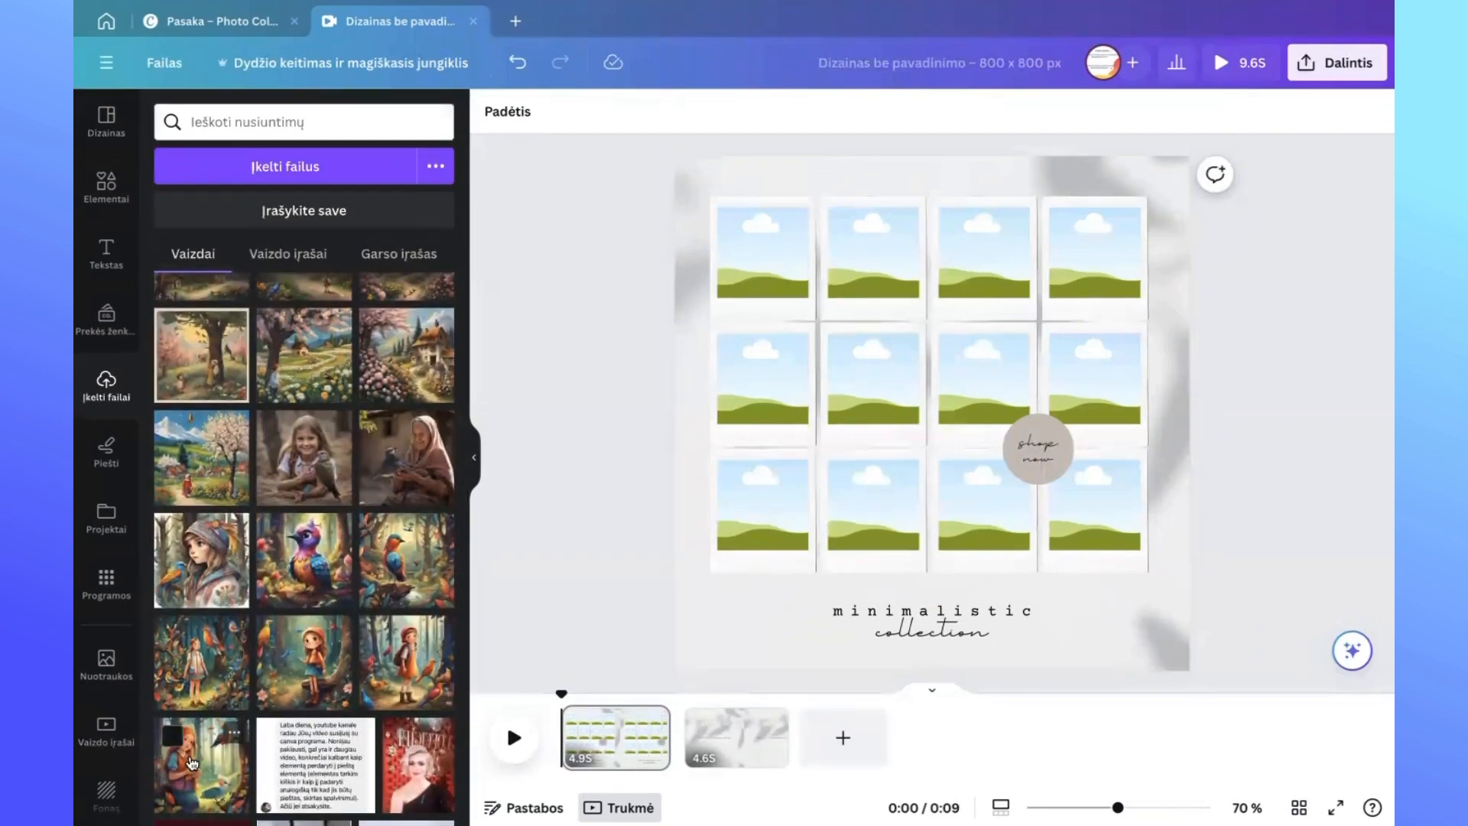
{"action": "left_click_drag", "start_coordinate": [191, 762], "coordinate": [752, 224]}
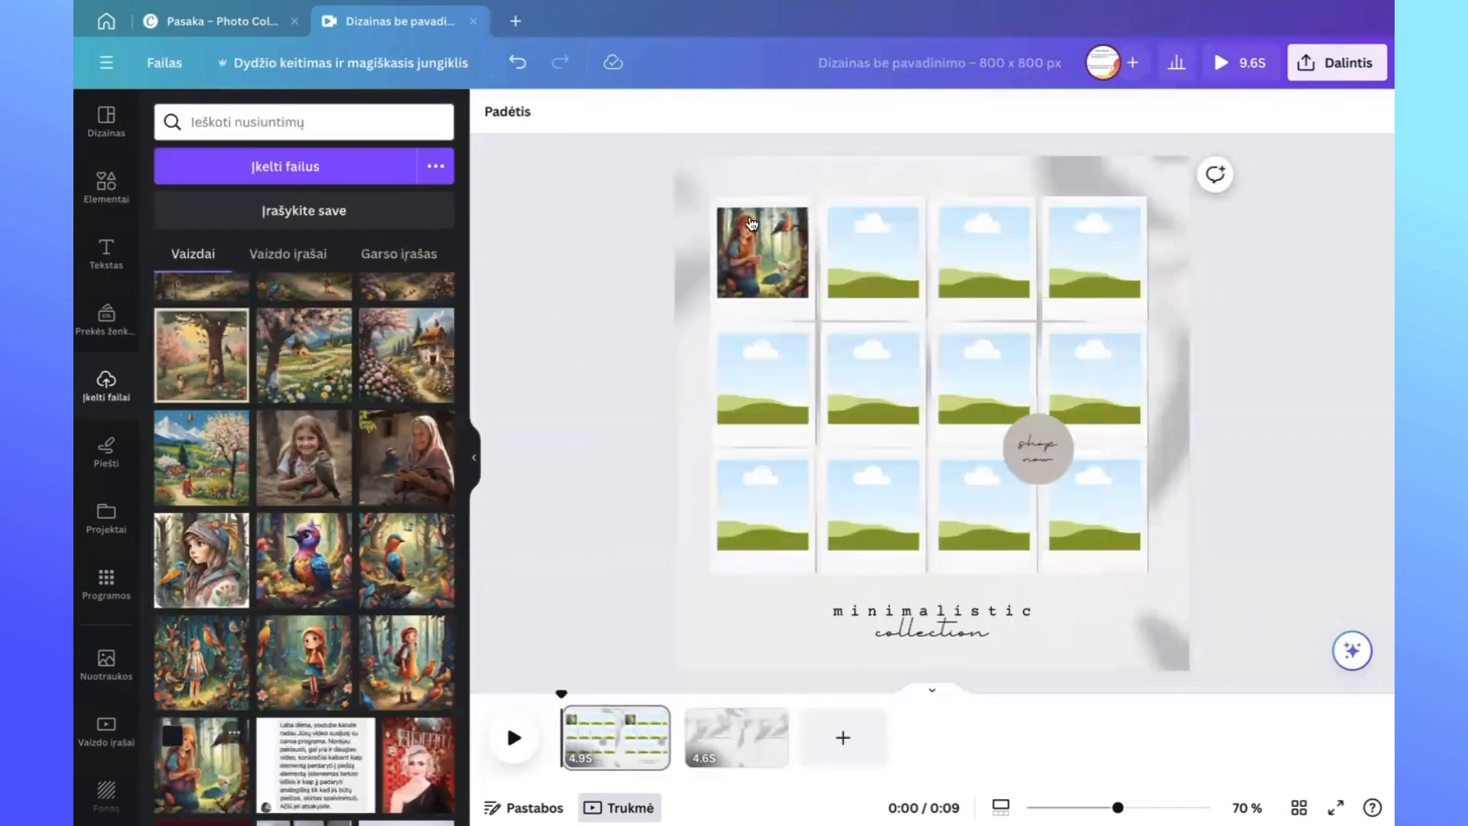
Fill the second, third and fourth polaroid frames of the top row with the three other uploaded illustrations of the girl in the forest.
{"action": "left_click_drag", "start_coordinate": [407, 661], "coordinate": [860, 233]}
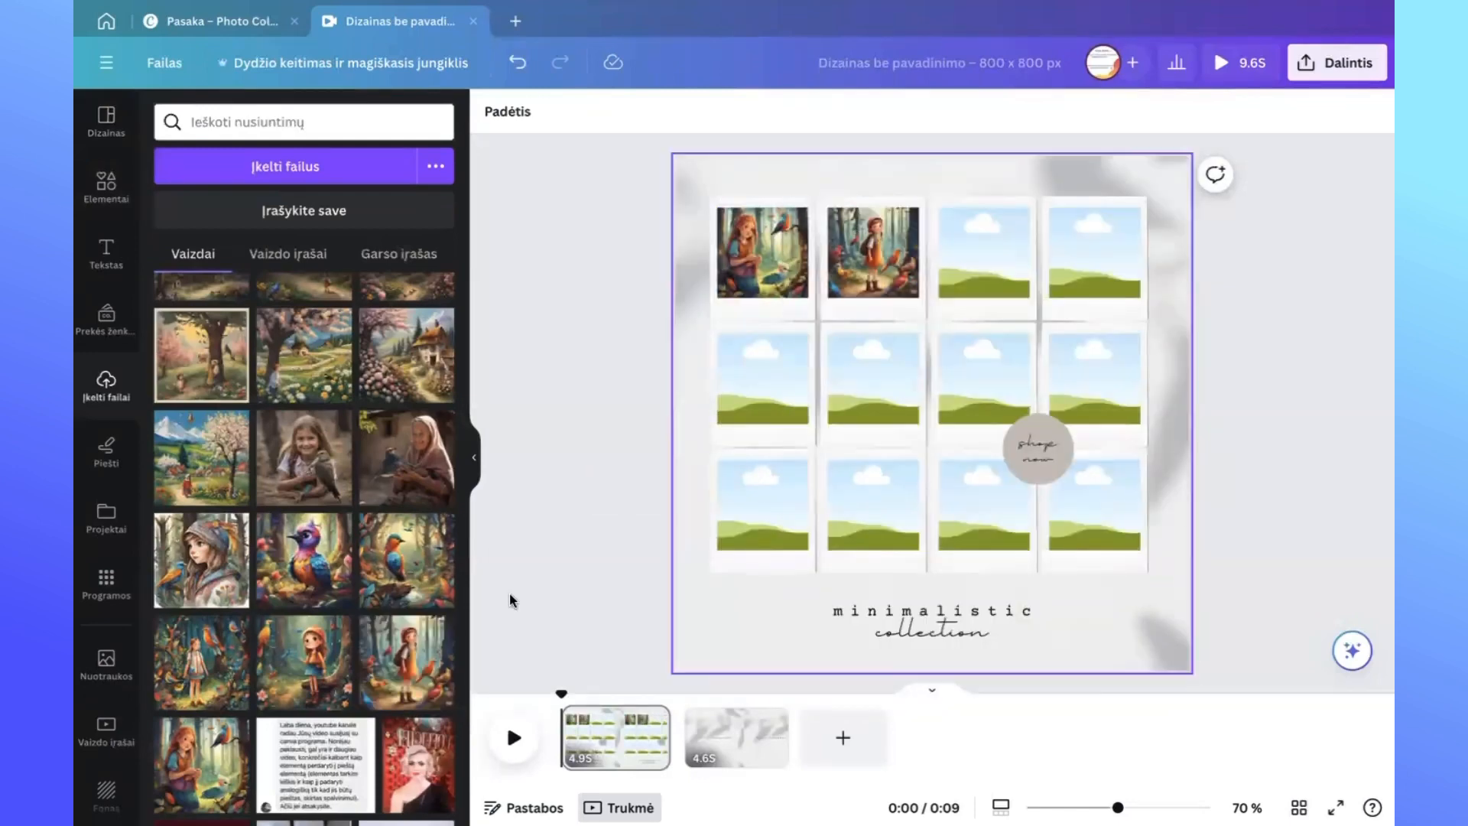
{"action": "left_click_drag", "start_coordinate": [432, 578], "coordinate": [960, 245]}
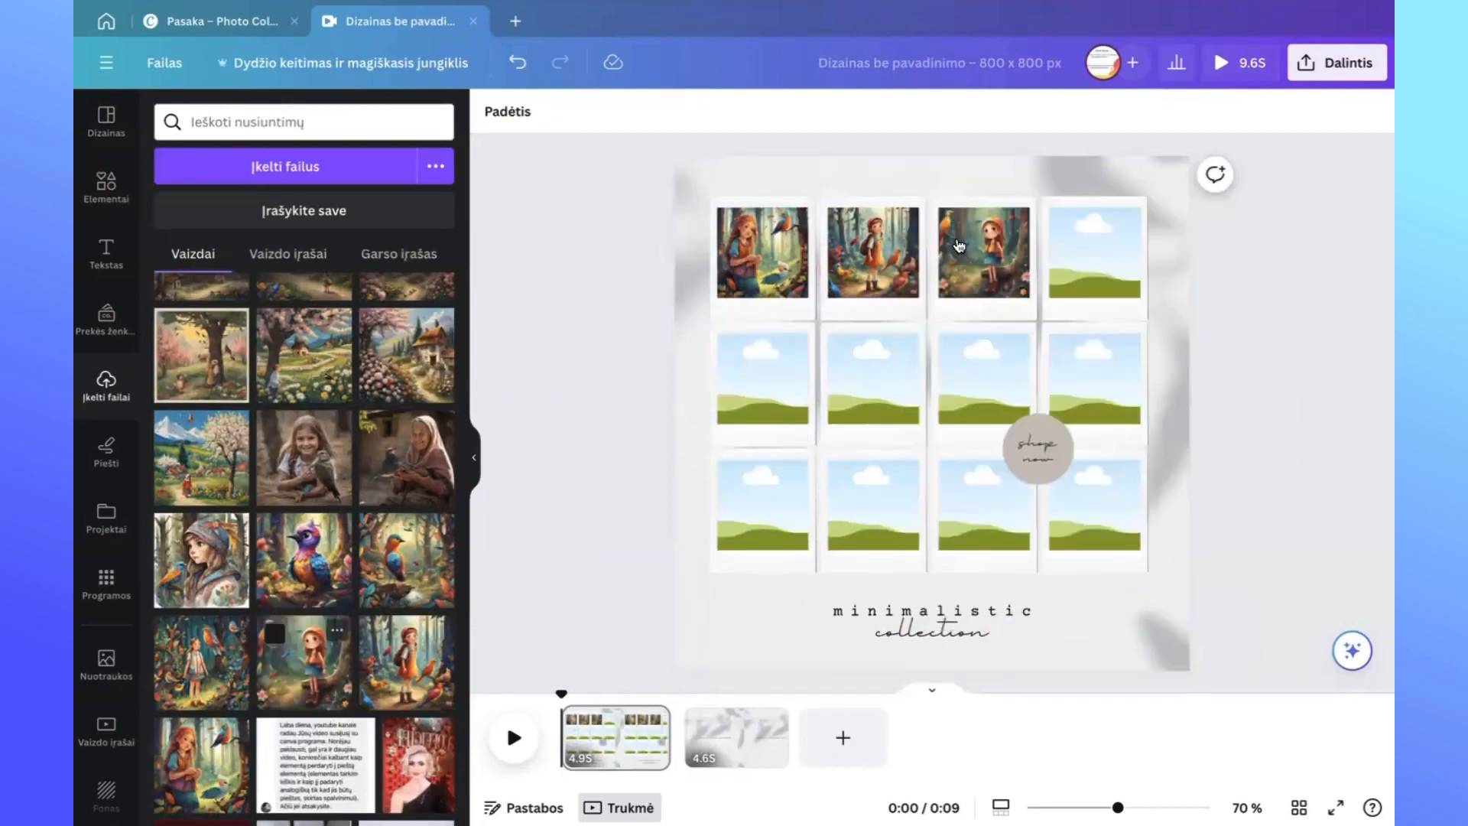
{"action": "left_click_drag", "start_coordinate": [268, 637], "coordinate": [979, 201]}
{"action": "left_click_drag", "start_coordinate": [977, 176], "coordinate": [1095, 248]}
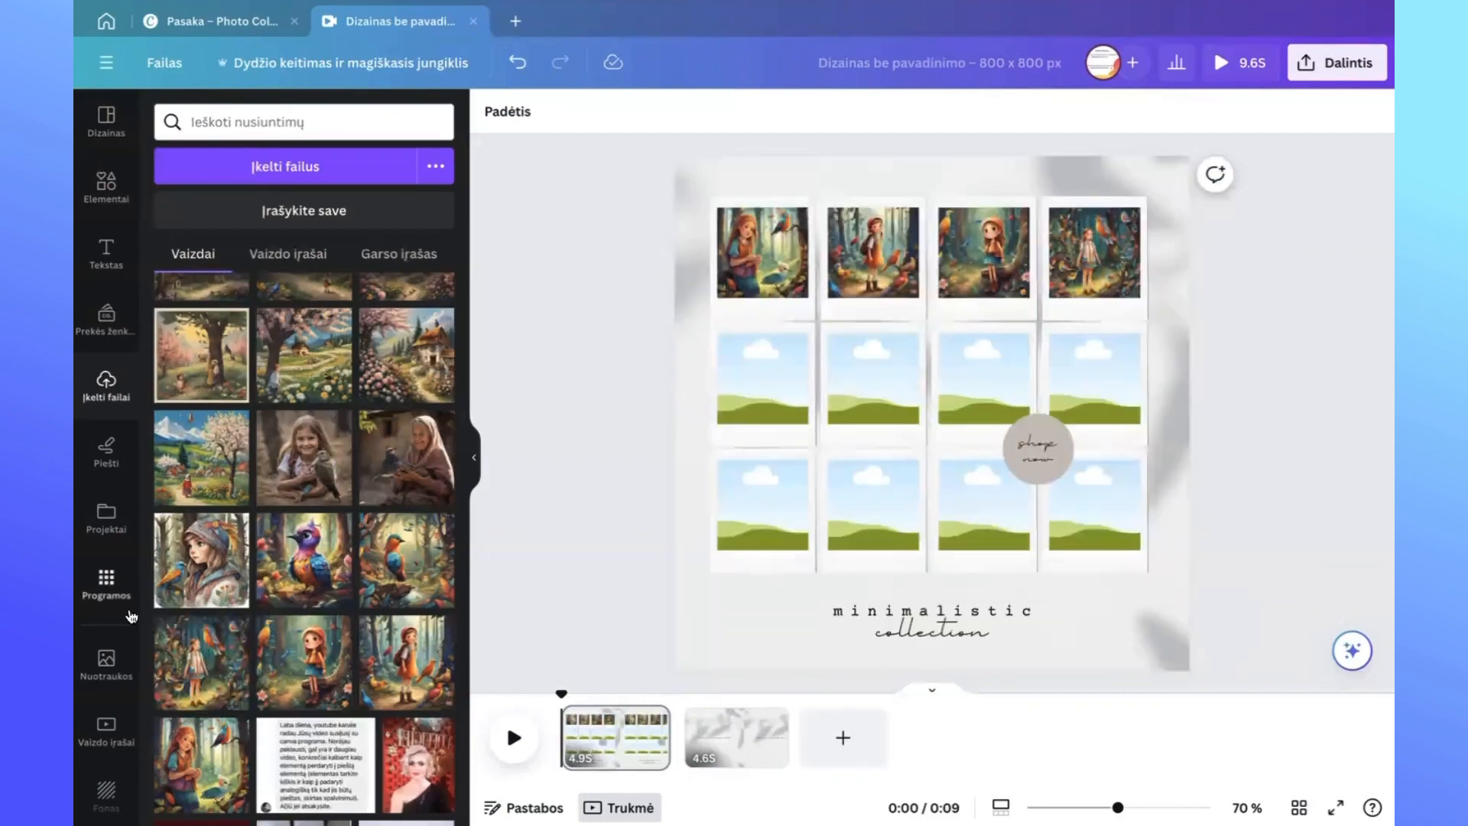
Fill the second row's frames with the orange bird, purple bird, hooded girl and mountain landscape, also putting the hooded girl in the top row's second frame.
{"action": "left_click_drag", "start_coordinate": [406, 552], "coordinate": [747, 363]}
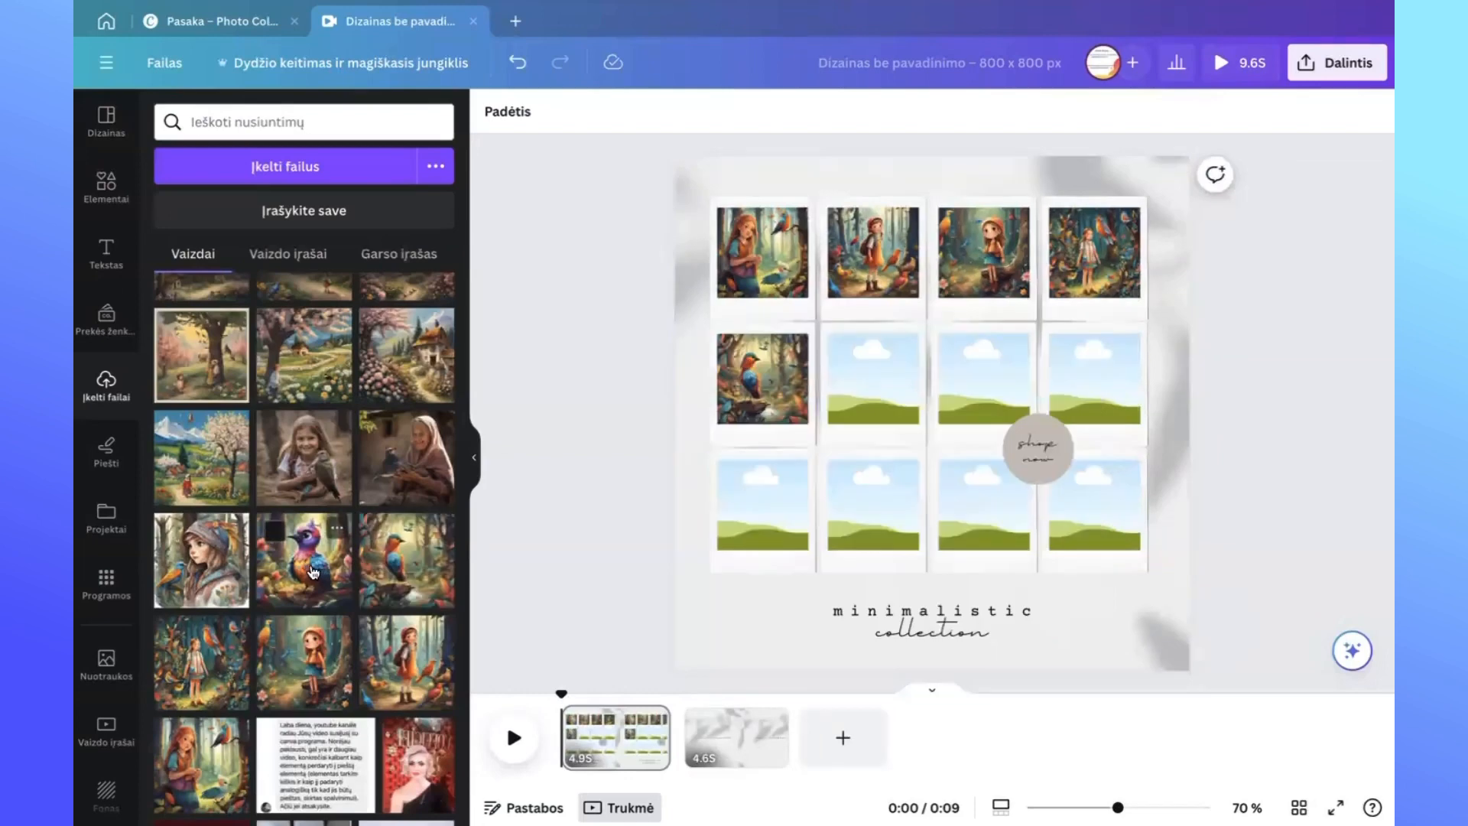
{"action": "left_click_drag", "start_coordinate": [312, 564], "coordinate": [843, 345]}
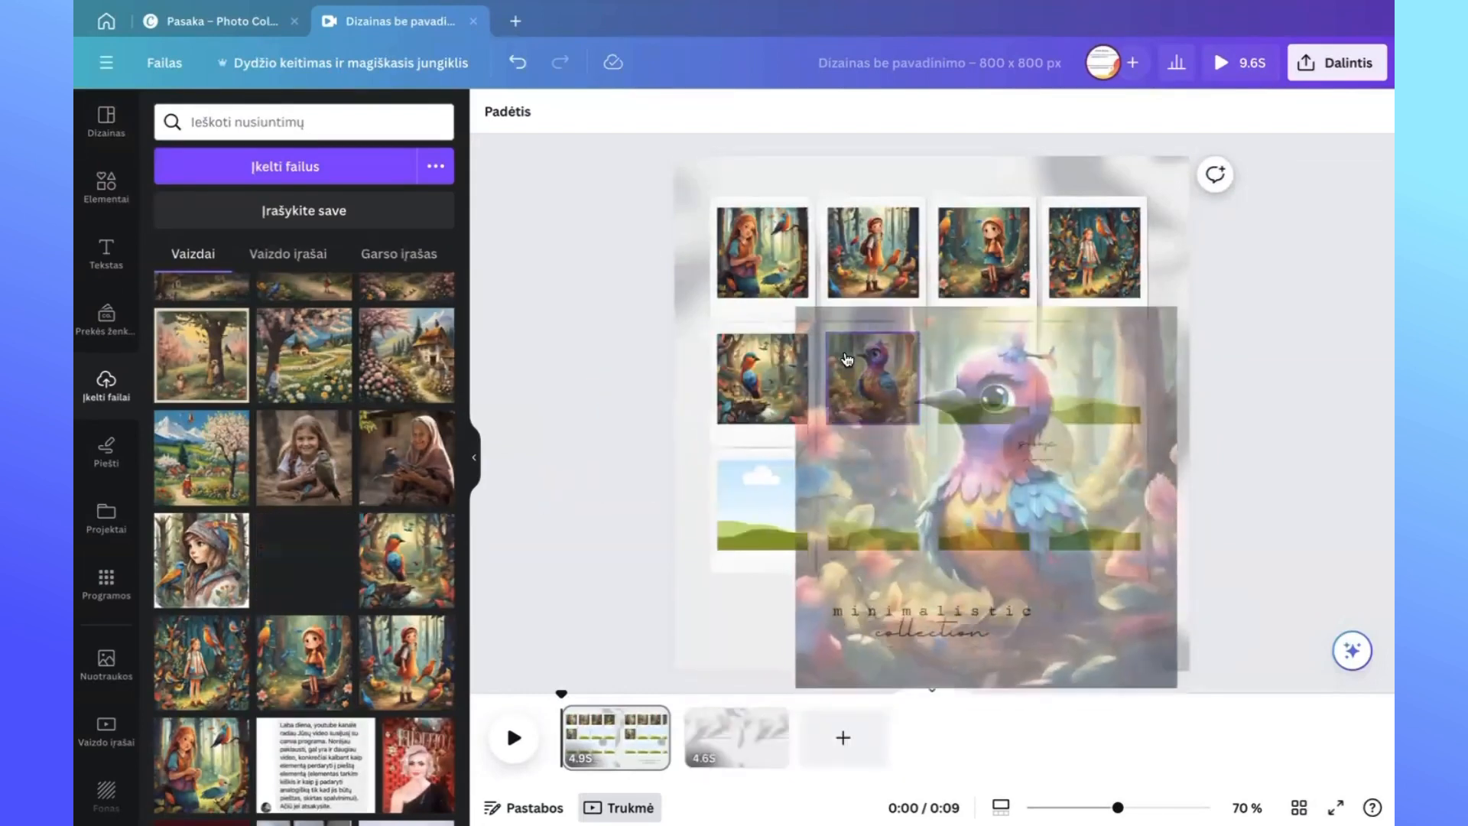
{"action": "left_click_drag", "start_coordinate": [211, 555], "coordinate": [853, 297]}
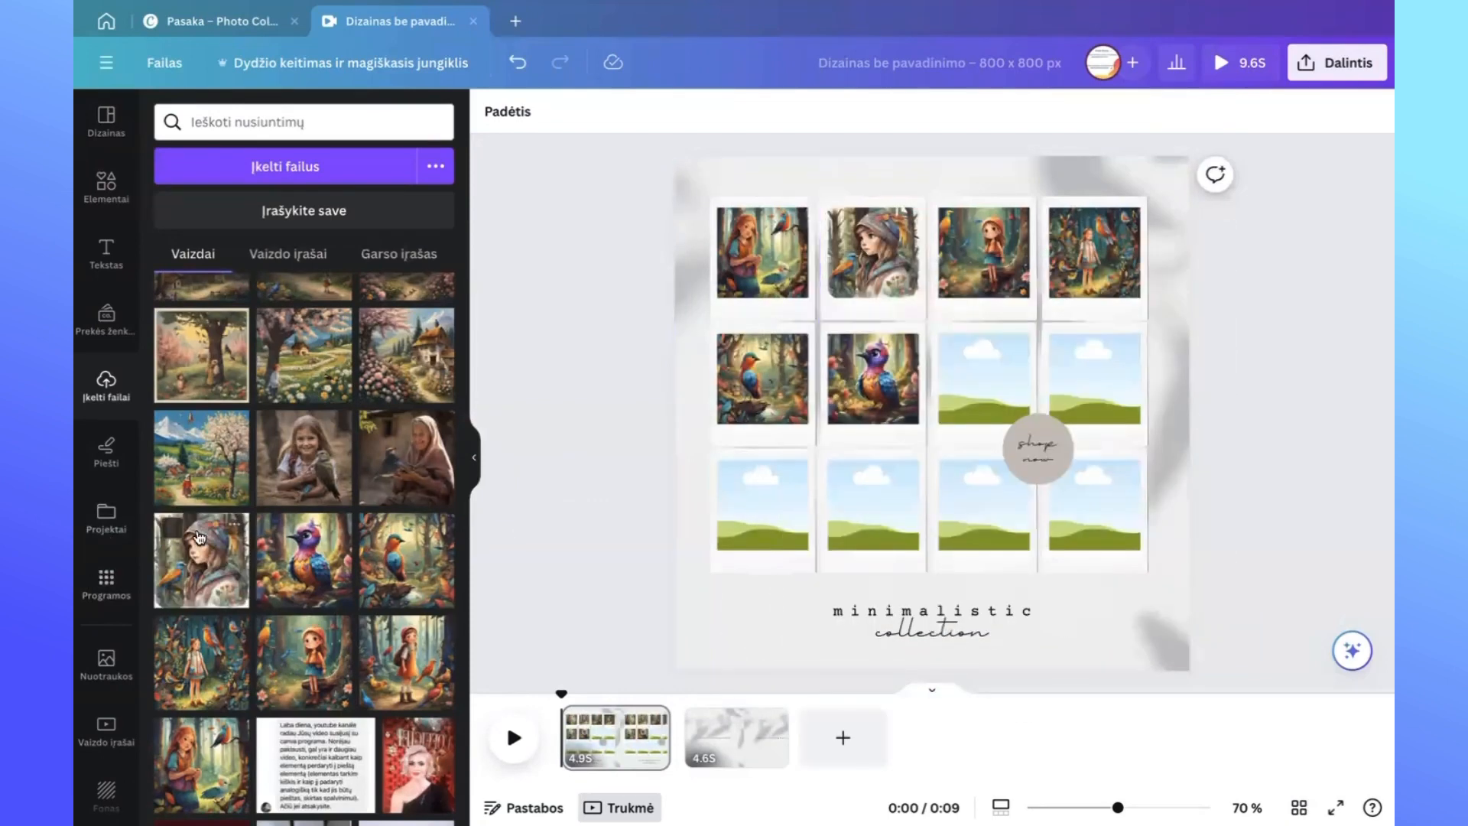
{"action": "left_click_drag", "start_coordinate": [201, 558], "coordinate": [960, 353]}
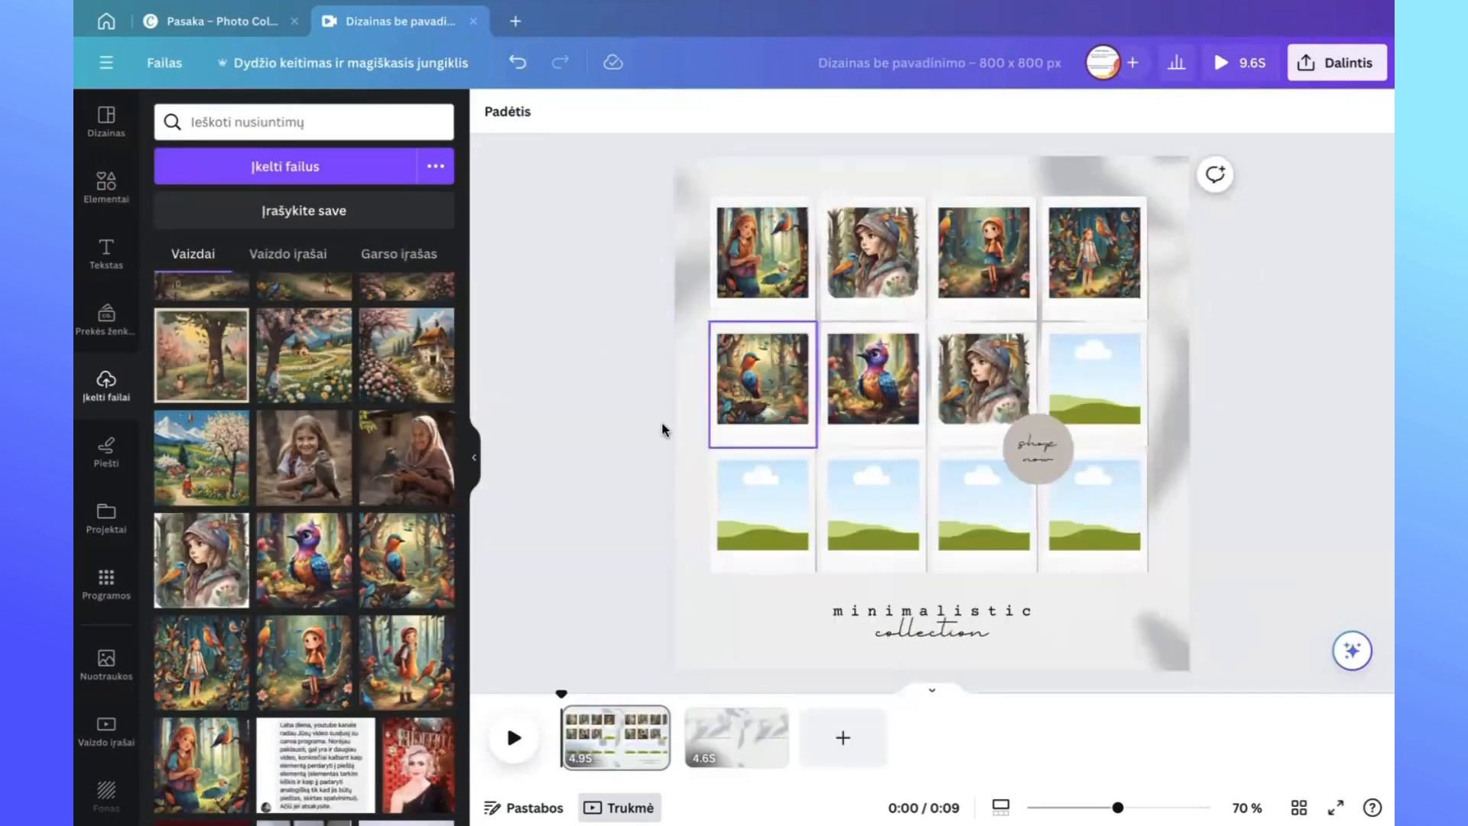
{"action": "left_click_drag", "start_coordinate": [225, 477], "coordinate": [985, 322]}
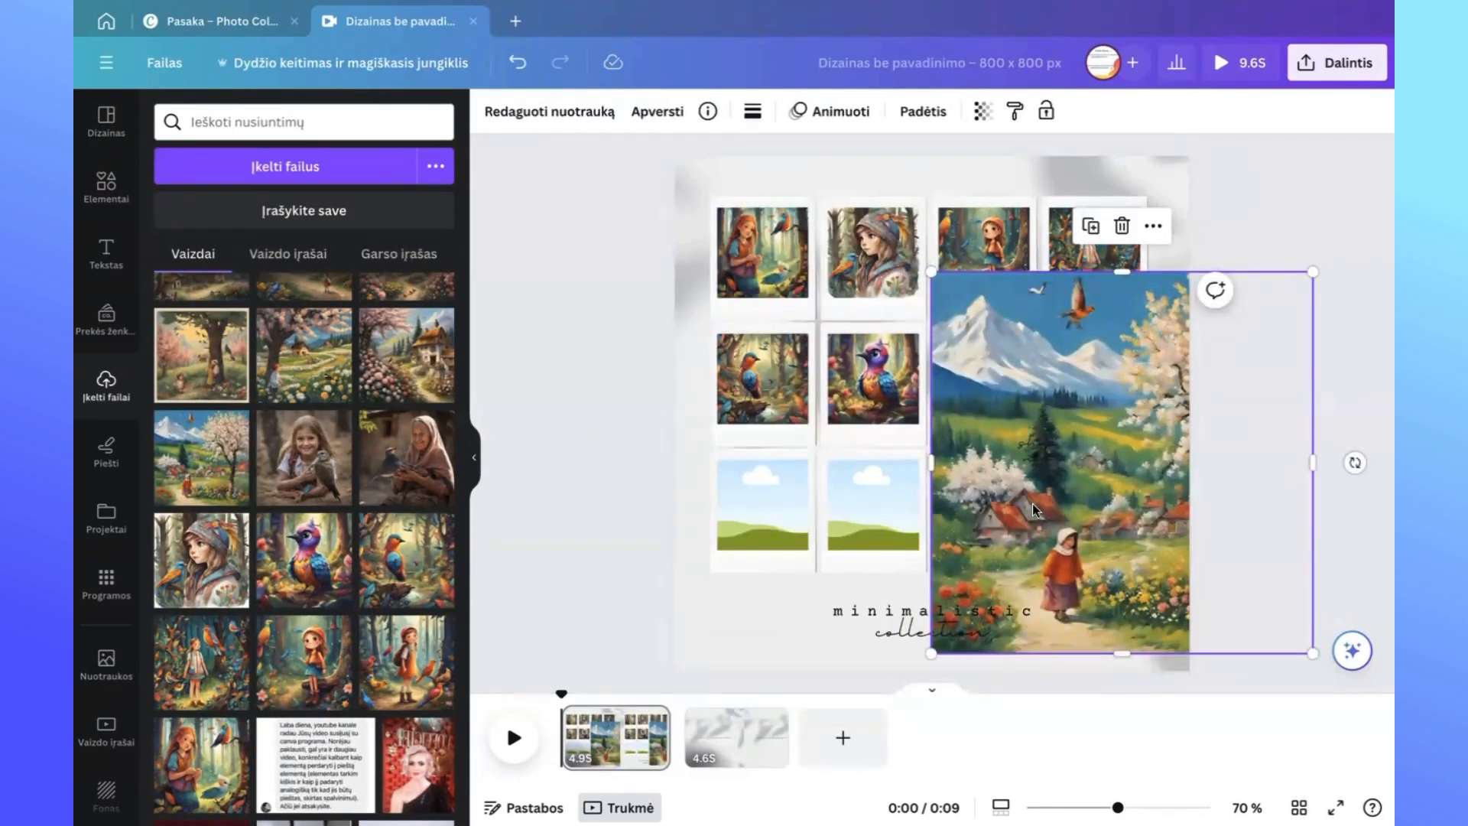
{"action": "left_click_drag", "start_coordinate": [1091, 461], "coordinate": [1107, 374]}
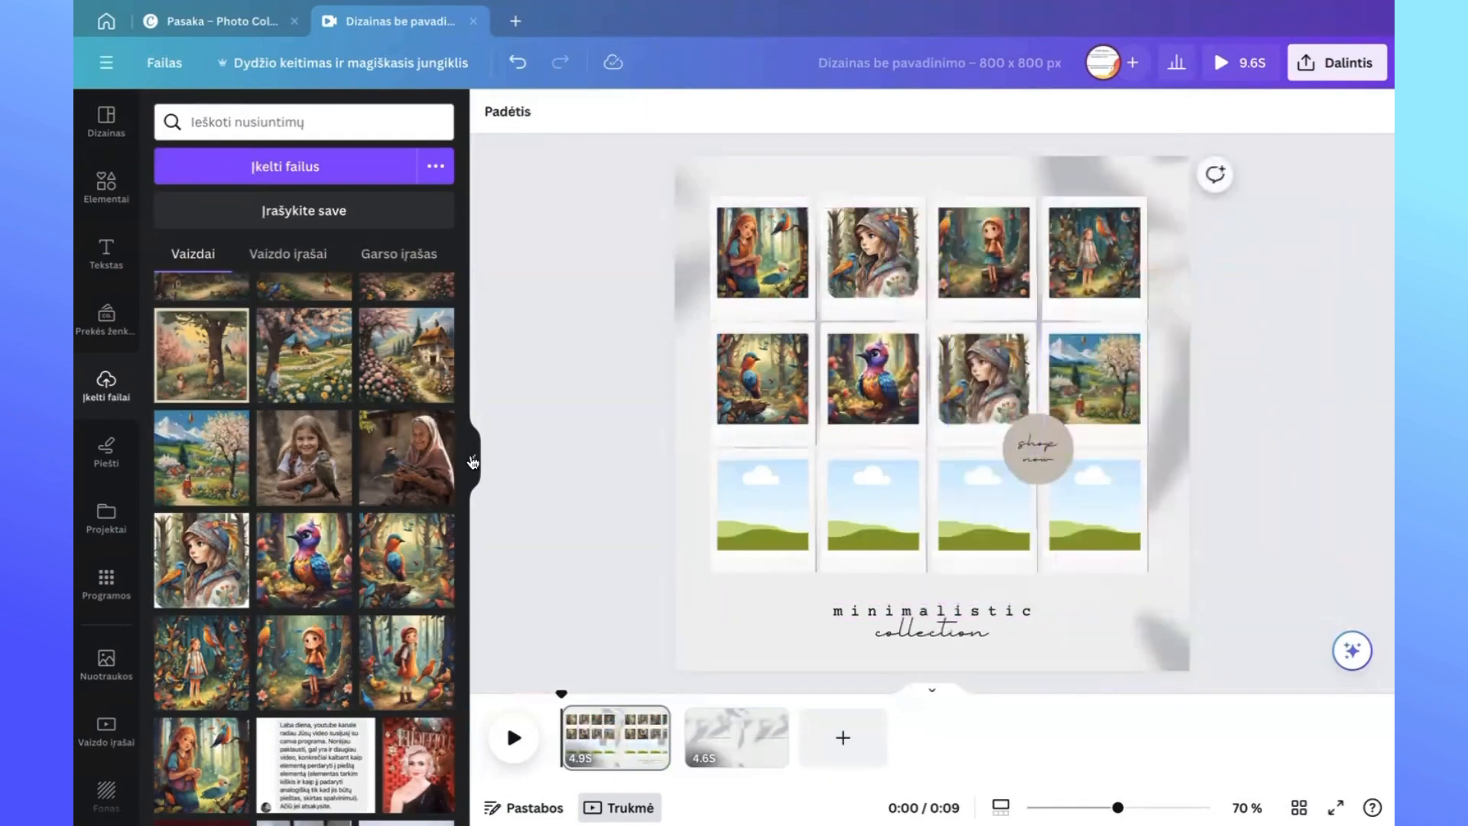
Fill the bottom row's first three frames with the blossom-path cottage, the flower meadow and the bordered blossoming tree images.
{"action": "left_click_drag", "start_coordinate": [403, 361], "coordinate": [720, 485]}
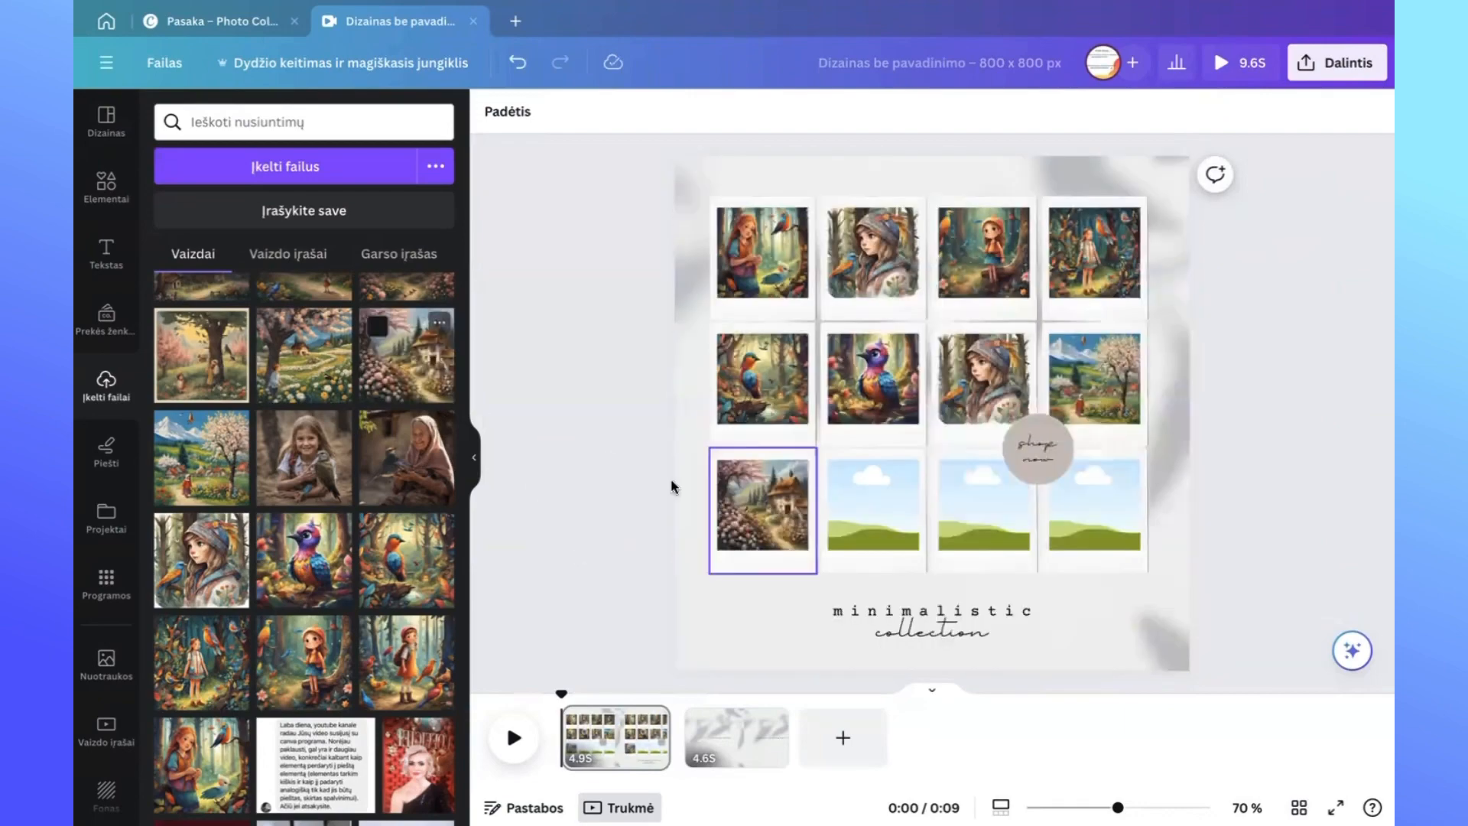
{"action": "left_click_drag", "start_coordinate": [304, 356], "coordinate": [841, 499]}
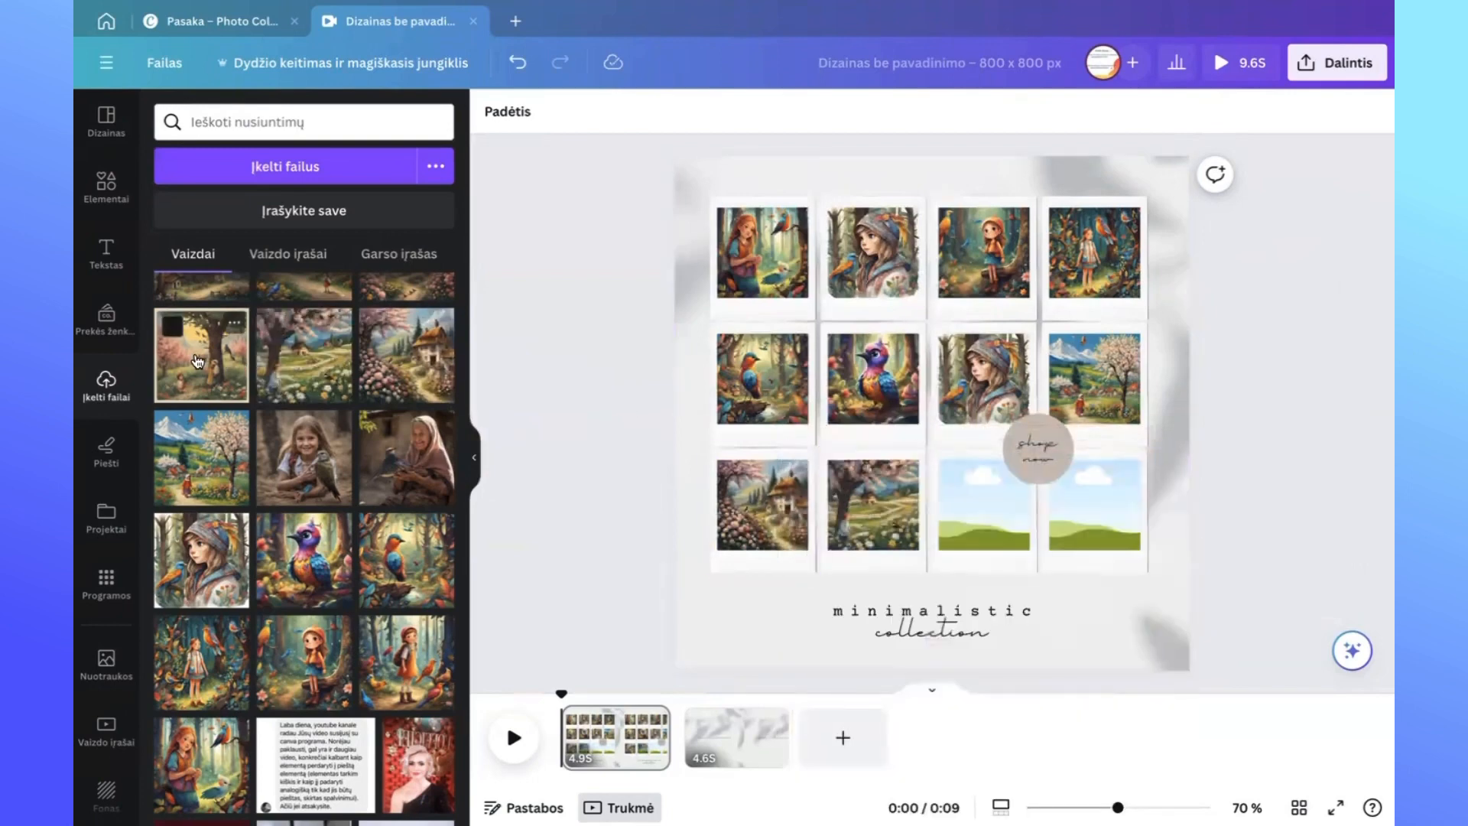
{"action": "left_click_drag", "start_coordinate": [208, 363], "coordinate": [965, 516]}
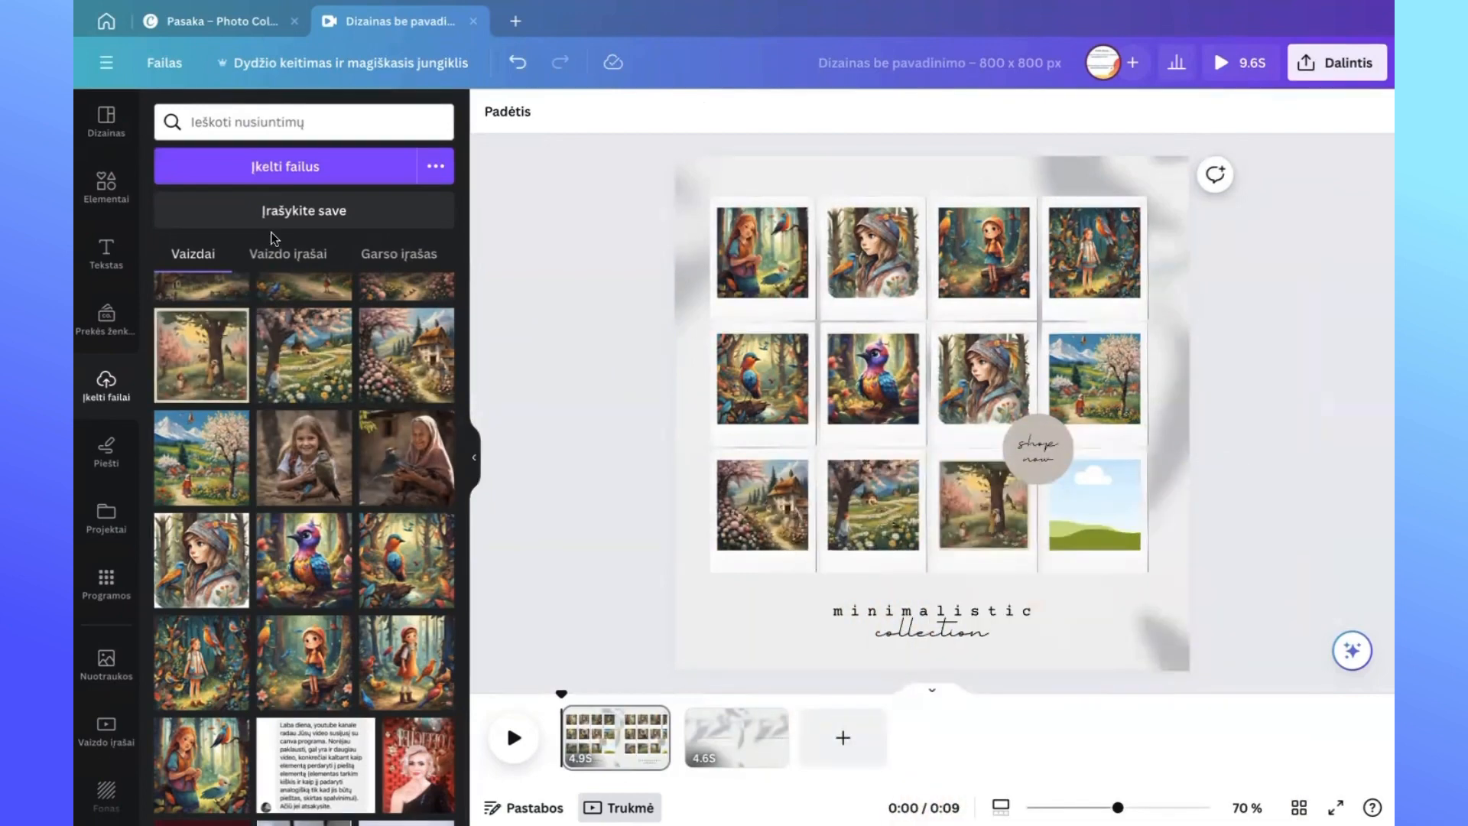
Place the uploaded image of a cottage with flying birds in the second row's third frame and the bottom row's last frame.
{"action": "scroll", "coordinate": [262, 348], "scroll_direction": "up", "scroll_amount": 2}
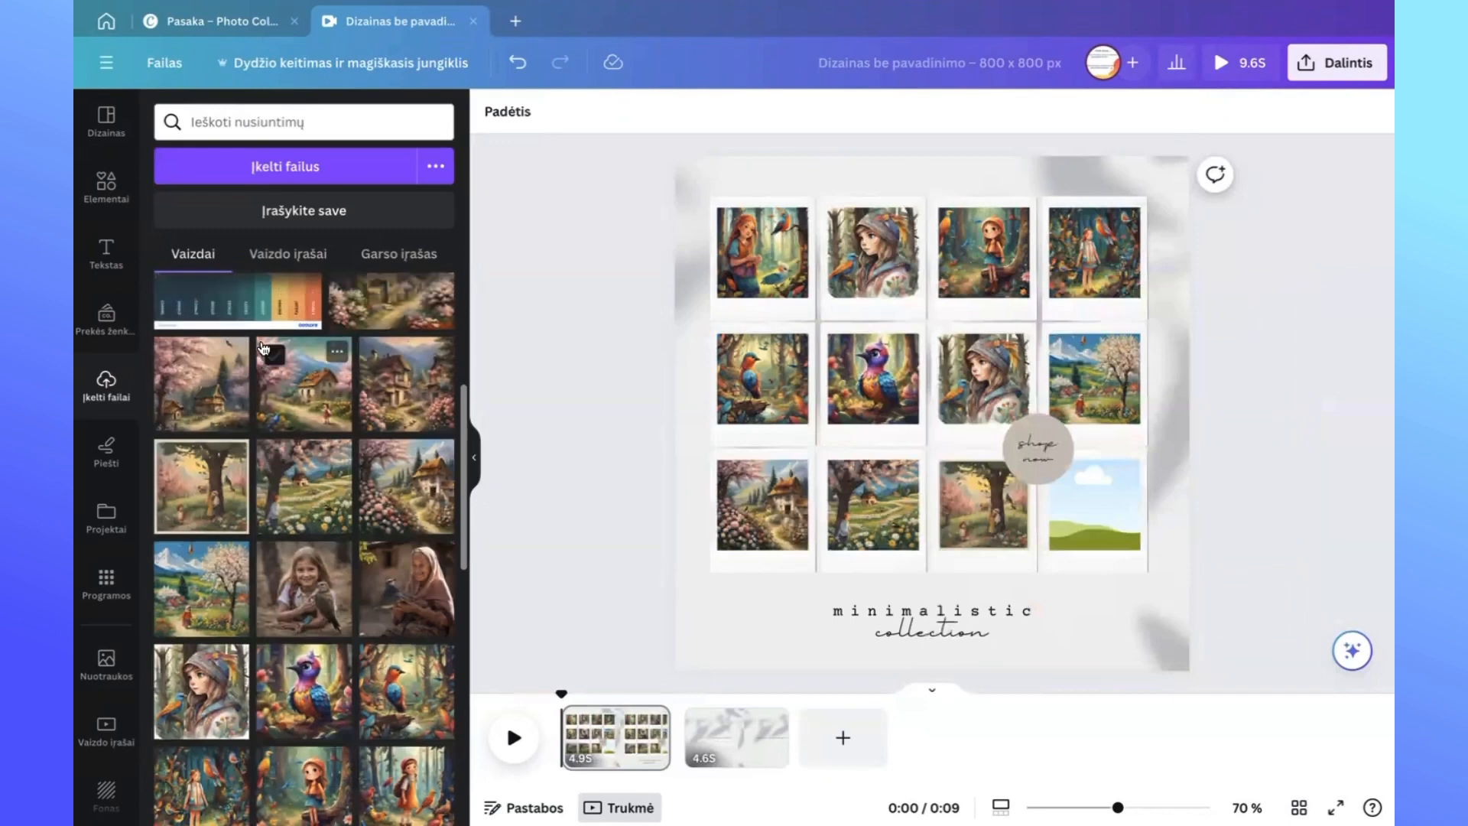
{"action": "scroll", "coordinate": [263, 348], "scroll_direction": "up", "scroll_amount": 1}
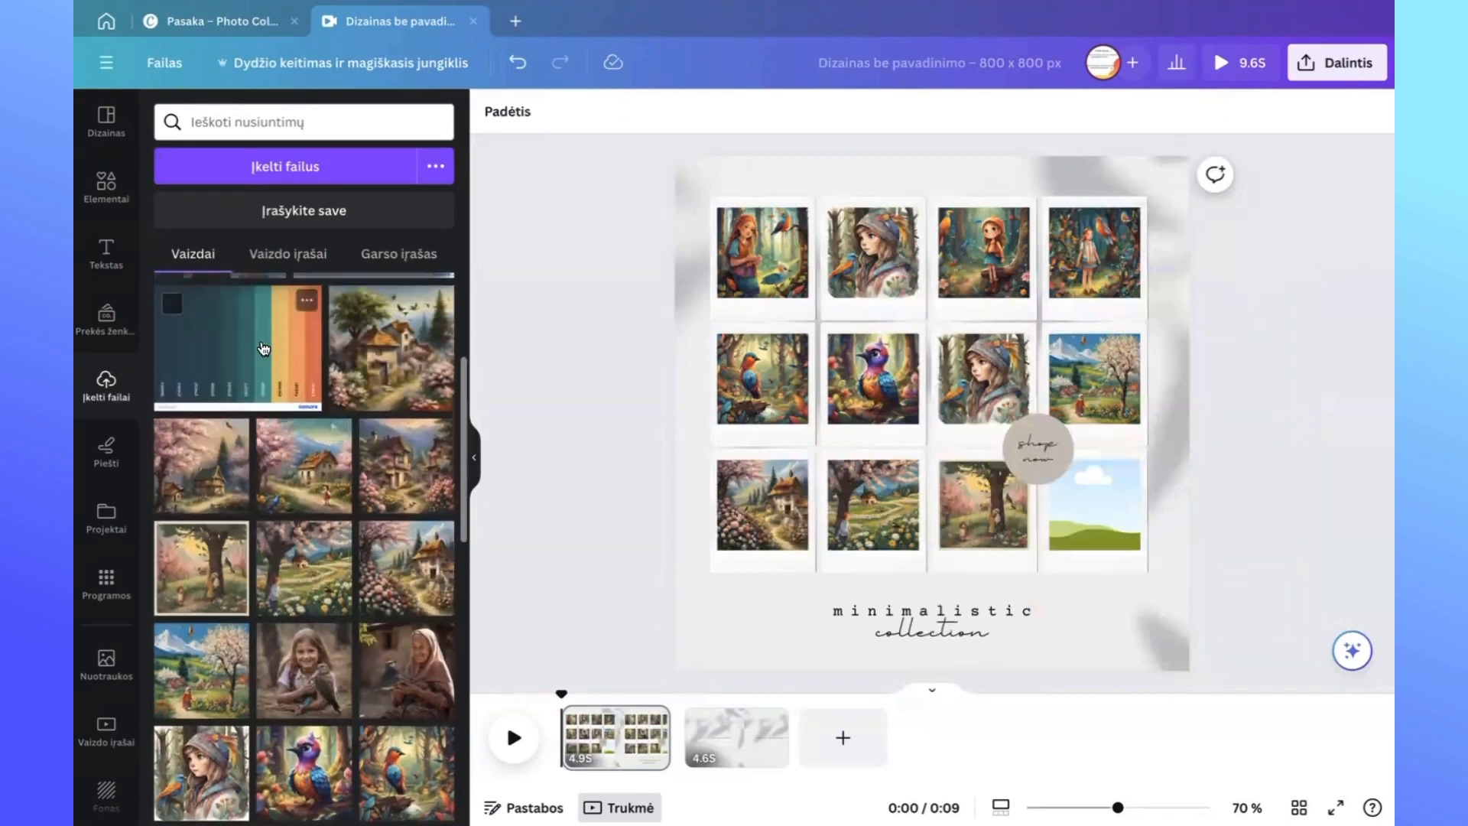
{"action": "left_click_drag", "start_coordinate": [393, 351], "coordinate": [970, 425]}
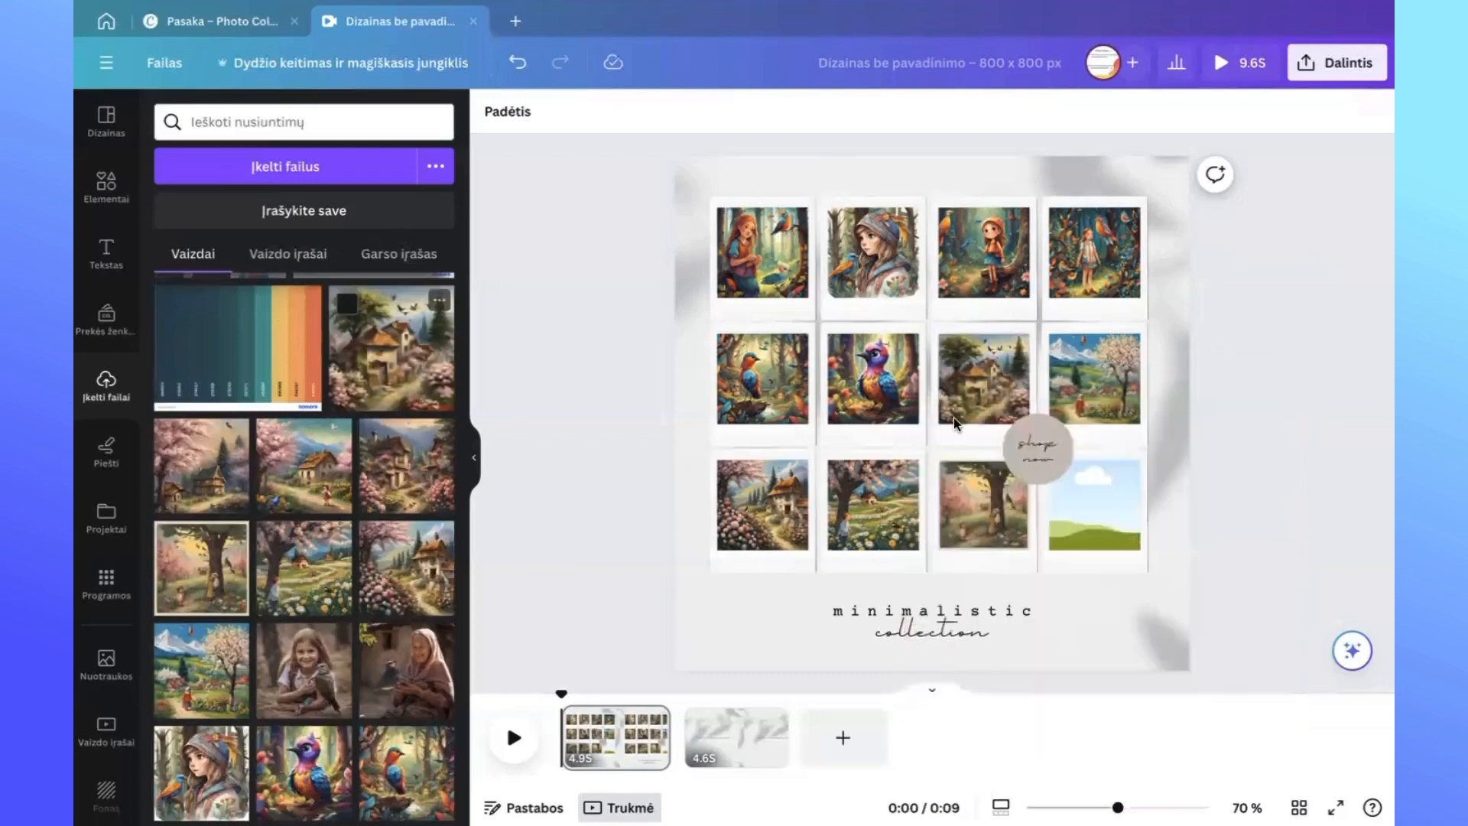
{"action": "left_click_drag", "start_coordinate": [389, 354], "coordinate": [1086, 511]}
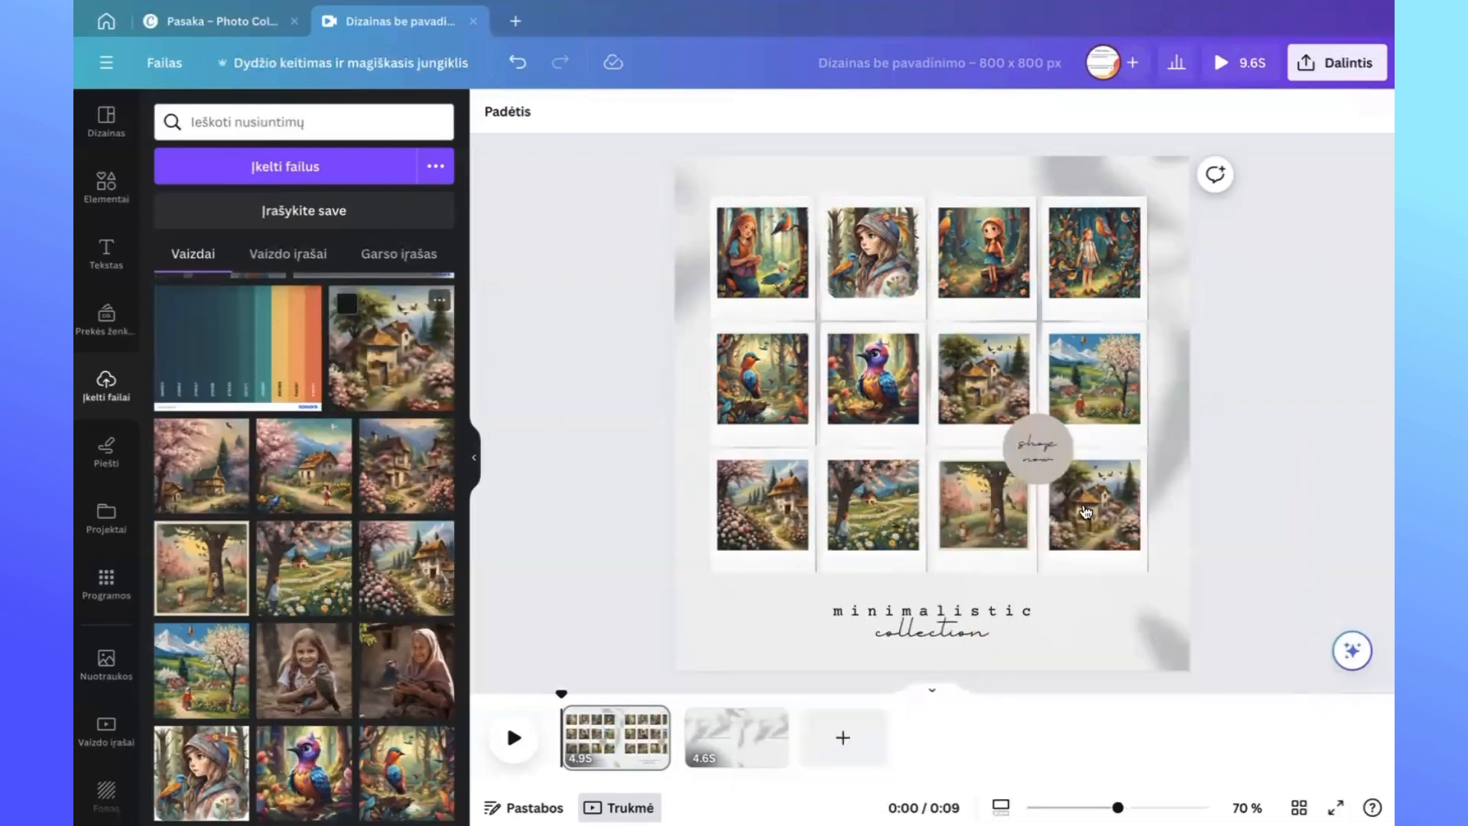
Replace the "minimalistic" heading with "Pasaka apie laimes paukste", widening its box to fit one line and centring it below the photos.
{"action": "left_click", "coordinate": [998, 610]}
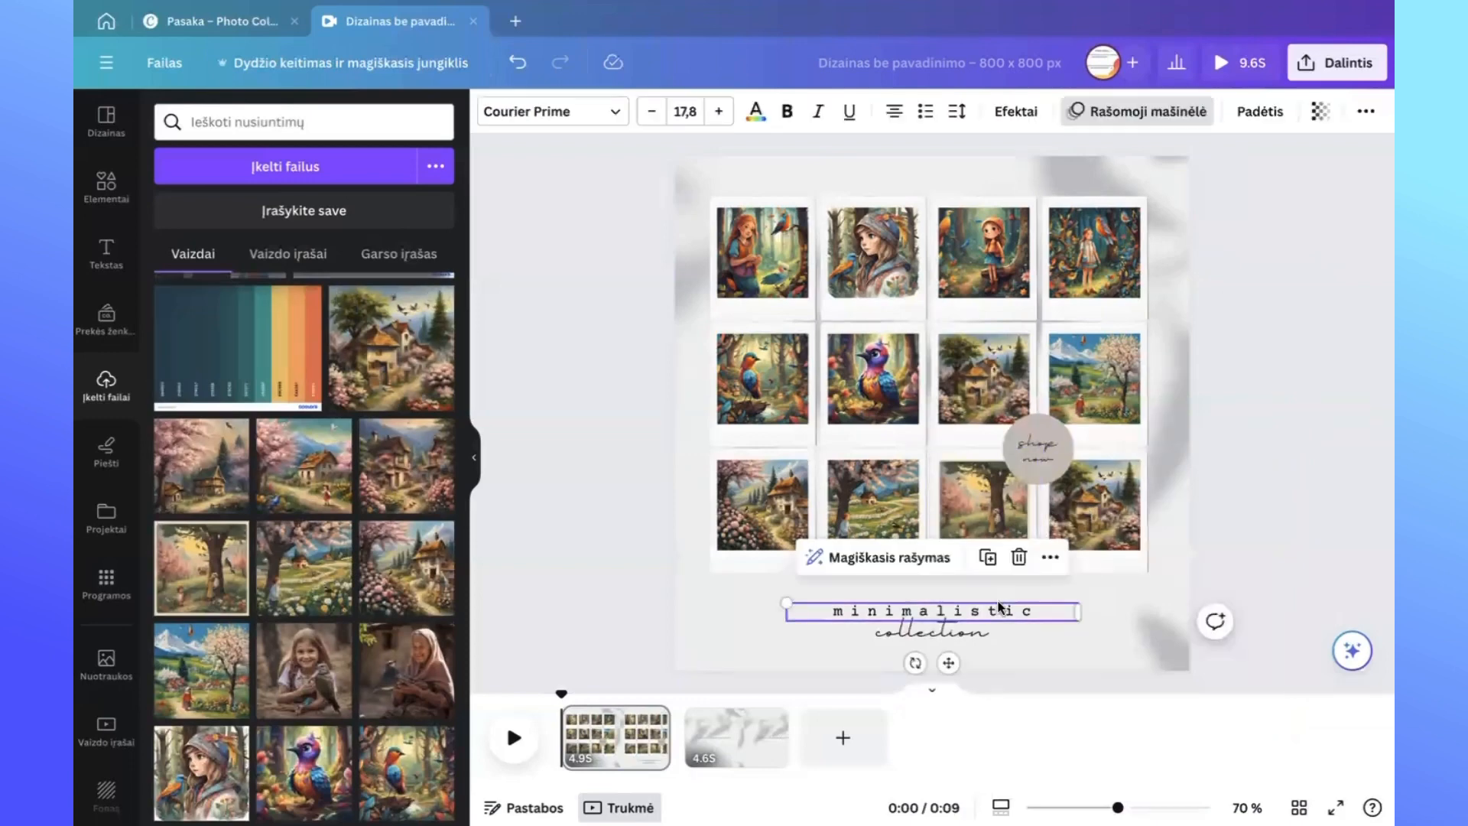
{"action": "double_click", "coordinate": [1036, 610]}
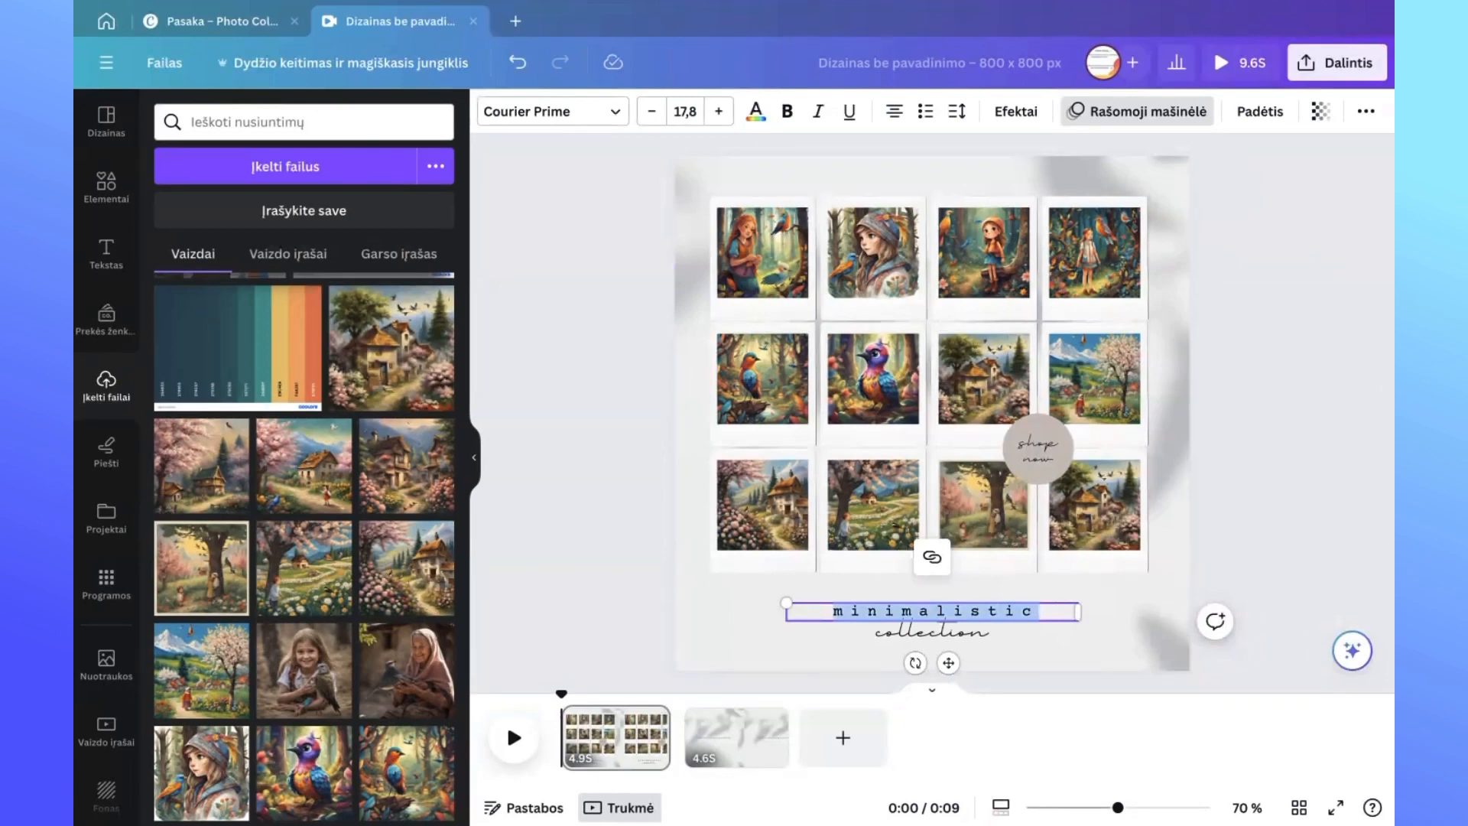
{"action": "type", "text": "Pasaka ap"}
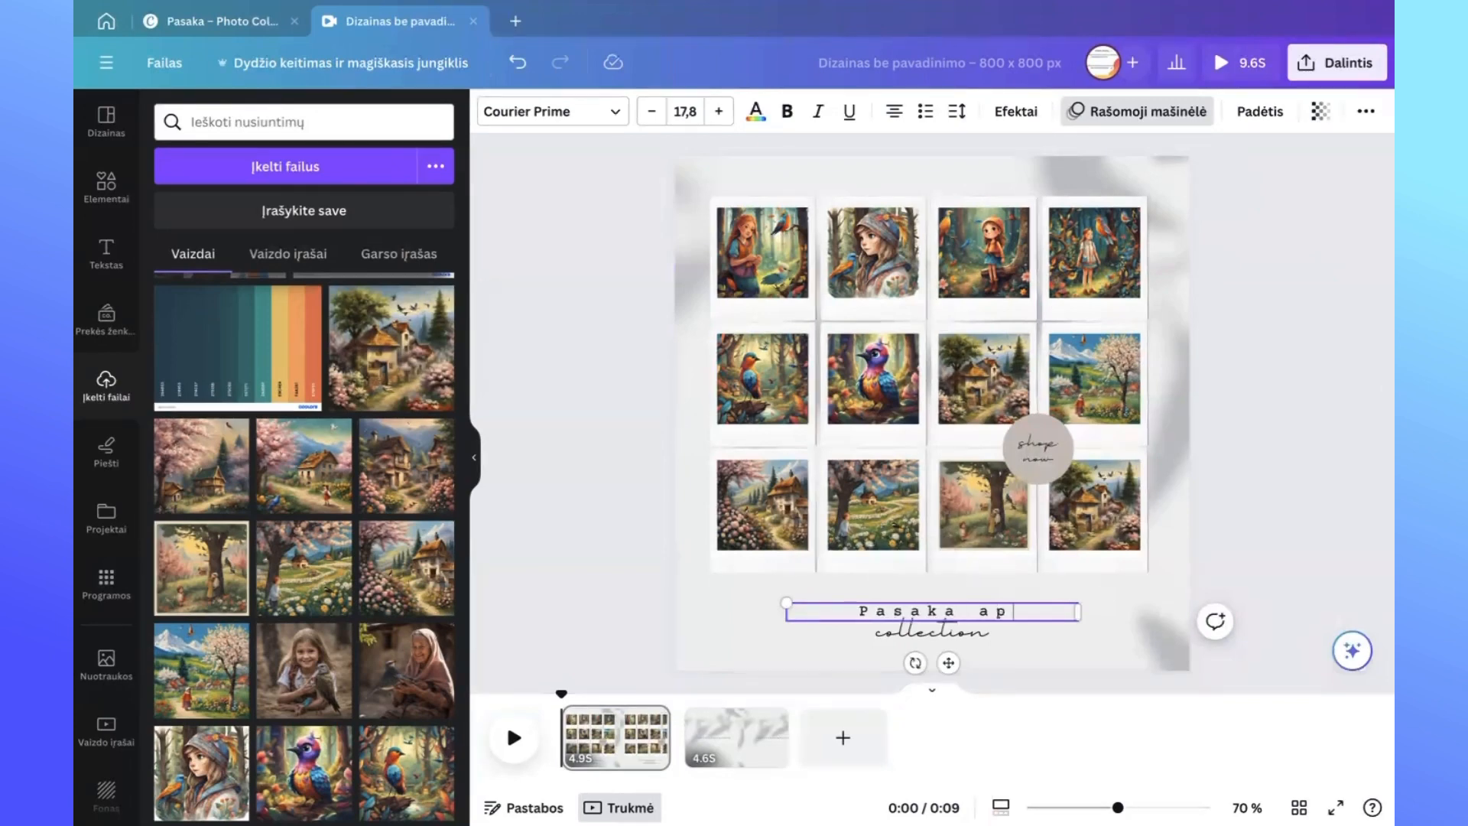
{"action": "type", "text": "ie laimės pauk"}
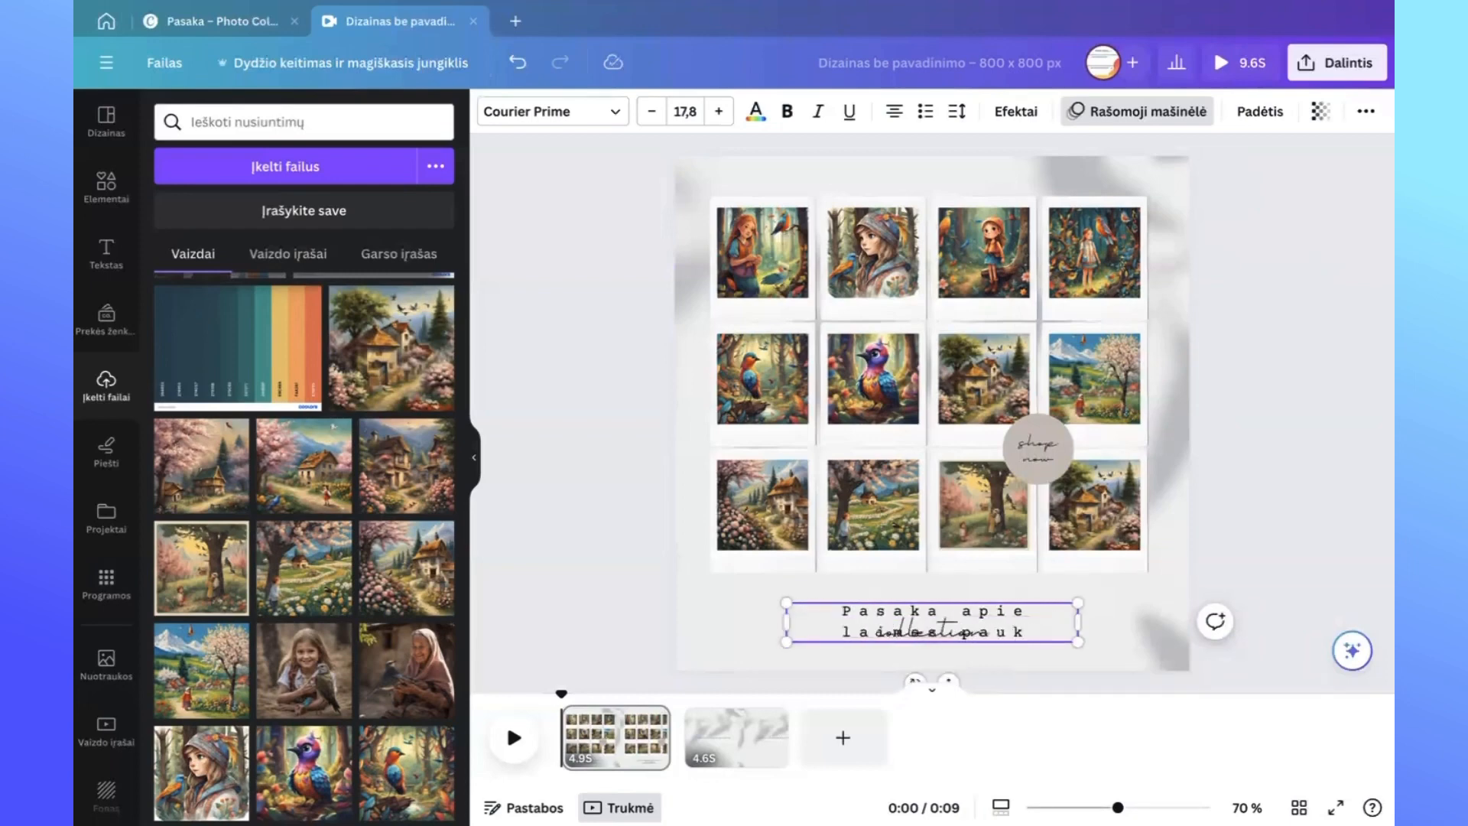
{"action": "type", "text": "ste"}
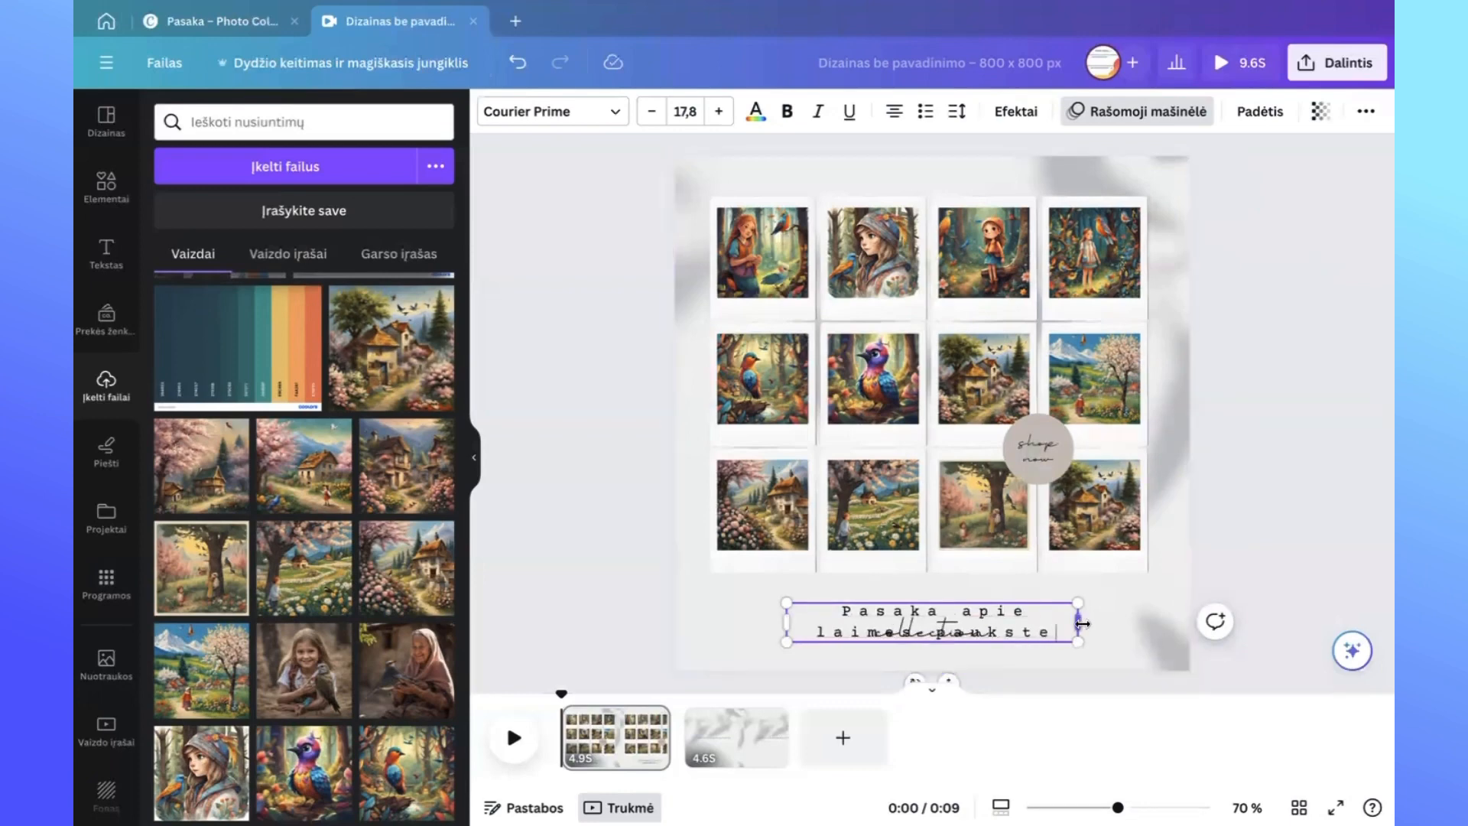
{"action": "left_click_drag", "start_coordinate": [1083, 624], "coordinate": [1256, 596]}
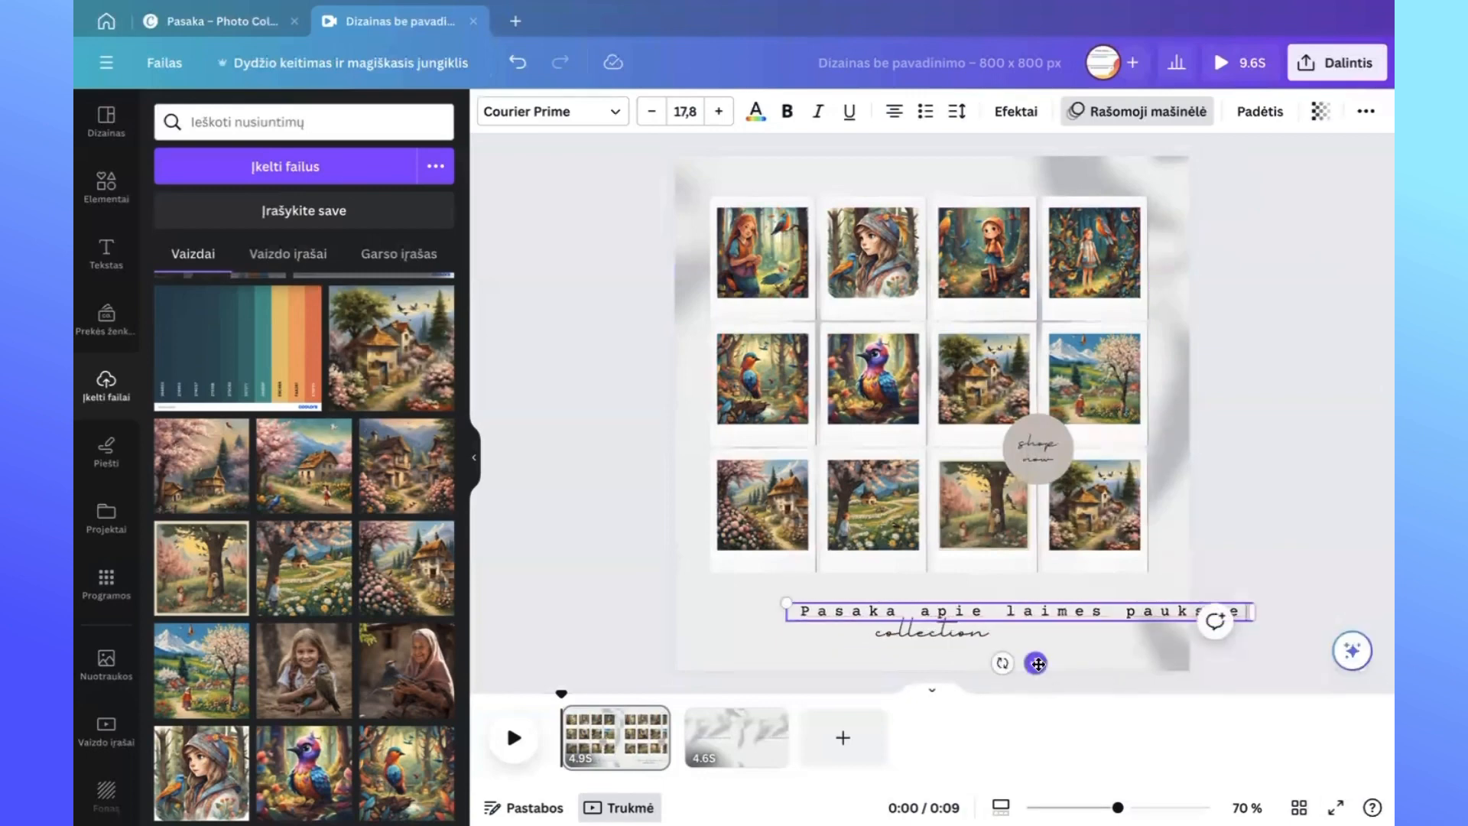
{"action": "left_click_drag", "start_coordinate": [1037, 664], "coordinate": [953, 649]}
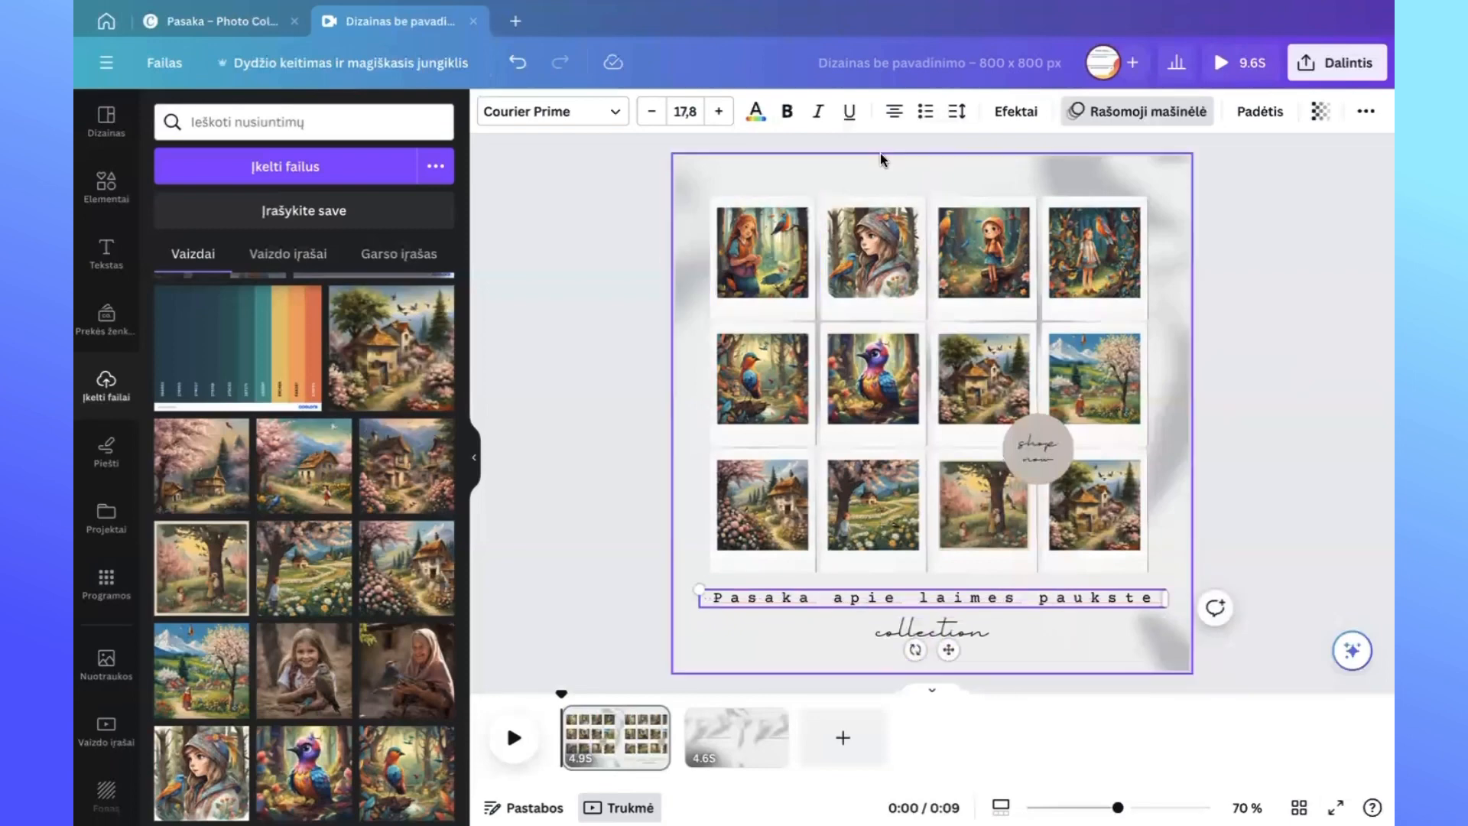
Reduce the heading's font size to 12,8 and shift it slightly right and down.
{"action": "left_click", "coordinate": [652, 112]}
{"action": "left_click", "coordinate": [651, 112]}
{"action": "left_click", "coordinate": [652, 114]}
{"action": "left_click", "coordinate": [652, 115]}
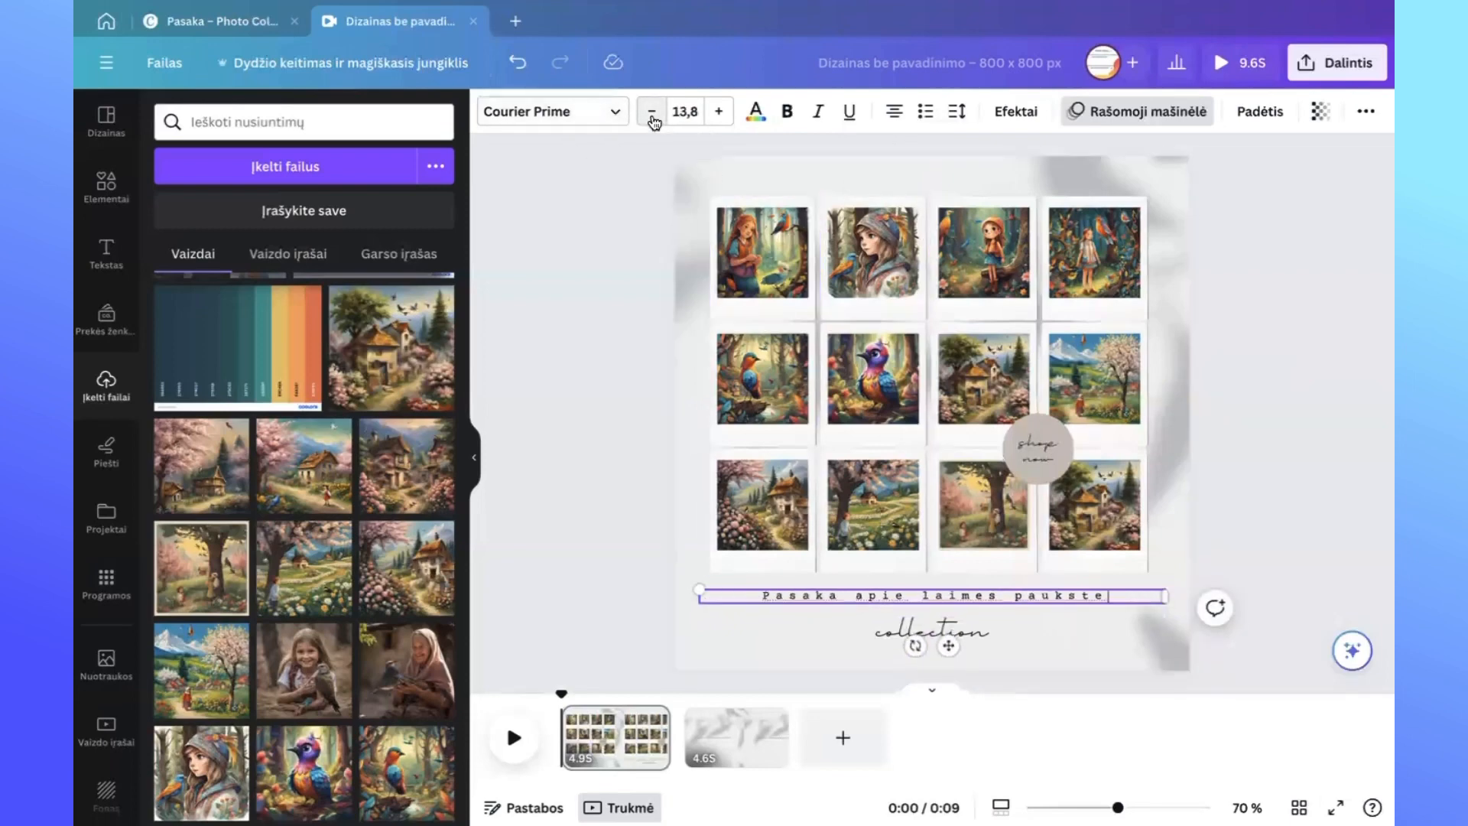
{"action": "left_click", "coordinate": [652, 115]}
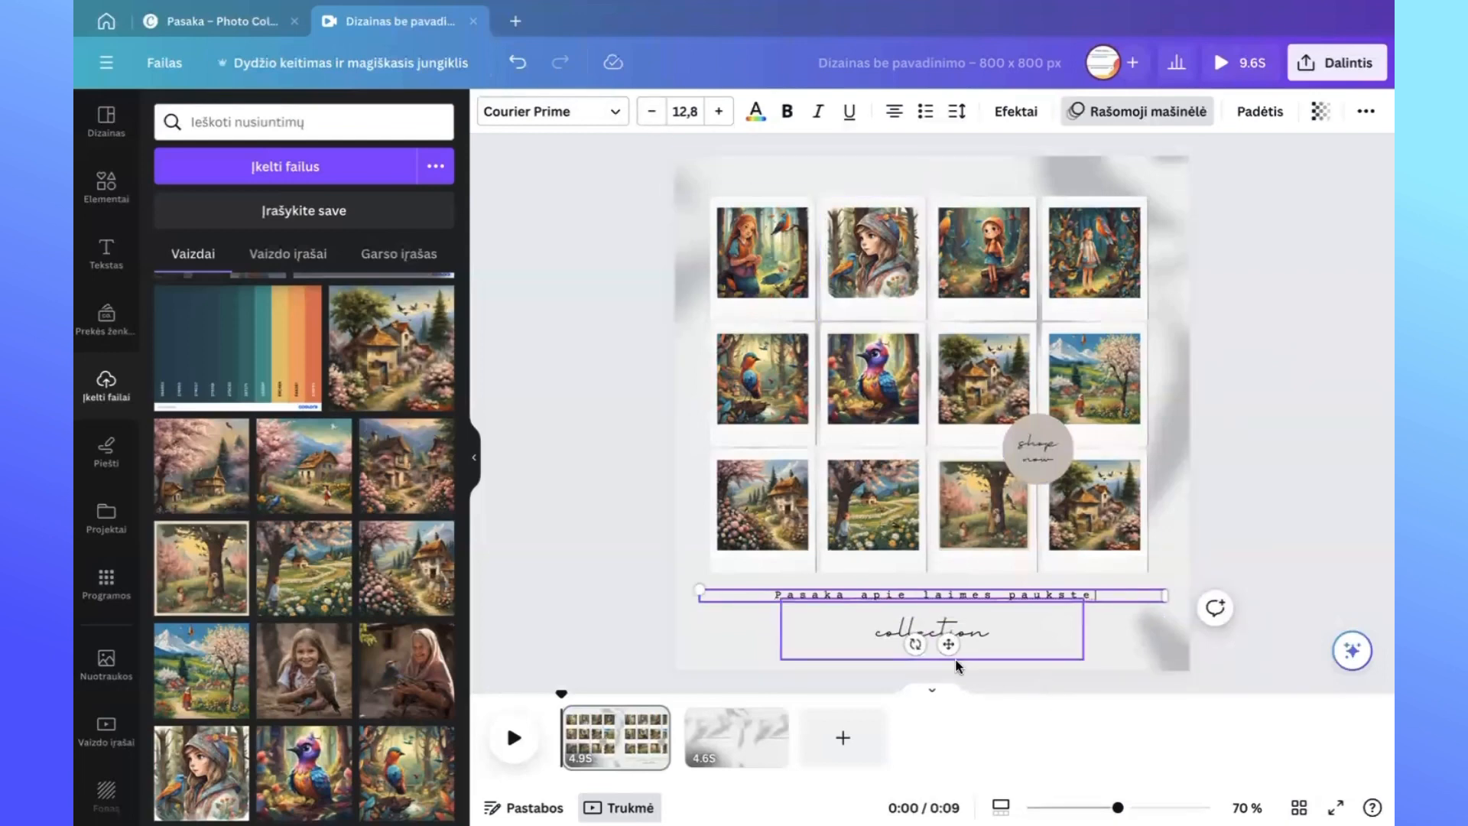
{"action": "left_click_drag", "start_coordinate": [949, 647], "coordinate": [970, 651]}
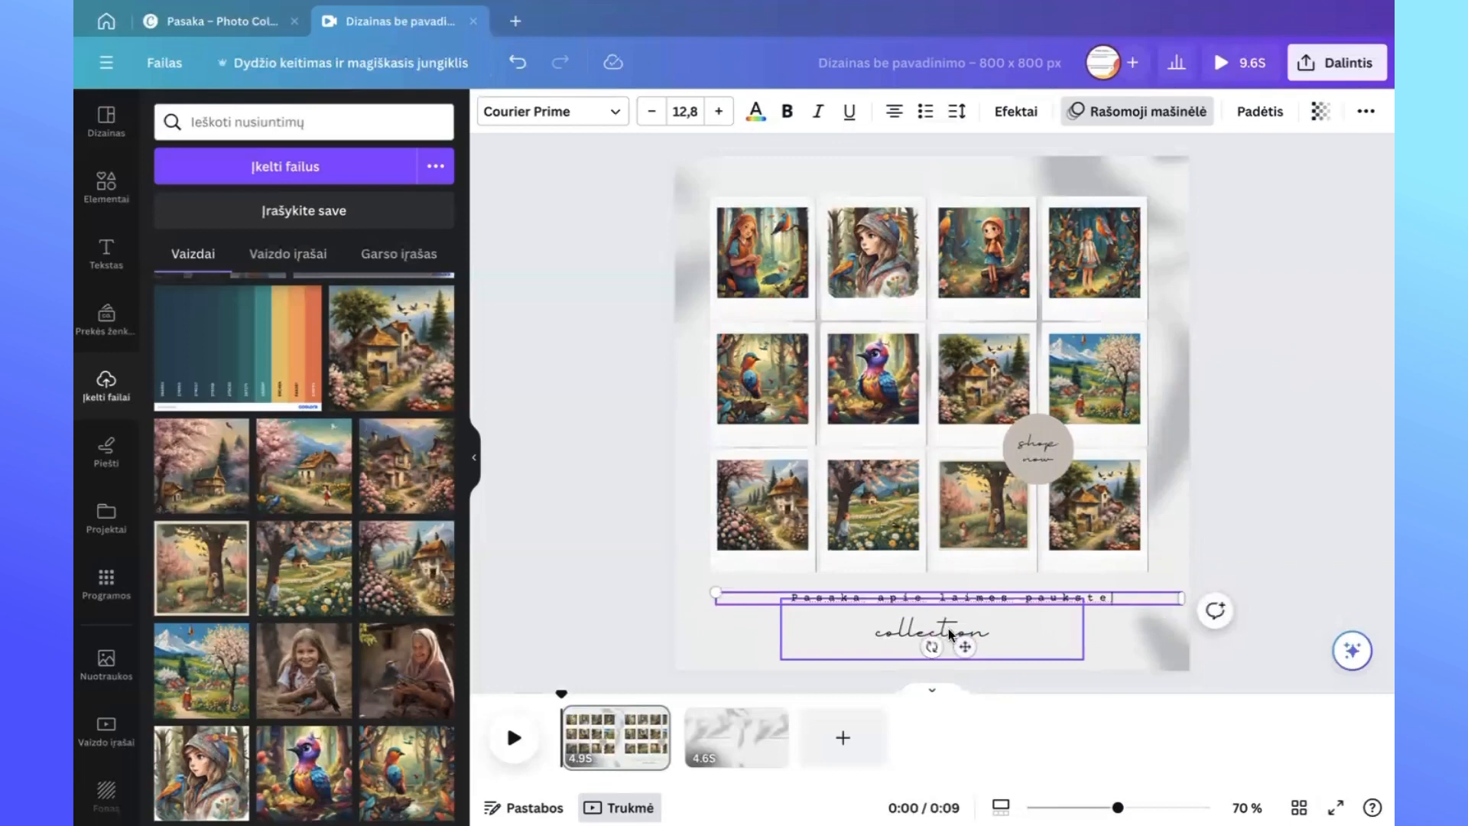
Replace the script text "collection" with "Pasaka".
{"action": "left_click", "coordinate": [949, 634]}
{"action": "double_click", "coordinate": [970, 636]}
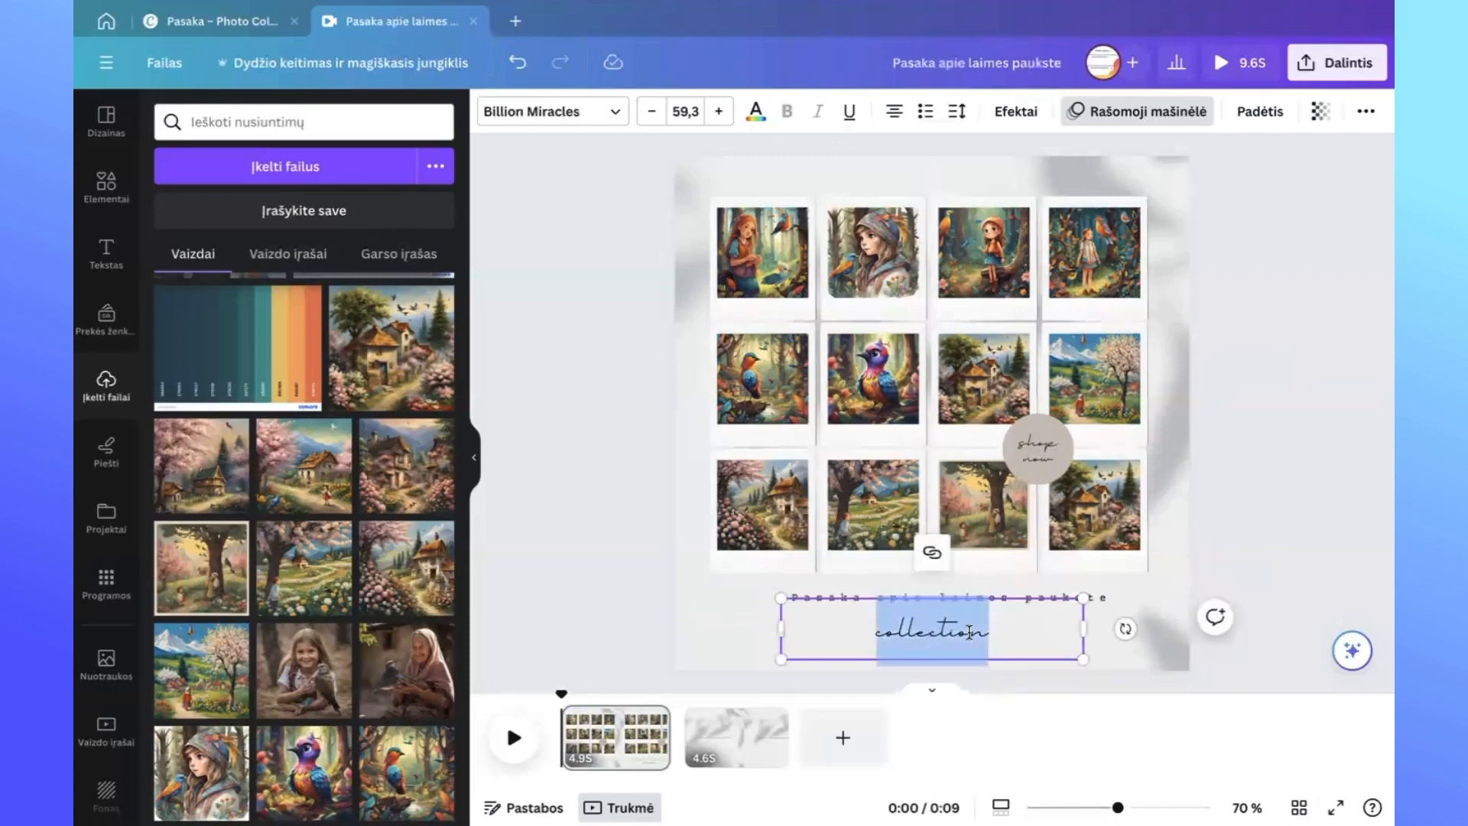
{"action": "type", "text": "Pasaka"}
{"action": "left_click", "coordinate": [1254, 498]}
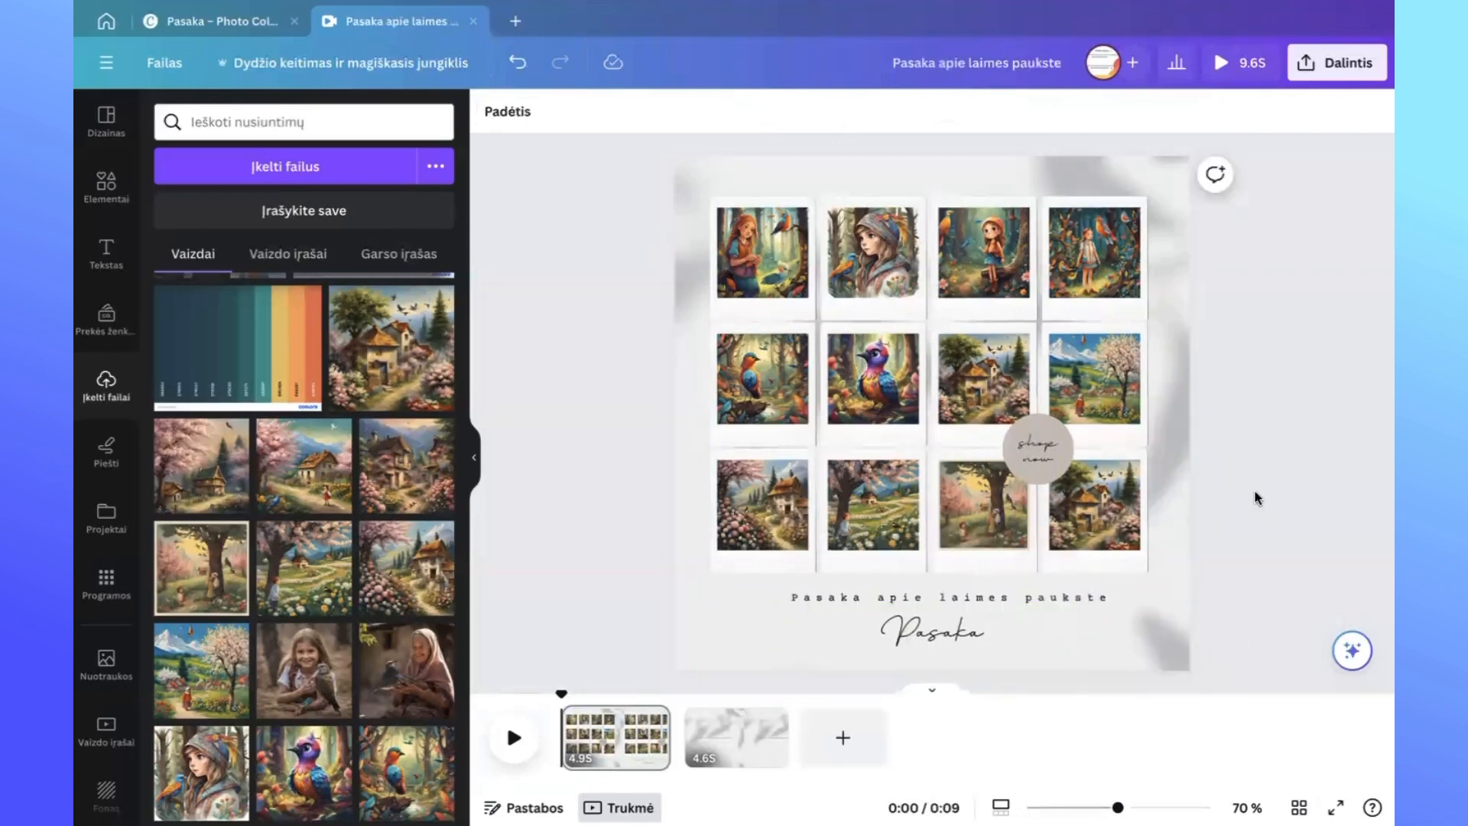
Shorten the heading to "Laimes paukste" and centre it above the script text "Pasaka".
{"action": "left_click", "coordinate": [1025, 602]}
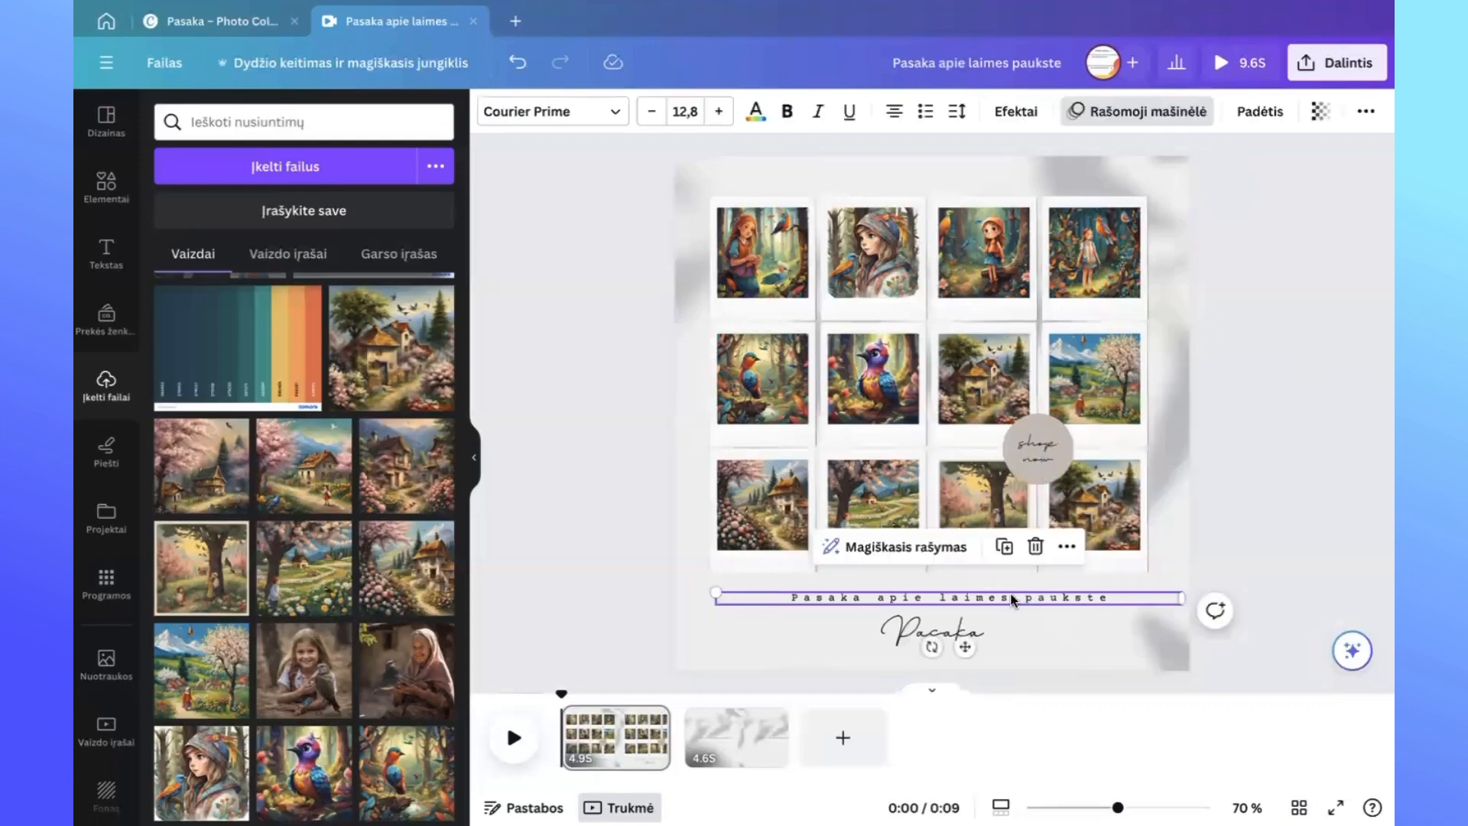
{"action": "left_click_drag", "start_coordinate": [965, 647], "coordinate": [951, 649]}
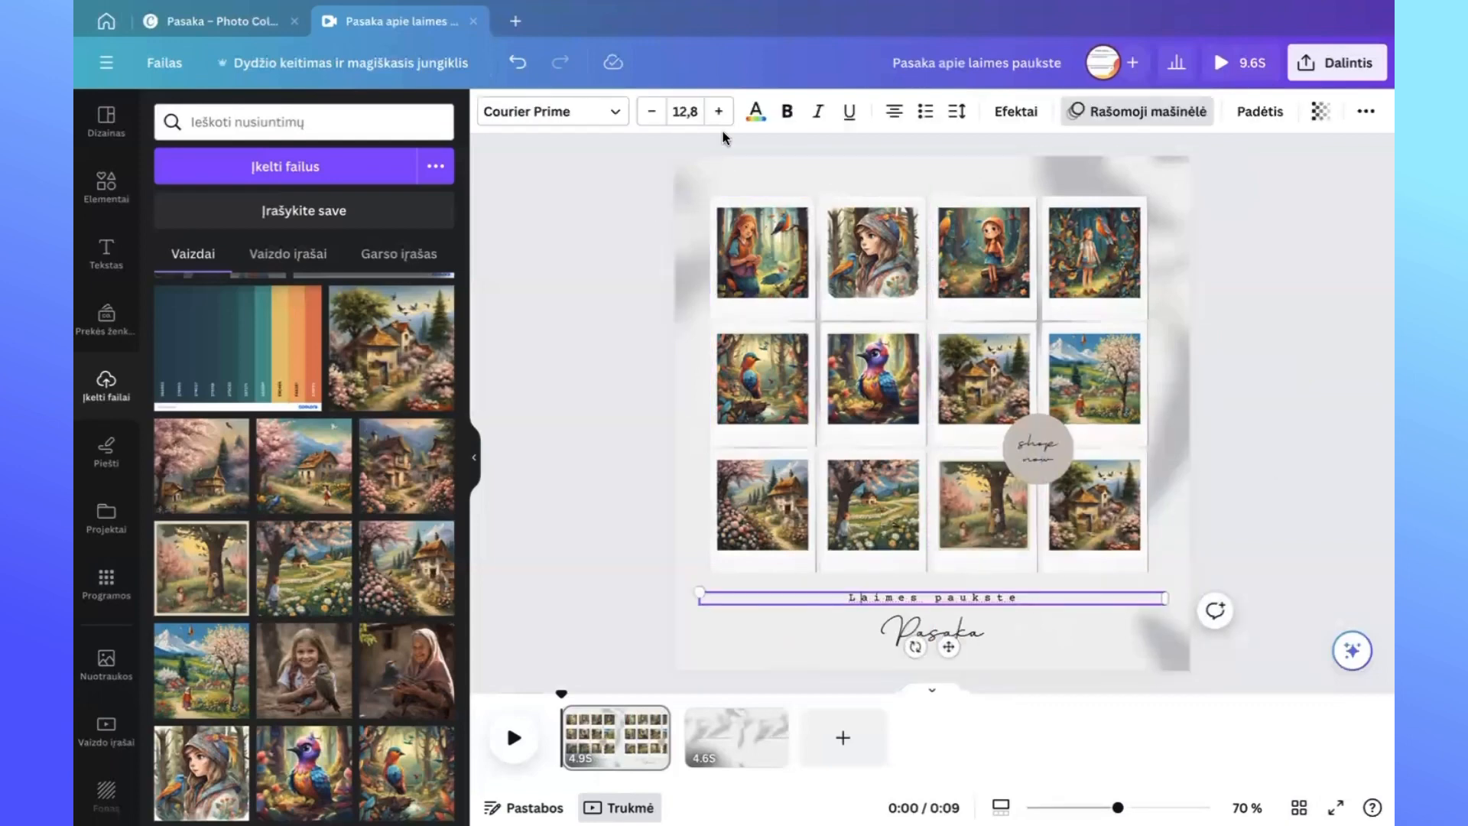
Enlarge the "Laimes paukste" heading's font until the text spans most of the photo grid's width.
{"action": "left_click", "coordinate": [723, 112]}
{"action": "left_click", "coordinate": [723, 113]}
{"action": "left_click", "coordinate": [723, 113]}
{"action": "left_click", "coordinate": [723, 112]}
{"action": "left_click", "coordinate": [722, 112]}
{"action": "left_click", "coordinate": [722, 112]}
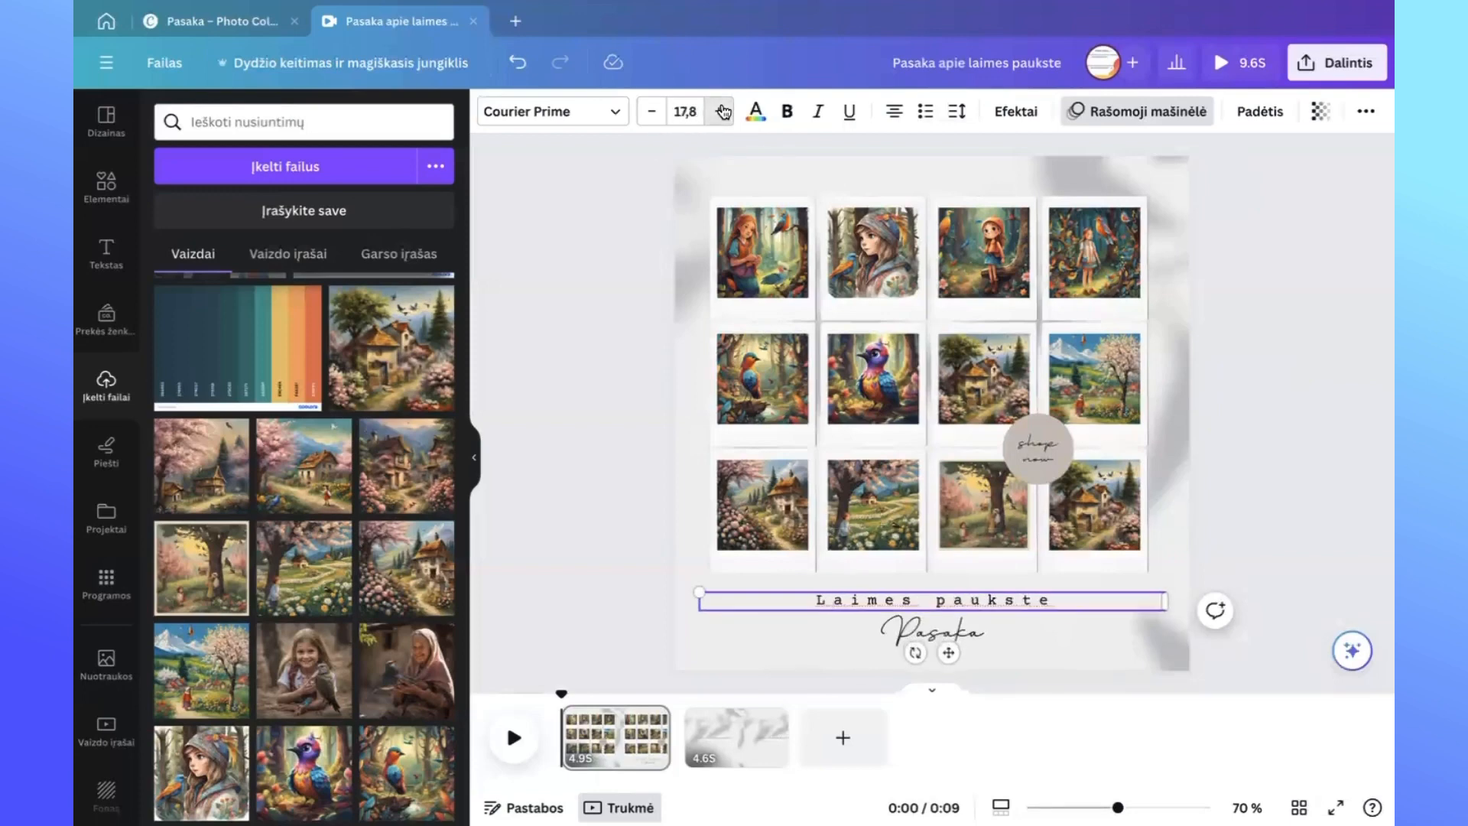
{"action": "left_click", "coordinate": [722, 112]}
{"action": "left_click", "coordinate": [723, 112]}
{"action": "left_click", "coordinate": [723, 112]}
{"action": "left_click", "coordinate": [722, 113]}
{"action": "left_click", "coordinate": [723, 113]}
{"action": "left_click", "coordinate": [723, 113]}
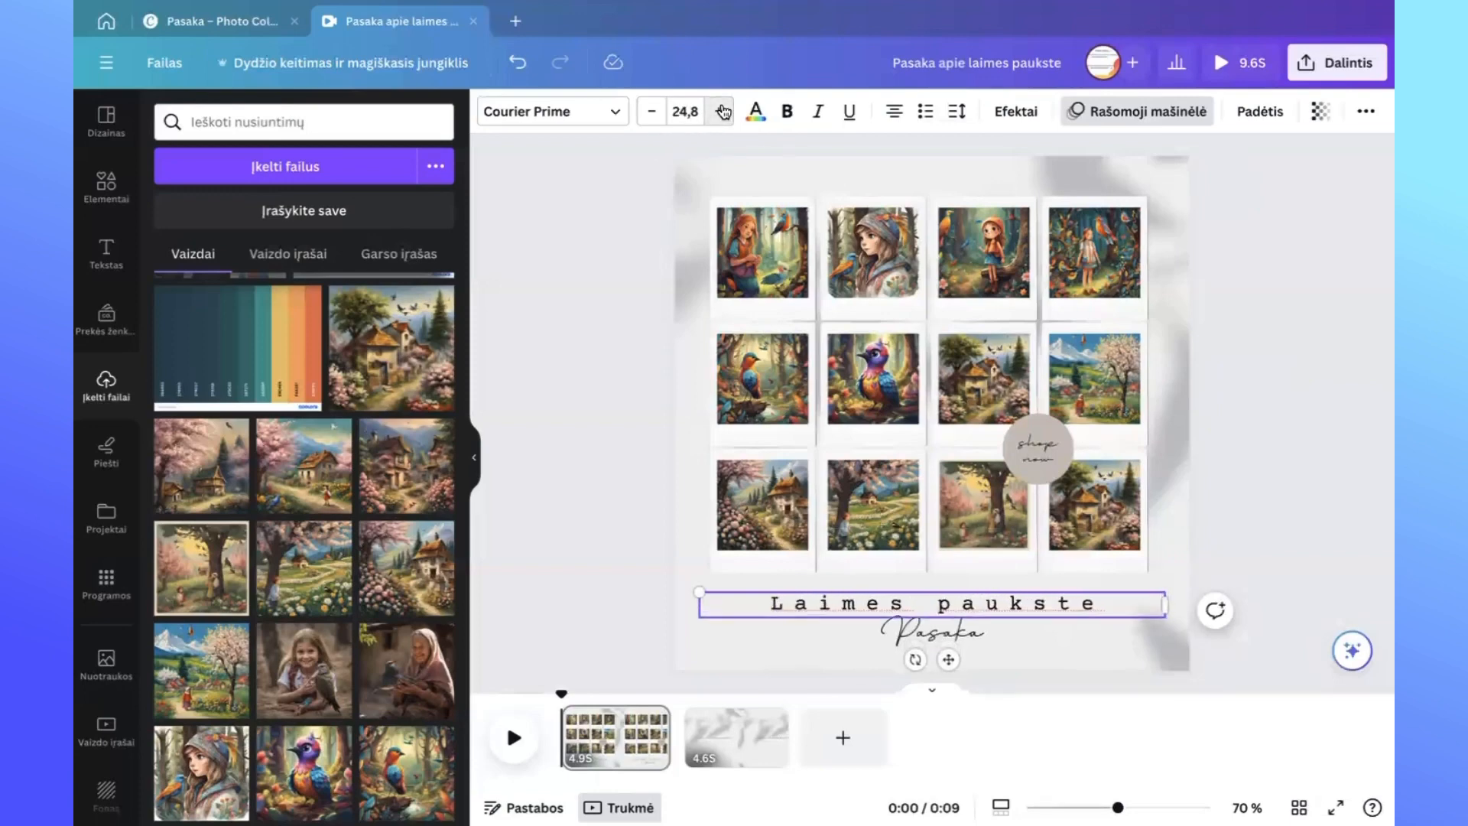
{"action": "left_click", "coordinate": [723, 113]}
{"action": "left_click", "coordinate": [722, 112]}
{"action": "left_click", "coordinate": [722, 112]}
{"action": "left_click", "coordinate": [1265, 458]}
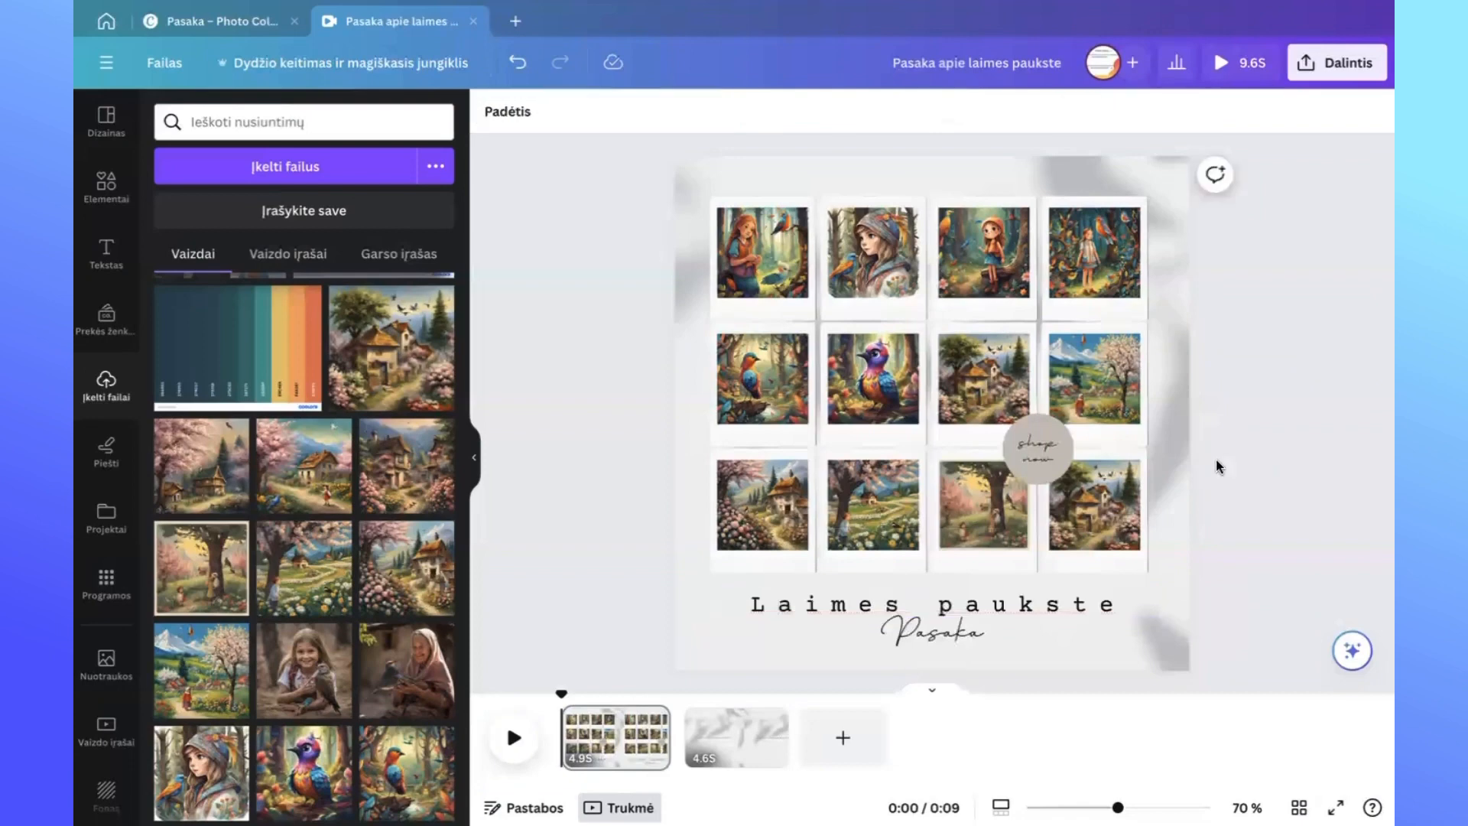
Delete the "shop now" text and the beige circle behind it from the photo grid.
{"action": "left_click", "coordinate": [1037, 453]}
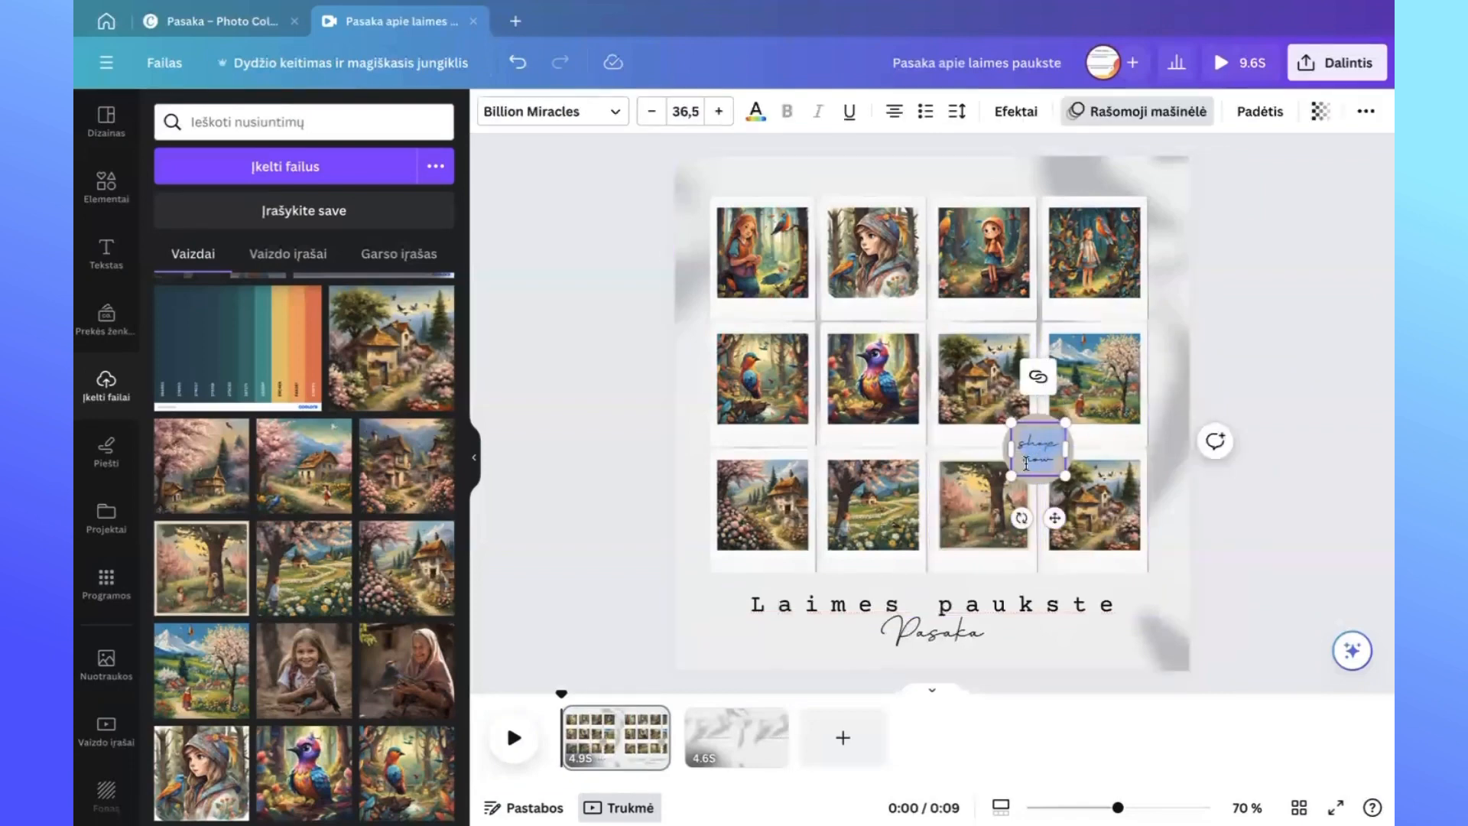
{"action": "left_click", "coordinate": [1247, 361]}
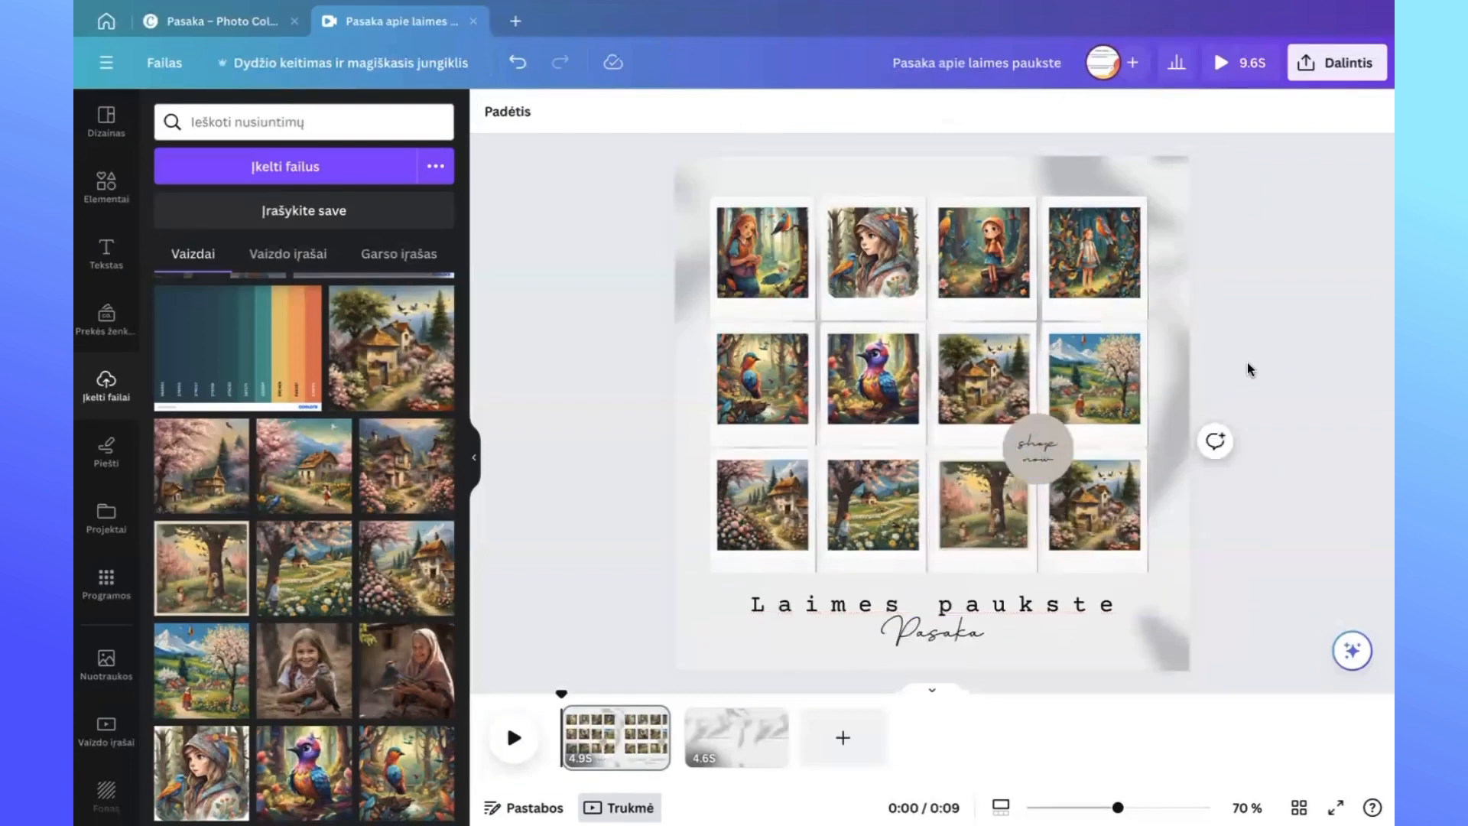
{"action": "left_click", "coordinate": [1025, 454]}
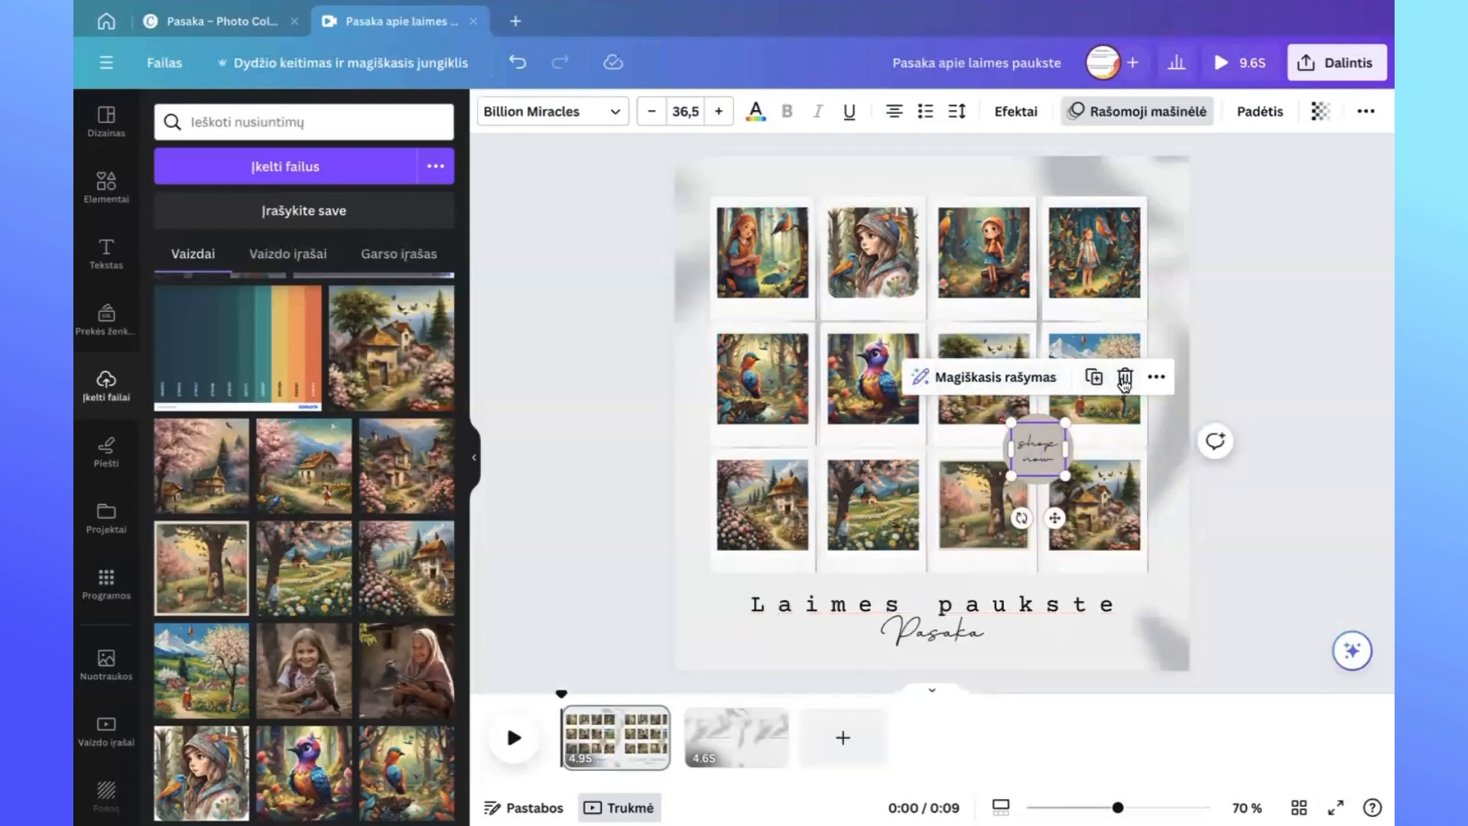
{"action": "left_click", "coordinate": [1124, 383]}
{"action": "left_click", "coordinate": [1035, 458]}
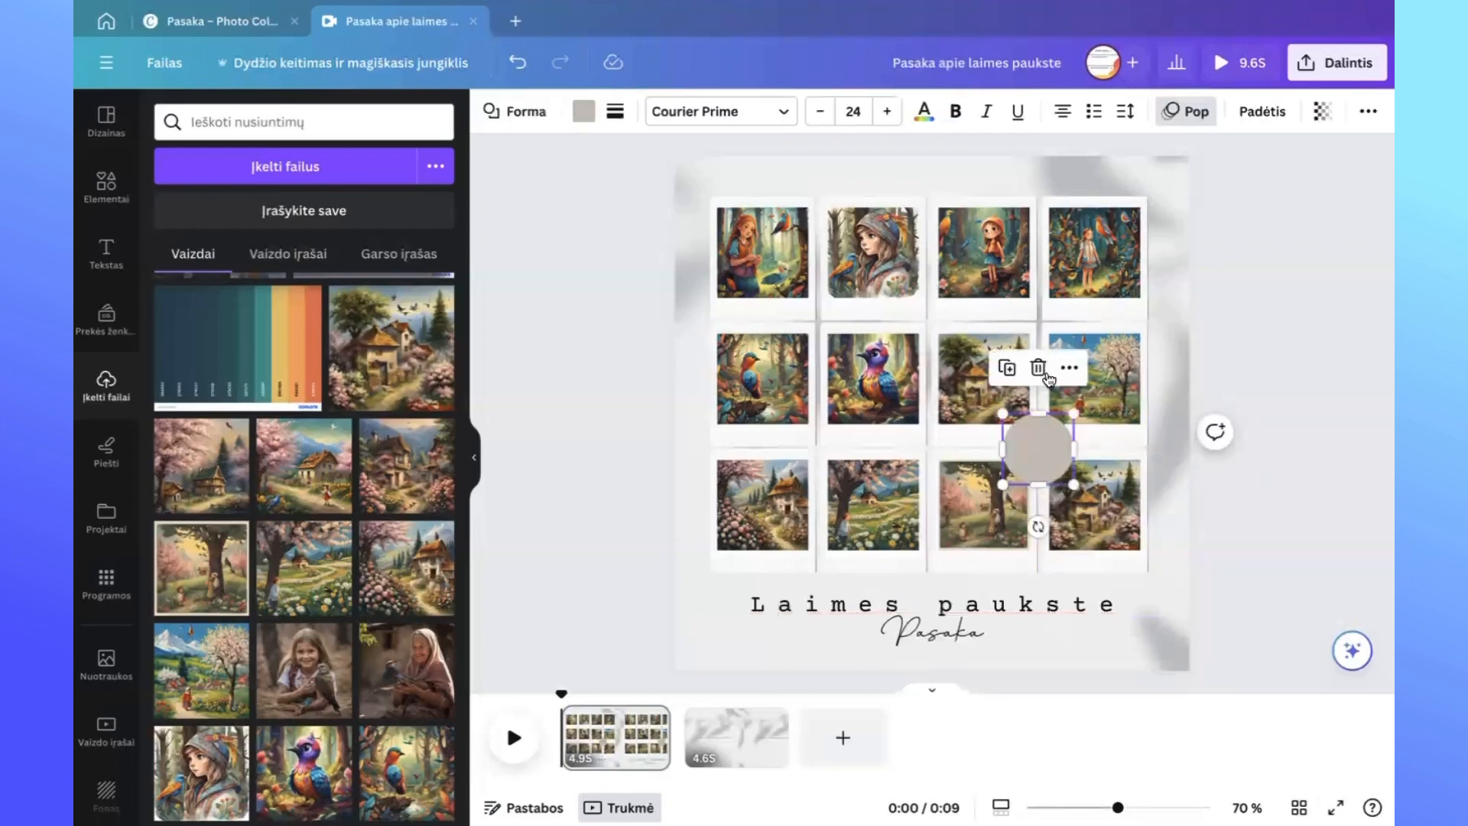
{"action": "left_click", "coordinate": [1038, 370]}
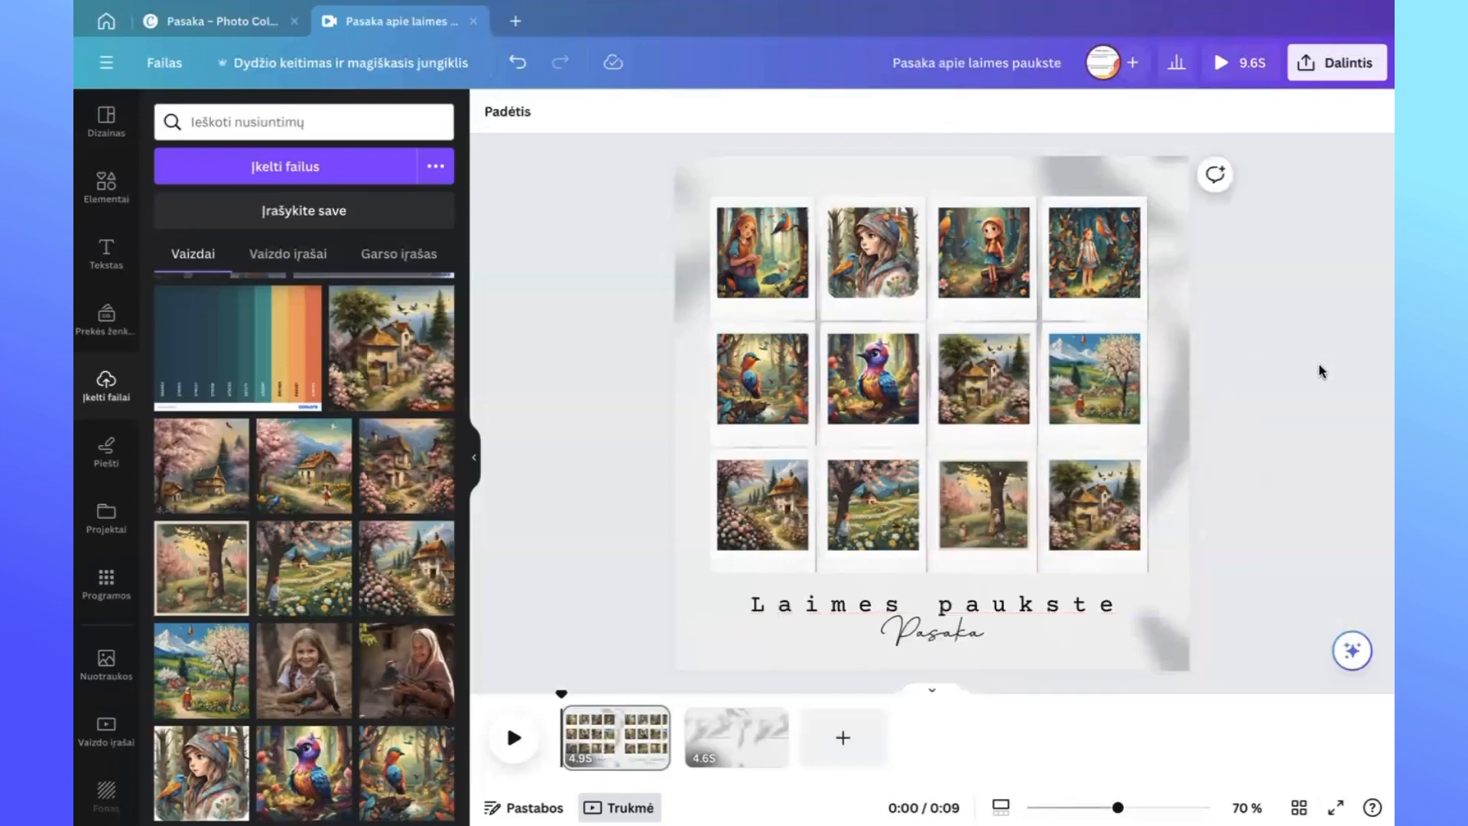
{"action": "left_click", "coordinate": [726, 750]}
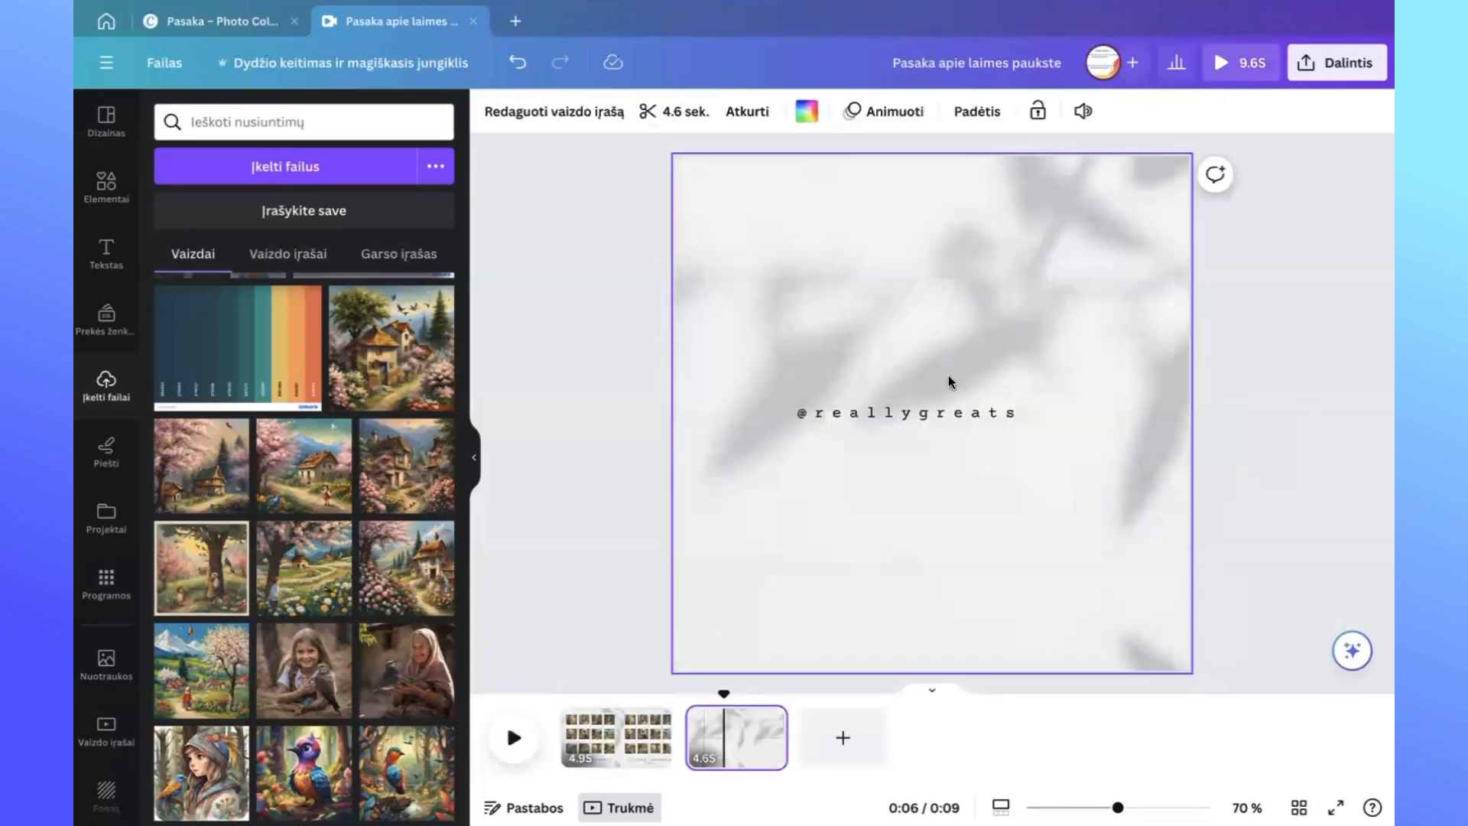
{"action": "left_click", "coordinate": [1006, 415]}
{"action": "double_click", "coordinate": [1066, 413]}
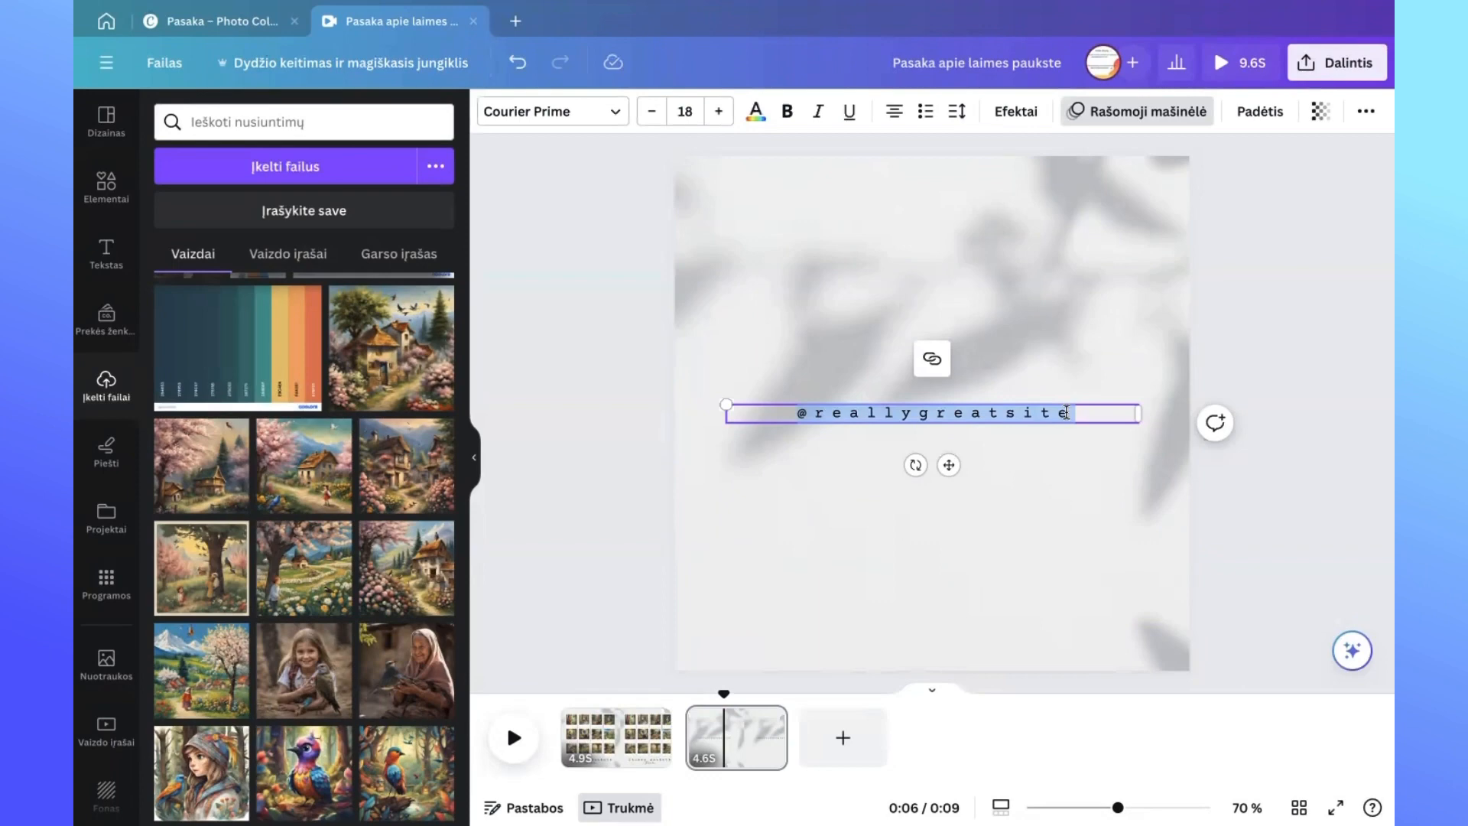
{"action": "key", "text": "BackSpace"}
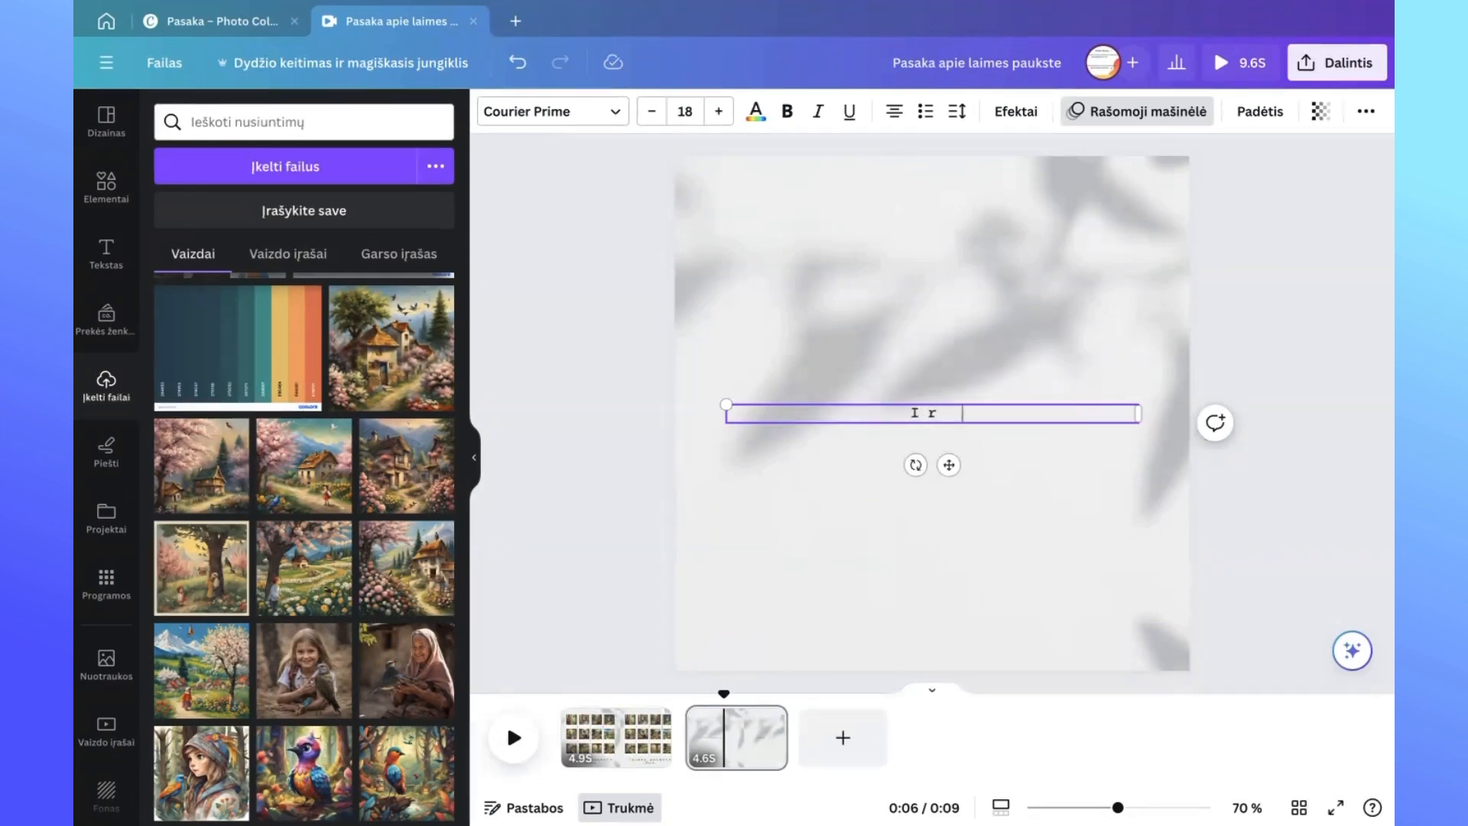
{"action": "type", "text": "Ir jie gyveno il"}
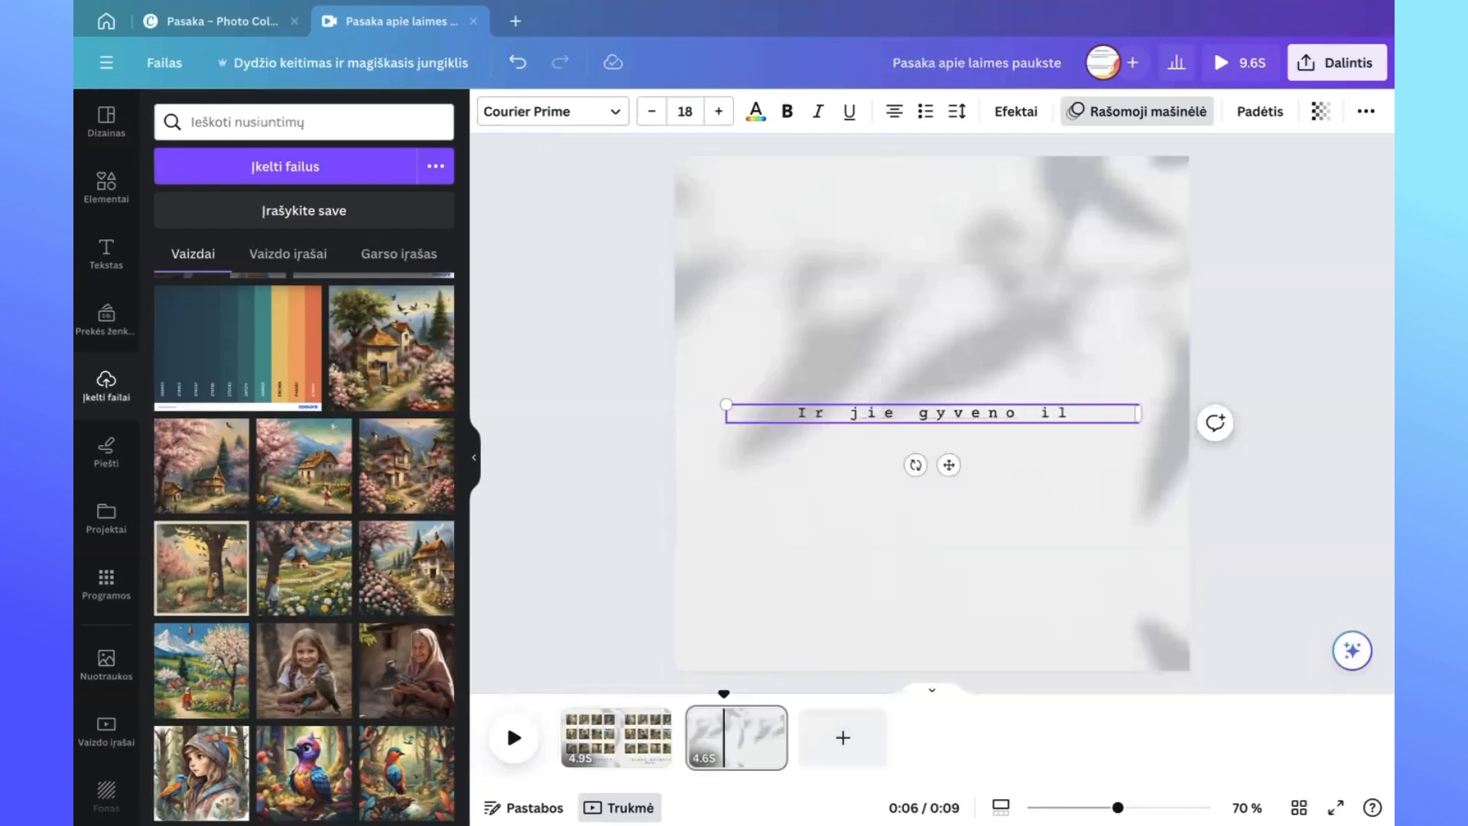
{"action": "type", "text": "gai ir lai"}
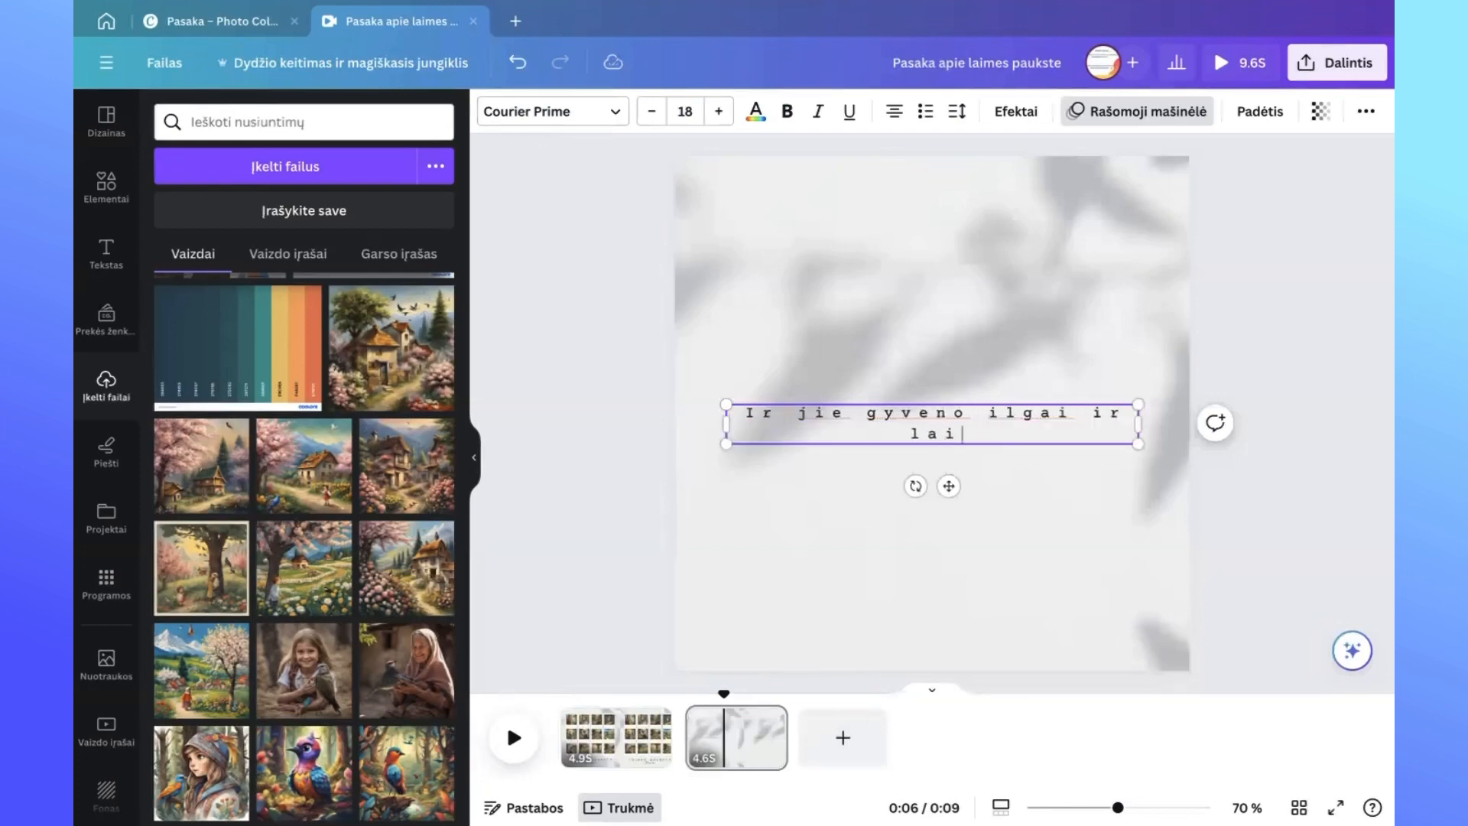
{"action": "type", "text": "mingai!"}
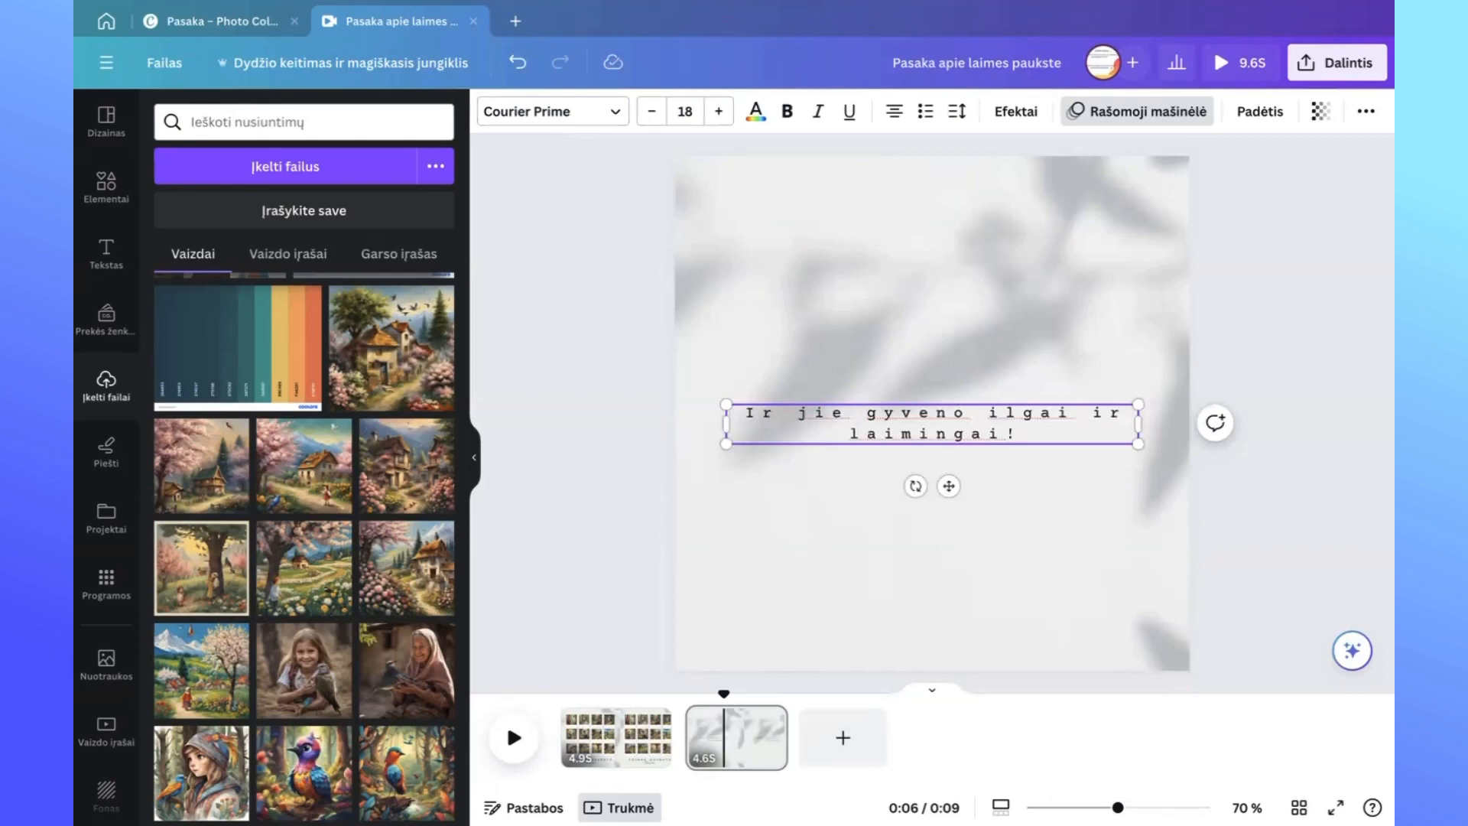
{"action": "left_click", "coordinate": [1374, 417]}
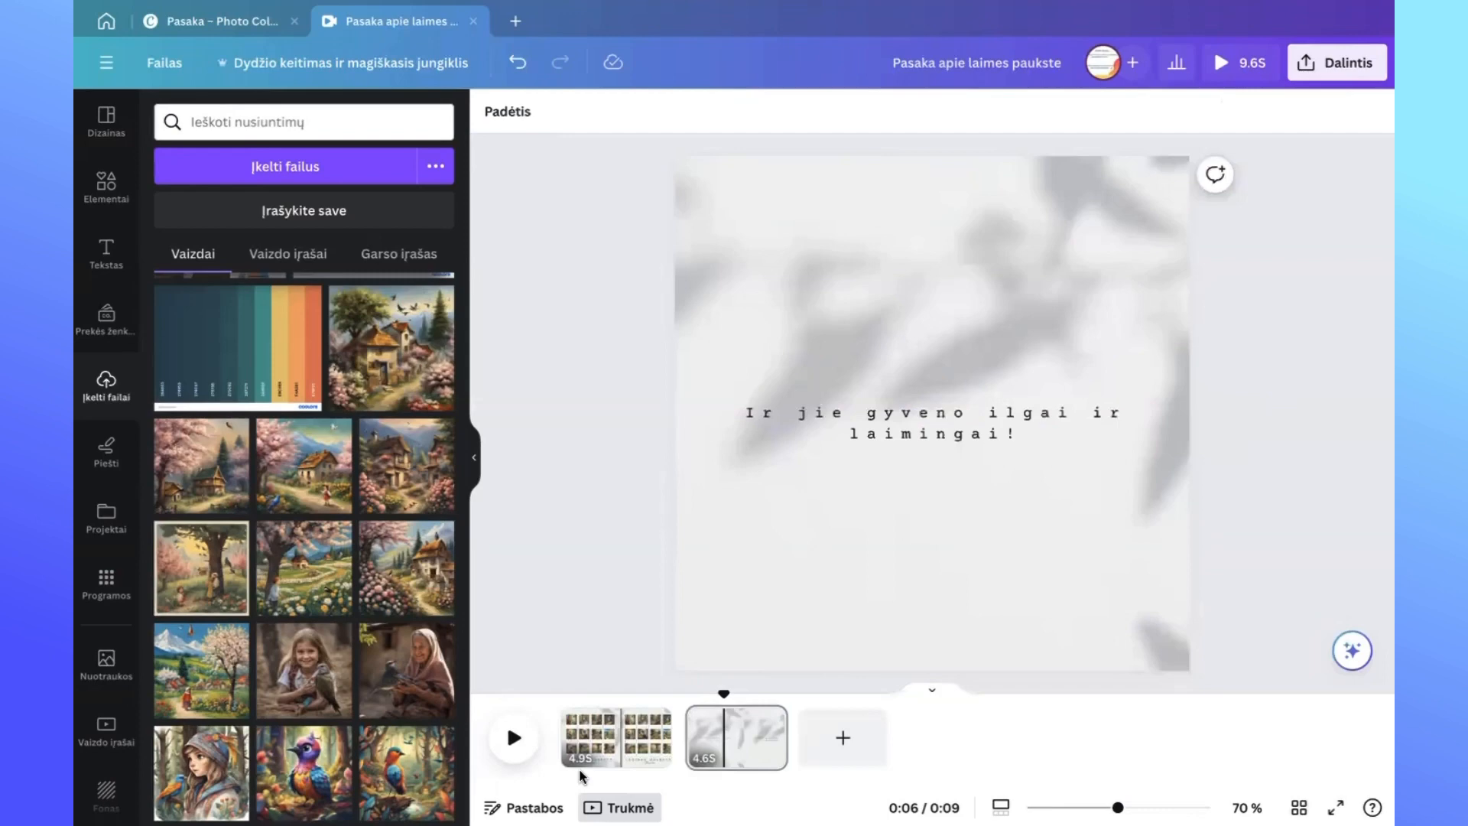
Play back the collage video, preview it full-screen, and return to its first page.
{"action": "left_click", "coordinate": [514, 737]}
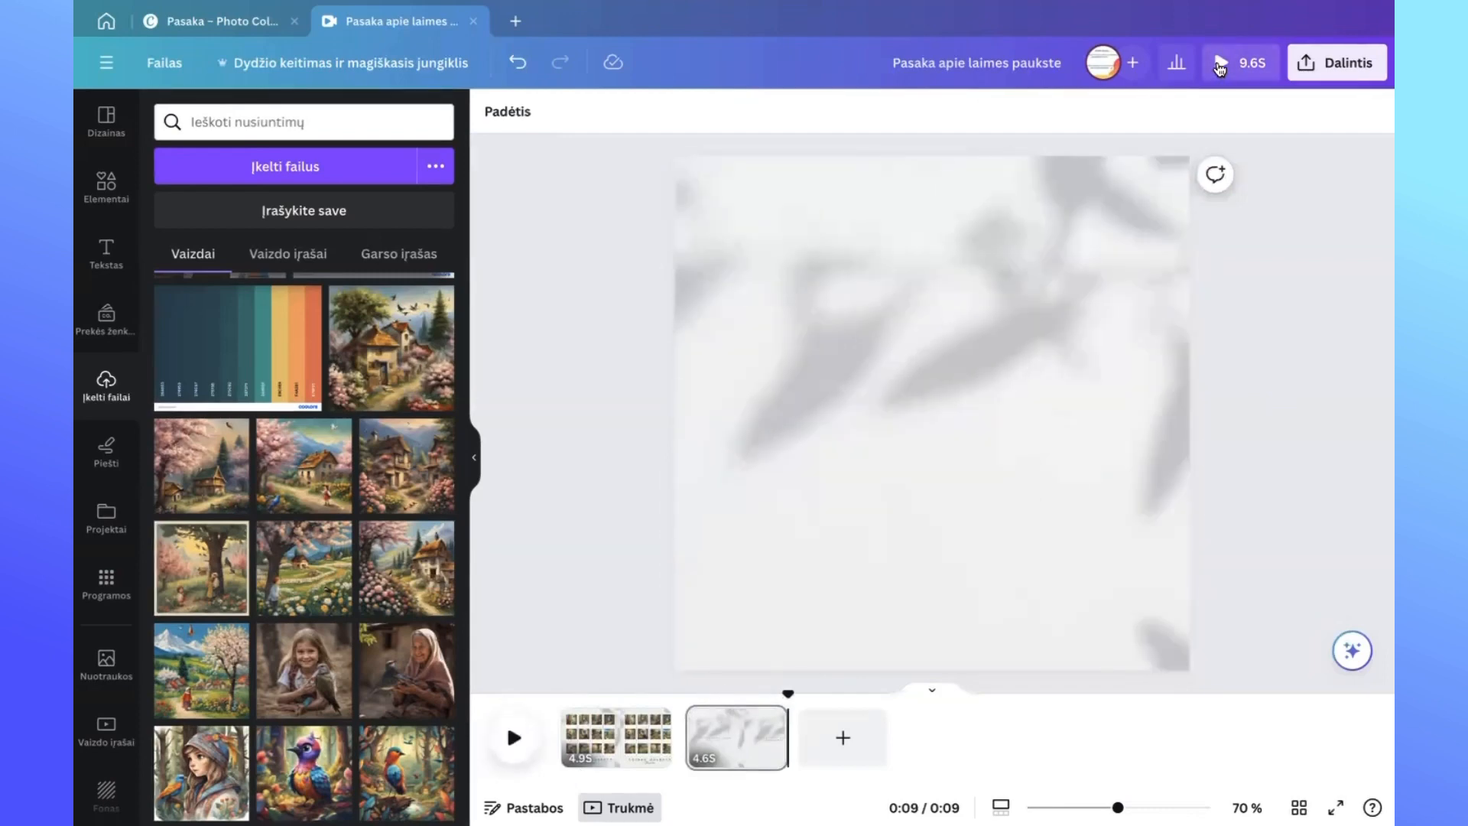
{"action": "left_click", "coordinate": [1220, 67]}
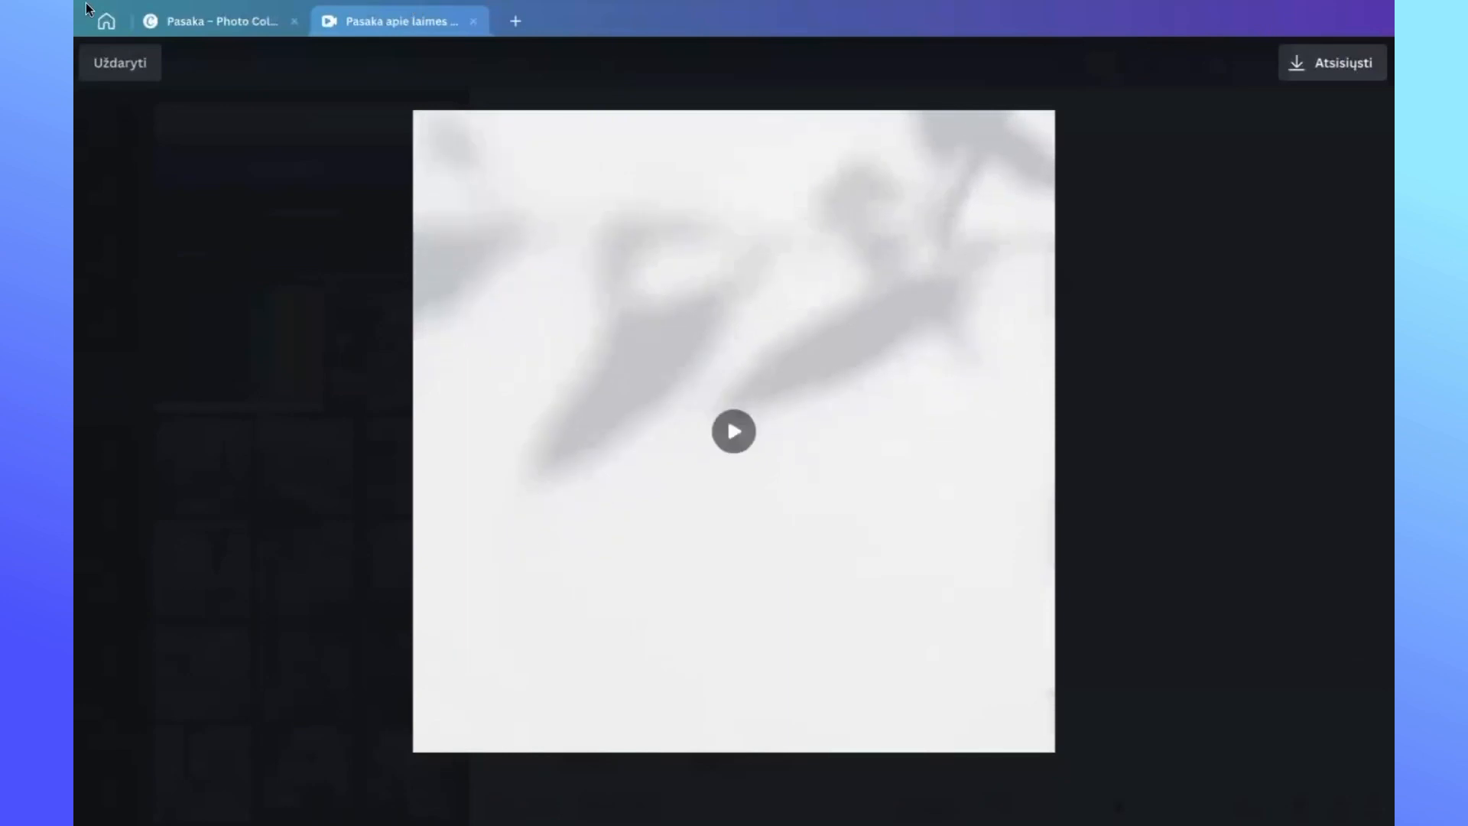
{"action": "left_click", "coordinate": [135, 64]}
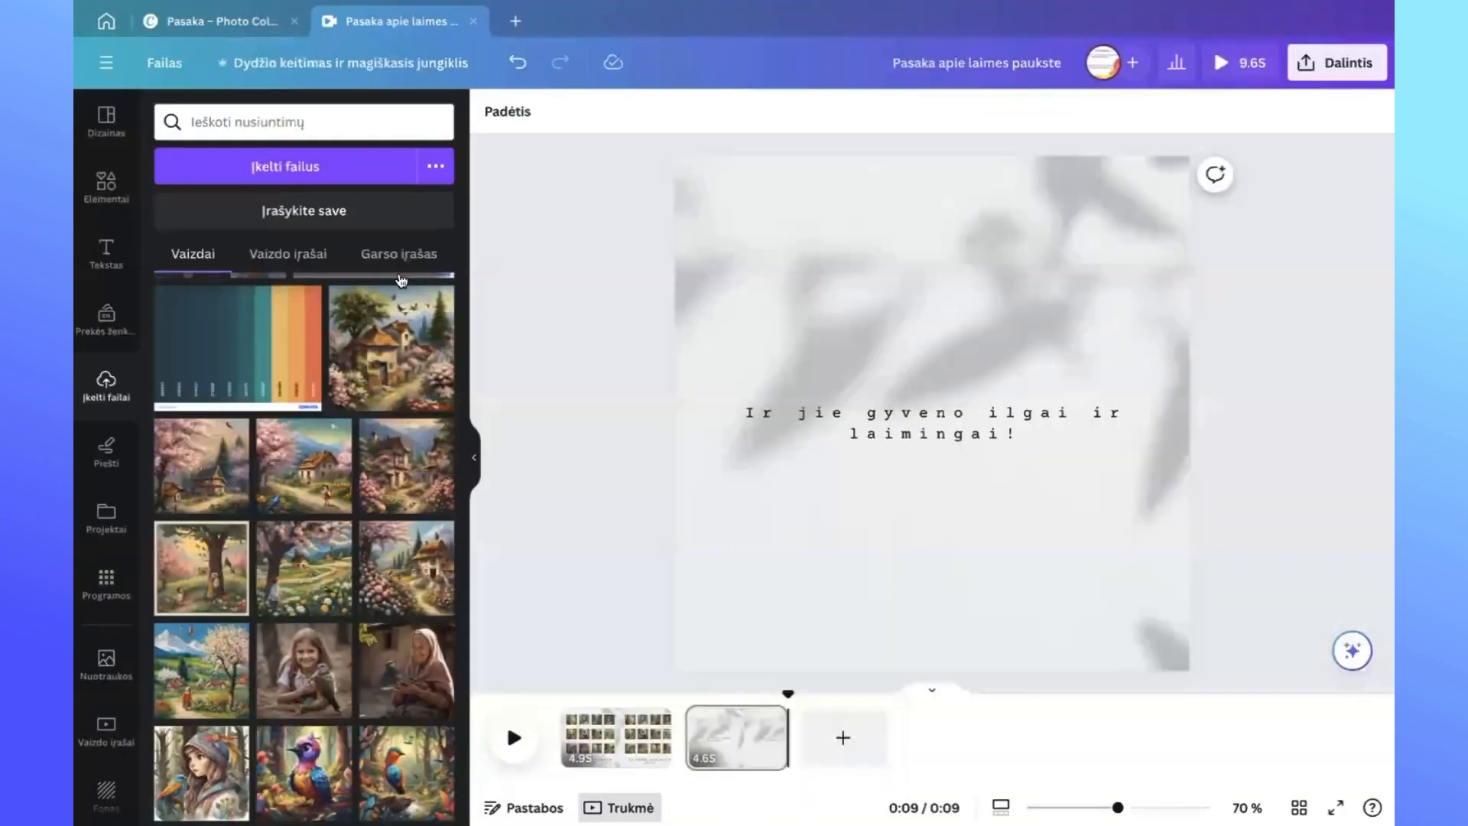
{"action": "left_click", "coordinate": [604, 752]}
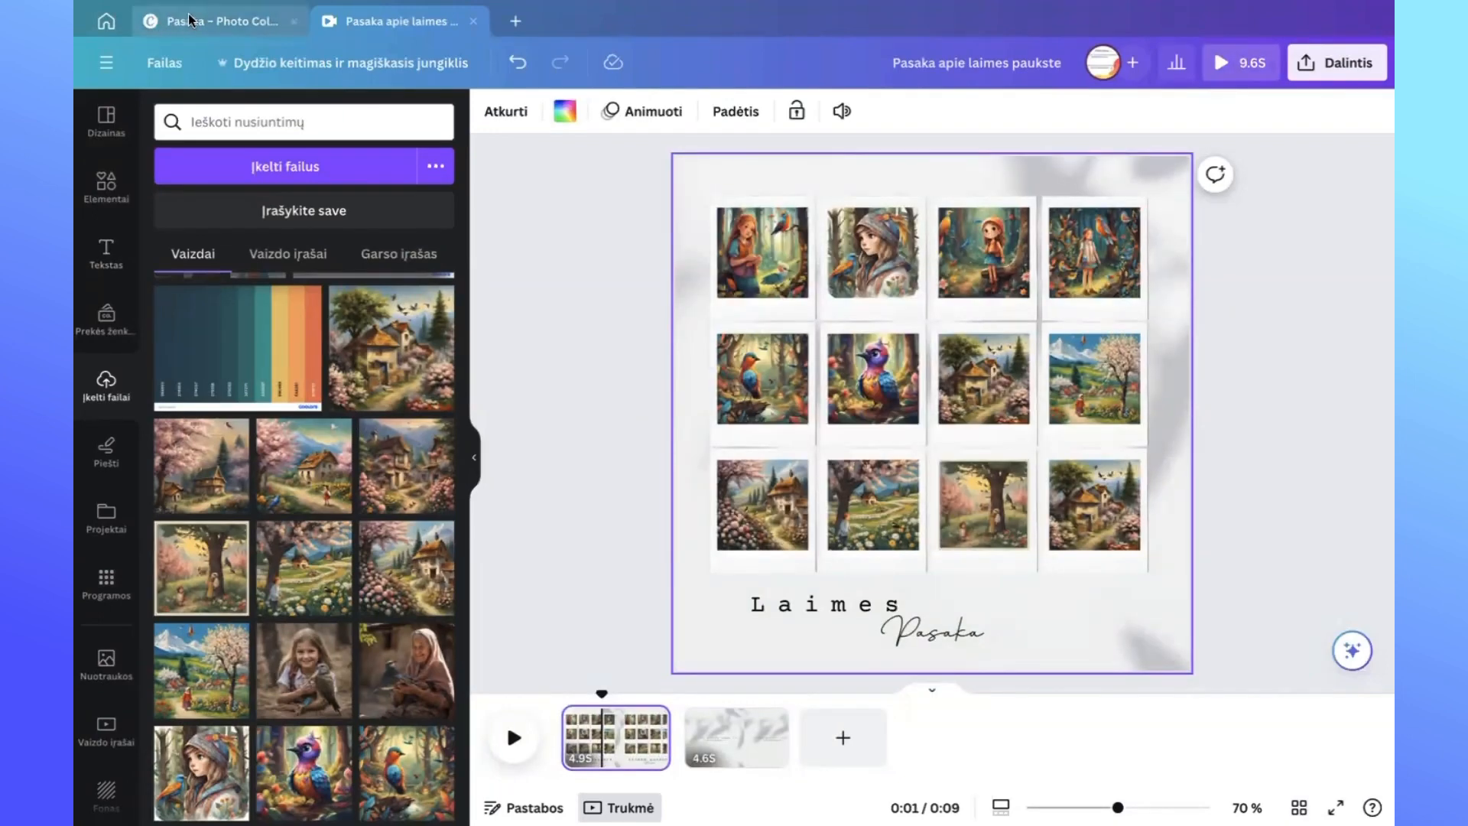
Review both pages of the open "Pasaka" photo collage design and return to the "Pasaka apie laimes paukste" video.
{"action": "left_click", "coordinate": [212, 17]}
{"action": "left_click", "coordinate": [407, 7]}
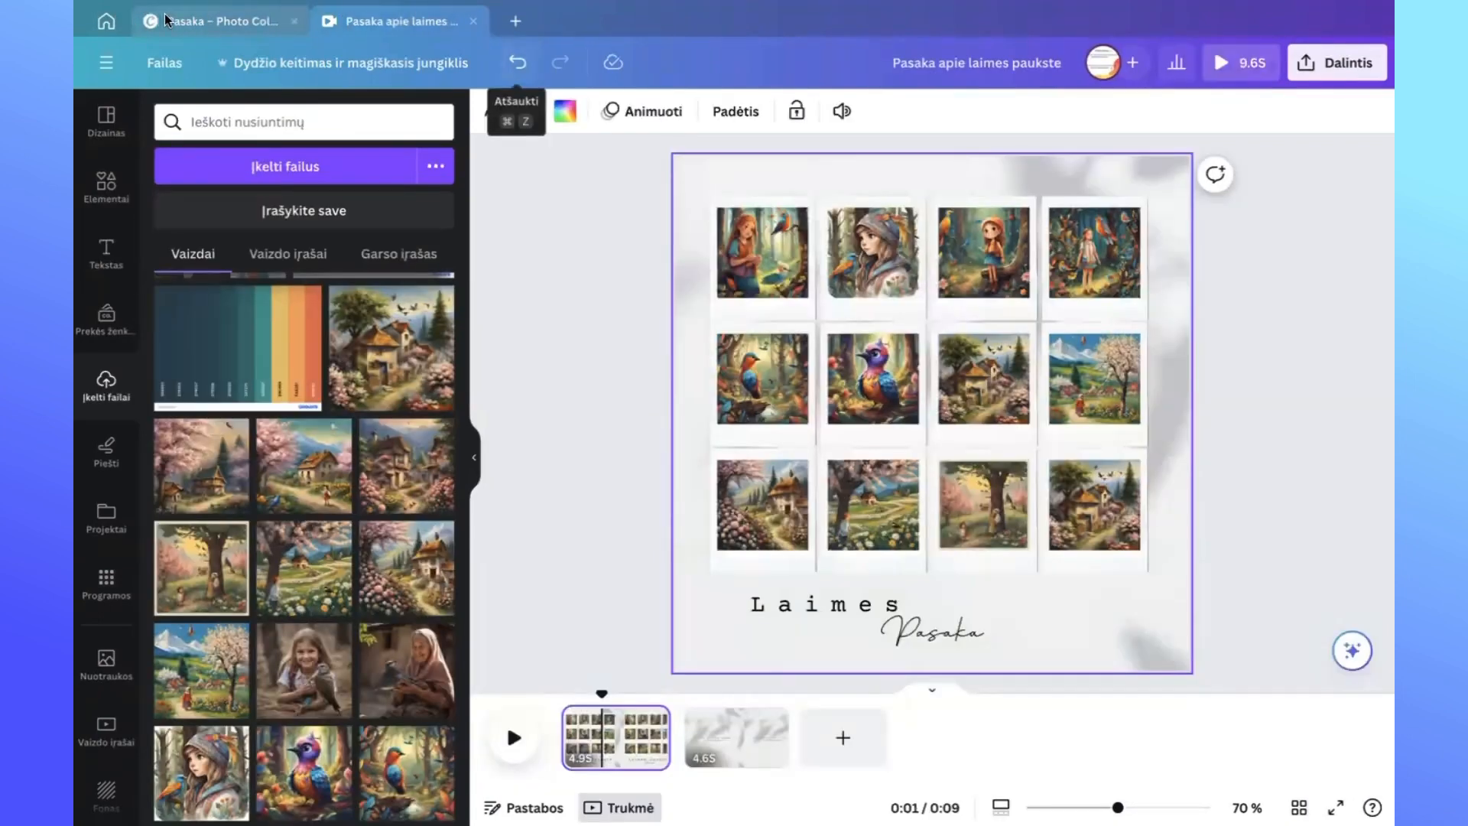
{"action": "left_click", "coordinate": [168, 19]}
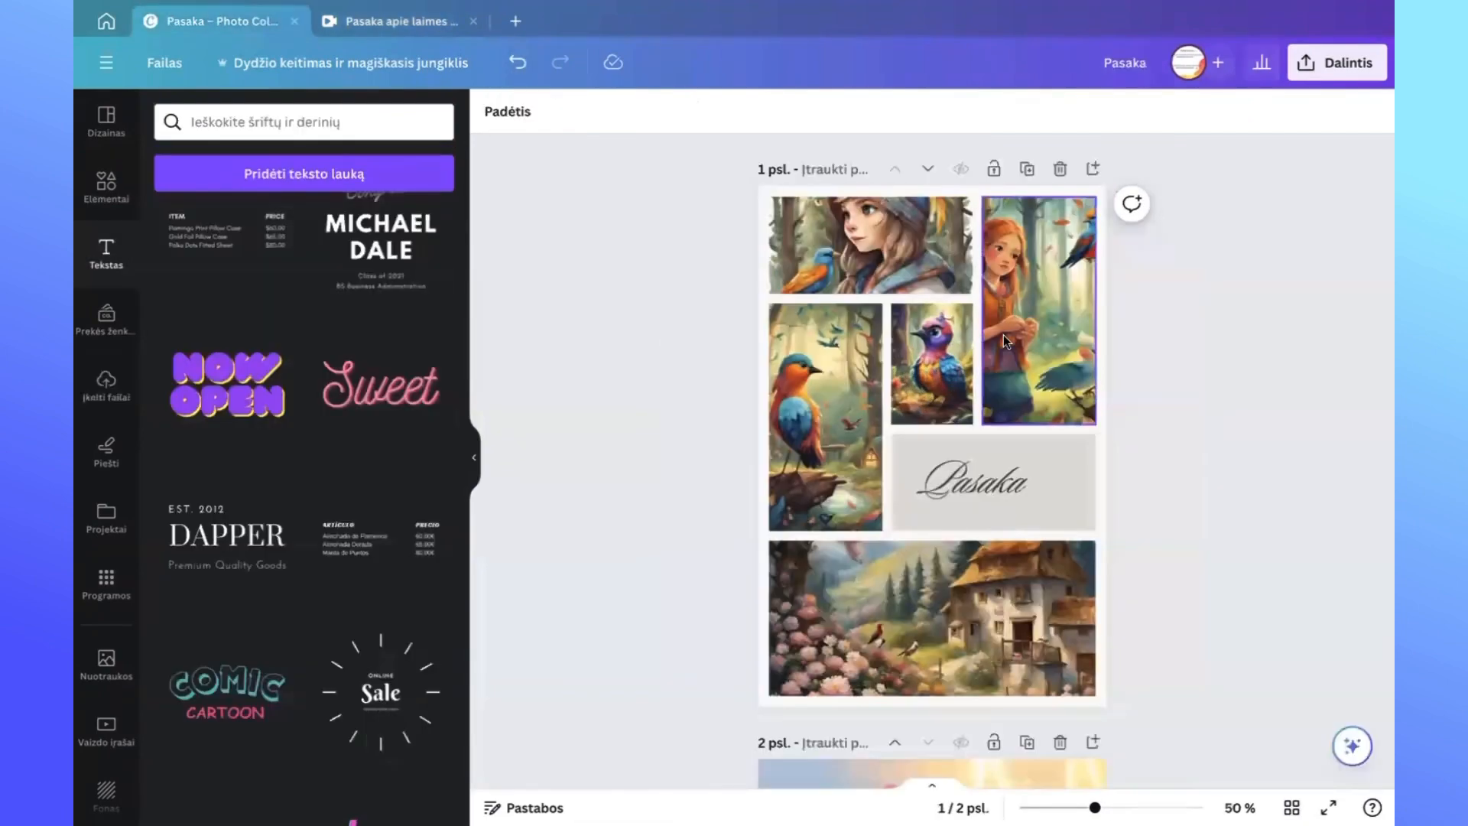
{"action": "scroll", "coordinate": [1004, 335], "scroll_direction": "down", "scroll_amount": 5}
{"action": "scroll", "coordinate": [1004, 335], "scroll_direction": "down", "scroll_amount": 3}
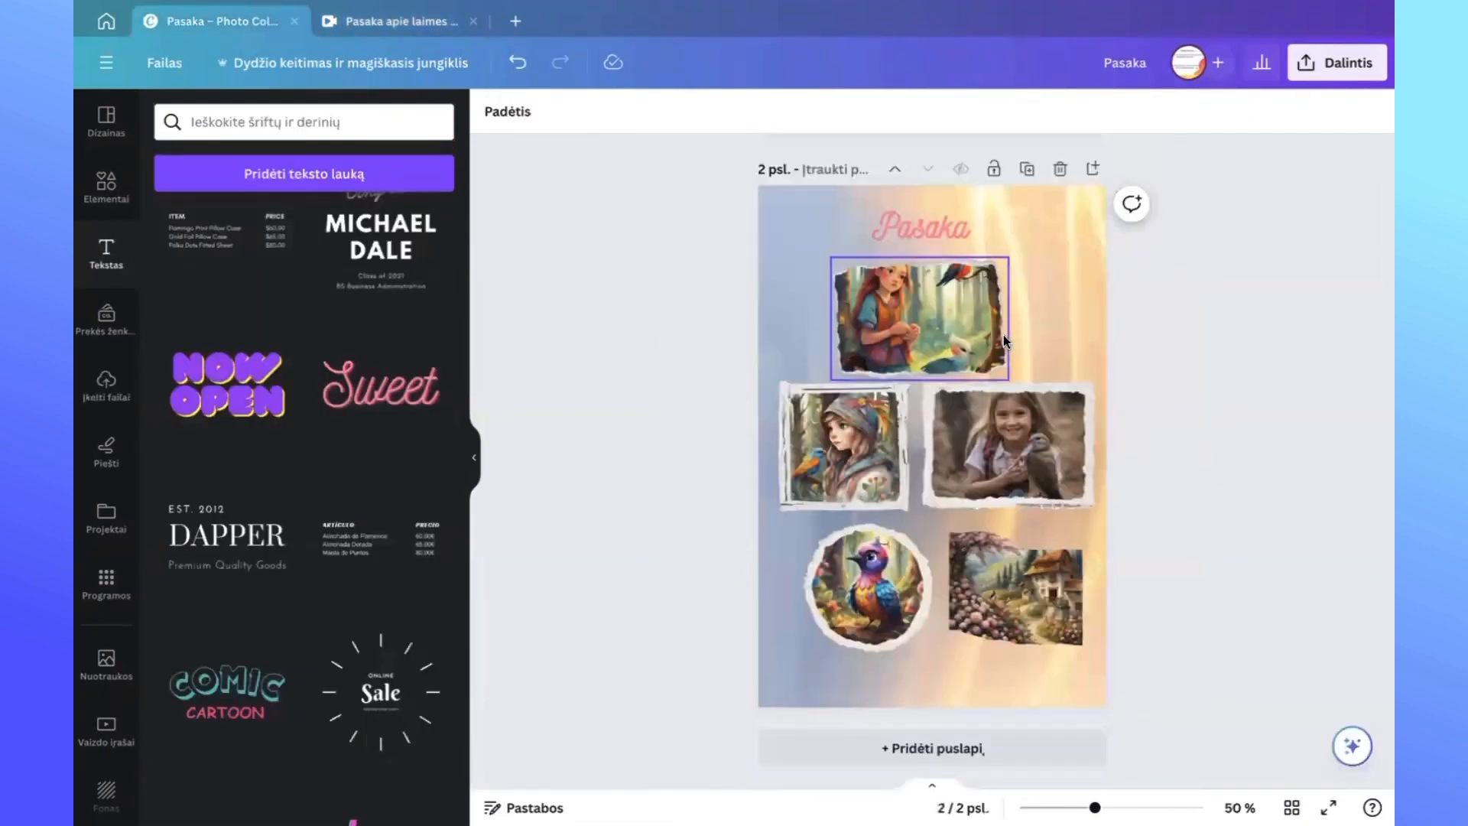
{"action": "scroll", "coordinate": [1003, 335], "scroll_direction": "up", "scroll_amount": 3}
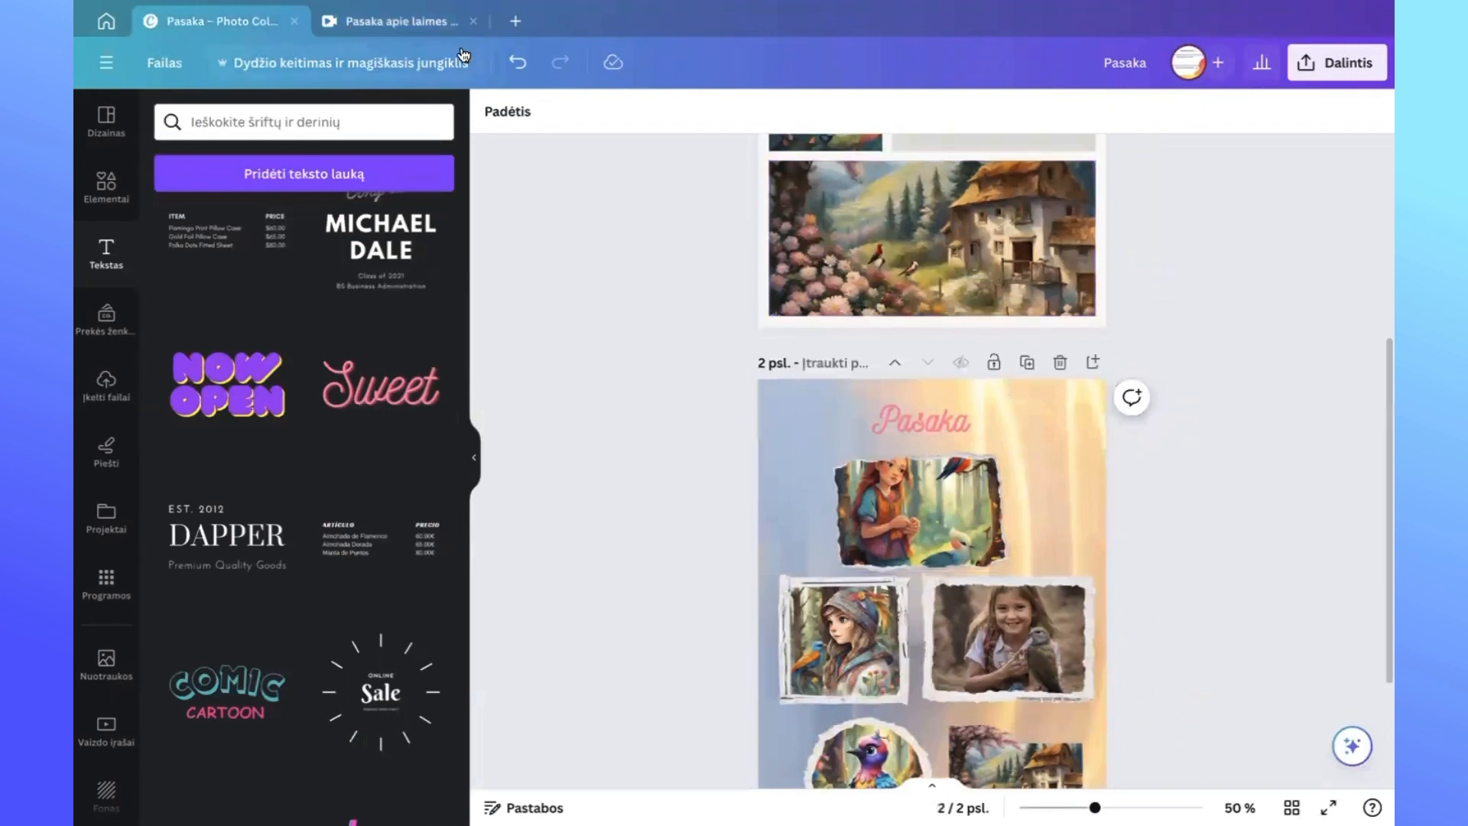
{"action": "left_click", "coordinate": [402, 21]}
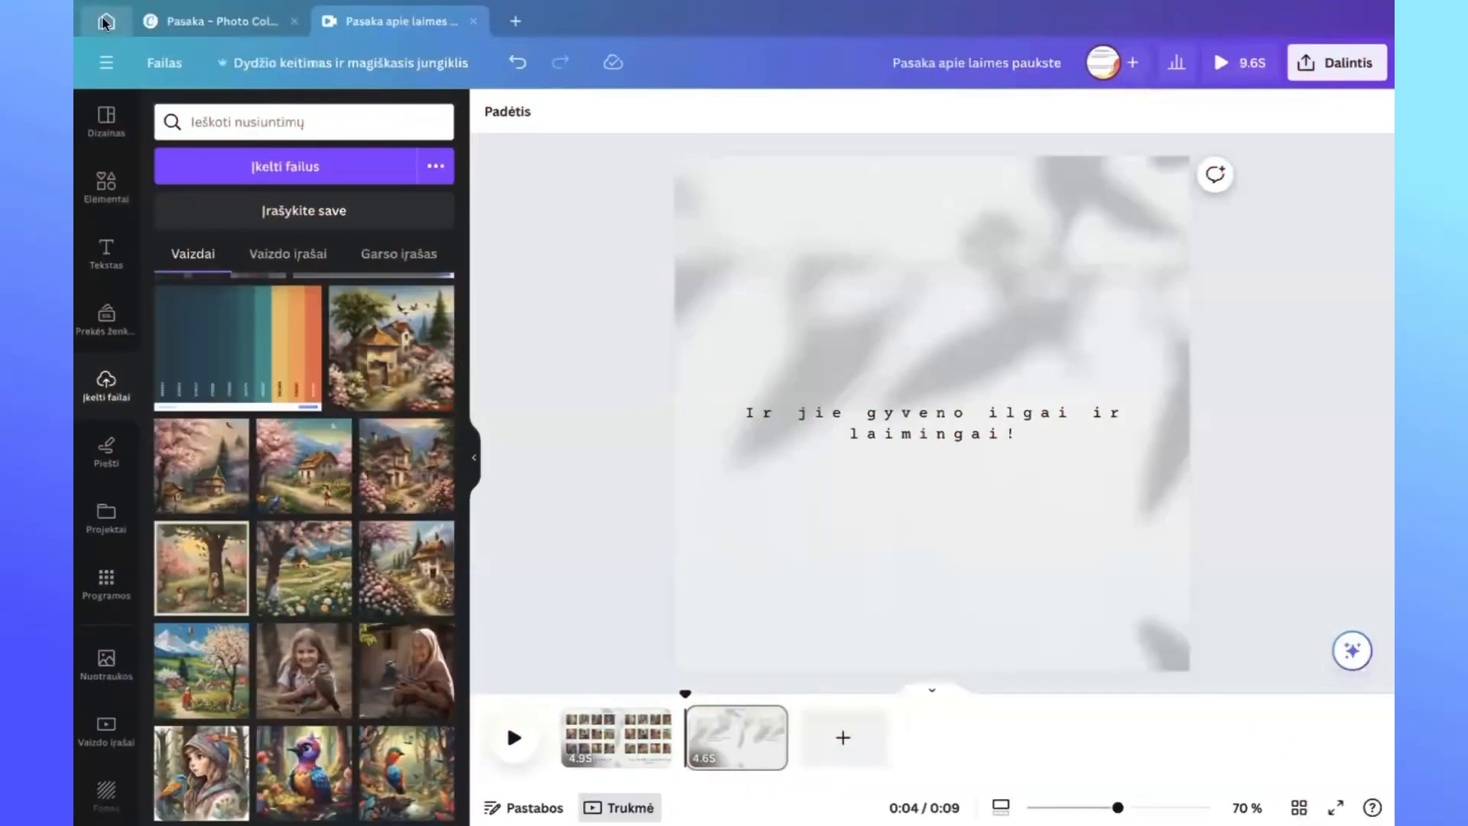
Create a new 800 x 800 px video collage and apply all three pages of the "Pastel Peach Watercolour Then & Now Family Video Collage" template.
{"action": "left_click", "coordinate": [106, 23]}
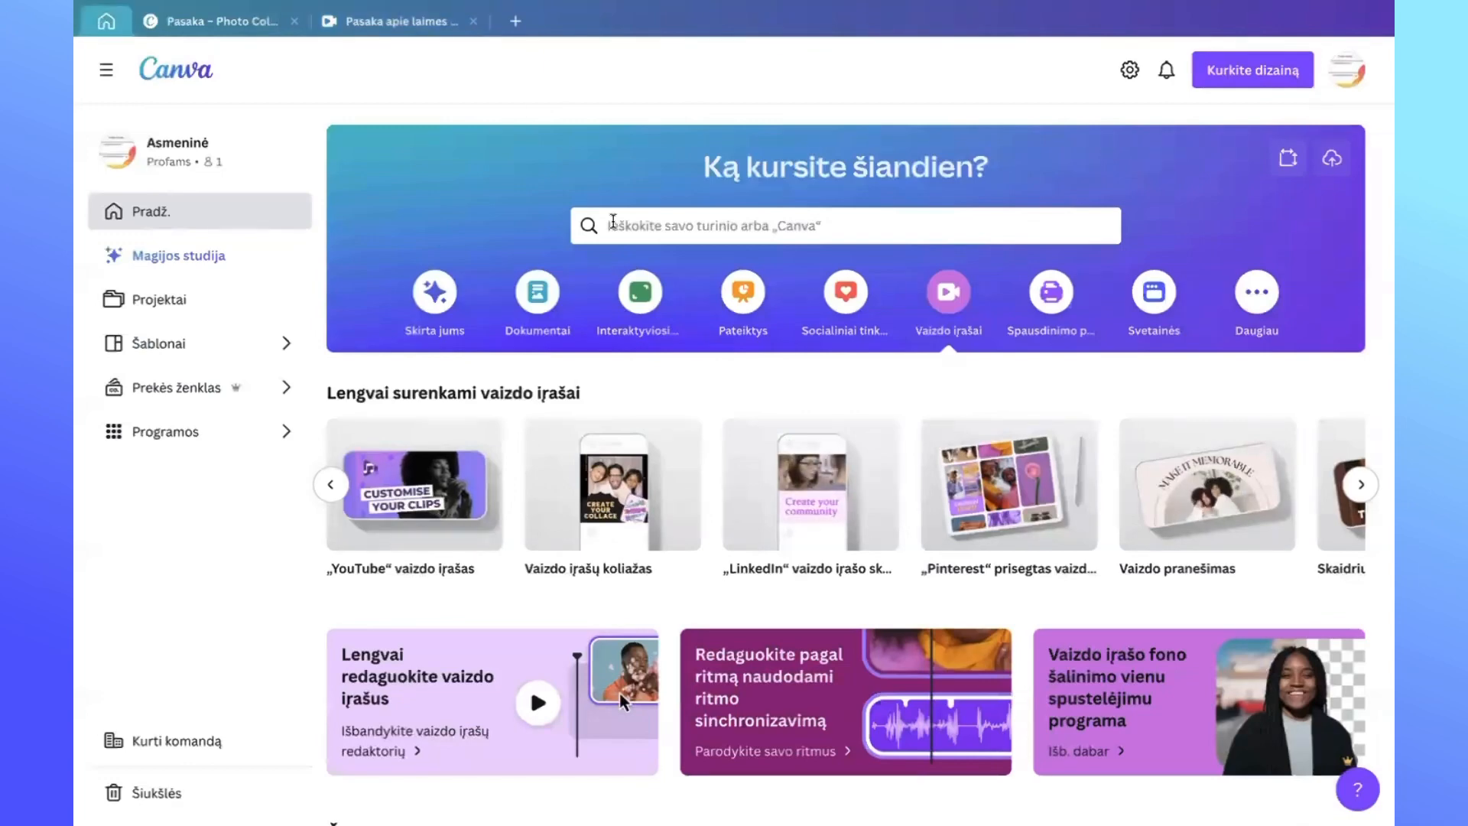
{"action": "scroll", "coordinate": [759, 543], "scroll_direction": "right", "scroll_amount": 2}
{"action": "left_click", "coordinate": [493, 501]}
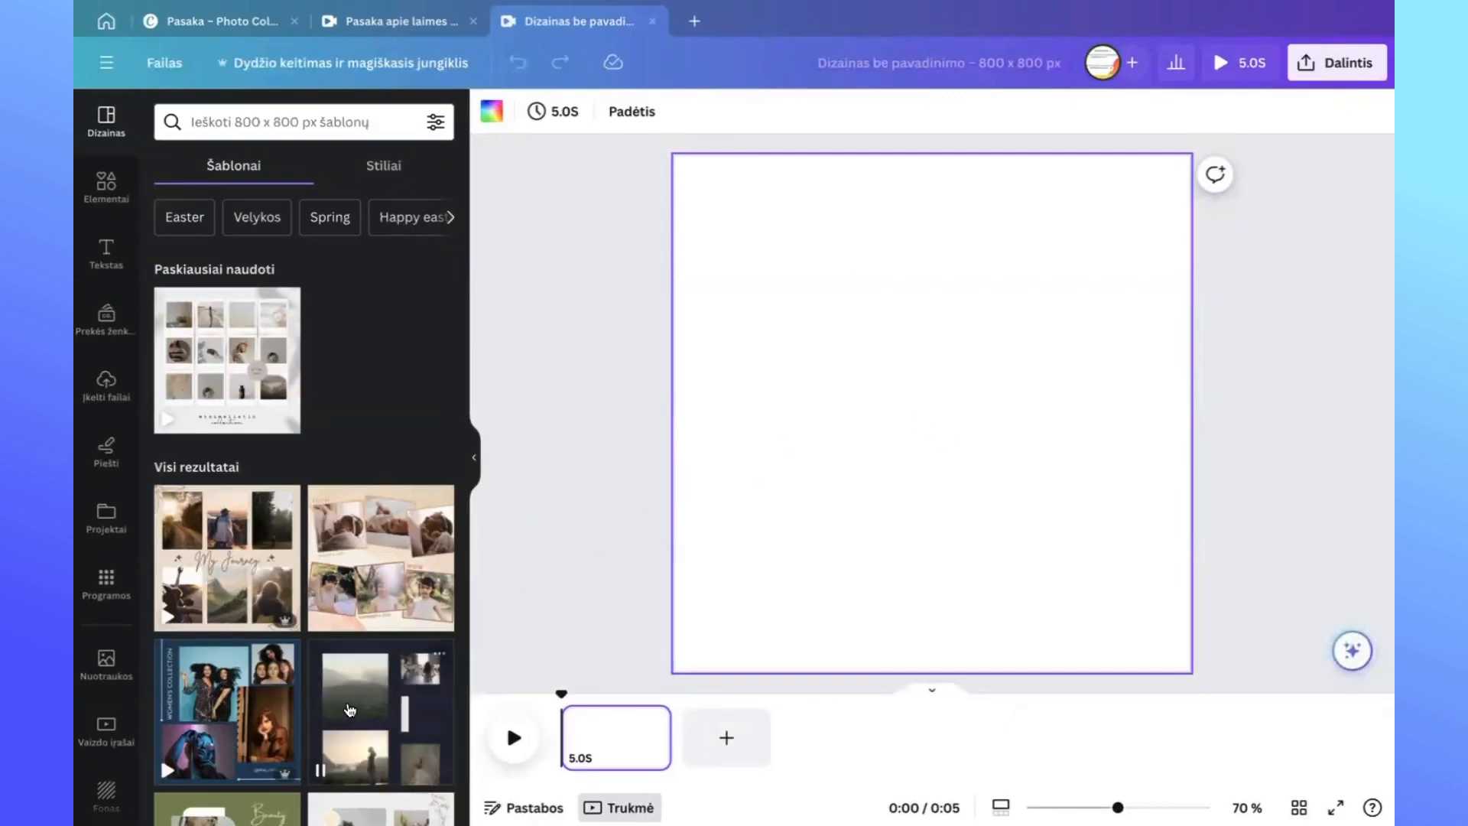
{"action": "left_click", "coordinate": [381, 566]}
{"action": "left_click", "coordinate": [284, 310]}
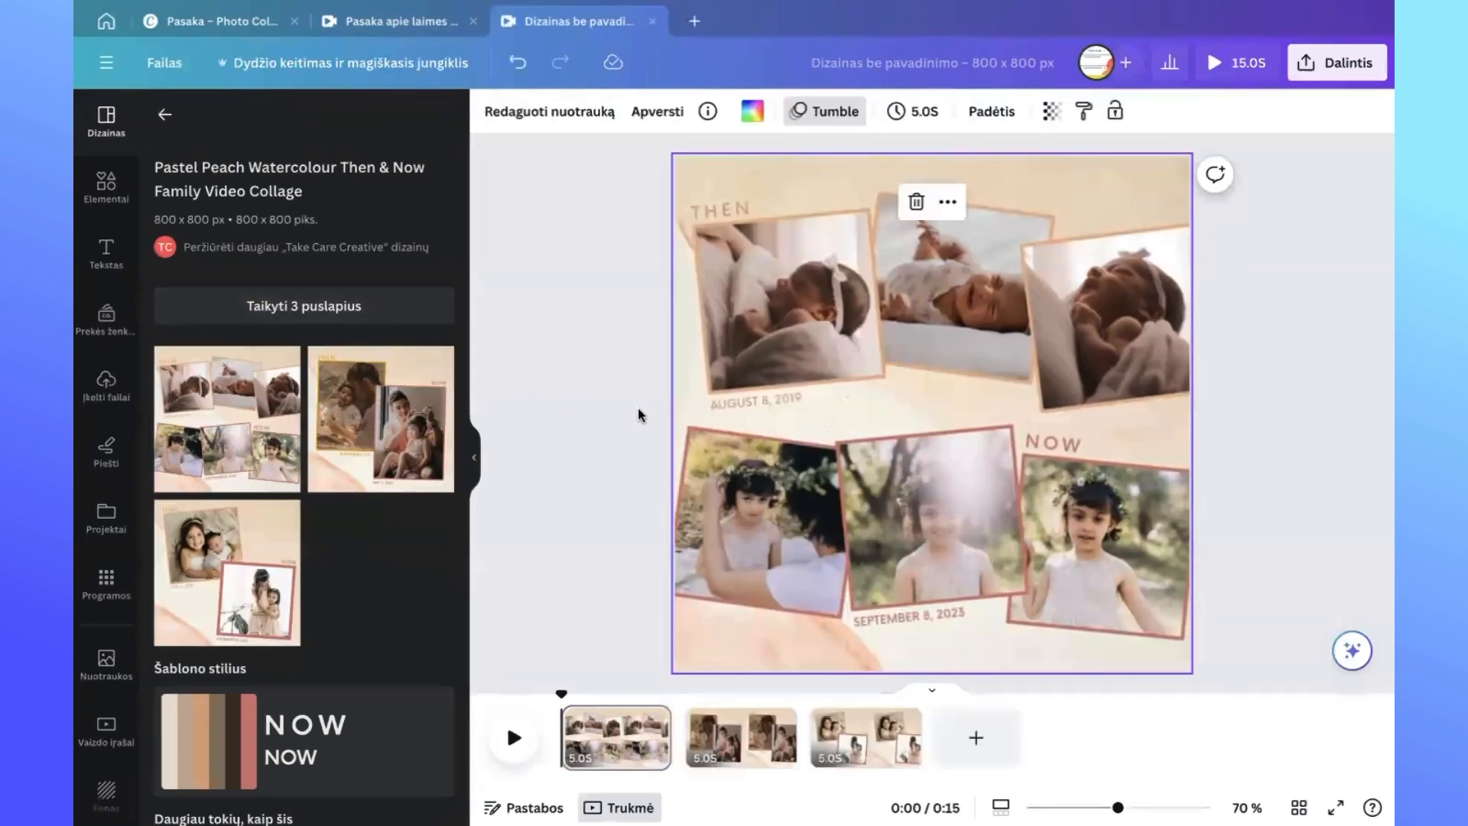
Examine the template's three pages, including their "THEN" and "NOW" labels and the framed photos.
{"action": "scroll", "coordinate": [639, 408], "scroll_direction": "down", "scroll_amount": 3}
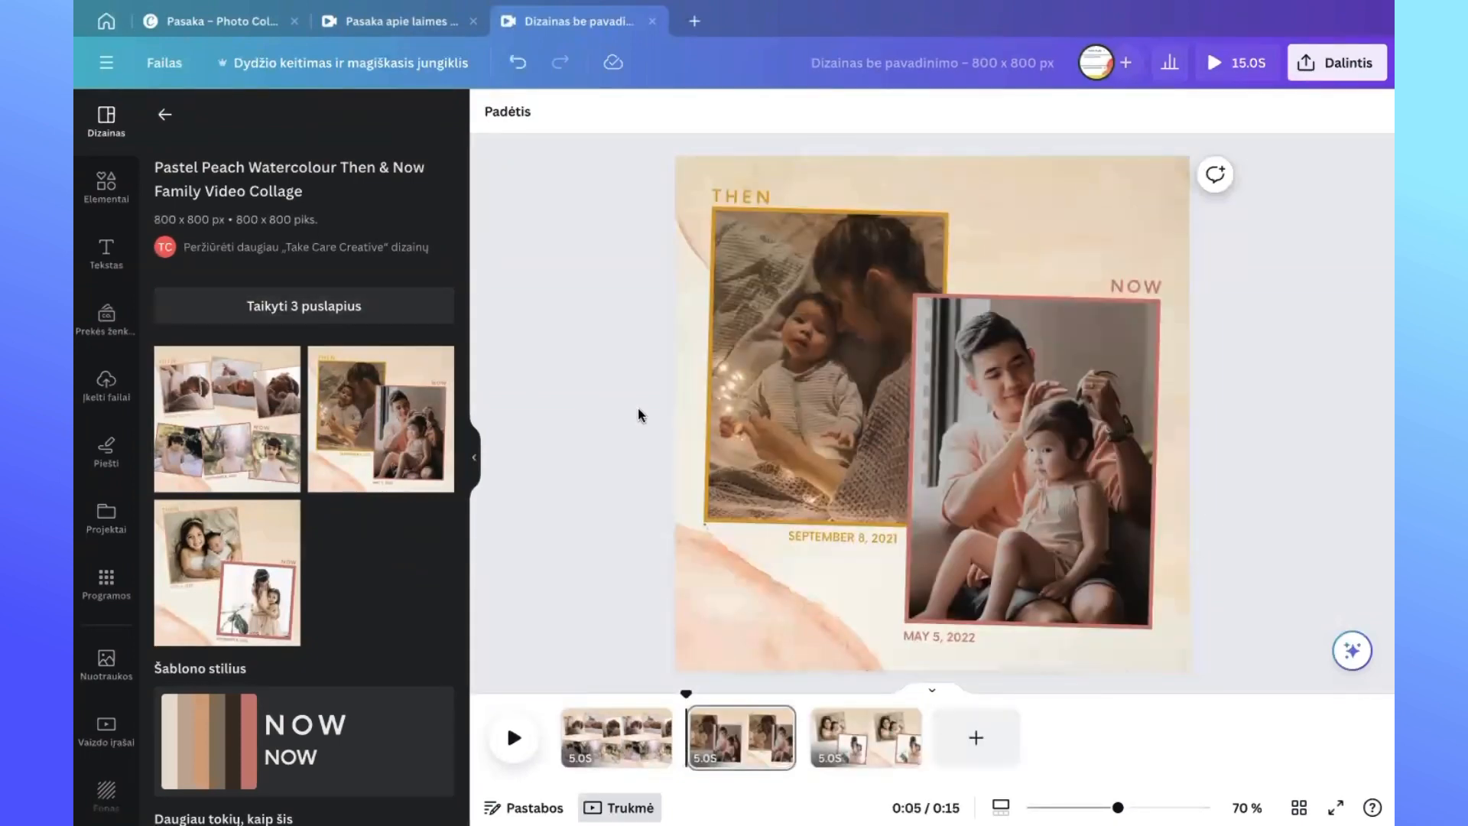
{"action": "scroll", "coordinate": [640, 412], "scroll_direction": "down", "scroll_amount": 3}
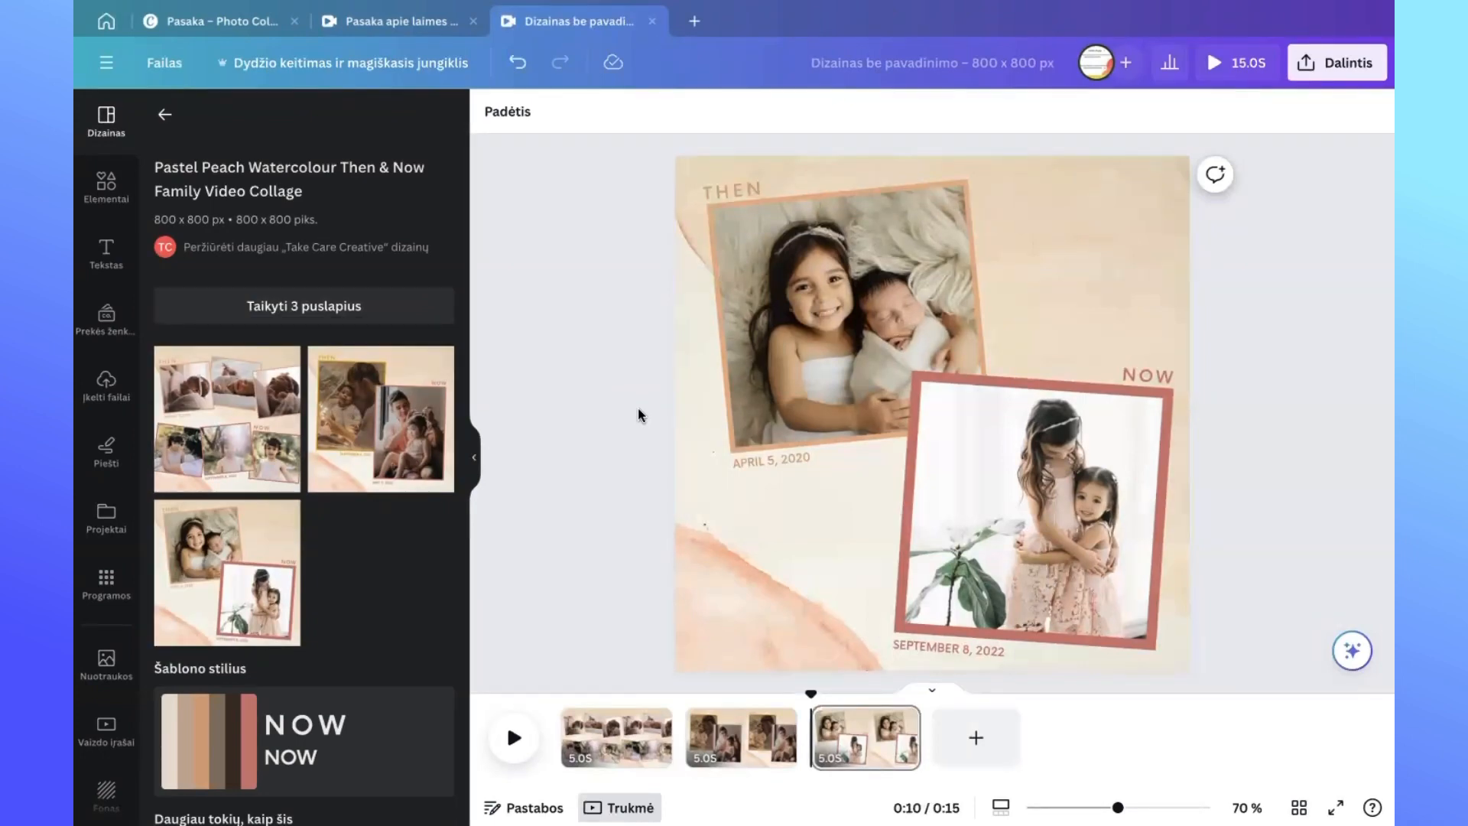
{"action": "key", "text": "ctrl+z"}
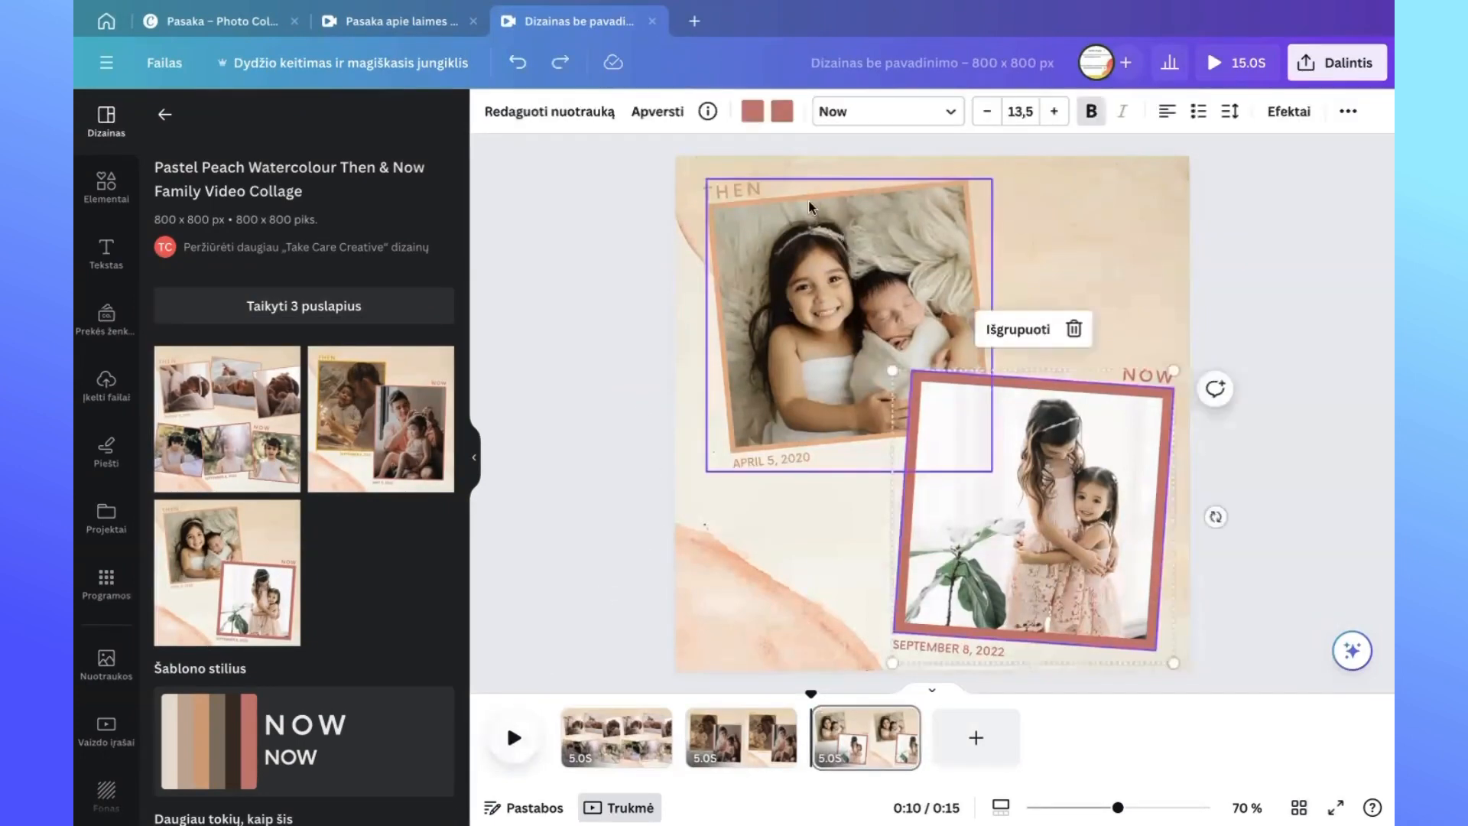
{"action": "left_click", "coordinate": [609, 334]}
{"action": "left_click", "coordinate": [725, 192]}
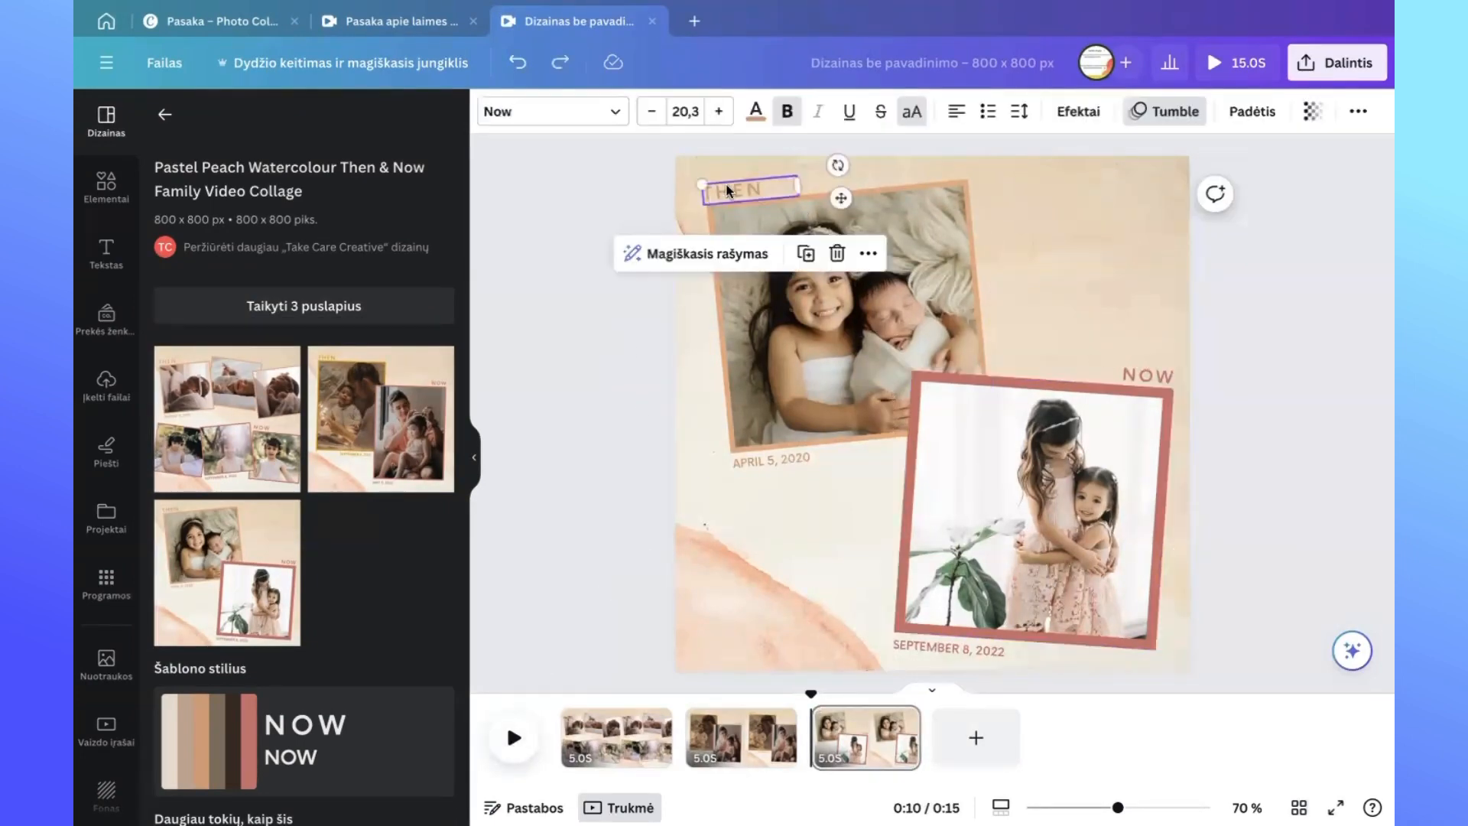
{"action": "left_click", "coordinate": [1144, 374]}
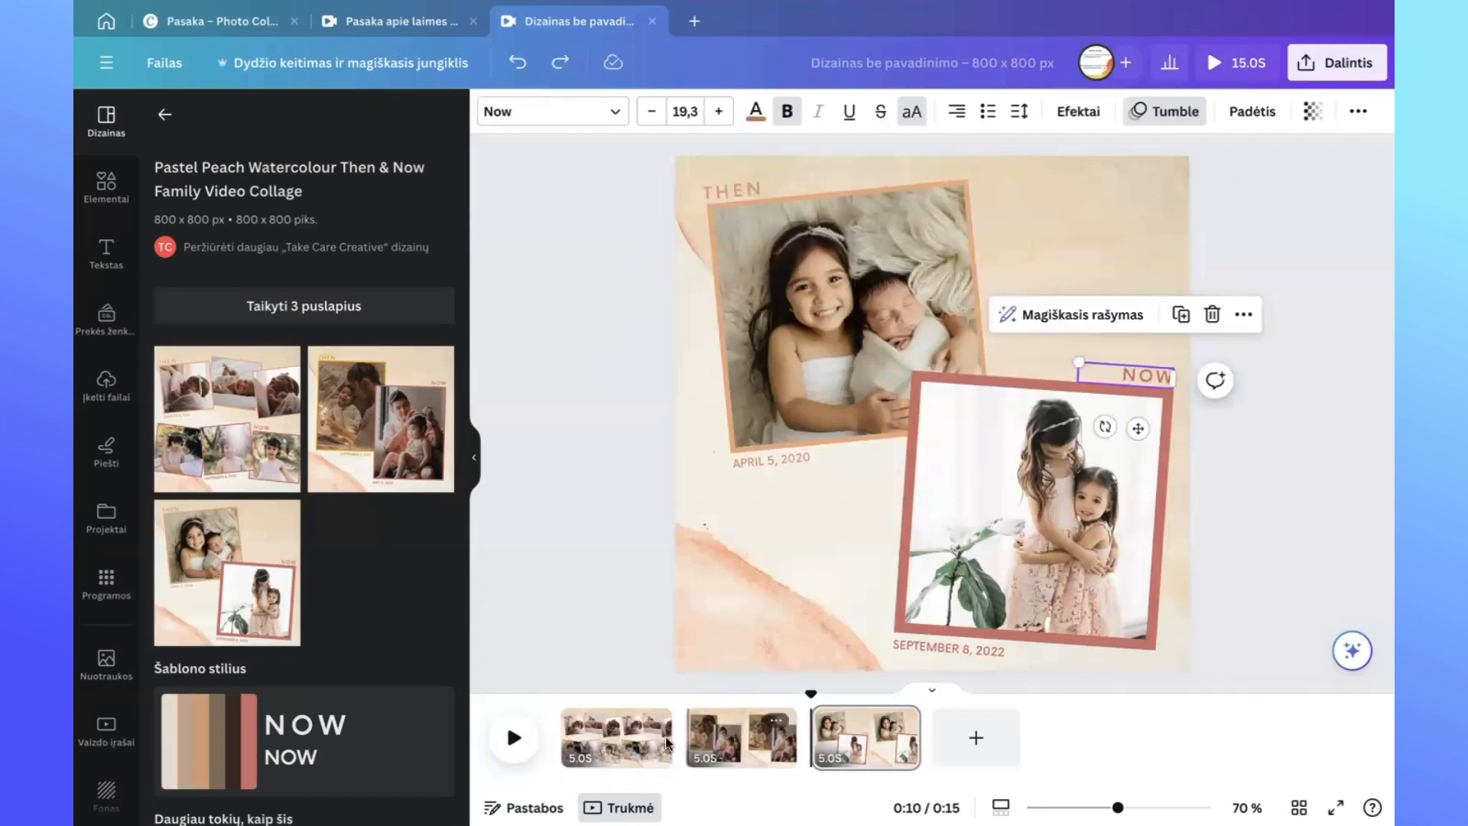
{"action": "left_click", "coordinate": [599, 746]}
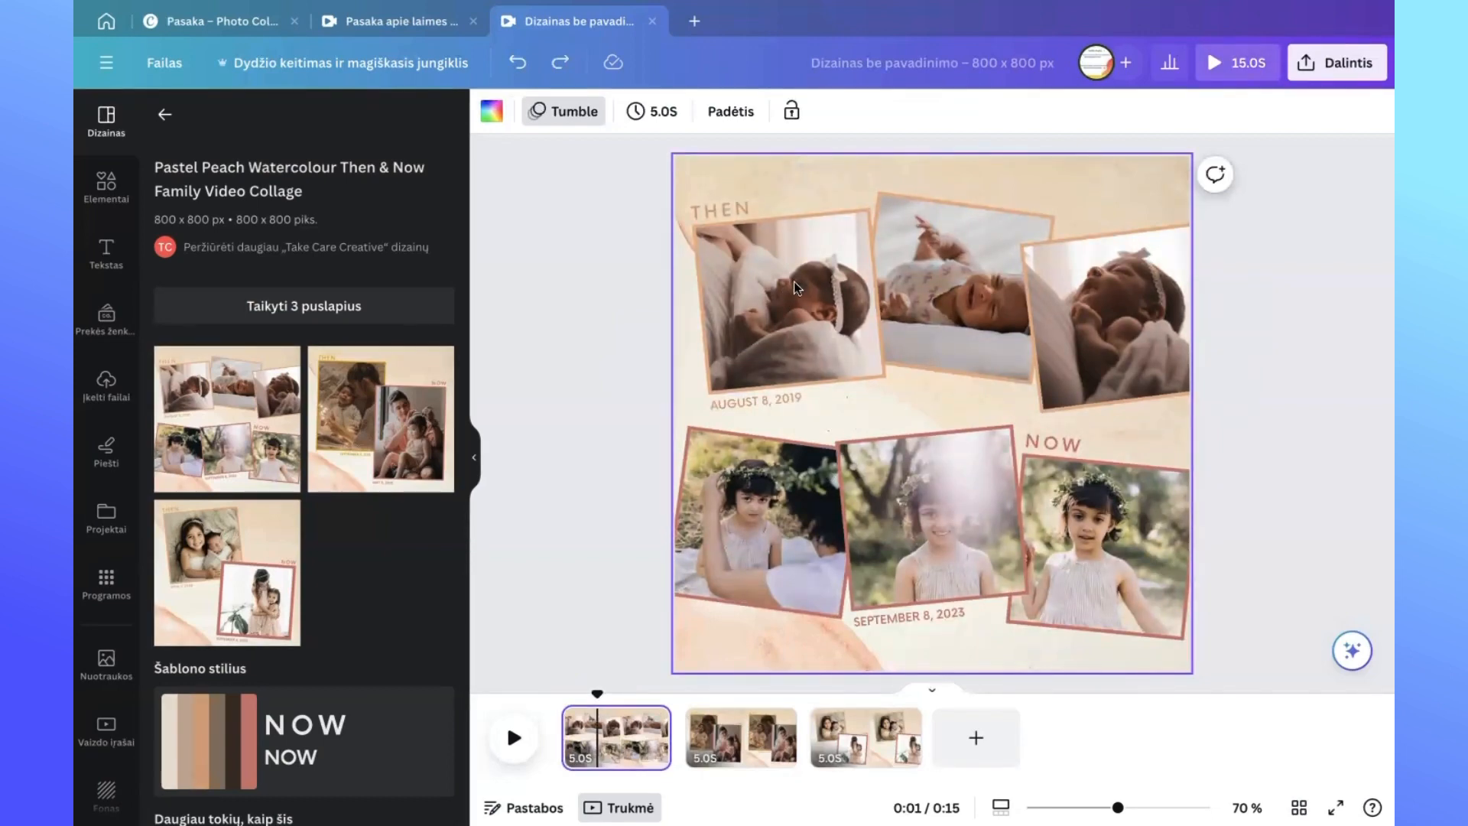
{"action": "left_click", "coordinate": [711, 206]}
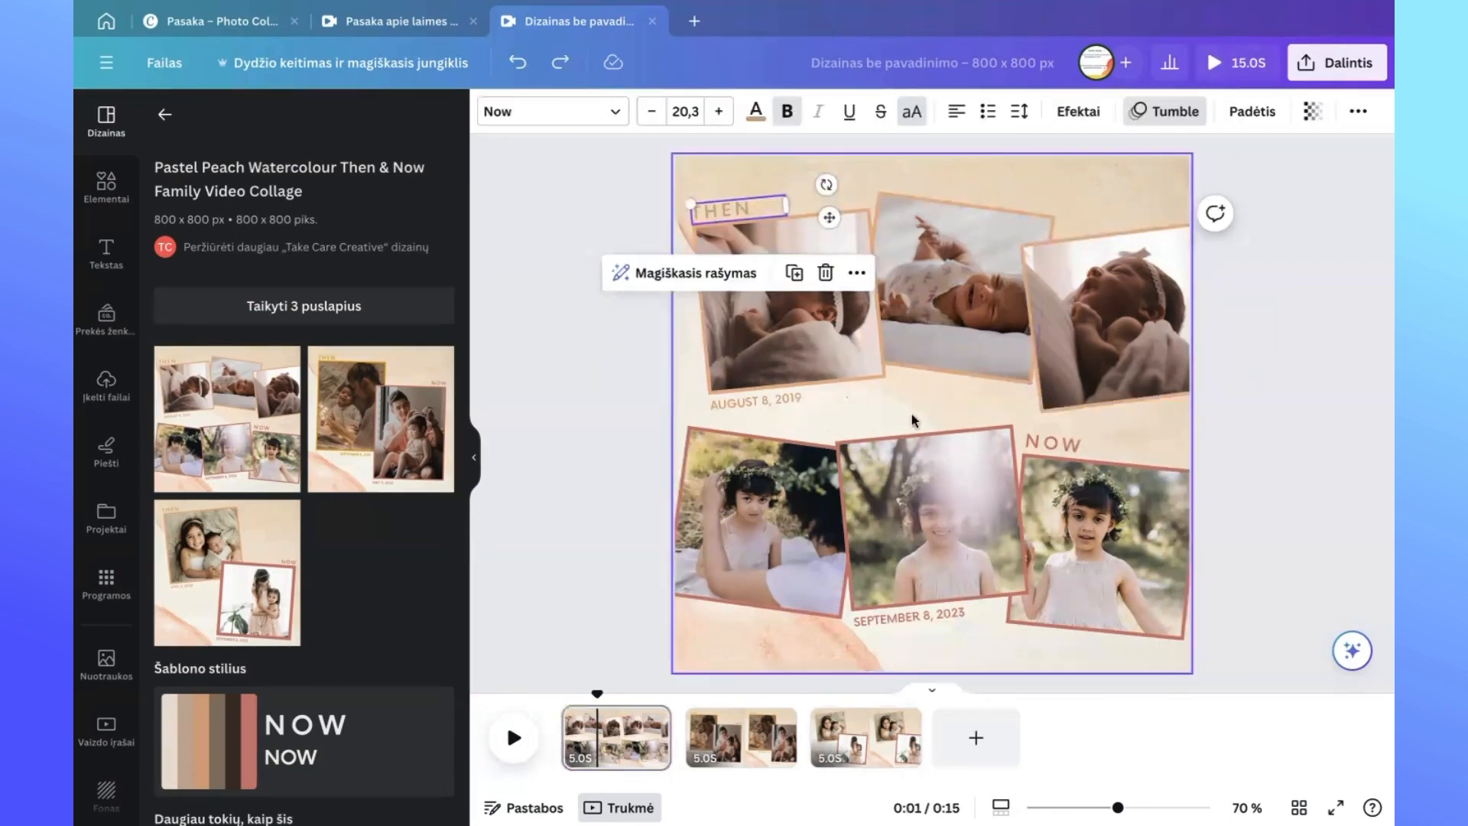
{"action": "left_click", "coordinate": [1058, 450]}
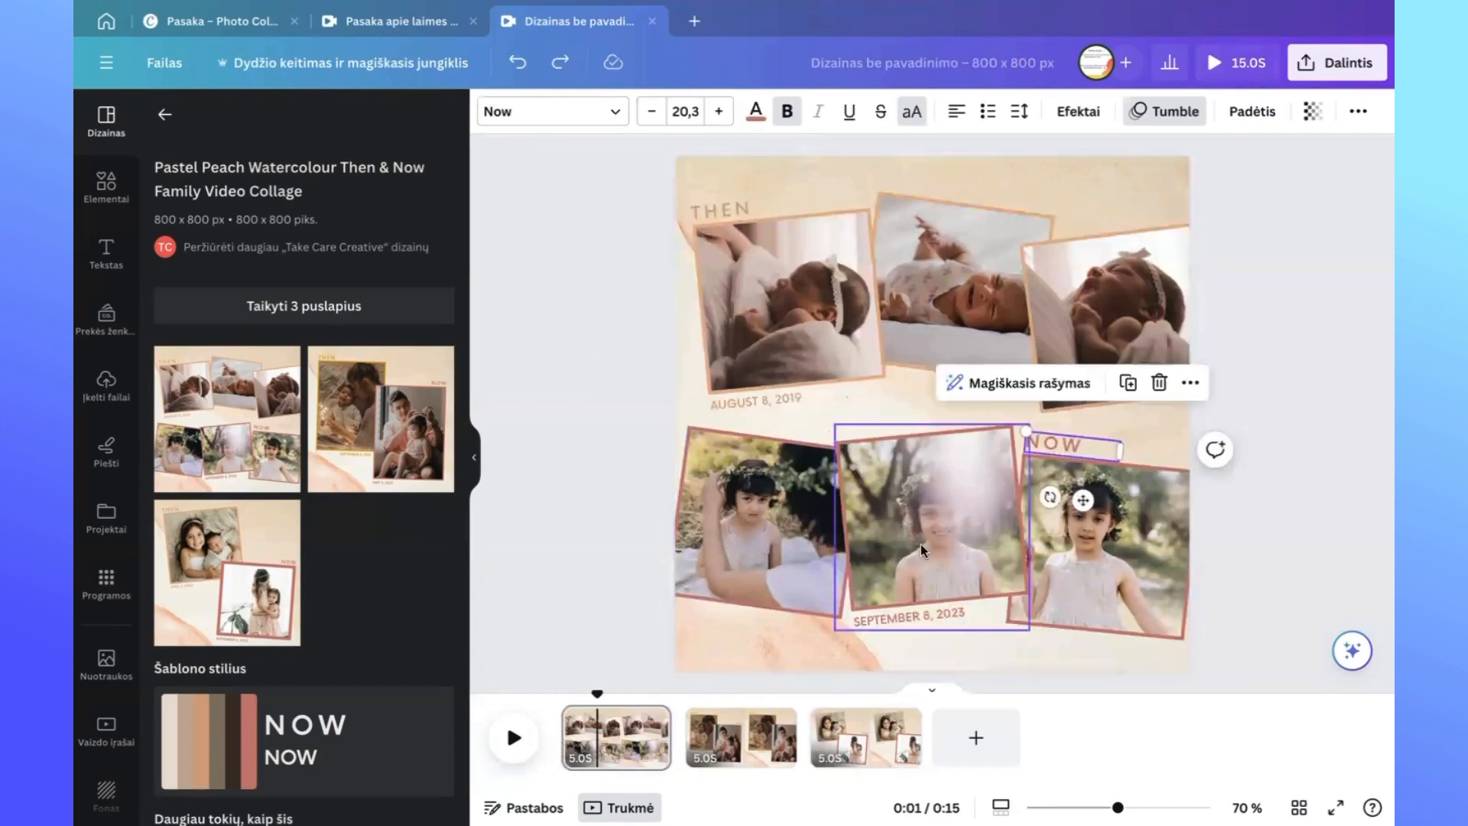
{"action": "left_click", "coordinate": [577, 466]}
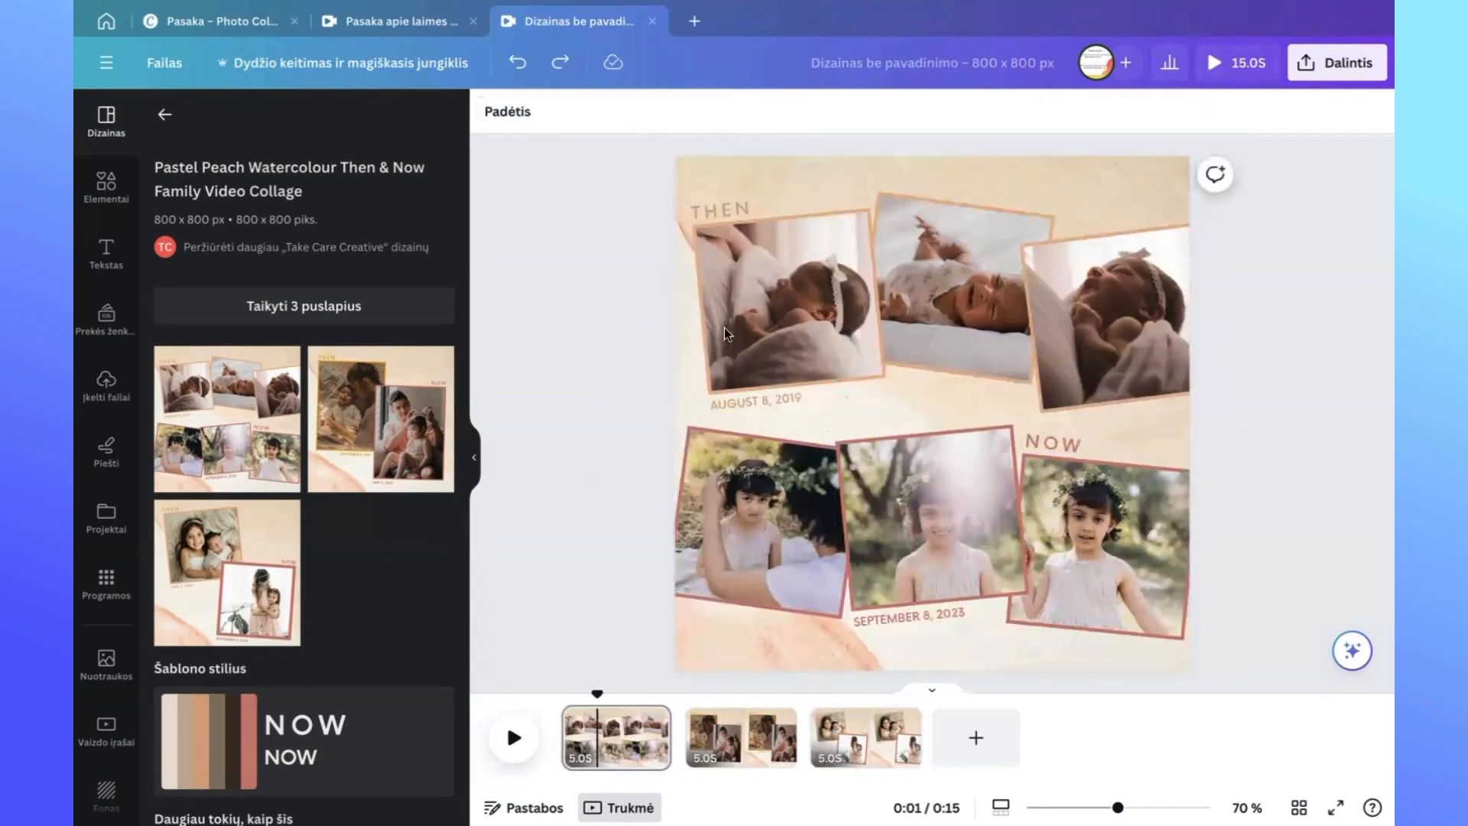
{"action": "left_click", "coordinate": [790, 286]}
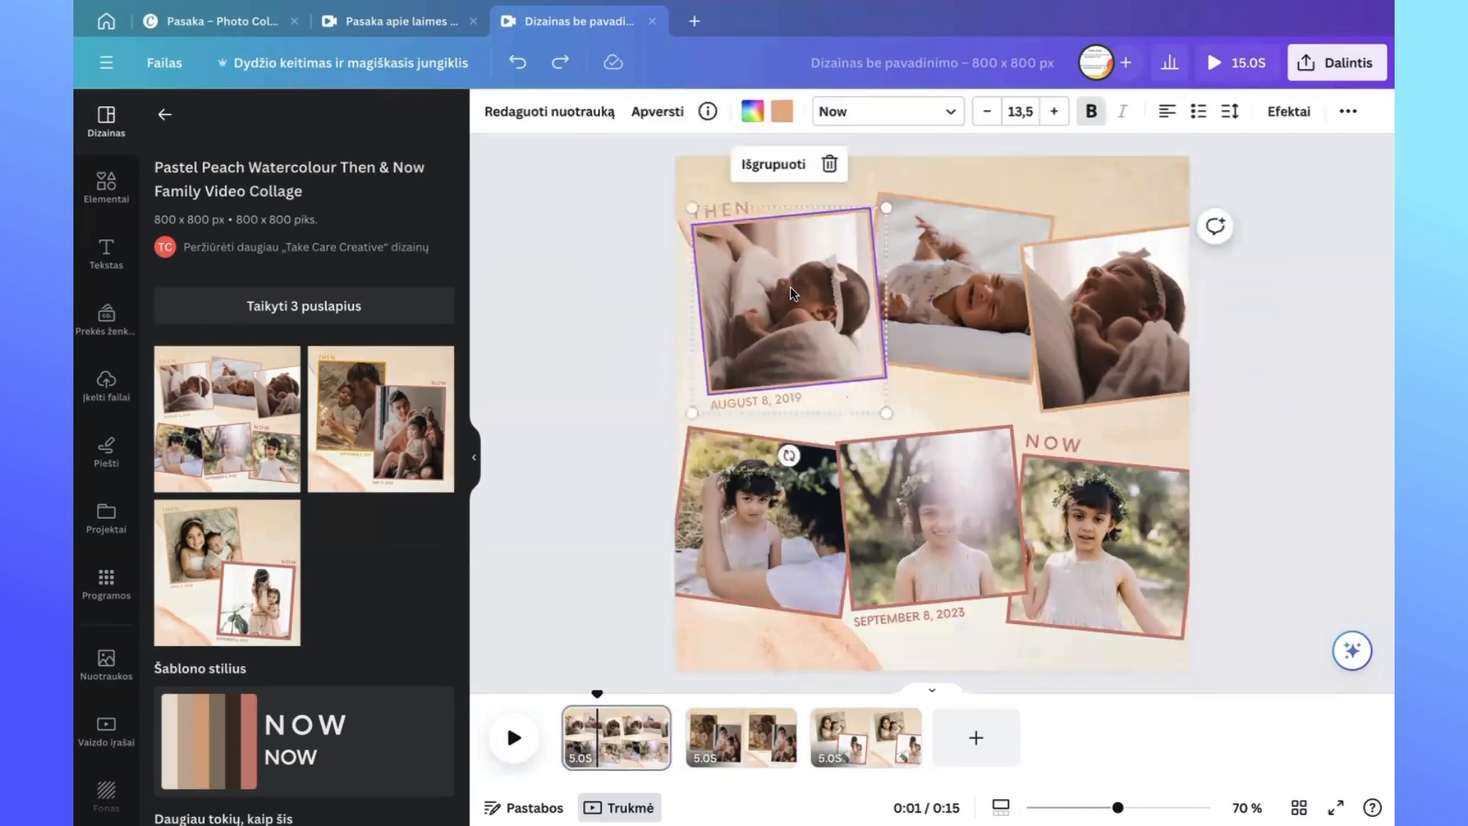
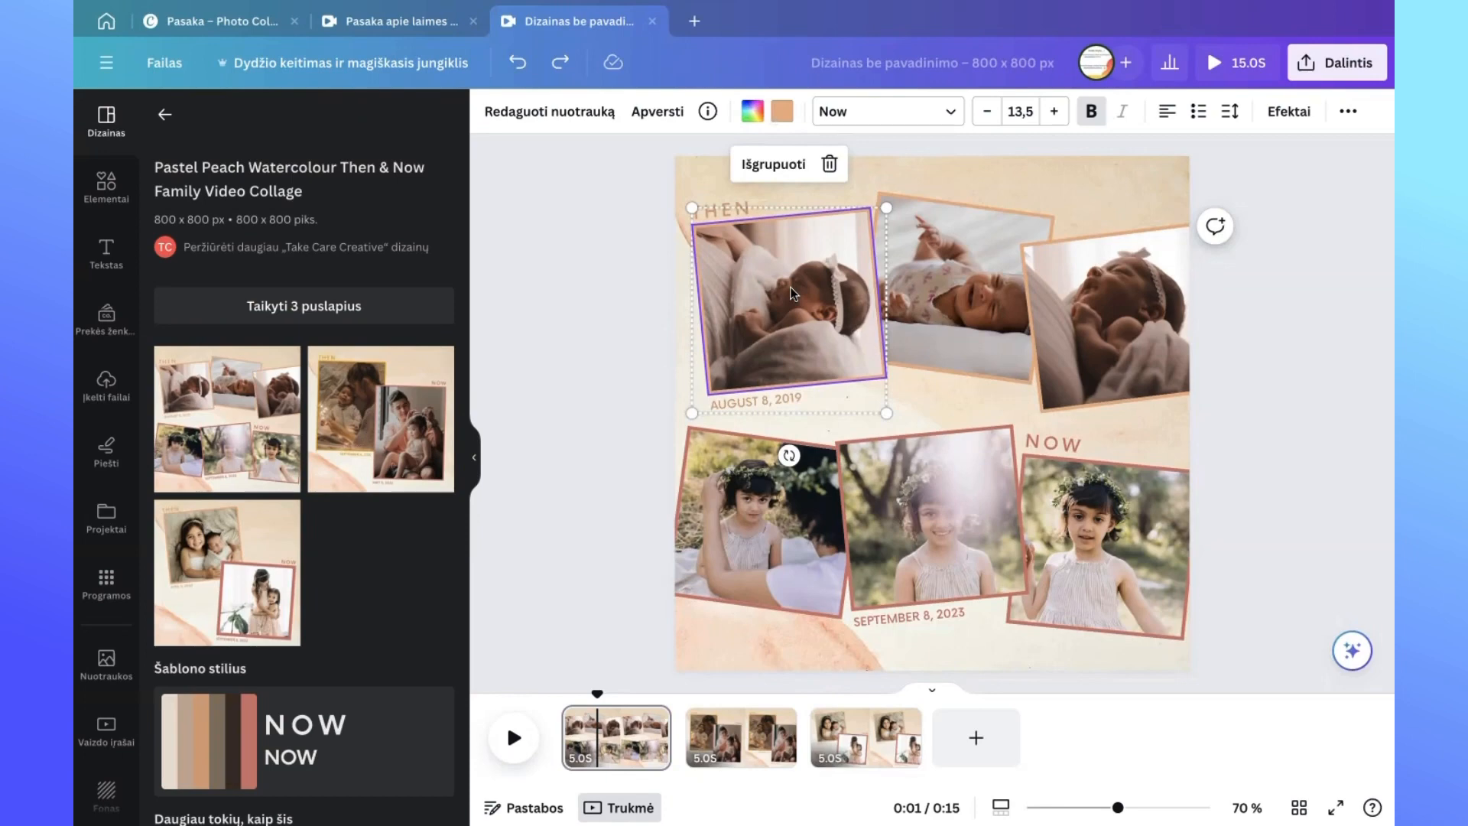
Delete the images from the middle and right photo frames of the first page's upper row, keeping the frames.
{"action": "left_click", "coordinate": [952, 298]}
{"action": "left_click", "coordinate": [955, 427]}
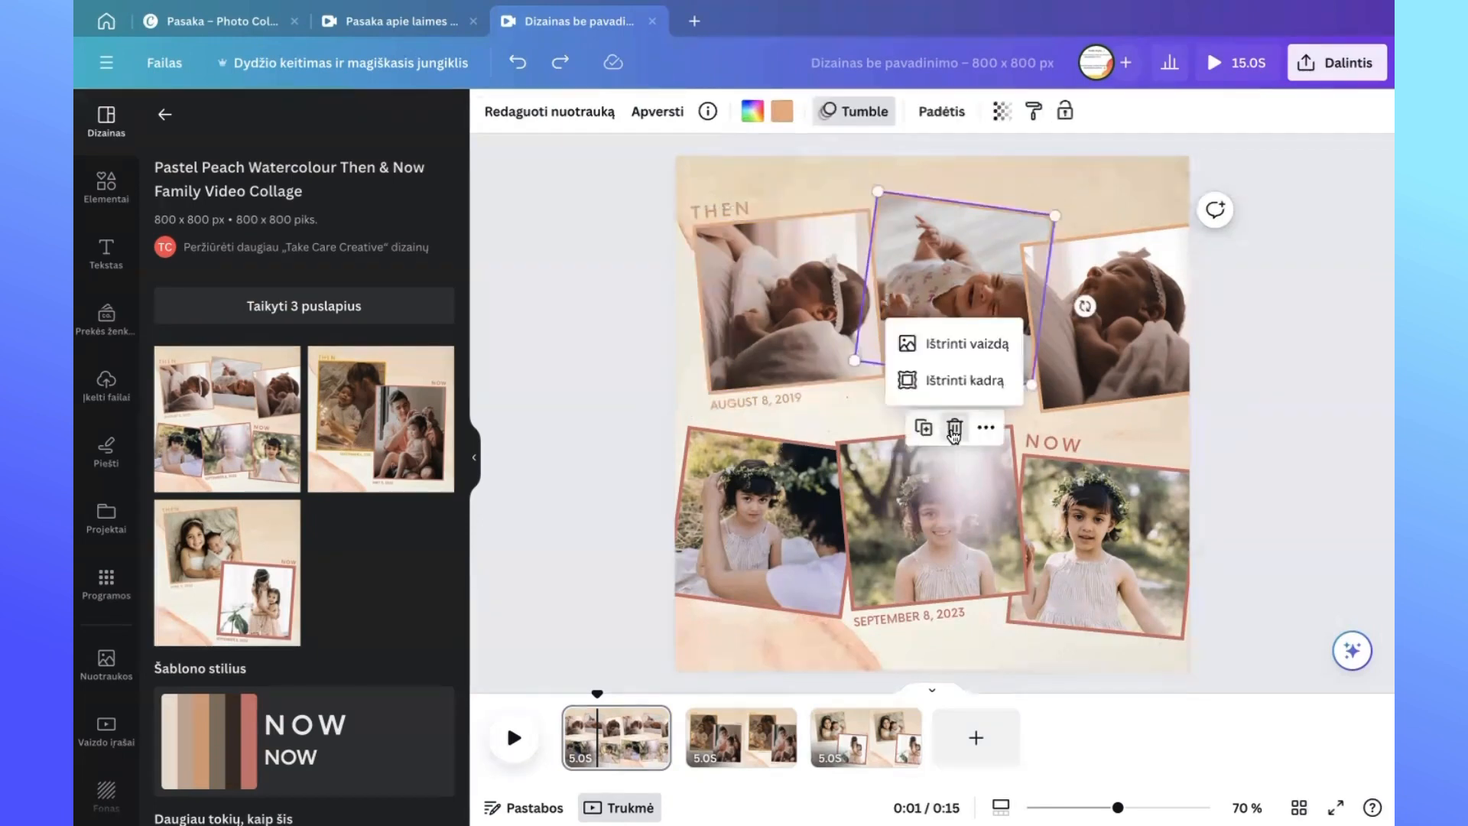
{"action": "left_click", "coordinate": [965, 346]}
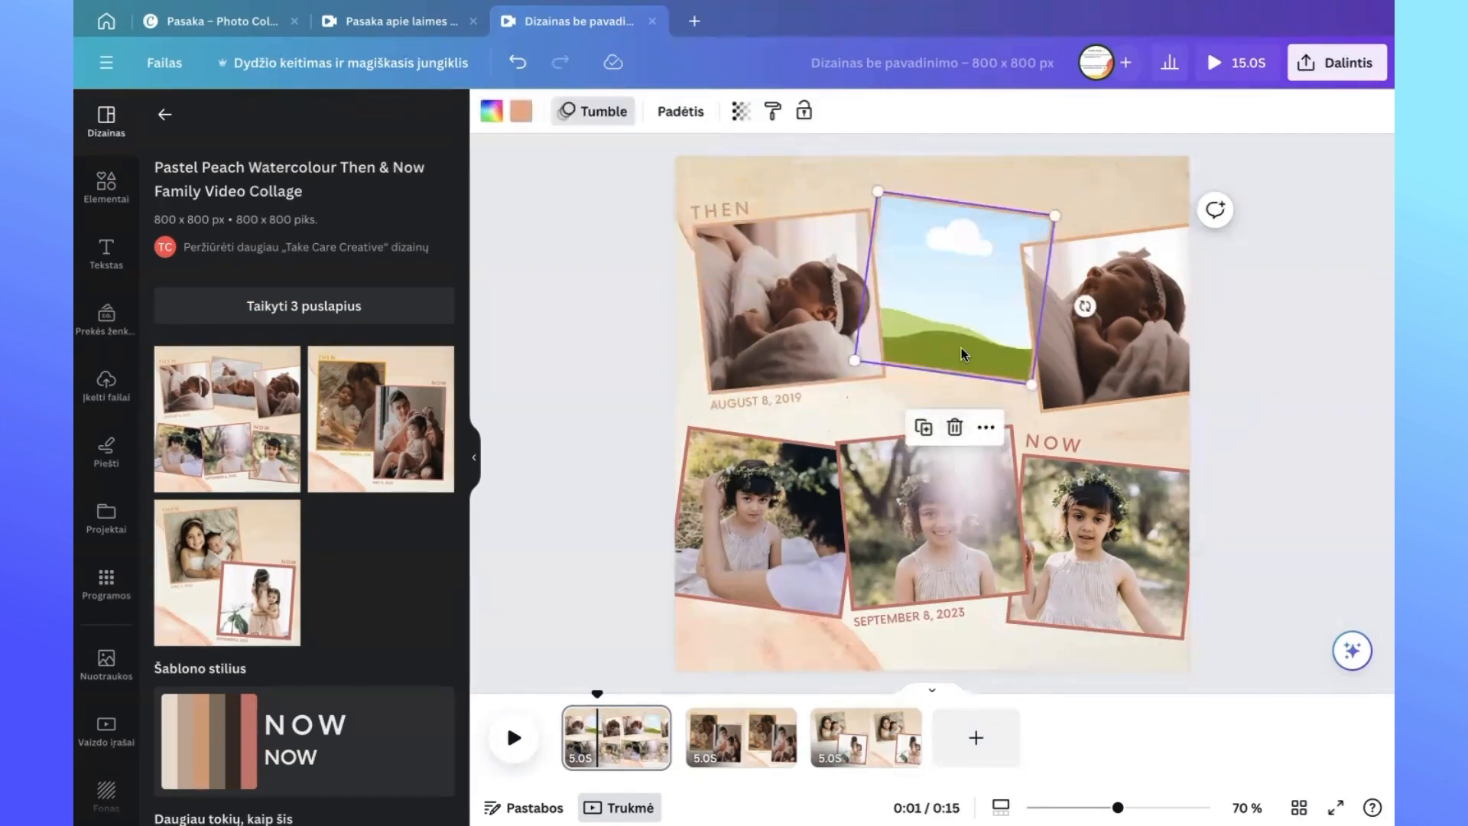
{"action": "left_click", "coordinate": [1136, 354]}
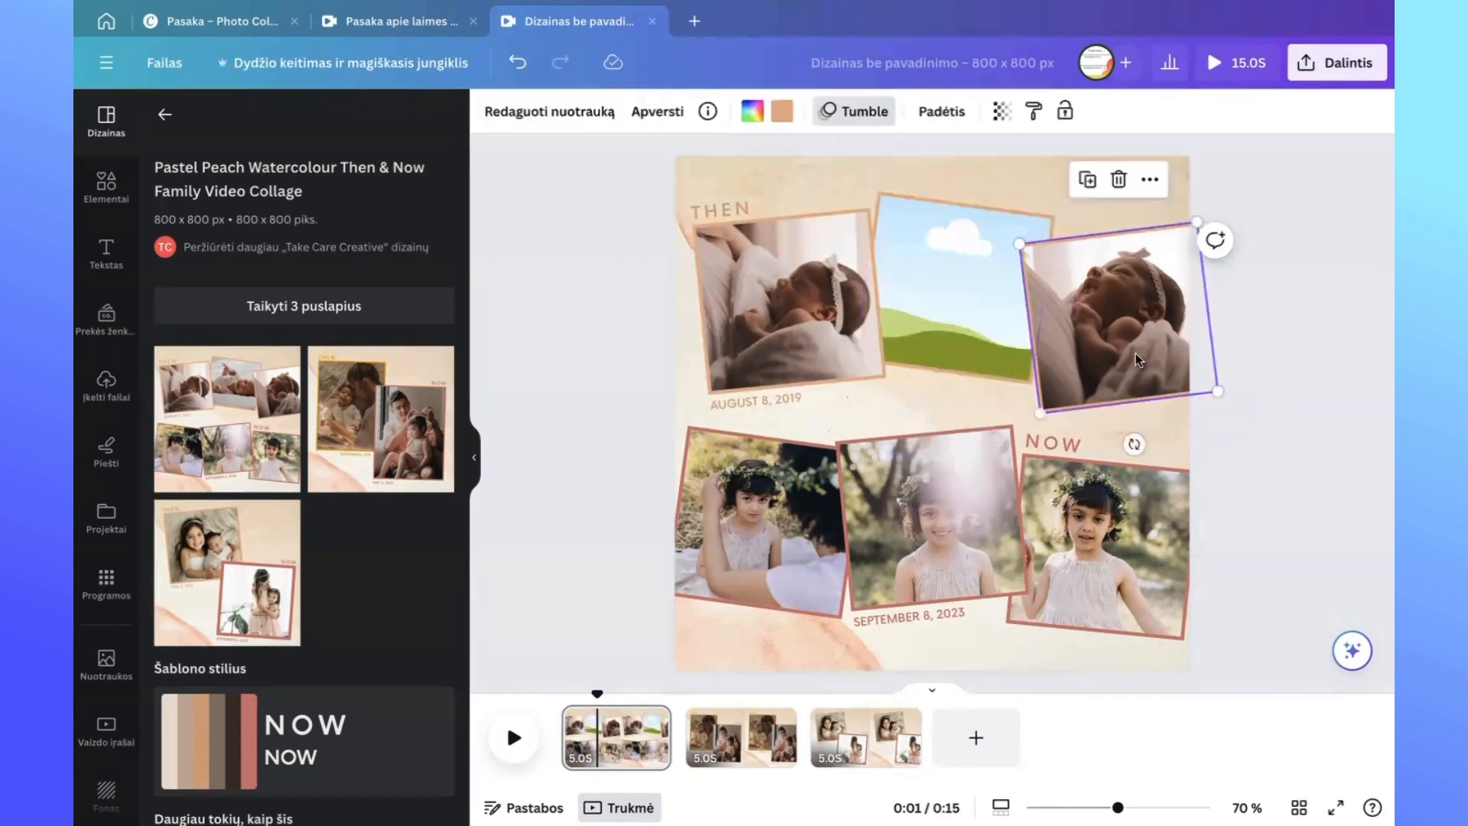
{"action": "left_click", "coordinate": [1119, 182]}
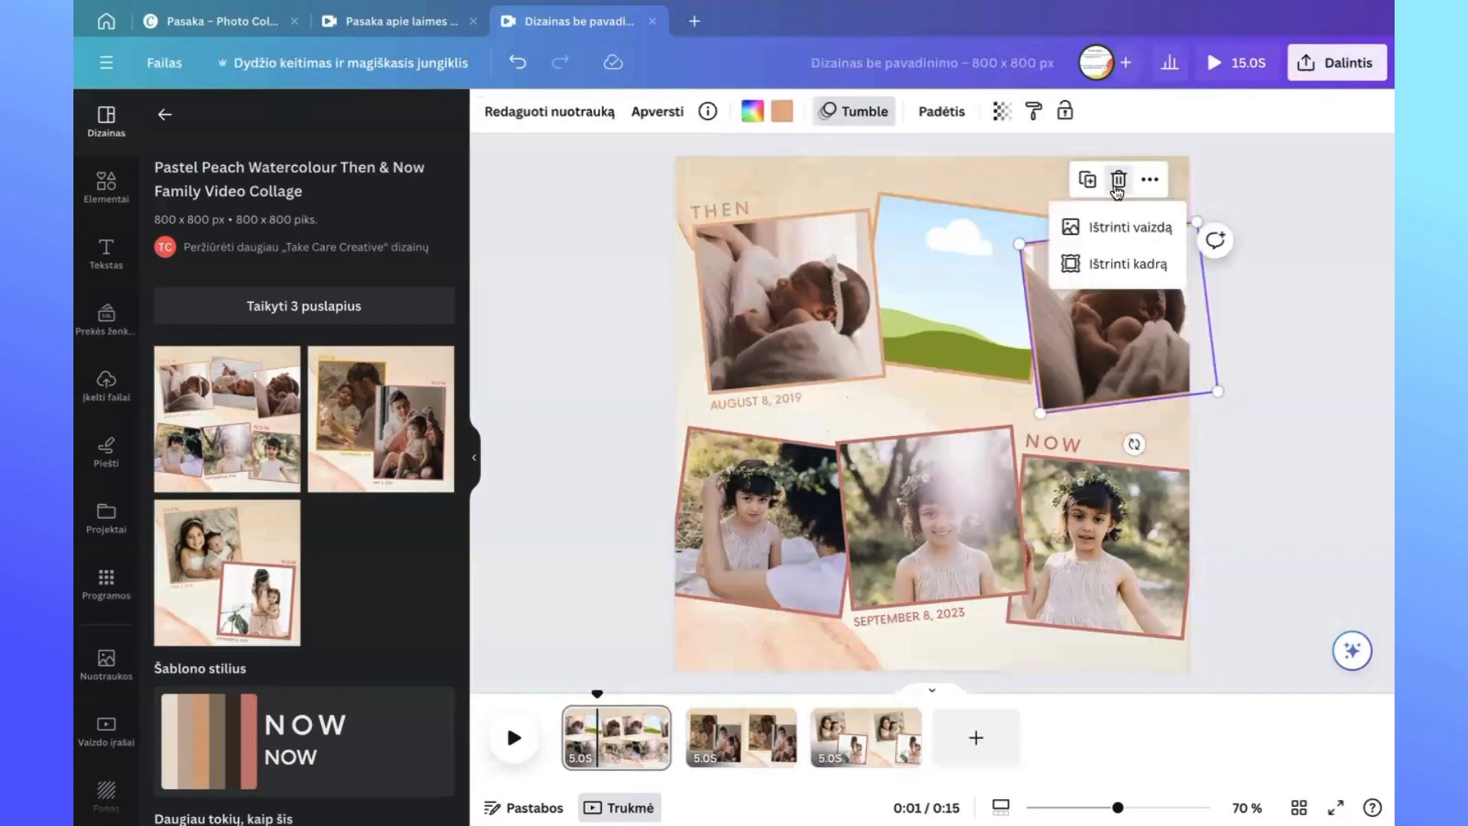
{"action": "left_click", "coordinate": [1123, 228]}
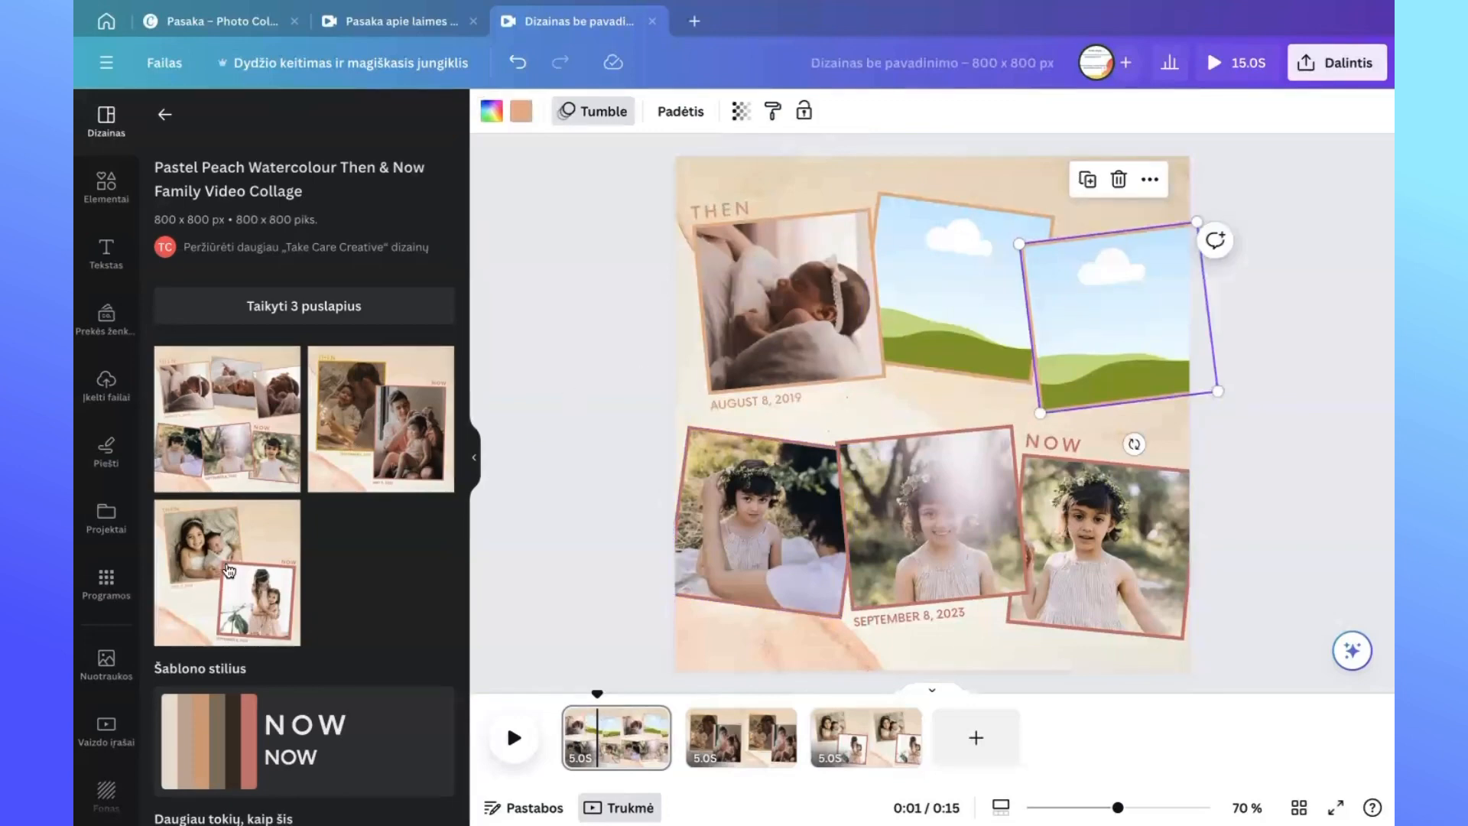
Change the first page's "THEN" label to "Pries" and its "NOW" label to "Po".
{"action": "left_click", "coordinate": [94, 386]}
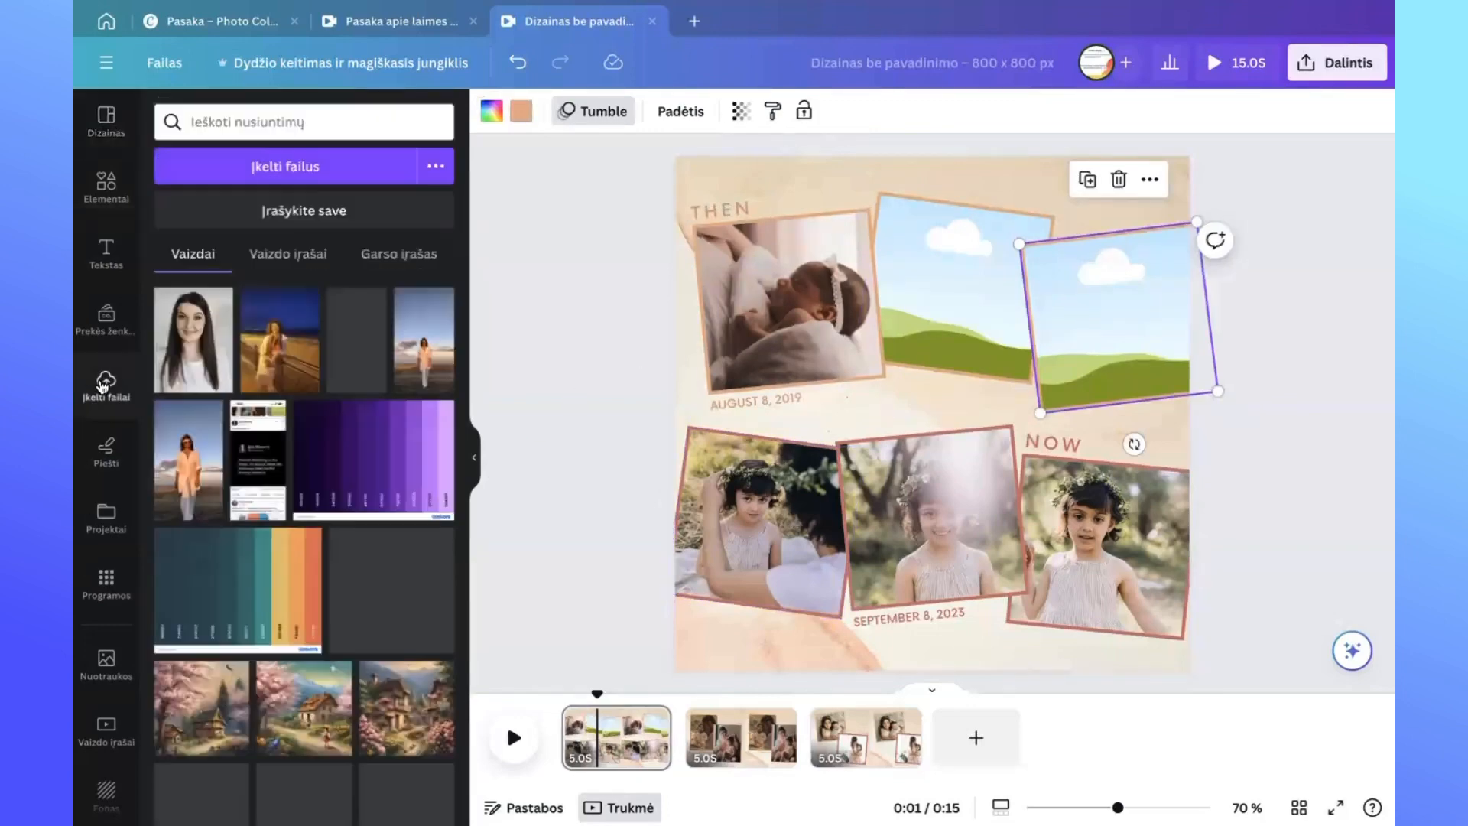
{"action": "scroll", "coordinate": [269, 499], "scroll_direction": "down", "scroll_amount": 5}
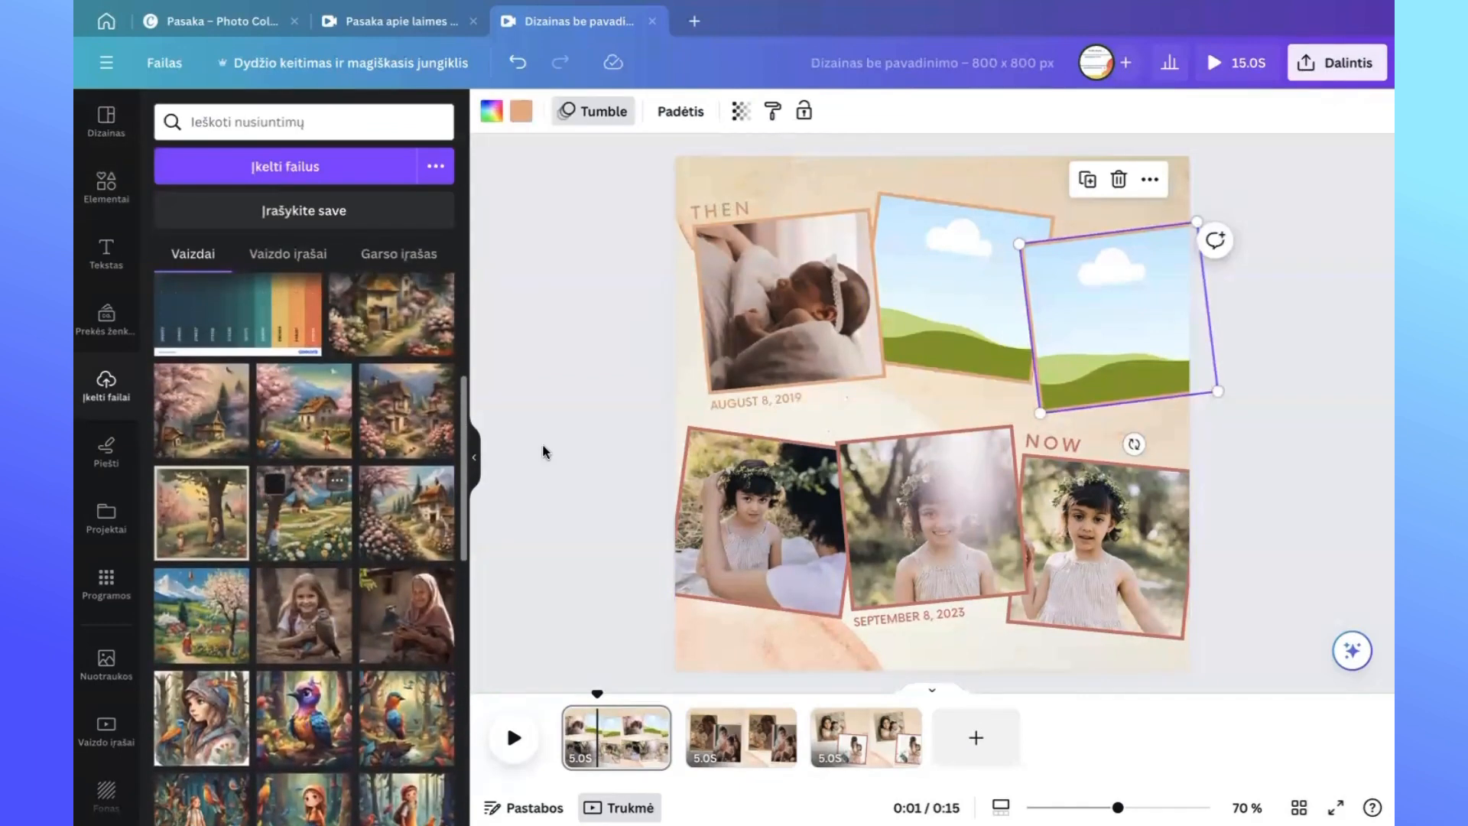
{"action": "left_click", "coordinate": [581, 414]}
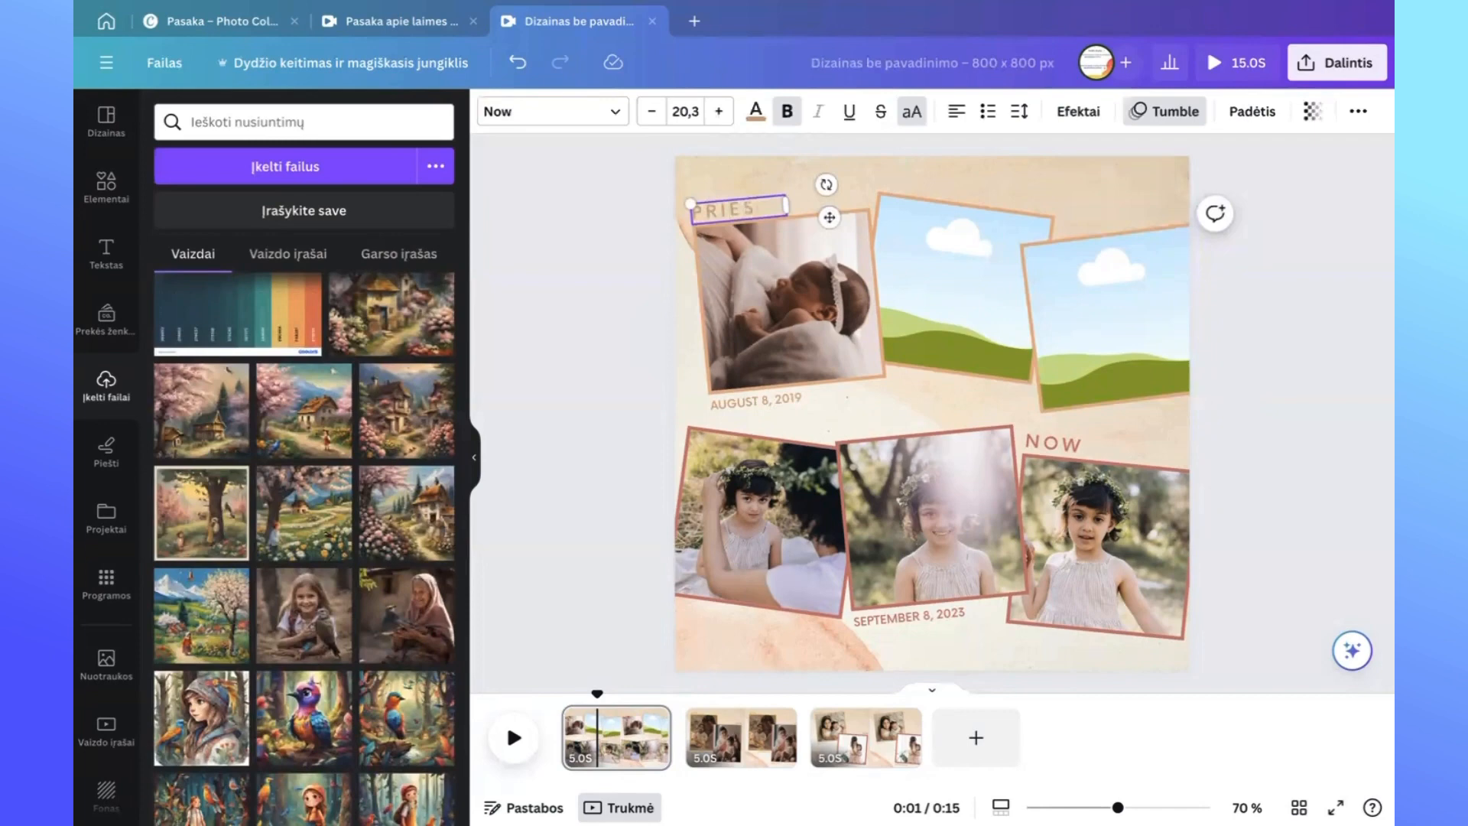
{"action": "left_click", "coordinate": [1053, 442]}
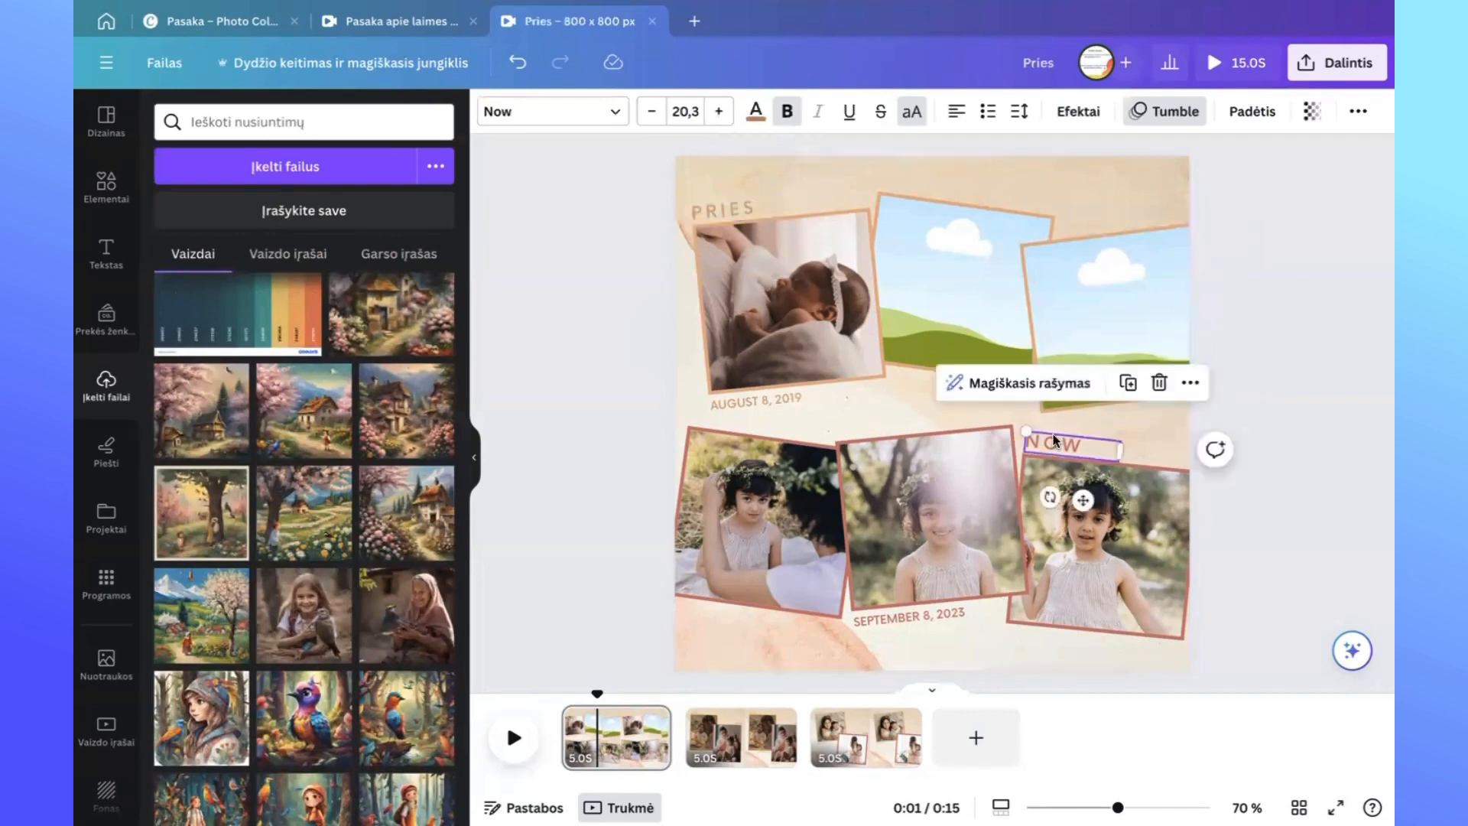
{"action": "double_click", "coordinate": [1058, 443]}
{"action": "type", "text": "Po"}
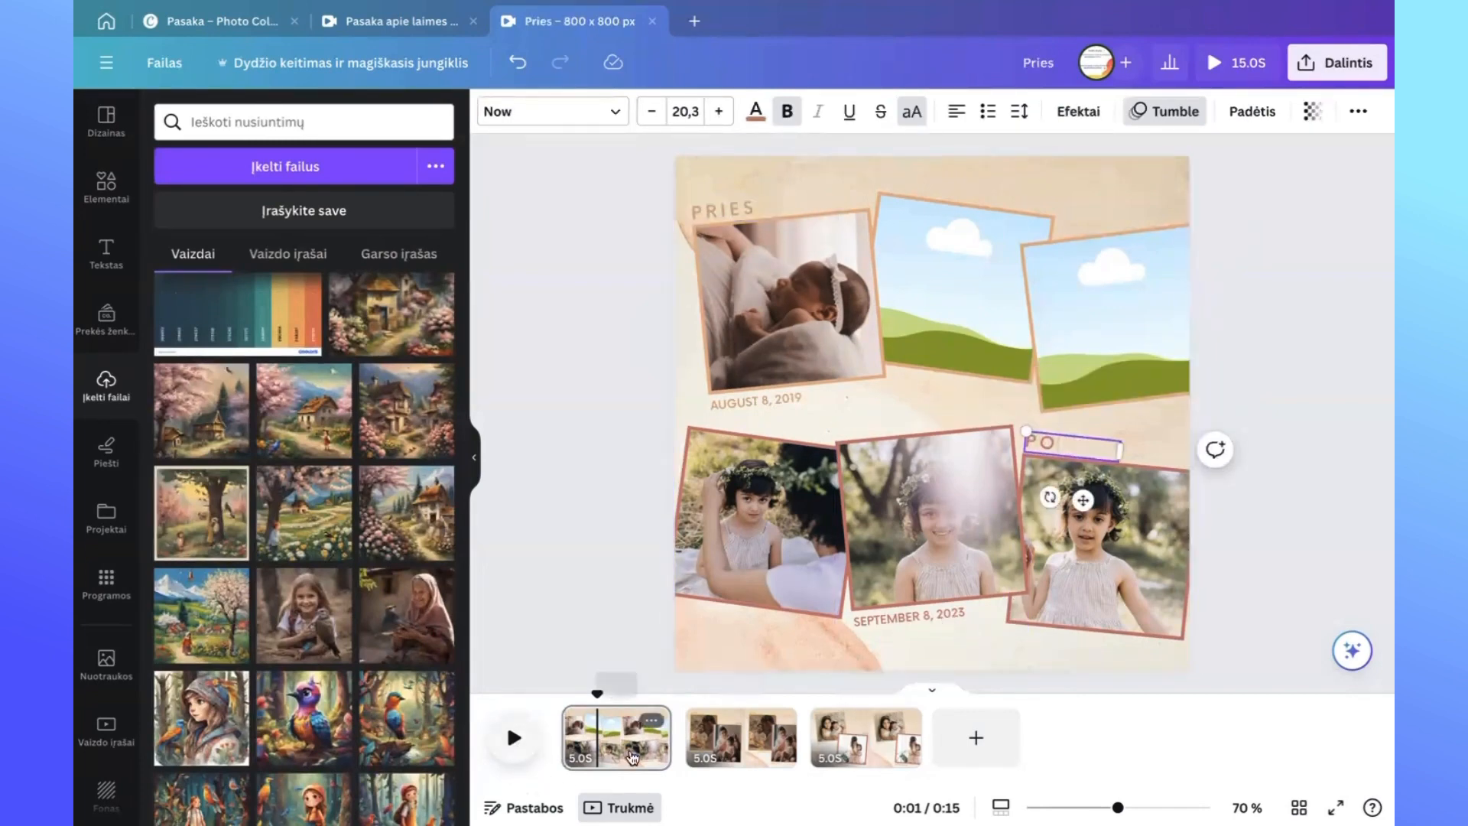
Look through the second and third pages, return to the first, and preview the whole video full-size before closing the preview.
{"action": "left_click", "coordinate": [749, 750]}
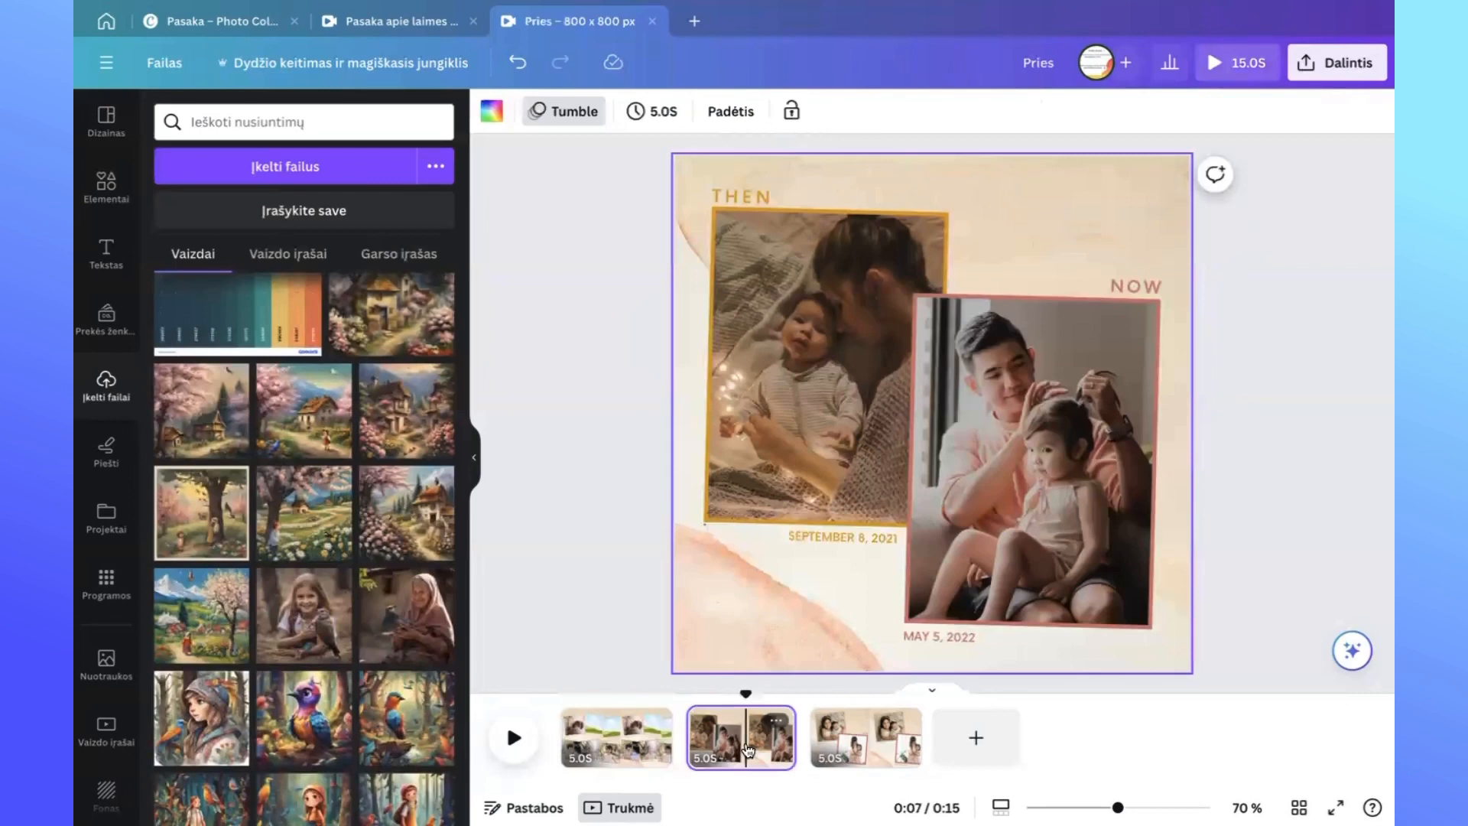
{"action": "left_click", "coordinate": [868, 742]}
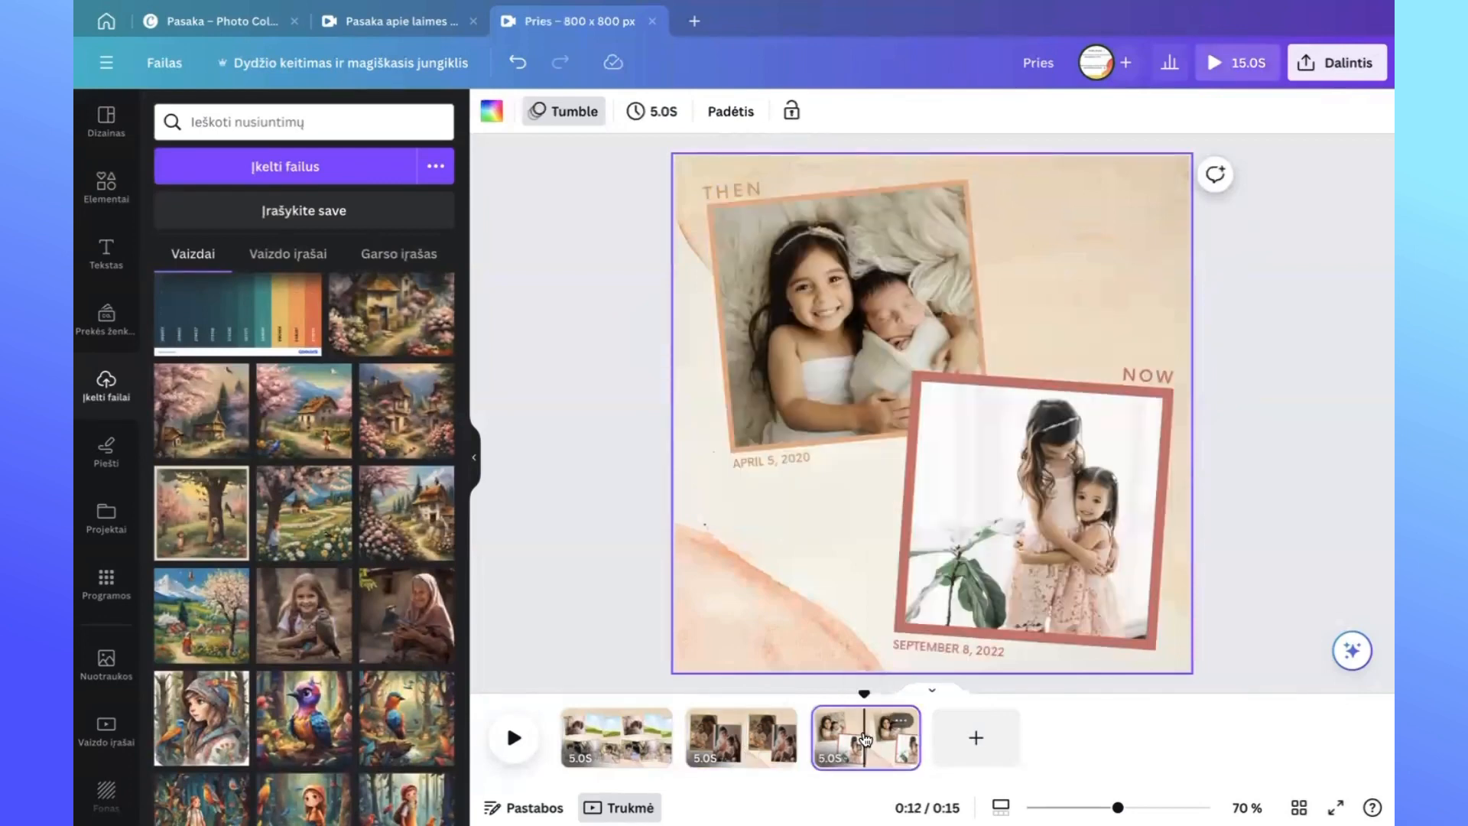
{"action": "left_click", "coordinate": [615, 736]}
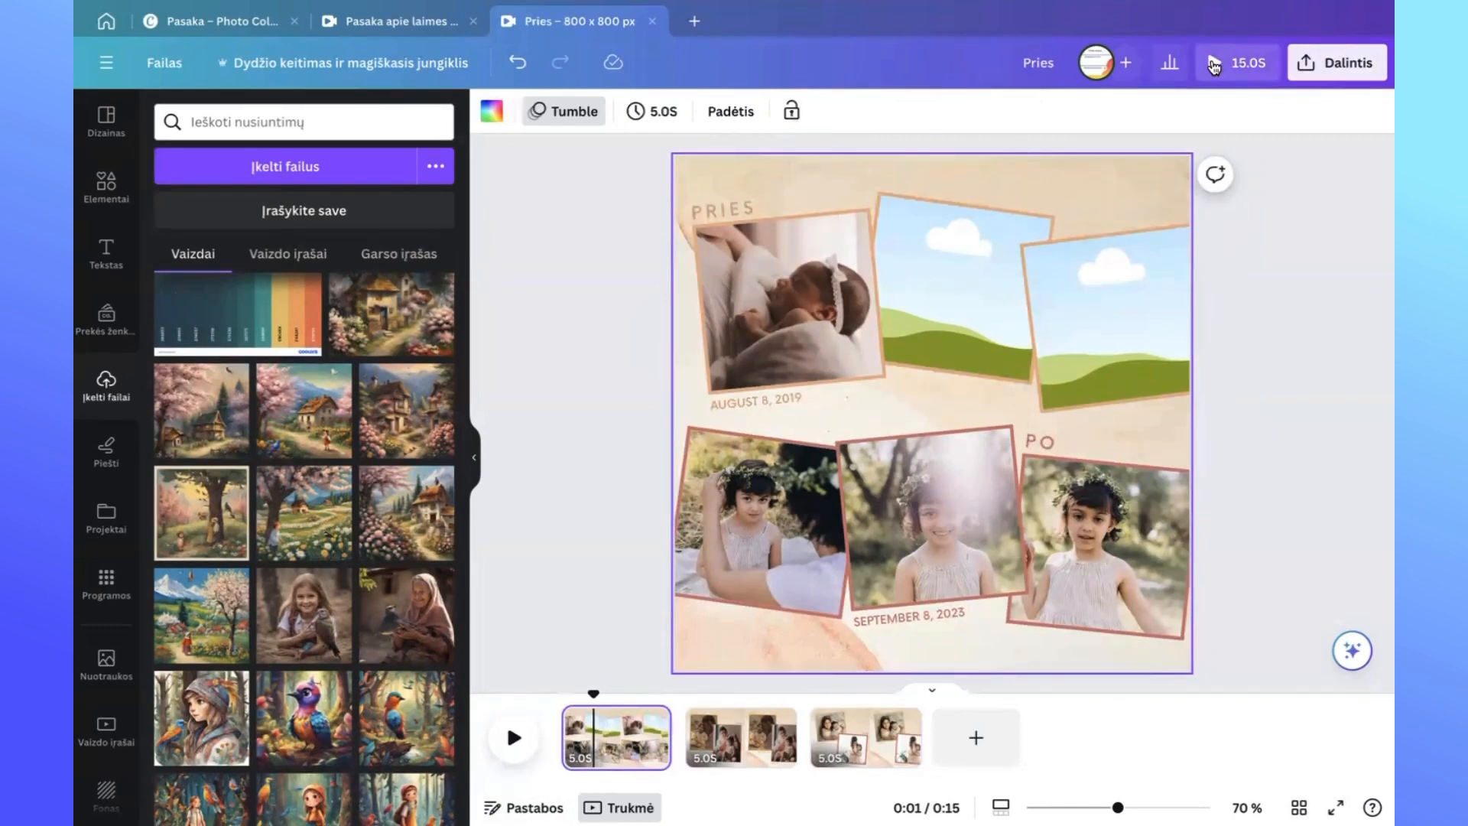
{"action": "left_click", "coordinate": [1214, 64]}
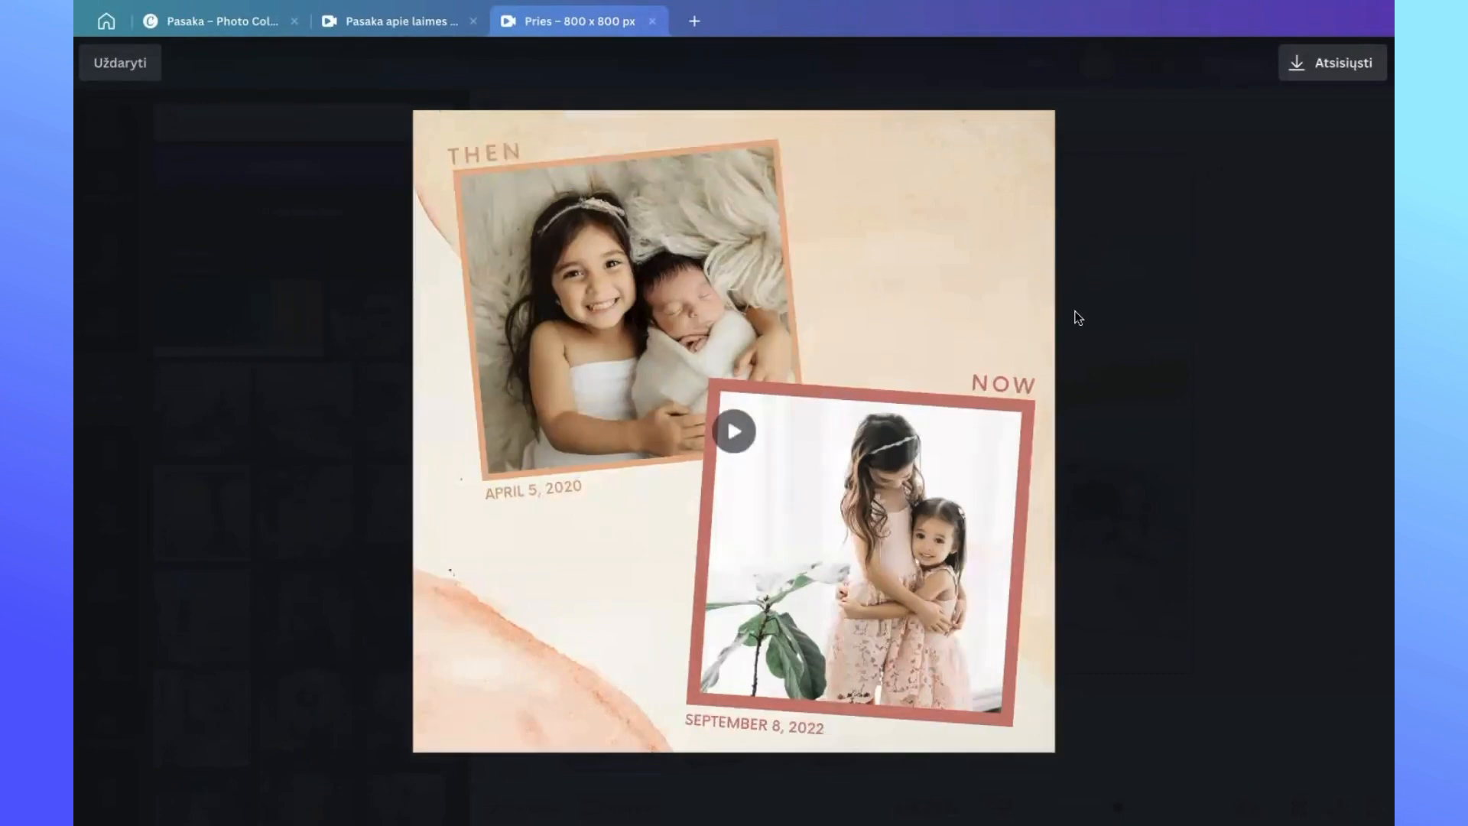
{"action": "left_click", "coordinate": [121, 66]}
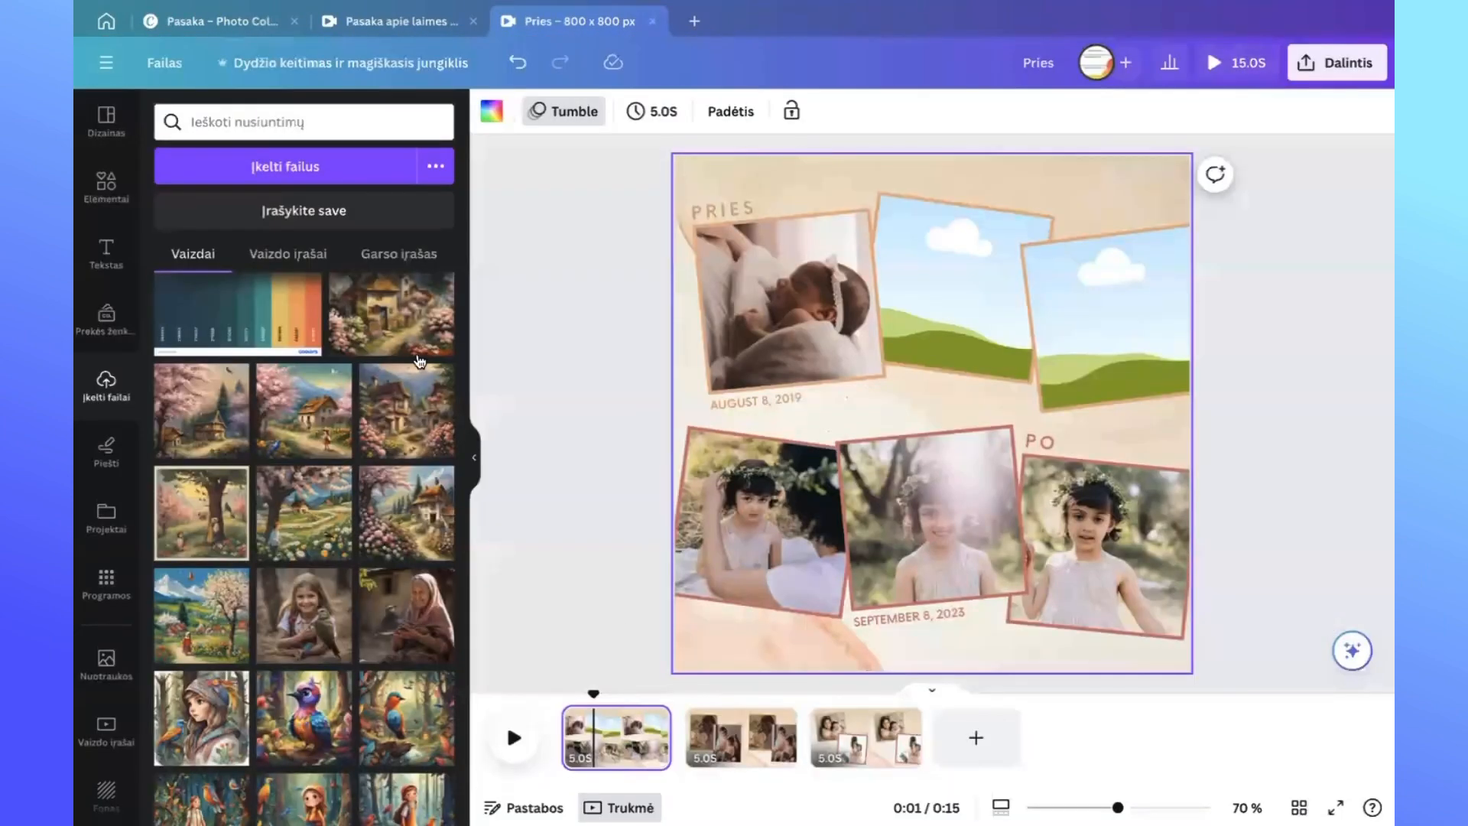
Duplicate the third page's "THEN" photo group, shrink the copy, place it in the page's upper-right corner, and play the video.
{"action": "left_click", "coordinate": [859, 761]}
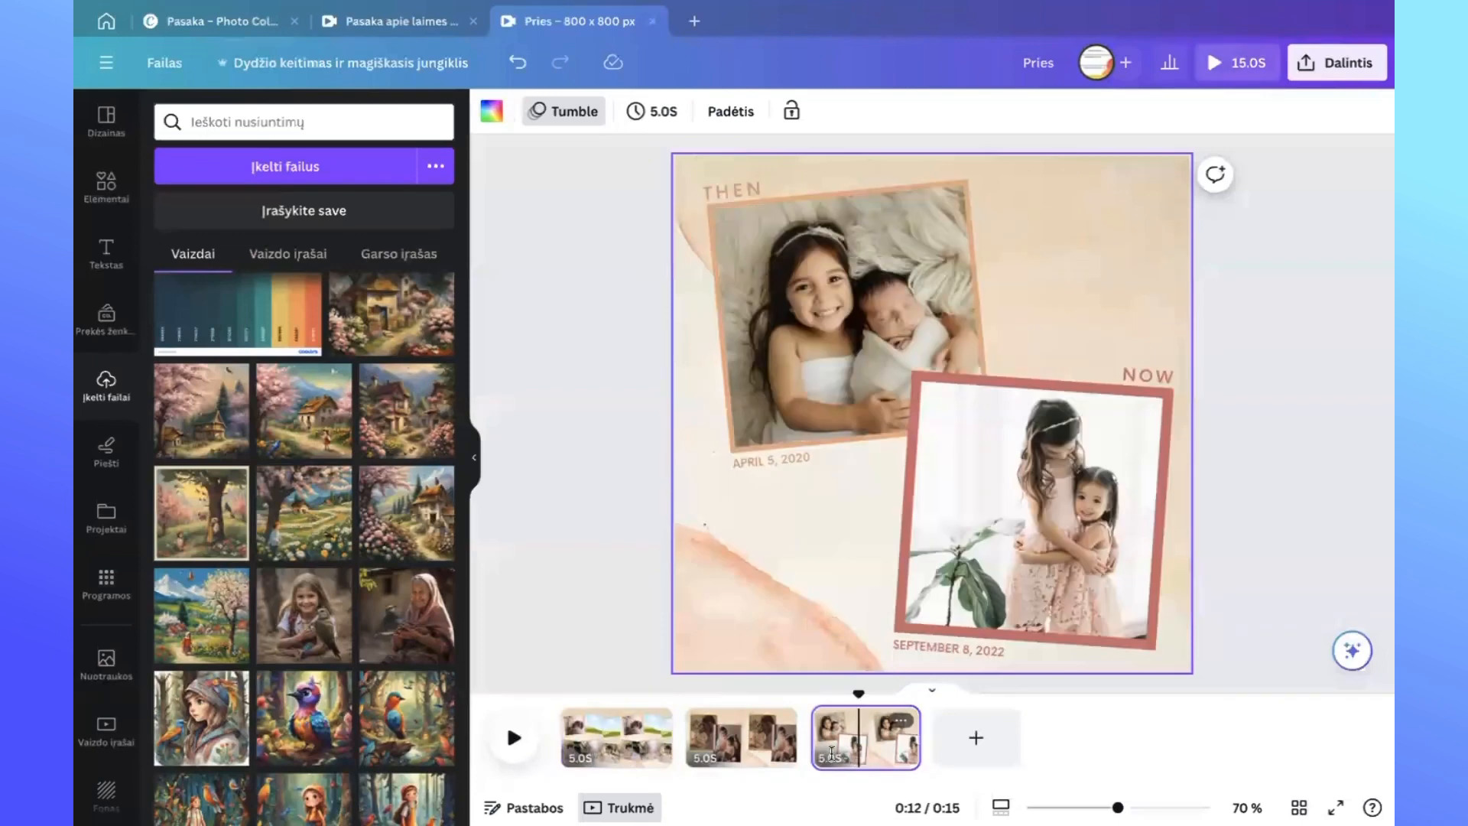
{"action": "left_click", "coordinate": [788, 325]}
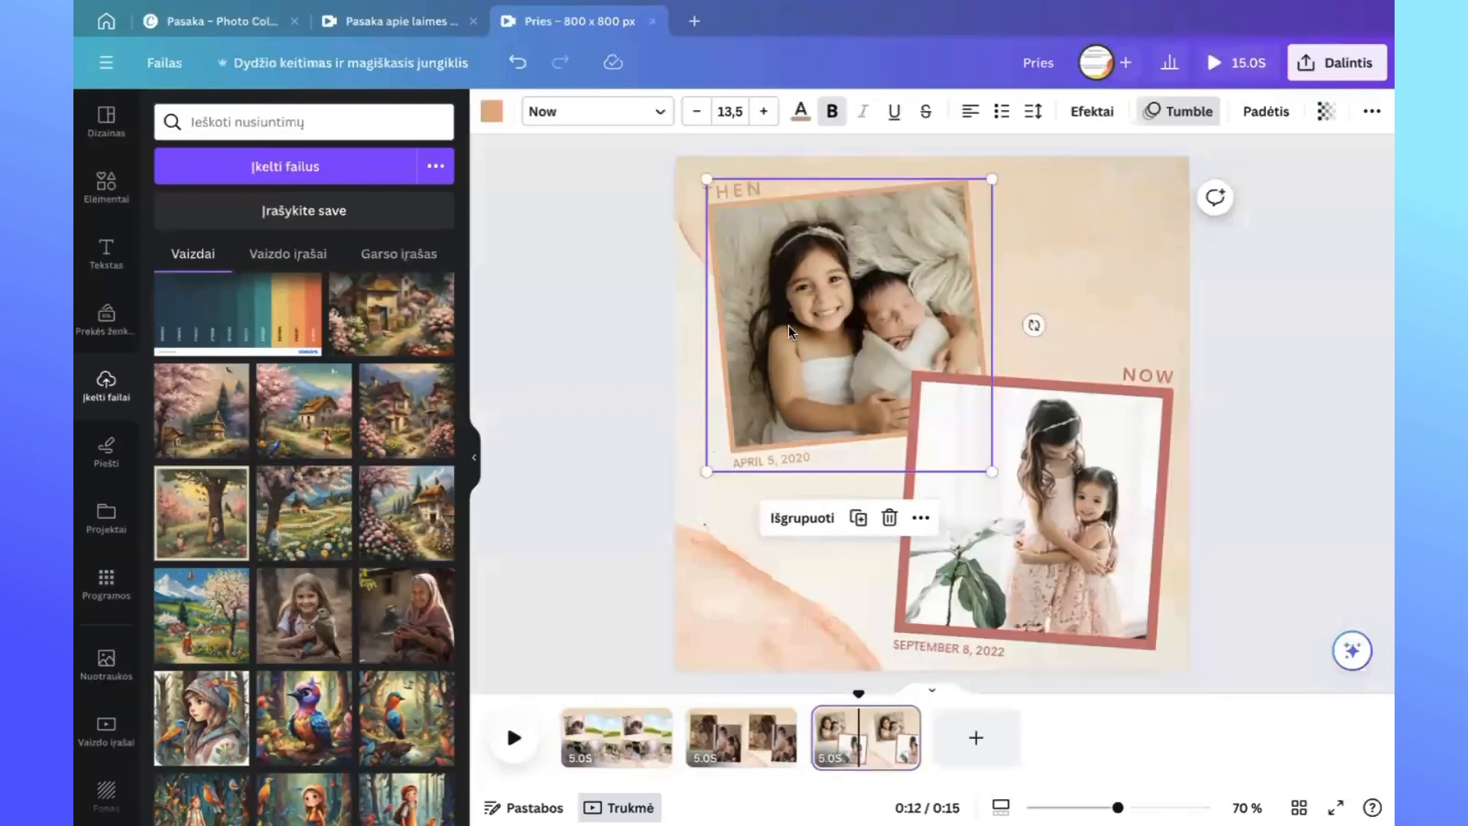
{"action": "left_click", "coordinate": [859, 519]}
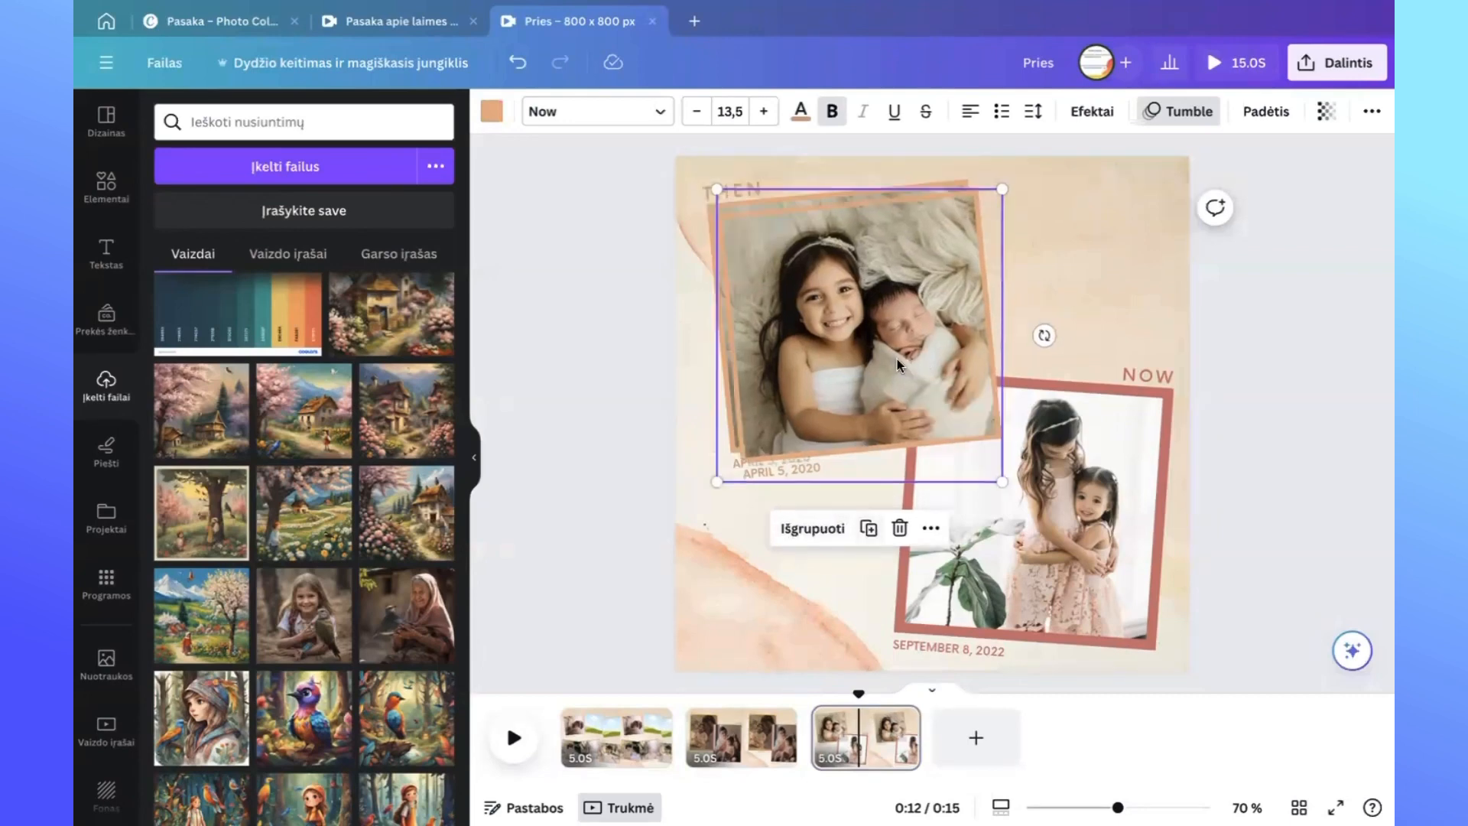
{"action": "left_click_drag", "start_coordinate": [903, 355], "coordinate": [878, 482]}
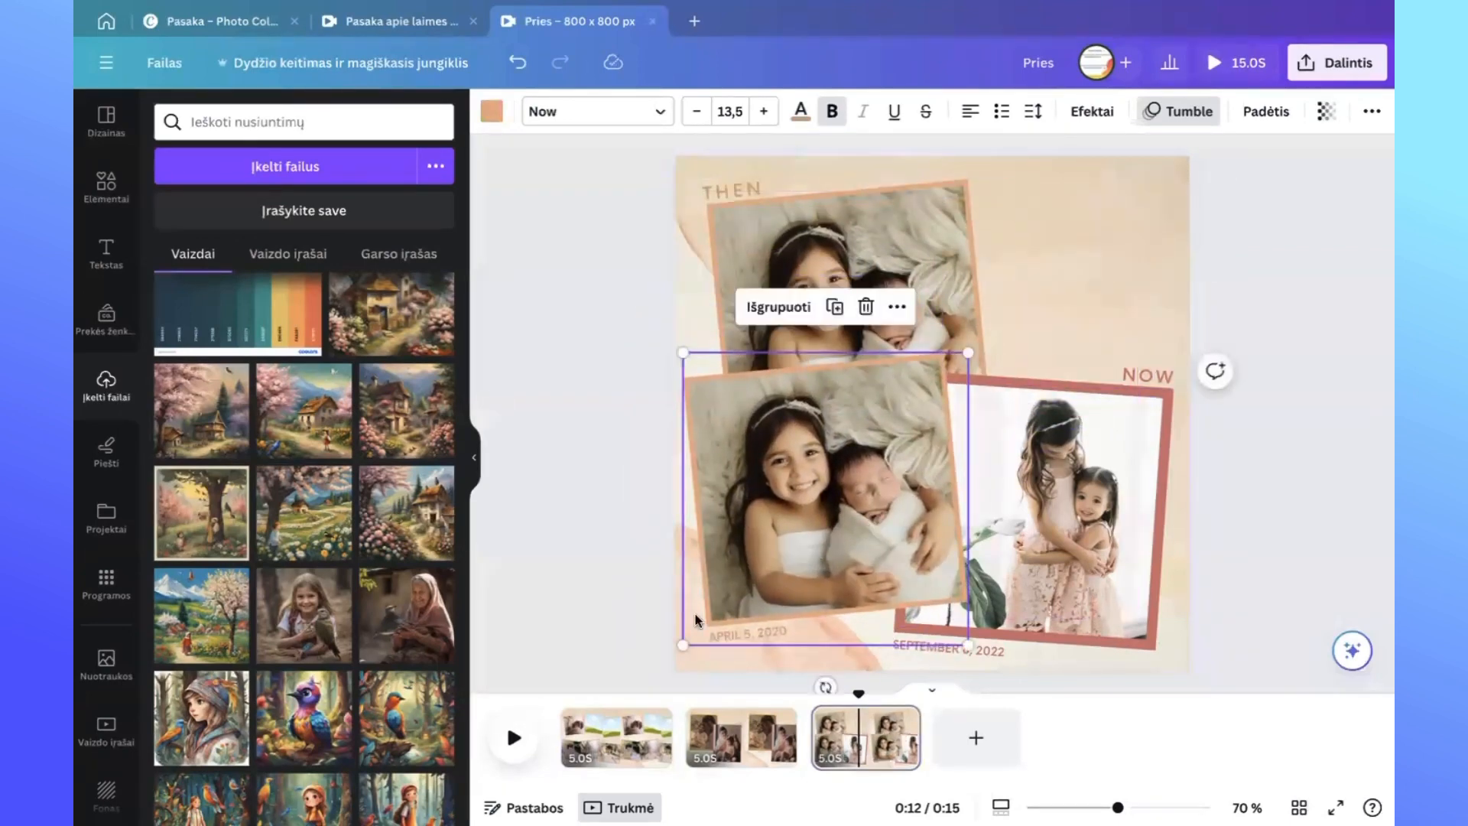
{"action": "left_click_drag", "start_coordinate": [681, 640], "coordinate": [841, 481]}
{"action": "left_click_drag", "start_coordinate": [917, 420], "coordinate": [1086, 262]}
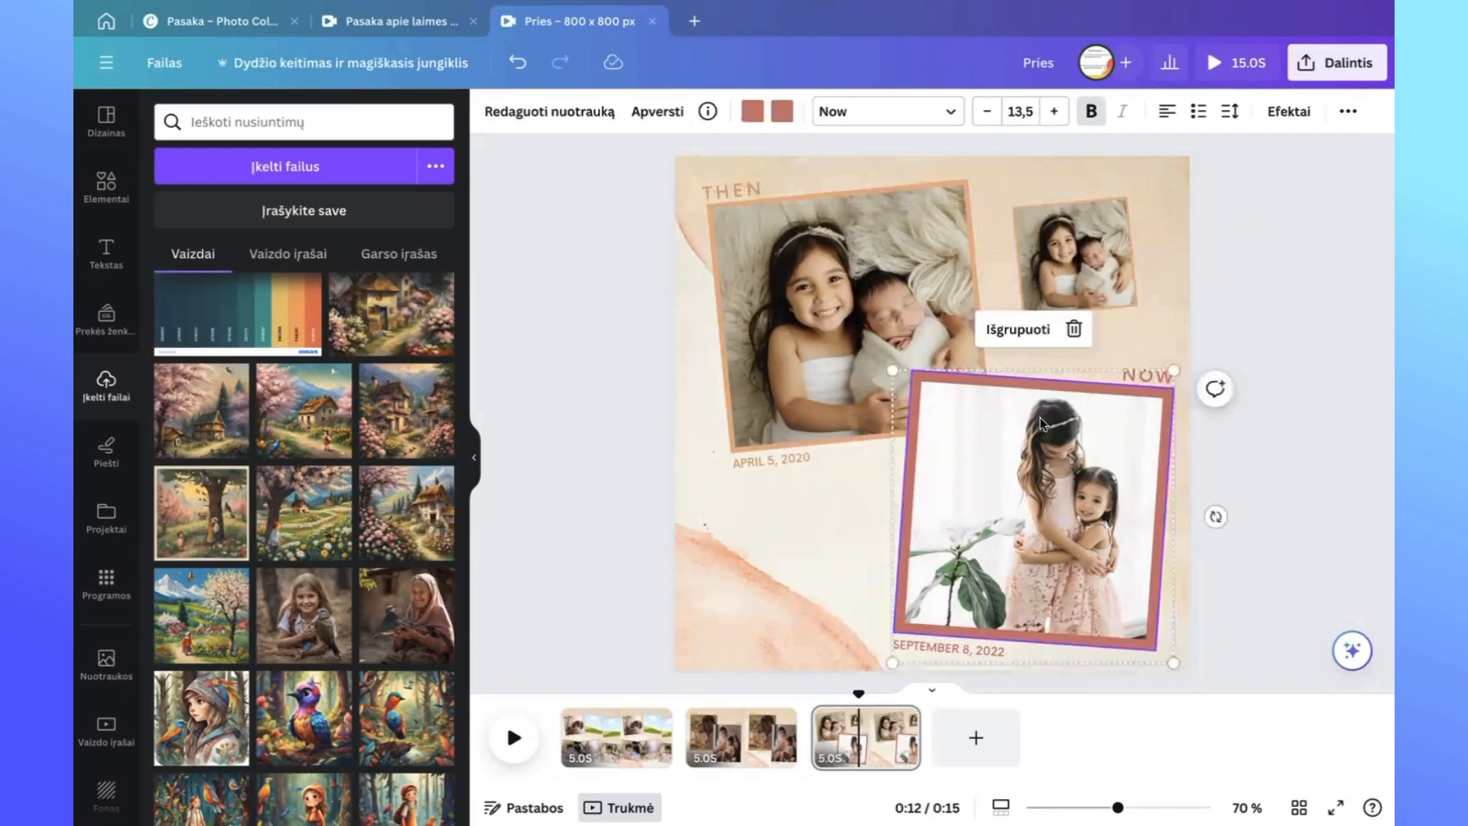
{"action": "left_click", "coordinate": [514, 738]}
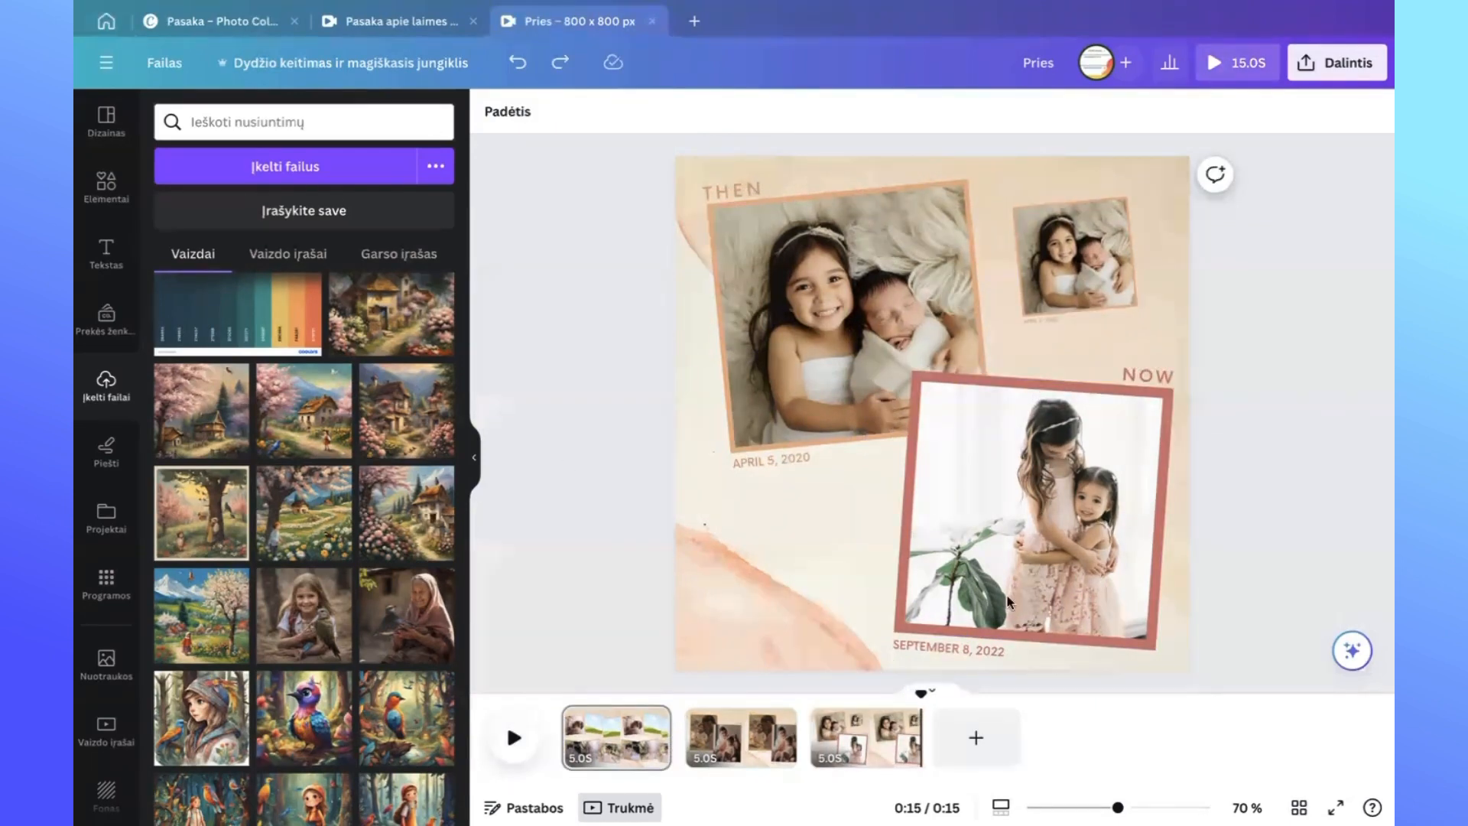
{"action": "scroll", "coordinate": [982, 651], "scroll_direction": "down", "scroll_amount": 4}
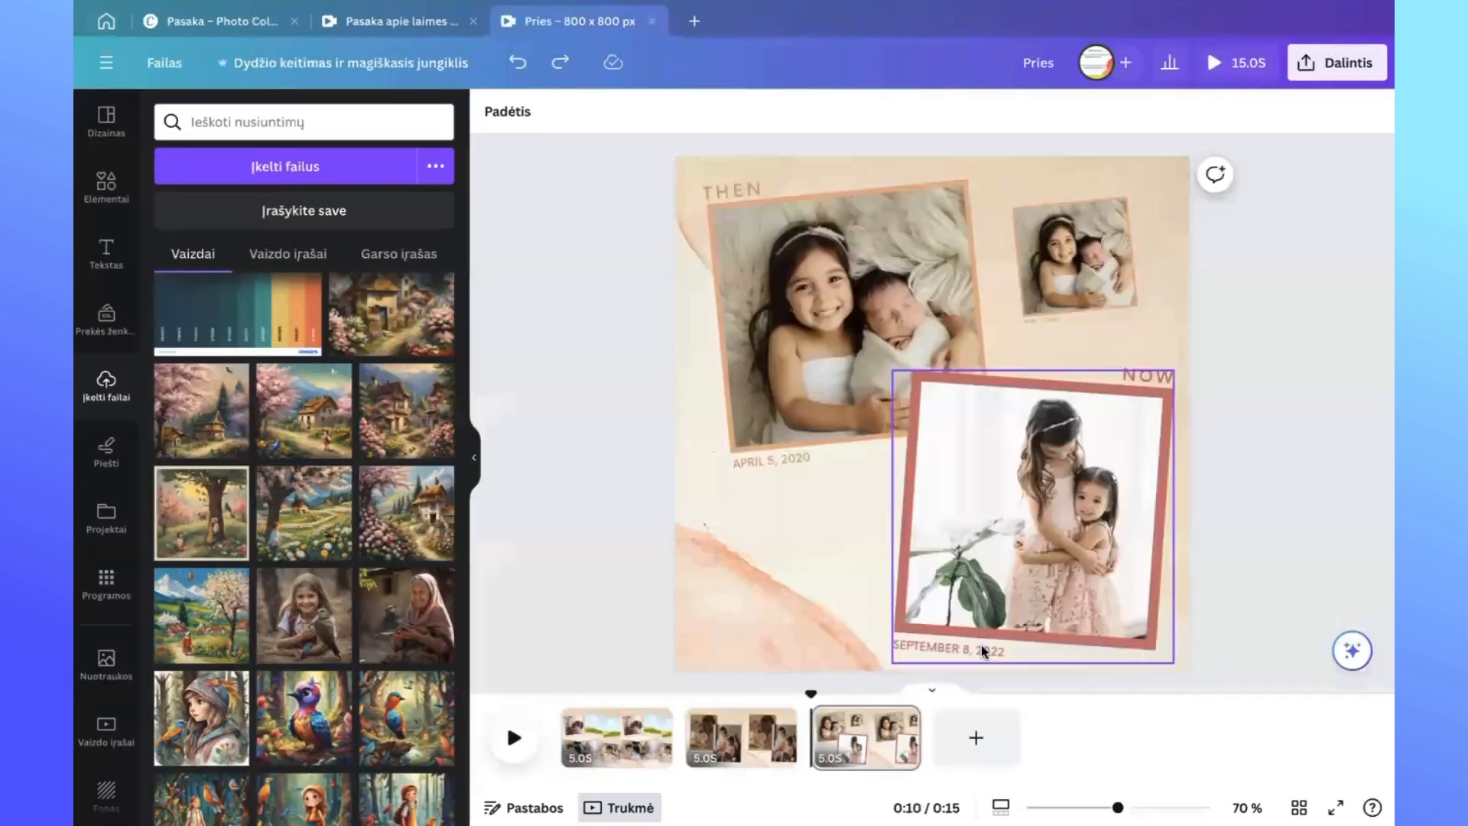
Add a blank fourth page and browse the full "Tinklelis" collection of grid layouts.
{"action": "left_click", "coordinate": [980, 737]}
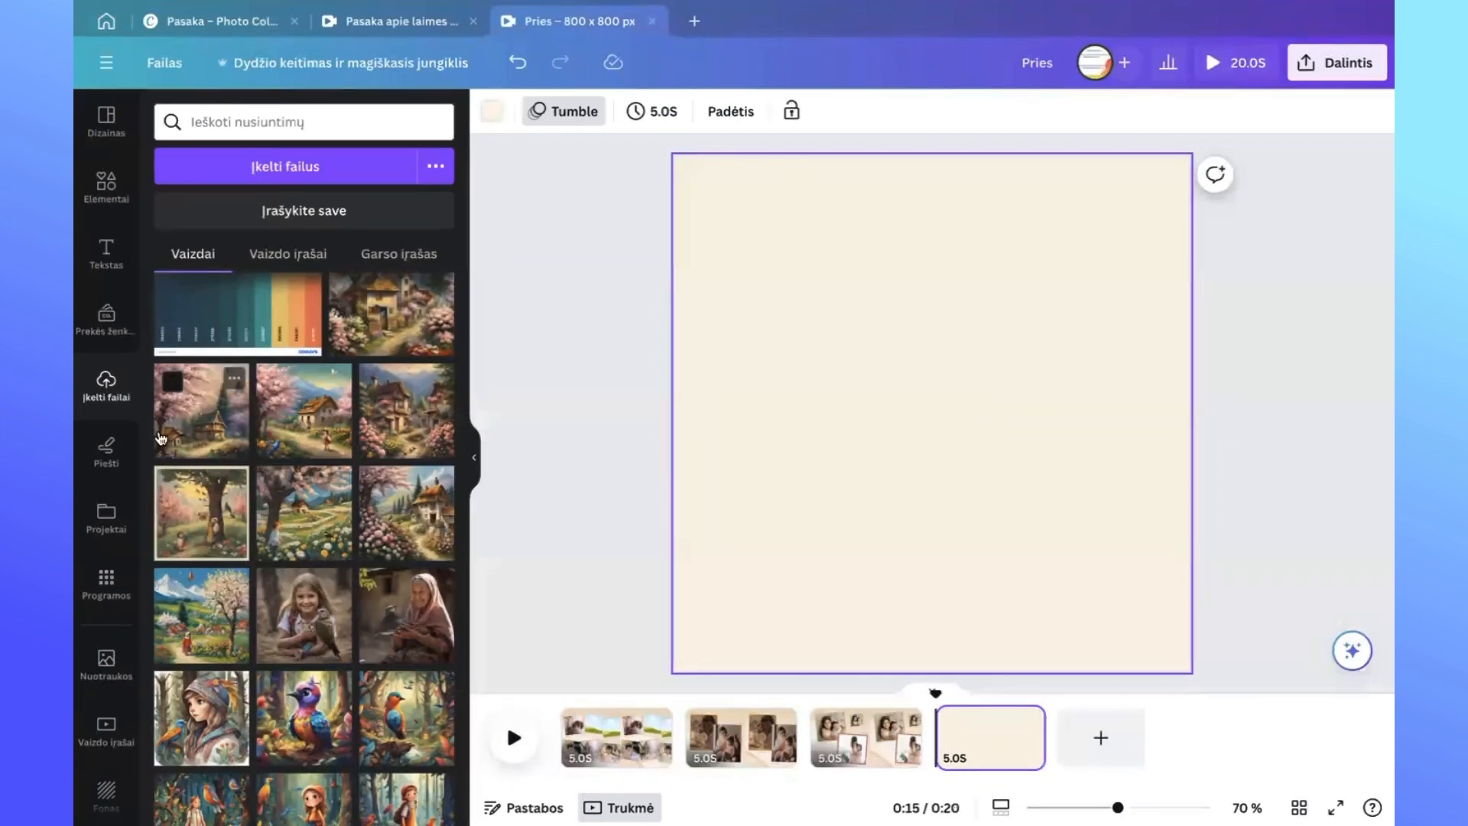
{"action": "left_click", "coordinate": [104, 187]}
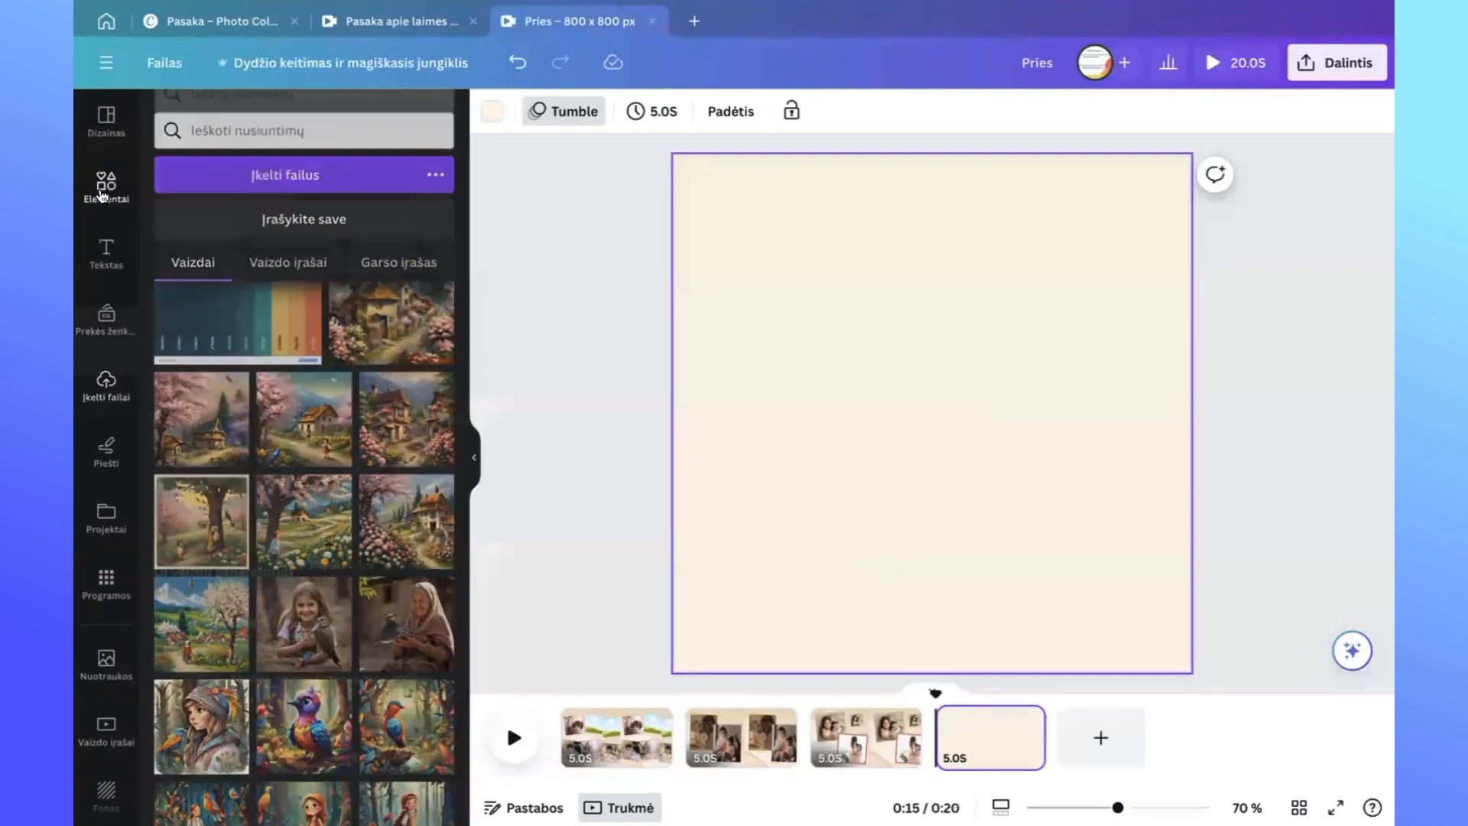
{"action": "scroll", "coordinate": [328, 585], "scroll_direction": "down", "scroll_amount": 15}
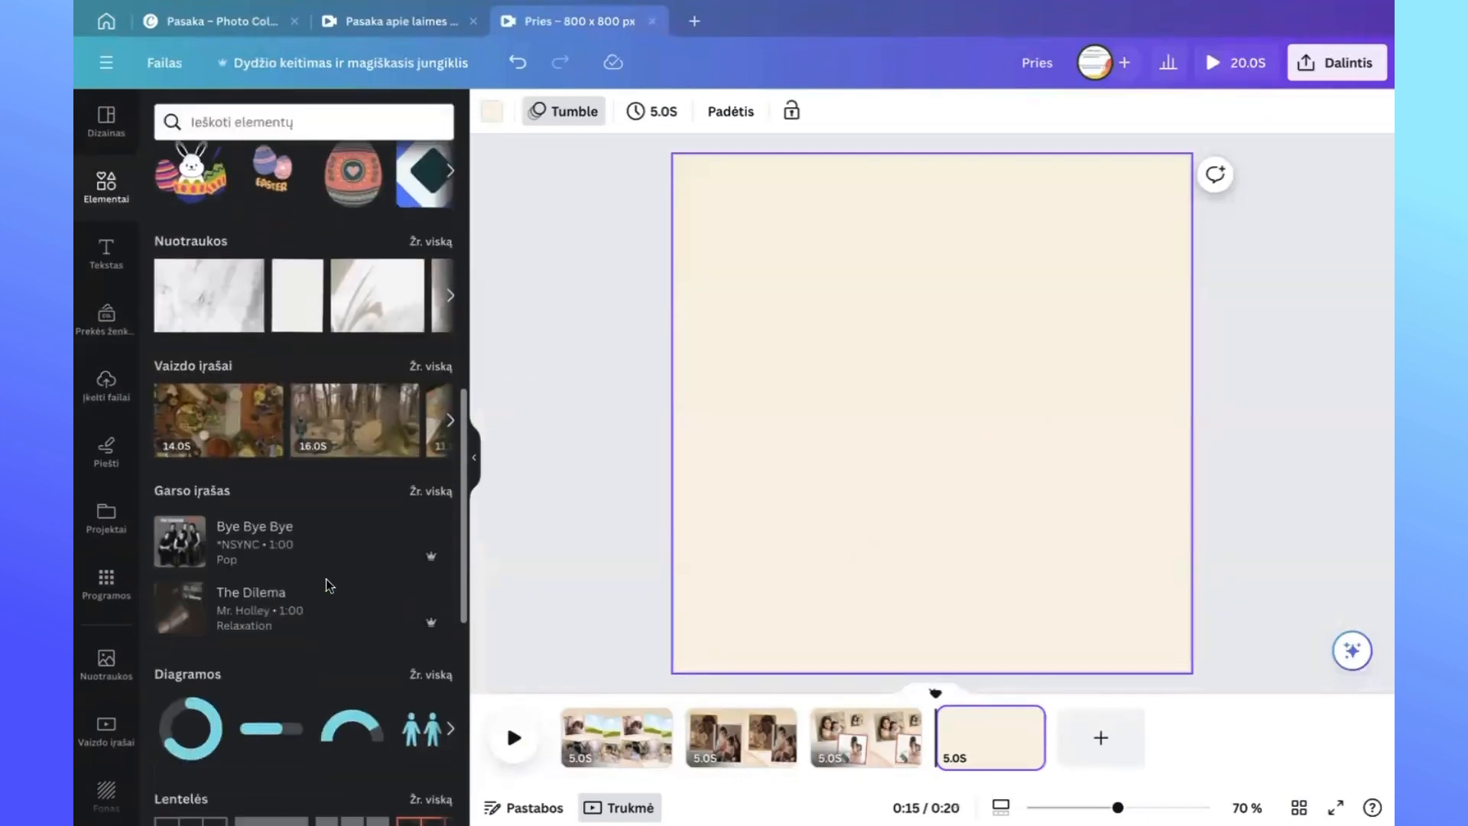
{"action": "scroll", "coordinate": [329, 586], "scroll_direction": "up", "scroll_amount": 3}
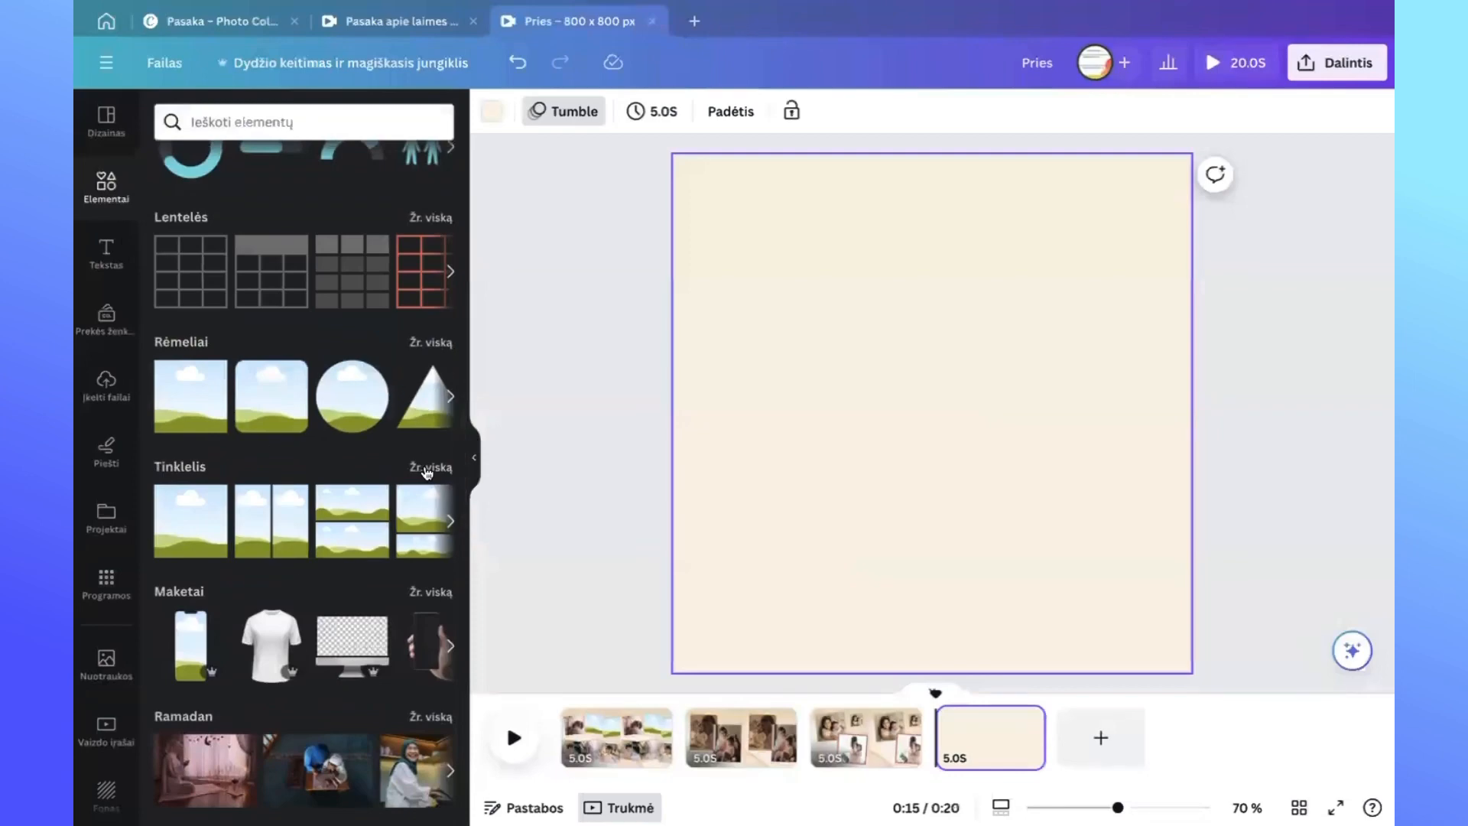
{"action": "left_click", "coordinate": [428, 468]}
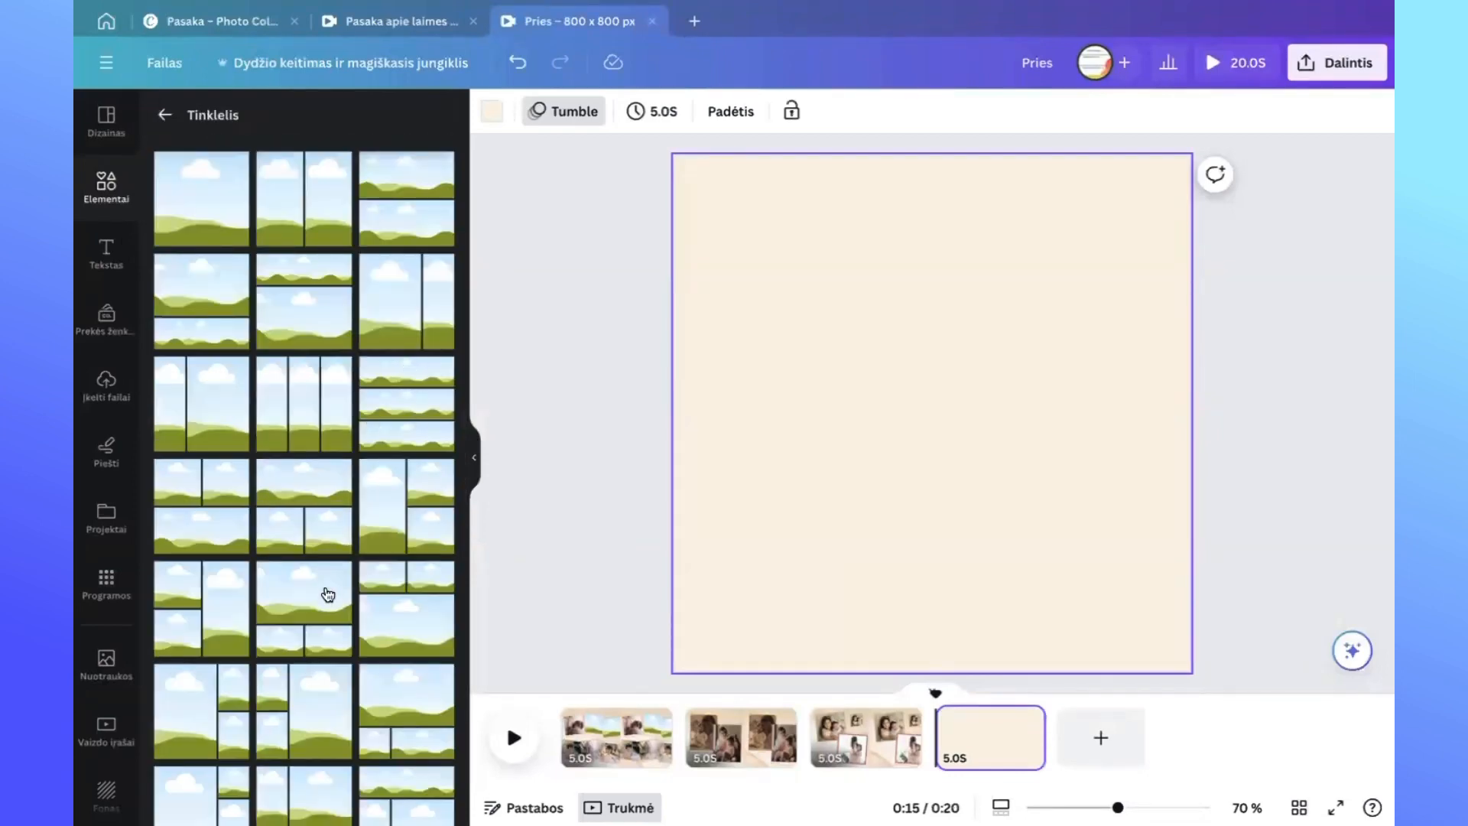
{"action": "scroll", "coordinate": [328, 594], "scroll_direction": "down", "scroll_amount": 10}
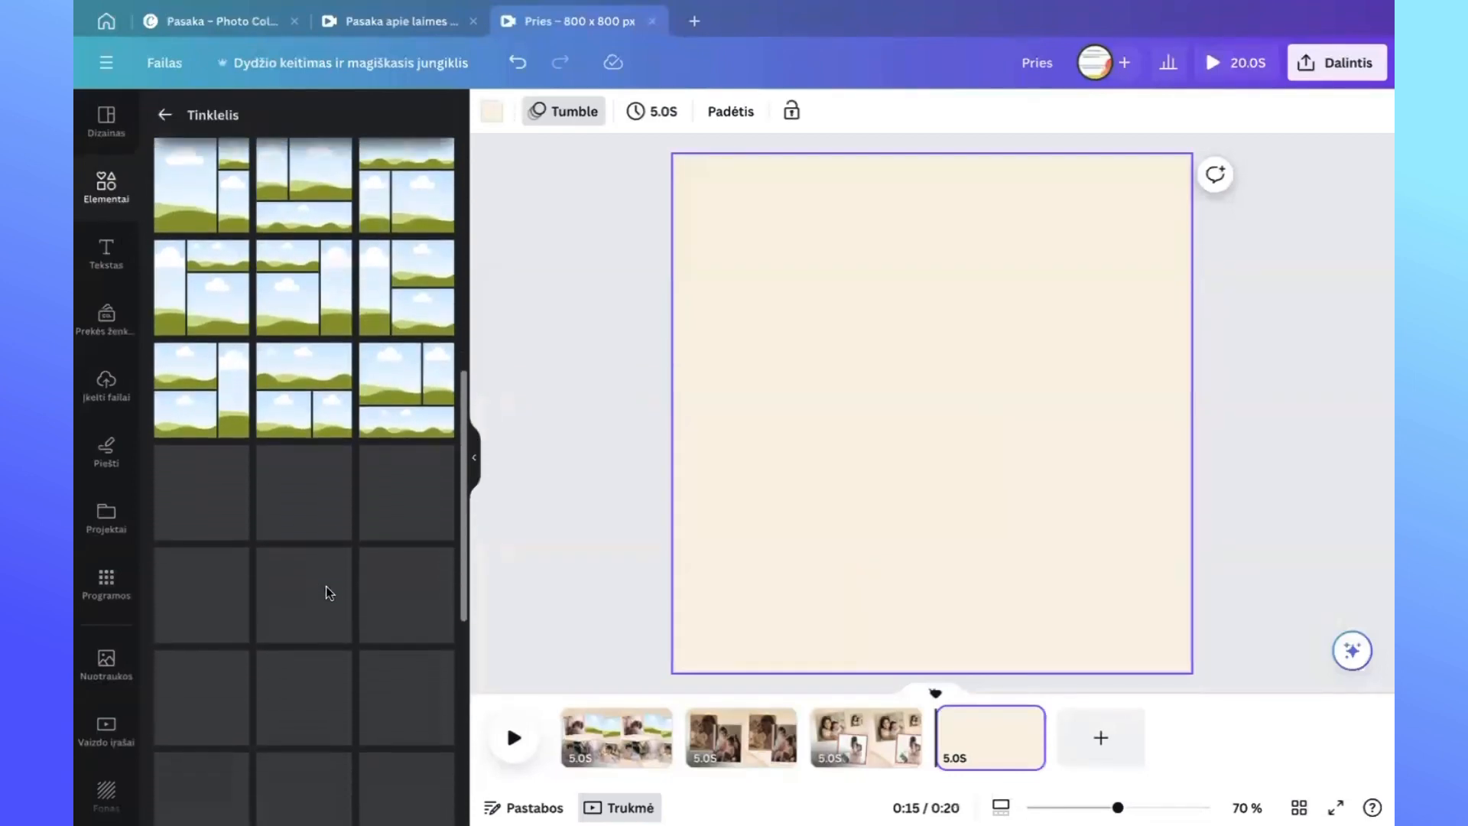
{"action": "scroll", "coordinate": [329, 593], "scroll_direction": "up", "scroll_amount": 3}
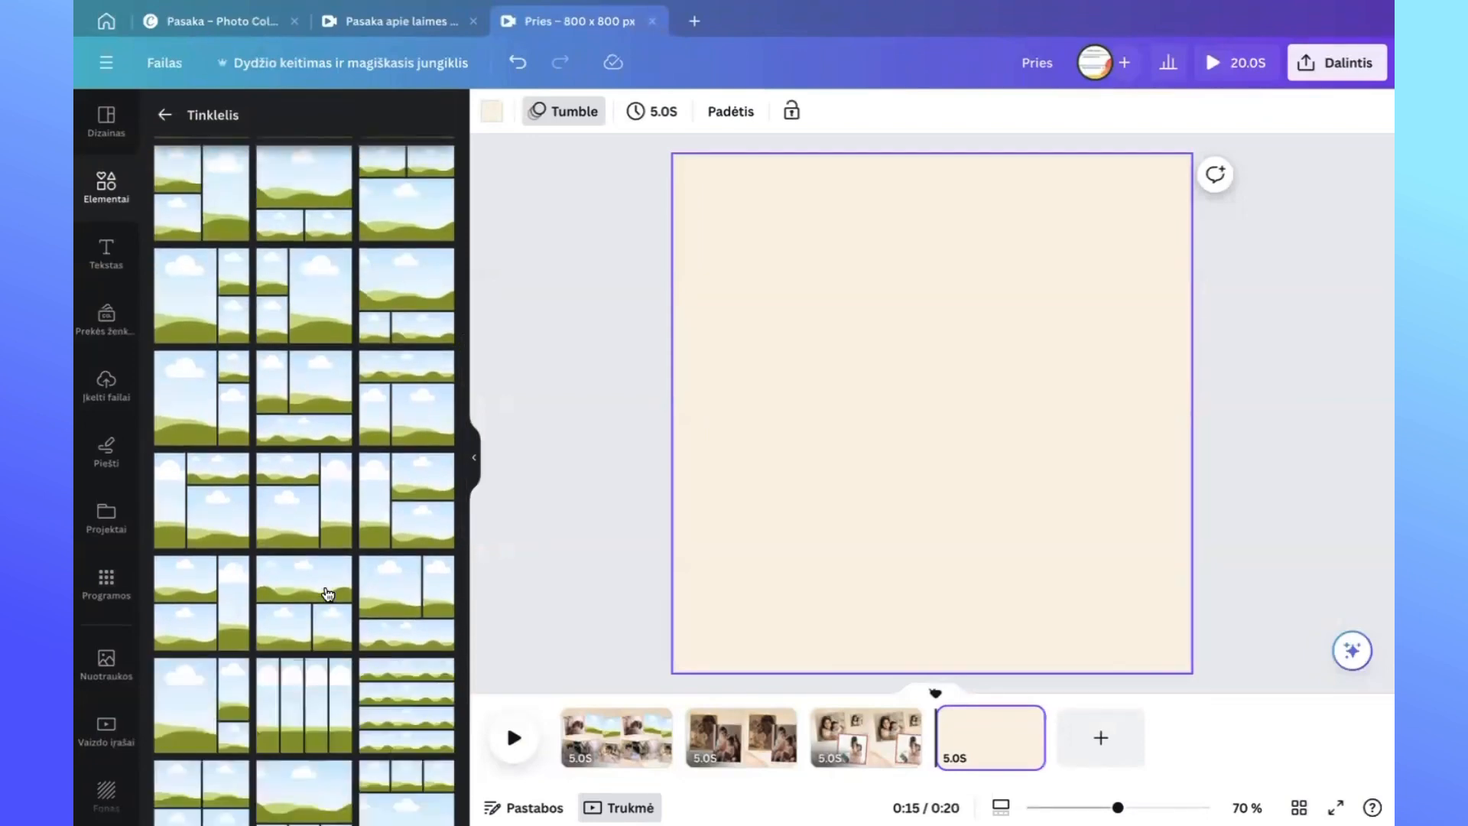
{"action": "scroll", "coordinate": [328, 594], "scroll_direction": "up", "scroll_amount": 5}
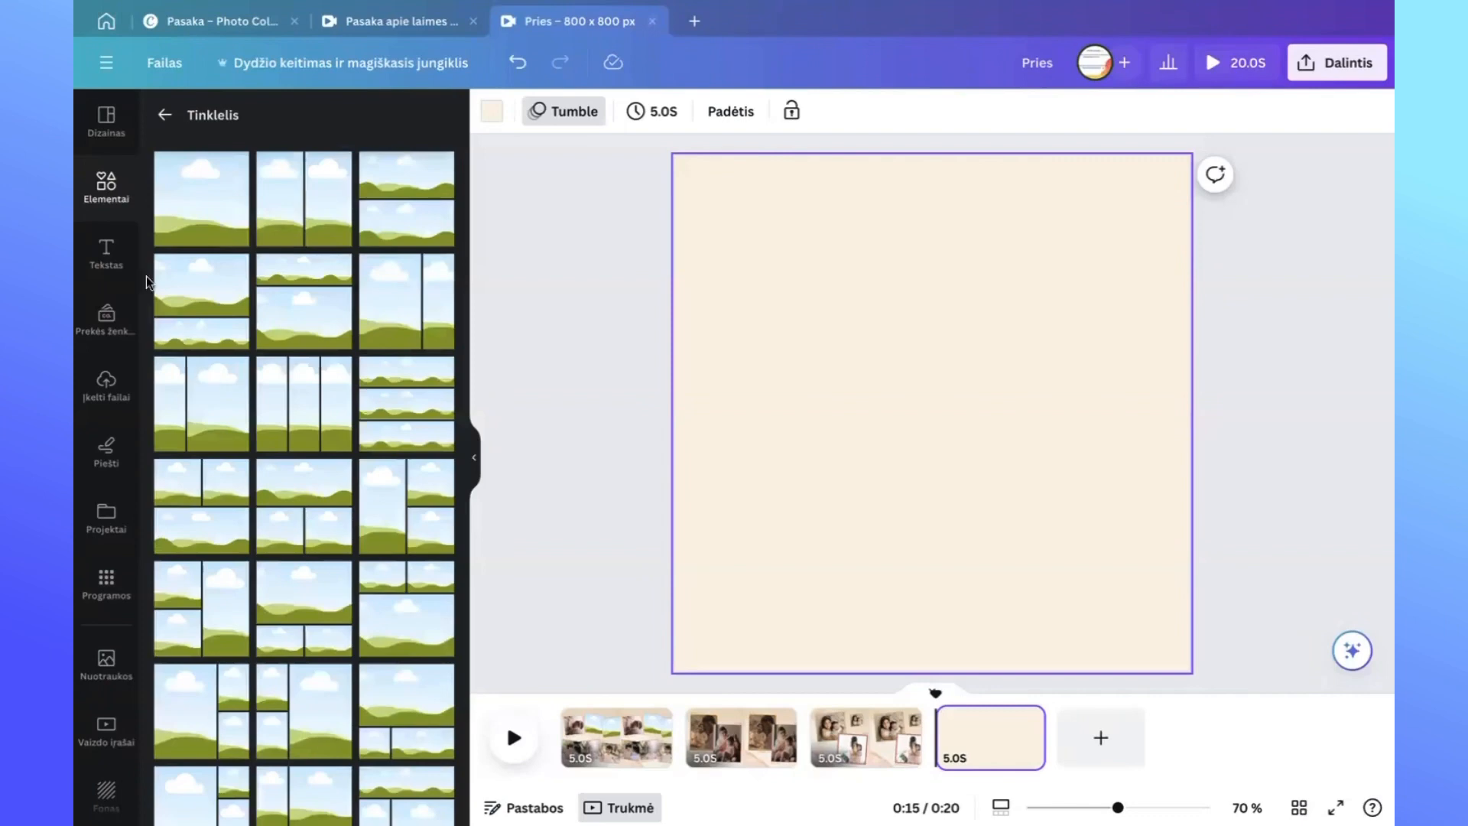
Insert the letter A frame from the "Rėmeliai" collection, scale it to about half size and place it near the blank page's upper-left corner.
{"action": "left_click", "coordinate": [163, 114]}
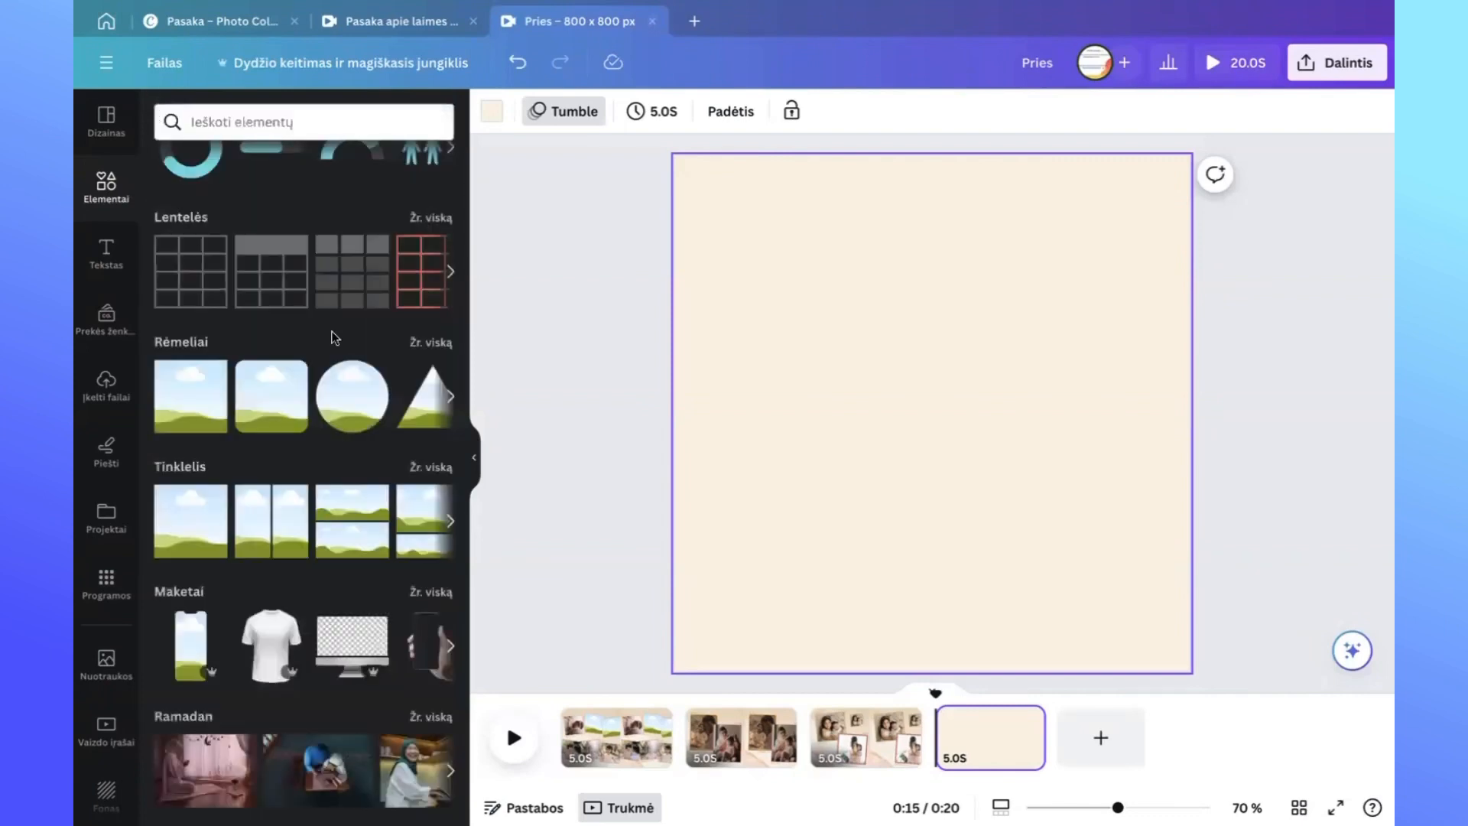
{"action": "left_click", "coordinate": [436, 343]}
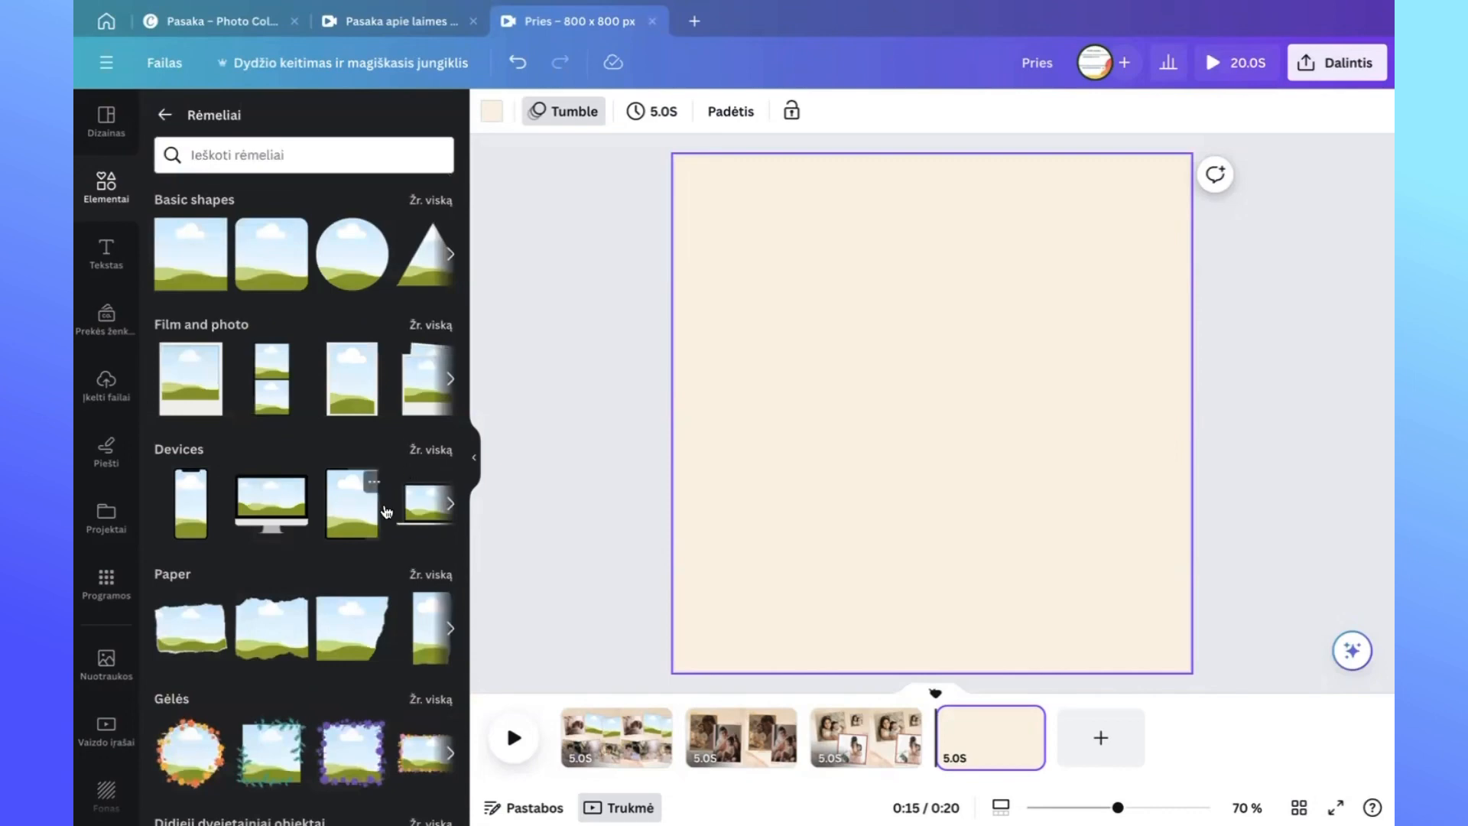
{"action": "scroll", "coordinate": [387, 511], "scroll_direction": "down", "scroll_amount": 3}
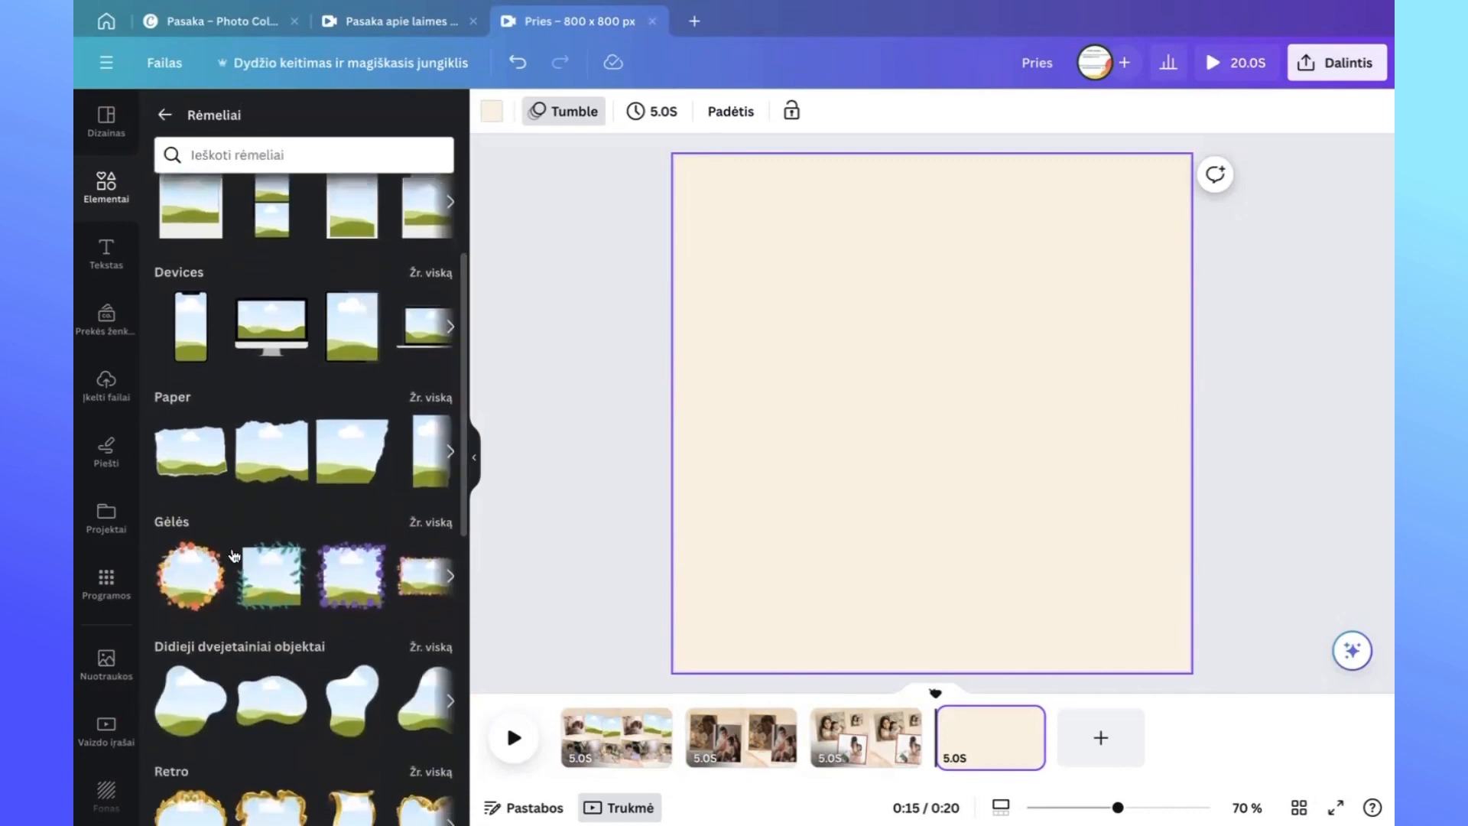
{"action": "scroll", "coordinate": [352, 595], "scroll_direction": "down", "scroll_amount": 10}
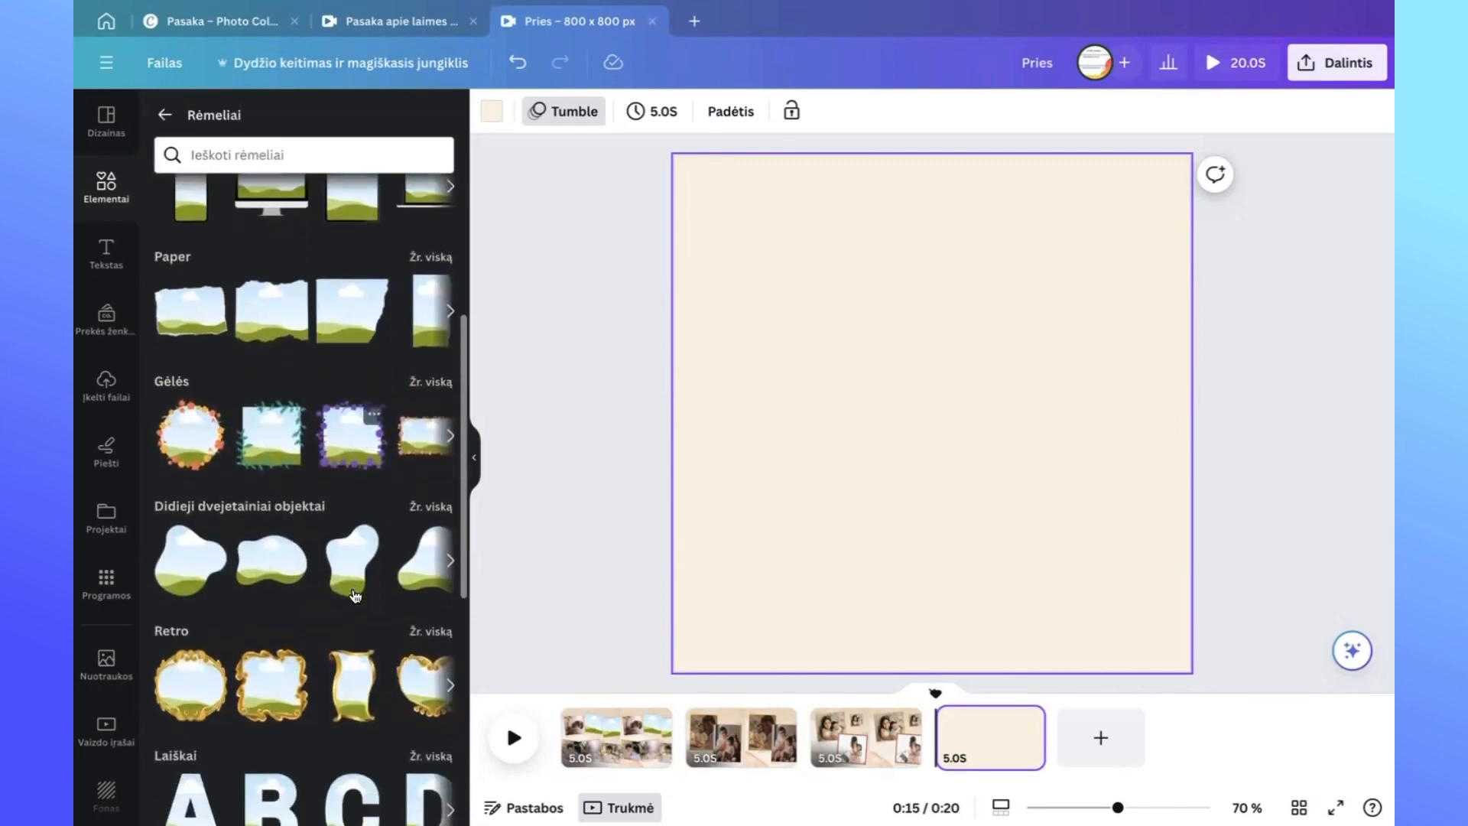
{"action": "scroll", "coordinate": [352, 589], "scroll_direction": "down", "scroll_amount": 2}
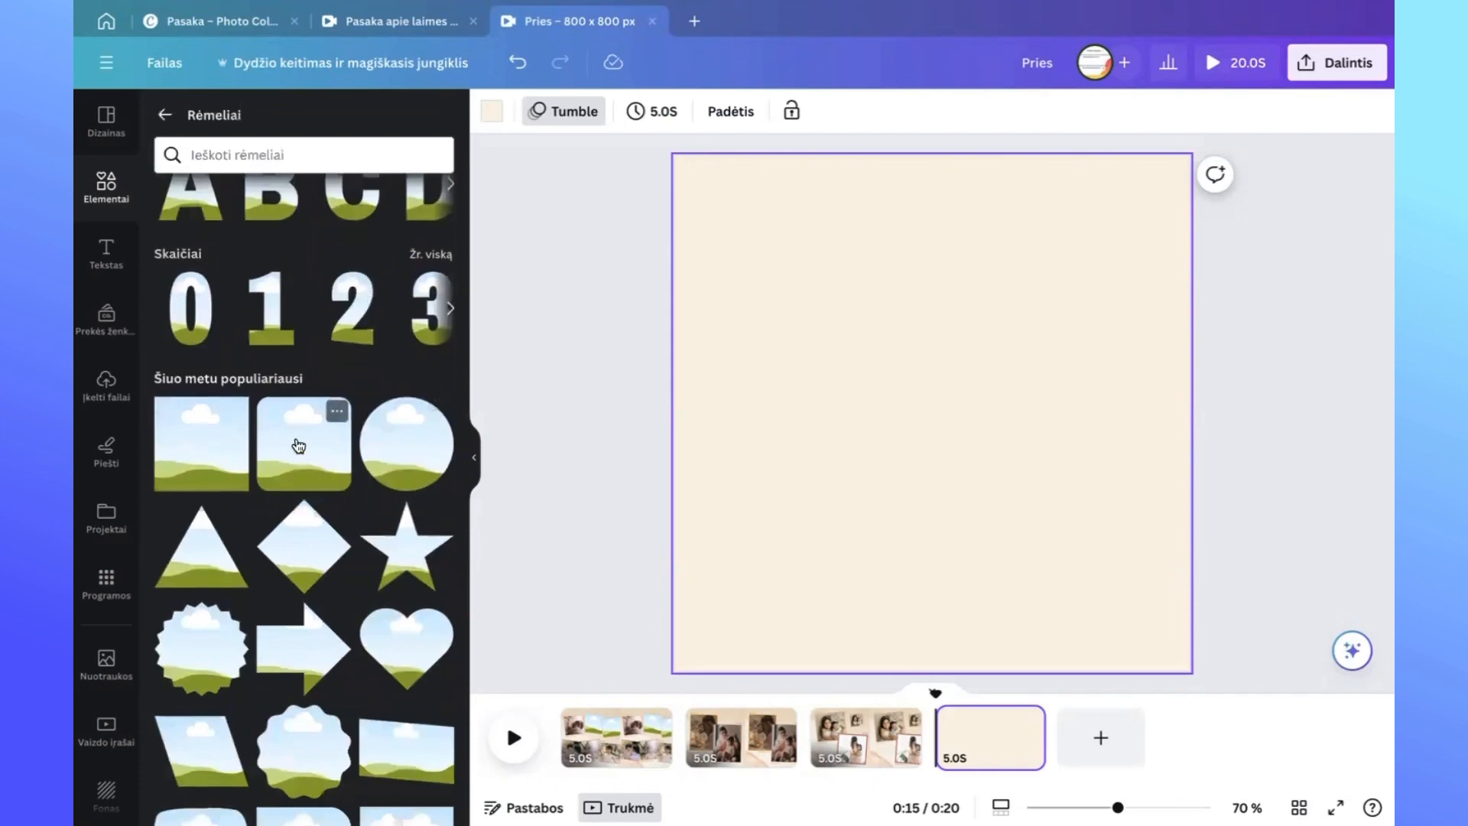
{"action": "scroll", "coordinate": [295, 444], "scroll_direction": "up", "scroll_amount": 4}
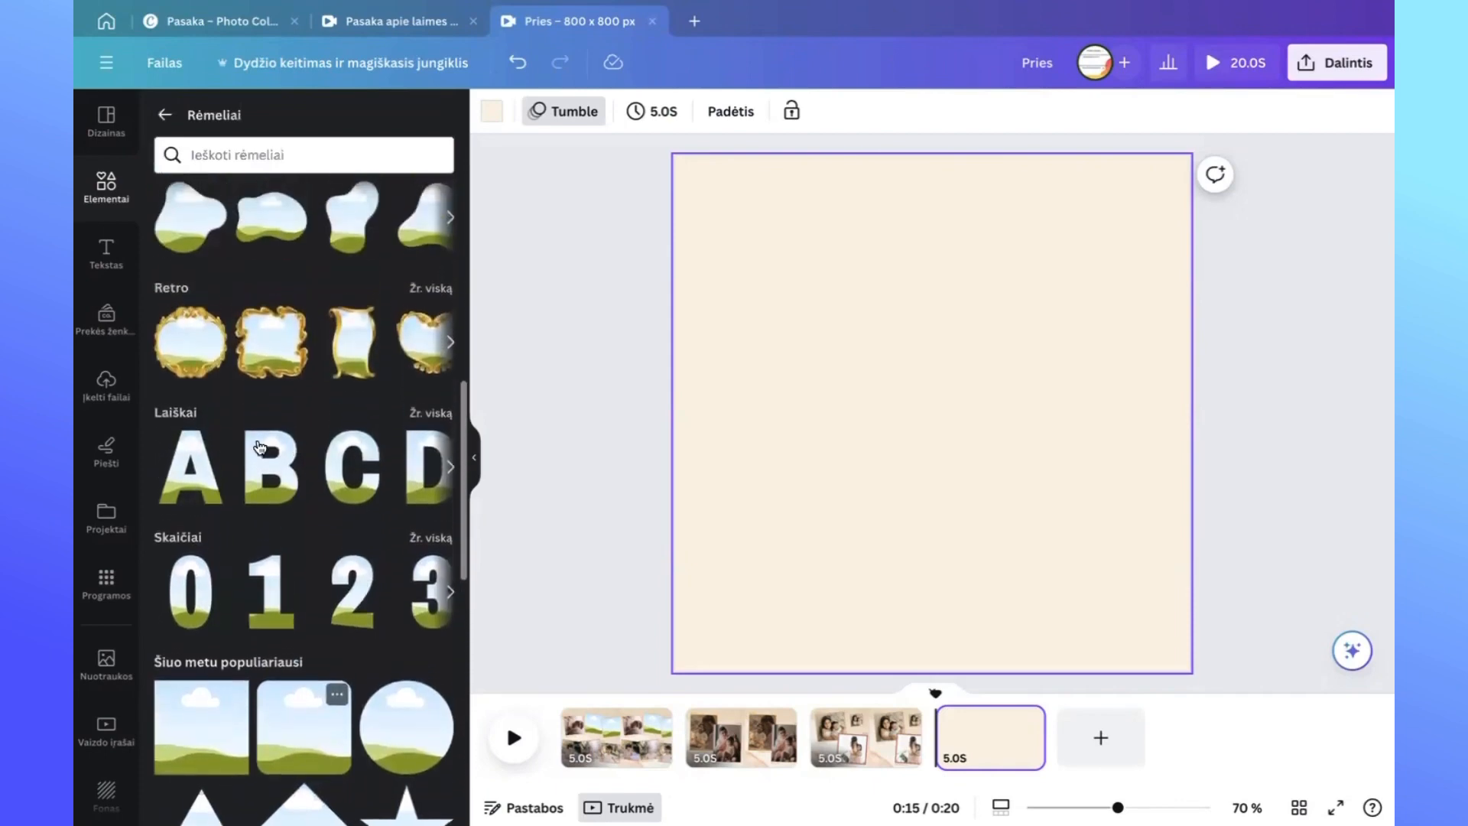
{"action": "left_click", "coordinate": [198, 486]}
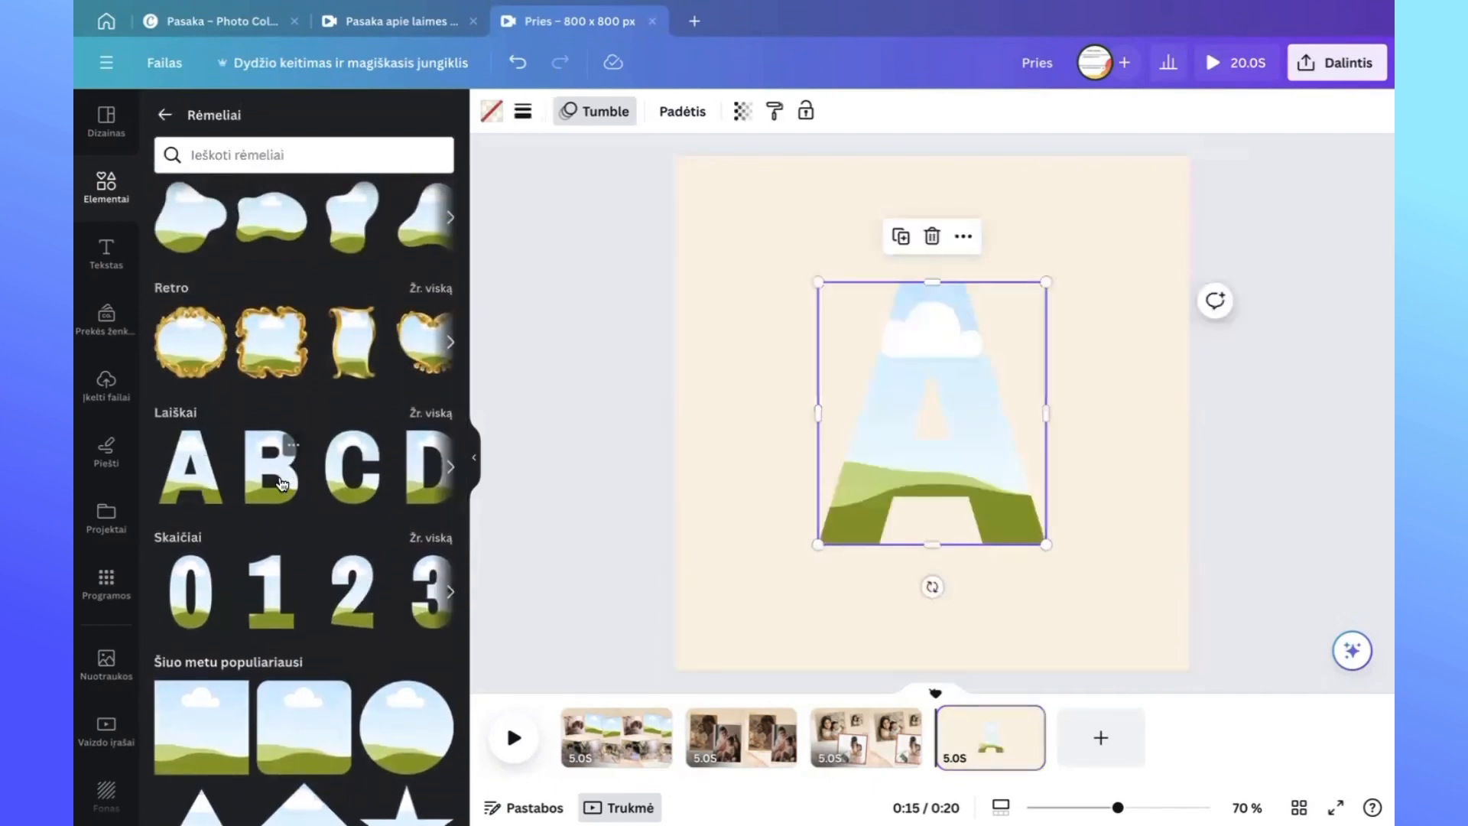
{"action": "left_click_drag", "start_coordinate": [950, 433], "coordinate": [864, 339]}
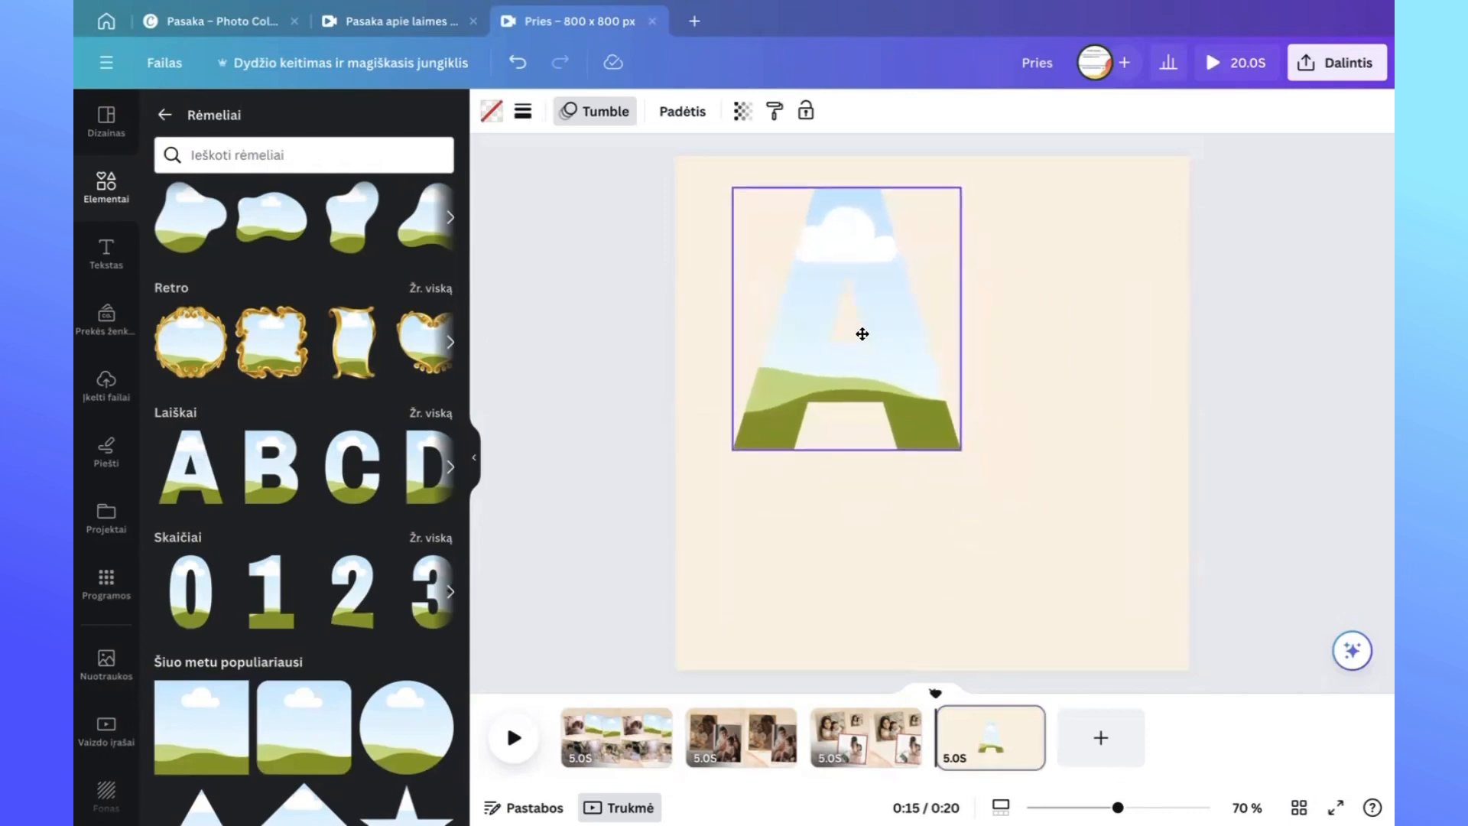
{"action": "left_click_drag", "start_coordinate": [735, 445], "coordinate": [843, 322]}
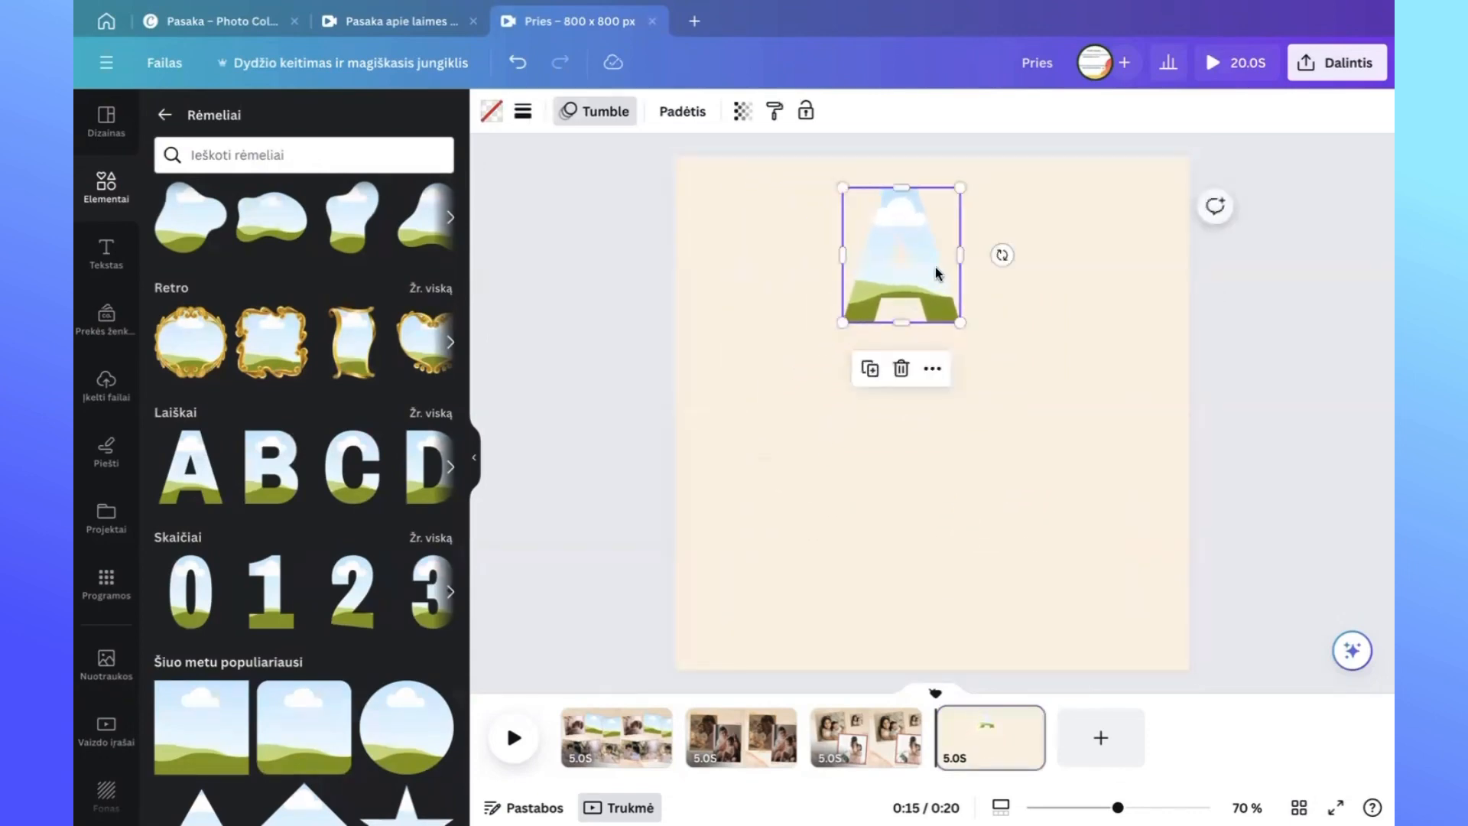
{"action": "left_click_drag", "start_coordinate": [937, 272], "coordinate": [822, 286]}
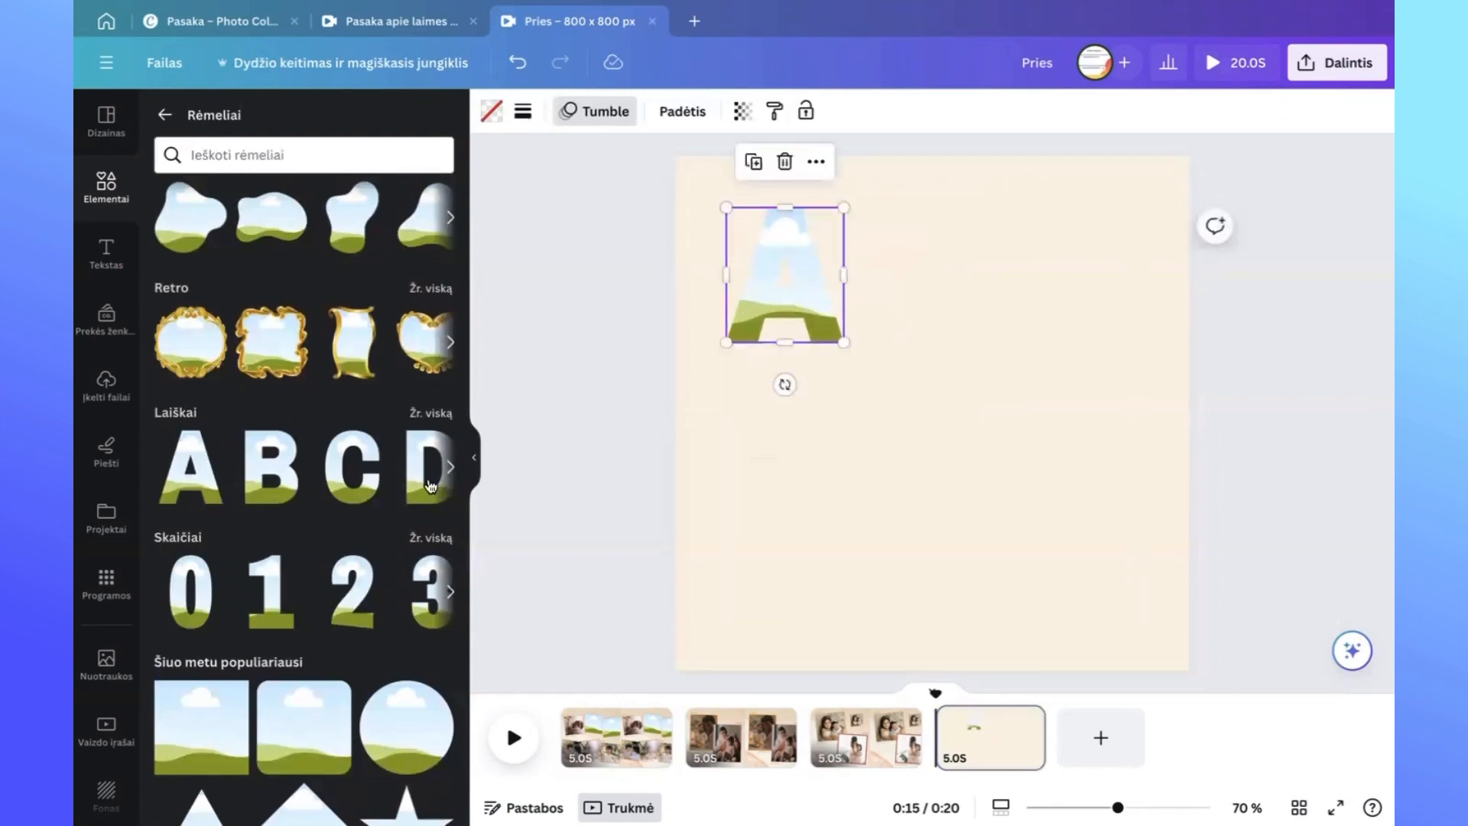
Insert the letter B frame, scale it to the same height as the A and align it just beside the A.
{"action": "left_click", "coordinate": [289, 482]}
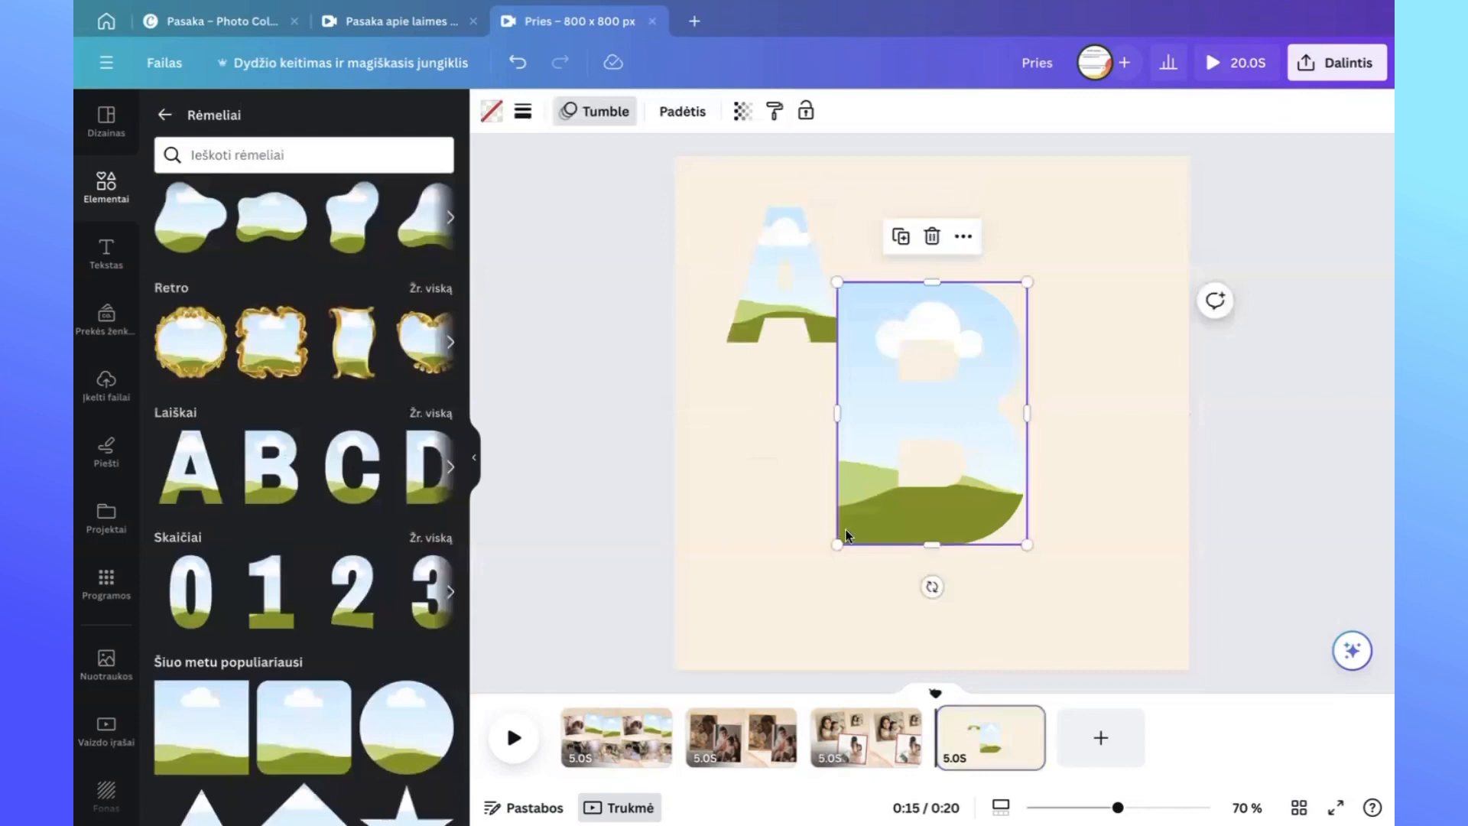
{"action": "left_click_drag", "start_coordinate": [837, 544], "coordinate": [893, 320]}
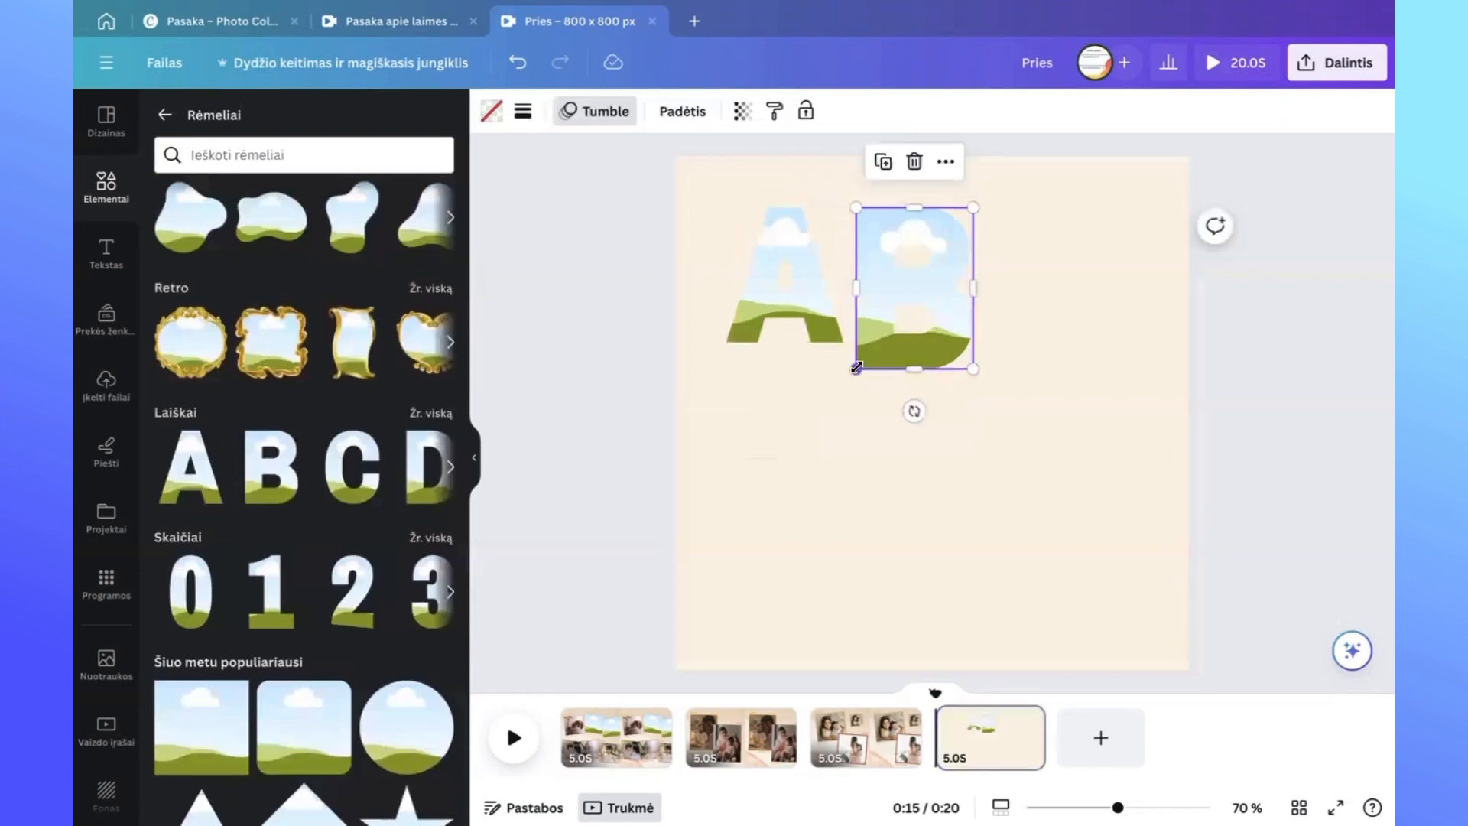
{"action": "left_click_drag", "start_coordinate": [857, 367], "coordinate": [902, 309]}
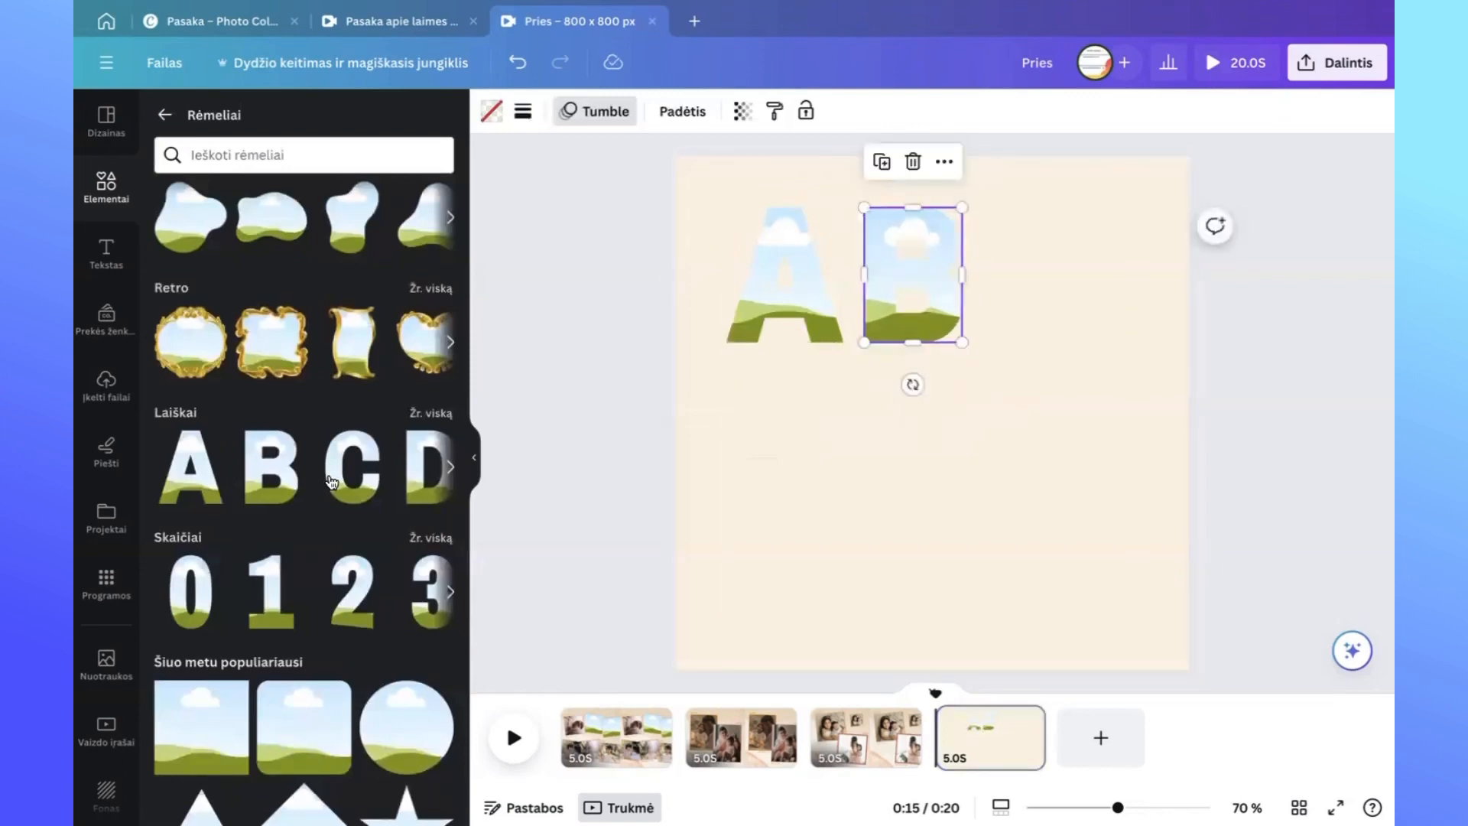
Insert the letter C frame, place it near the page's upper-right corner and scale it to the same height as A and B.
{"action": "left_click", "coordinate": [356, 482]}
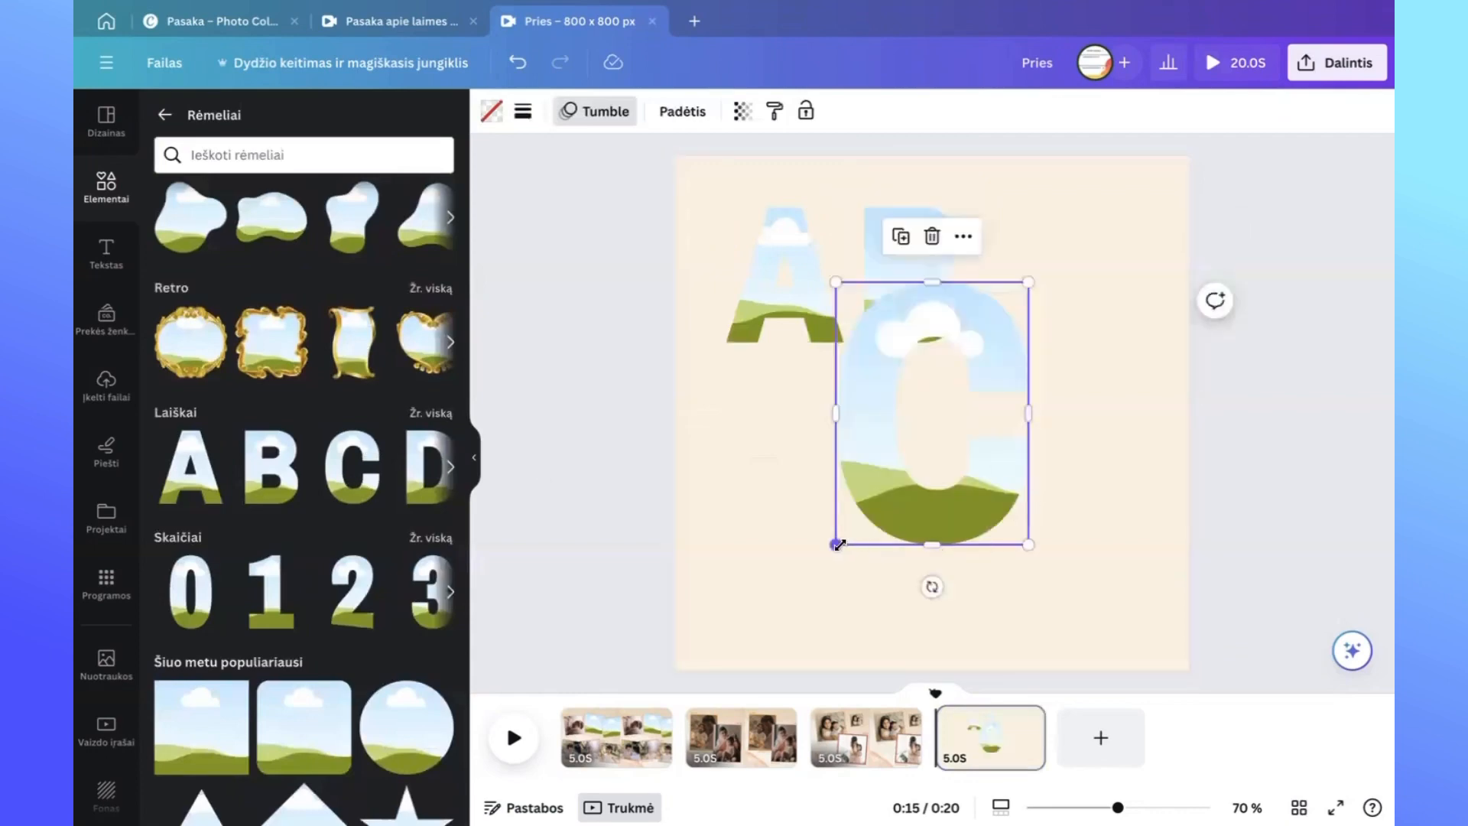
{"action": "left_click_drag", "start_coordinate": [836, 545], "coordinate": [1071, 365]}
{"action": "left_click", "coordinate": [1076, 350]}
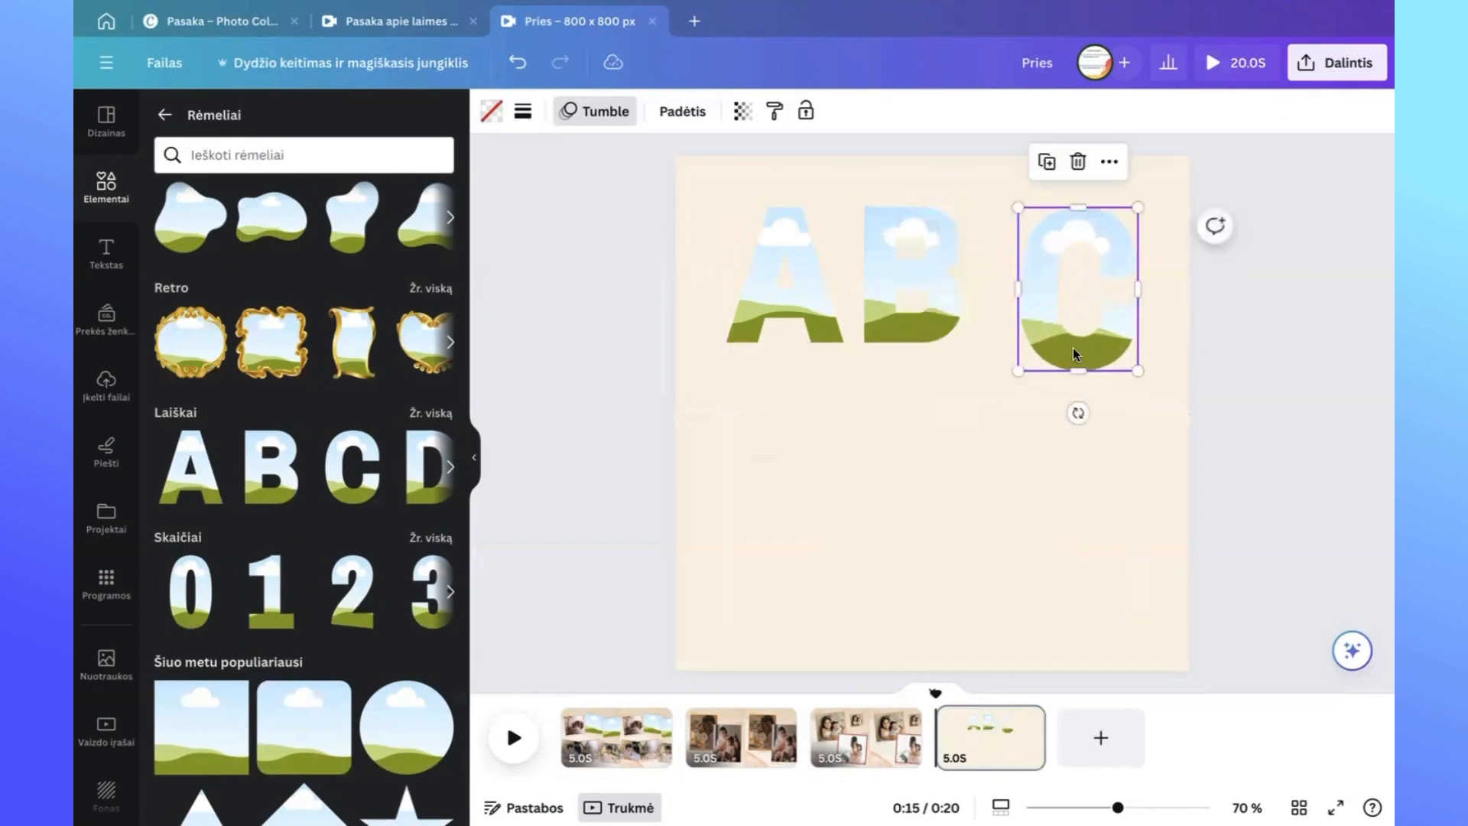
{"action": "left_click_drag", "start_coordinate": [1018, 371], "coordinate": [1037, 342]}
Move the A, B and C frames into an evenly spaced, centred row in the lower half of the page.
{"action": "left_click", "coordinate": [925, 317]}
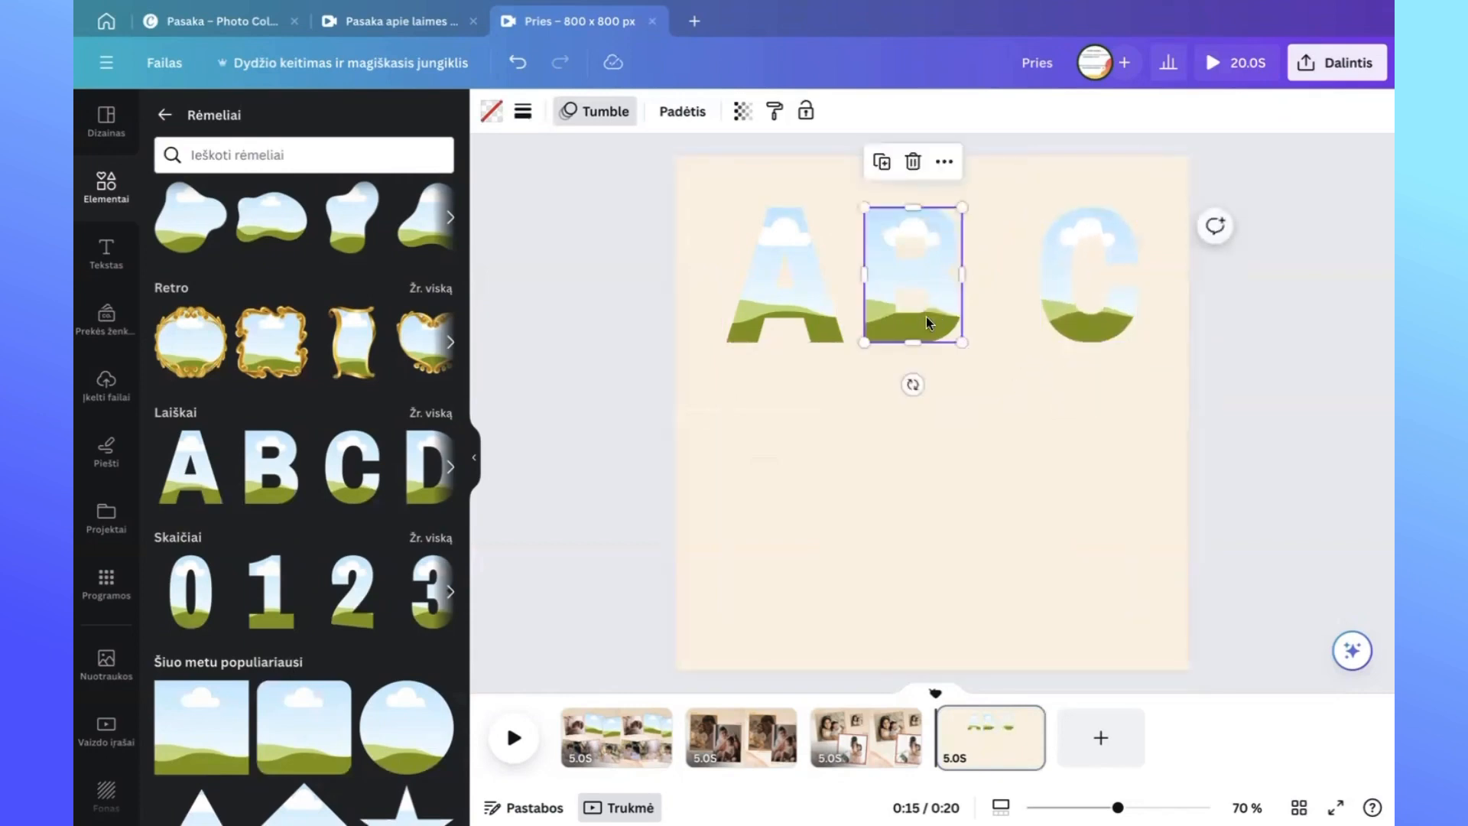
{"action": "left_click_drag", "start_coordinate": [925, 317], "coordinate": [952, 562]}
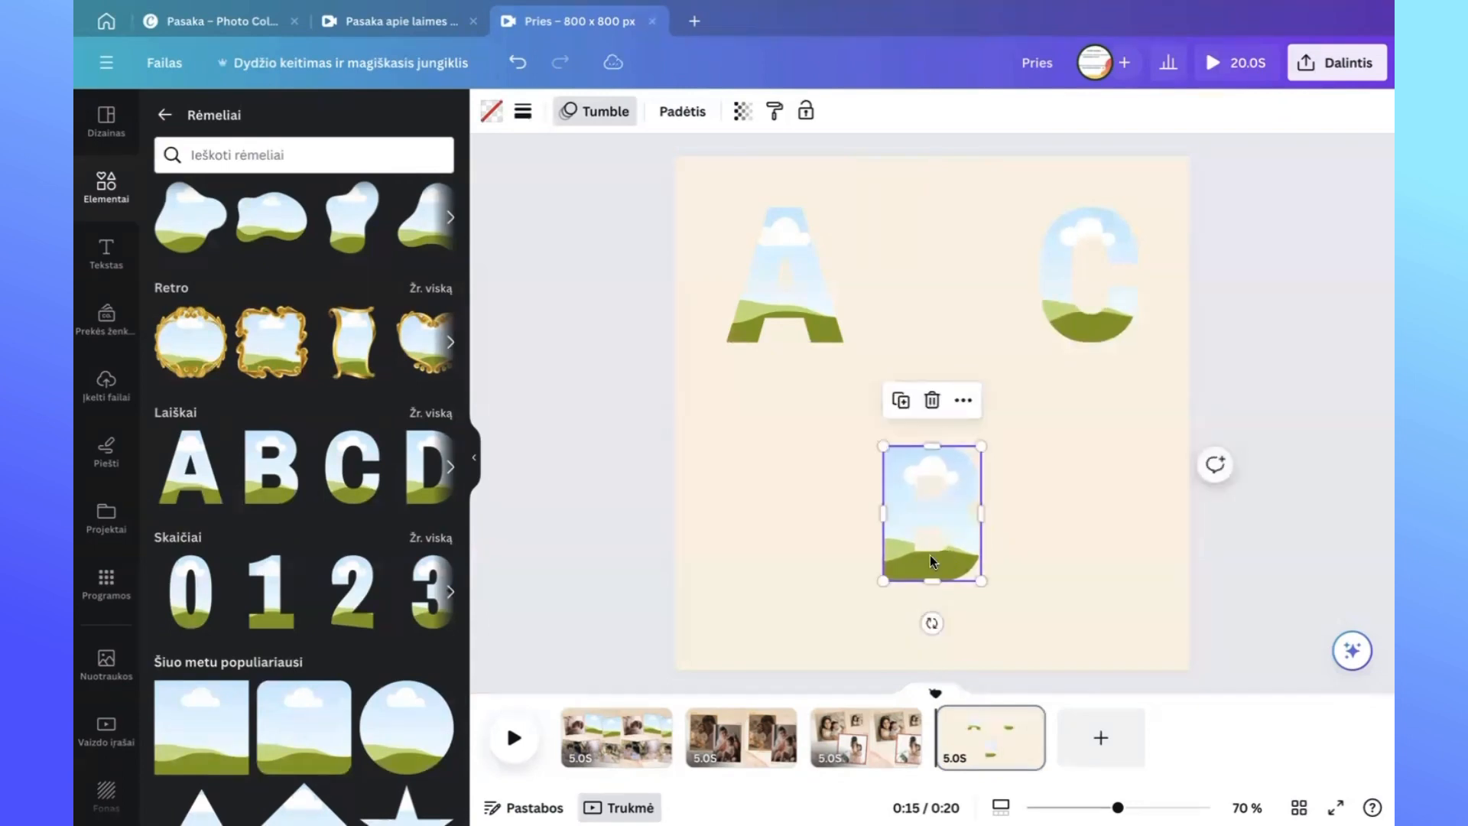
{"action": "left_click_drag", "start_coordinate": [787, 305], "coordinate": [810, 547]}
{"action": "left_click", "coordinate": [1089, 309]}
{"action": "left_click_drag", "start_coordinate": [1089, 310], "coordinate": [1060, 548]}
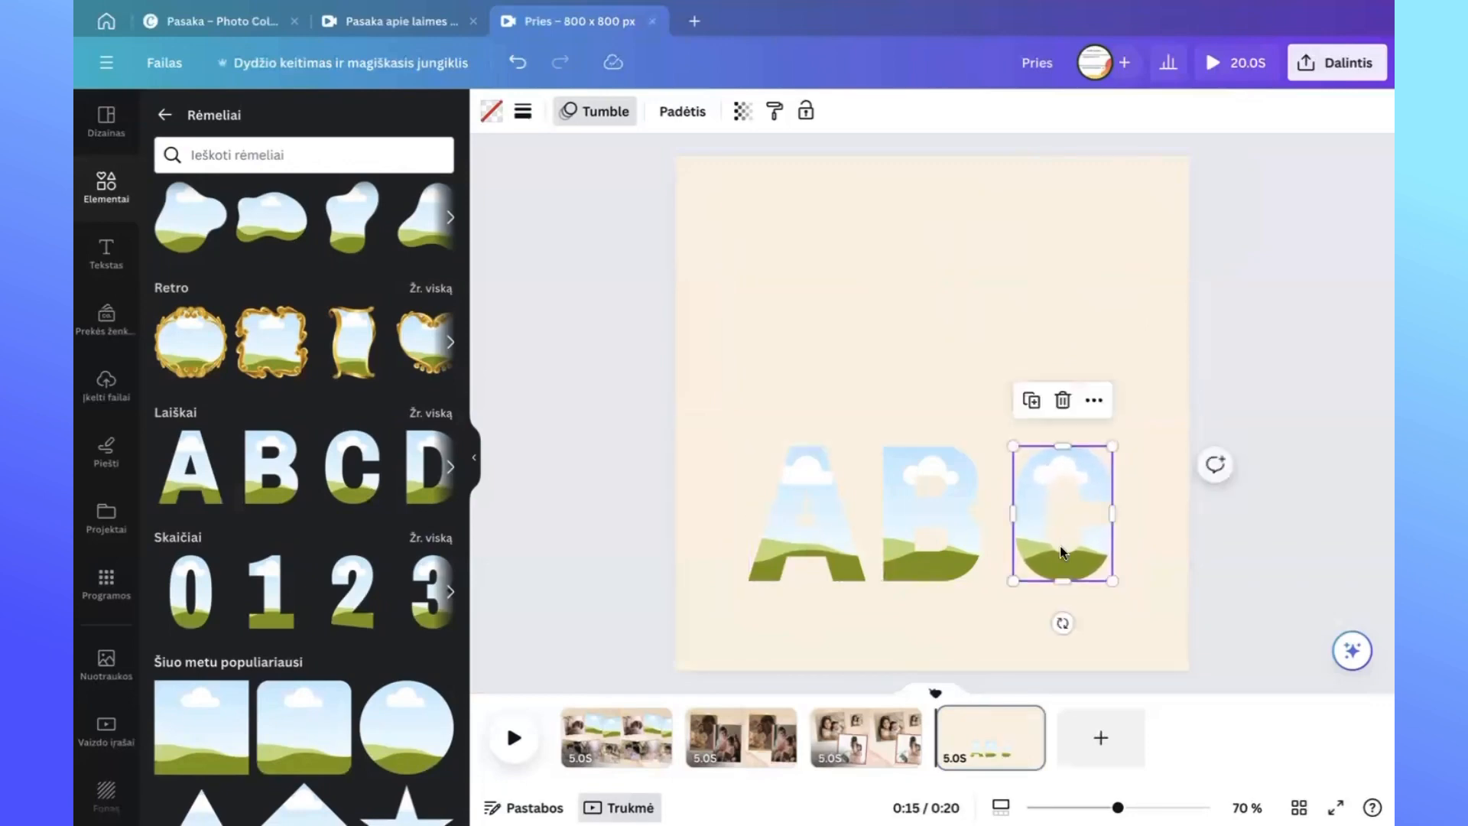
{"action": "left_click_drag", "start_coordinate": [952, 537], "coordinate": [962, 543]}
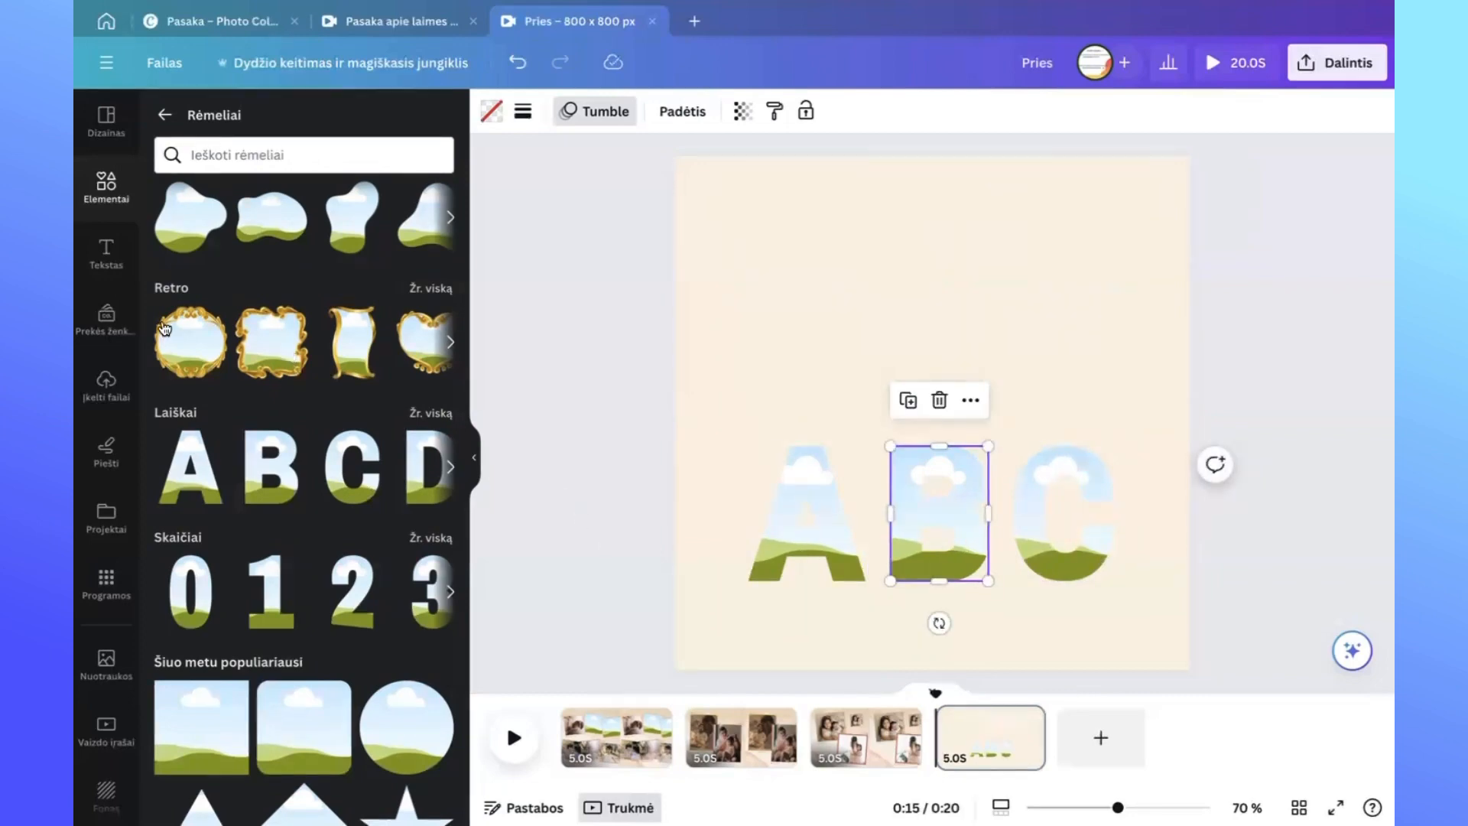
Add a heading to the fourth page with the text "VERSLO".
{"action": "left_click", "coordinate": [106, 260]}
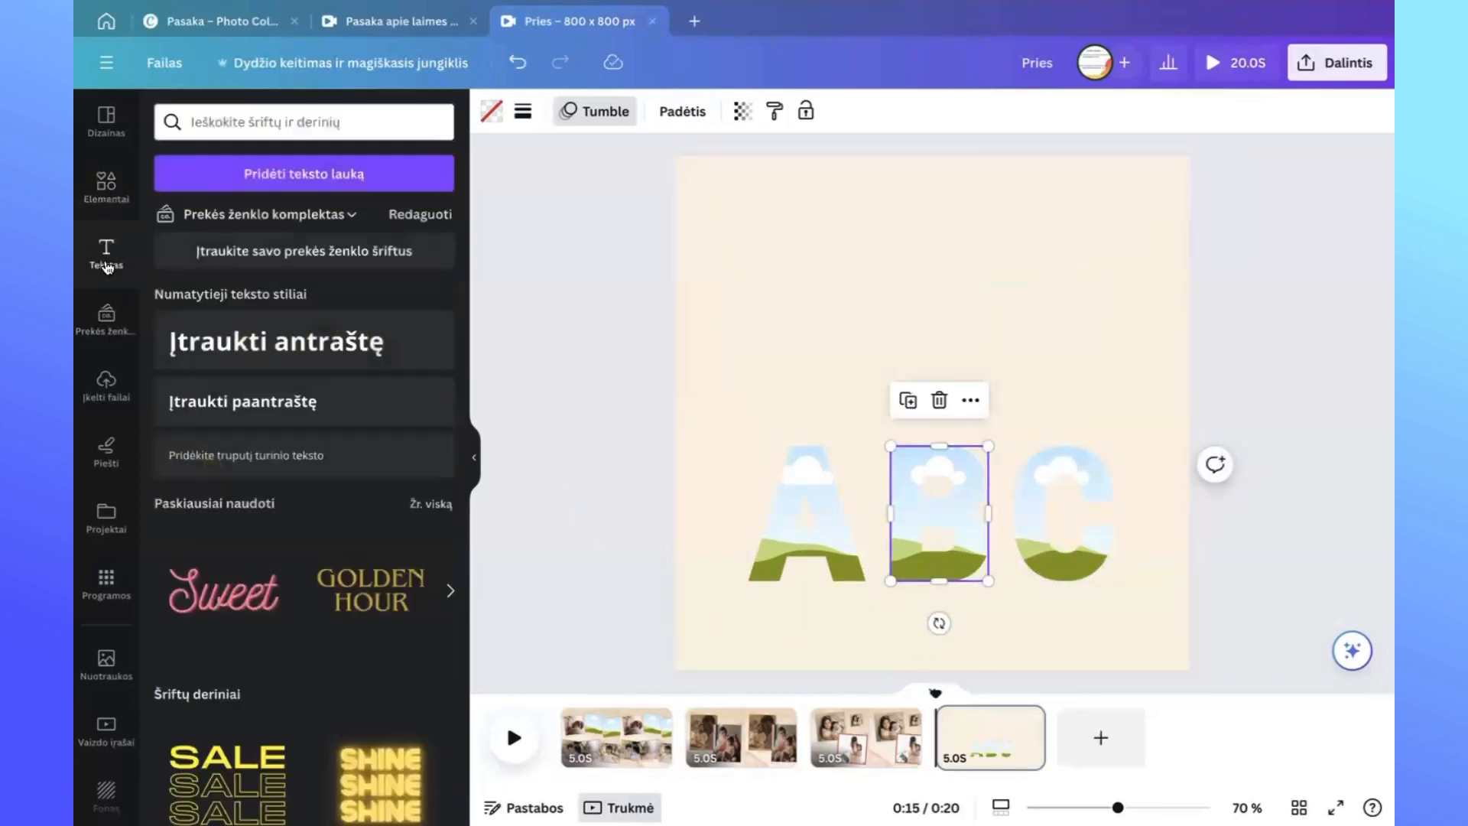
{"action": "left_click", "coordinate": [259, 342]}
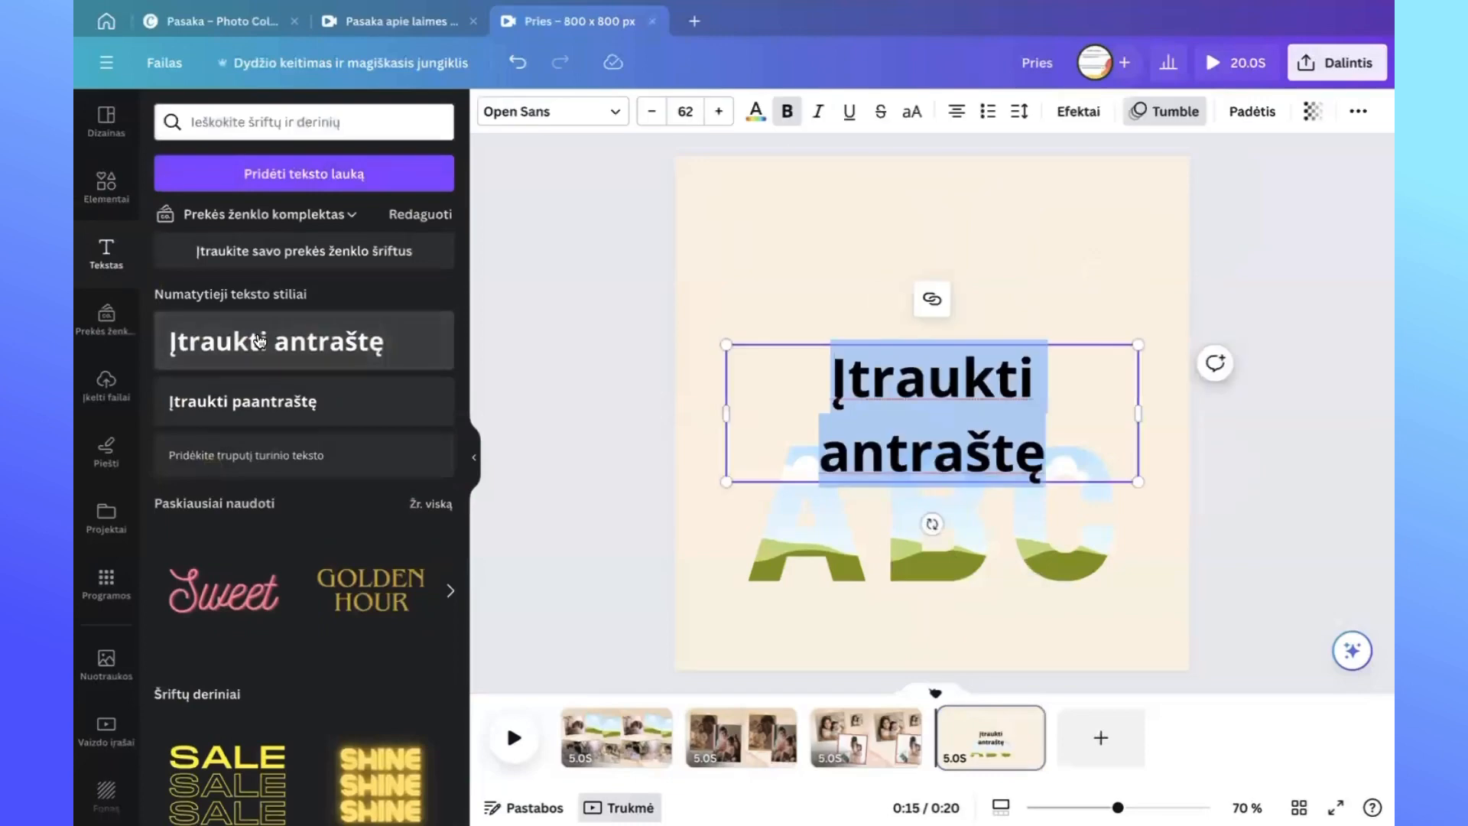
{"action": "type", "text": "VERSLO"}
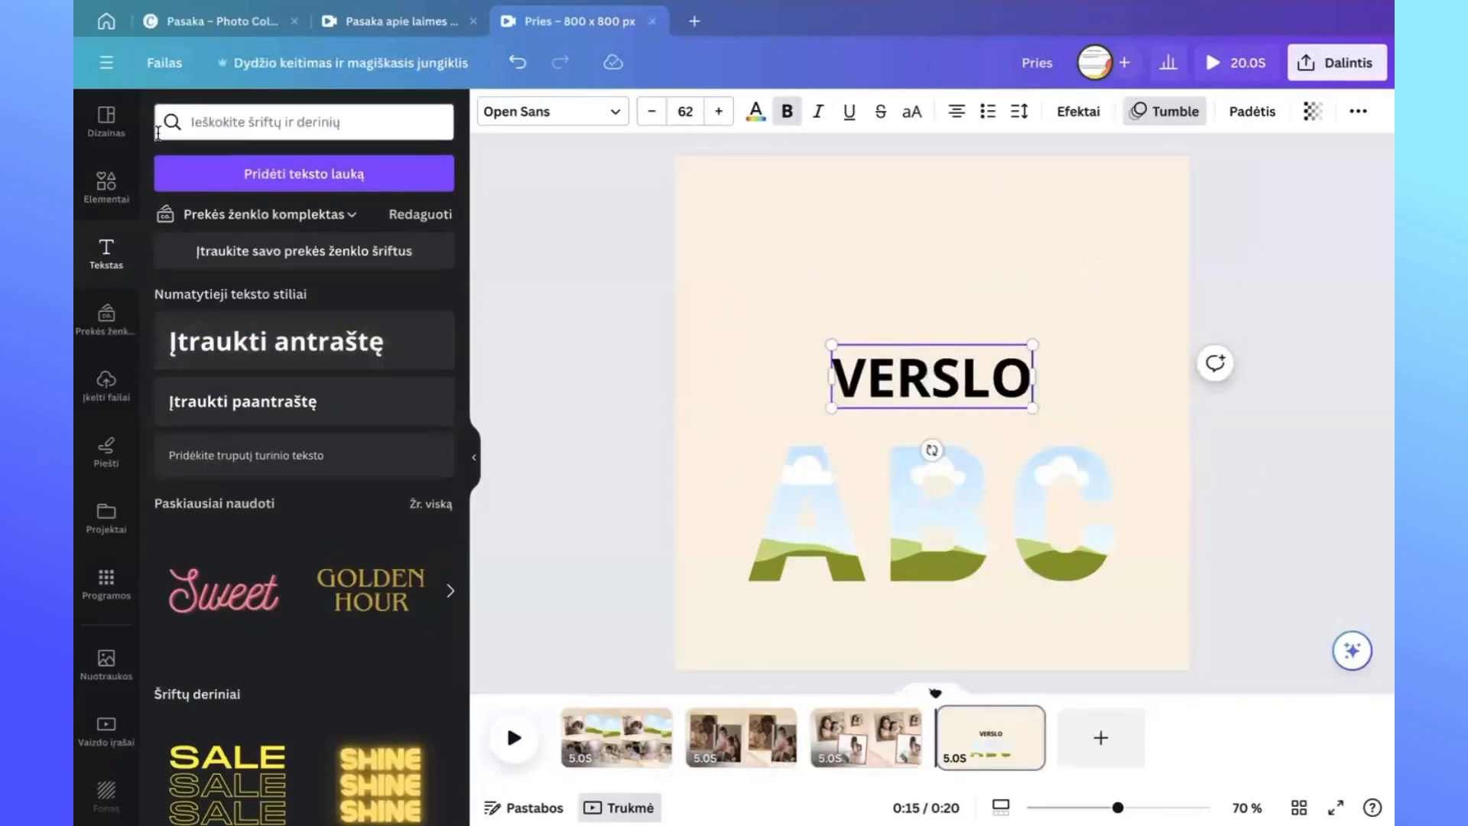
Change the "VERSLO" heading's font to Anton, enlarge it to size 123 and centre it above the ABC letter frames.
{"action": "left_click", "coordinate": [618, 117]}
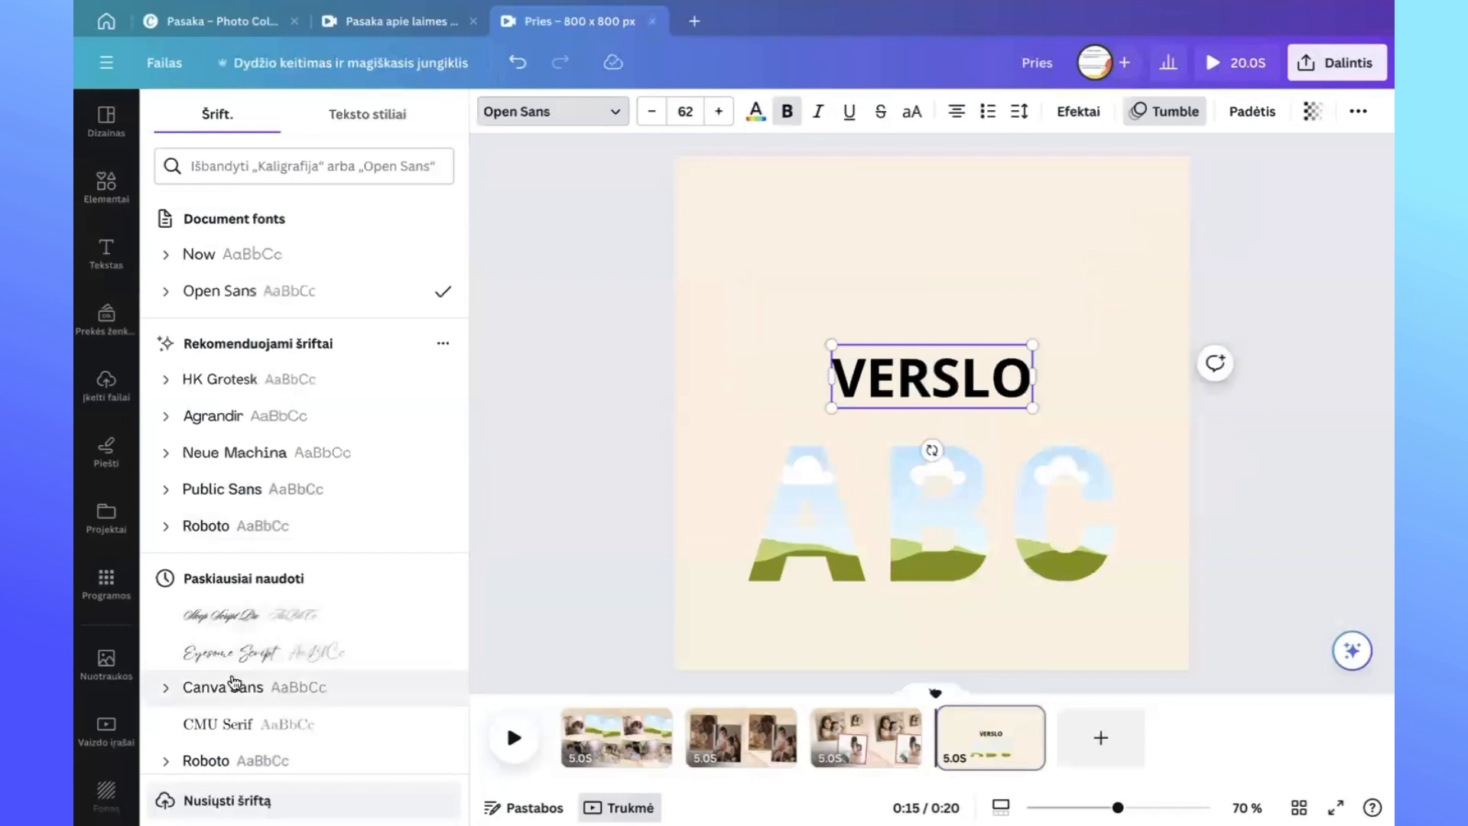
{"action": "scroll", "coordinate": [234, 682], "scroll_direction": "down", "scroll_amount": 5}
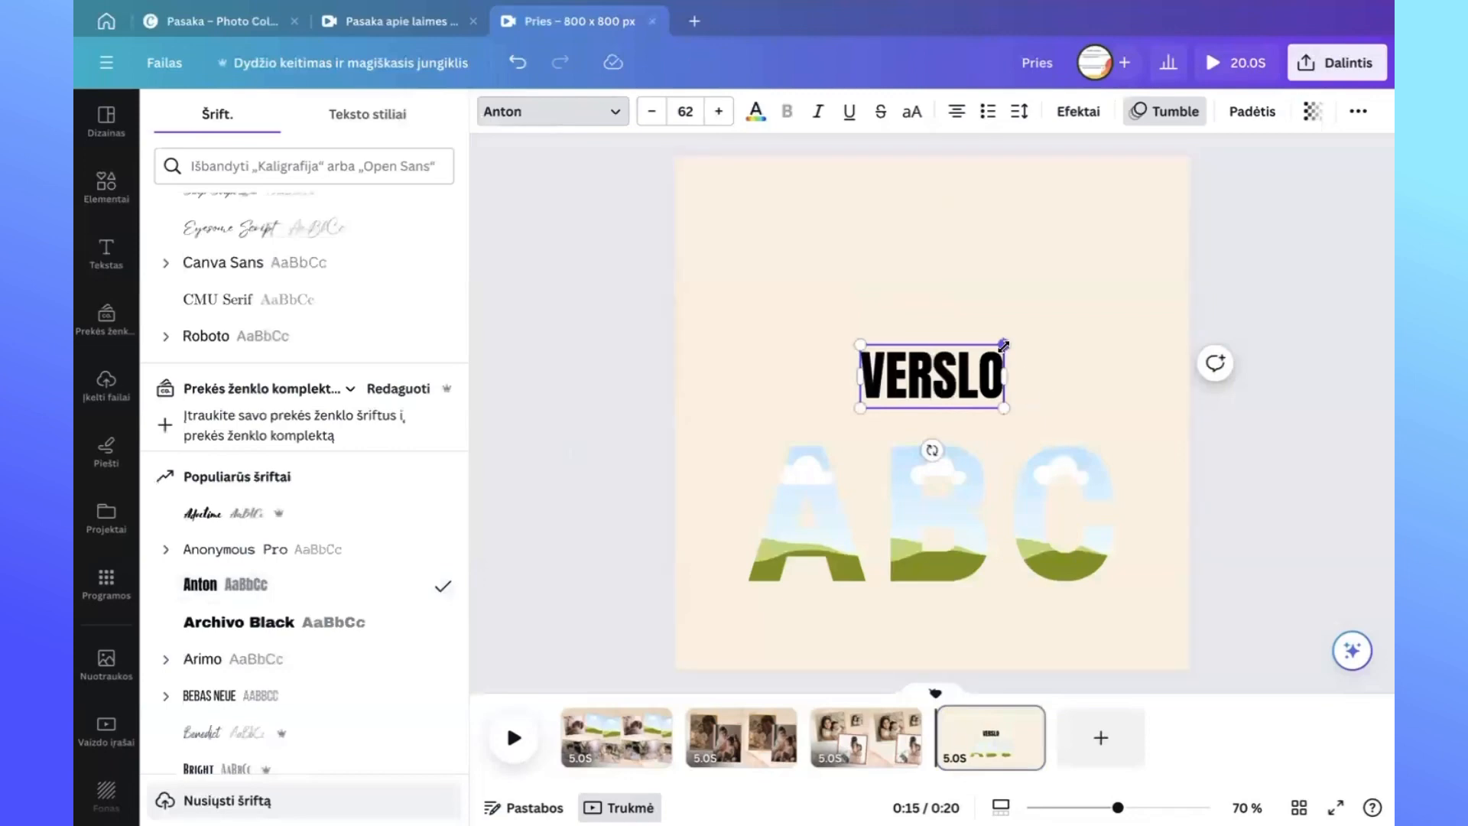
{"action": "left_click_drag", "start_coordinate": [1040, 310], "coordinate": [1072, 314]}
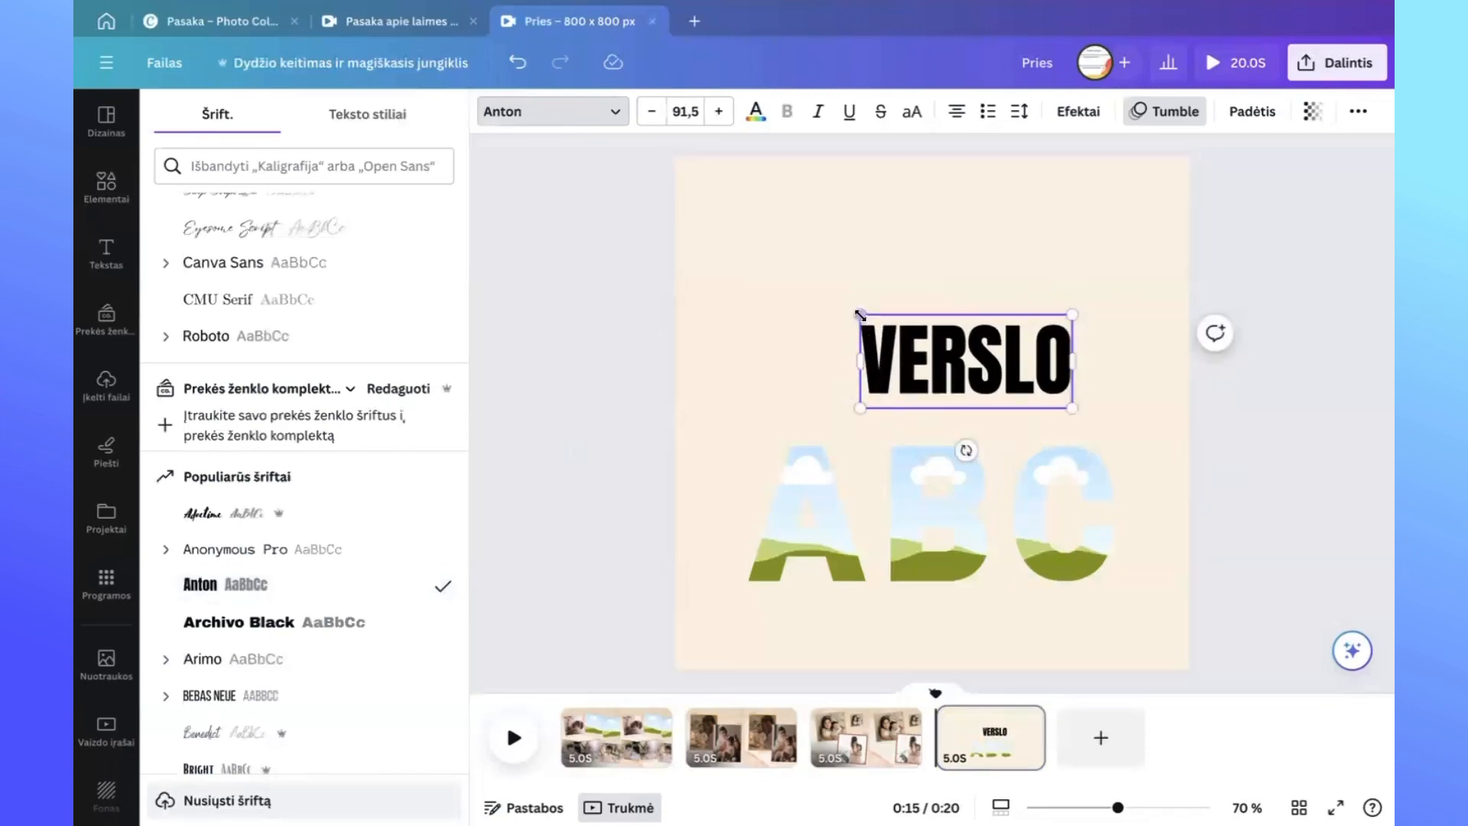
{"action": "left_click_drag", "start_coordinate": [847, 298], "coordinate": [796, 268]}
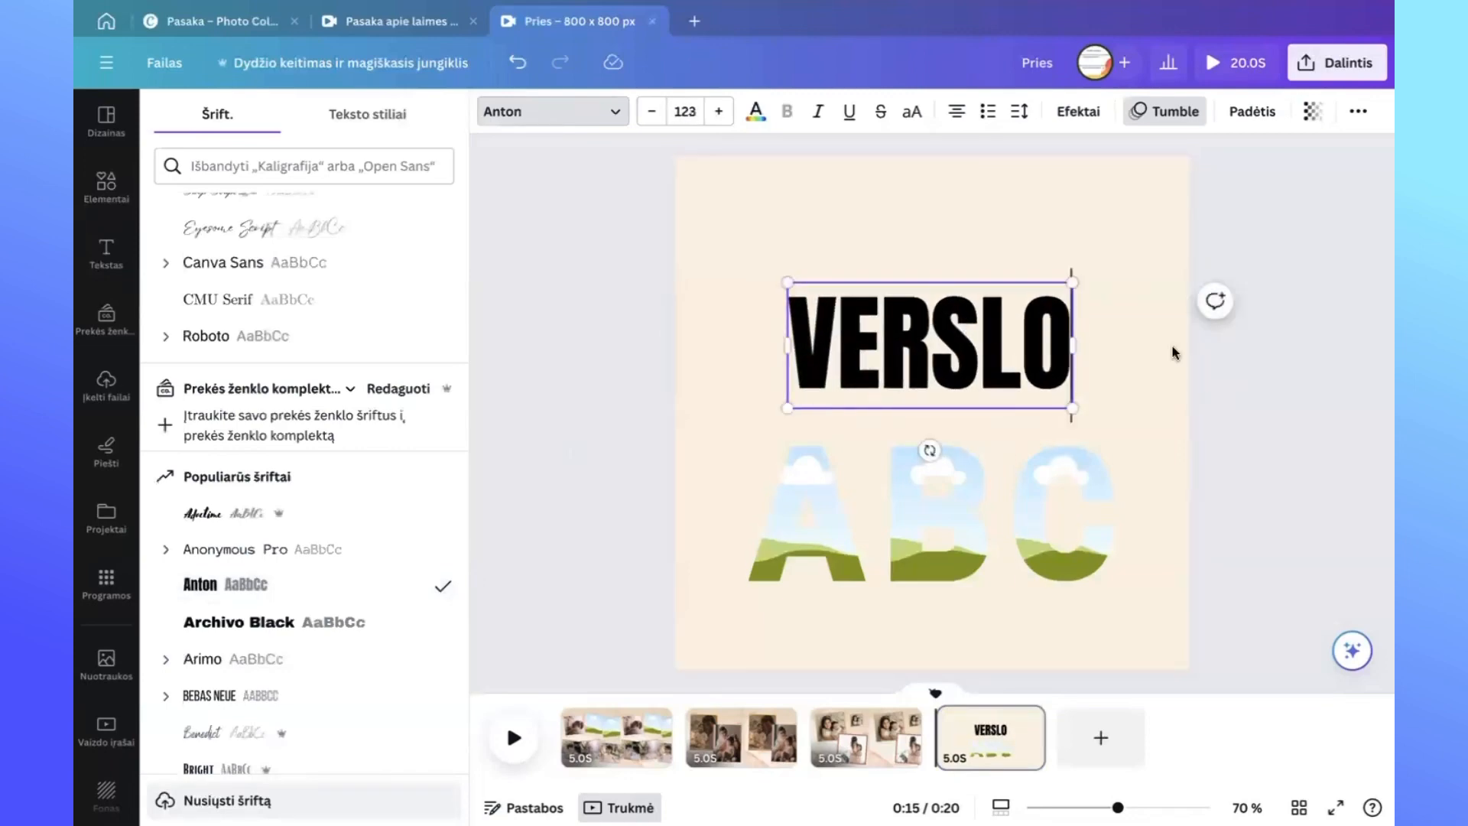
{"action": "left_click", "coordinate": [1302, 429]}
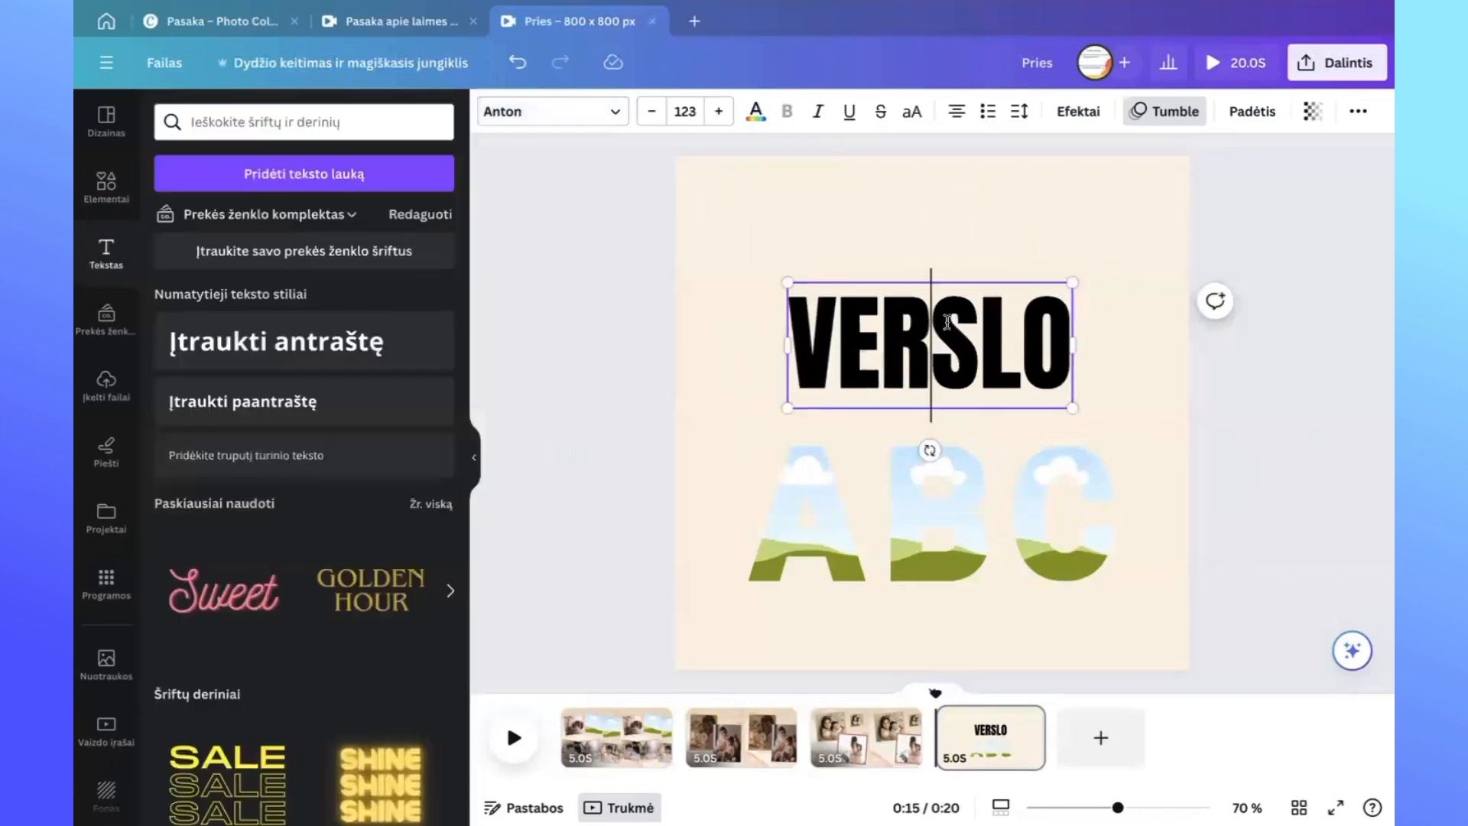
{"action": "left_click", "coordinate": [547, 426]}
{"action": "left_click", "coordinate": [897, 359]}
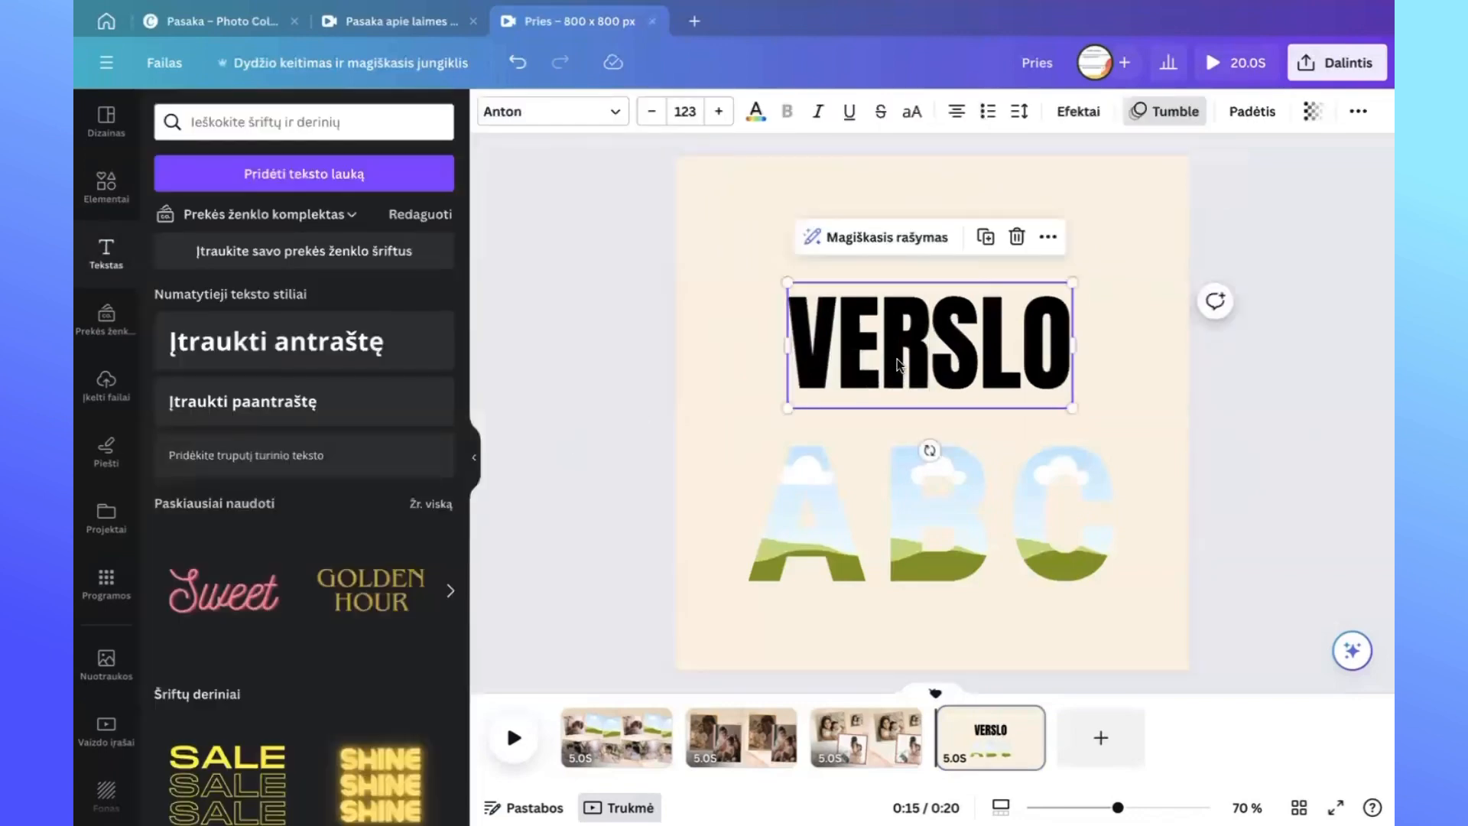
{"action": "left_click_drag", "start_coordinate": [897, 360], "coordinate": [908, 334]}
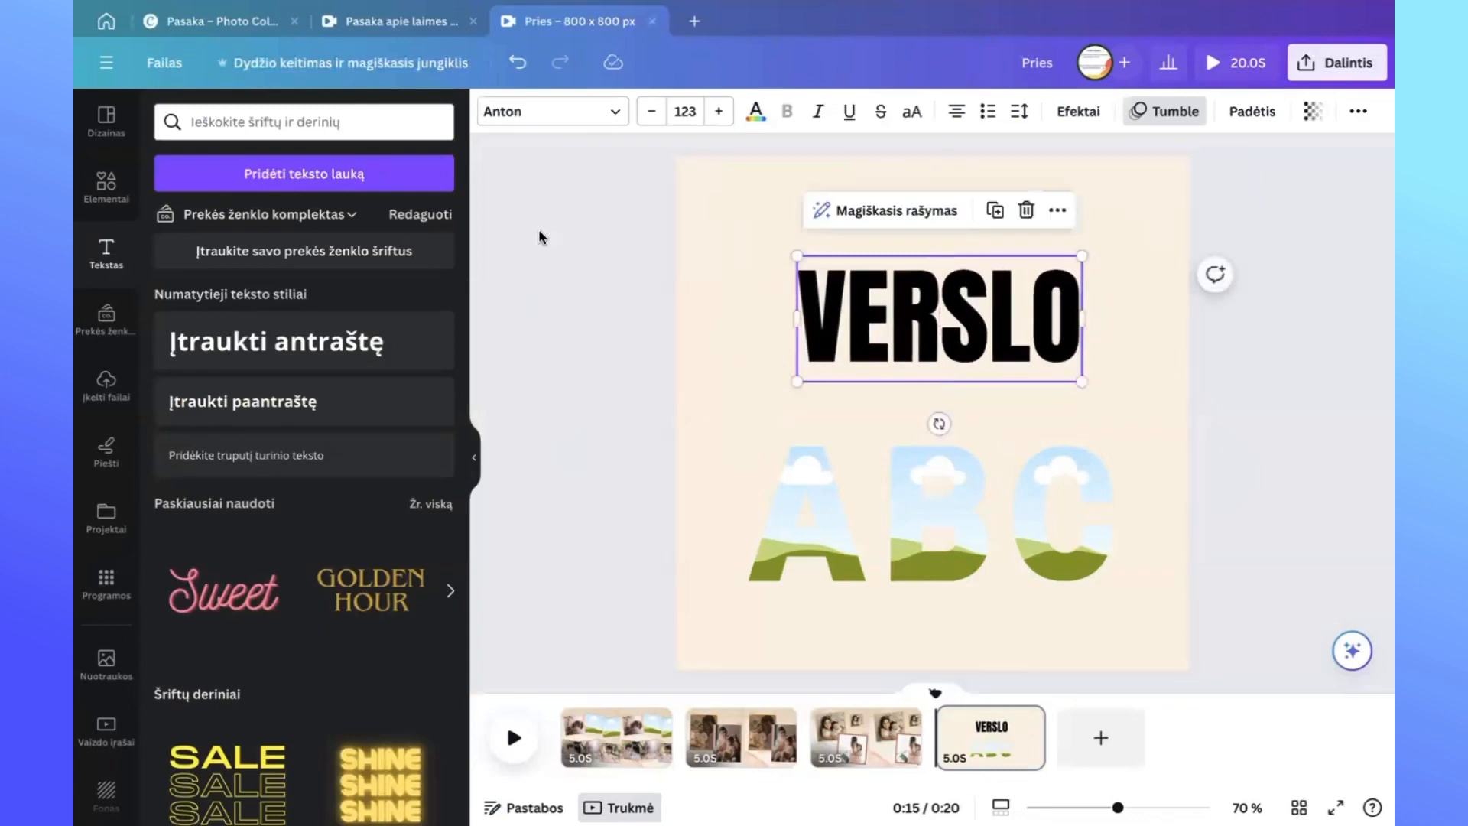
Colour the "VERSLO" heading with the dark blue swatch from the default solid colours.
{"action": "left_click", "coordinate": [756, 113]}
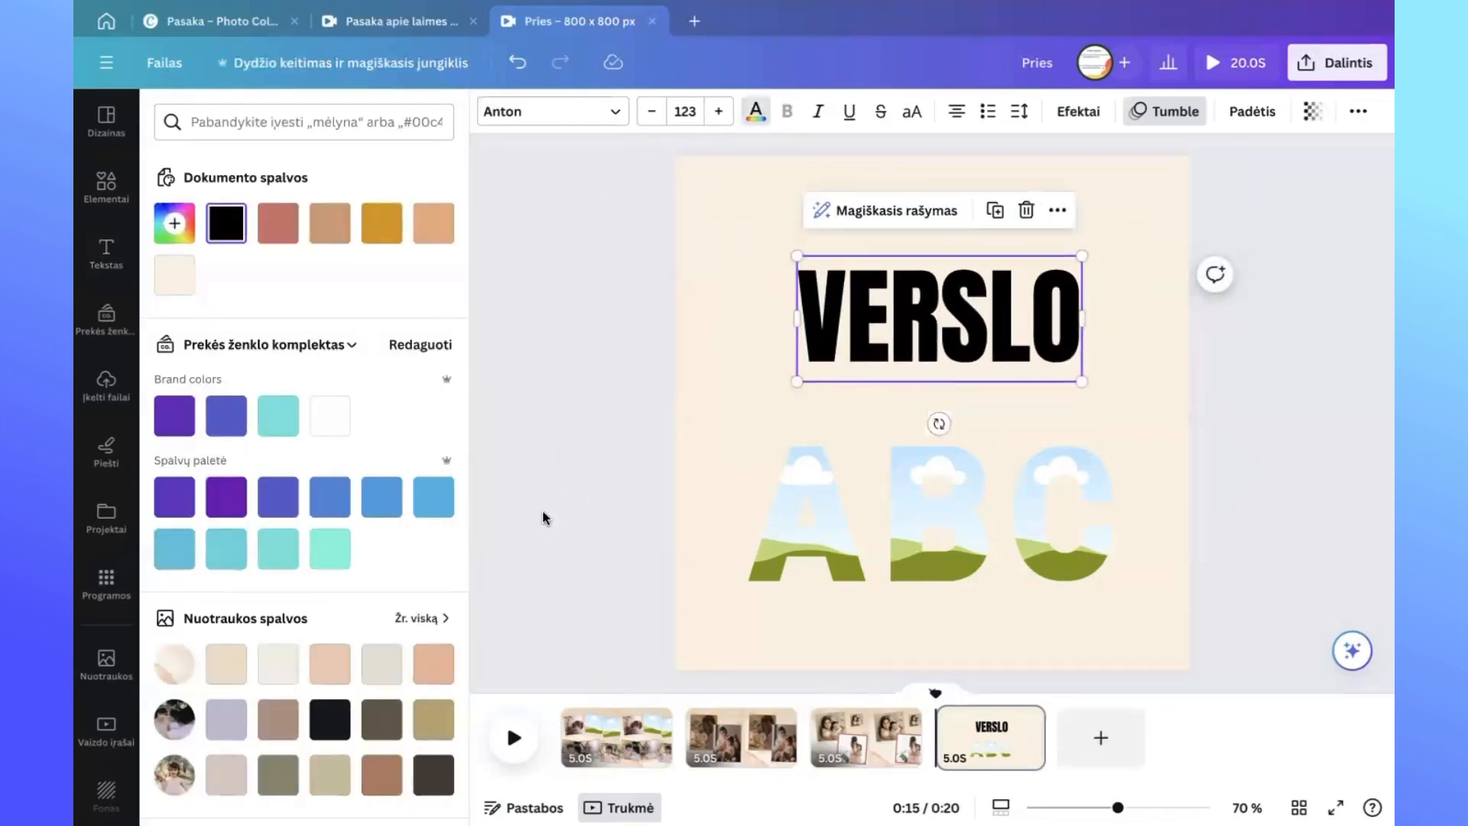
{"action": "scroll", "coordinate": [353, 634], "scroll_direction": "down", "scroll_amount": 5}
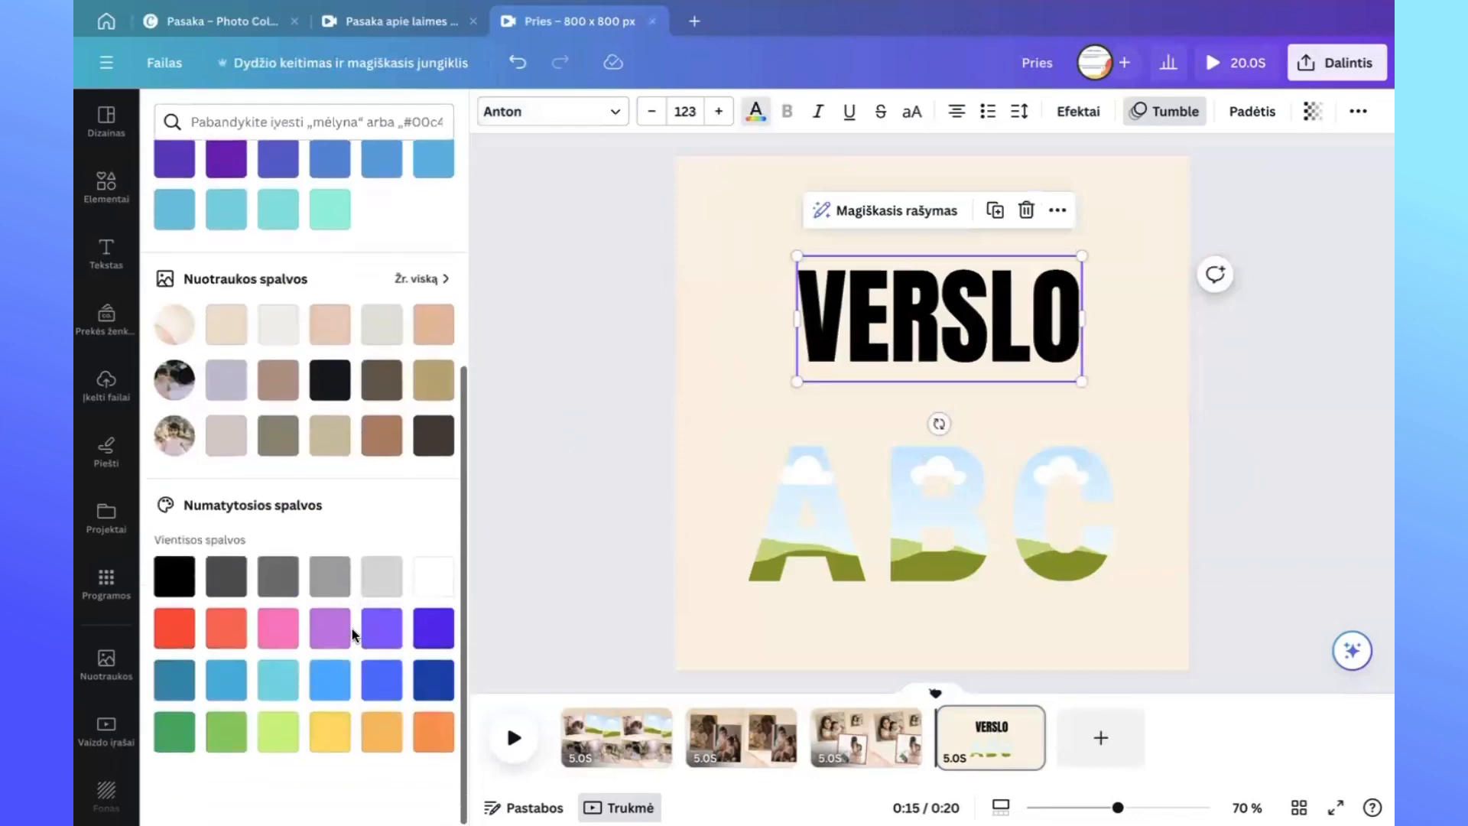
{"action": "scroll", "coordinate": [354, 635], "scroll_direction": "up", "scroll_amount": 5}
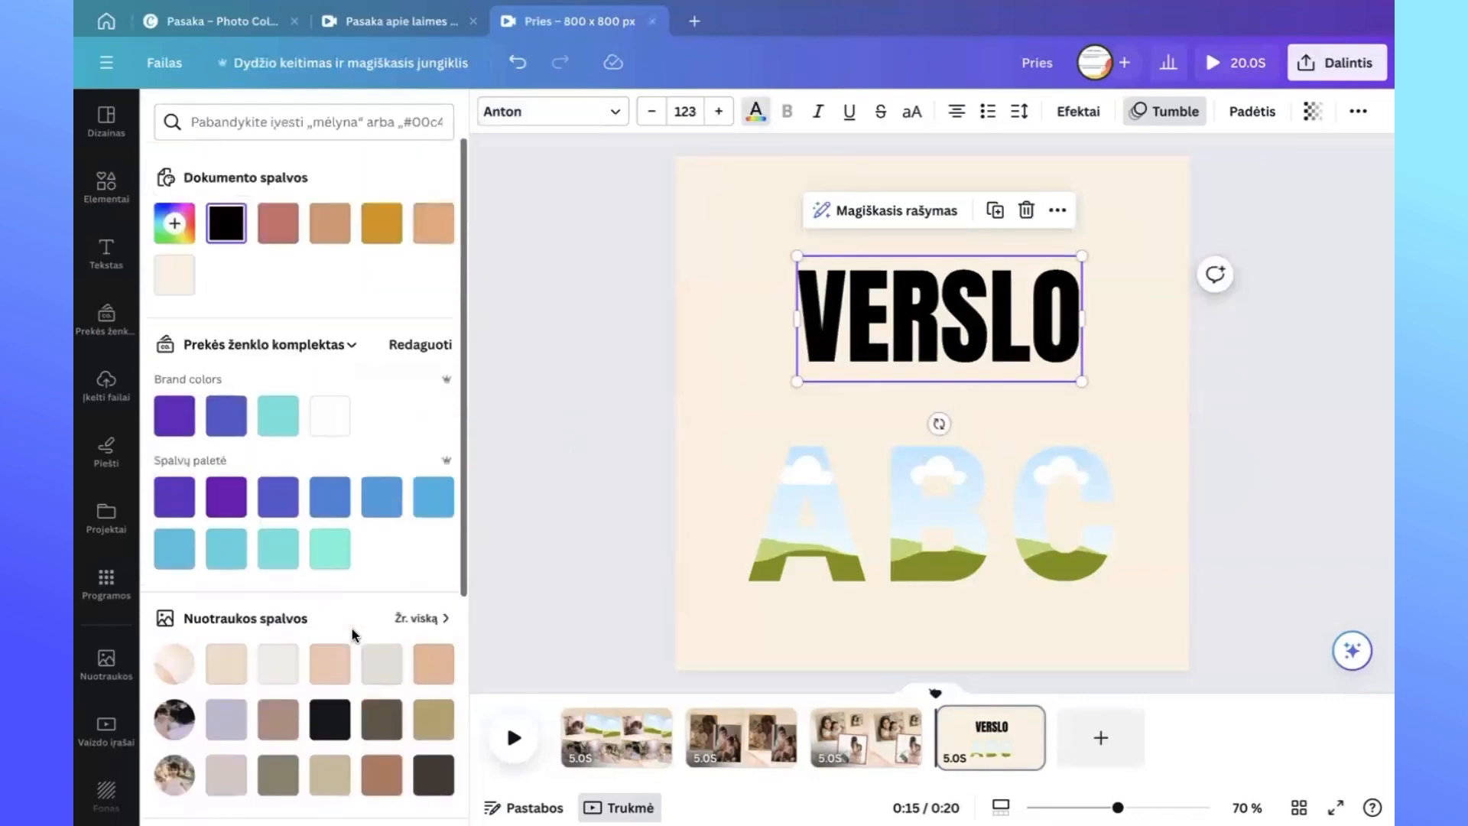
{"action": "left_click", "coordinate": [175, 224]}
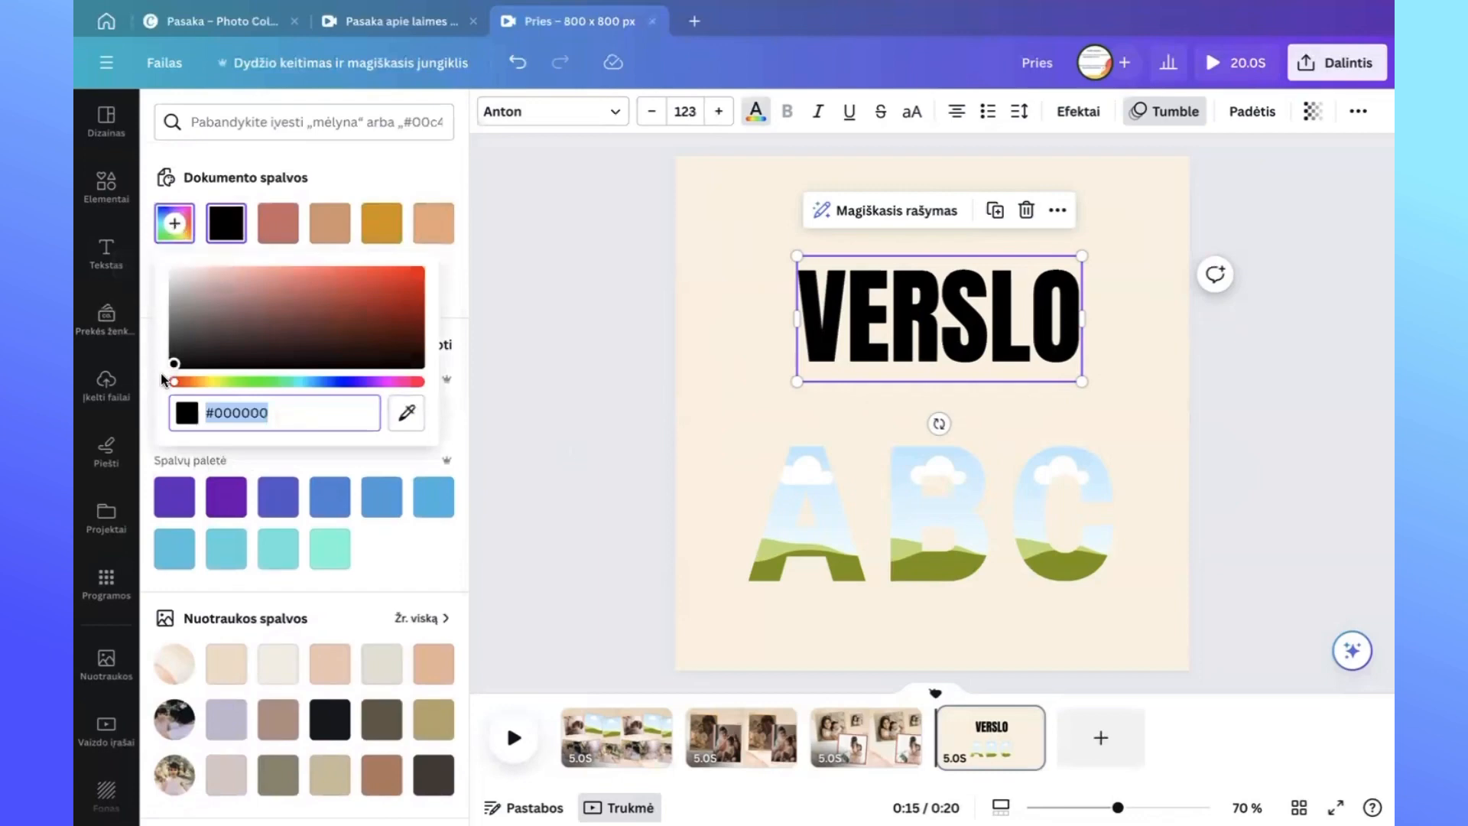
{"action": "scroll", "coordinate": [334, 490], "scroll_direction": "down", "scroll_amount": 4}
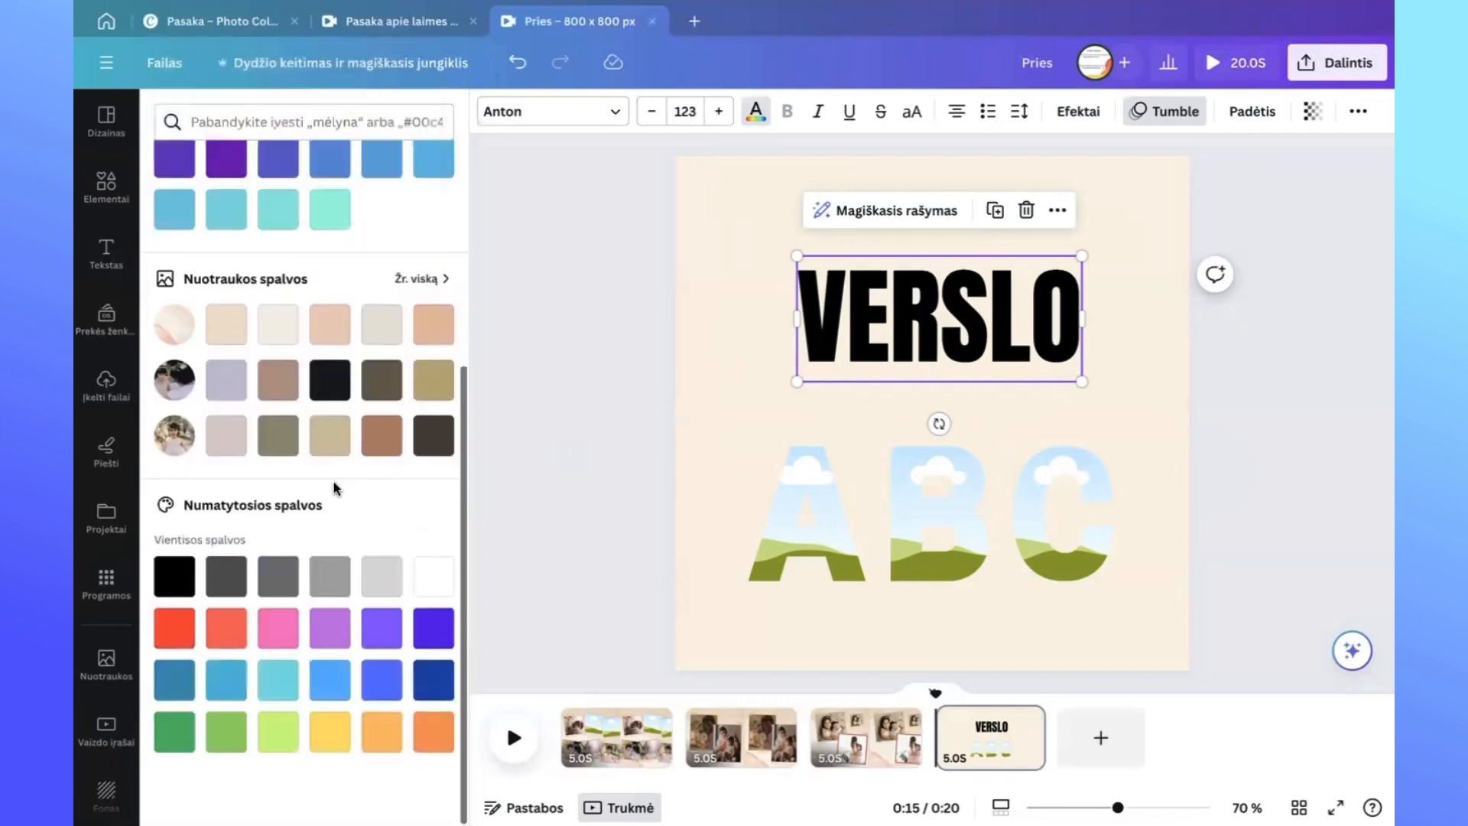
{"action": "left_click", "coordinate": [426, 691]}
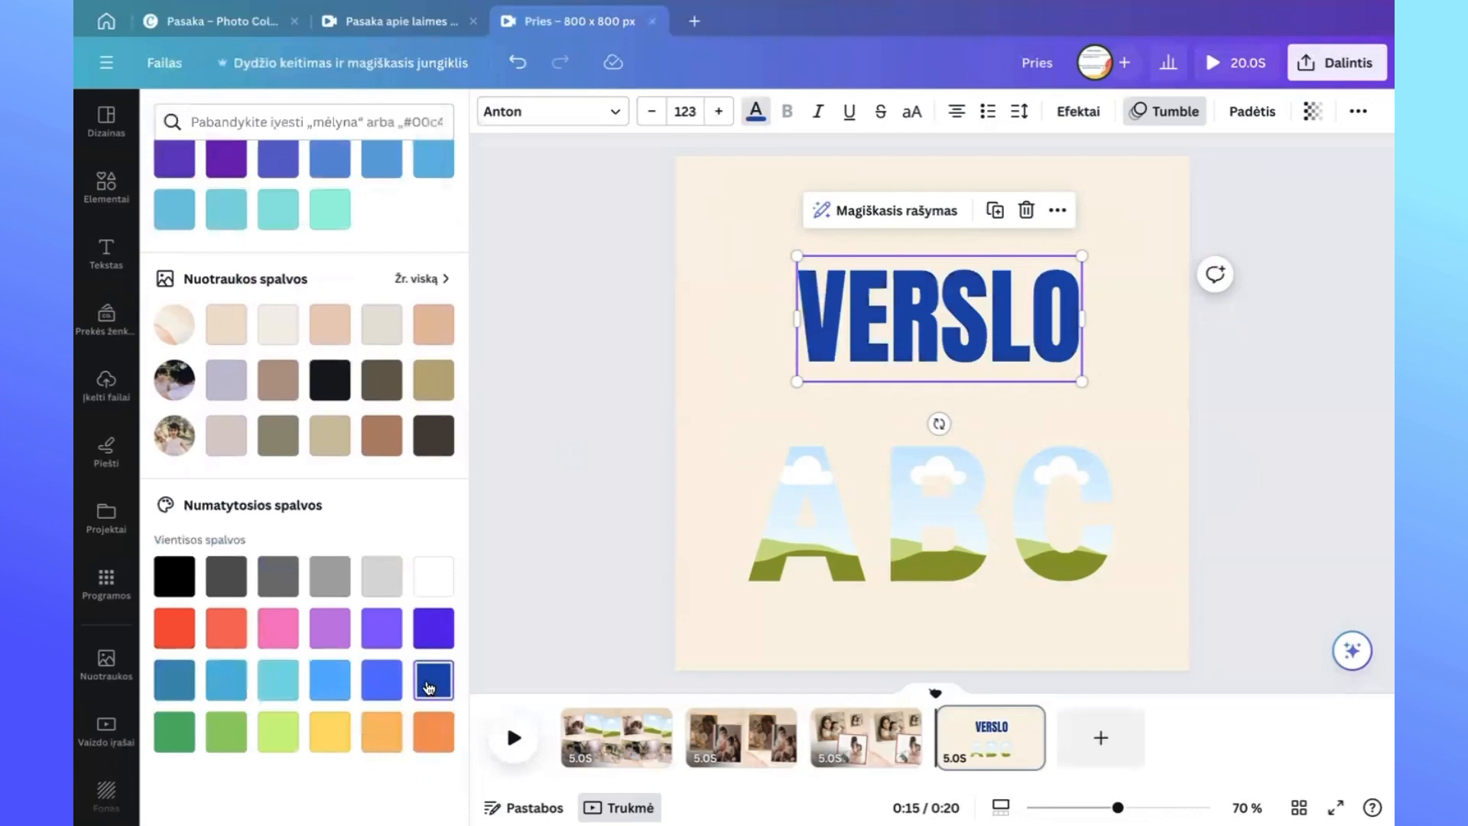
{"action": "left_click", "coordinate": [543, 491]}
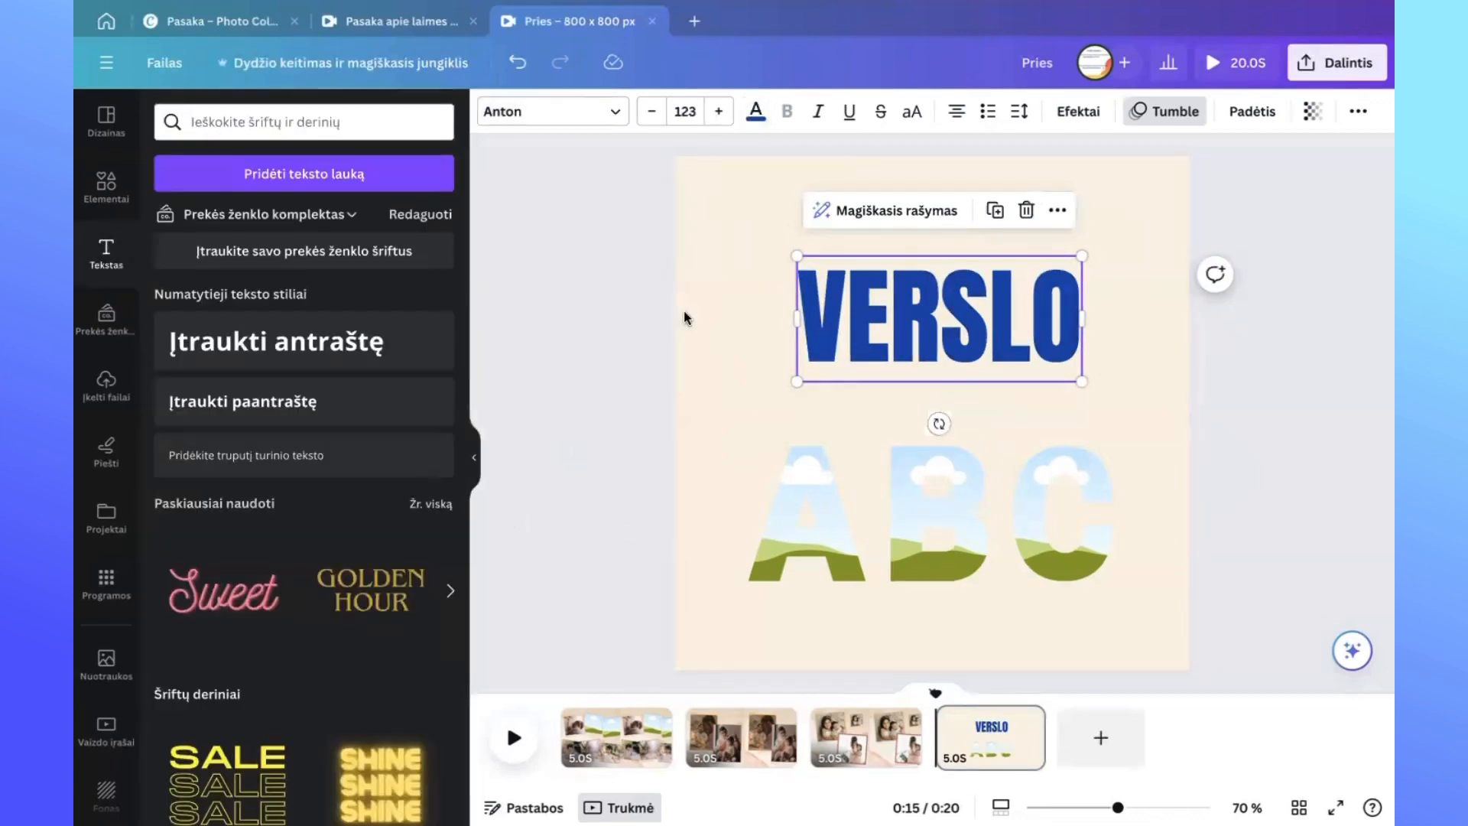
Darken the "VERSLO" heading's blue to the custom colour #083776.
{"action": "left_click", "coordinate": [755, 111]}
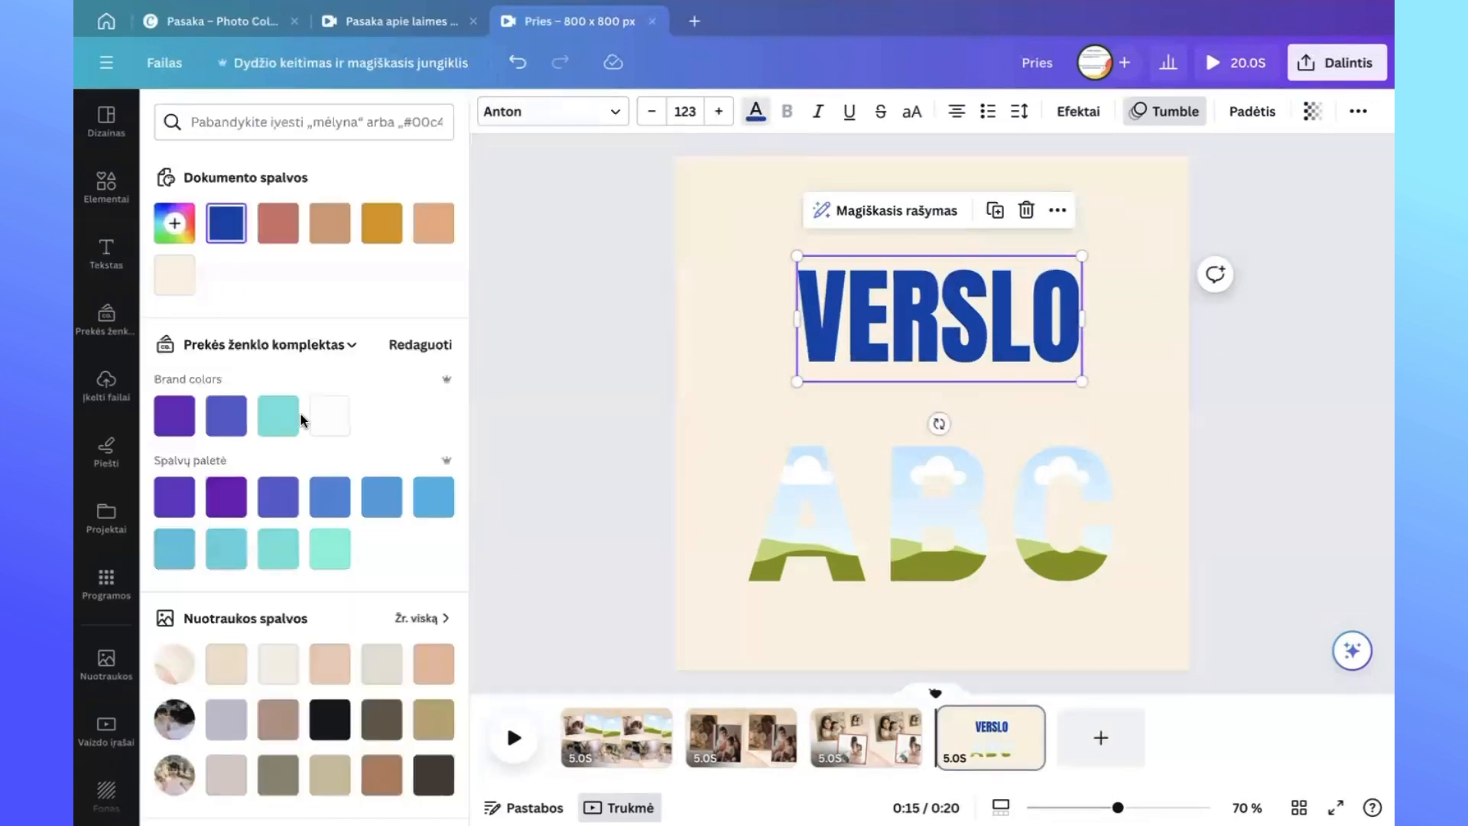
{"action": "left_click", "coordinate": [174, 223]}
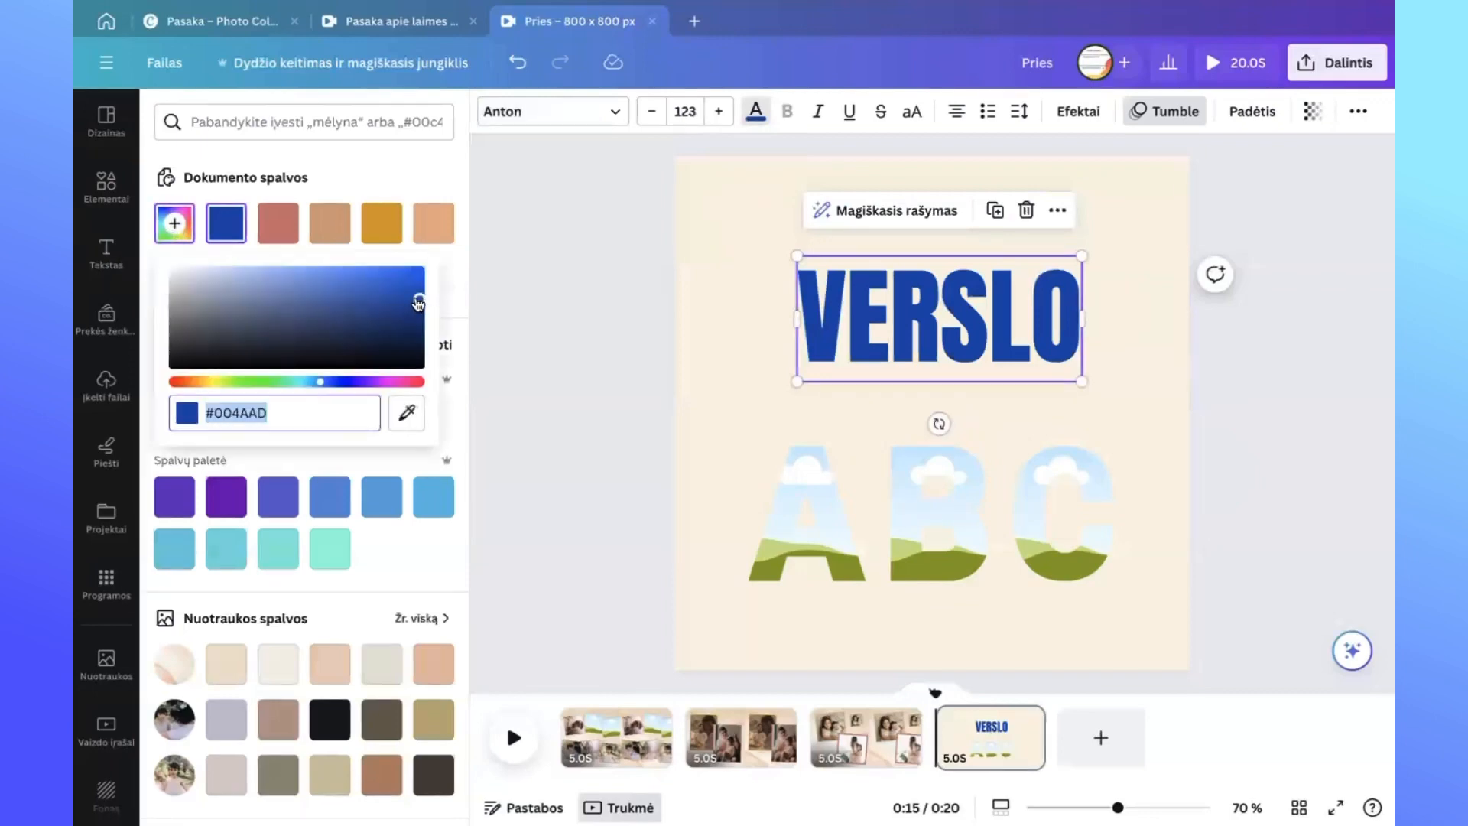
{"action": "left_click_drag", "start_coordinate": [419, 299], "coordinate": [416, 297]}
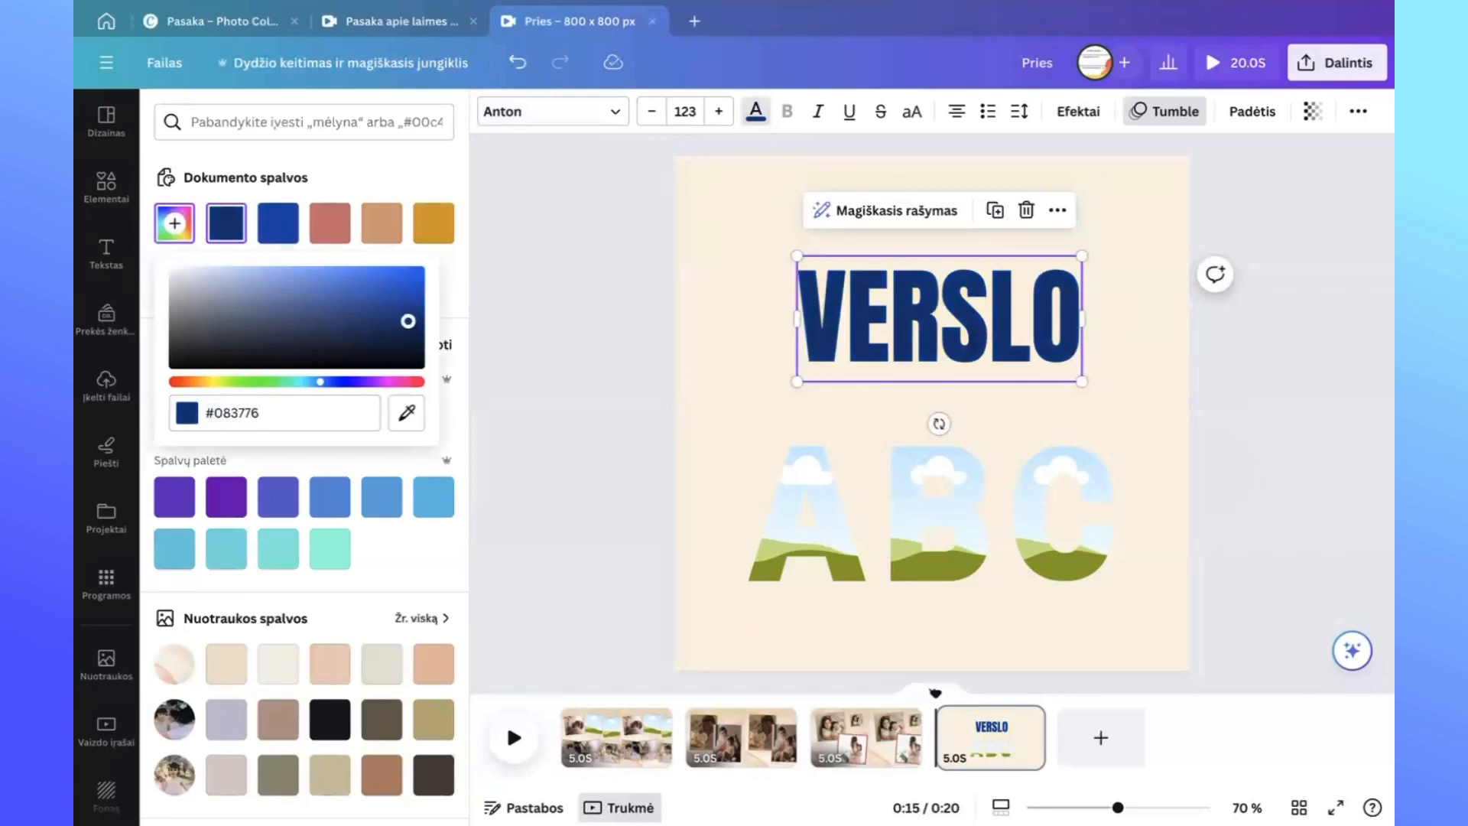
{"action": "left_click", "coordinate": [563, 316]}
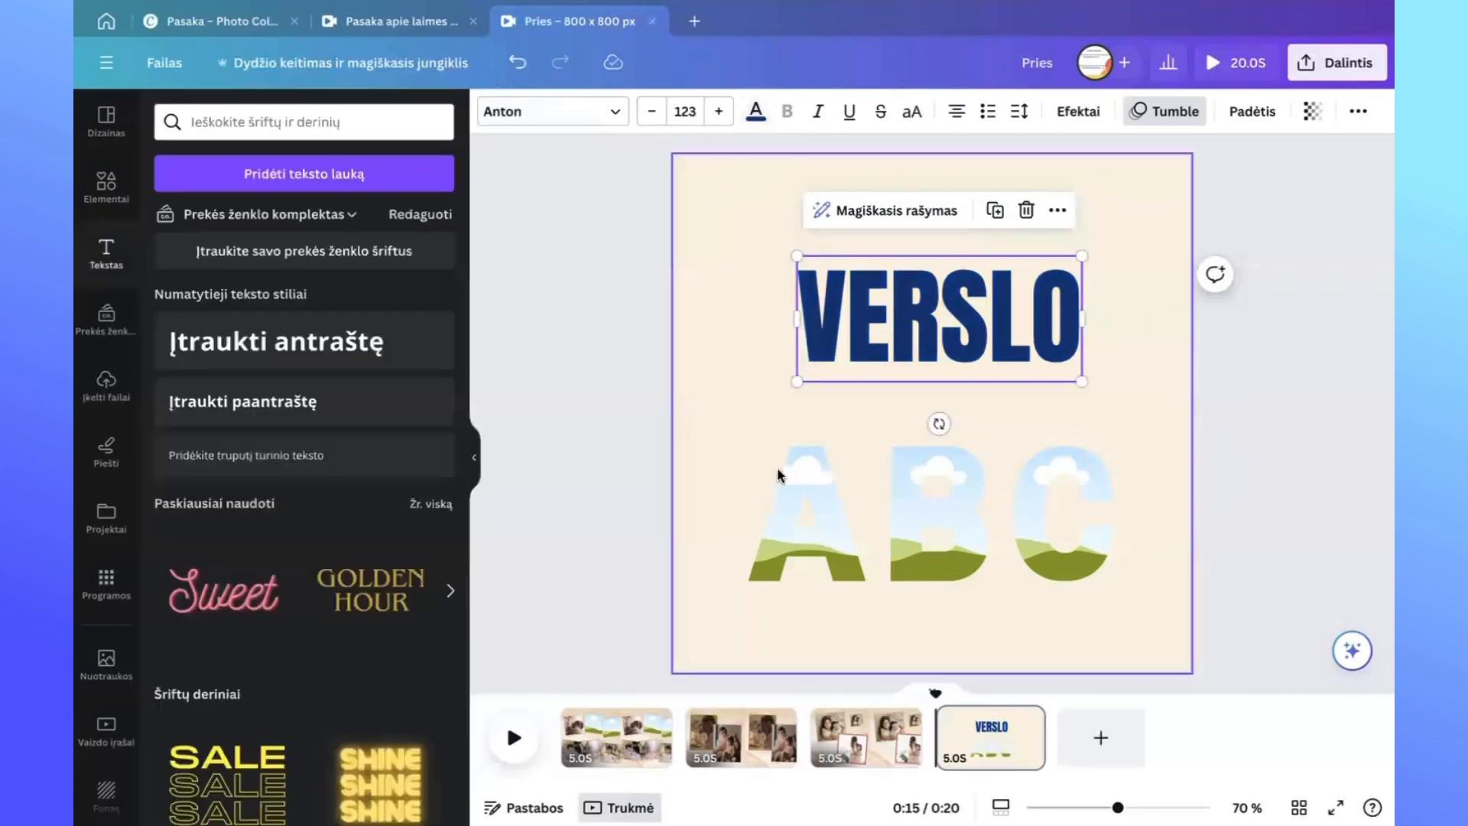
Enlarge the A letter frame on the fourth page slightly outward from its lower outer corner.
{"action": "left_click", "coordinate": [815, 520]}
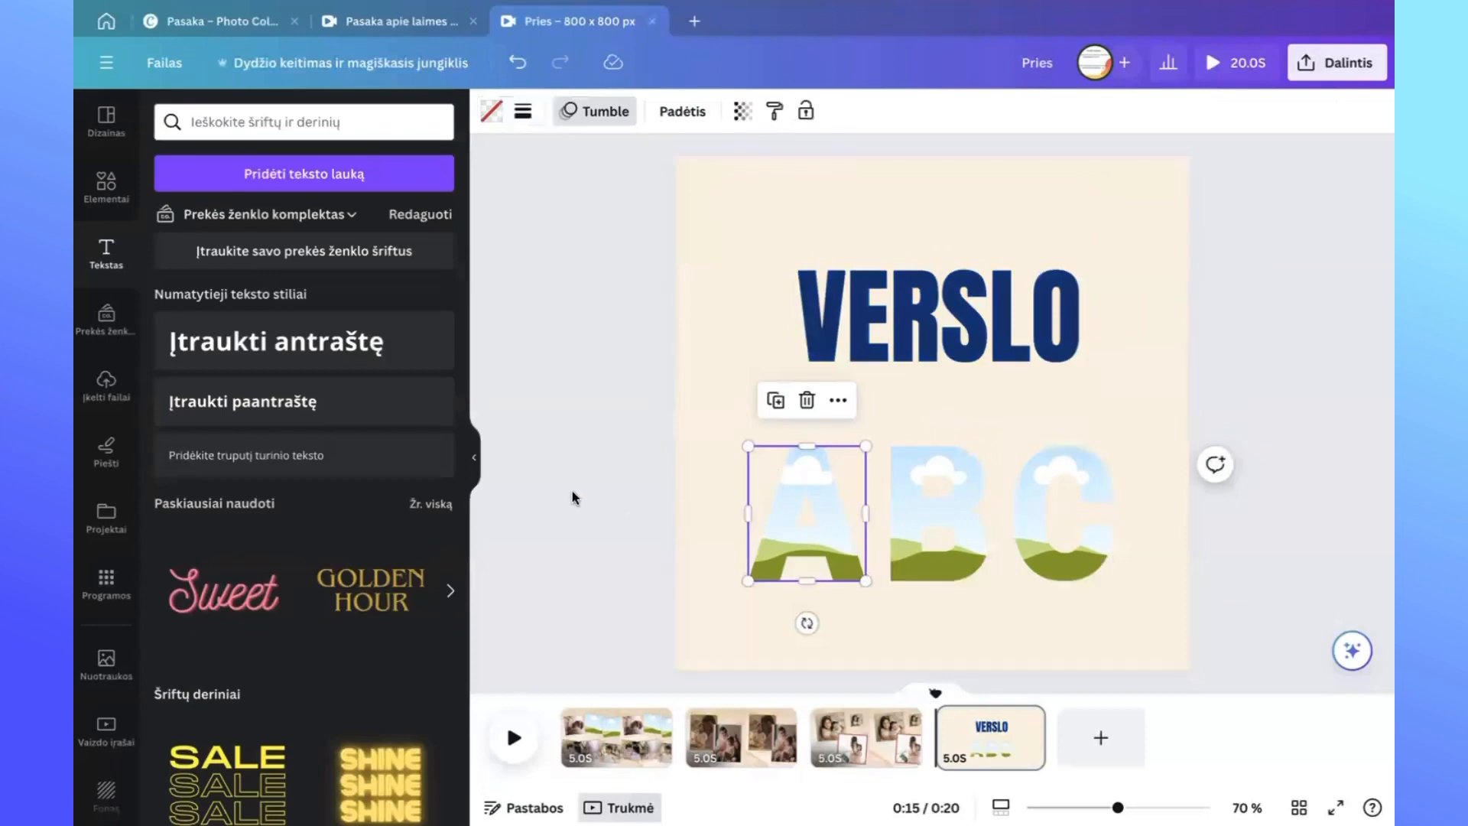
{"action": "left_click", "coordinate": [552, 458]}
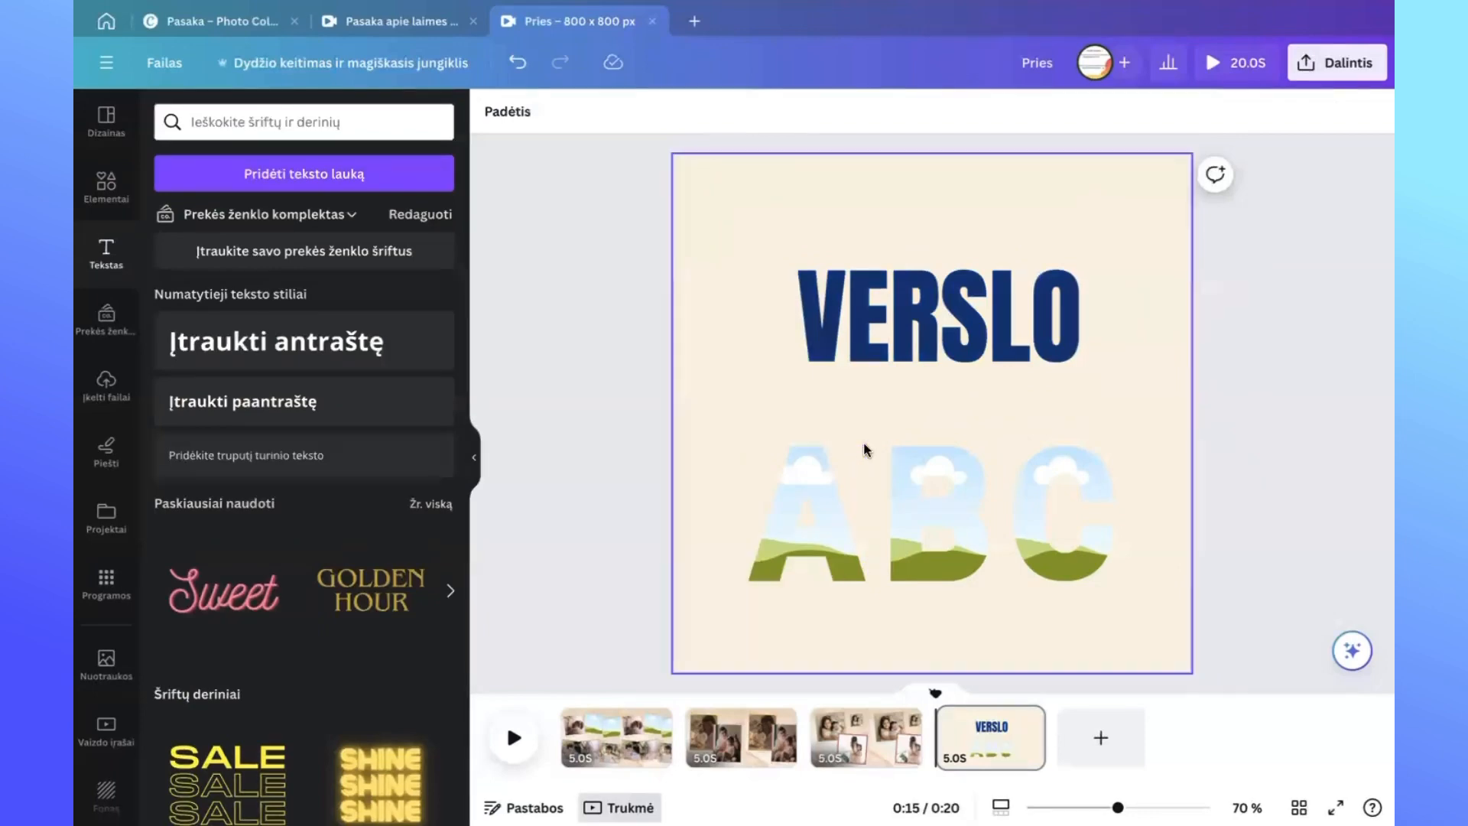
{"action": "left_click", "coordinate": [810, 507]}
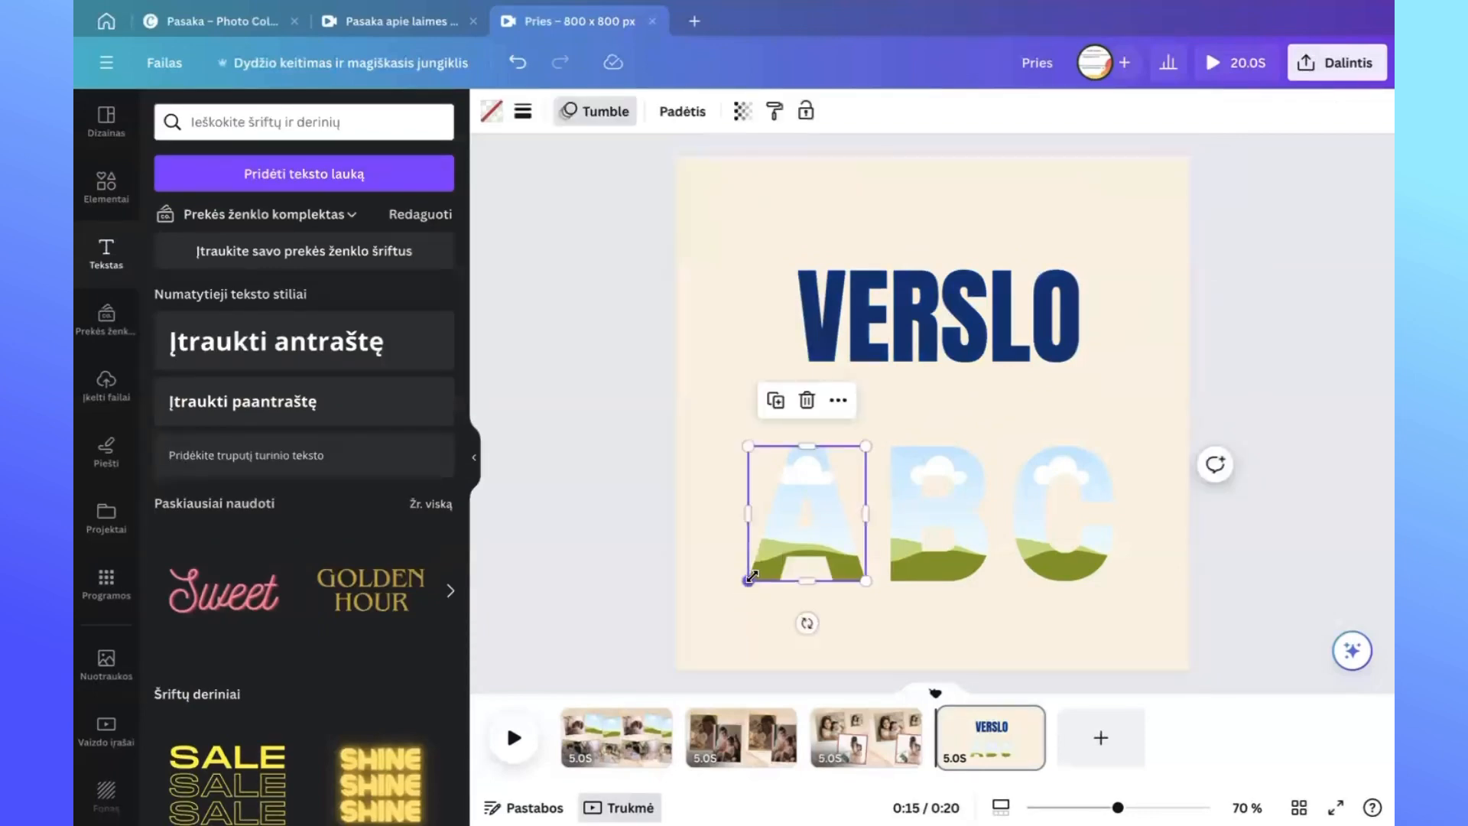
{"action": "left_click_drag", "start_coordinate": [748, 582], "coordinate": [732, 598]}
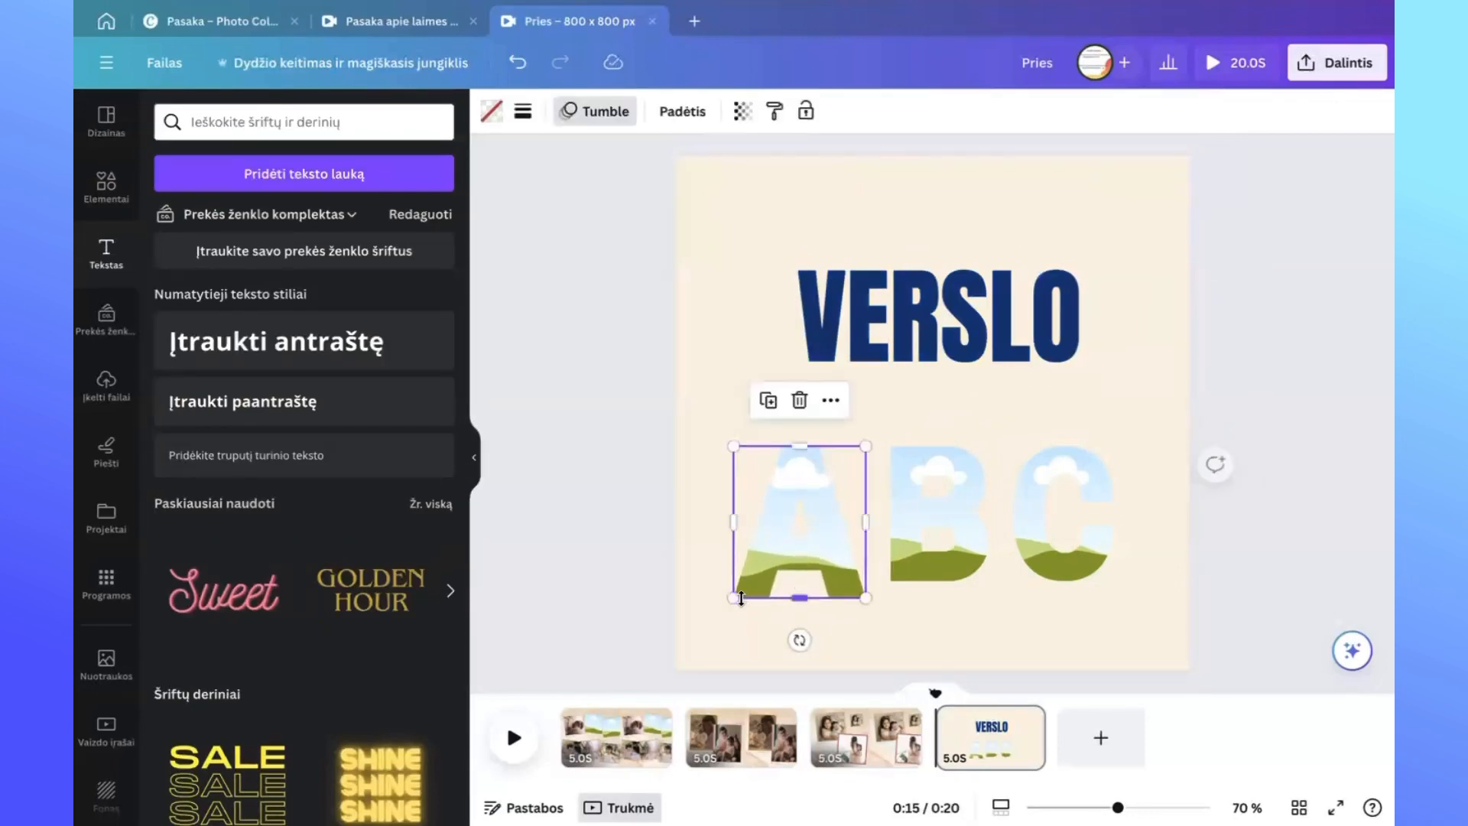
Enlarge the B letter frame and shift it down slightly so its top lines up with the A frame.
{"action": "left_click", "coordinate": [912, 544]}
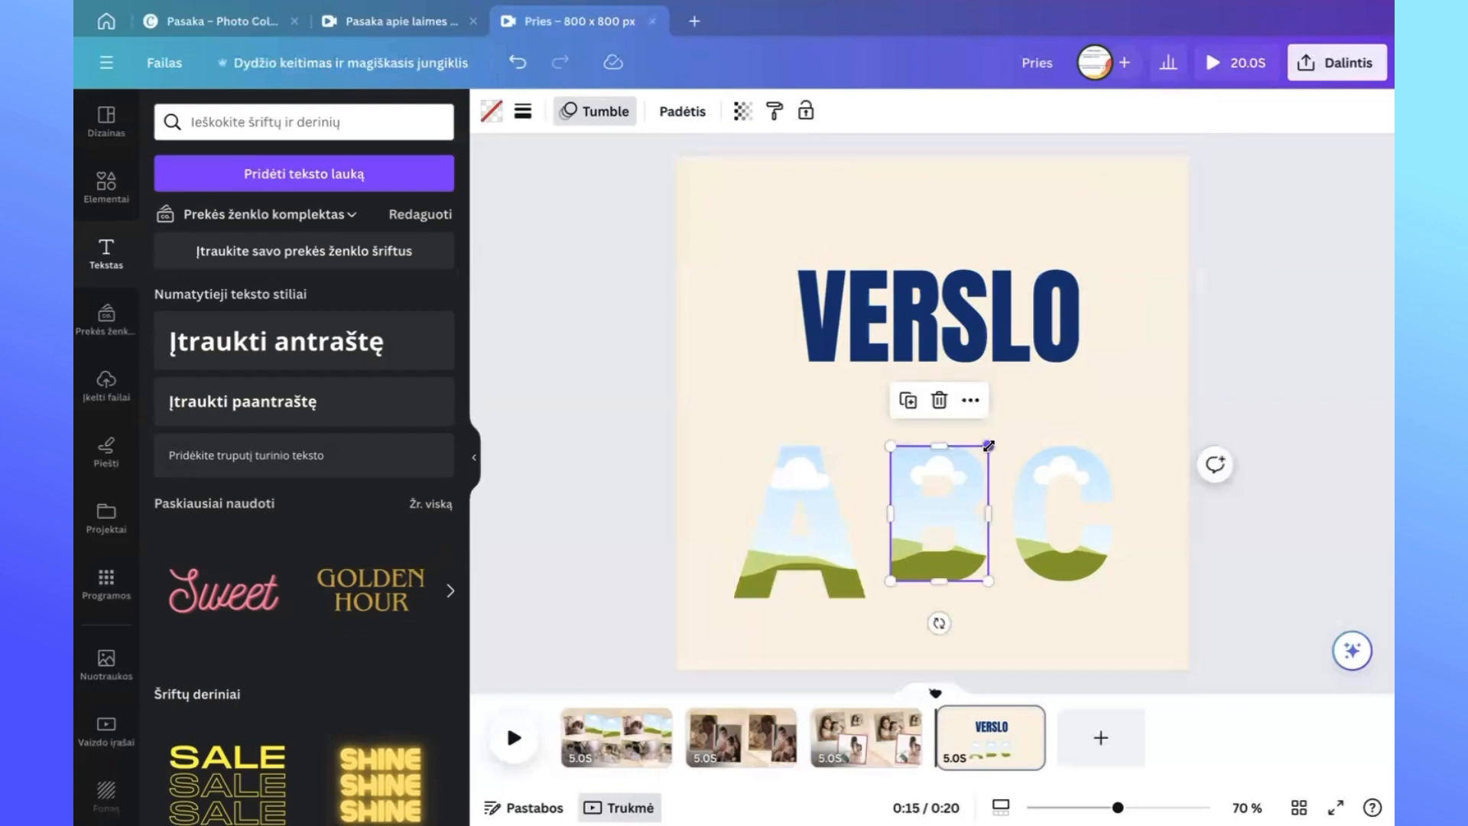
{"action": "left_click_drag", "start_coordinate": [988, 445], "coordinate": [992, 439]}
{"action": "left_click_drag", "start_coordinate": [936, 517], "coordinate": [938, 525]}
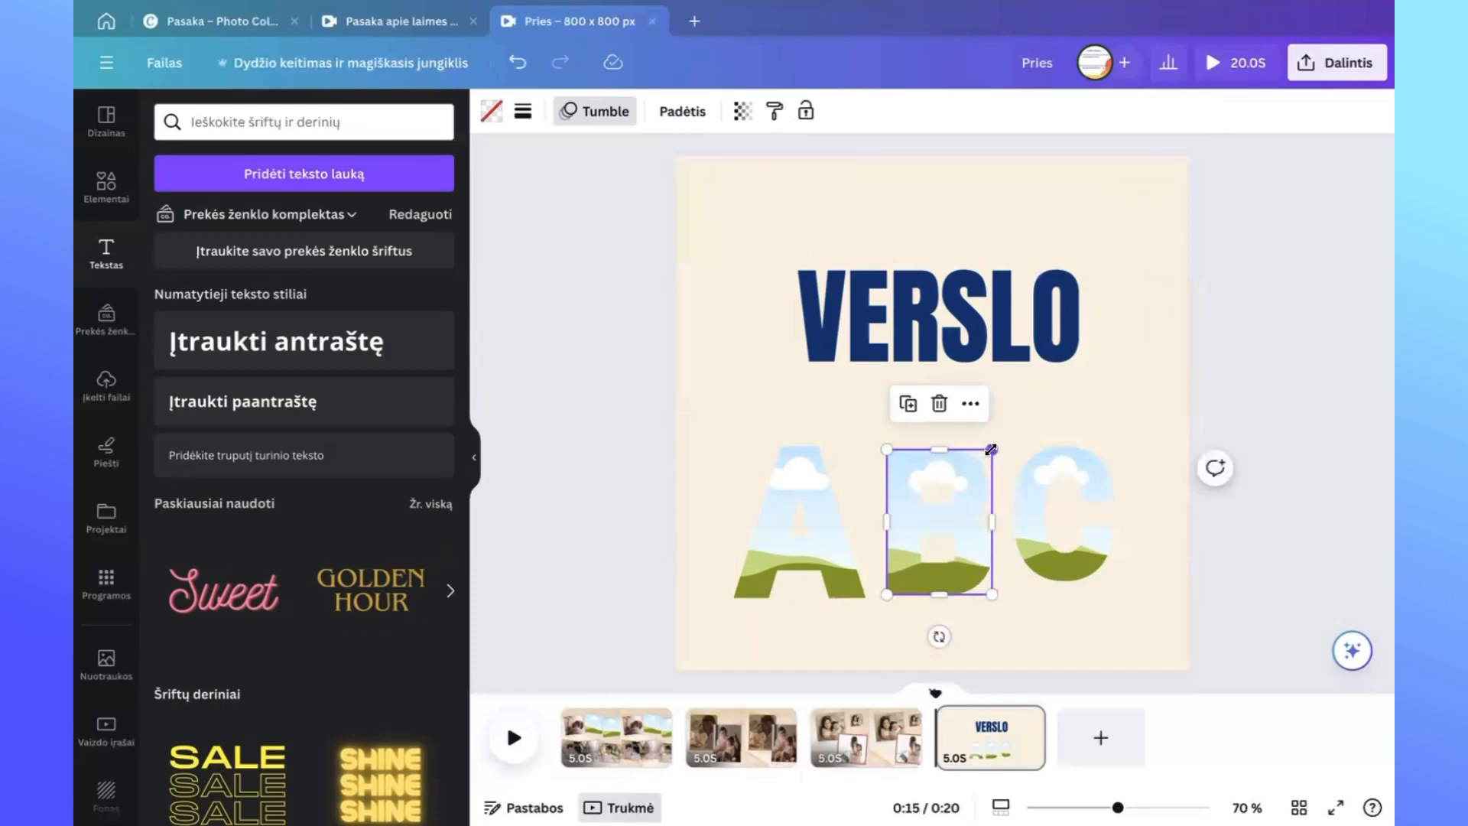
{"action": "left_click_drag", "start_coordinate": [990, 449], "coordinate": [991, 447]}
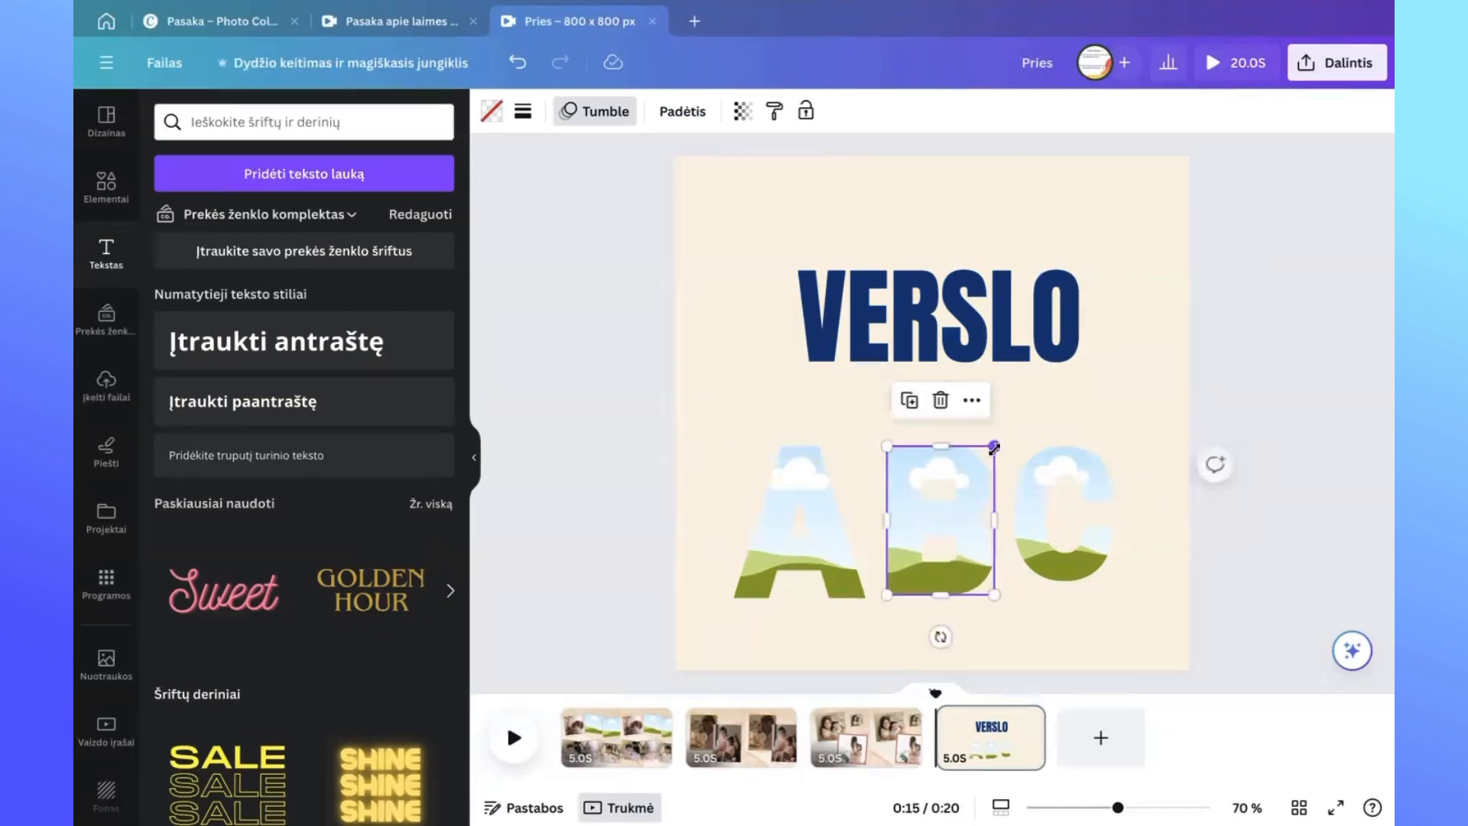
Move the C letter frame down to B's baseline and enlarge it slightly.
{"action": "left_click_drag", "start_coordinate": [1078, 508], "coordinate": [1082, 524]}
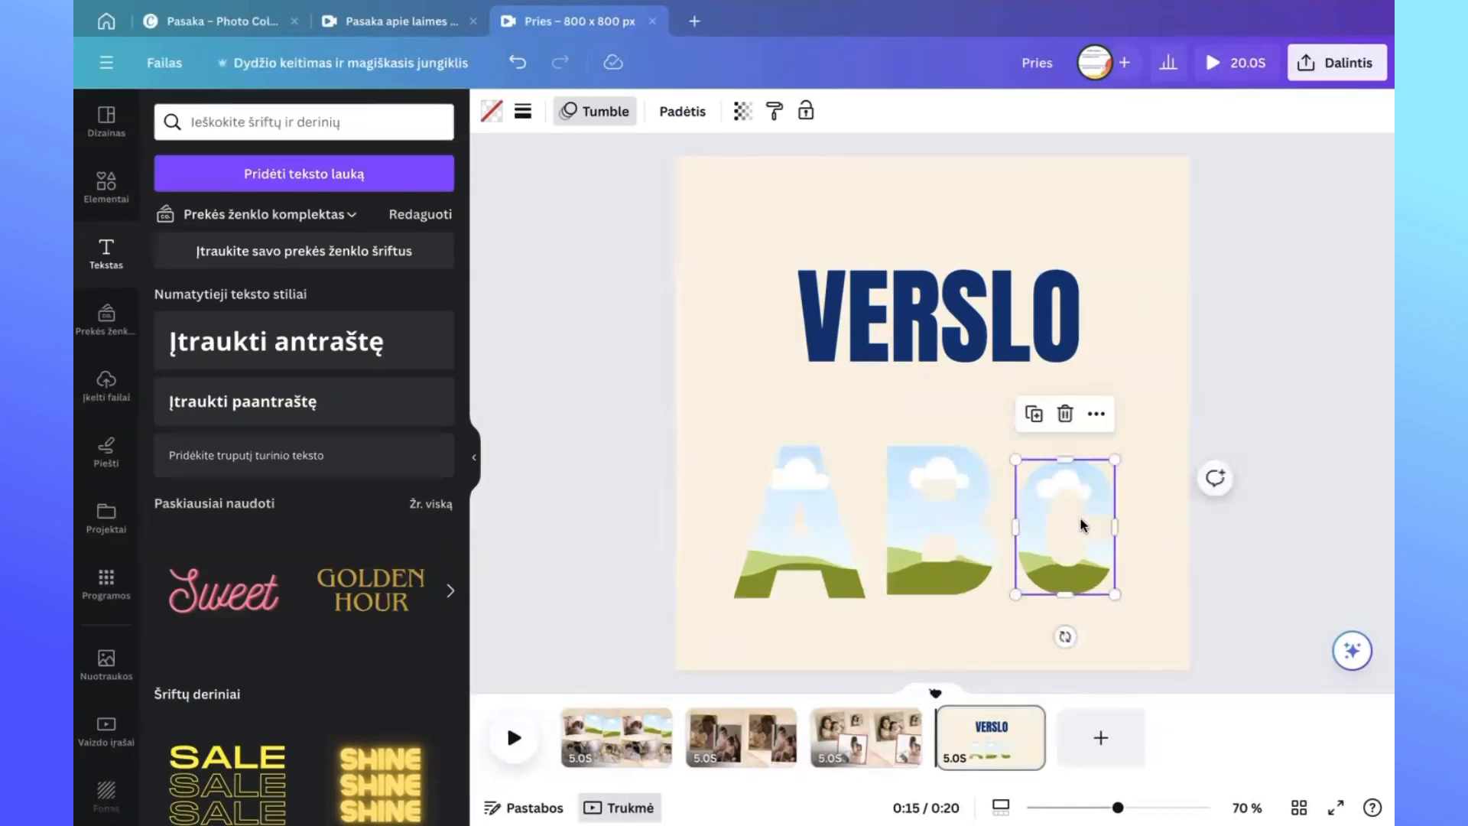
{"action": "left_click_drag", "start_coordinate": [1118, 452], "coordinate": [1123, 444]}
{"action": "left_click", "coordinate": [1086, 510]}
Enlarge the "VERSLO" heading to size 154 and enlarge the C frame until its top lines up with A and B.
{"action": "left_click_drag", "start_coordinate": [797, 380], "coordinate": [764, 396]}
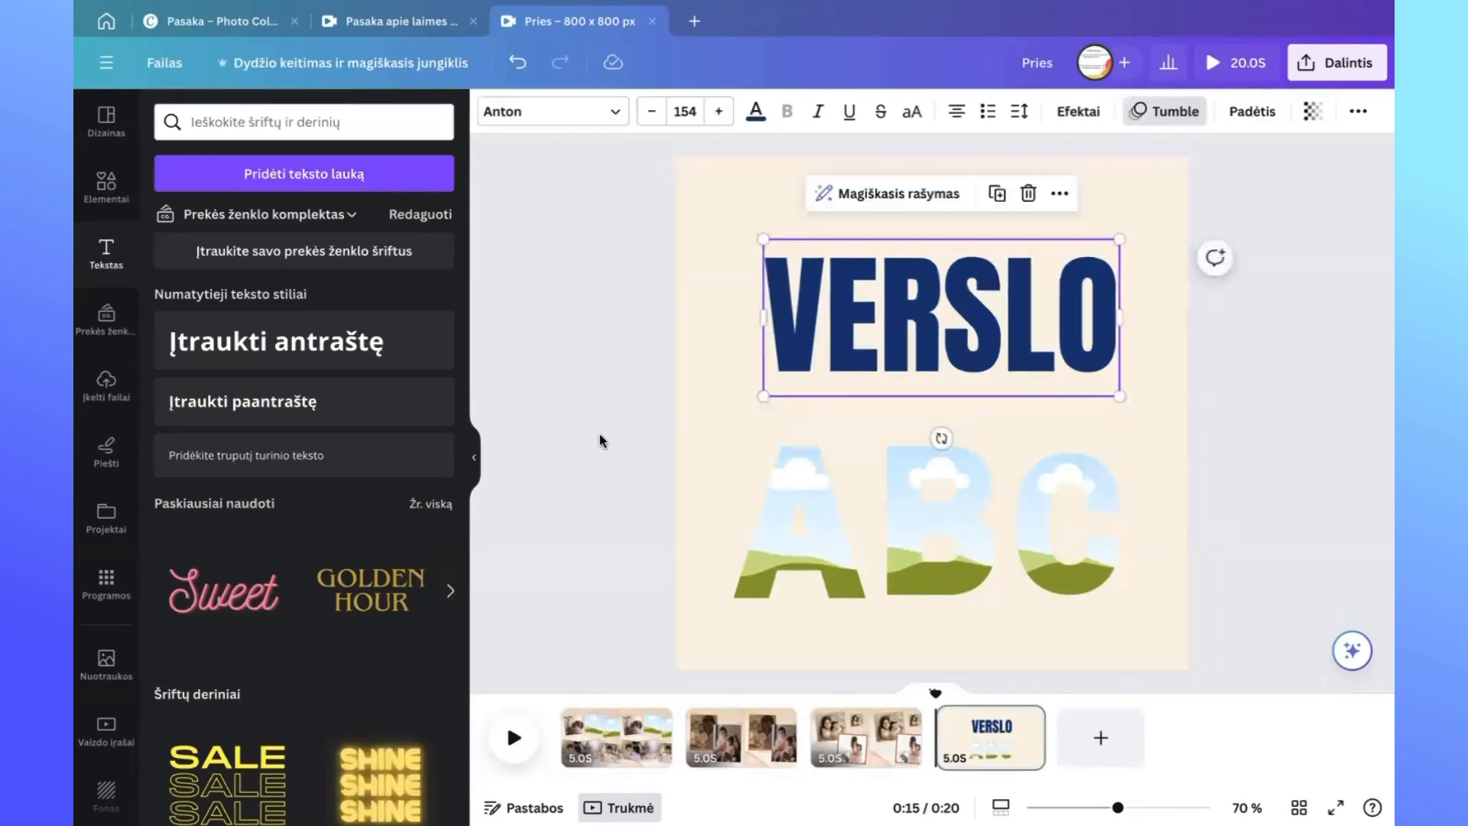
{"action": "left_click", "coordinate": [595, 419]}
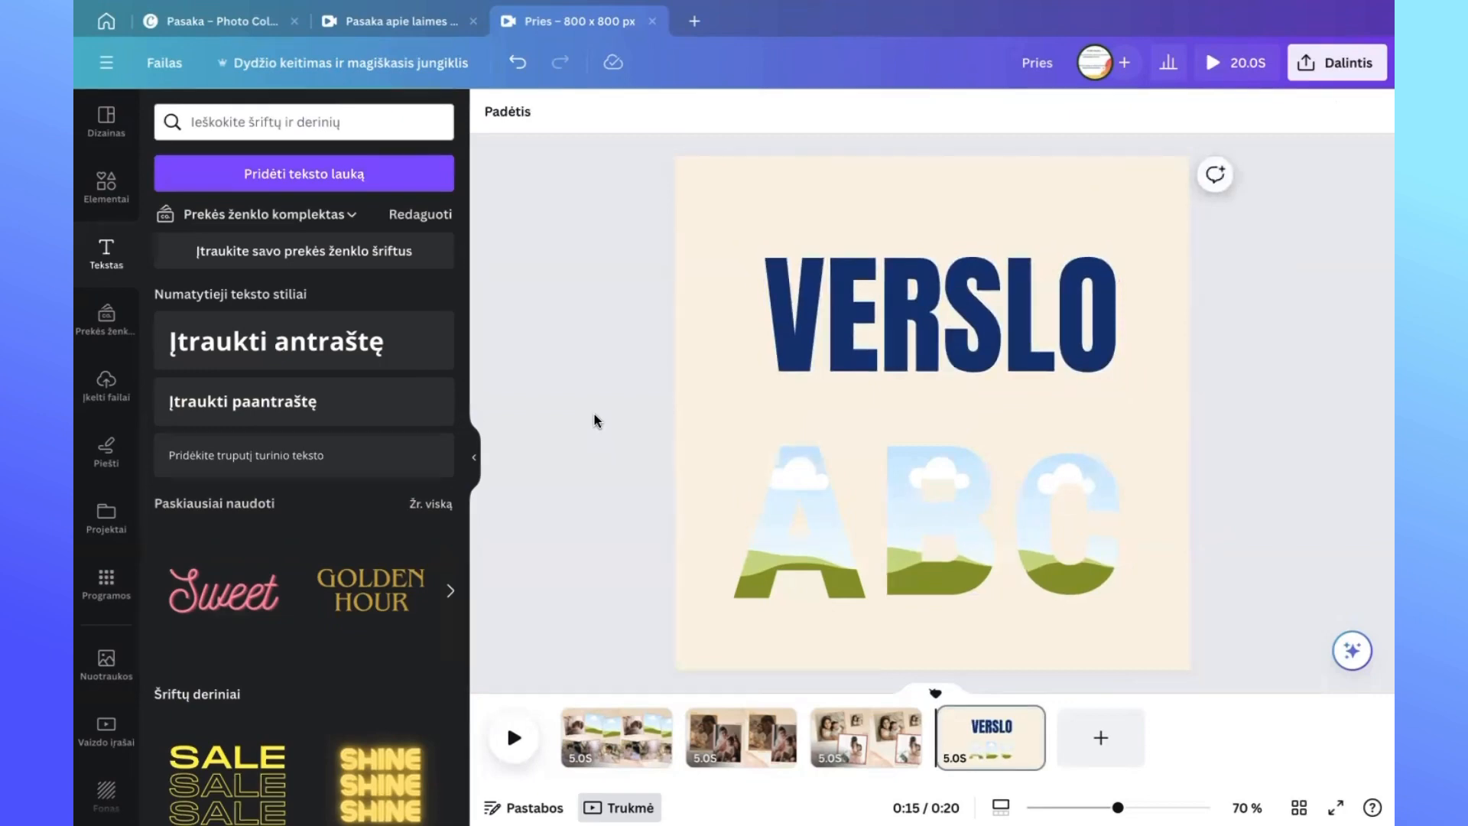
{"action": "left_click", "coordinate": [1101, 524]}
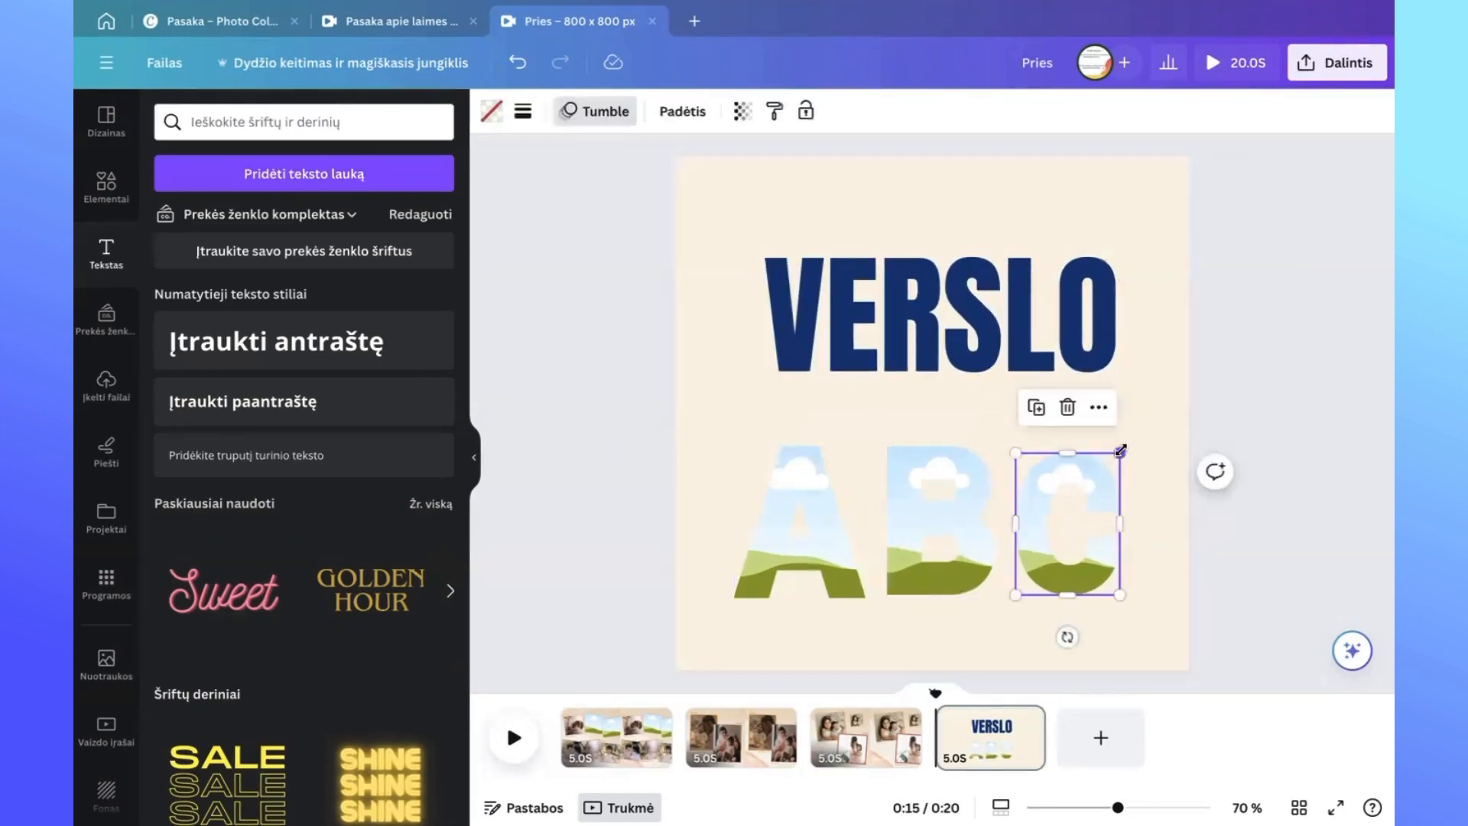
{"action": "left_click_drag", "start_coordinate": [1120, 451], "coordinate": [1125, 446]}
{"action": "left_click", "coordinate": [539, 595]}
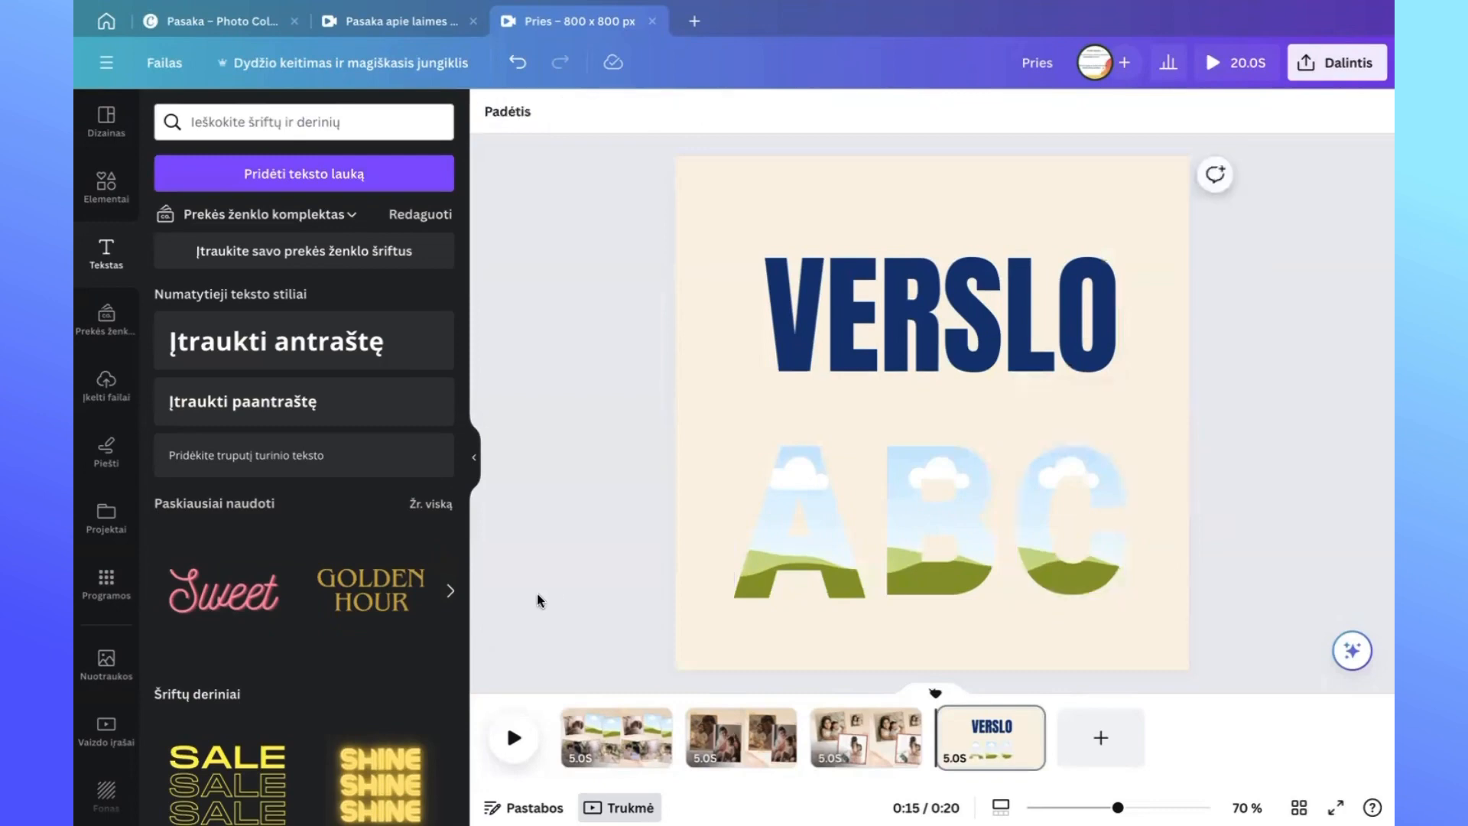
Search the photo library for "AUKSINE" and look through the results for a gold texture.
{"action": "left_click", "coordinate": [104, 673]}
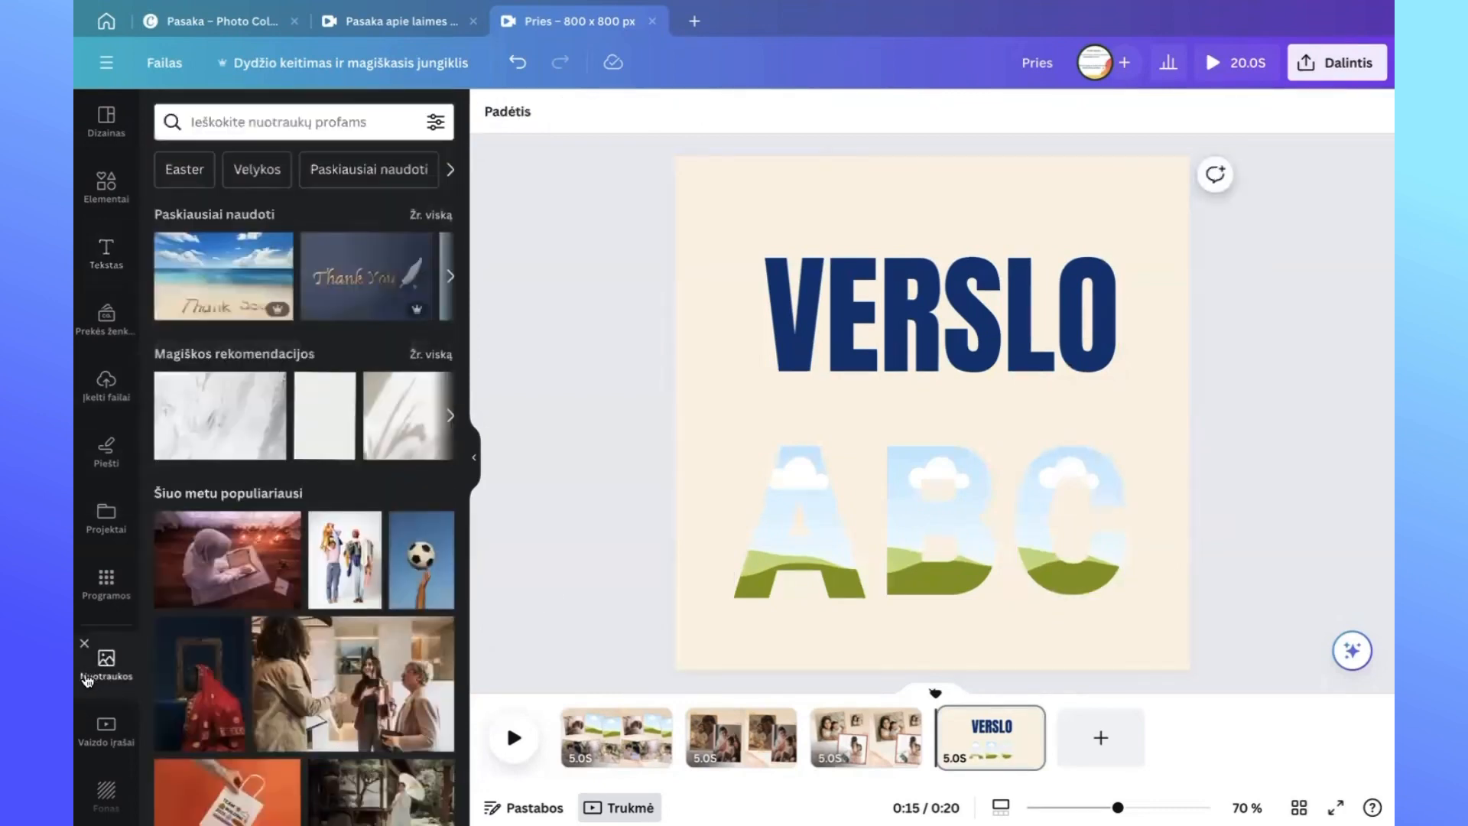
{"action": "type", "text": "AUKSINE"}
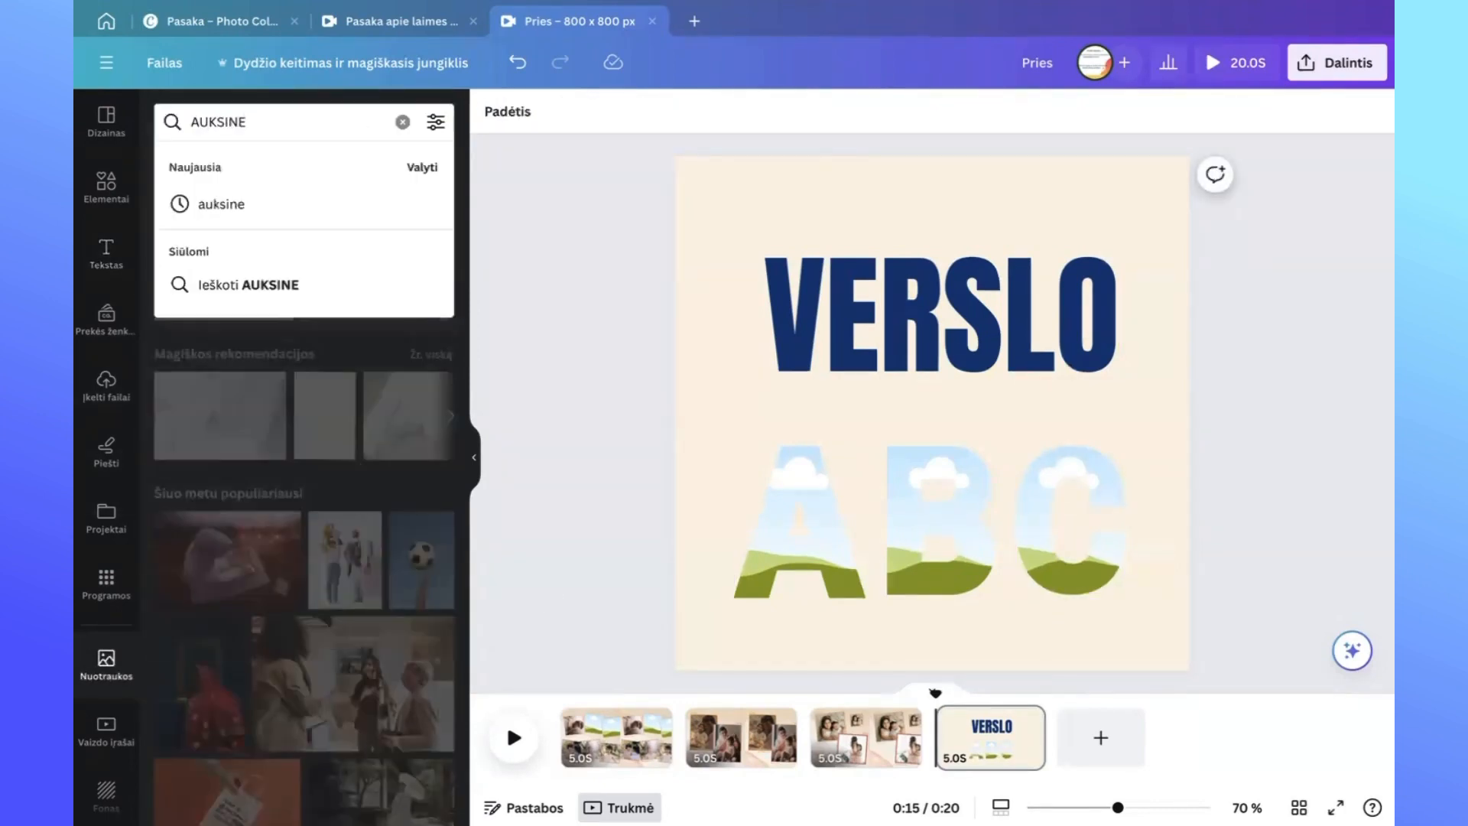
{"action": "key", "text": "Return"}
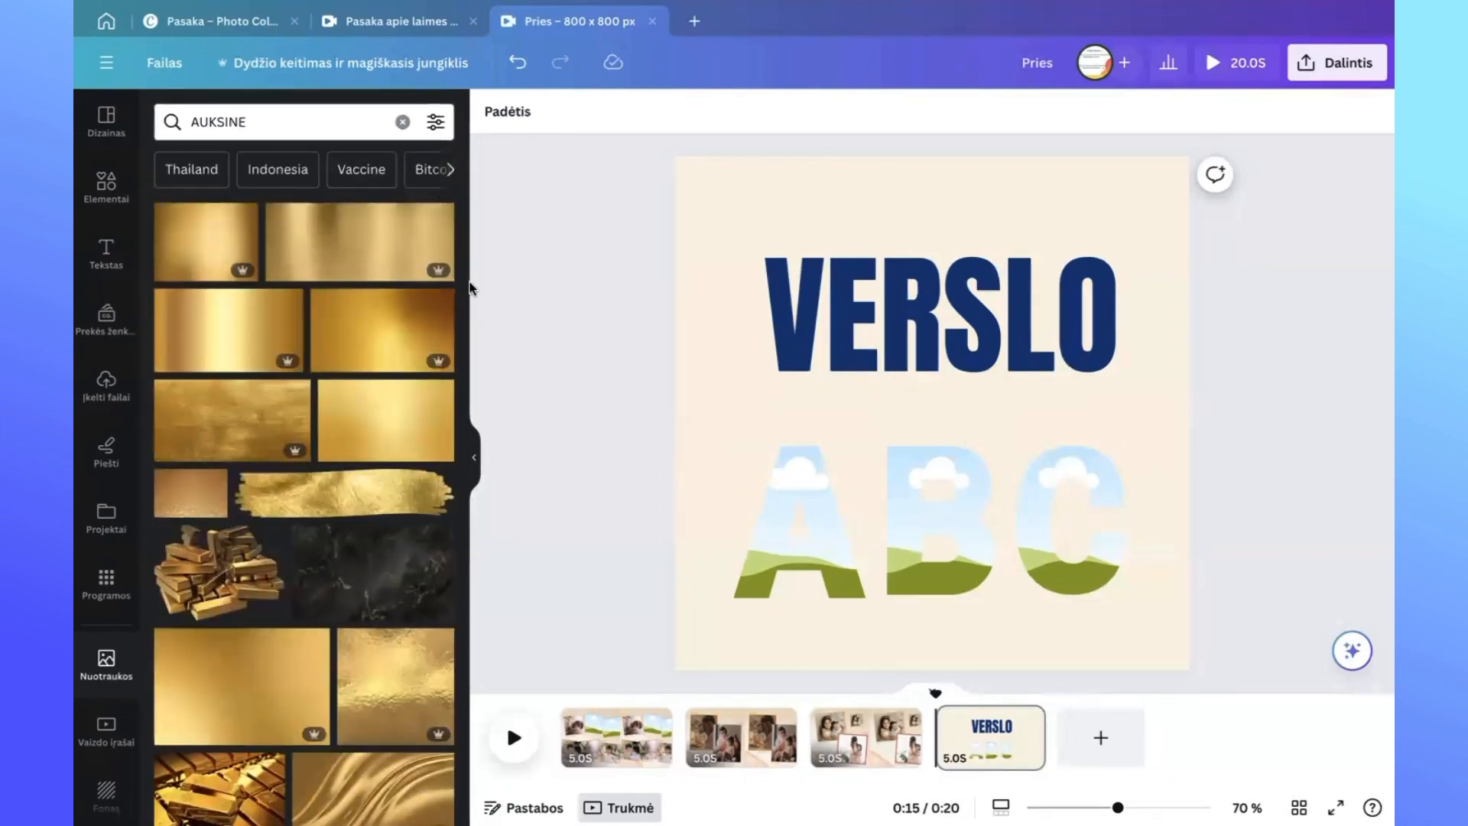
{"action": "scroll", "coordinate": [287, 515], "scroll_direction": "down", "scroll_amount": 5}
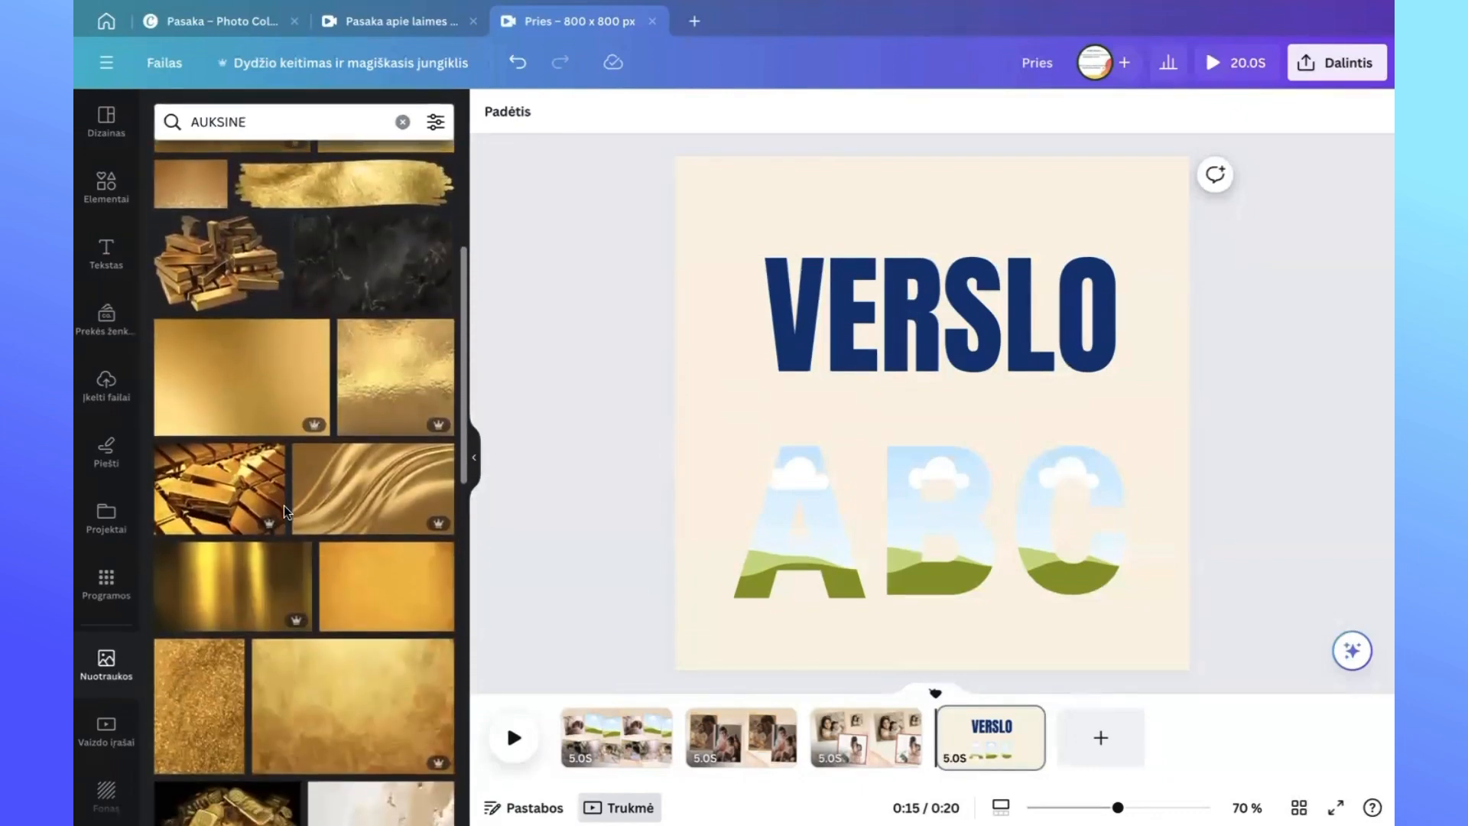
{"action": "scroll", "coordinate": [283, 506], "scroll_direction": "down", "scroll_amount": 1}
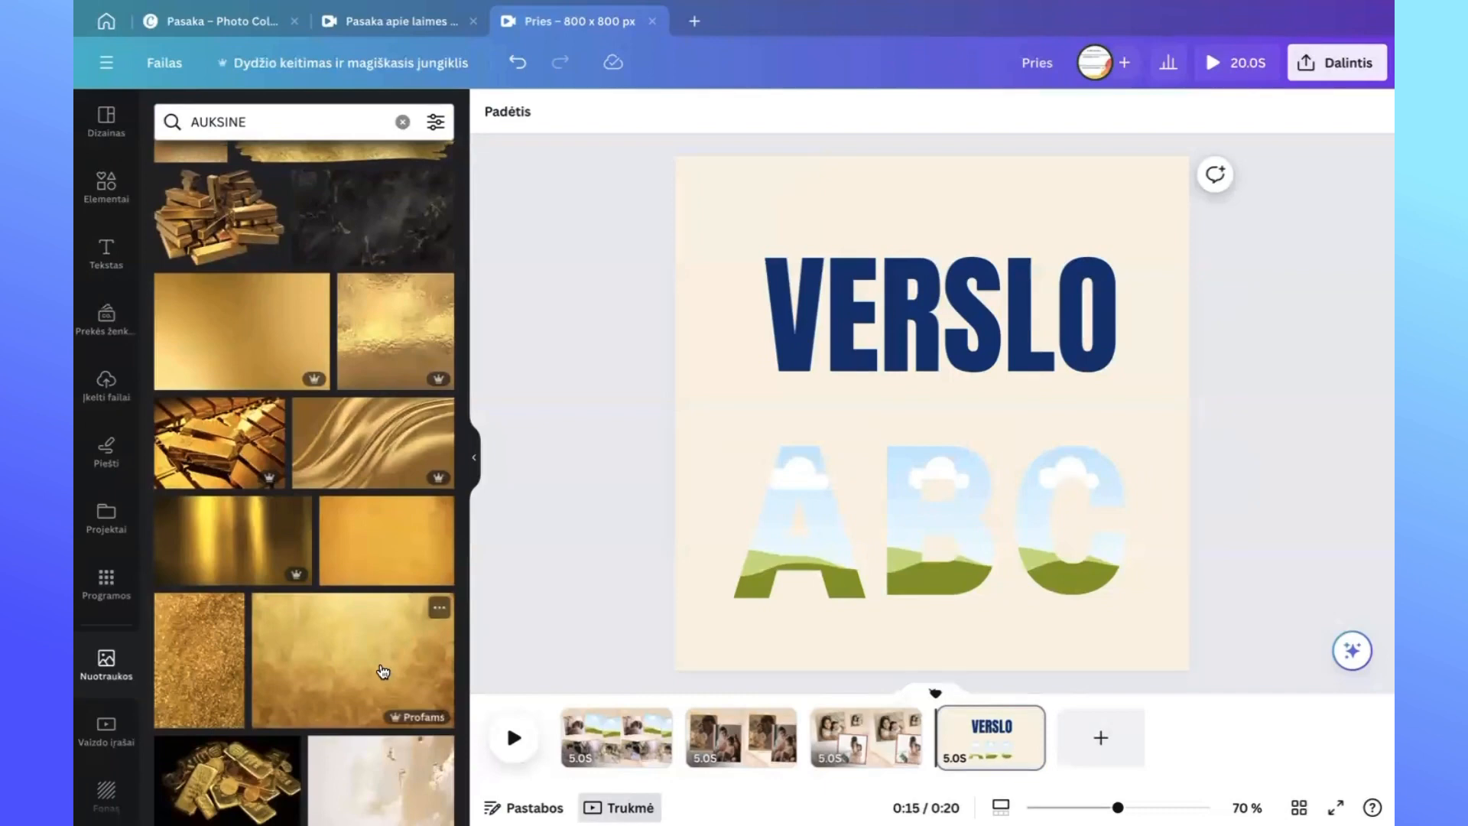
{"action": "scroll", "coordinate": [345, 688], "scroll_direction": "down", "scroll_amount": 6}
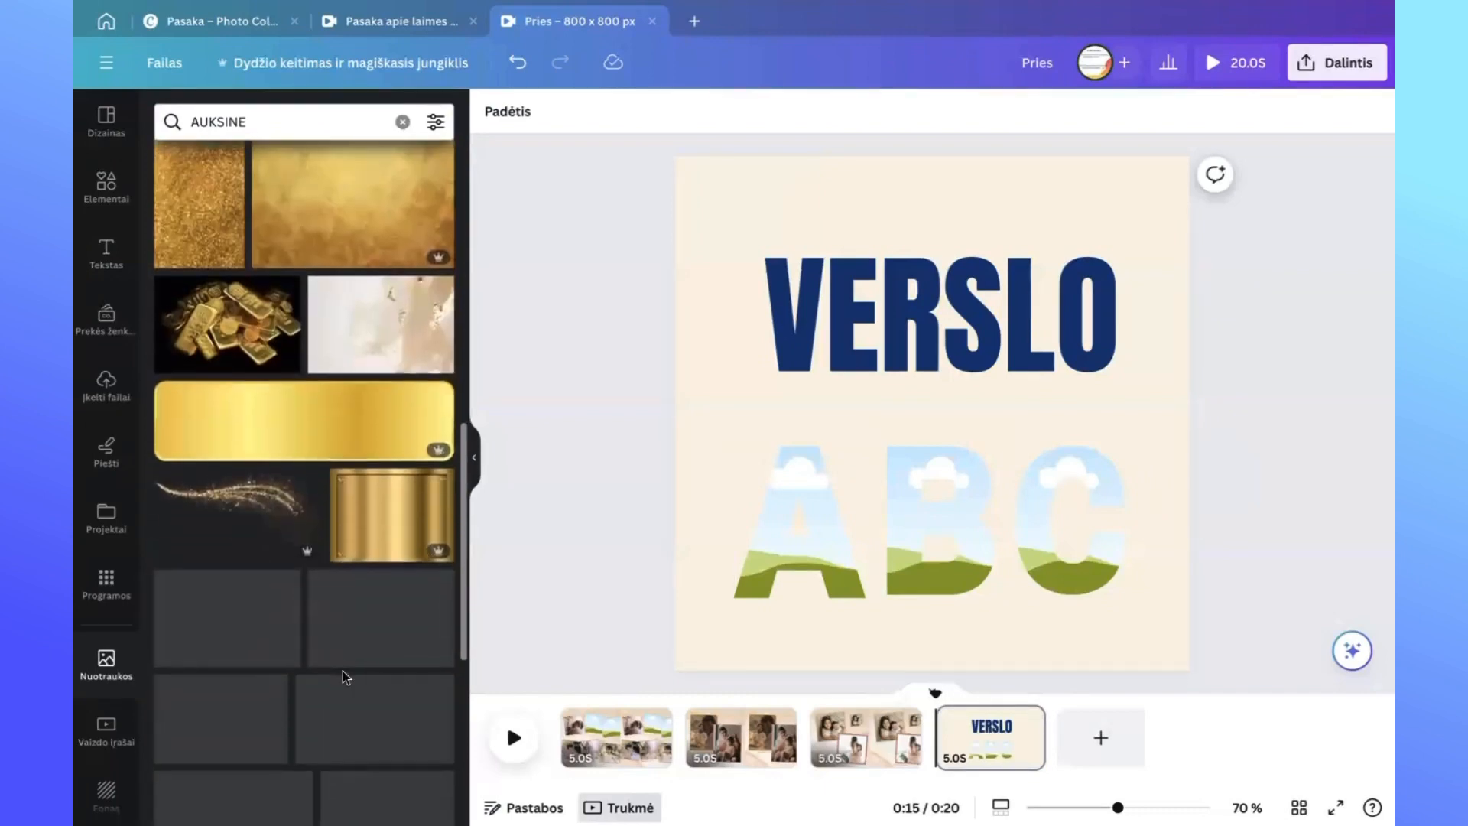
{"action": "scroll", "coordinate": [343, 677], "scroll_direction": "up", "scroll_amount": 3}
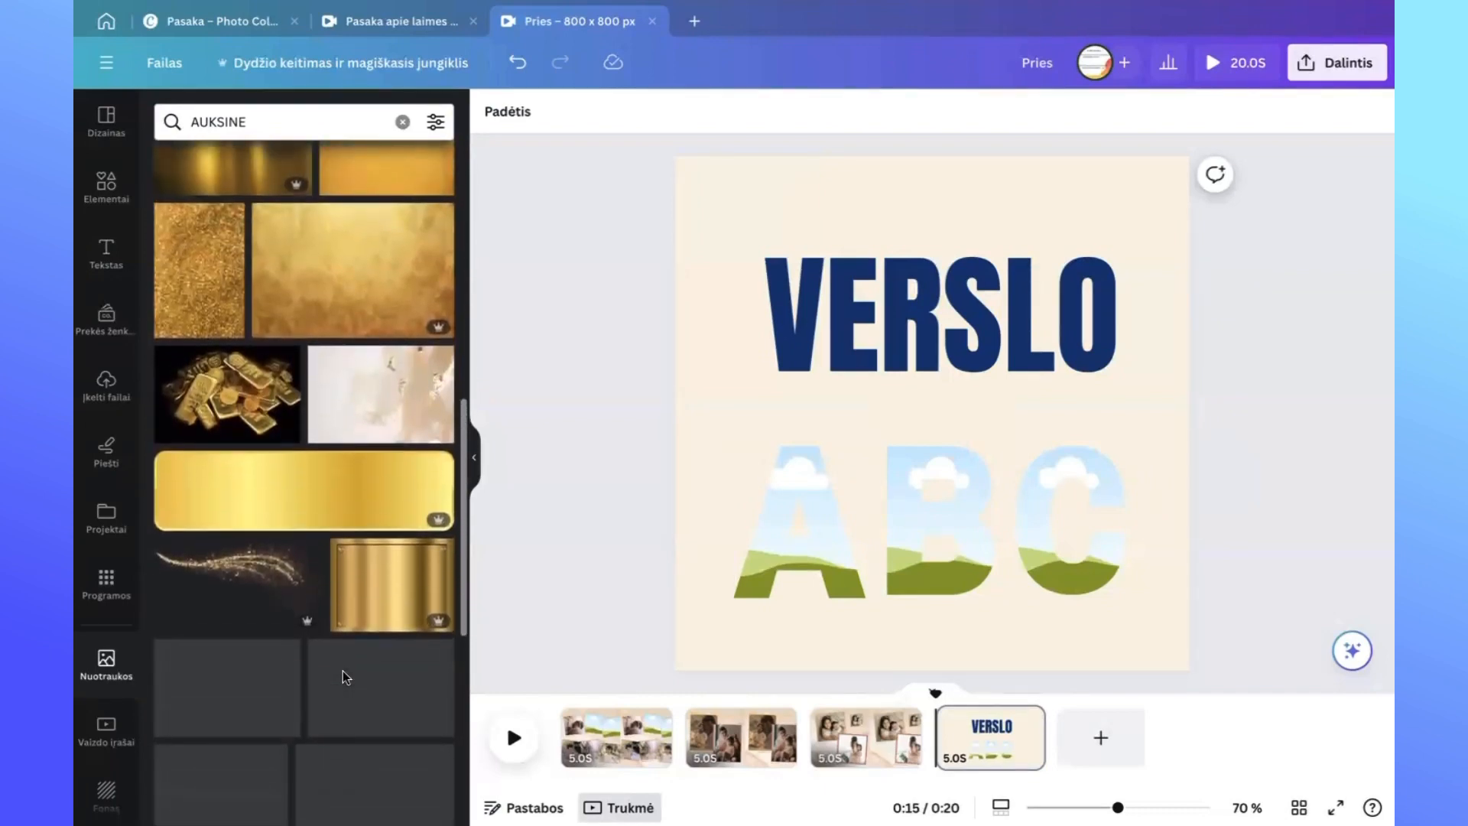
{"action": "scroll", "coordinate": [344, 679], "scroll_direction": "up", "scroll_amount": 5}
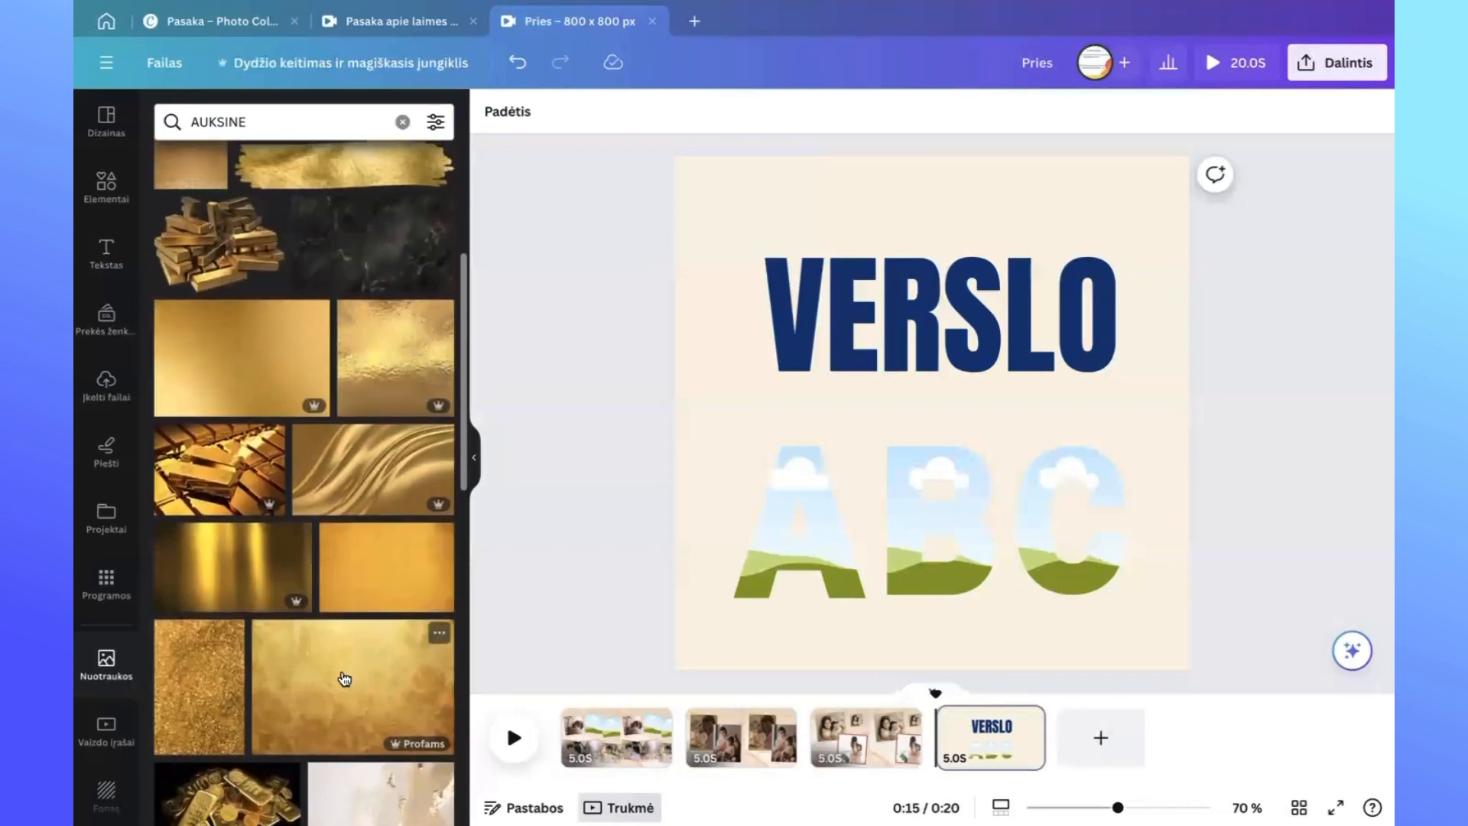
{"action": "scroll", "coordinate": [344, 679], "scroll_direction": "down", "scroll_amount": 5}
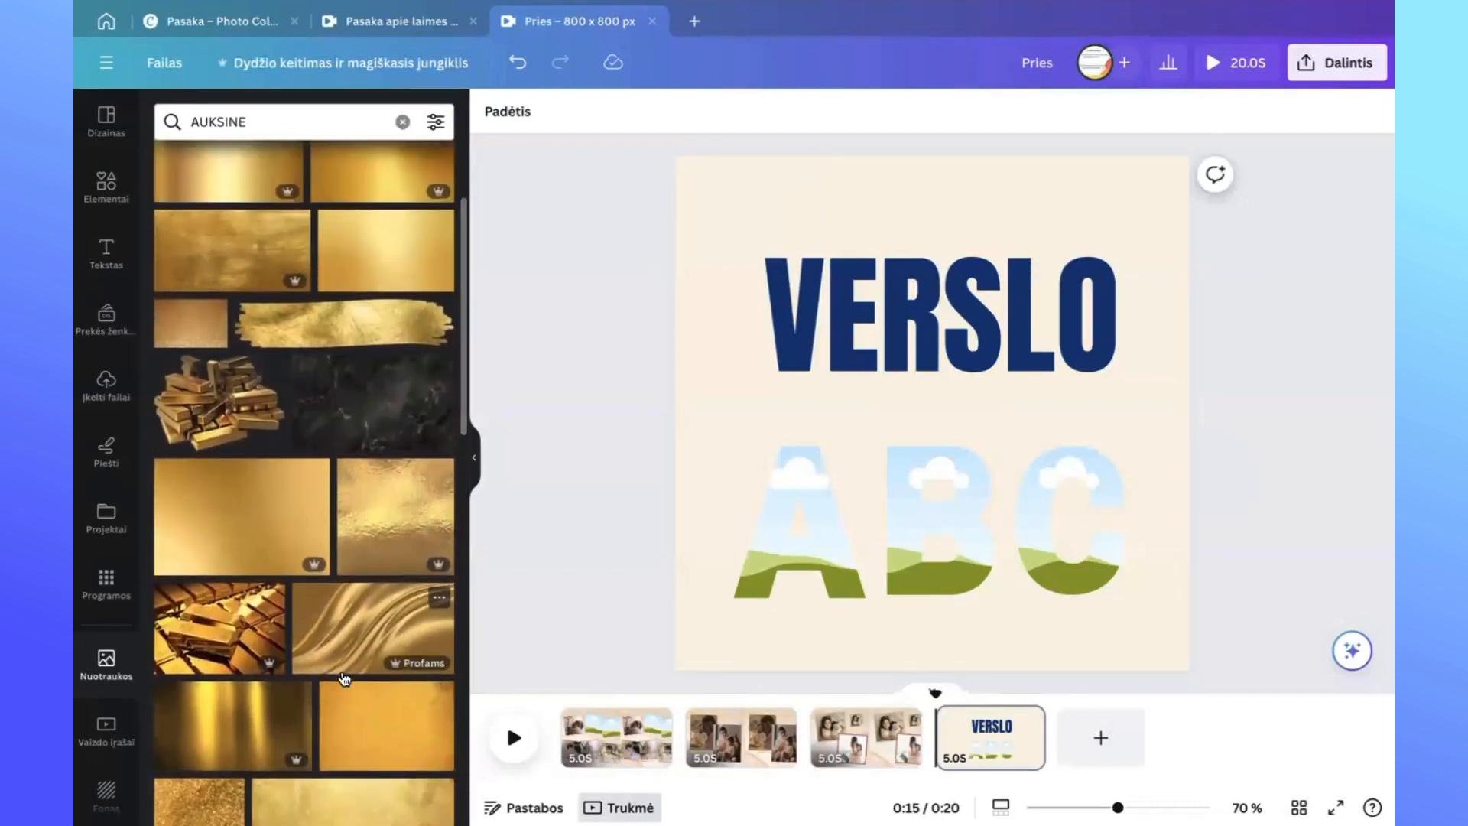
{"action": "scroll", "coordinate": [343, 671], "scroll_direction": "up", "scroll_amount": 6}
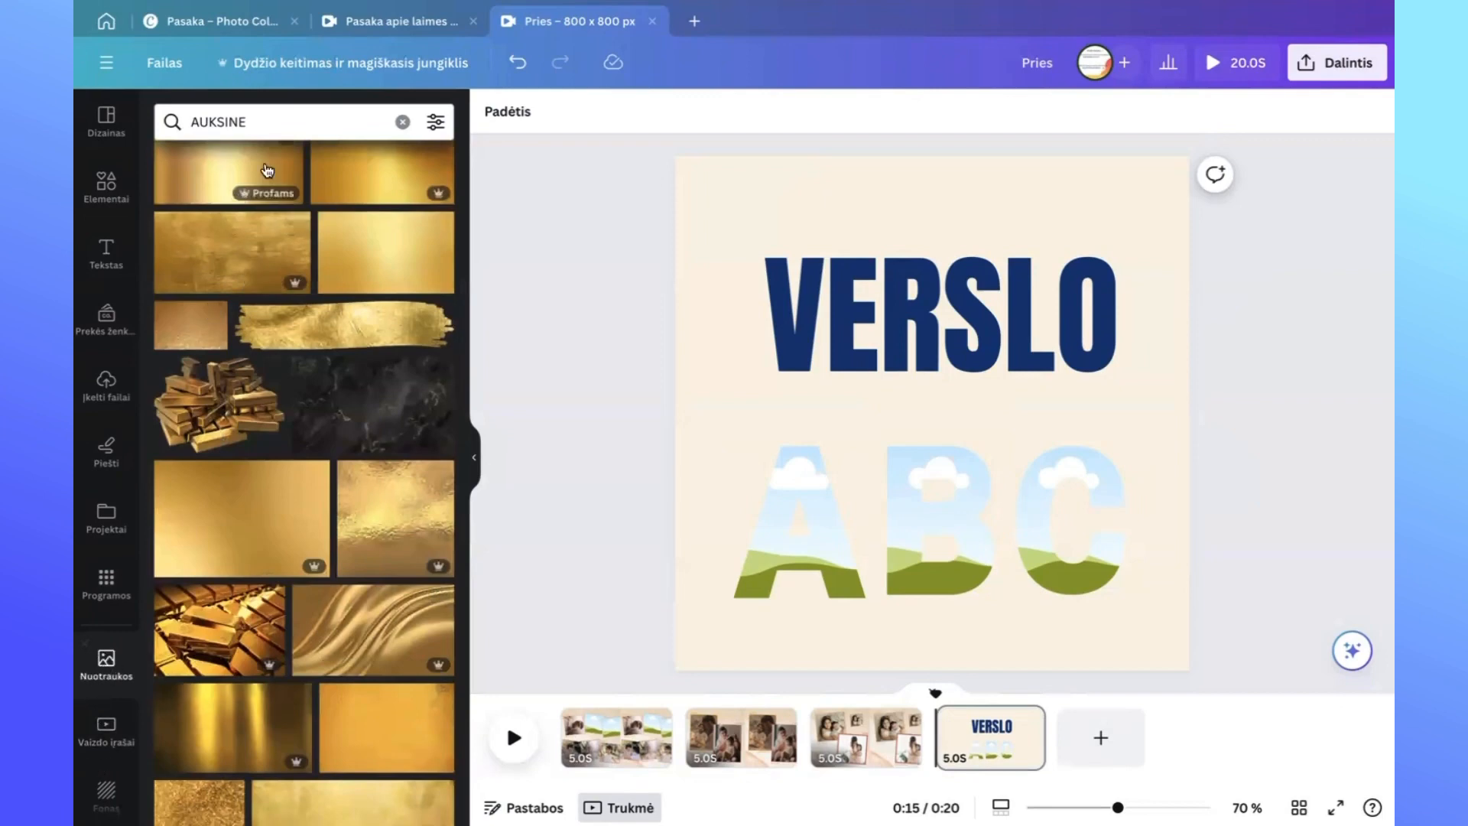
Replace the photo search term with "SIDABRINE" and look through the results for a silver texture.
{"action": "left_click", "coordinate": [299, 123]}
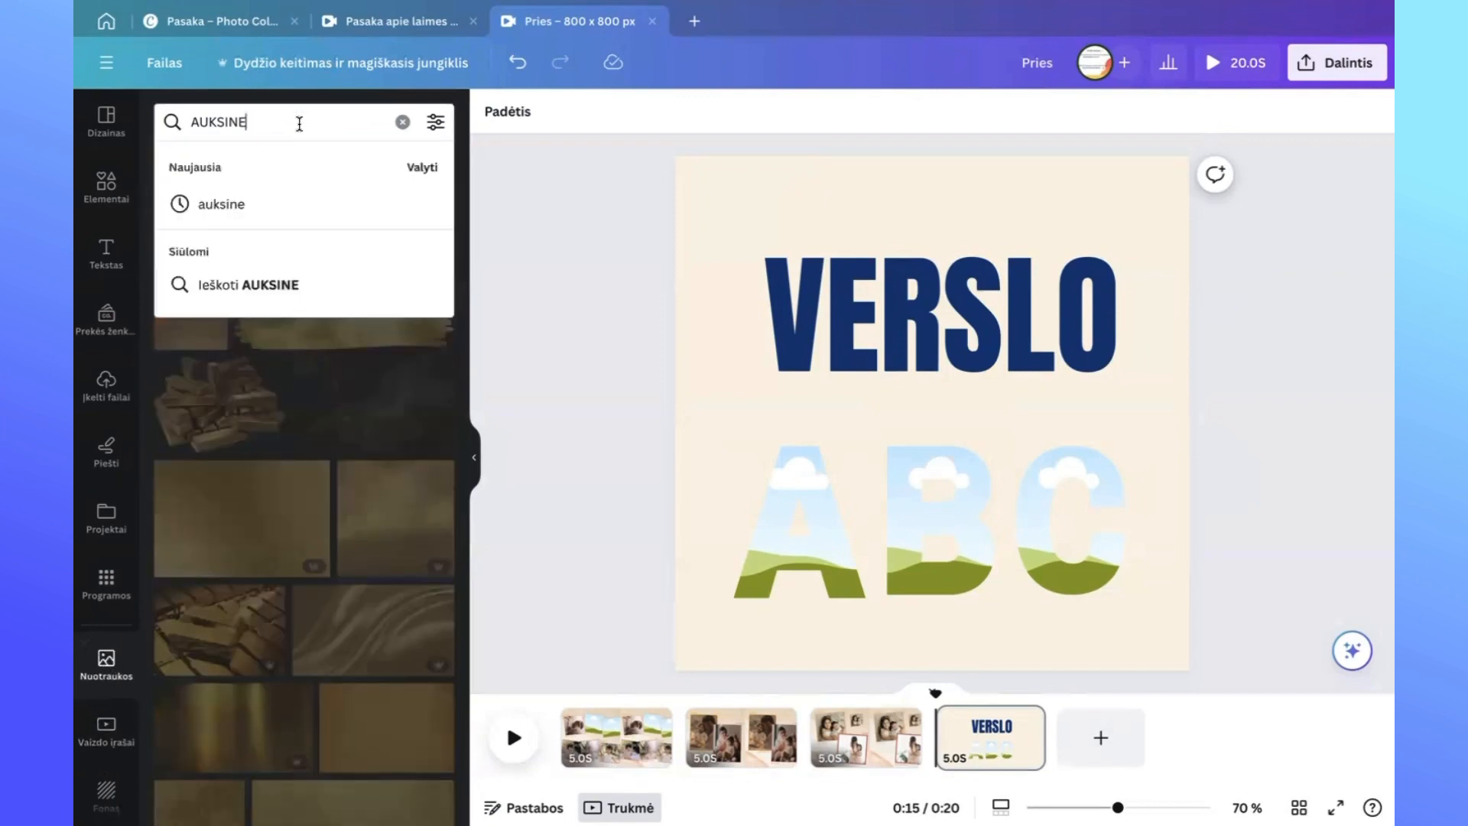
{"action": "key", "text": "BackSpace"}
{"action": "key", "text": "BackSpace"}
{"action": "key", "text": "BackSpace"}
{"action": "key", "text": "BackSpace"}
{"action": "key", "text": "BackSpace"}
{"action": "key", "text": "BackSpace"}
{"action": "key", "text": "BackSpace"}
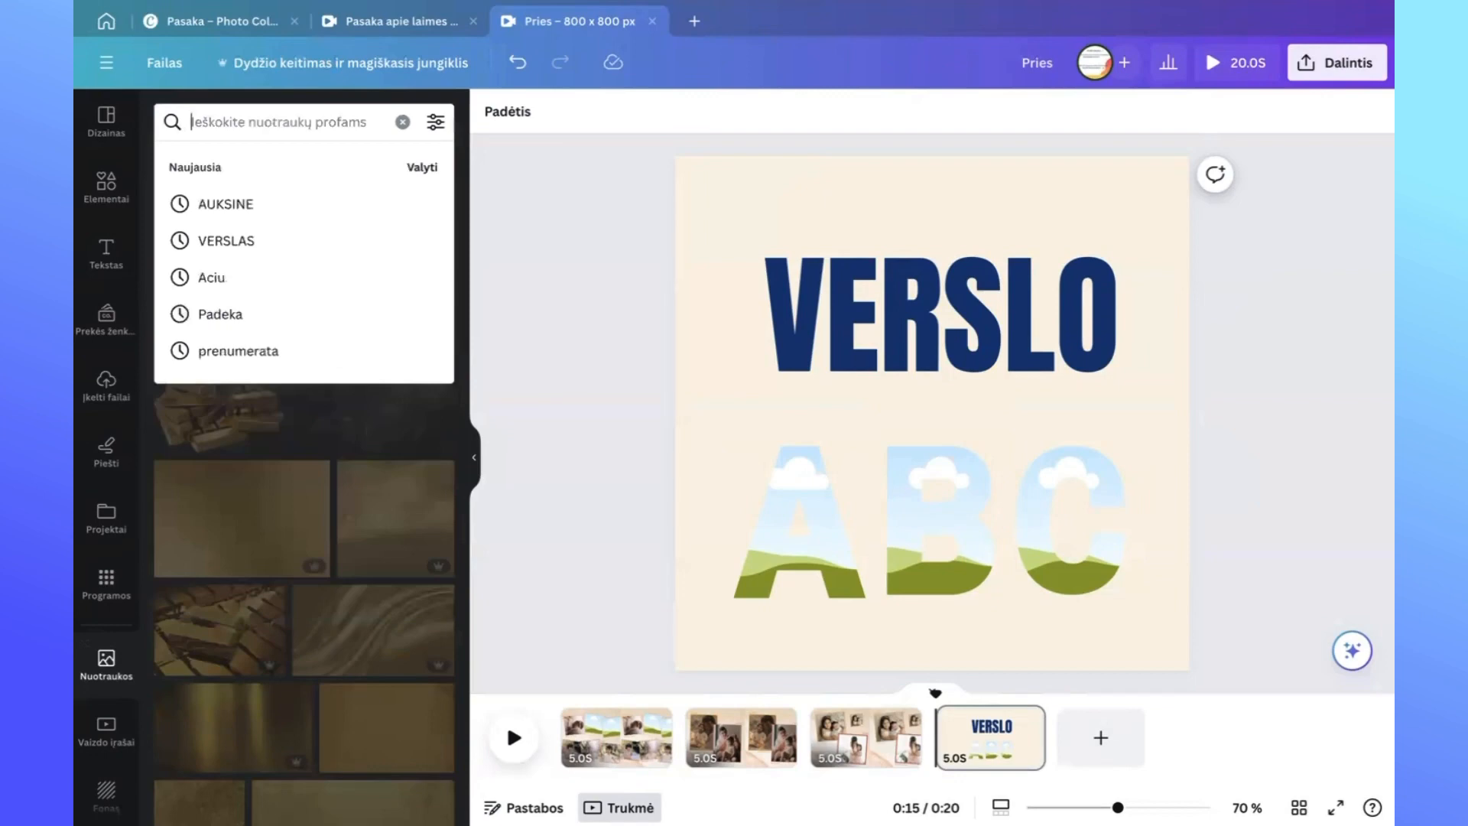
{"action": "type", "text": "SIDABRINE"}
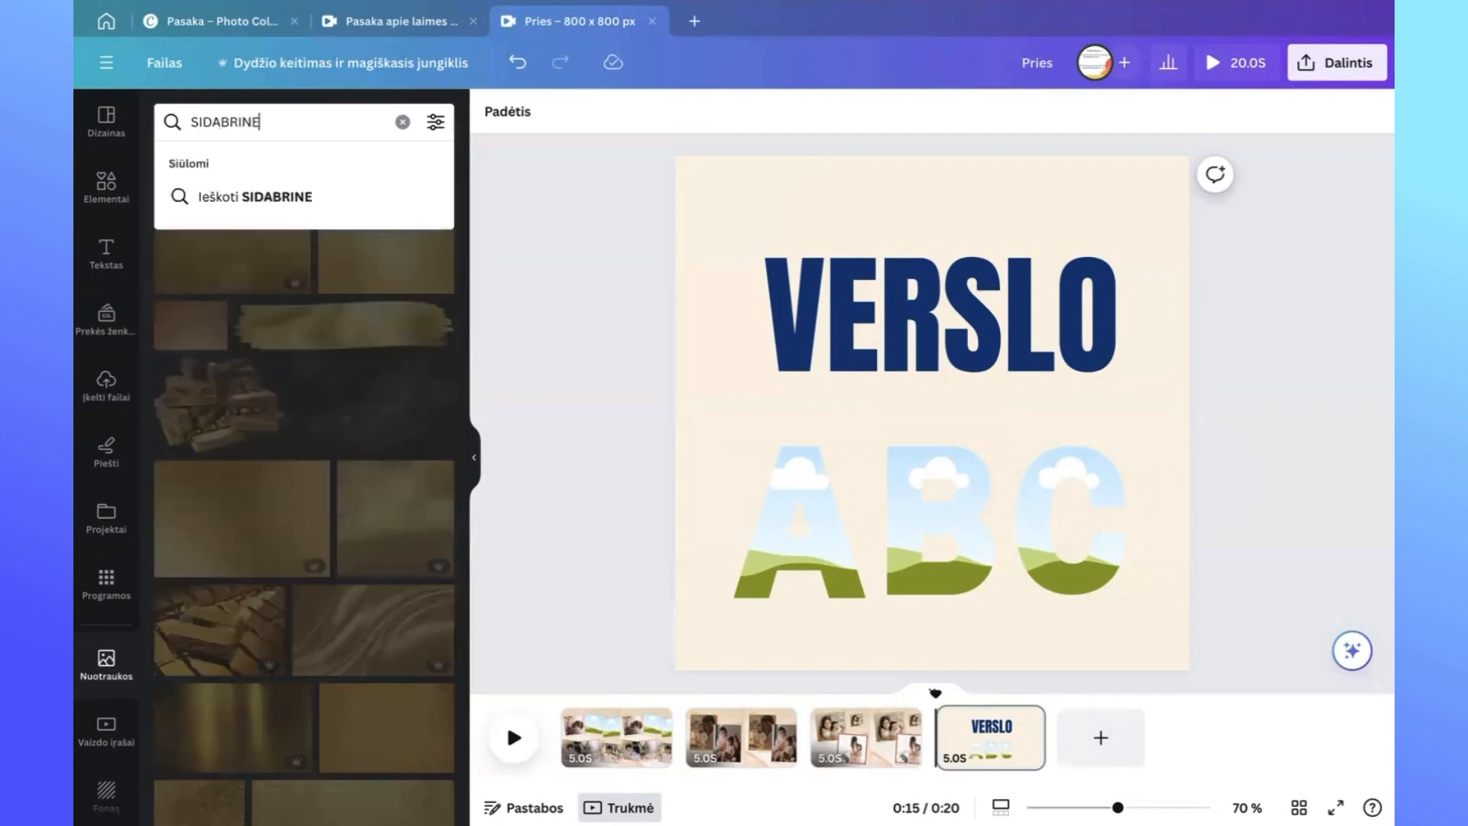
{"action": "key", "text": "Return"}
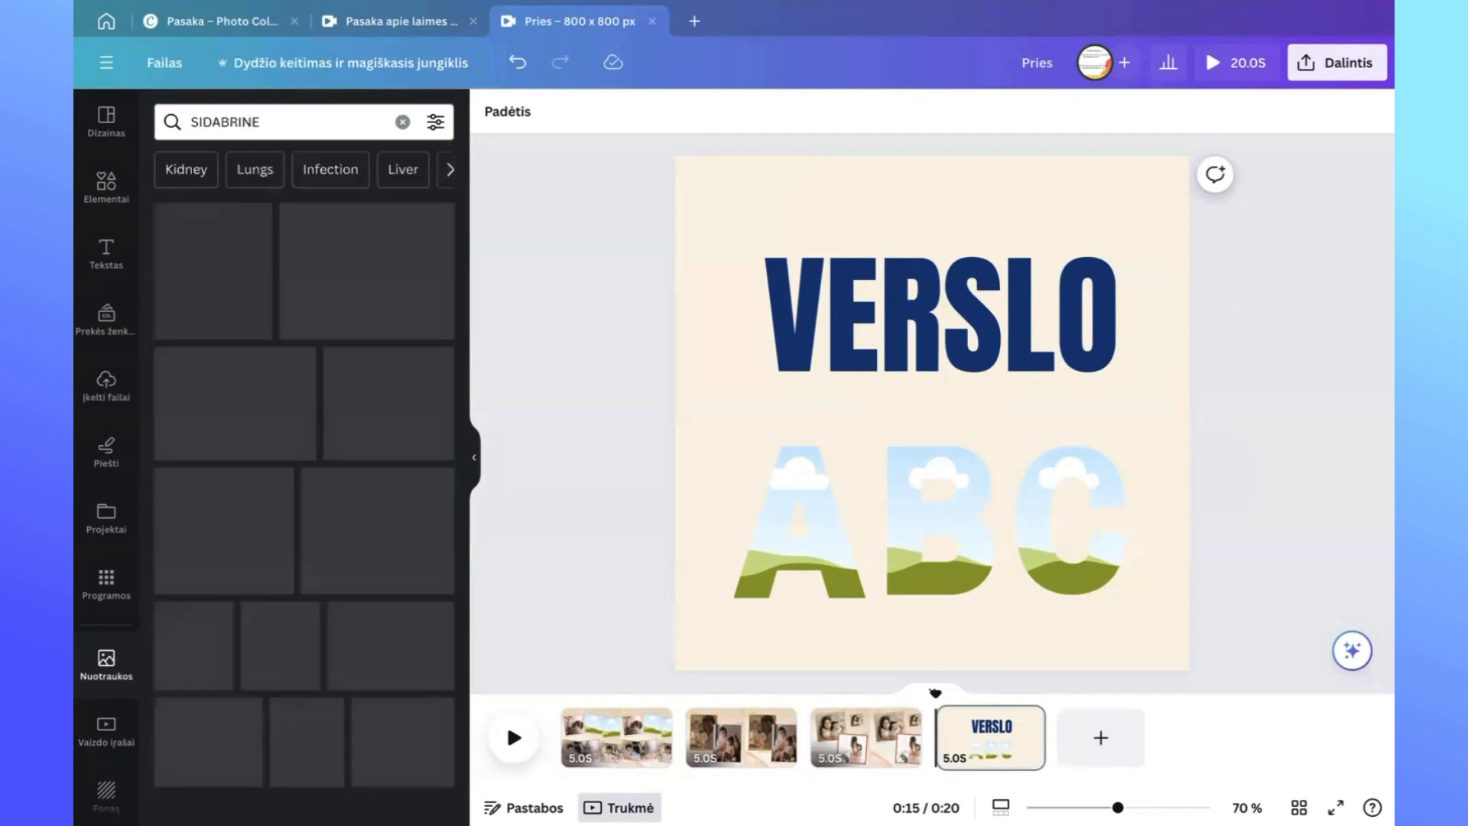
{"action": "scroll", "coordinate": [341, 513], "scroll_direction": "down", "scroll_amount": 5}
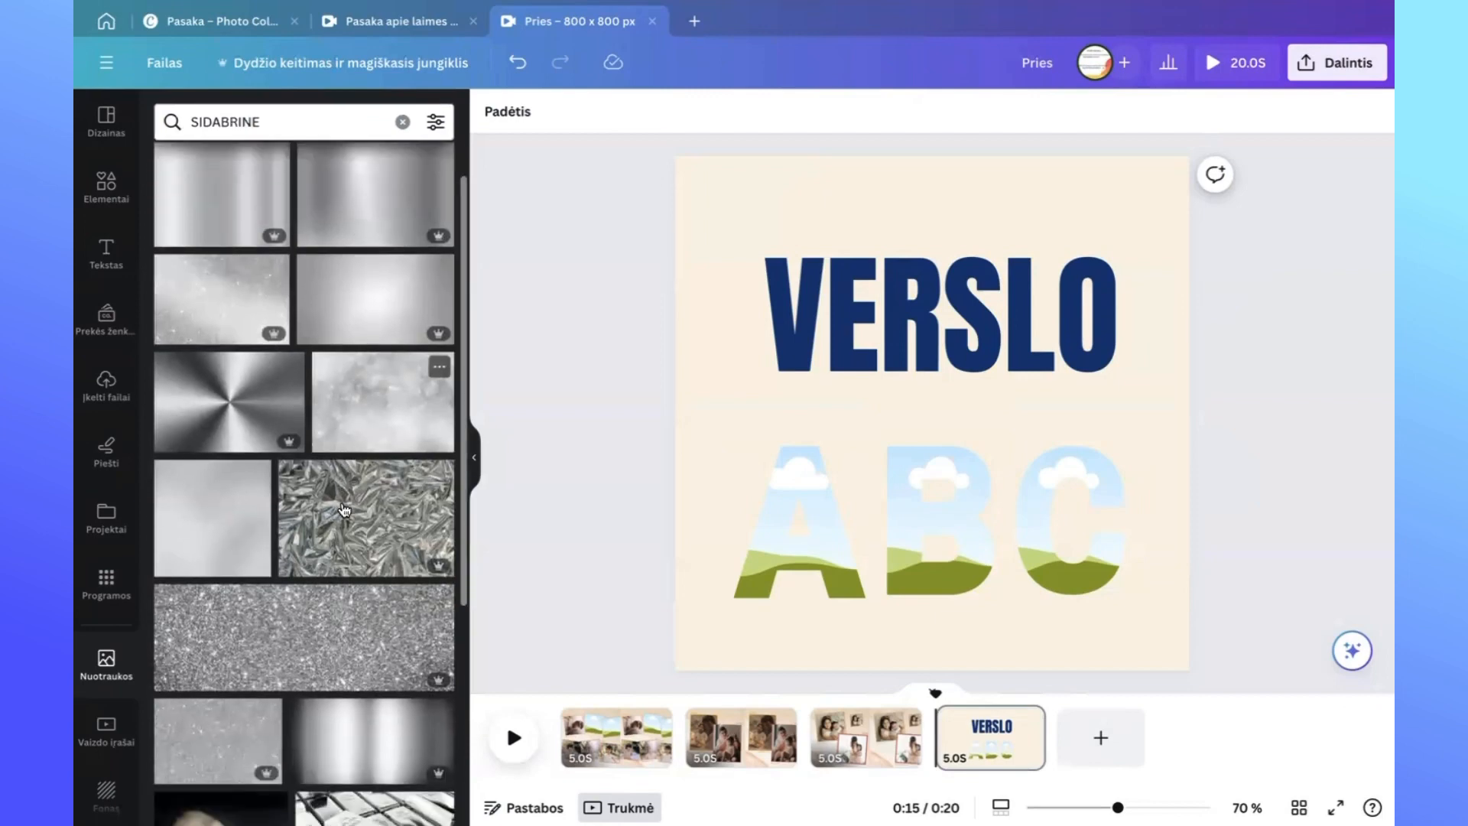
{"action": "scroll", "coordinate": [341, 507], "scroll_direction": "up", "scroll_amount": 6}
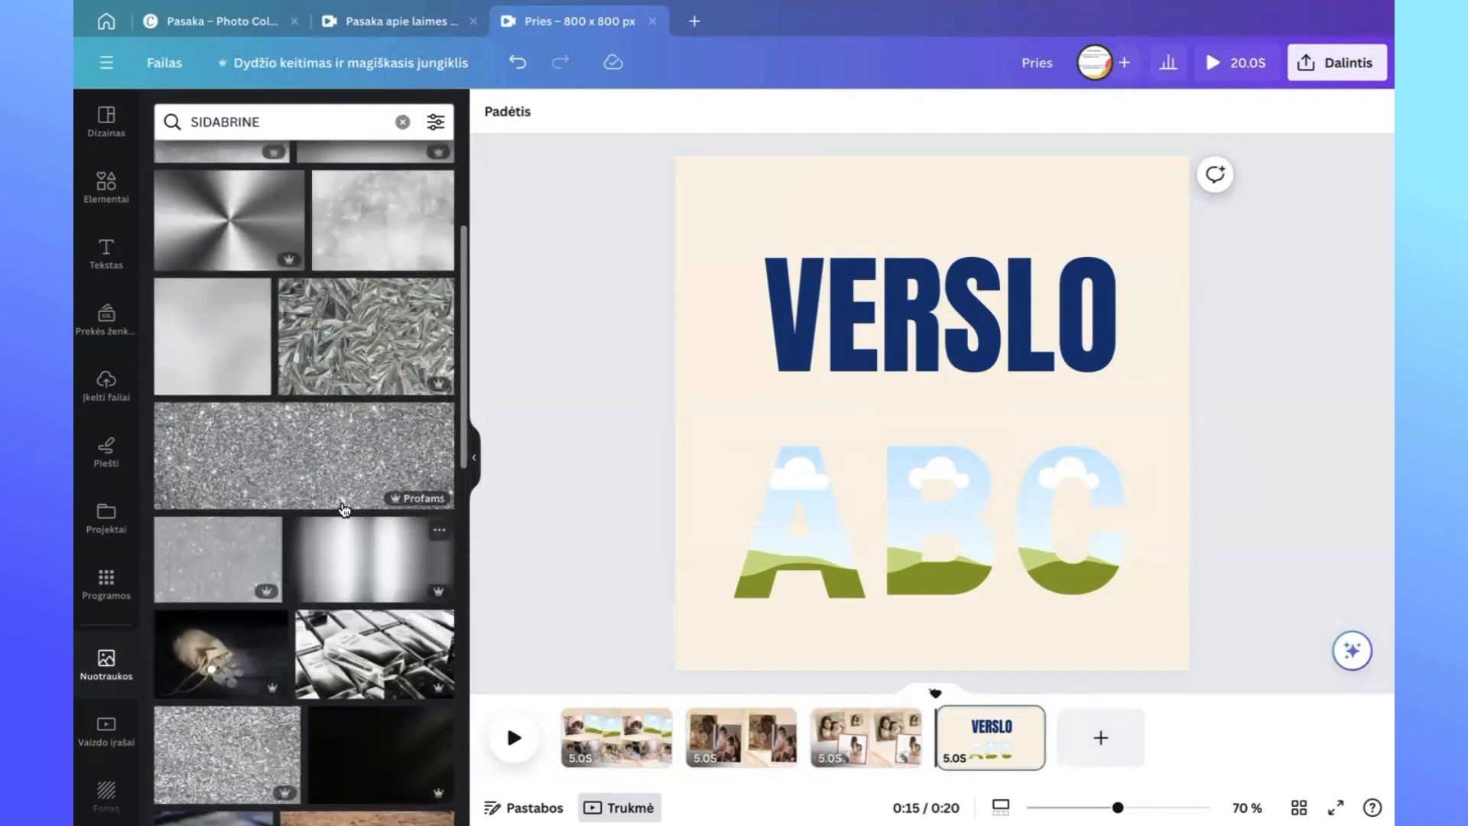
{"action": "scroll", "coordinate": [344, 510], "scroll_direction": "down", "scroll_amount": 10}
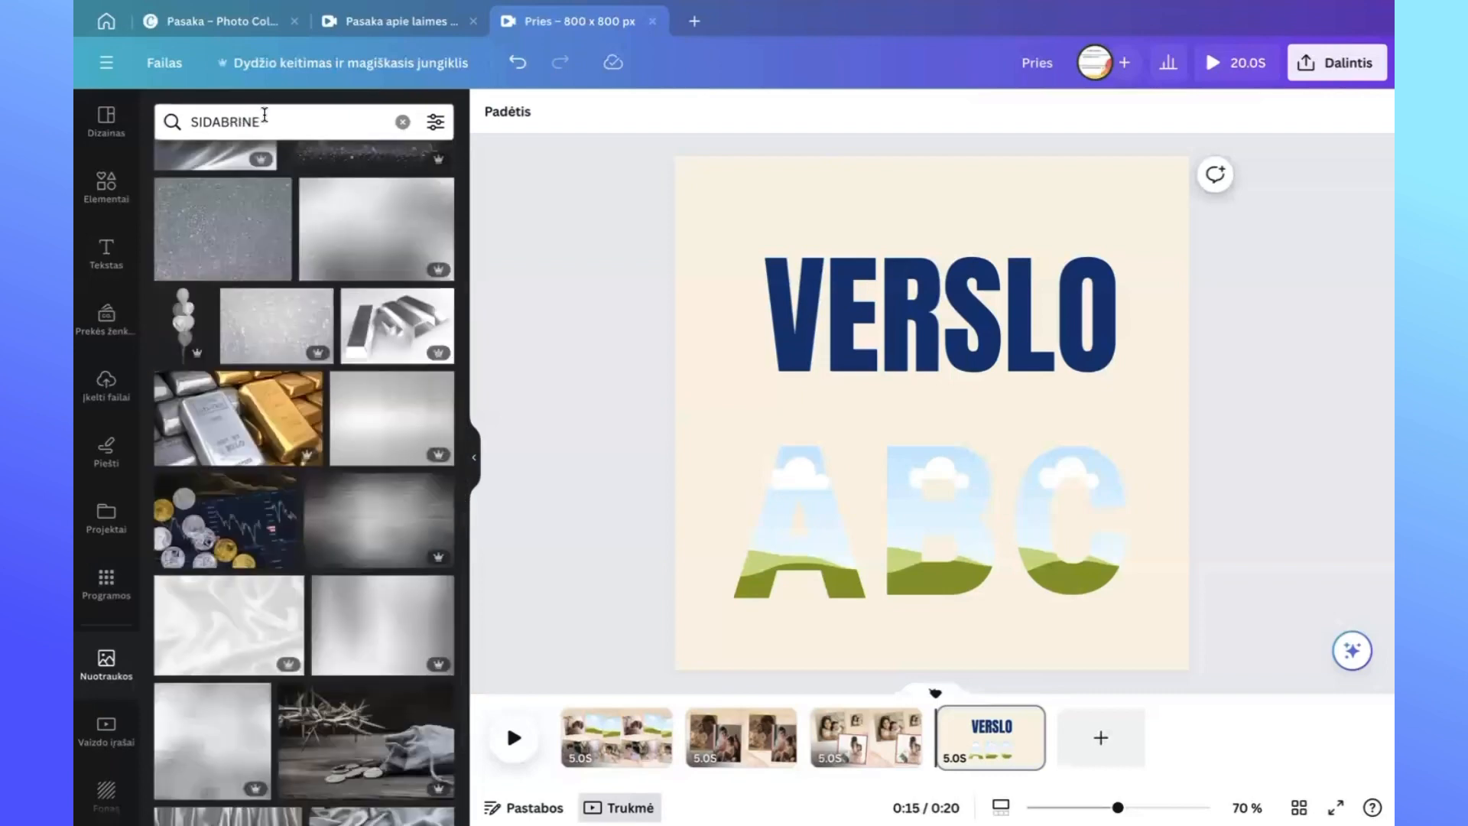
Change the photo search back to "AUKSINE" and browse the gold textures for the letter frames.
{"action": "left_click", "coordinate": [292, 117]}
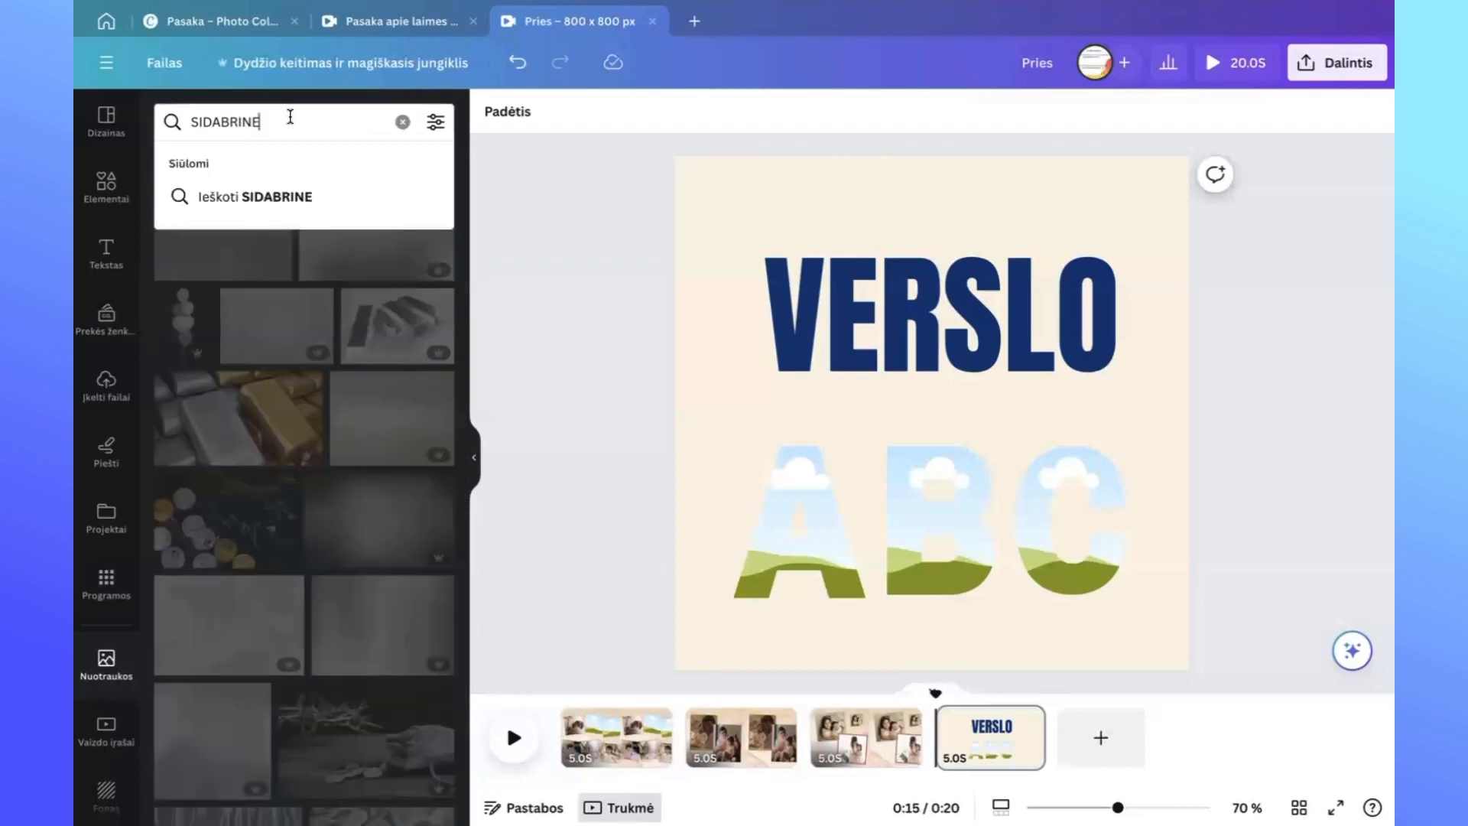
{"action": "key", "text": "BackSpace"}
{"action": "key", "text": "BackSpace"}
{"action": "key", "text": "BackSpace"}
{"action": "key", "text": "BackSpace"}
{"action": "key", "text": "BackSpace"}
{"action": "key", "text": "BackSpace"}
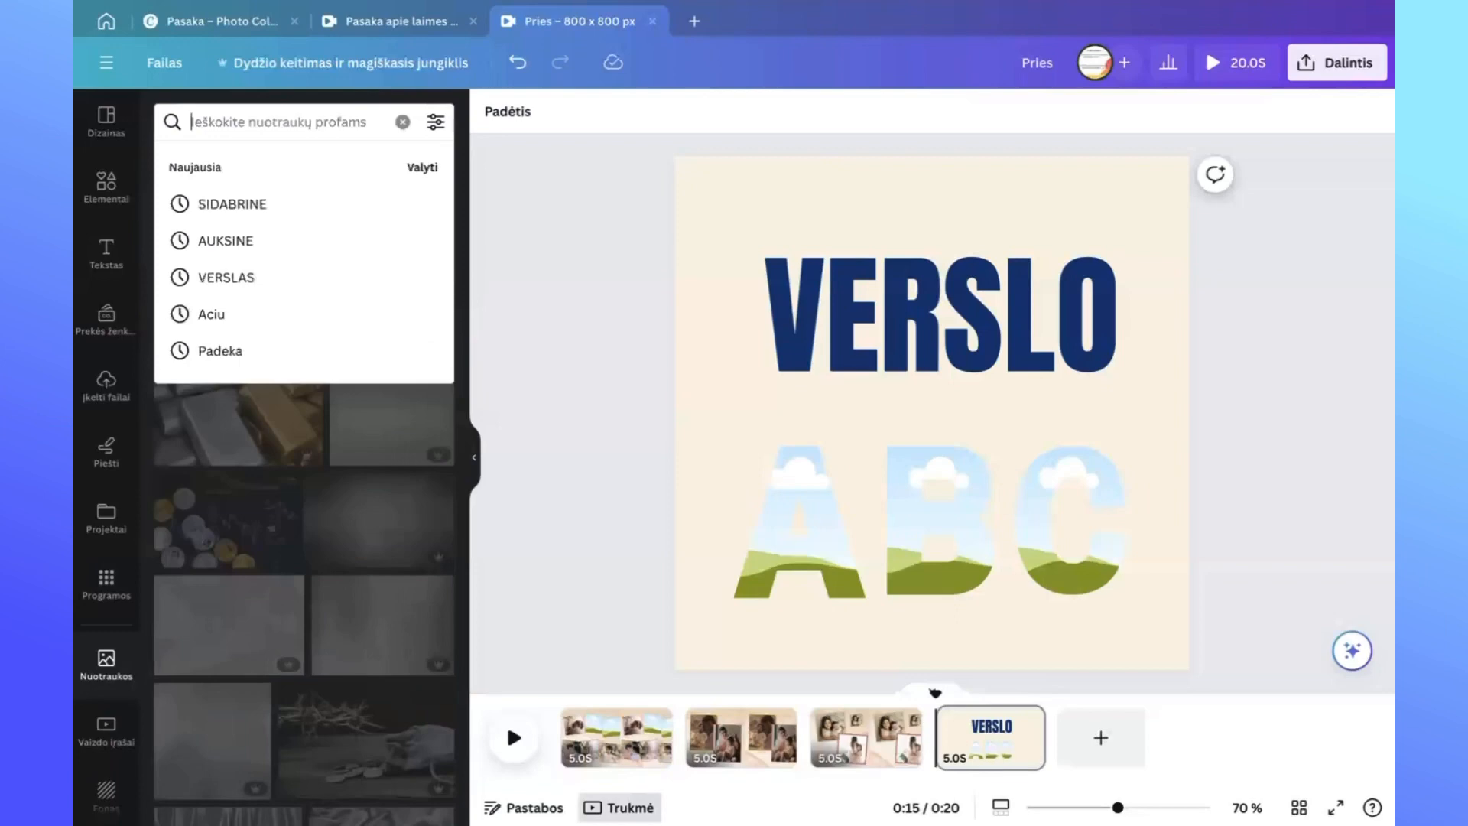
{"action": "type", "text": "AUKSINE"}
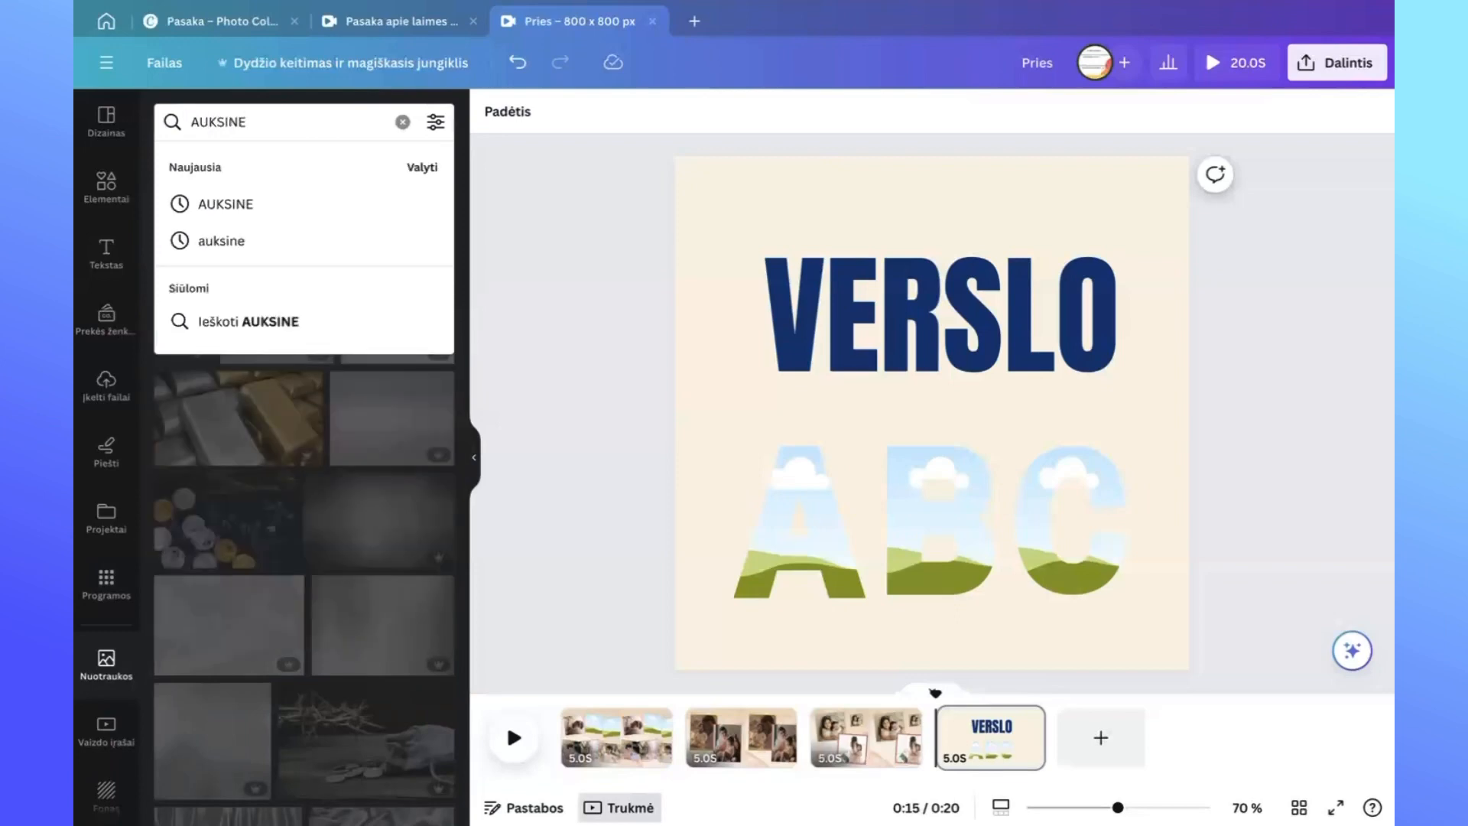
{"action": "key", "text": "Return"}
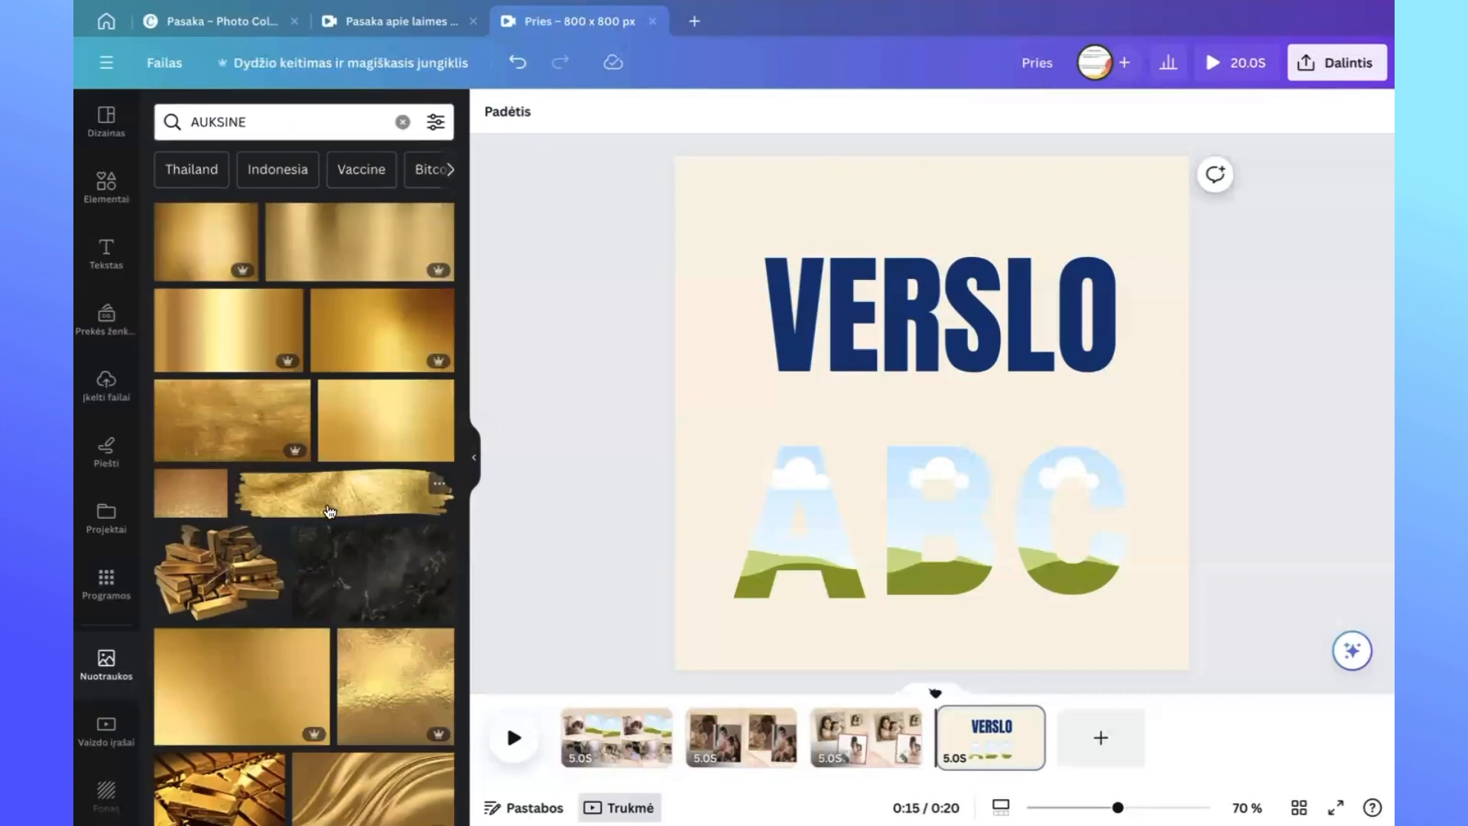
{"action": "scroll", "coordinate": [330, 511], "scroll_direction": "down", "scroll_amount": 3}
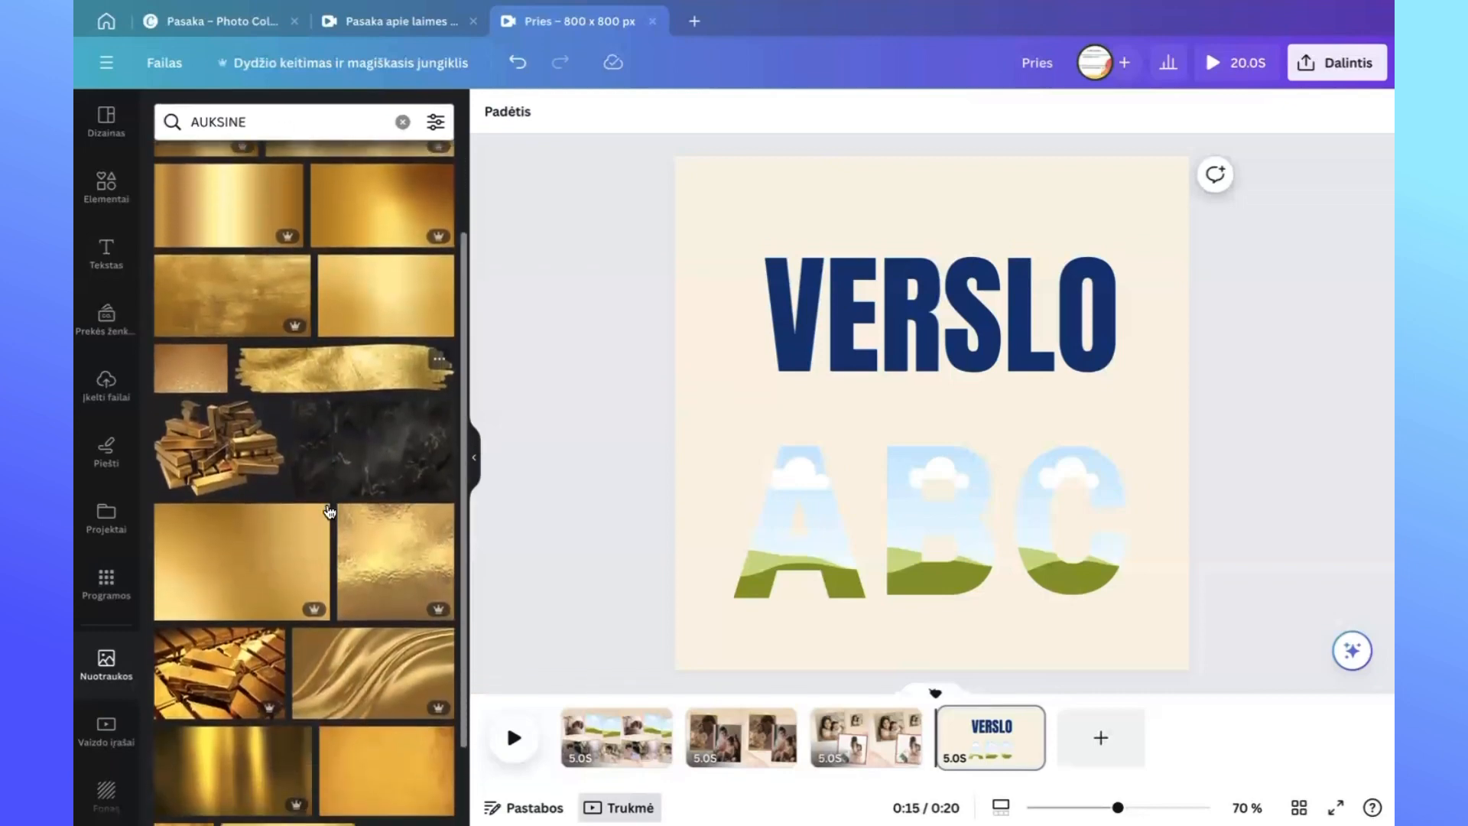
{"action": "scroll", "coordinate": [330, 511], "scroll_direction": "down", "scroll_amount": 2}
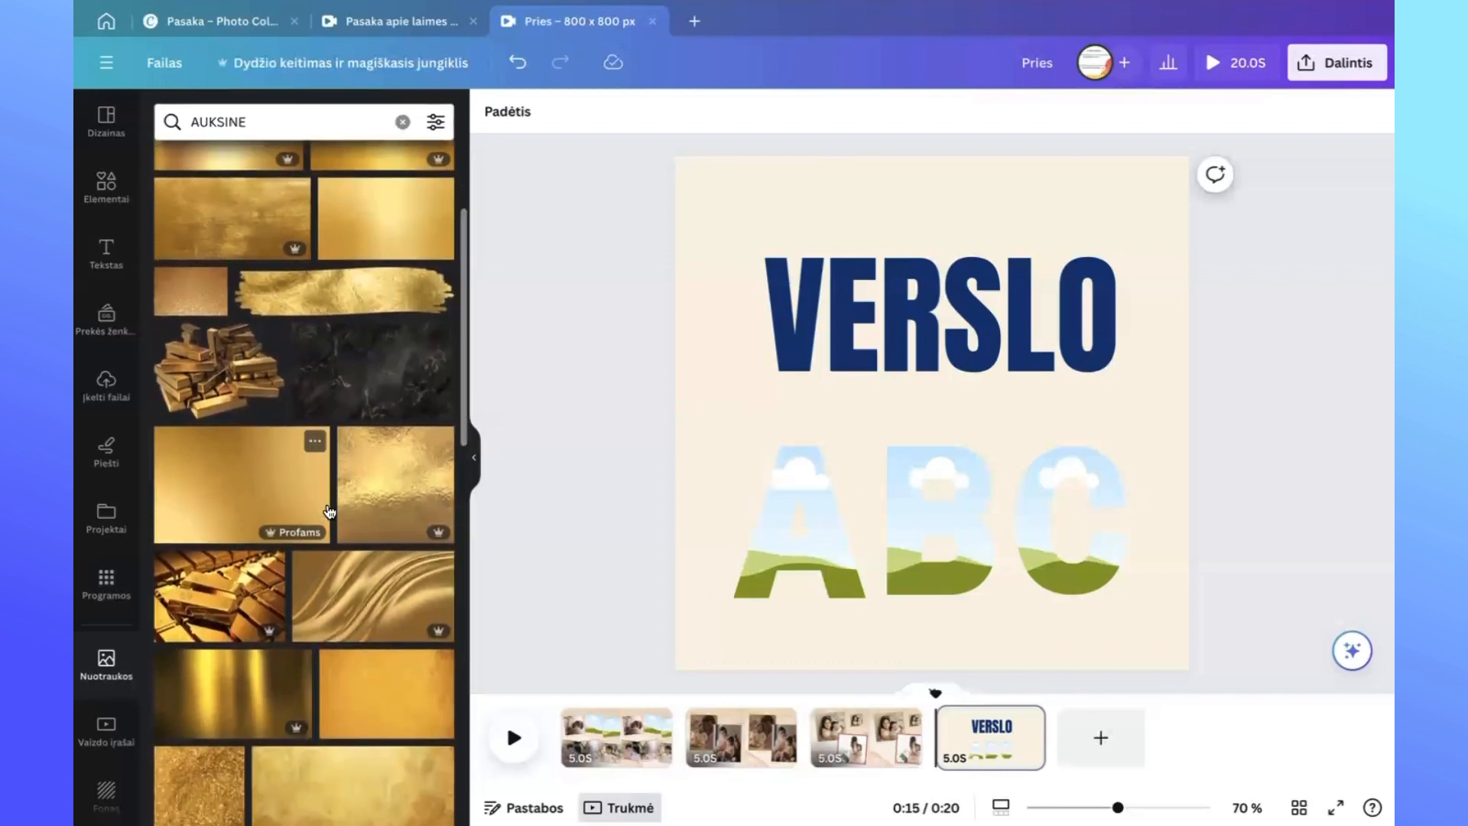
Fill the A, B and C letter frames with the crumpled gold fabric photo from the "AUKSINE" results.
{"action": "scroll", "coordinate": [330, 511], "scroll_direction": "down", "scroll_amount": 1}
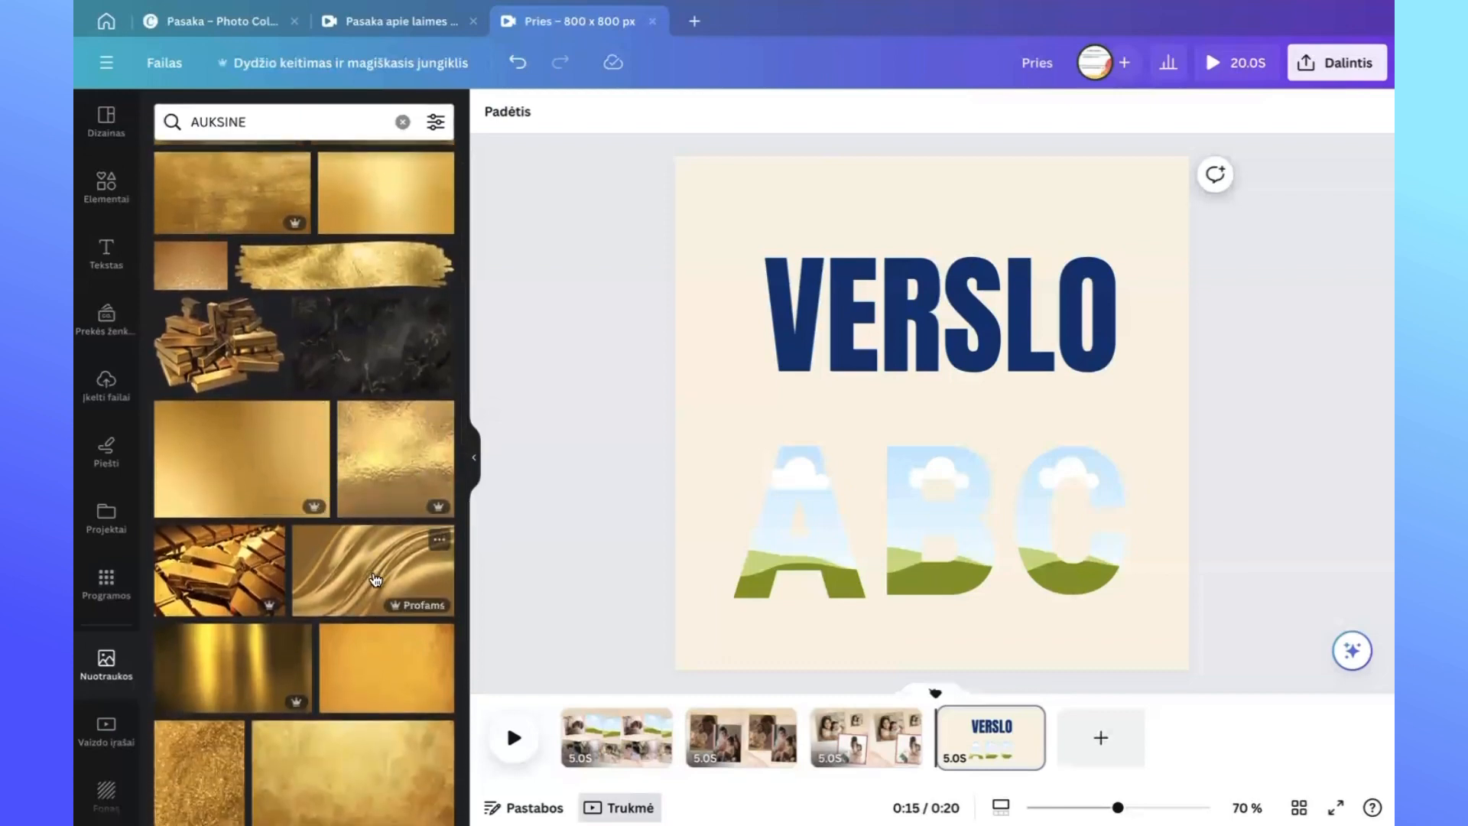
{"action": "scroll", "coordinate": [375, 579], "scroll_direction": "down", "scroll_amount": 5}
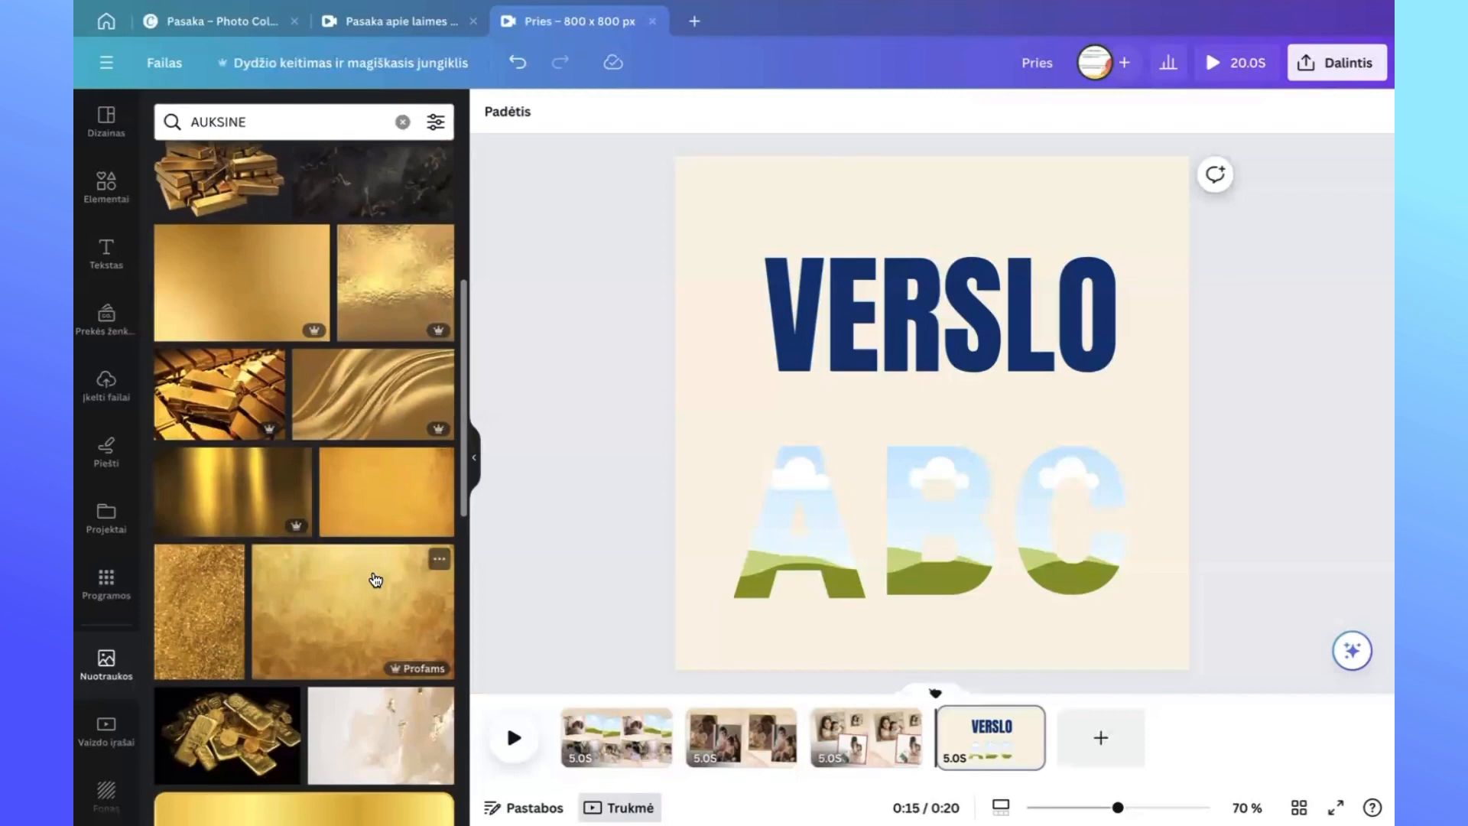
{"action": "scroll", "coordinate": [329, 620], "scroll_direction": "down", "scroll_amount": 6}
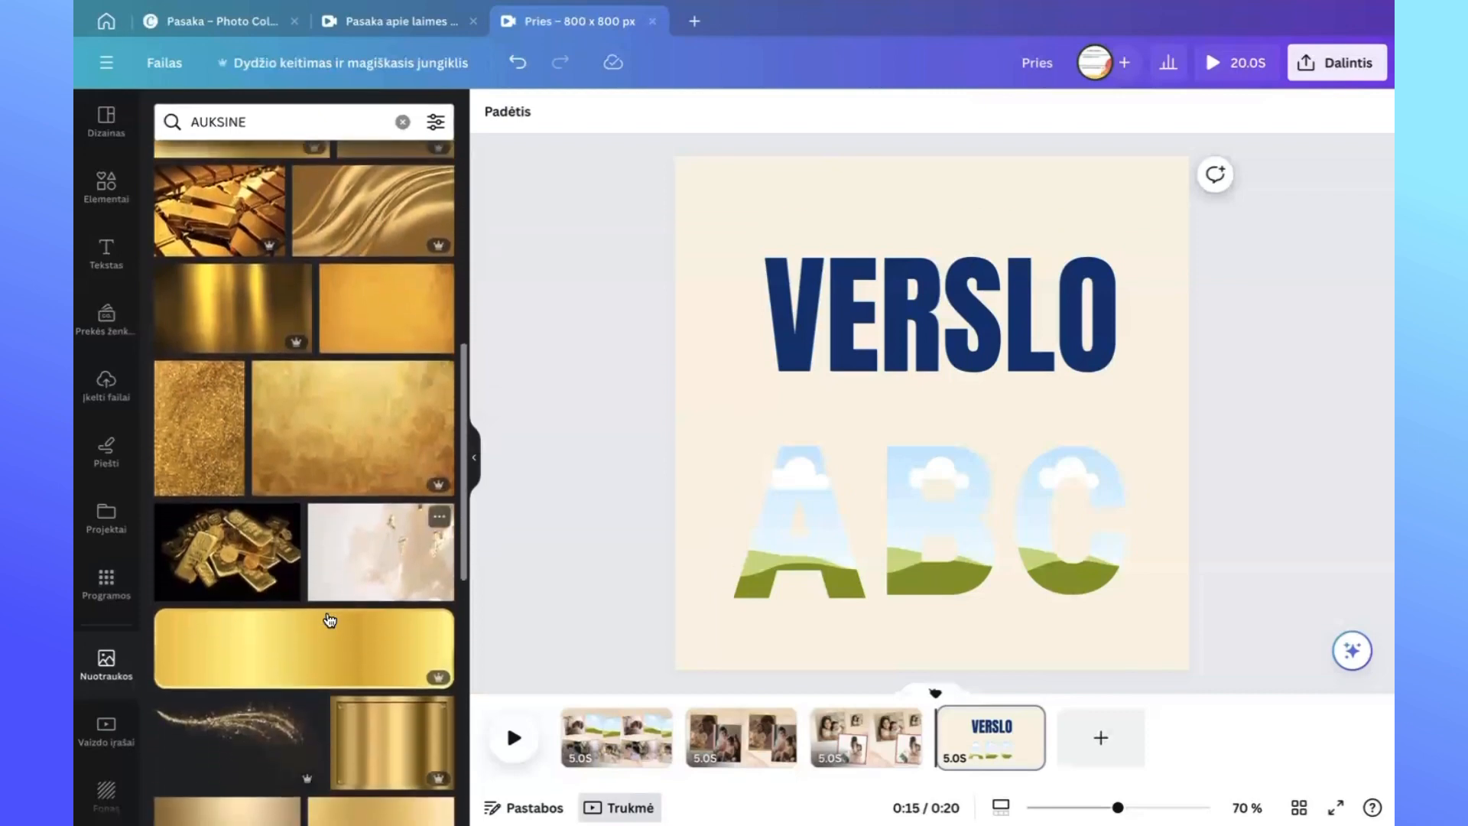
{"action": "scroll", "coordinate": [330, 619], "scroll_direction": "down", "scroll_amount": 3}
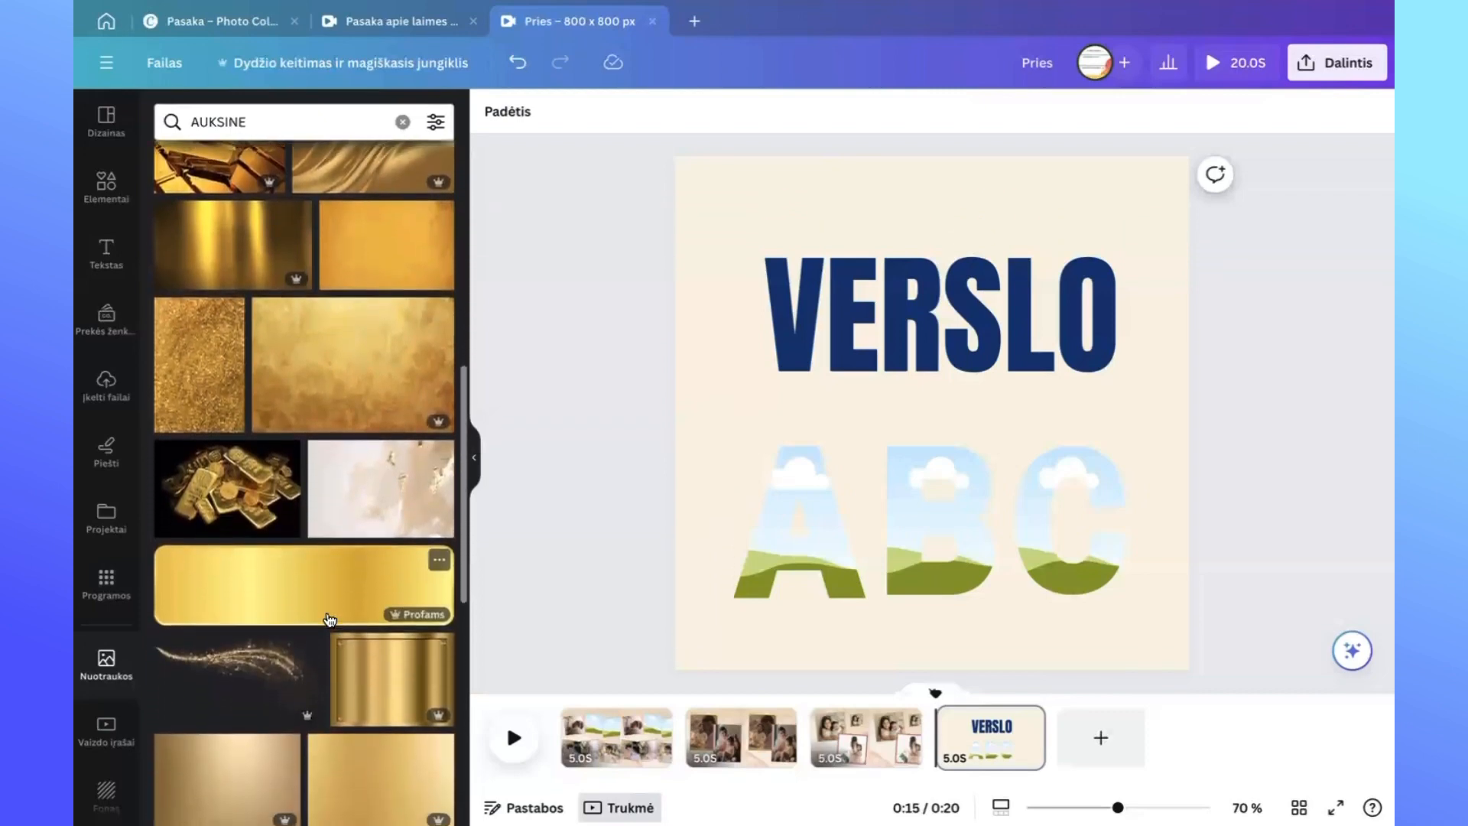
{"action": "scroll", "coordinate": [329, 612], "scroll_direction": "down", "scroll_amount": 4}
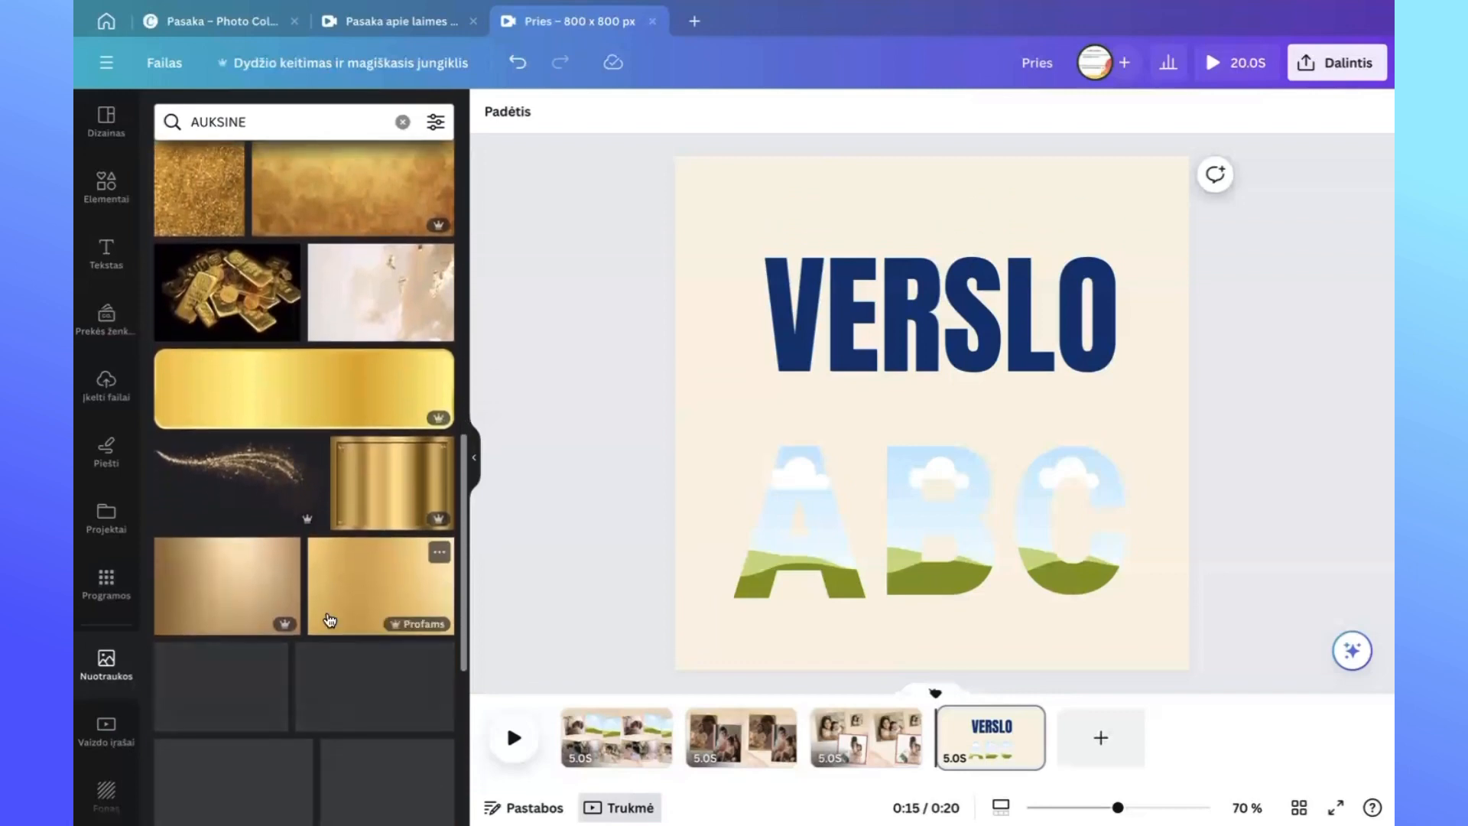
{"action": "scroll", "coordinate": [329, 620], "scroll_direction": "down", "scroll_amount": 4}
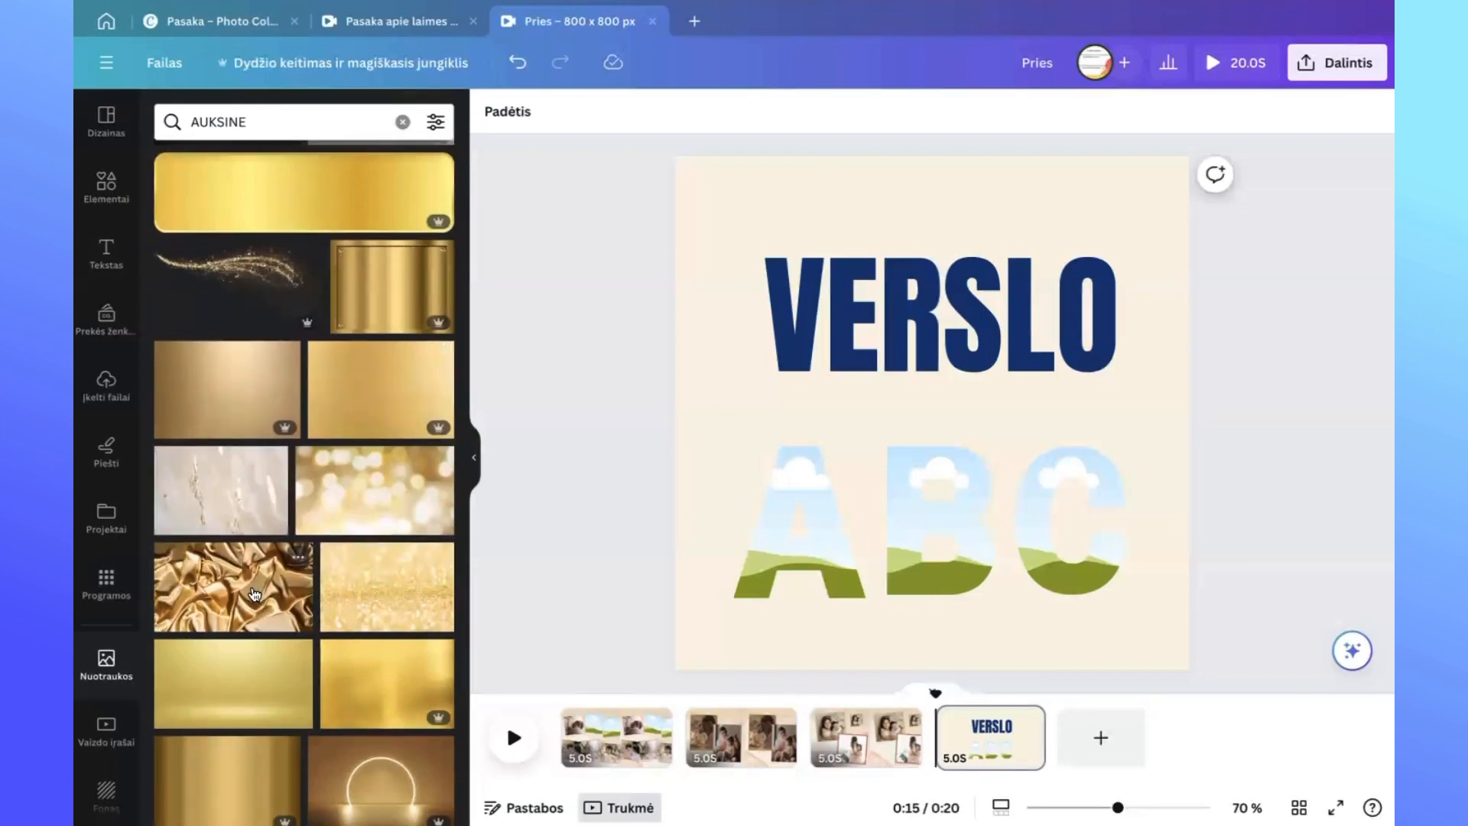
{"action": "left_click_drag", "start_coordinate": [255, 595], "coordinate": [722, 506]}
{"action": "left_click_drag", "start_coordinate": [723, 586], "coordinate": [754, 543]}
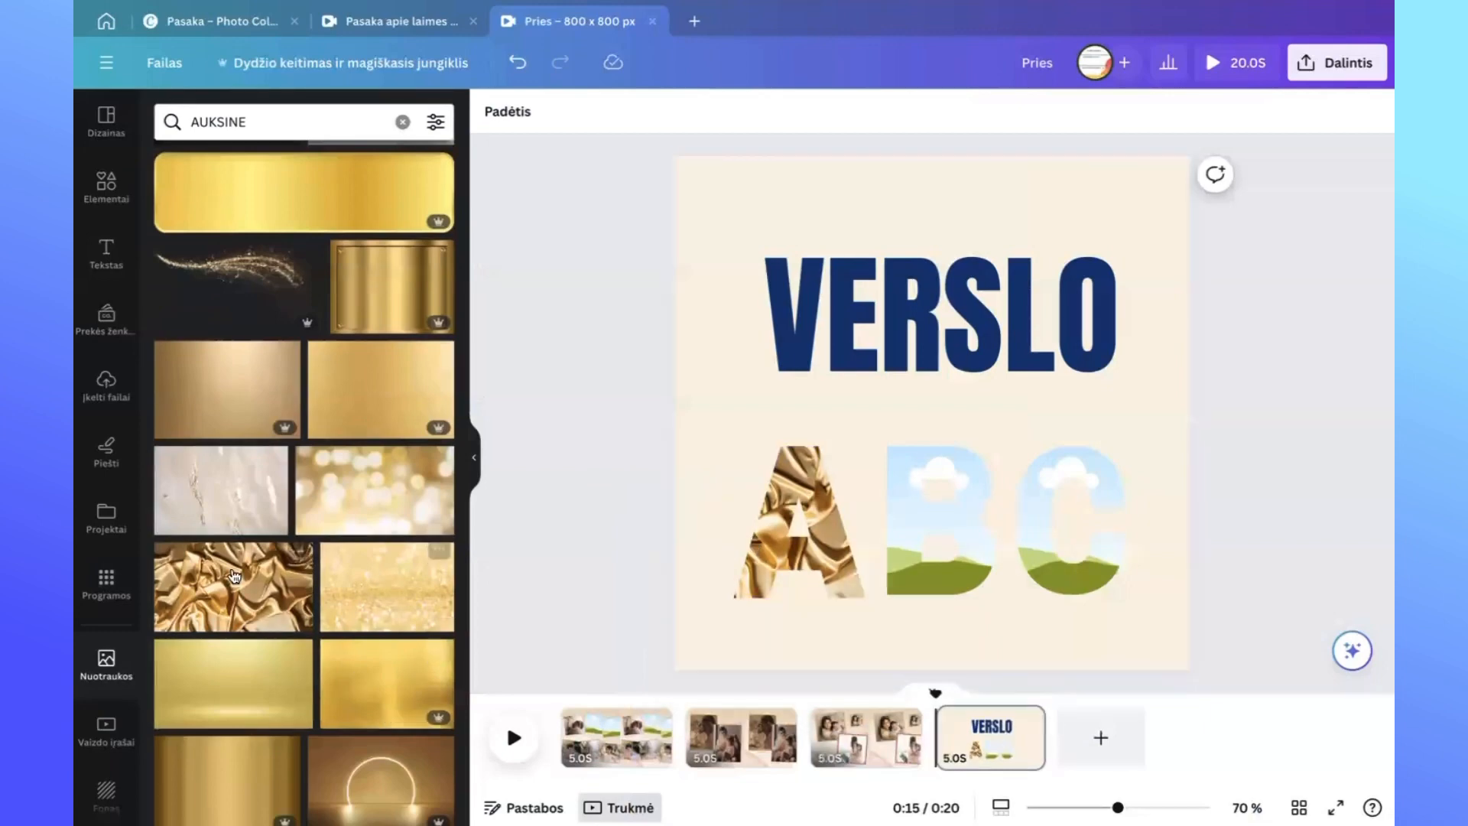
{"action": "left_click_drag", "start_coordinate": [260, 578], "coordinate": [943, 512]}
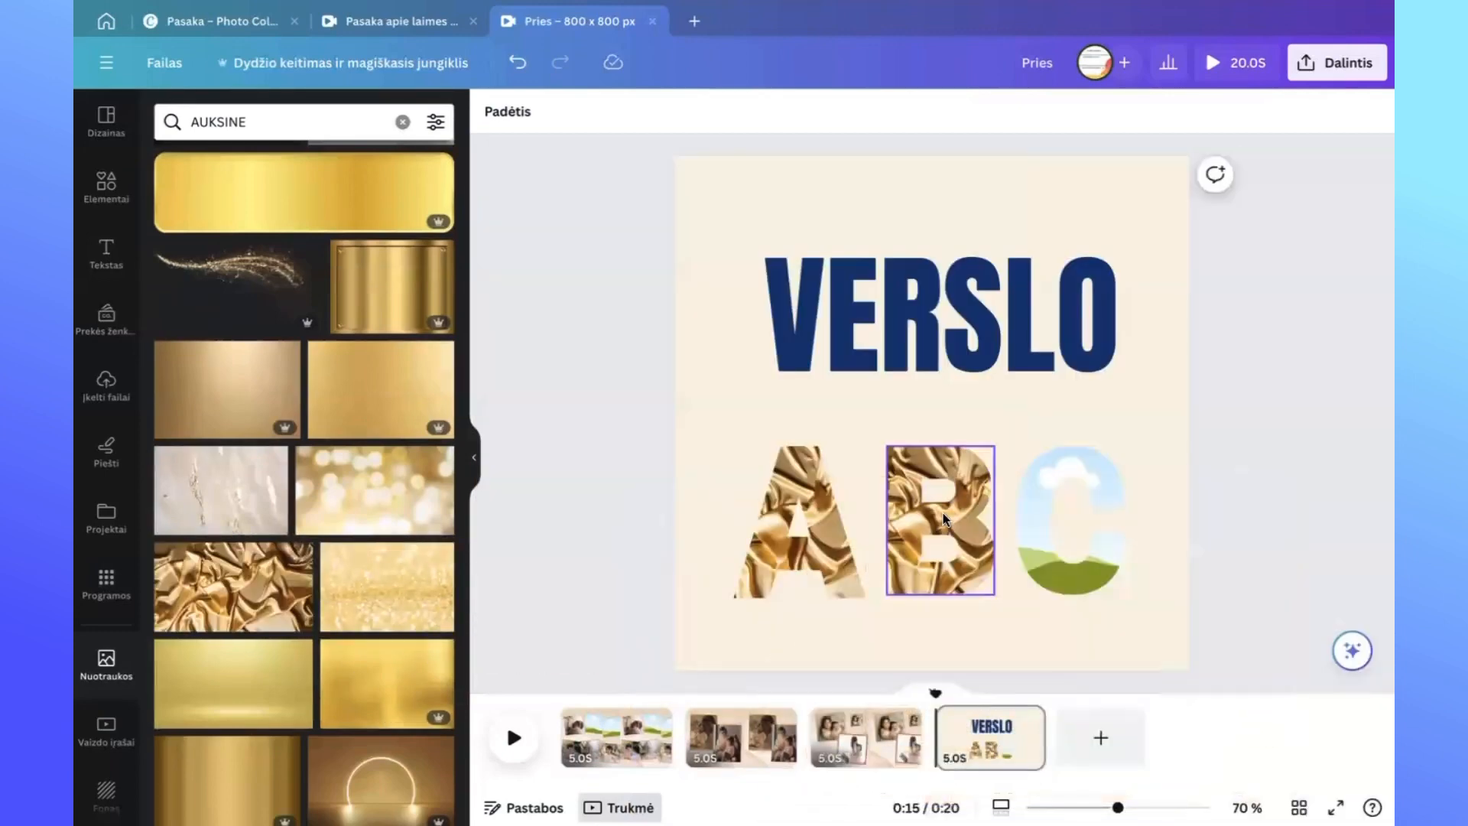
{"action": "left_click_drag", "start_coordinate": [228, 587], "coordinate": [1058, 566]}
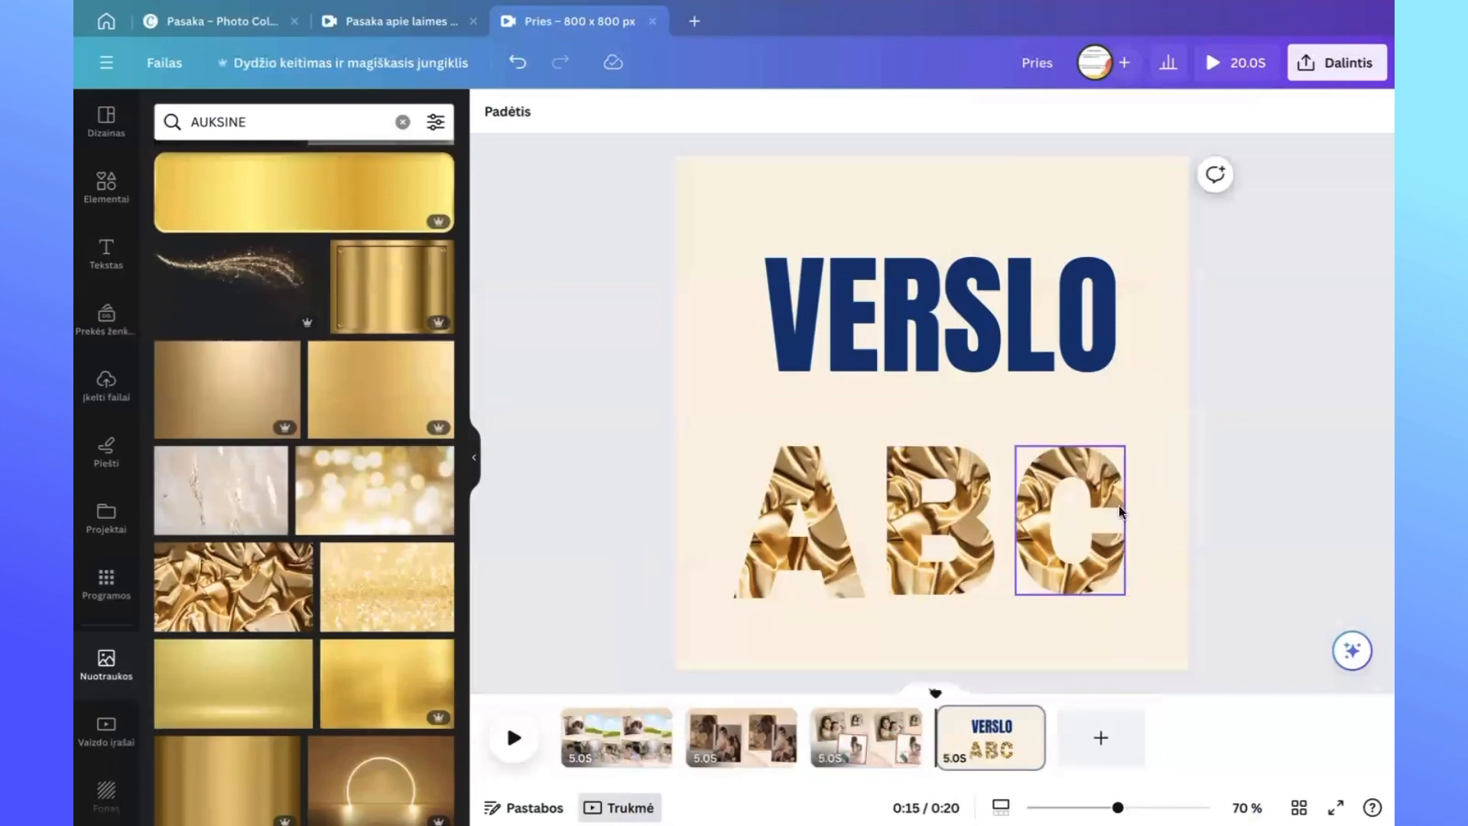
Enlarge the C frame slightly from its upper-right corner and deselect it.
{"action": "left_click", "coordinate": [1059, 457]}
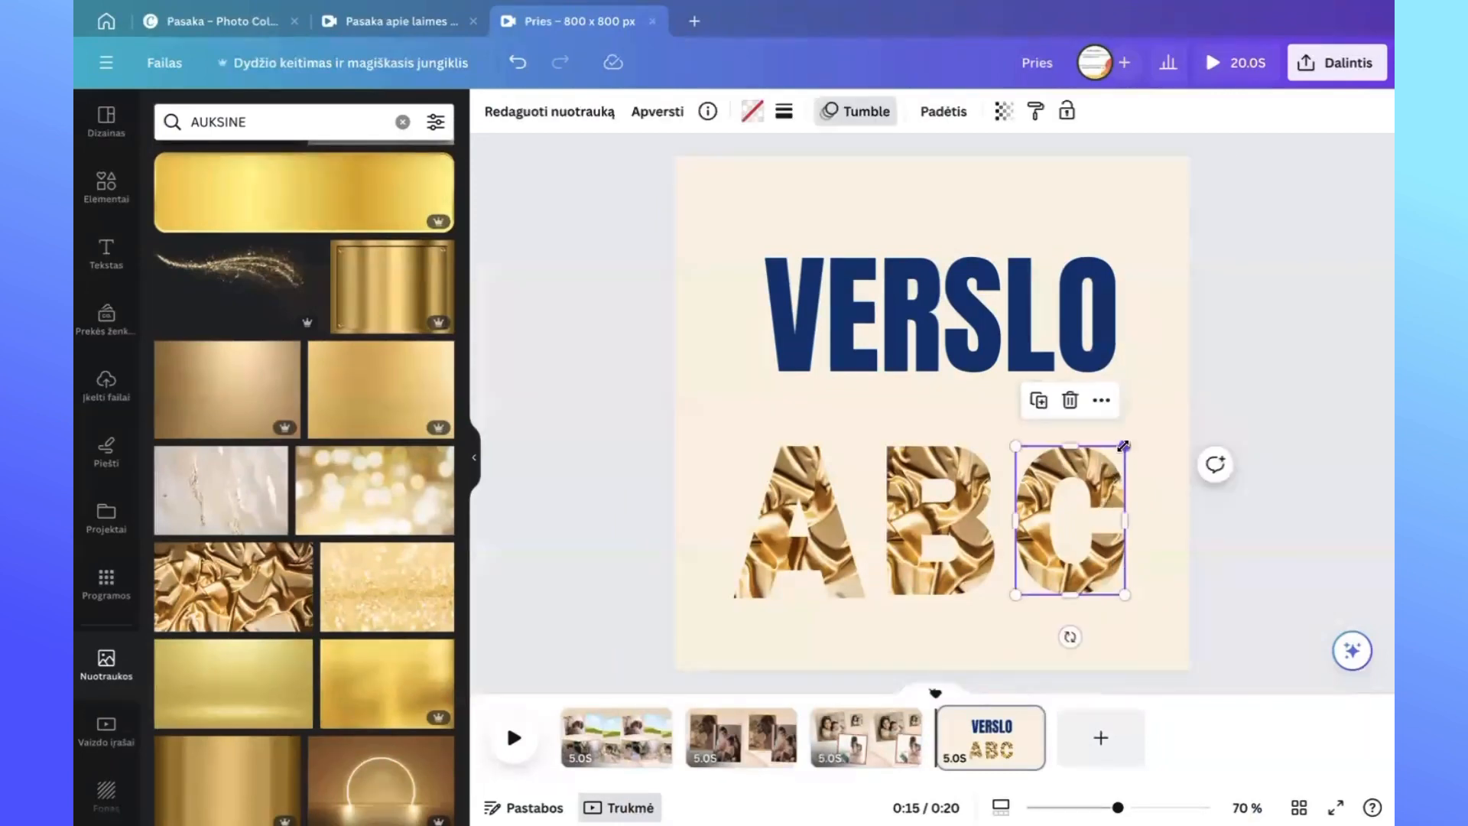
{"action": "left_click_drag", "start_coordinate": [1122, 445], "coordinate": [1129, 442]}
{"action": "left_click", "coordinate": [616, 493]}
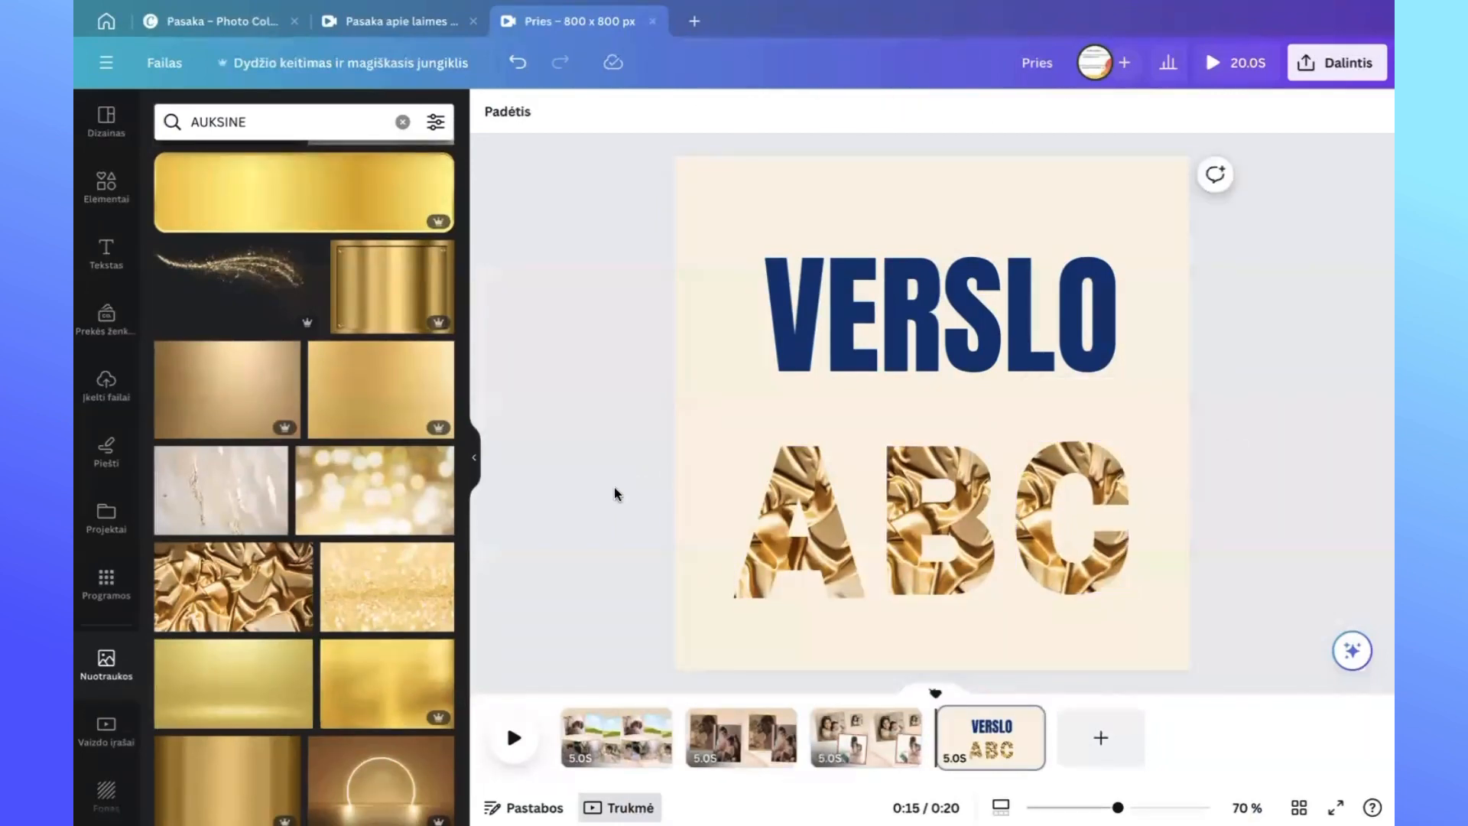
Try the Pan, Fade, Rise and Pop text animations on the "VERSLO" heading and settle on Nuvalymas.
{"action": "left_click", "coordinate": [876, 309]}
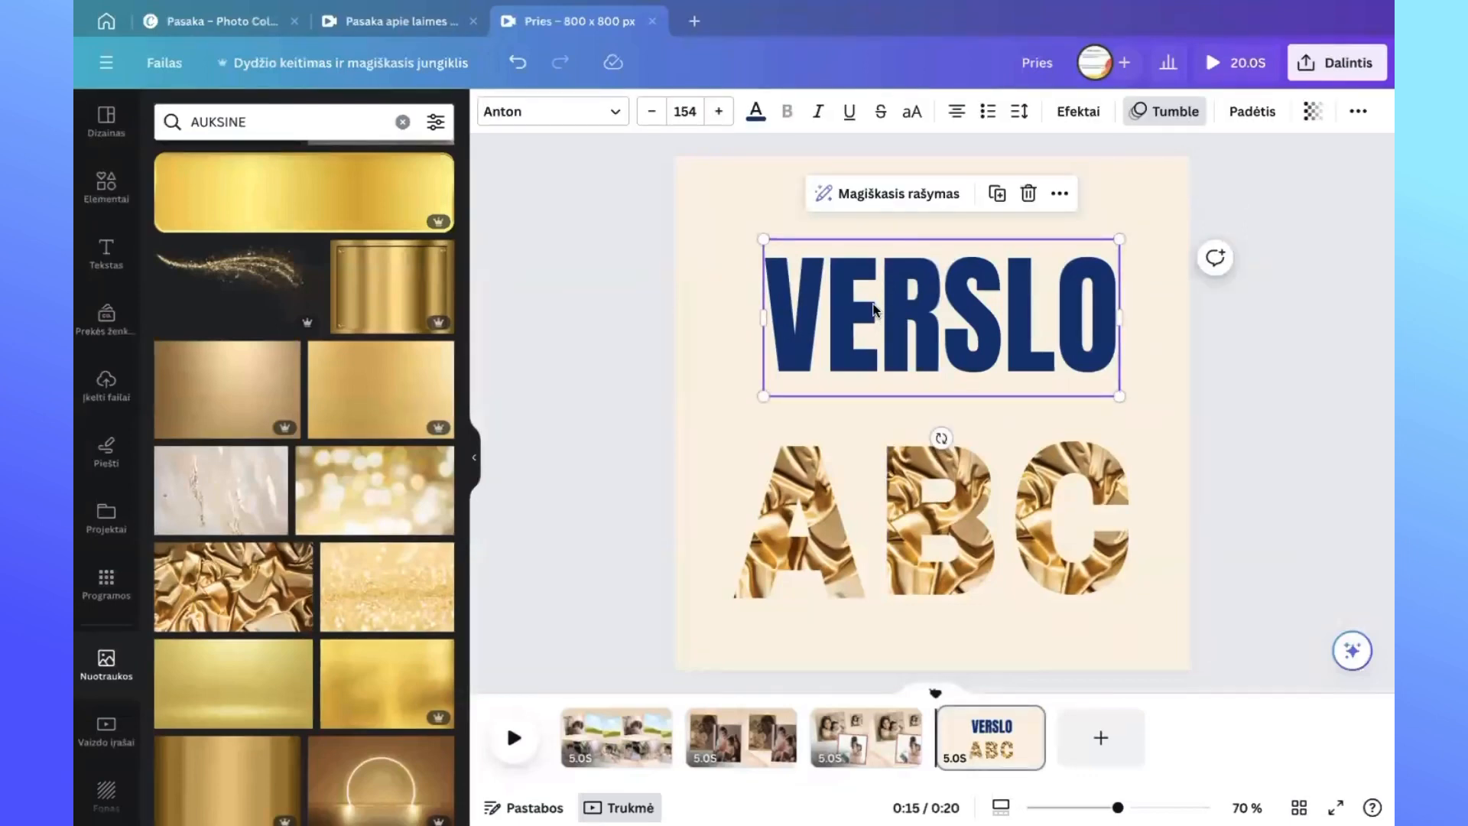
{"action": "left_click", "coordinate": [874, 306]}
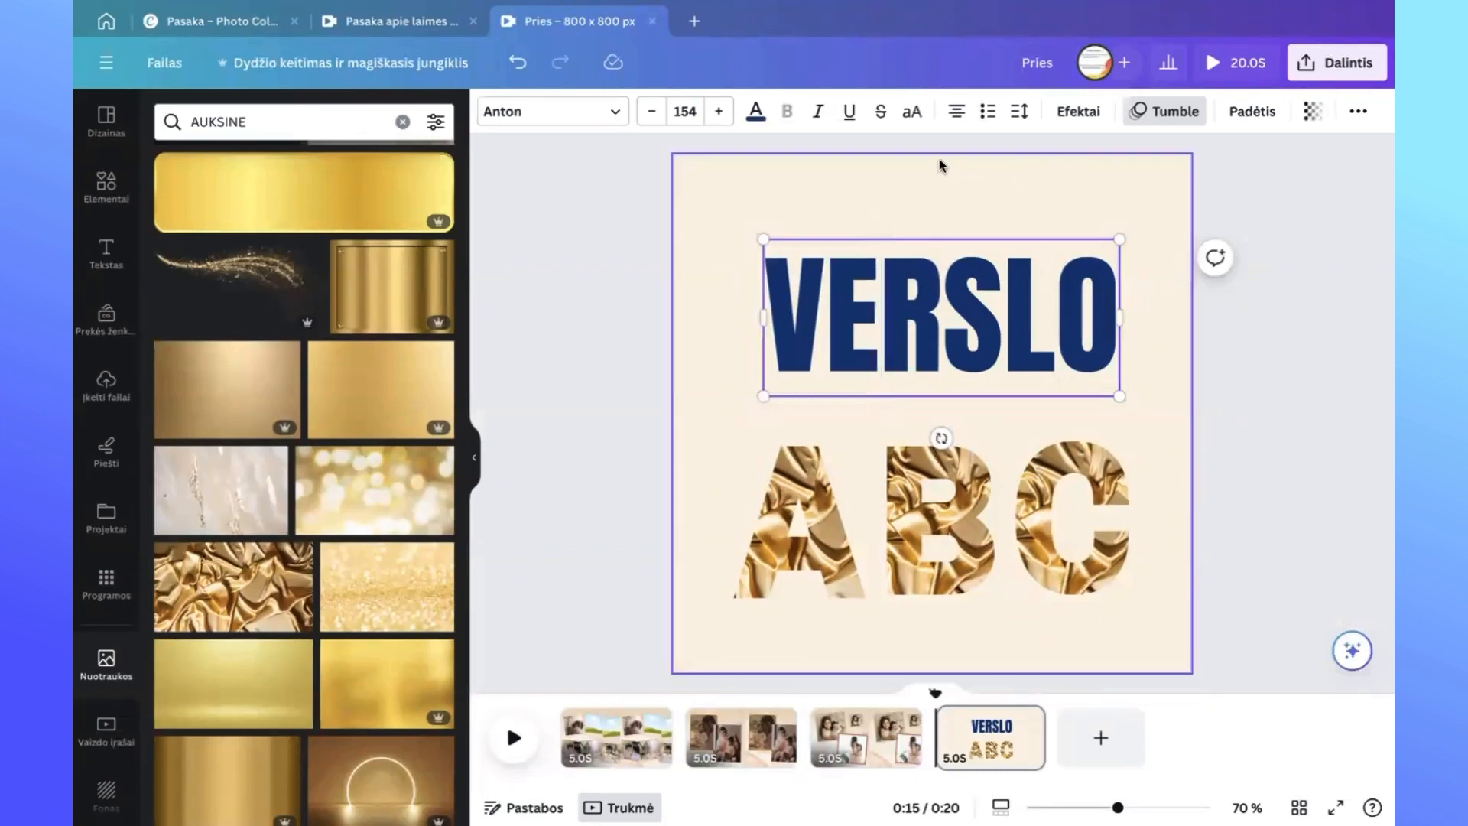
{"action": "left_click", "coordinate": [1167, 112]}
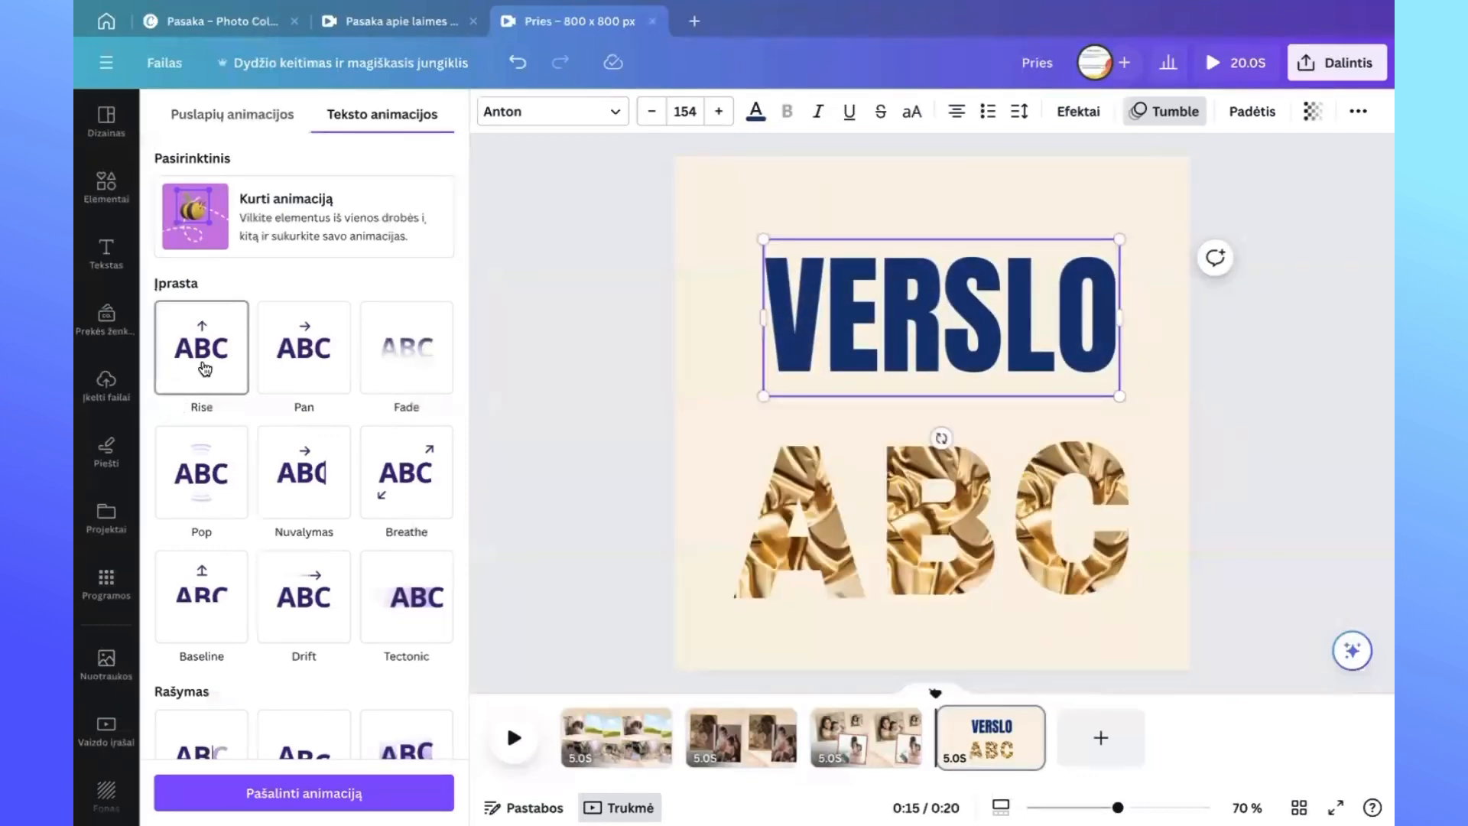
{"action": "left_click", "coordinate": [304, 349]}
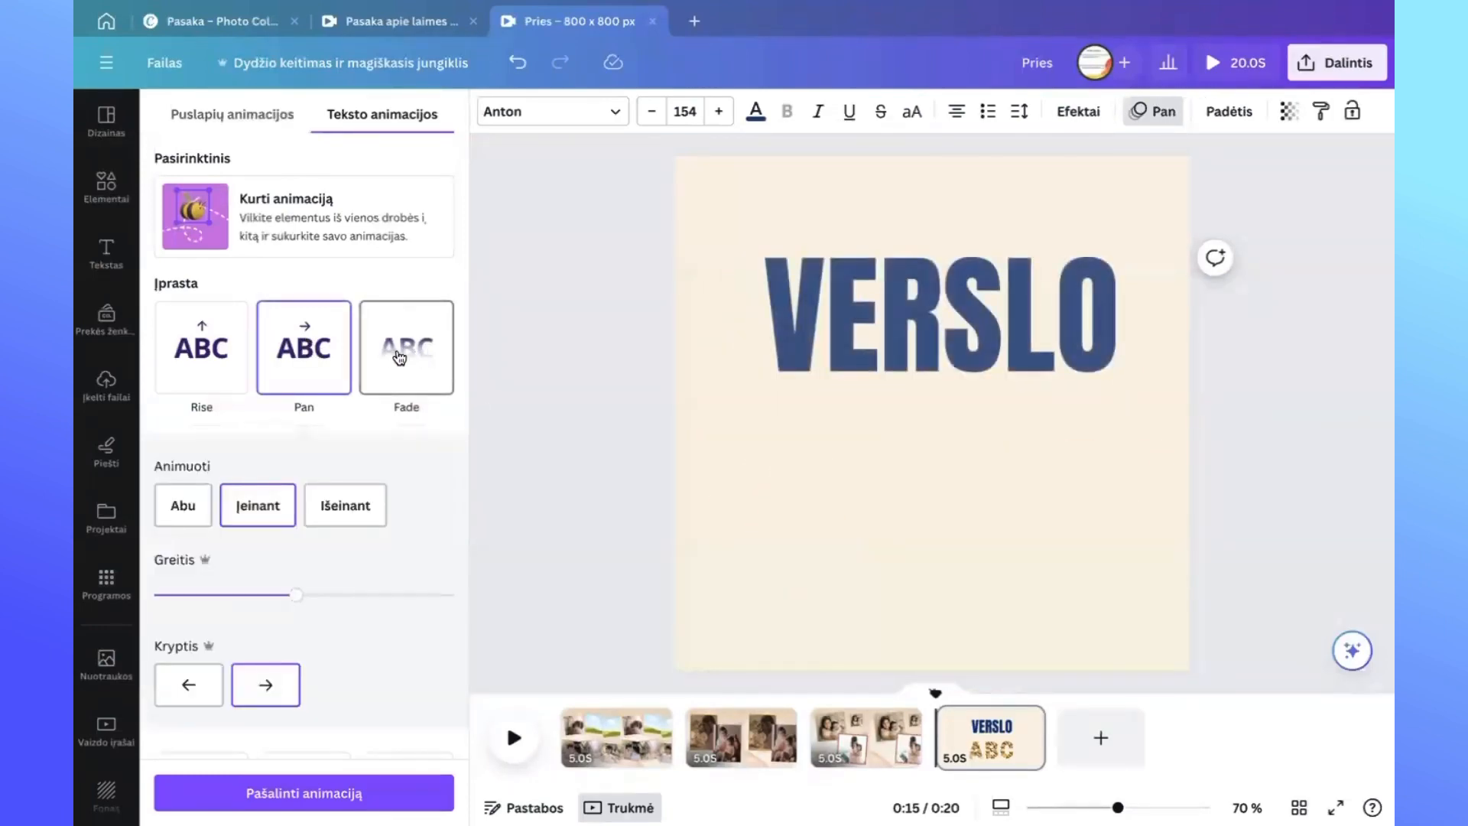
{"action": "left_click", "coordinate": [408, 352]}
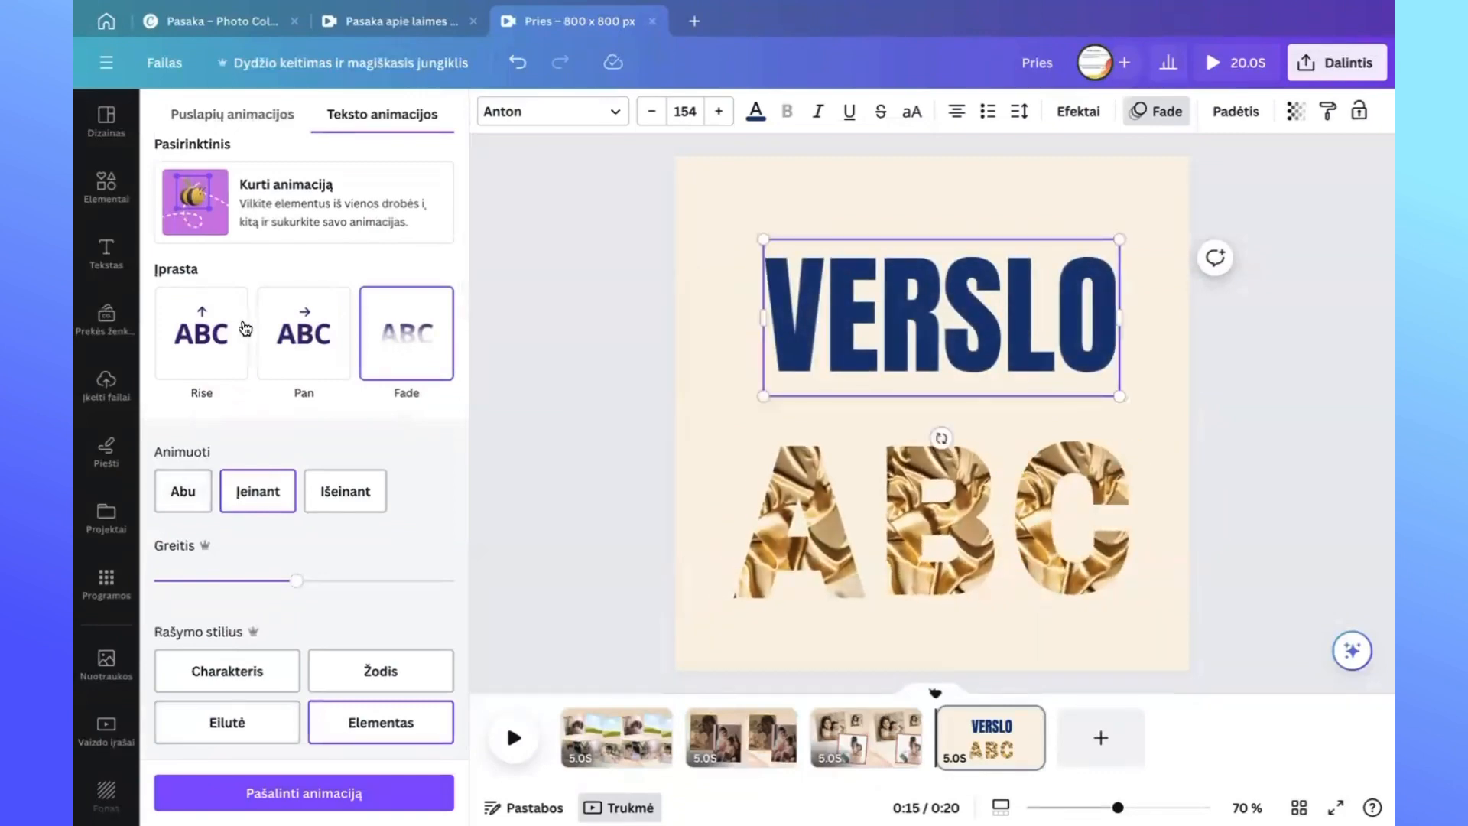
{"action": "left_click", "coordinate": [198, 348]}
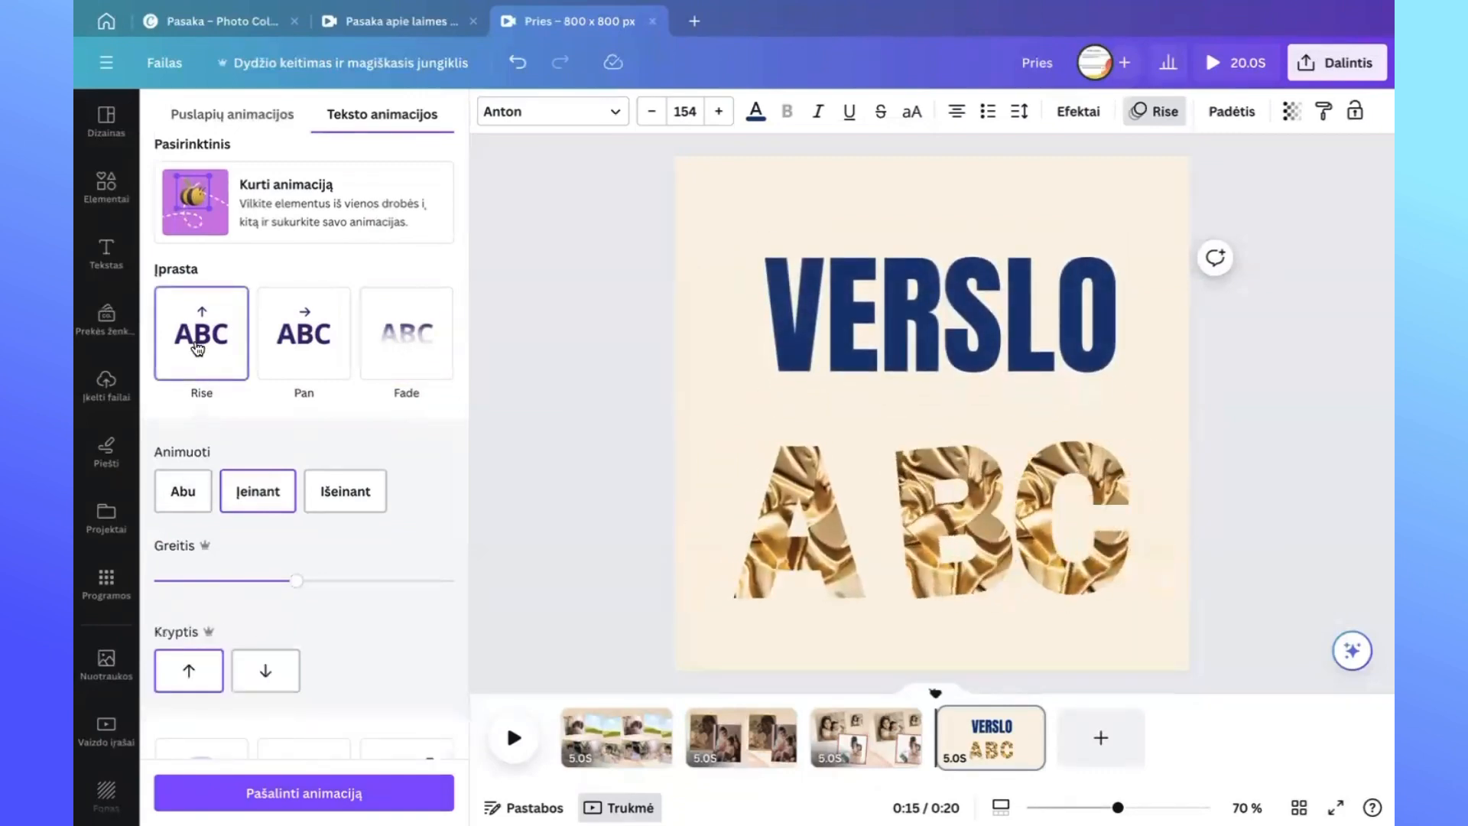
{"action": "scroll", "coordinate": [297, 442], "scroll_direction": "down", "scroll_amount": 5}
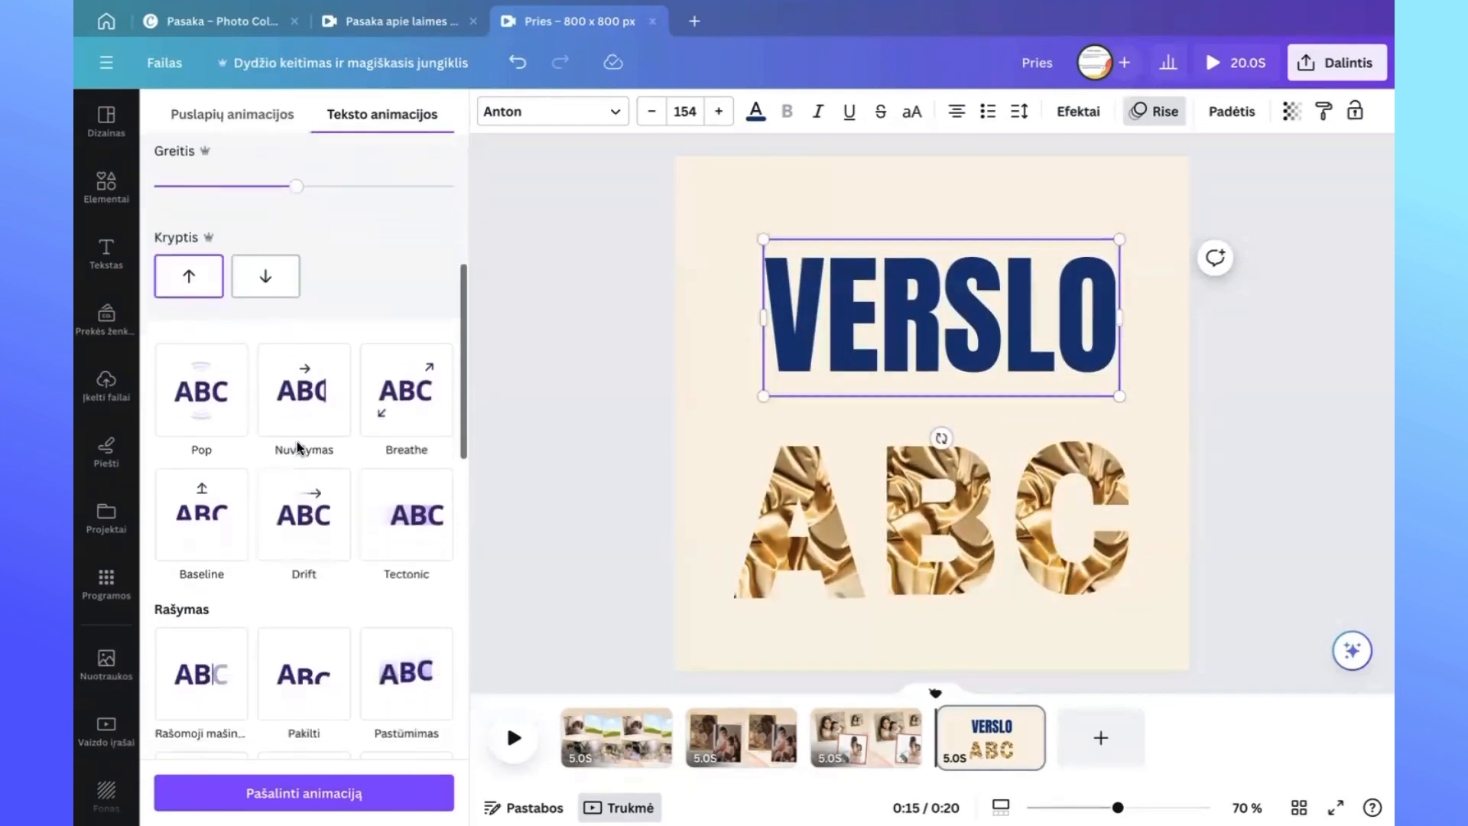
{"action": "left_click", "coordinate": [211, 385]}
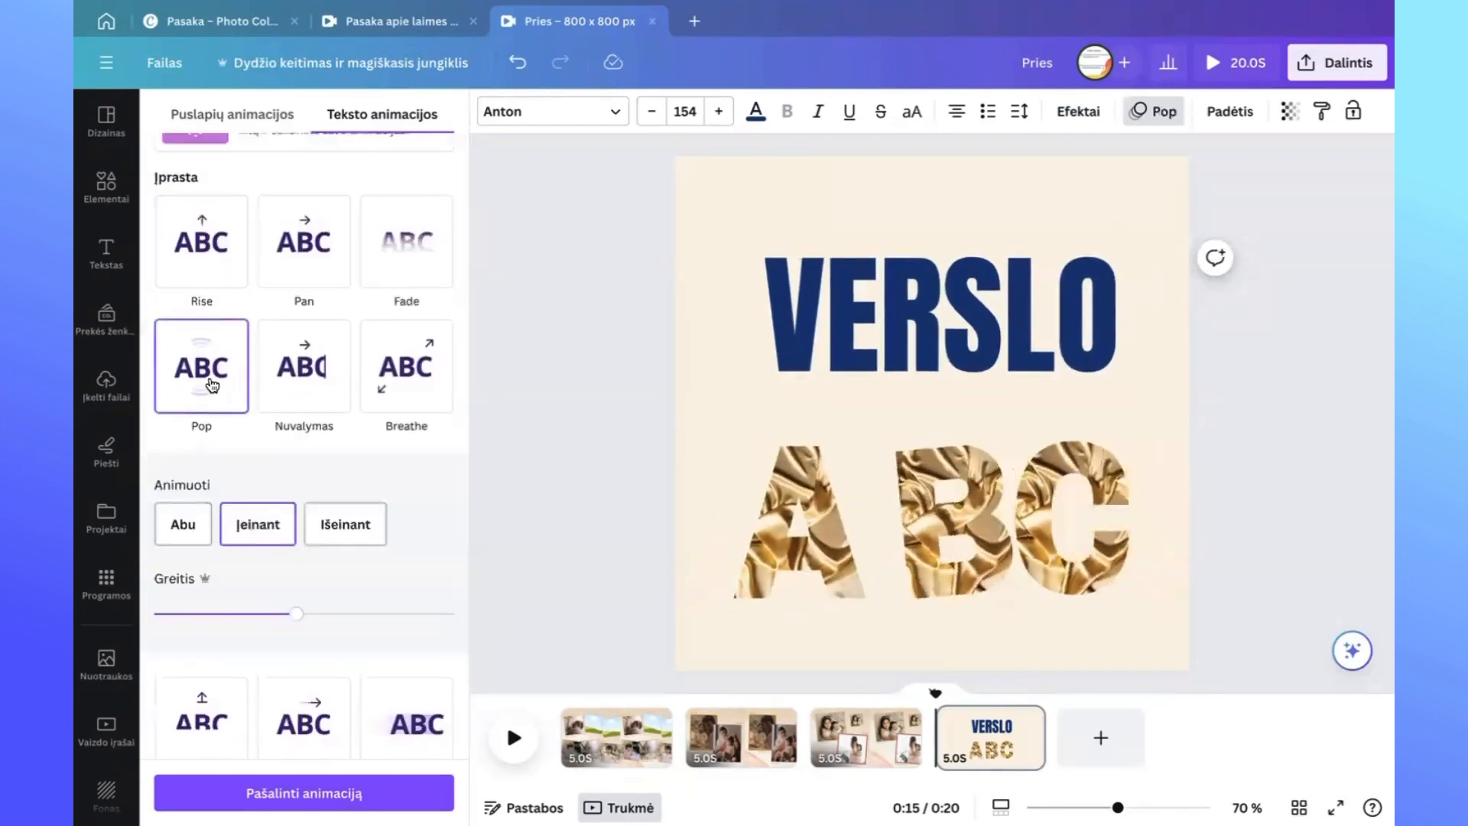
{"action": "left_click", "coordinate": [311, 384]}
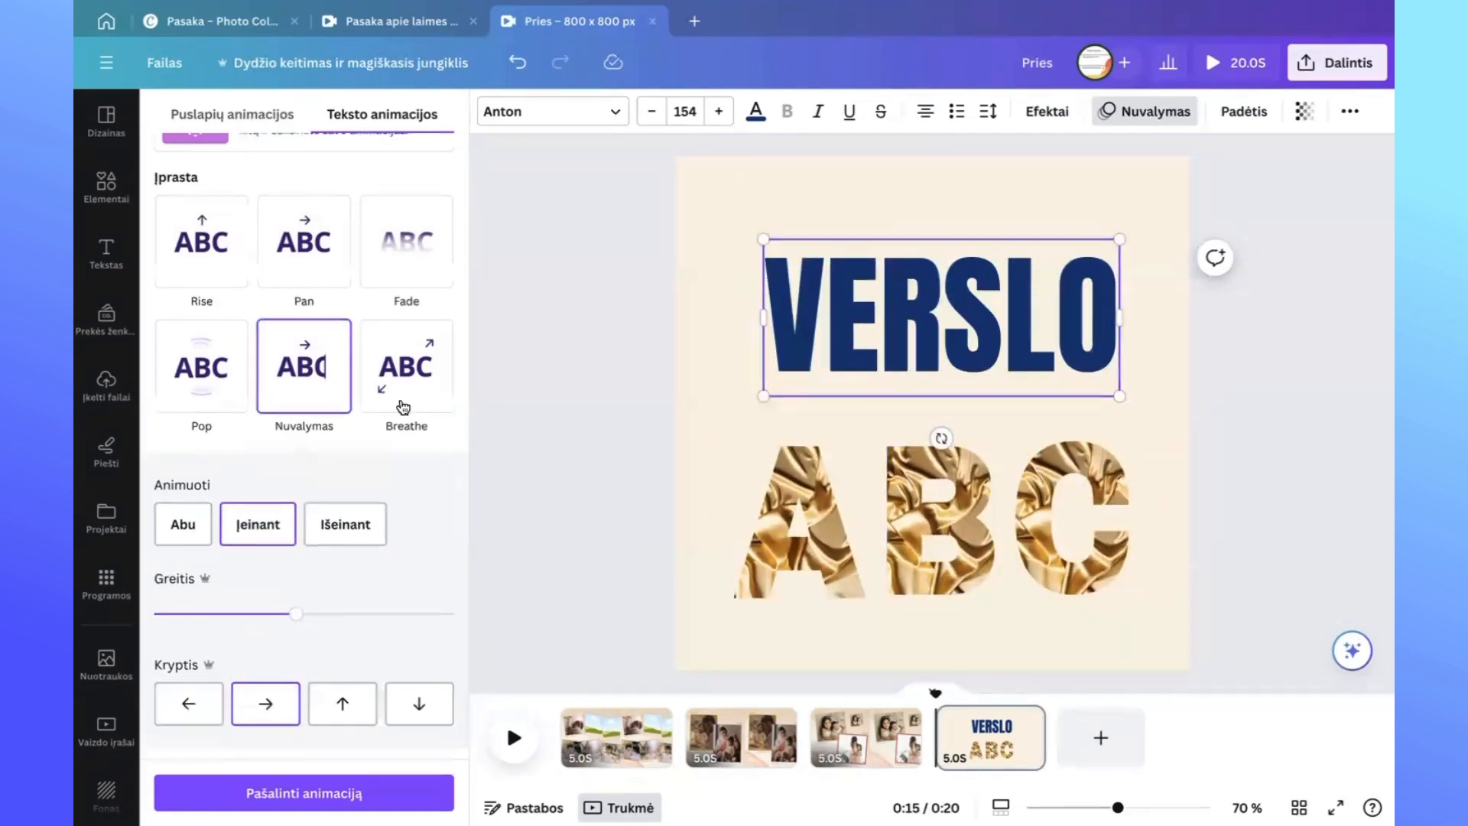
Try the Neon, Scrapbook, Tumble and Baseline photo animations on the A frame.
{"action": "left_click", "coordinate": [789, 534]}
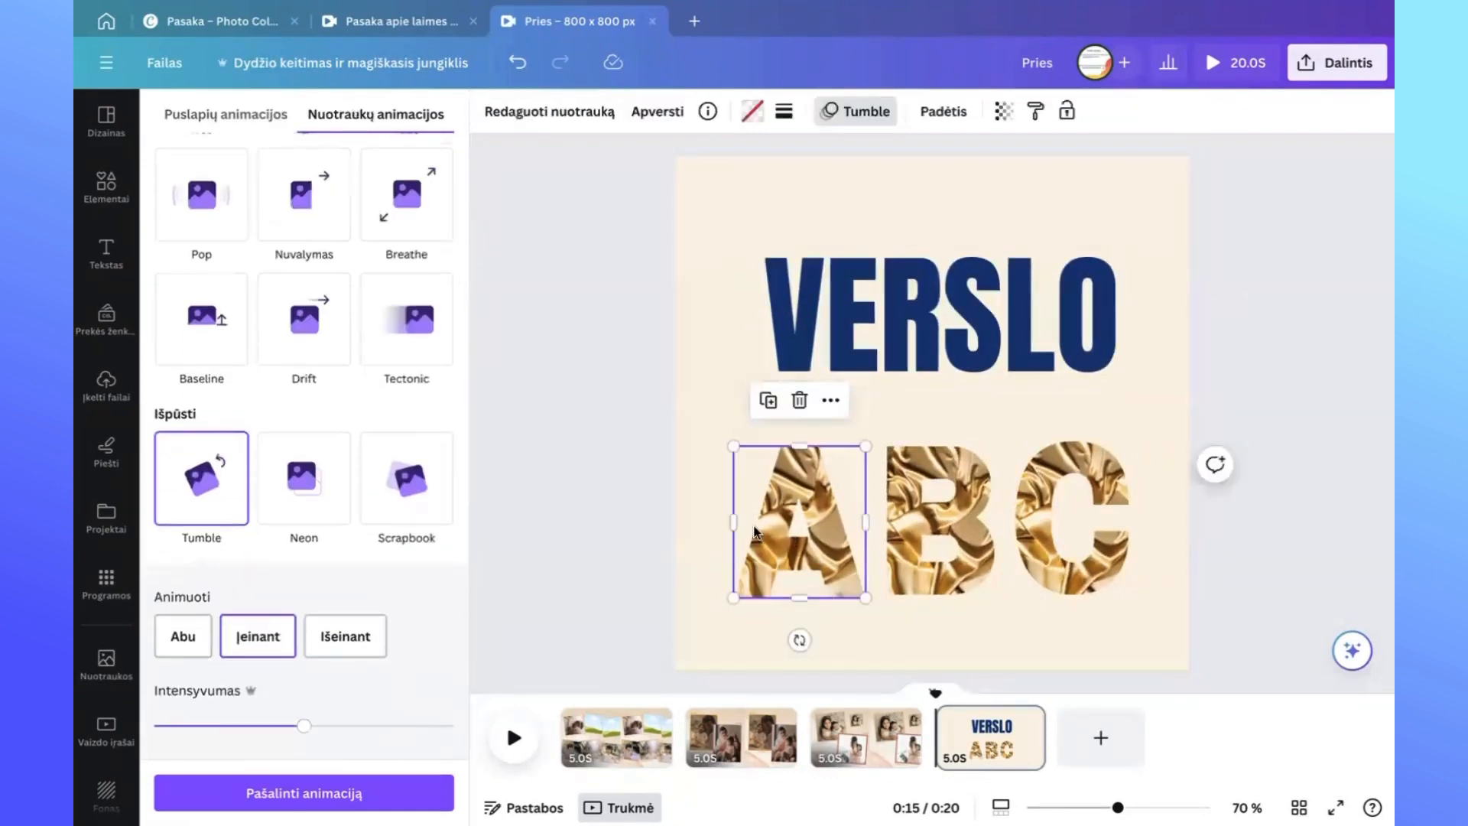
{"action": "left_click", "coordinate": [294, 487]}
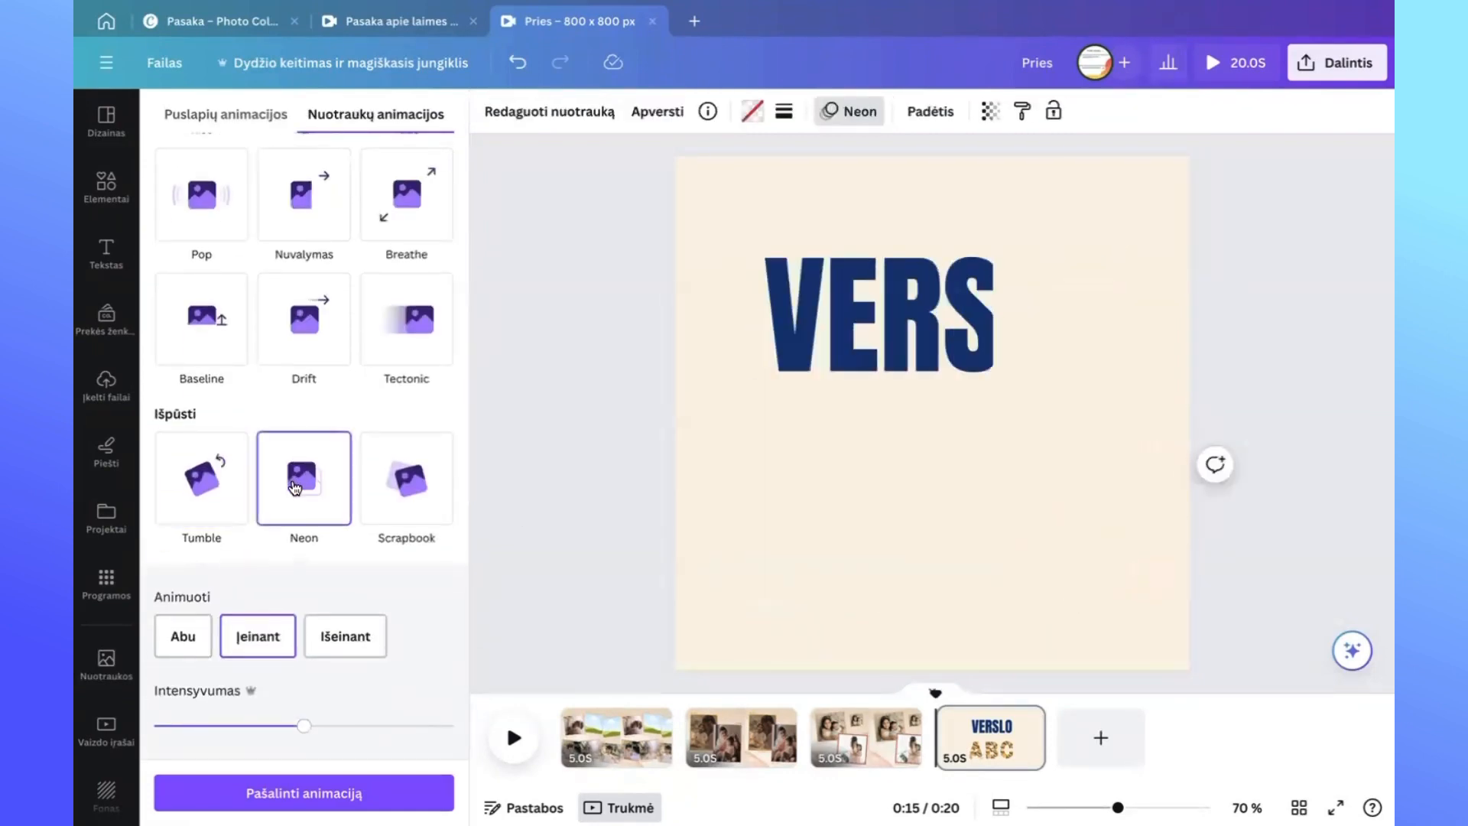
{"action": "left_click", "coordinate": [405, 498]}
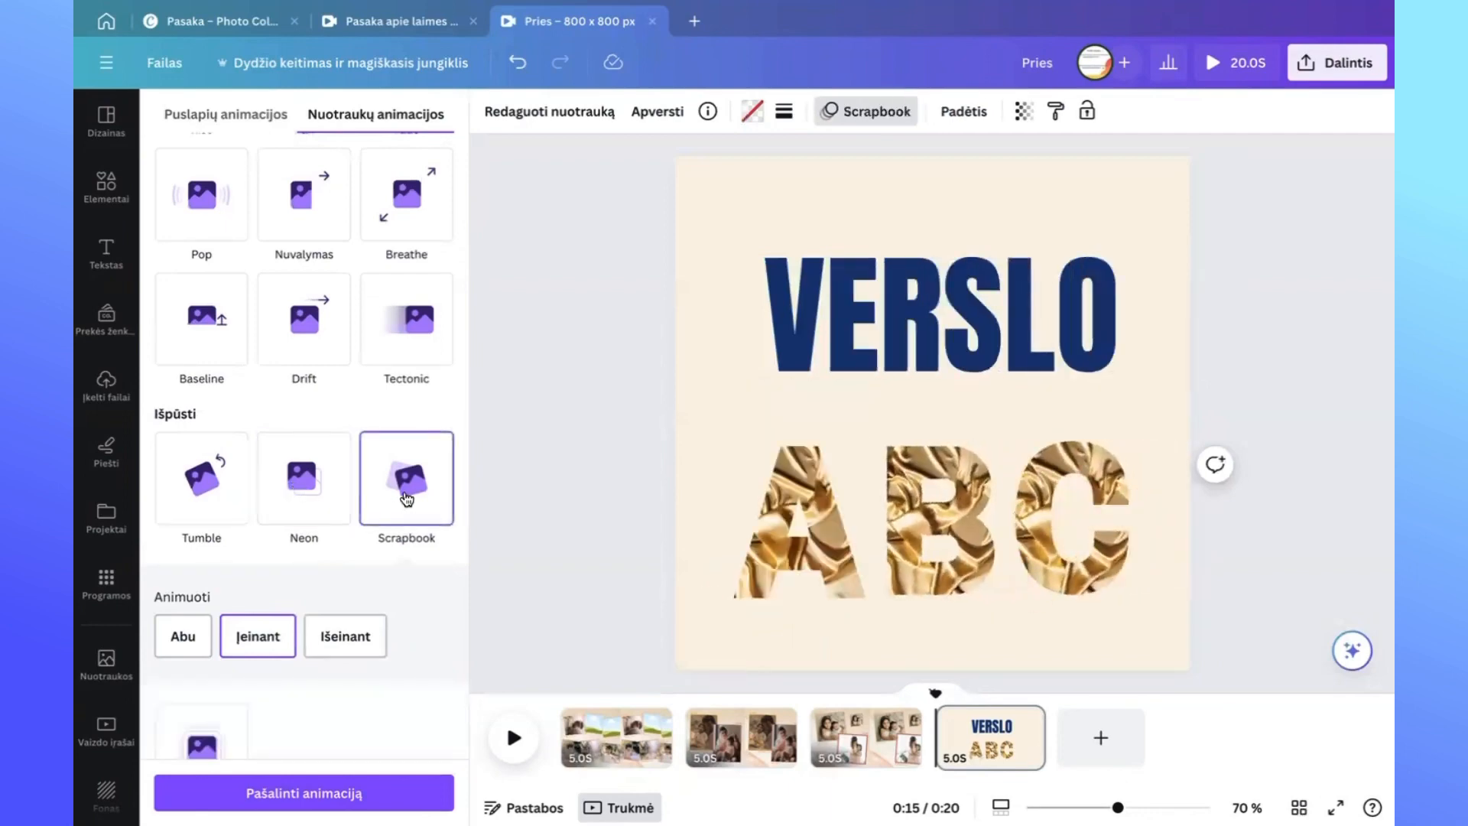
{"action": "left_click", "coordinate": [214, 504]}
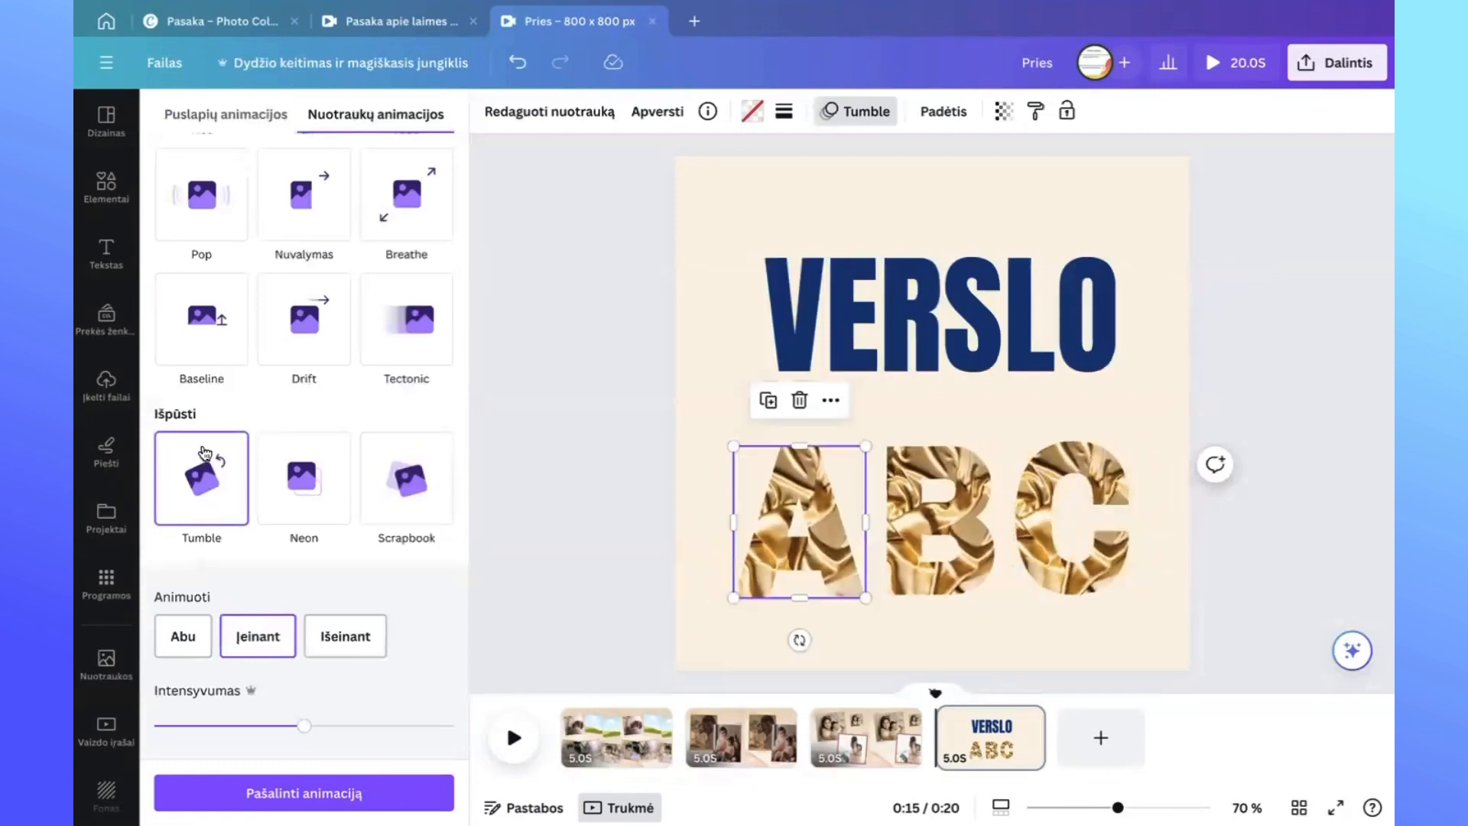
{"action": "left_click", "coordinate": [218, 344]}
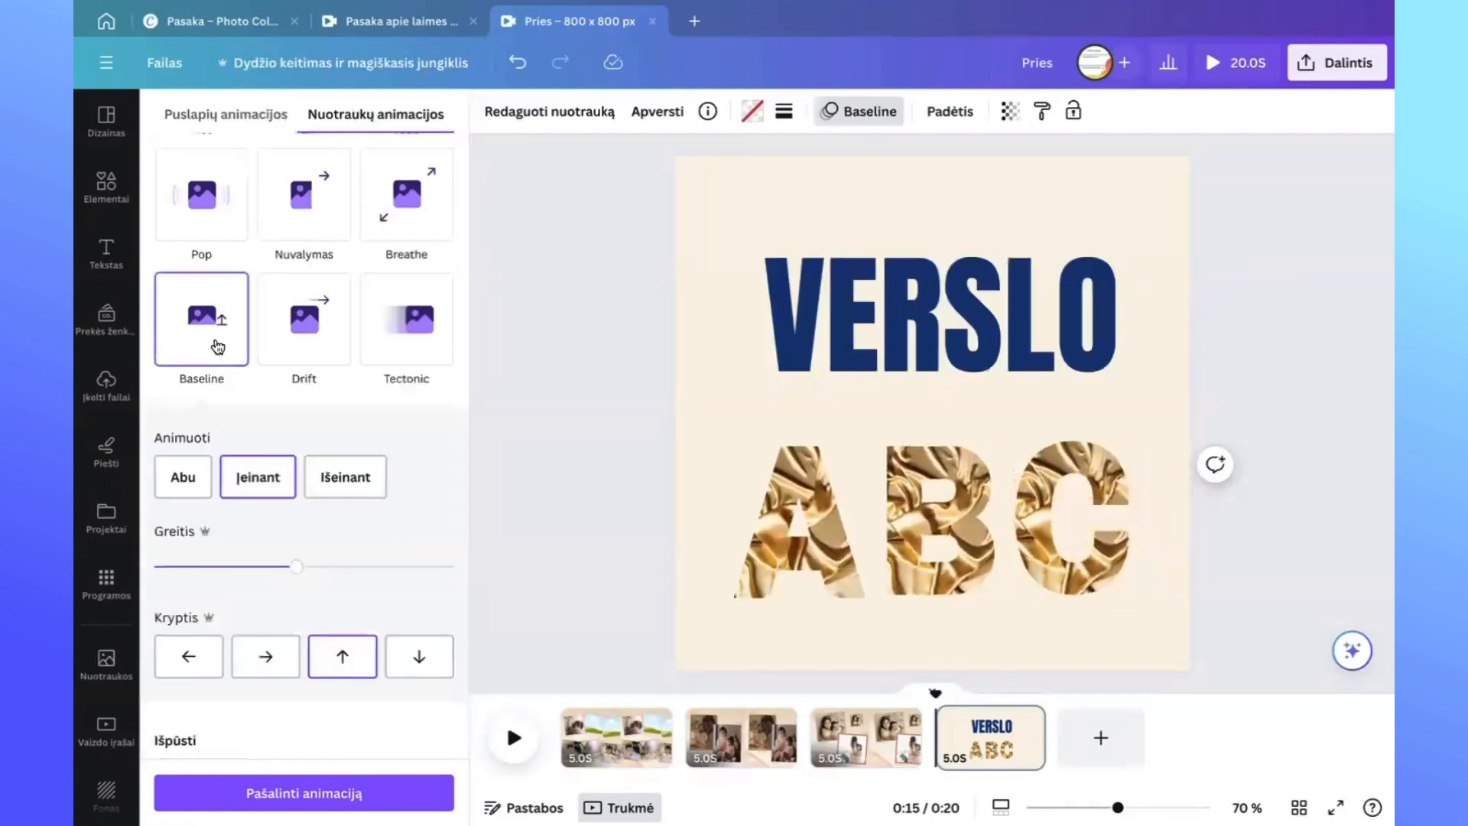
Play back the fourth page to preview the heading and letter animations.
{"action": "left_click", "coordinate": [513, 738]}
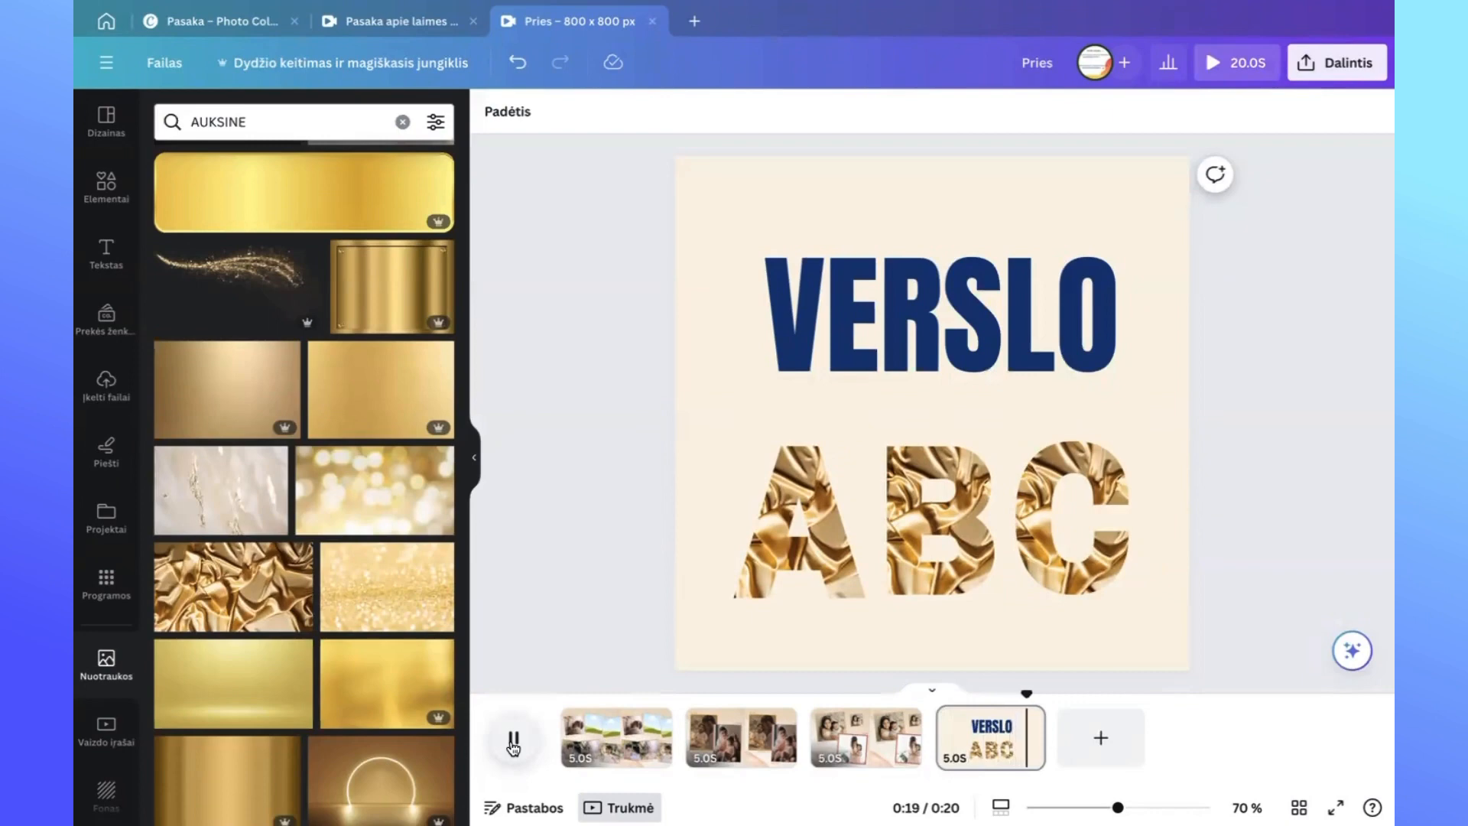
{"action": "left_click", "coordinate": [513, 738]}
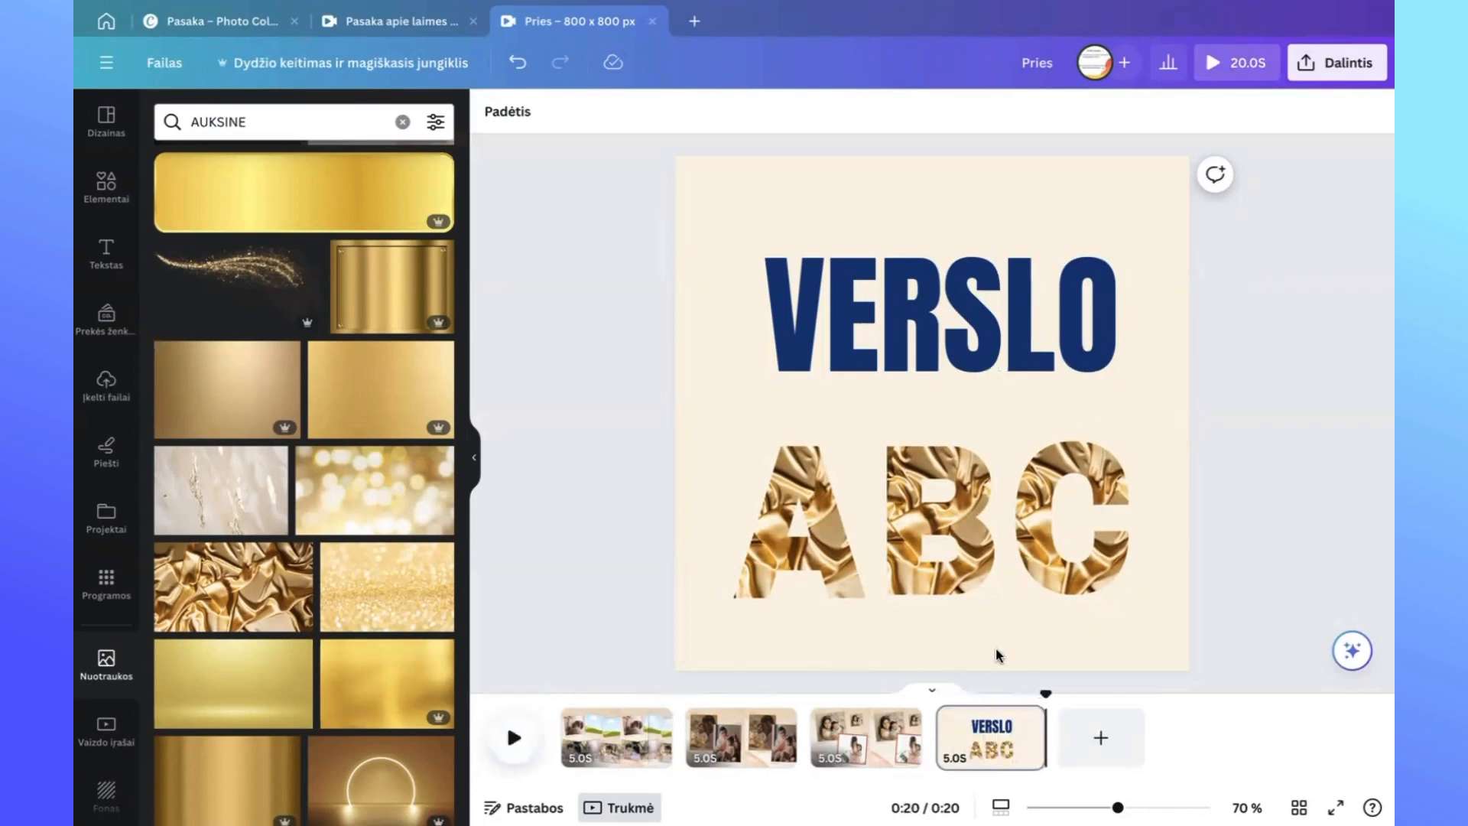
Set the "VERSLO" heading's Nuvalymas animation to play both on entering and on exiting (Abu).
{"action": "left_click", "coordinate": [929, 341]}
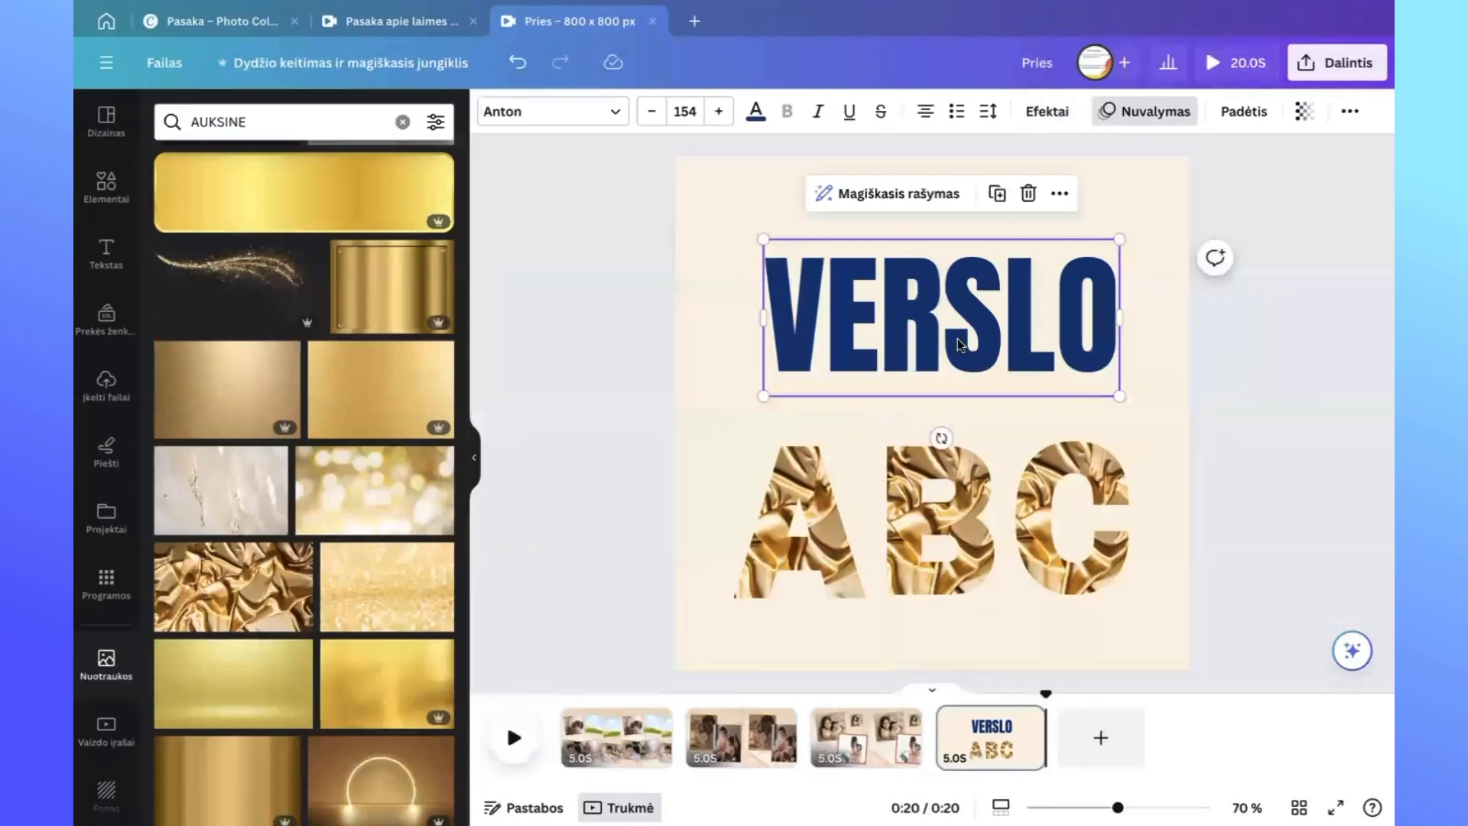
{"action": "left_click_drag", "start_coordinate": [940, 341], "coordinate": [936, 341]}
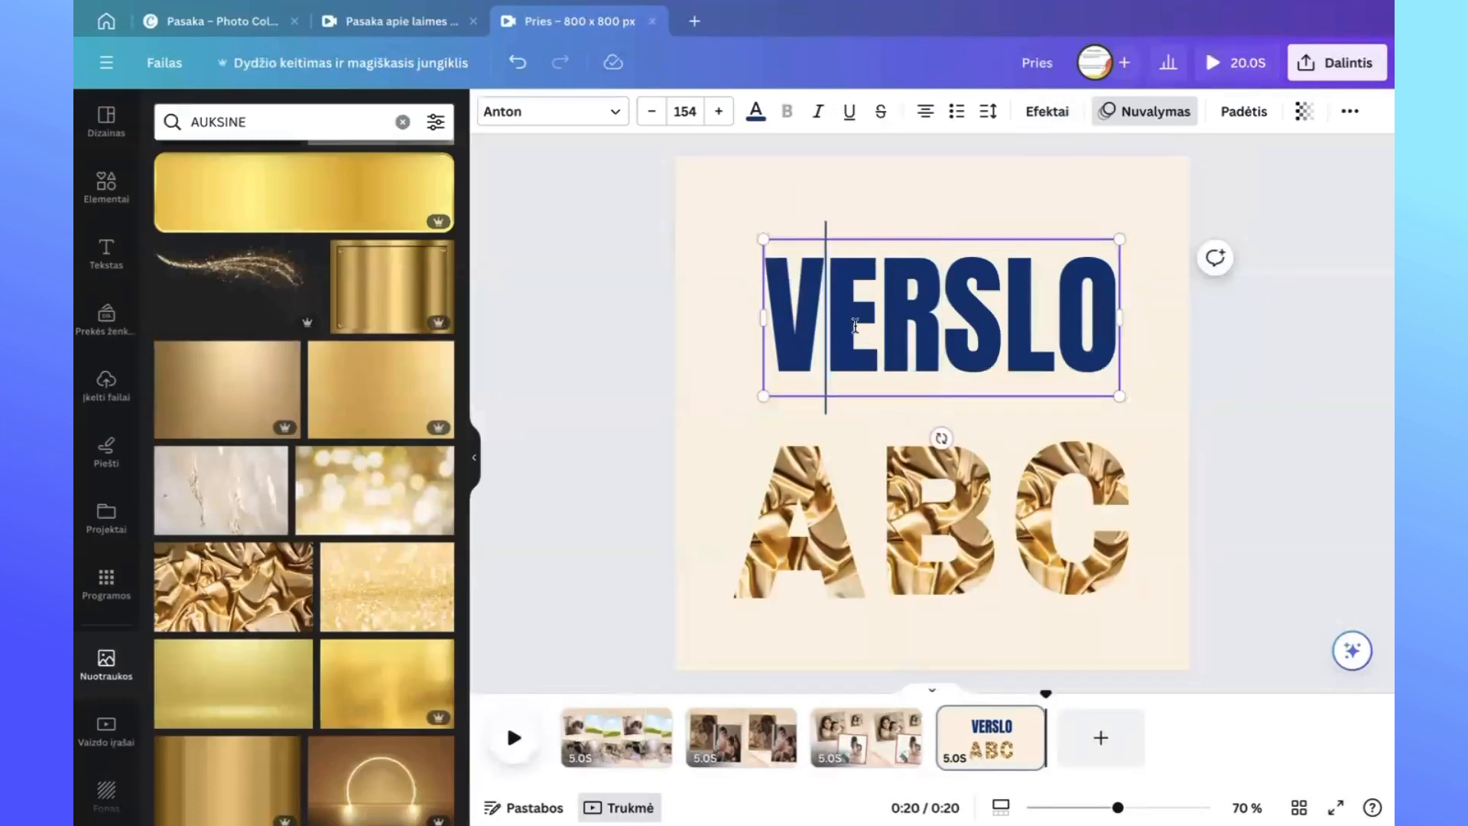
{"action": "left_click", "coordinate": [1154, 112]}
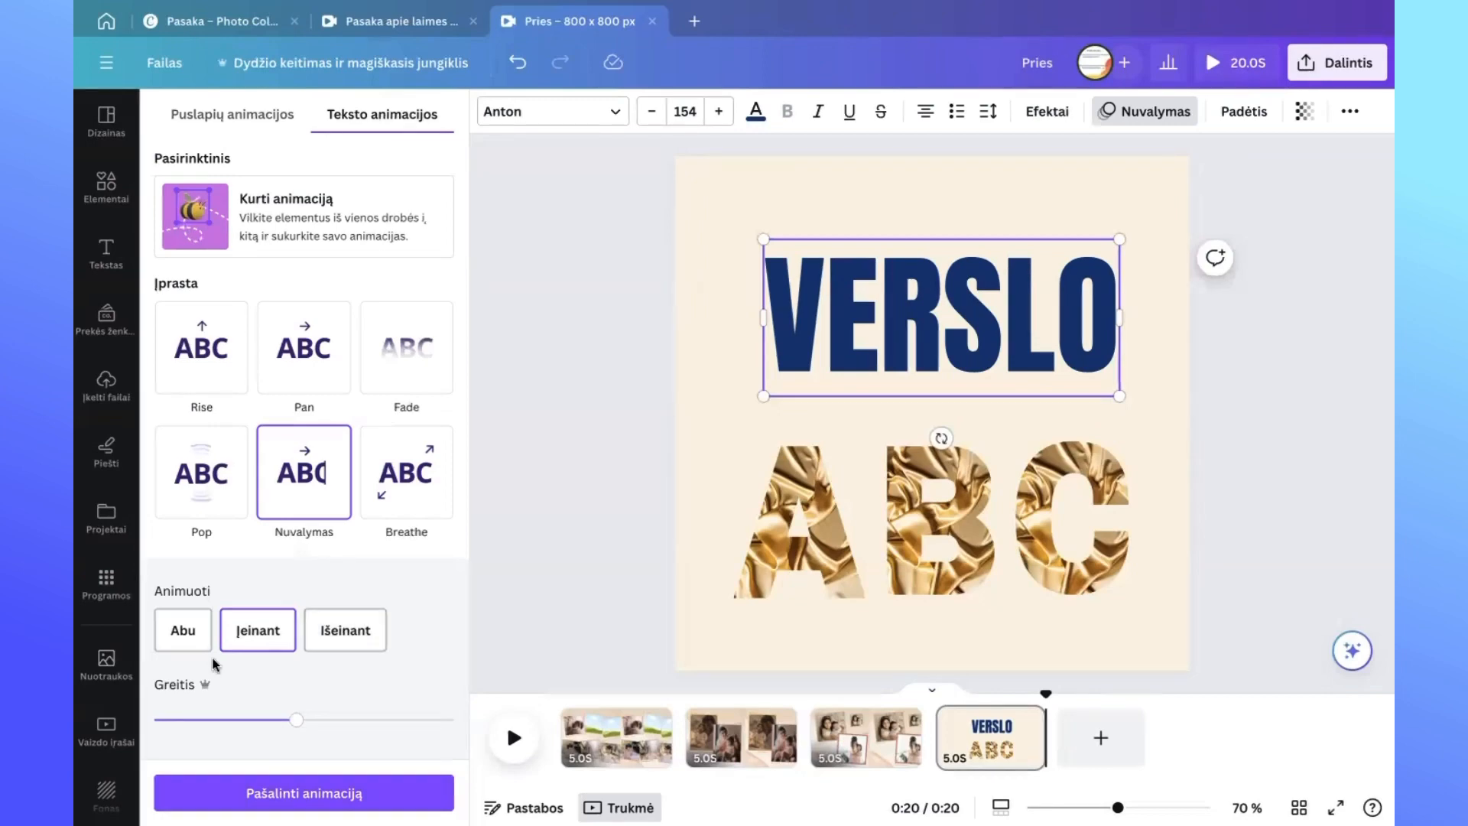
{"action": "left_click", "coordinate": [181, 635]}
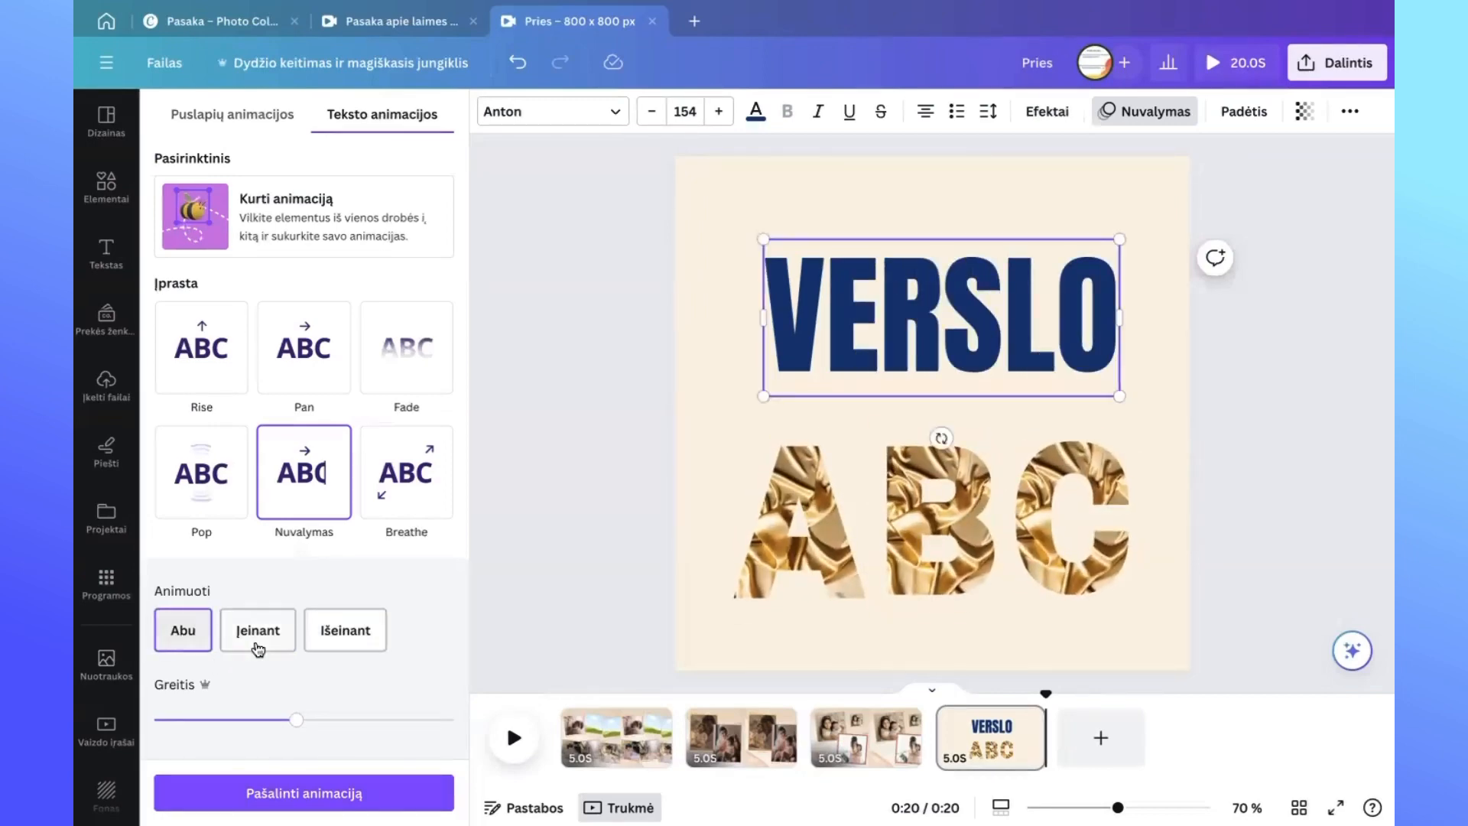
Set the Pop animation of the A and B frames to play both on entering and on exiting (Abu).
{"action": "left_click", "coordinate": [771, 534]}
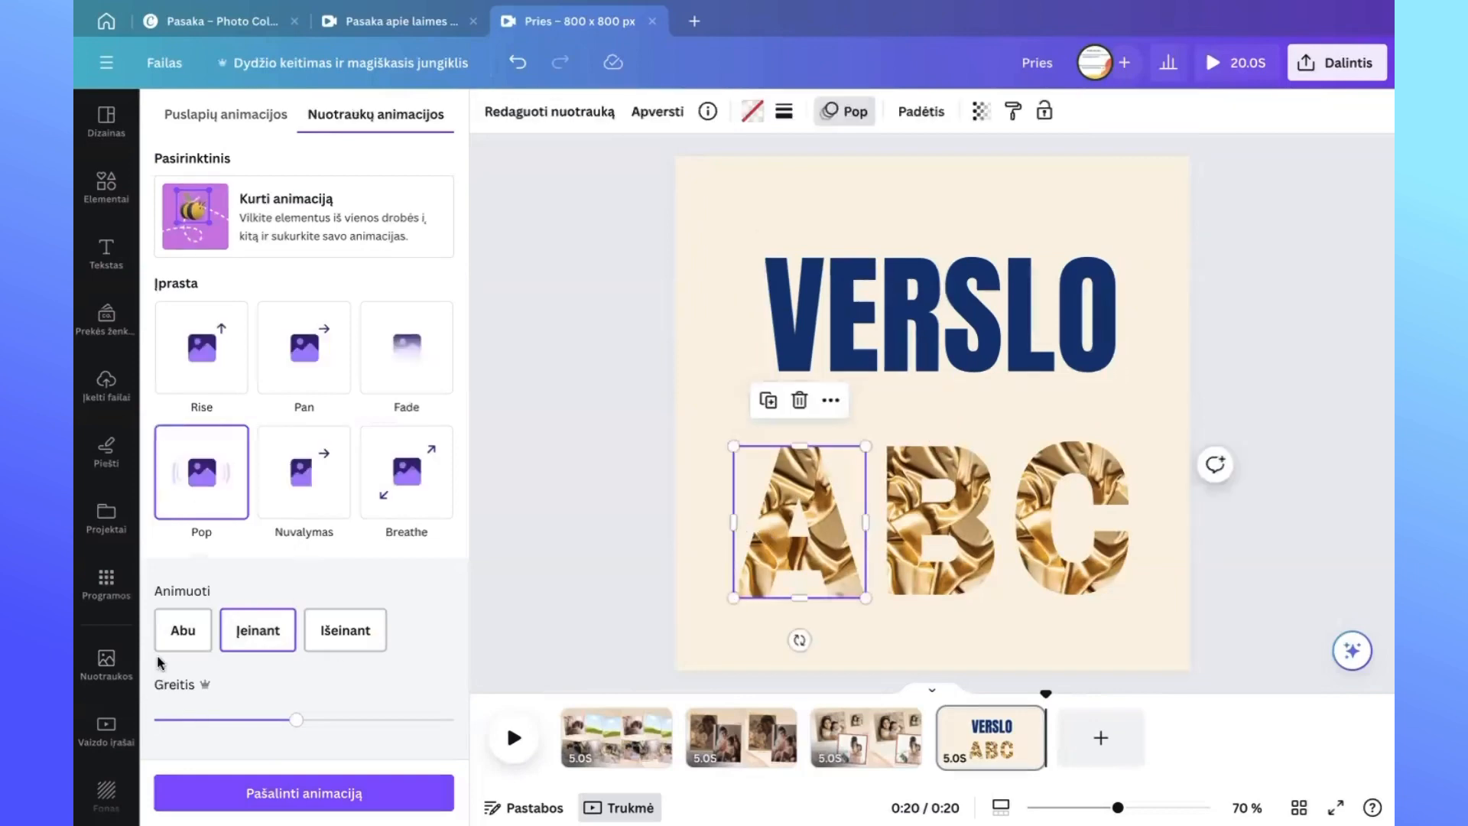
{"action": "left_click", "coordinate": [177, 634]}
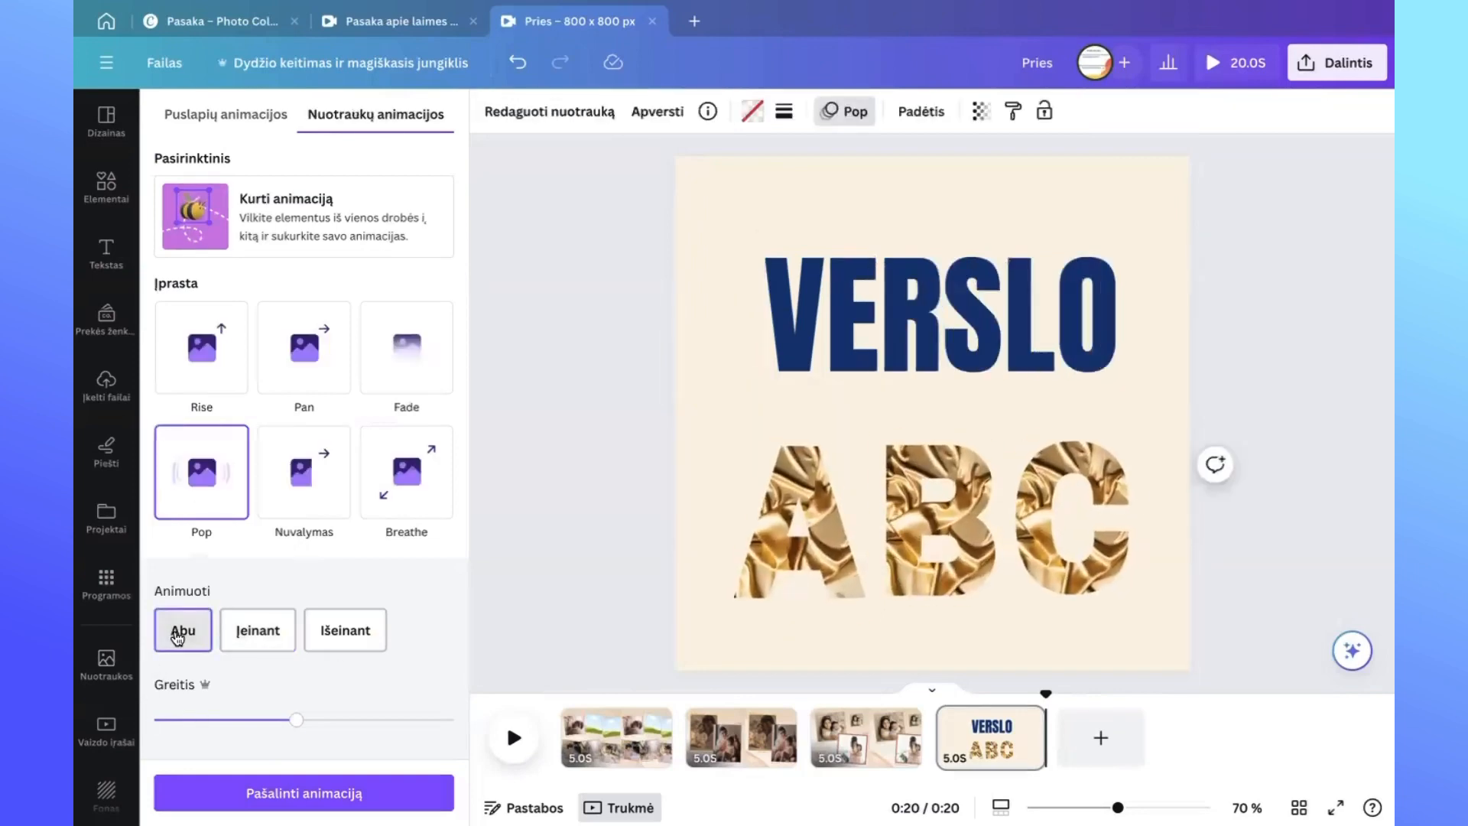
{"action": "left_click", "coordinate": [925, 541]}
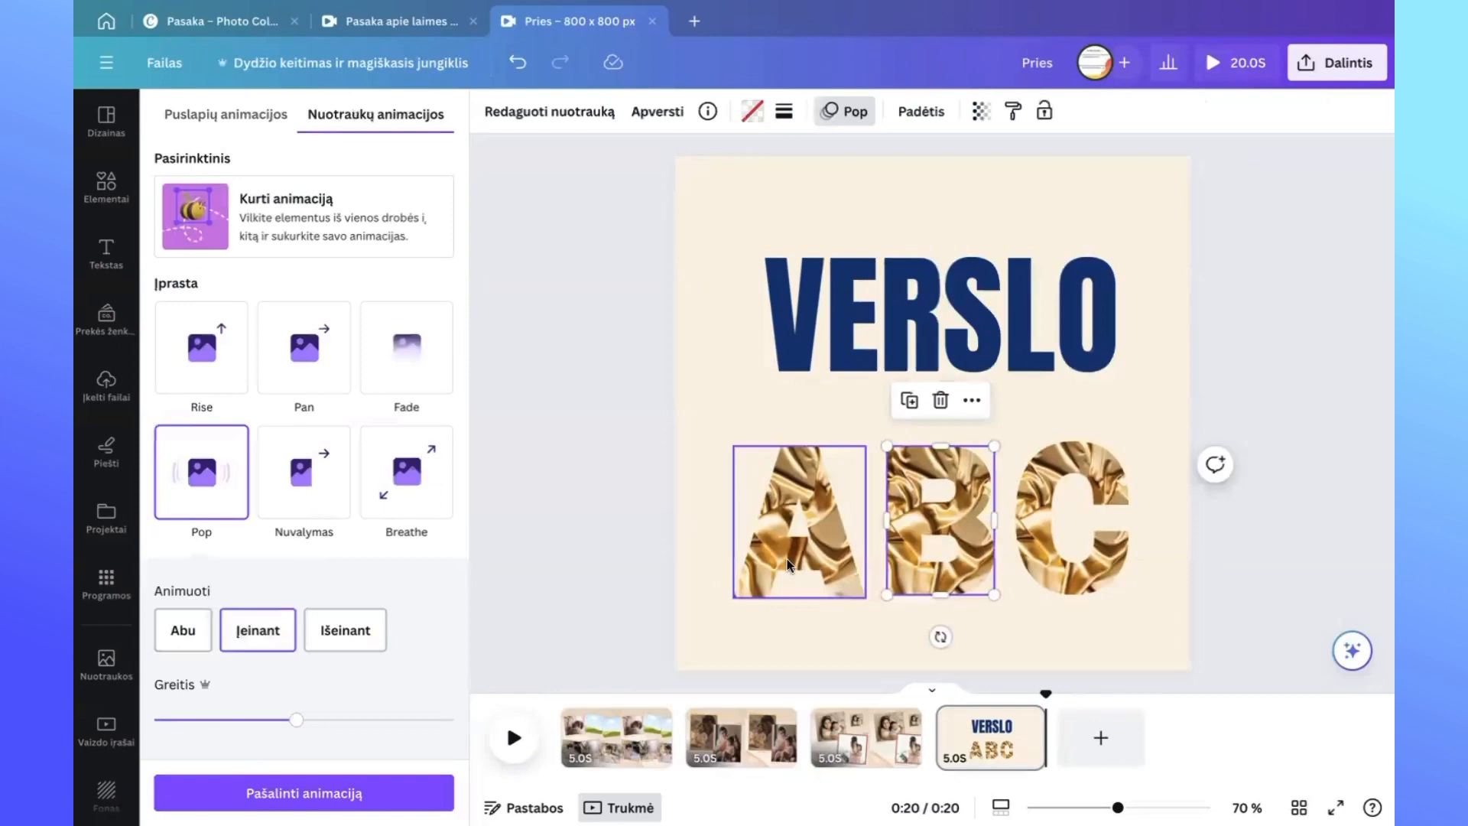
{"action": "left_click", "coordinate": [163, 649]}
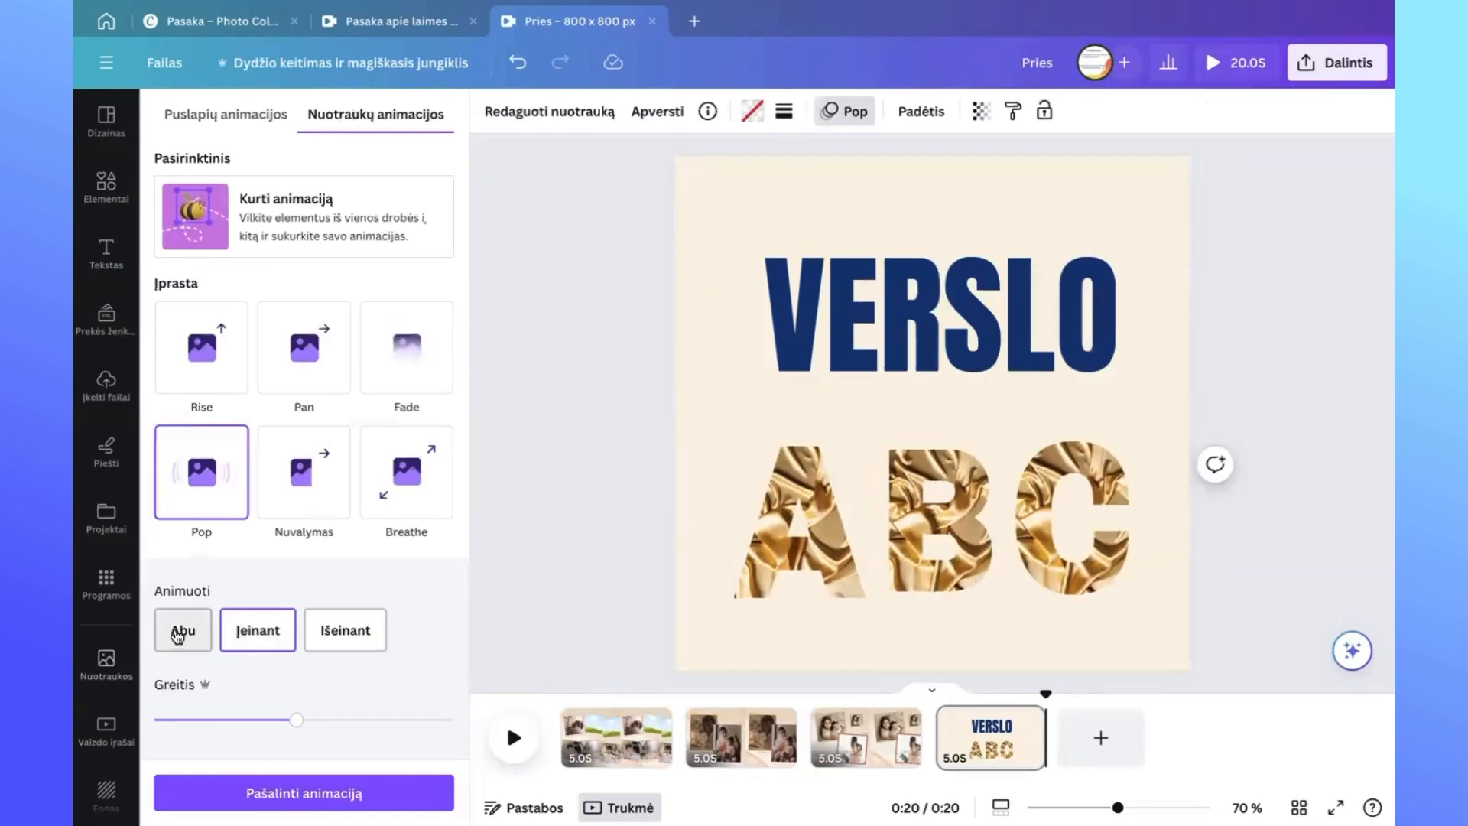
Set the C frame's Pop animation to play both on entering and on exiting (Abu) and play back the fourth page.
{"action": "left_click", "coordinate": [1054, 539]}
{"action": "left_click", "coordinate": [182, 634]}
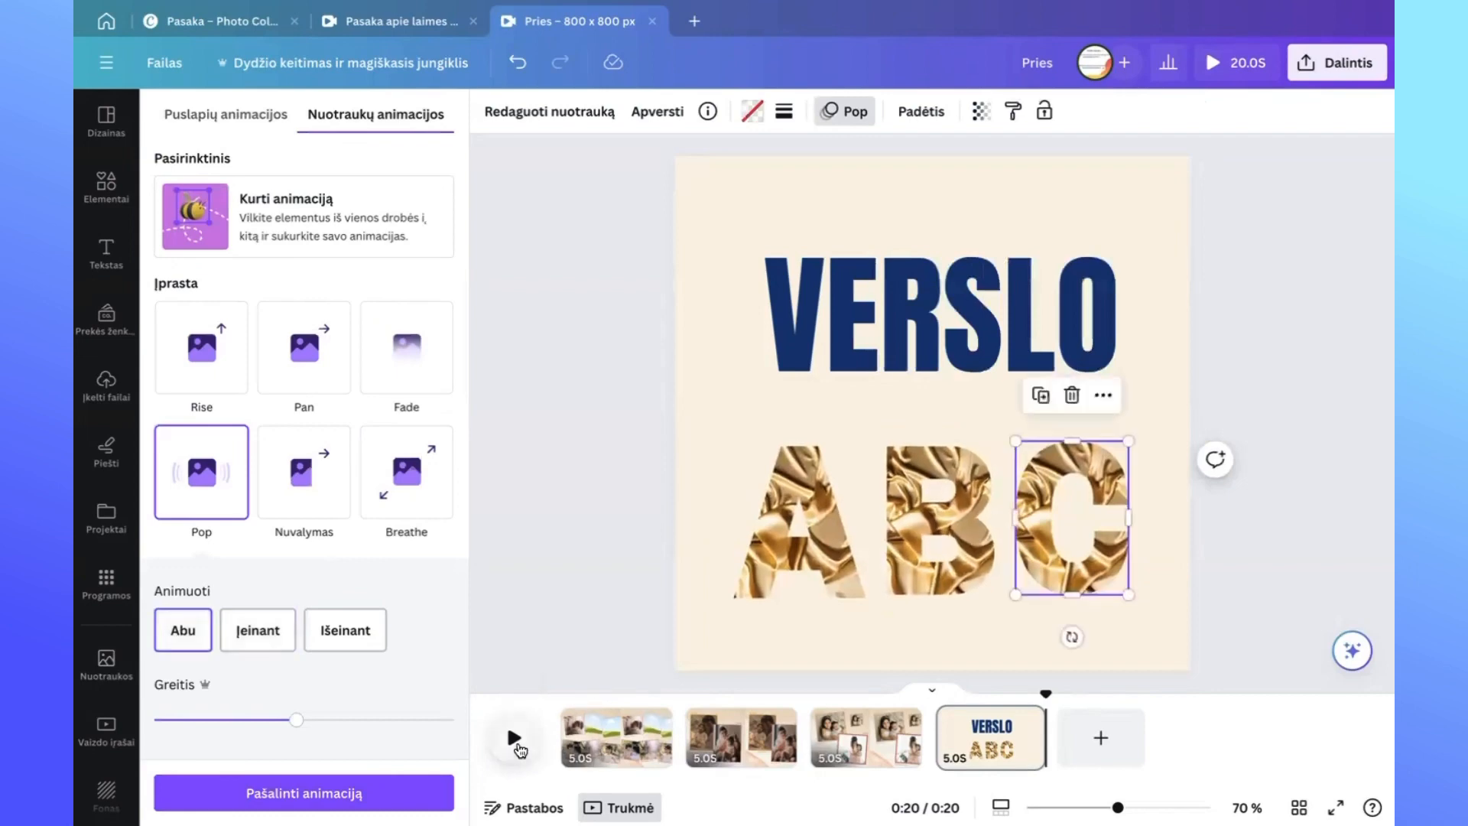
{"action": "left_click", "coordinate": [514, 737]}
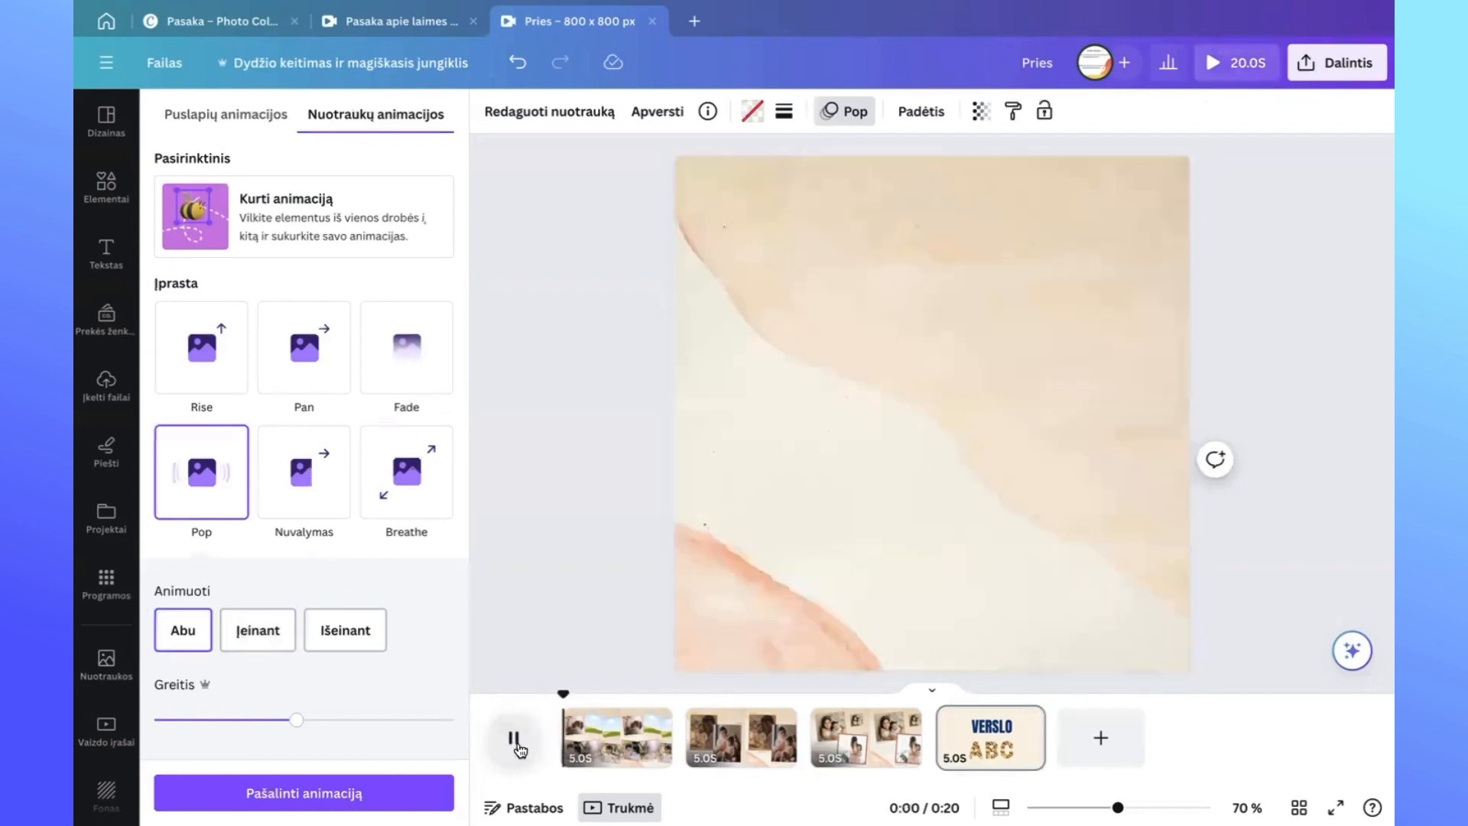
{"action": "left_click", "coordinate": [955, 743]}
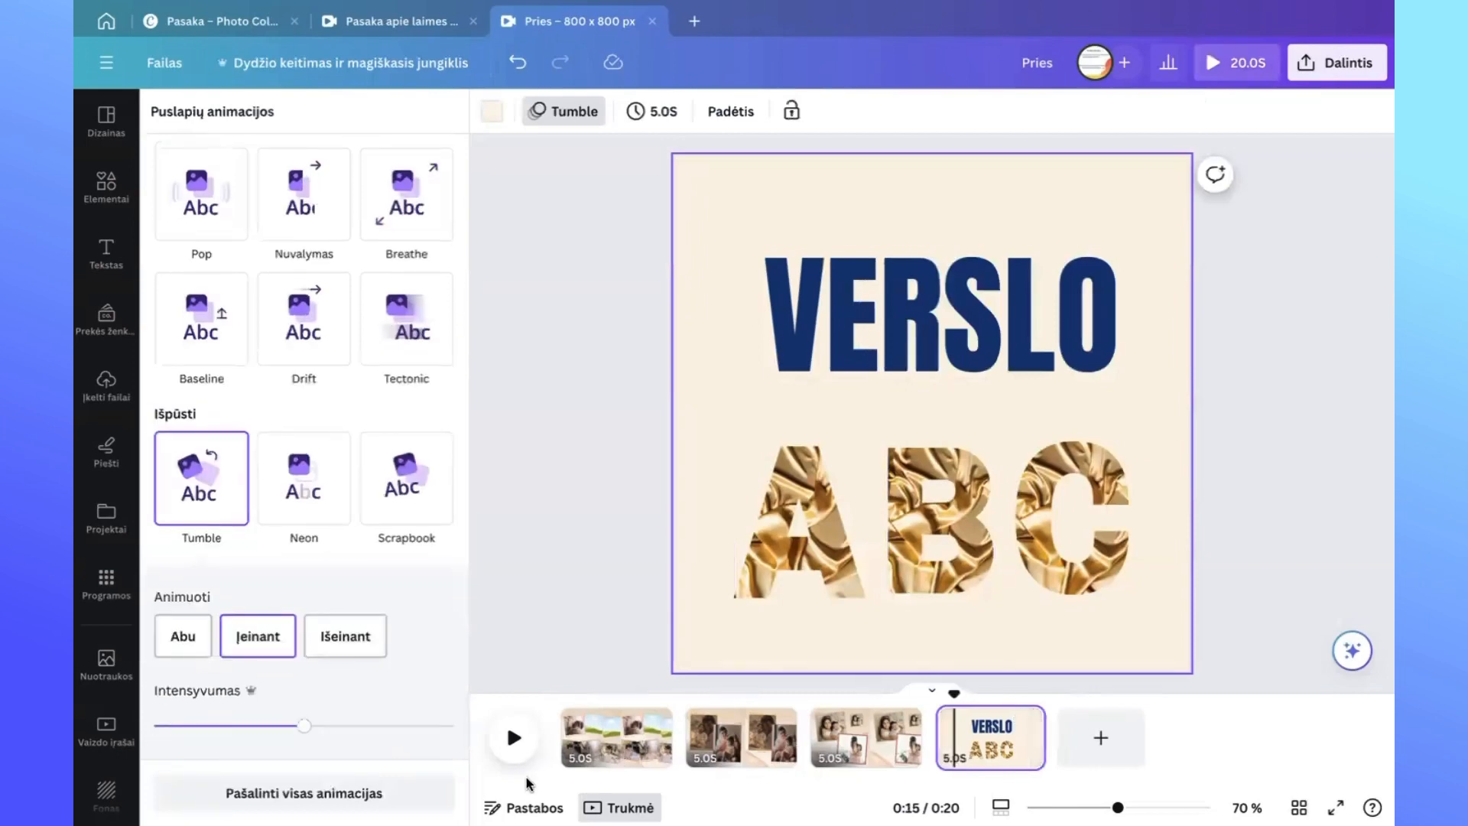
{"action": "left_click", "coordinate": [513, 738]}
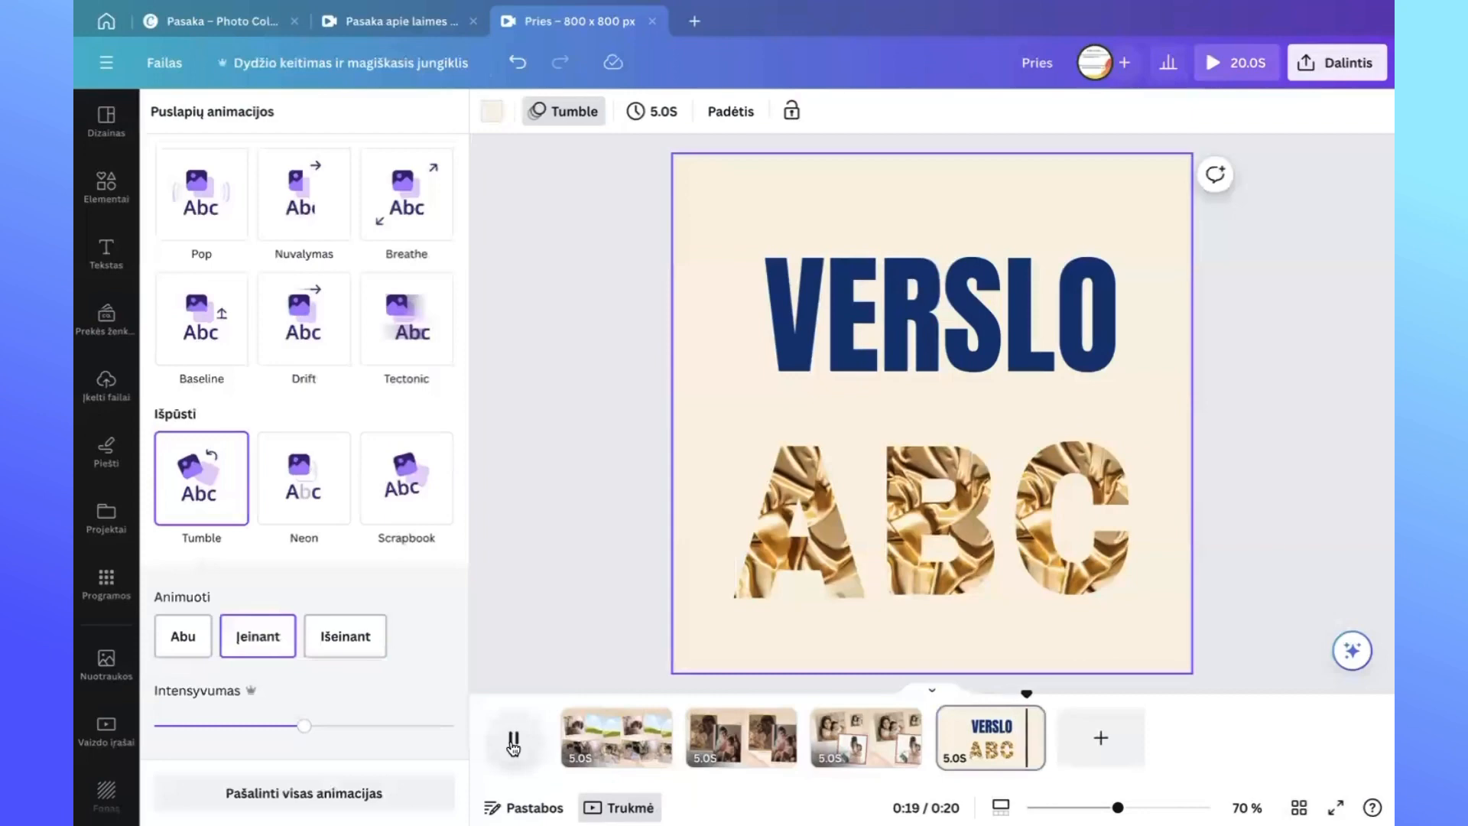
{"action": "left_click", "coordinate": [513, 742]}
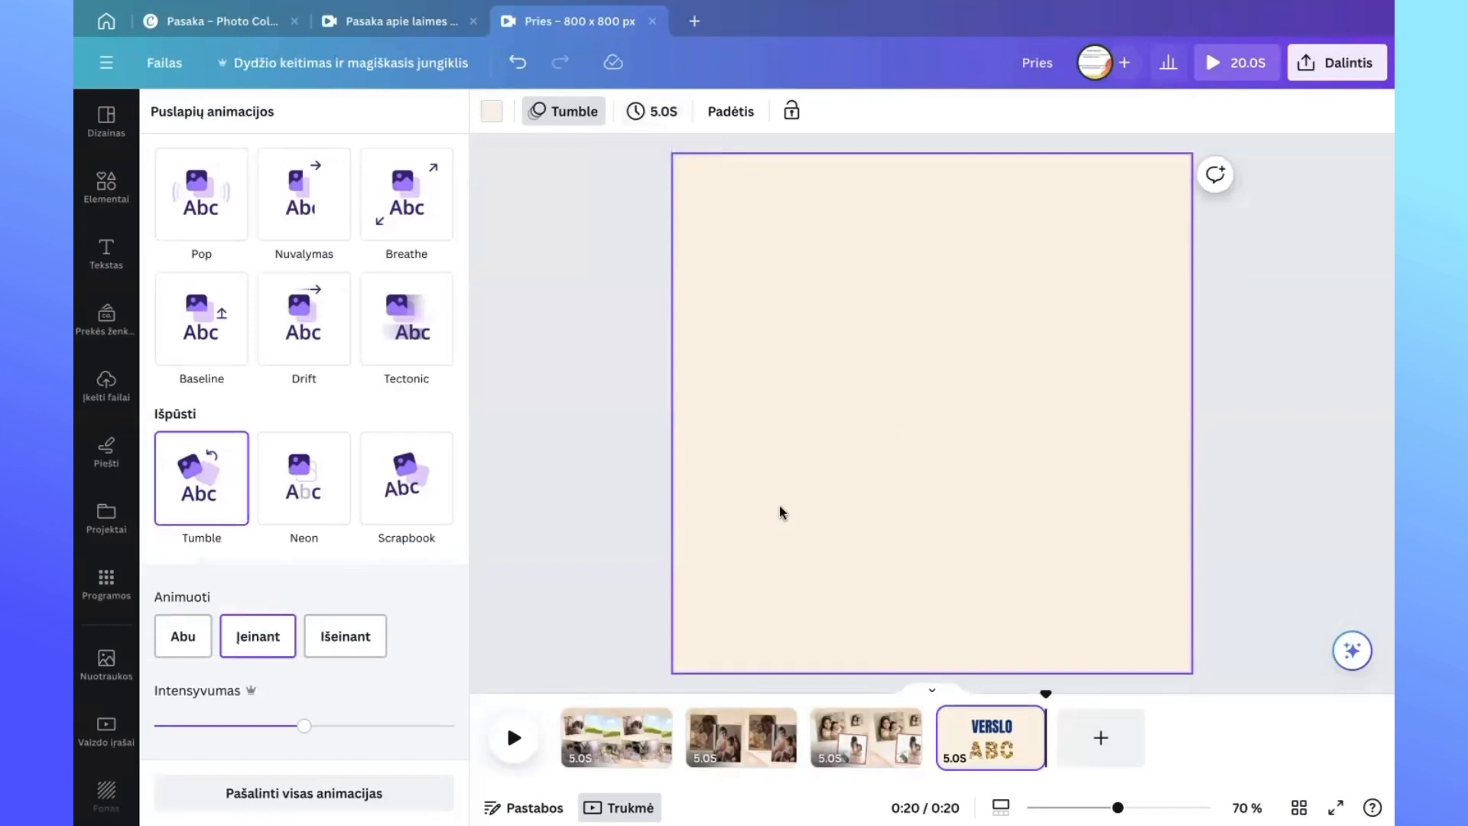
Delete the three photo collage pages, leaving only the "VERSLO" ABC page.
{"action": "left_click", "coordinate": [753, 740]}
{"action": "left_click", "coordinate": [741, 740]}
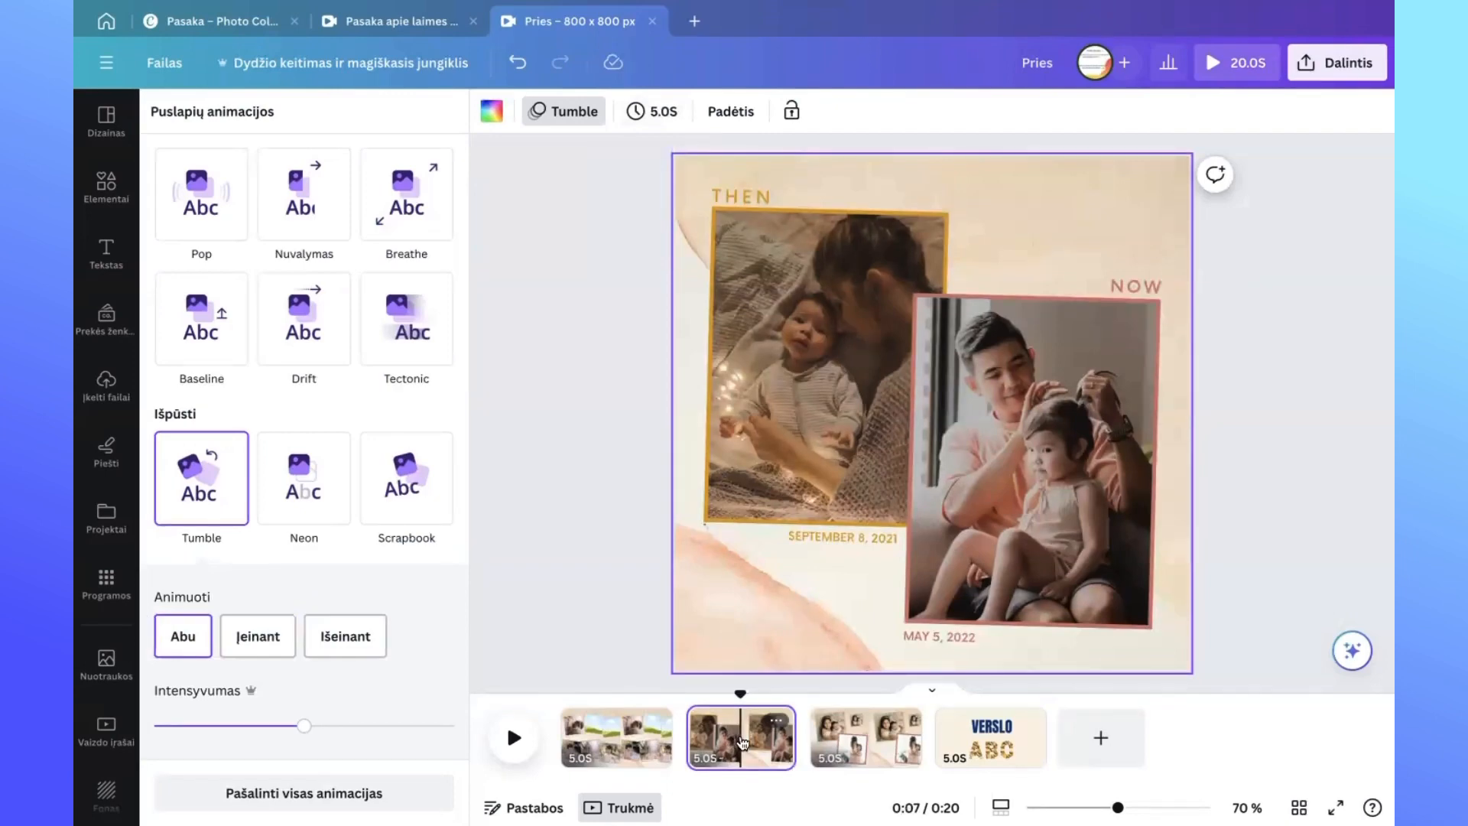
{"action": "key", "text": "Delete"}
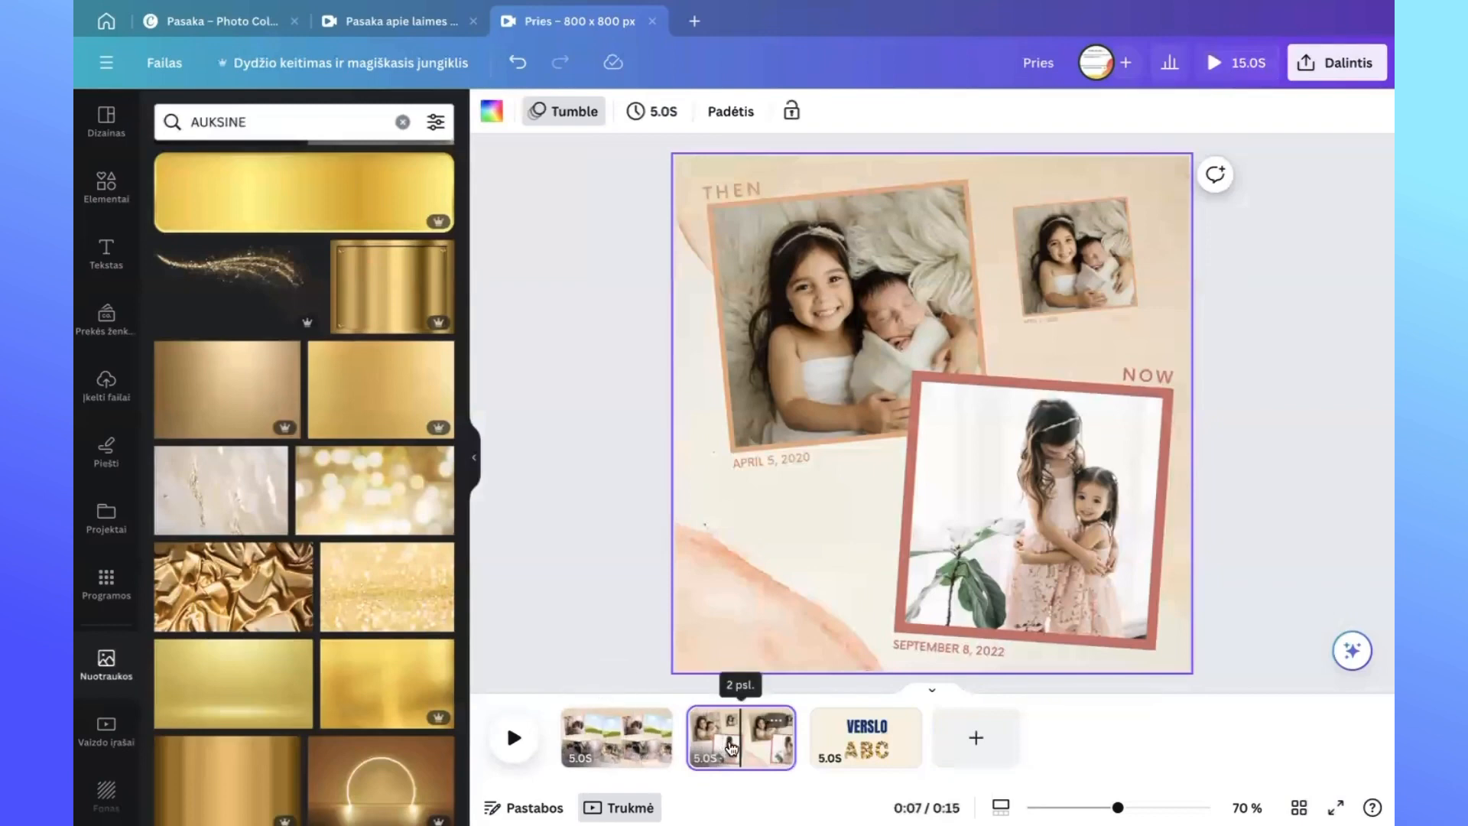
{"action": "left_click", "coordinate": [604, 744]}
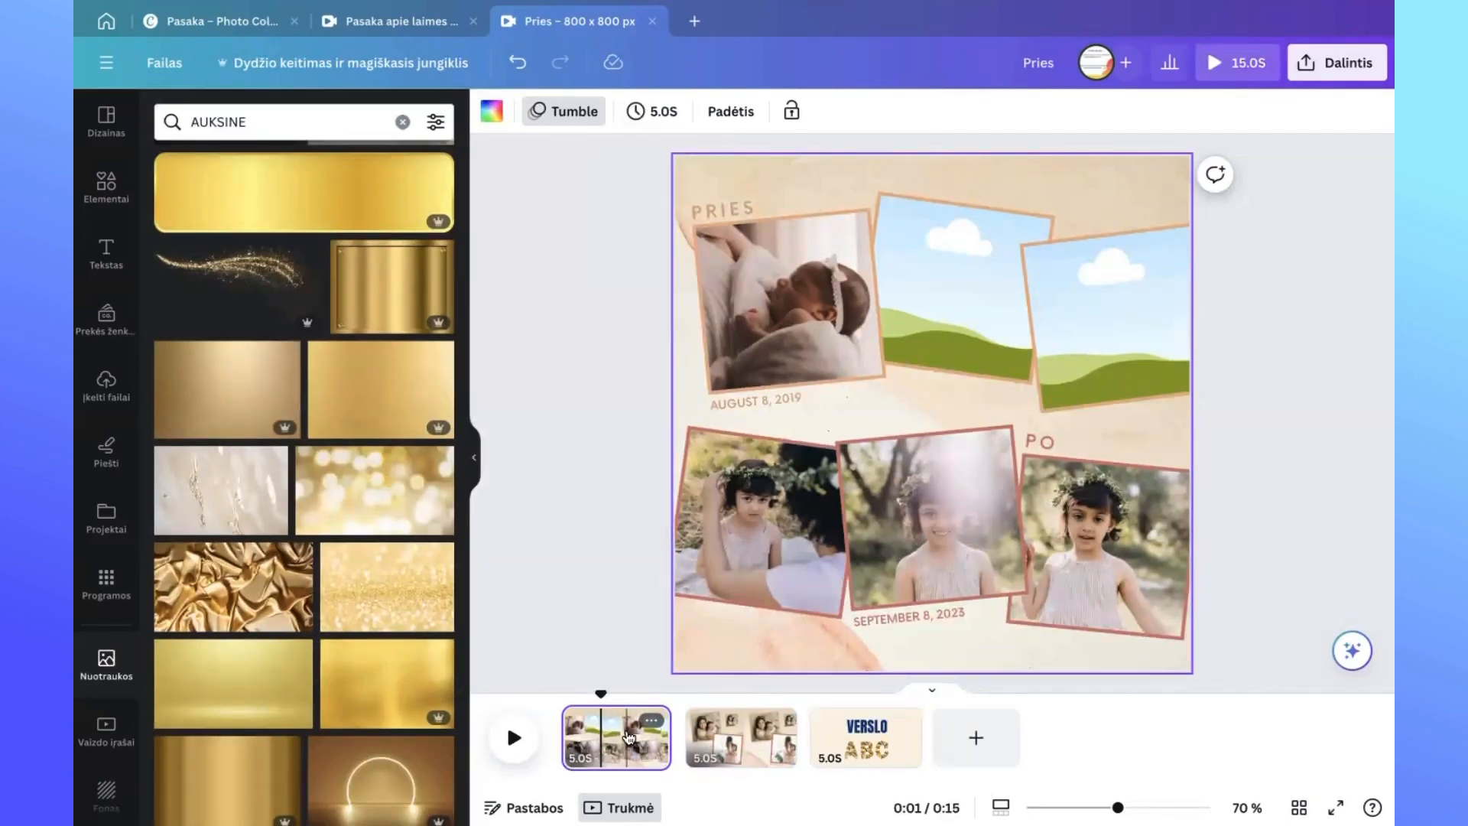
{"action": "key", "text": "Delete"}
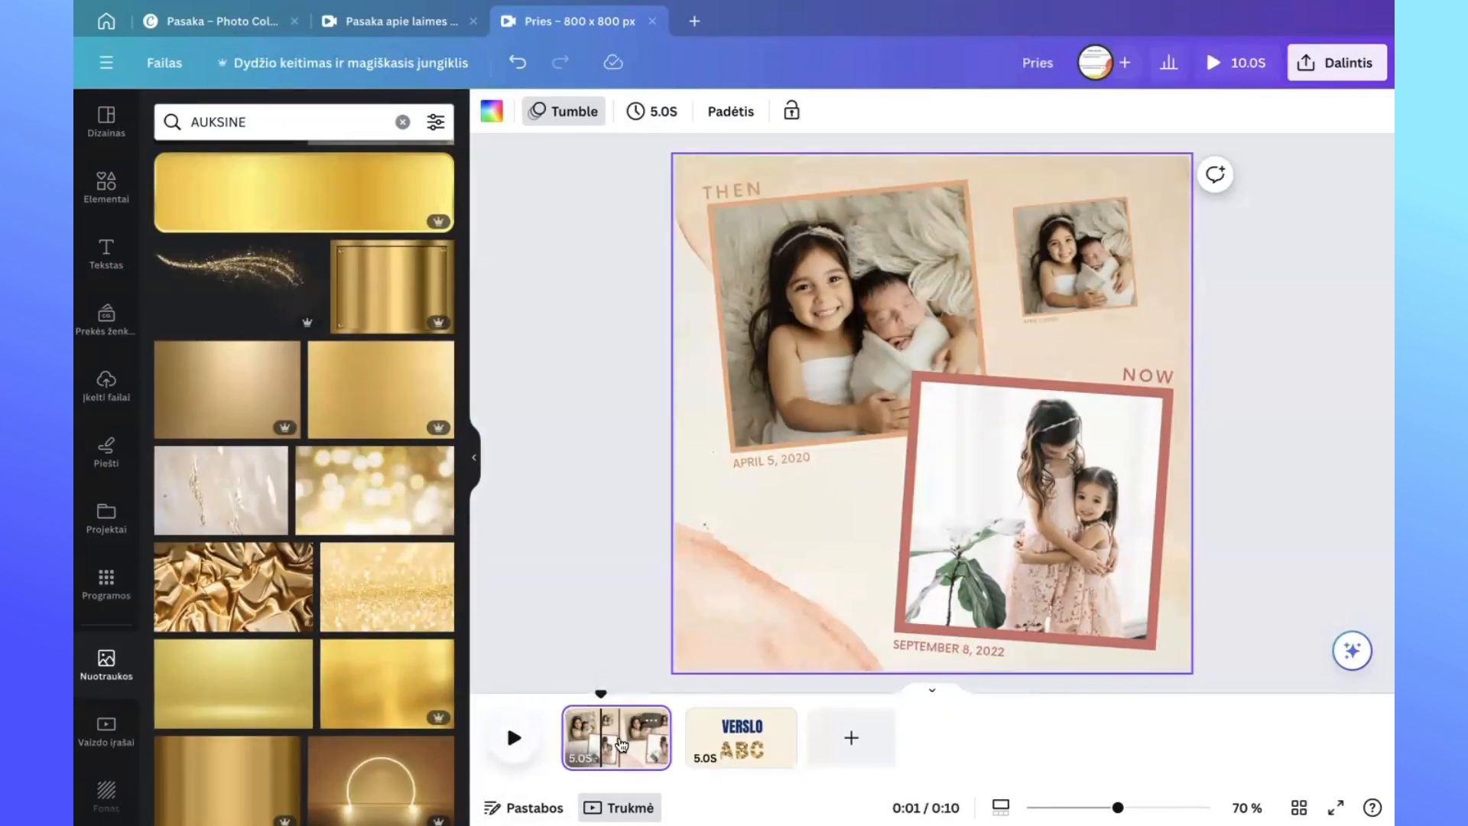
{"action": "key", "text": "Delete"}
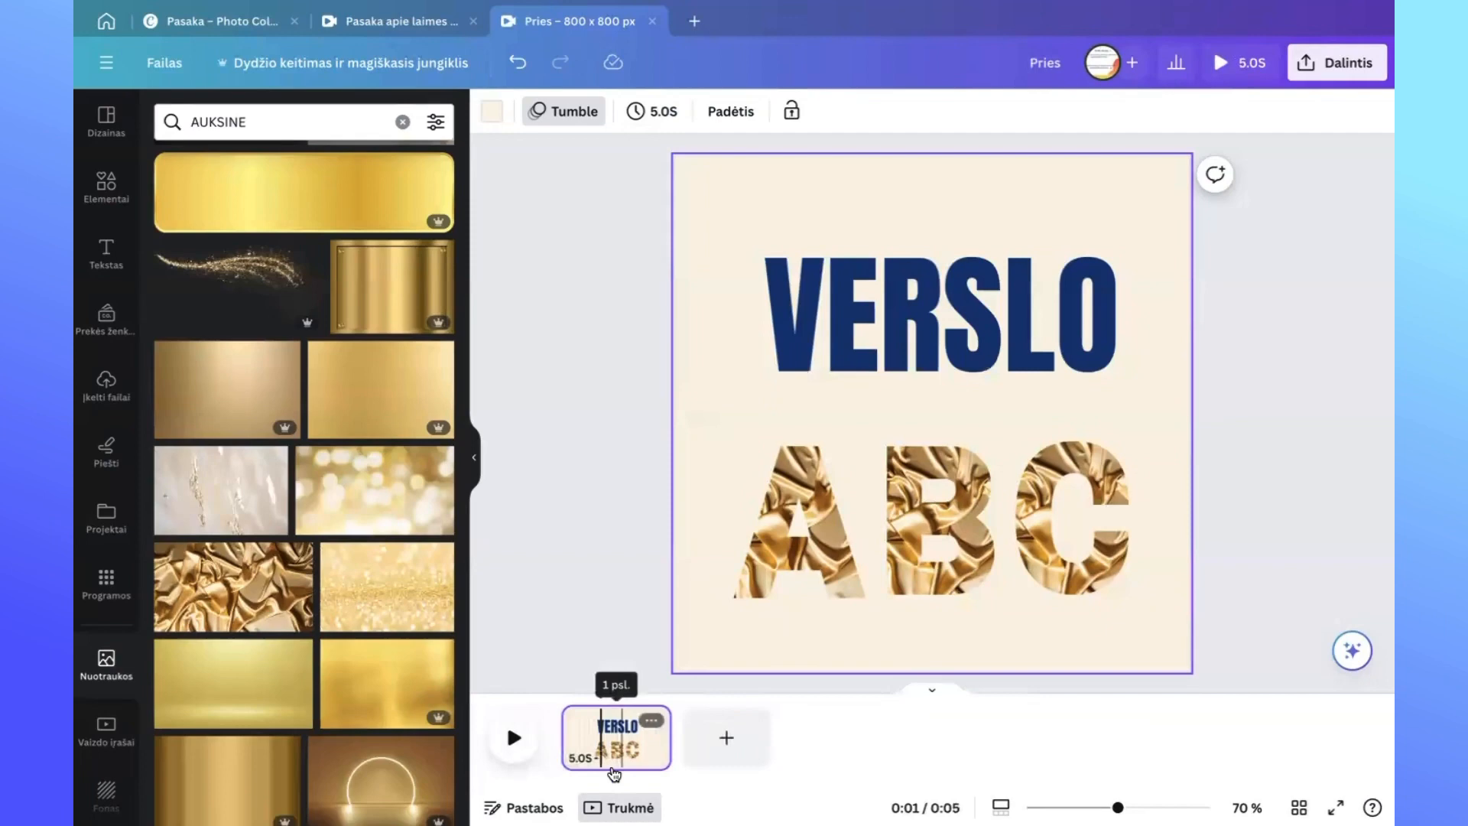
Play back the remaining "VERSLO" page in the timeline and in the full preview.
{"action": "left_click", "coordinate": [513, 739]}
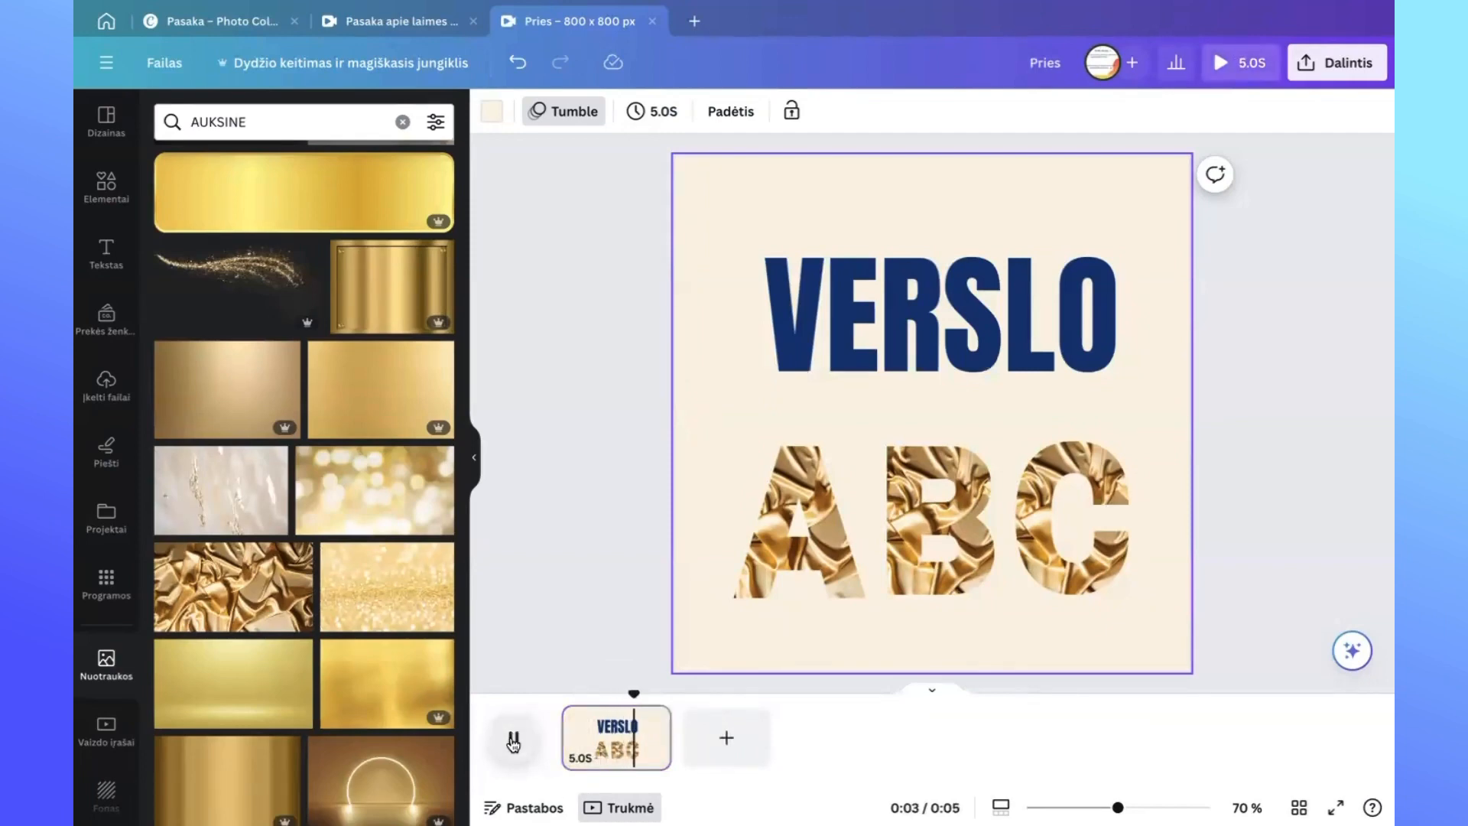
{"action": "left_click", "coordinate": [1219, 62]}
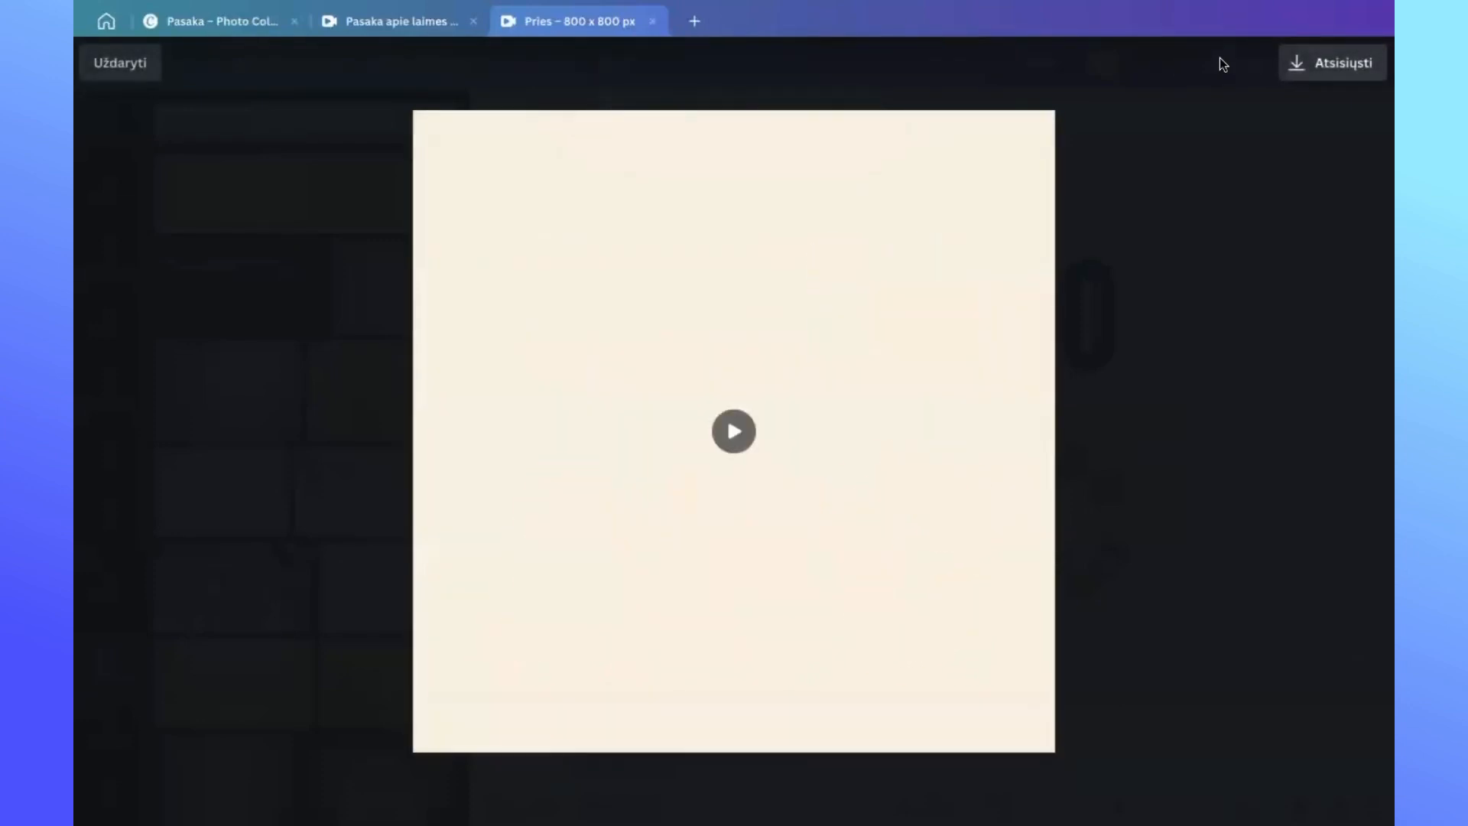
{"action": "left_click", "coordinate": [119, 65]}
Set the "VERSLO" page's duration to 3.0 seconds and check the shortened video in the full preview.
{"action": "left_click", "coordinate": [659, 115]}
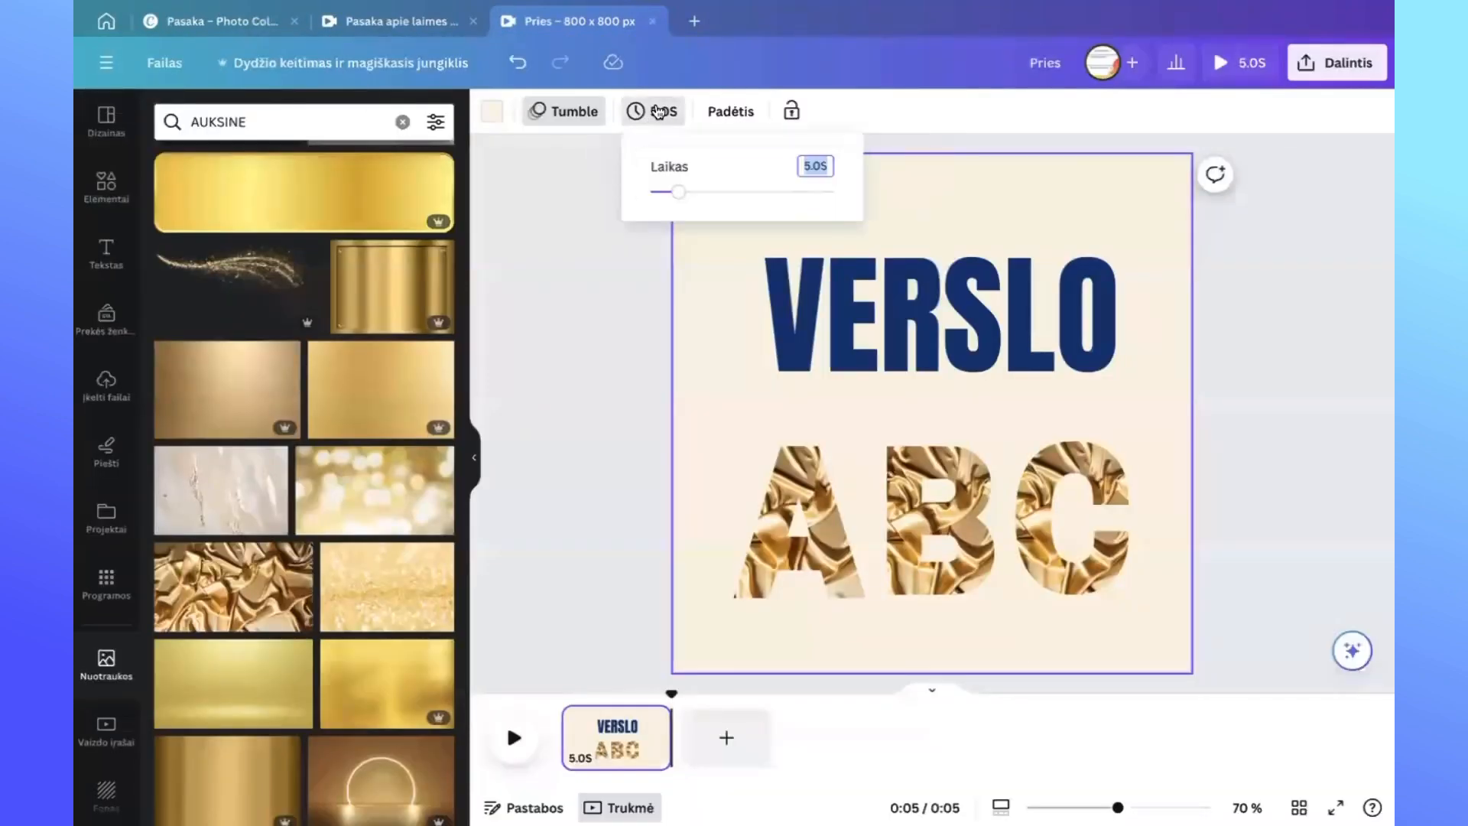
{"action": "left_click_drag", "start_coordinate": [683, 196], "coordinate": [670, 196]}
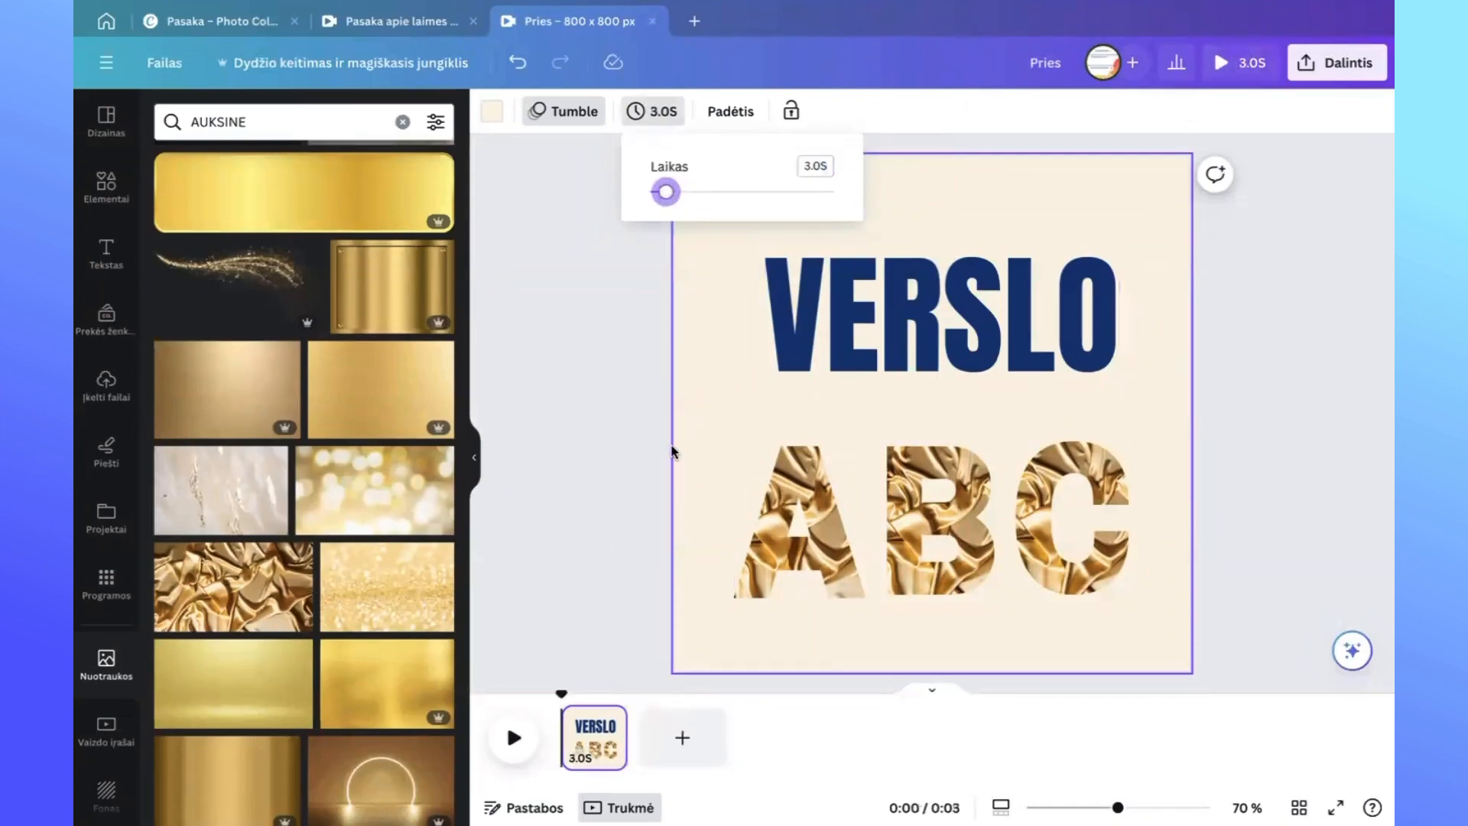
{"action": "left_click", "coordinate": [1221, 65]}
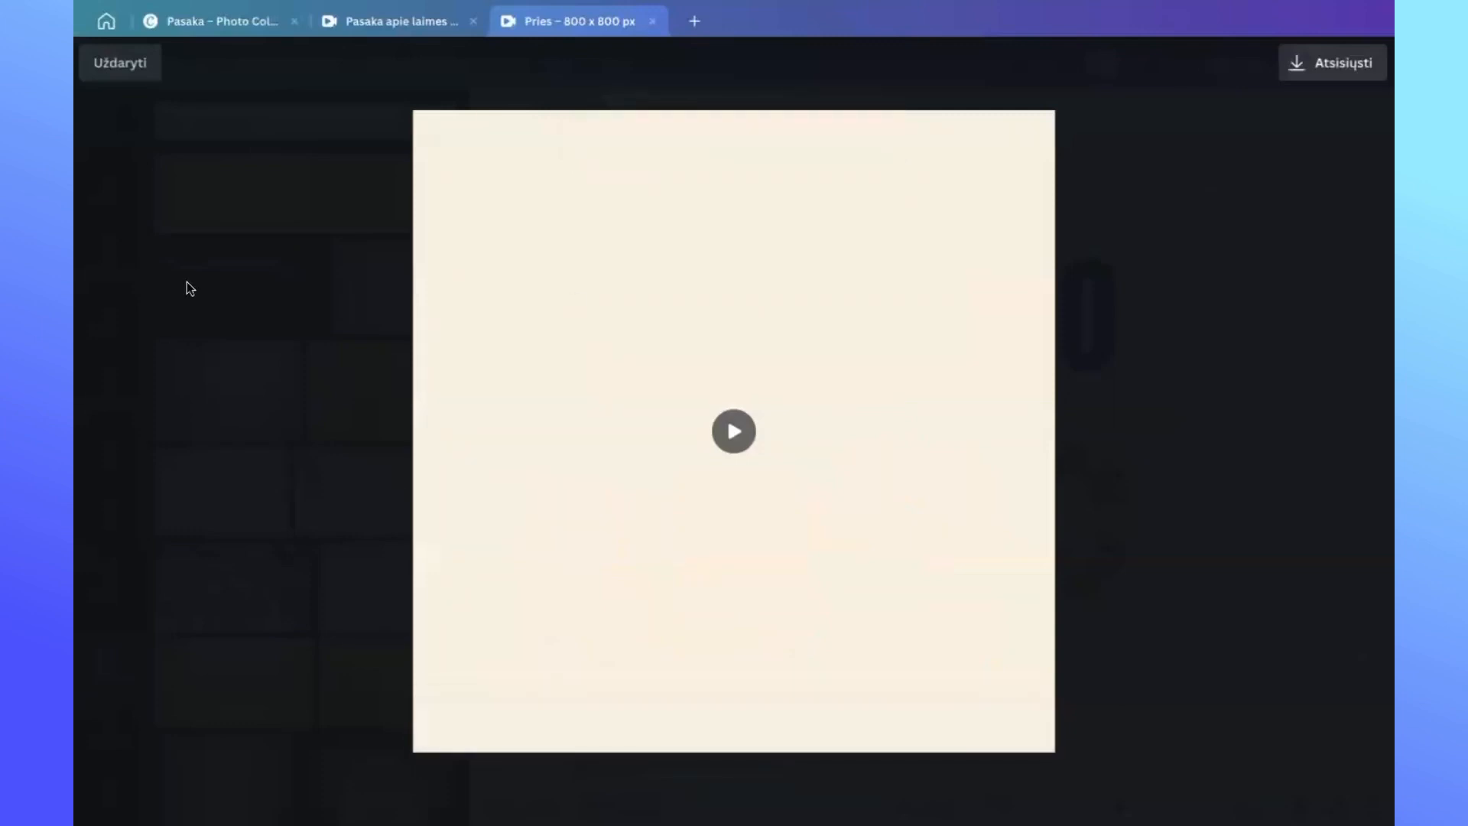
{"action": "left_click", "coordinate": [117, 66]}
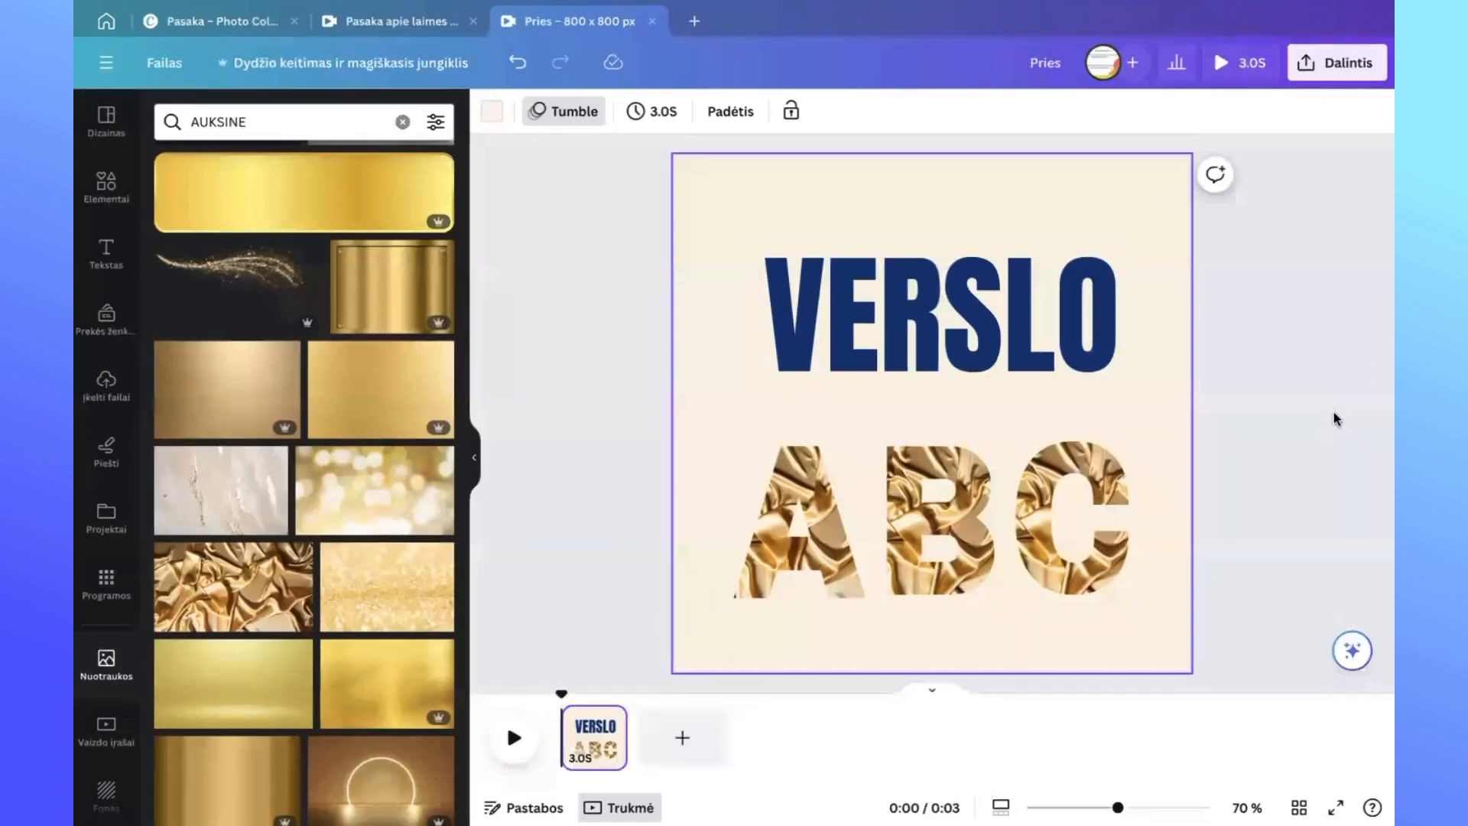
Examine the design's download settings for file type and quality, close them and return to the home page.
{"action": "left_click", "coordinate": [1337, 71]}
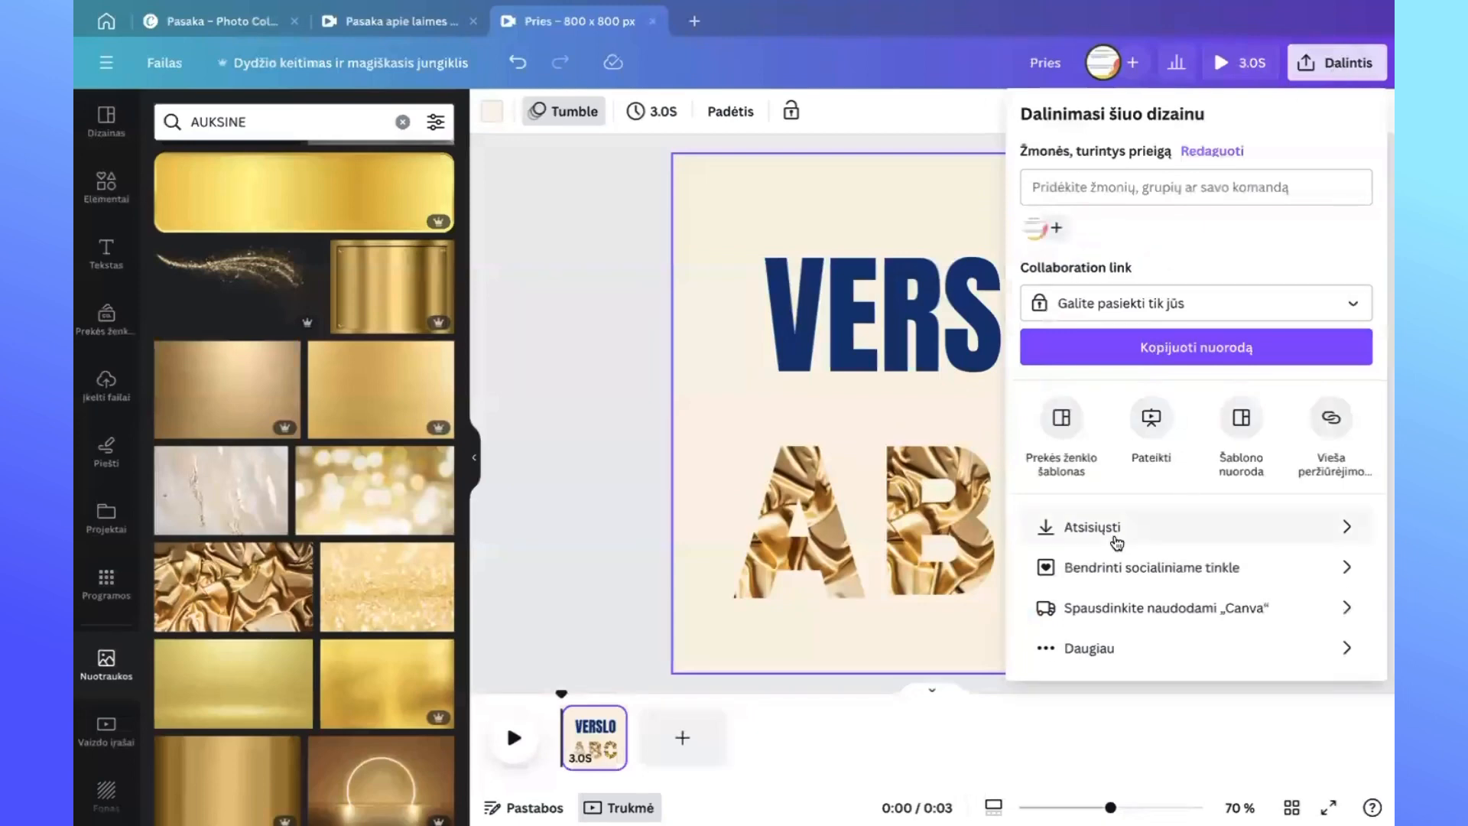
{"action": "left_click", "coordinate": [1078, 532]}
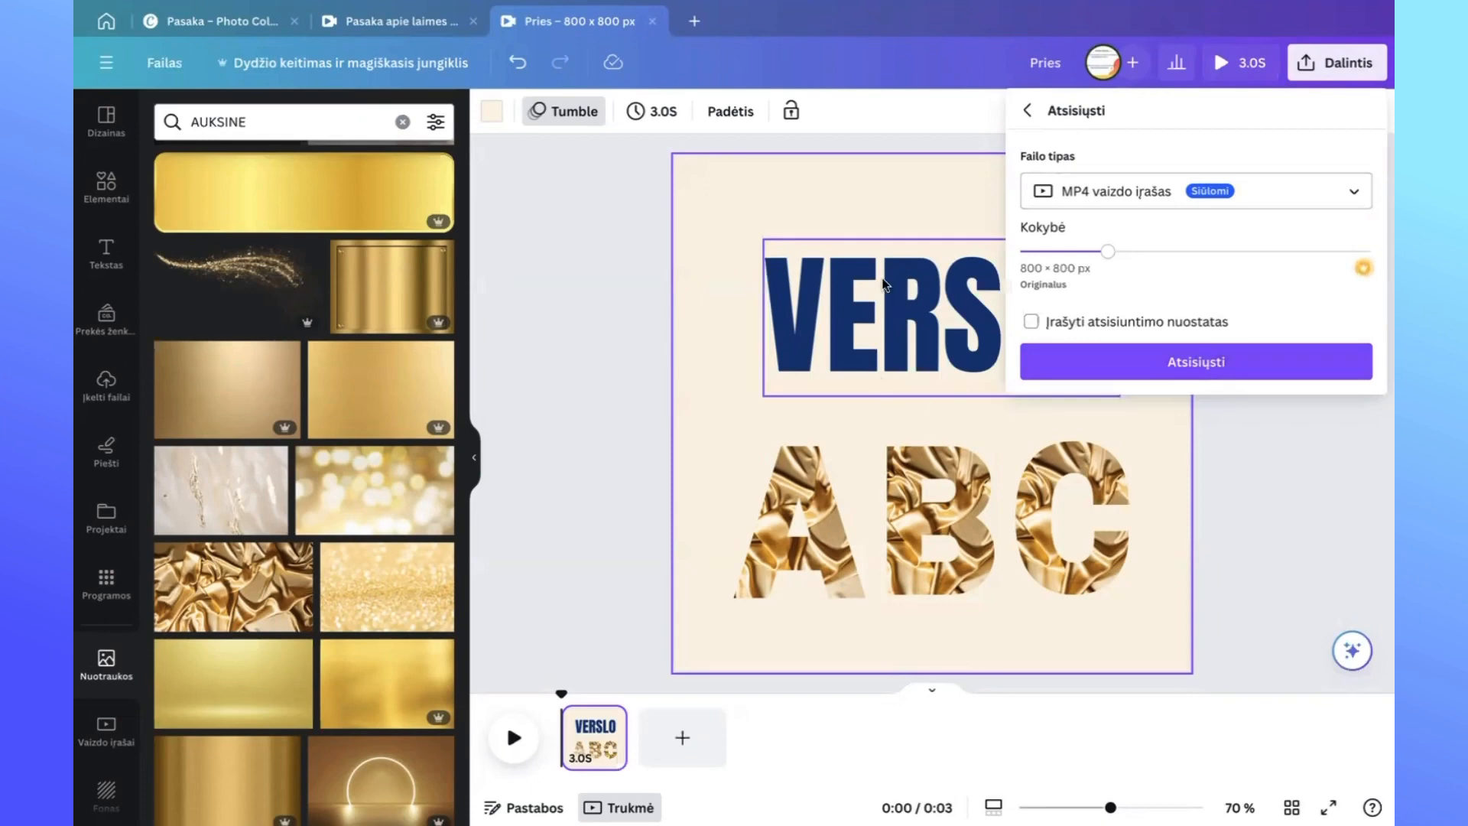
{"action": "left_click", "coordinate": [560, 403]}
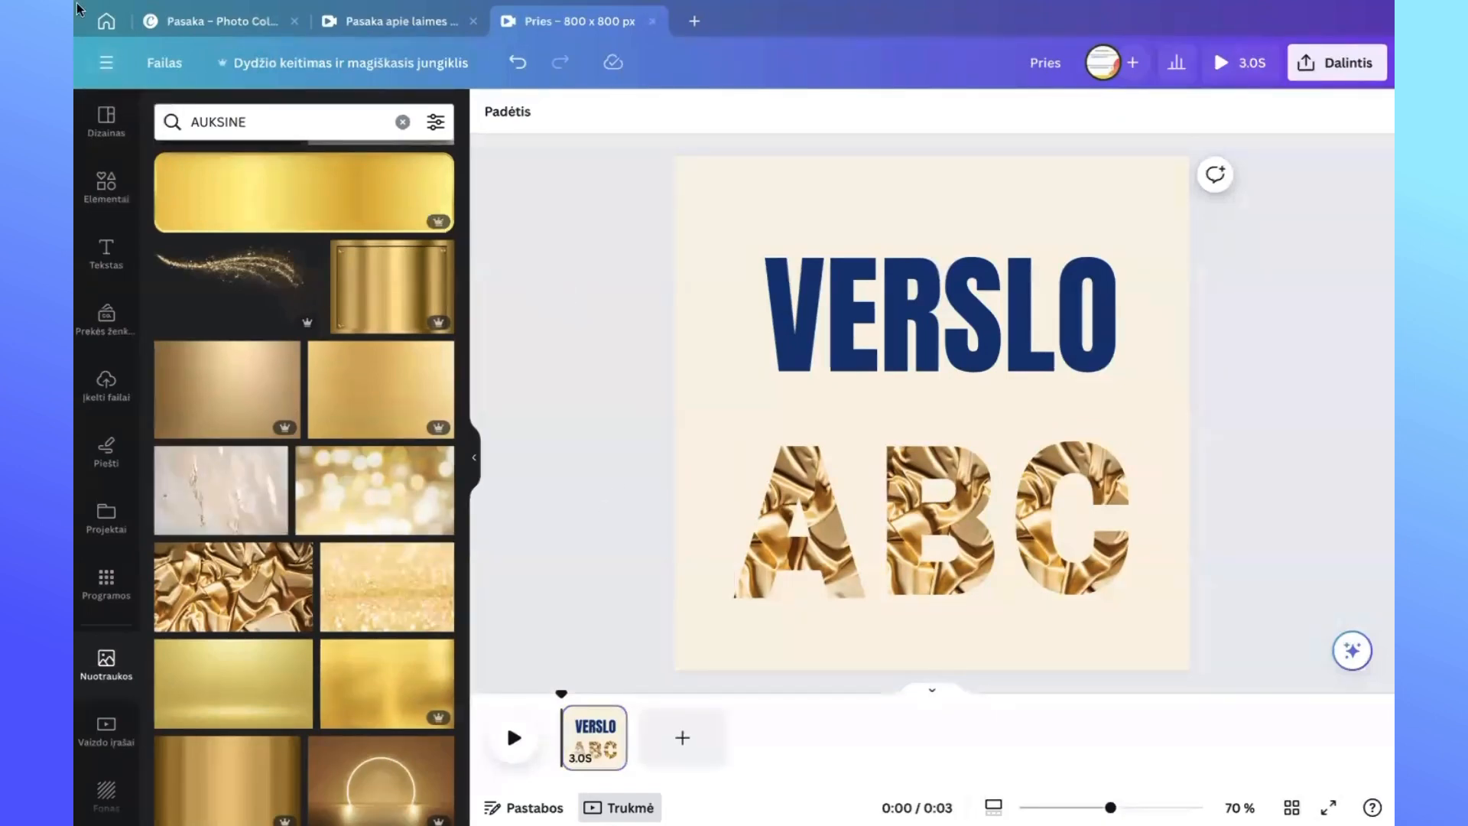
{"action": "left_click", "coordinate": [107, 20]}
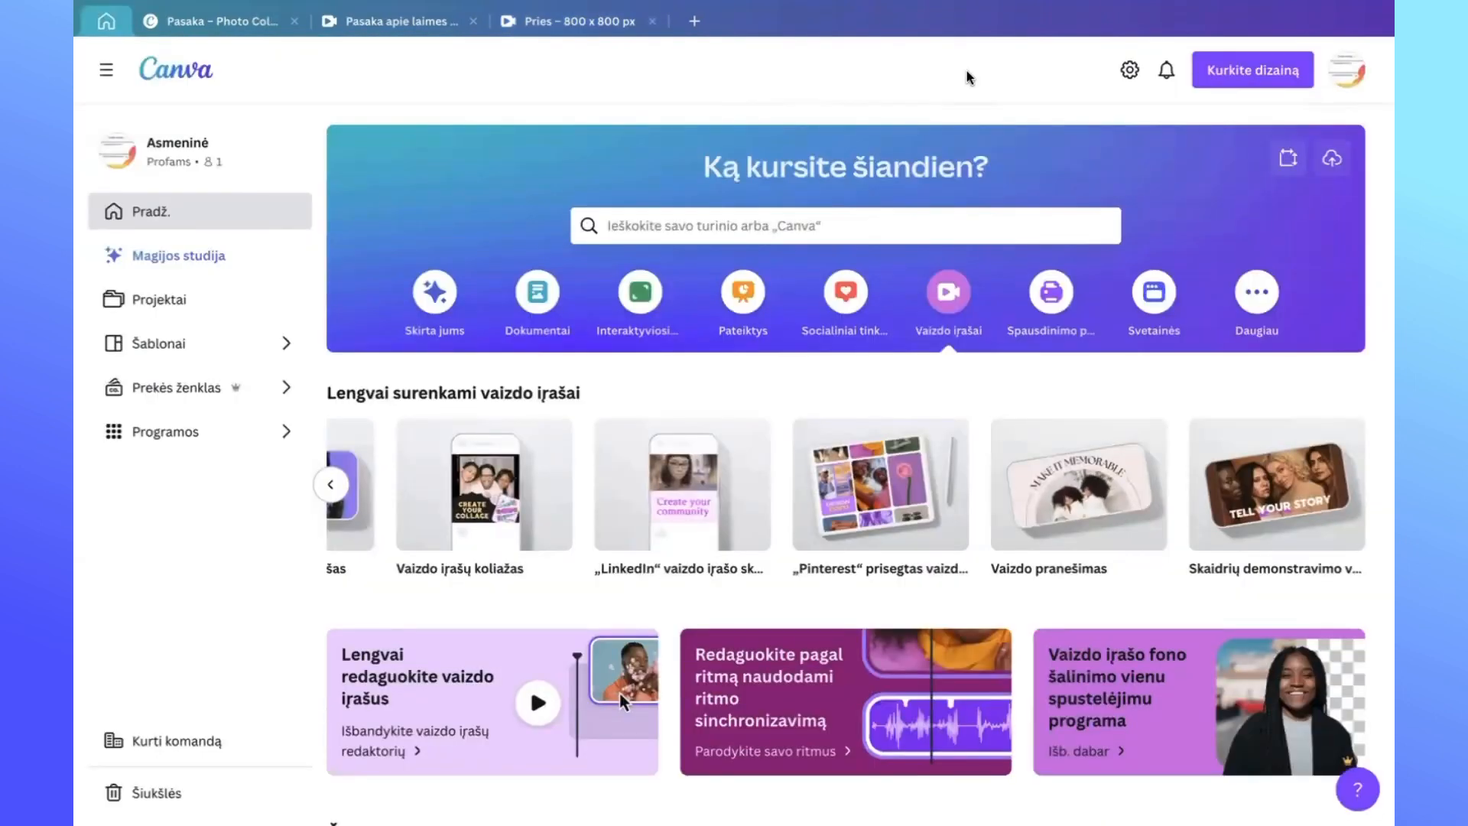